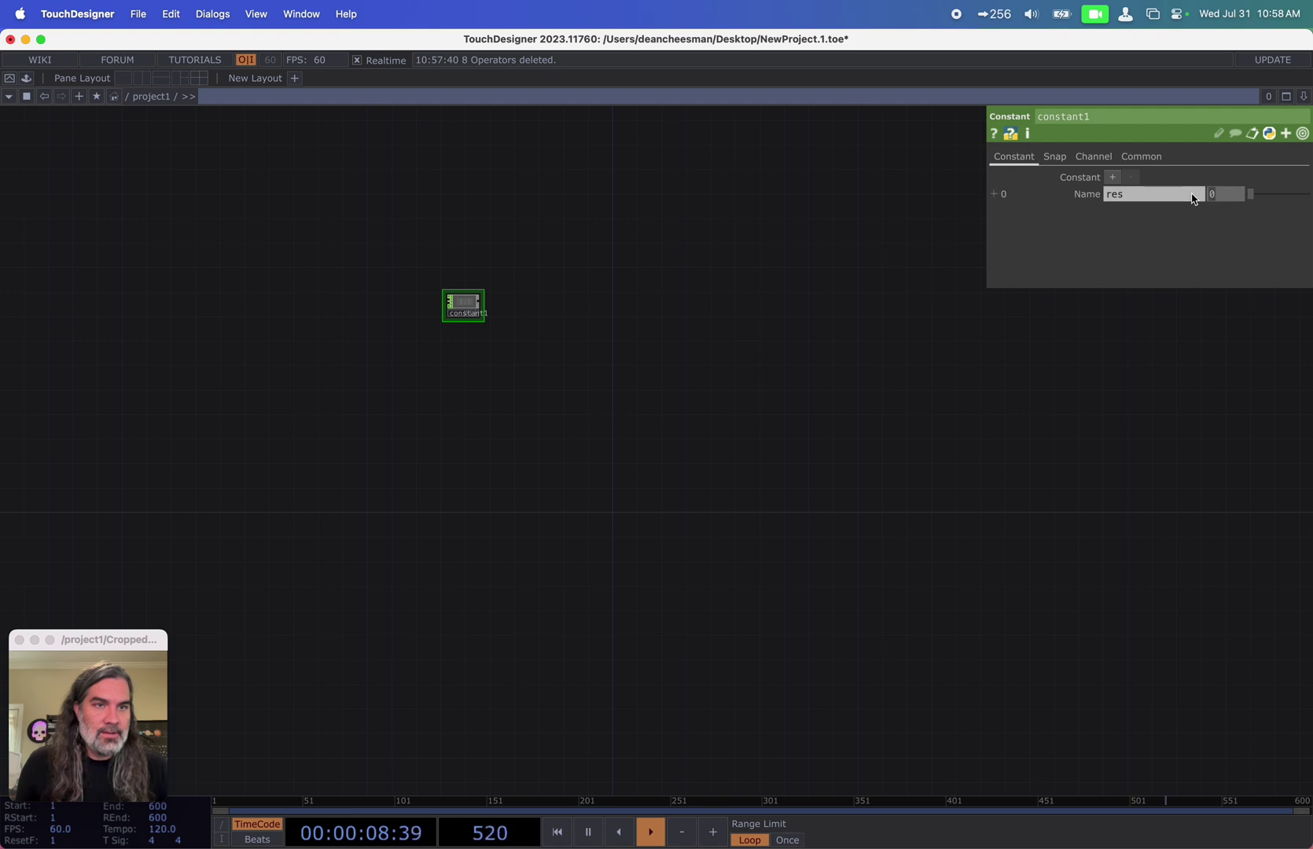
Step: Set the constant's res channel to 60 and attach a Null CHOP named variables to its output
scroll(830, 361, "up", 5)
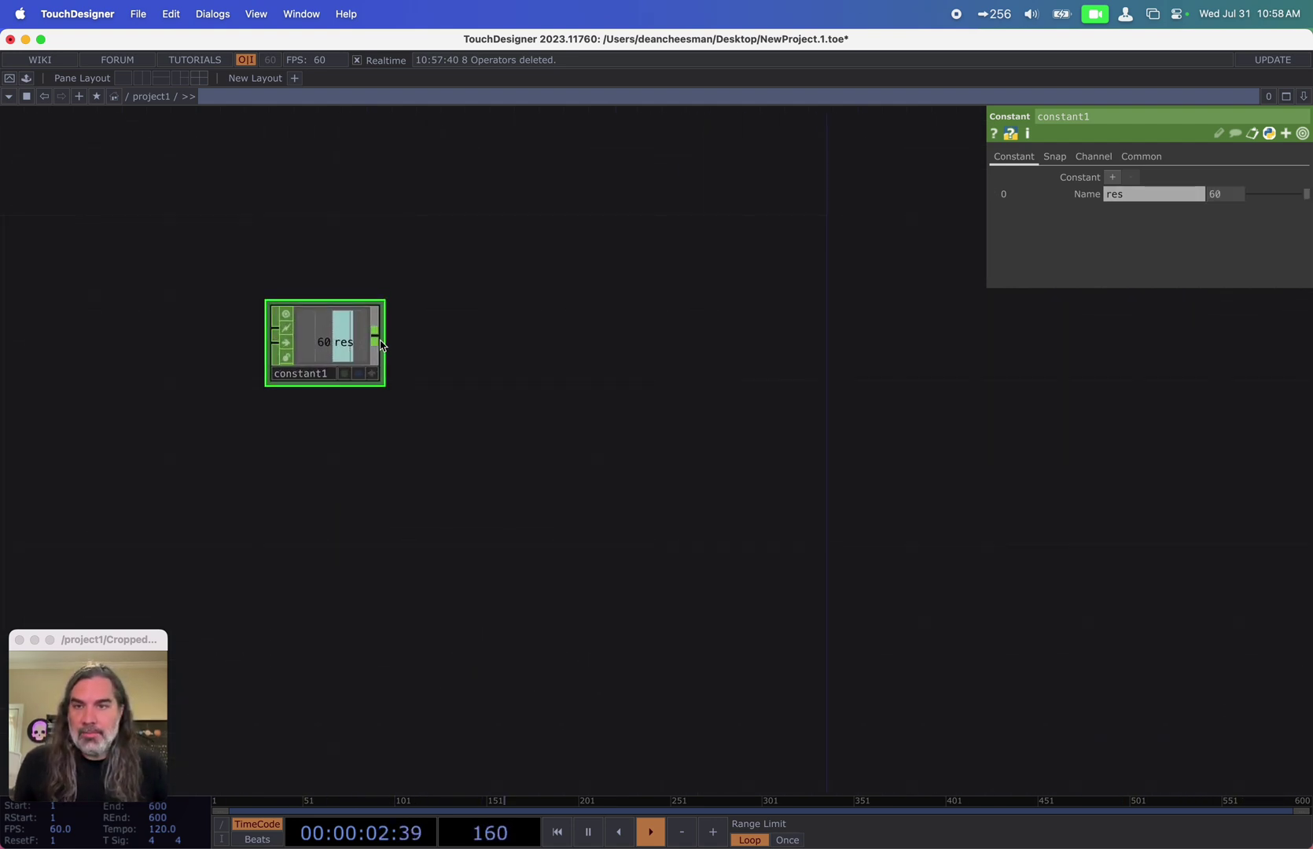
left_click(381, 344)
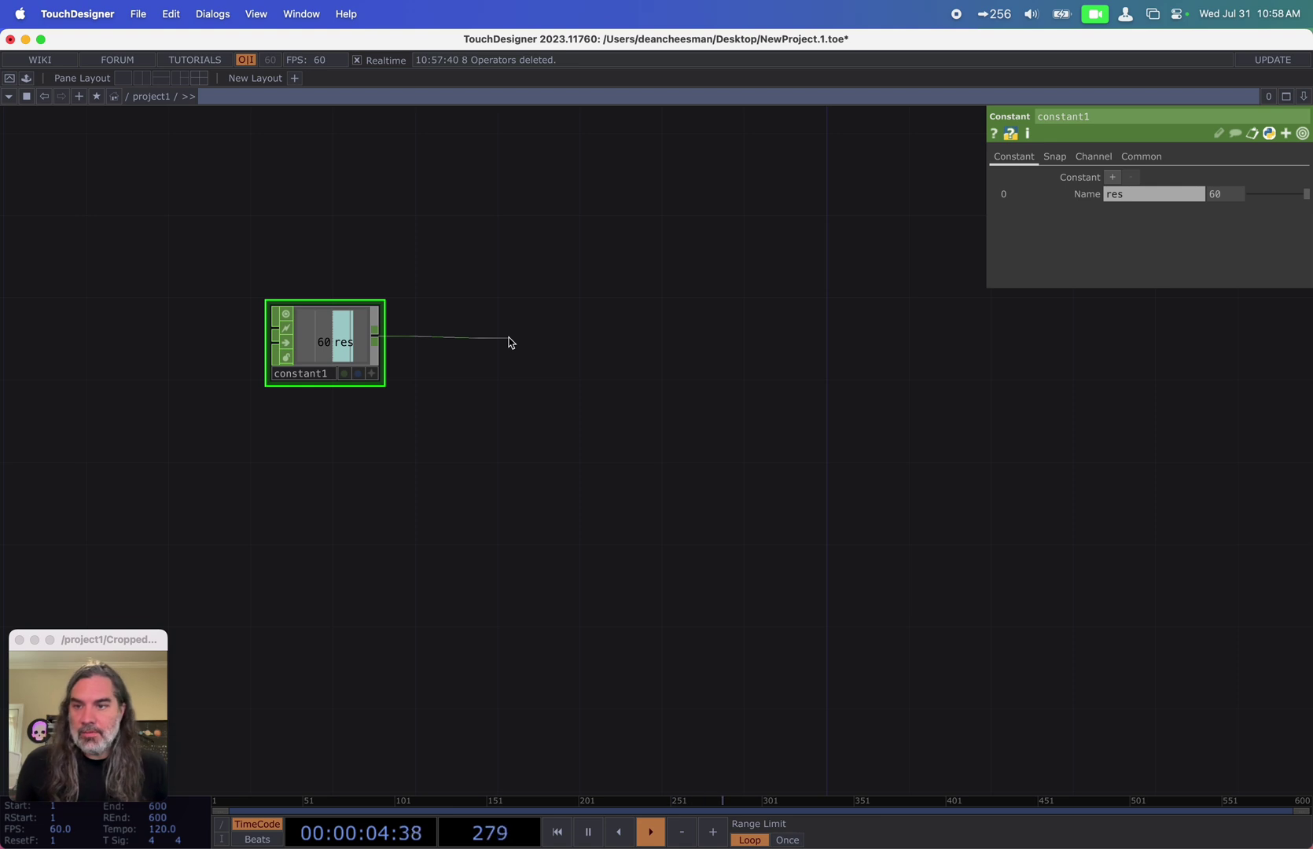
left_click(510, 343)
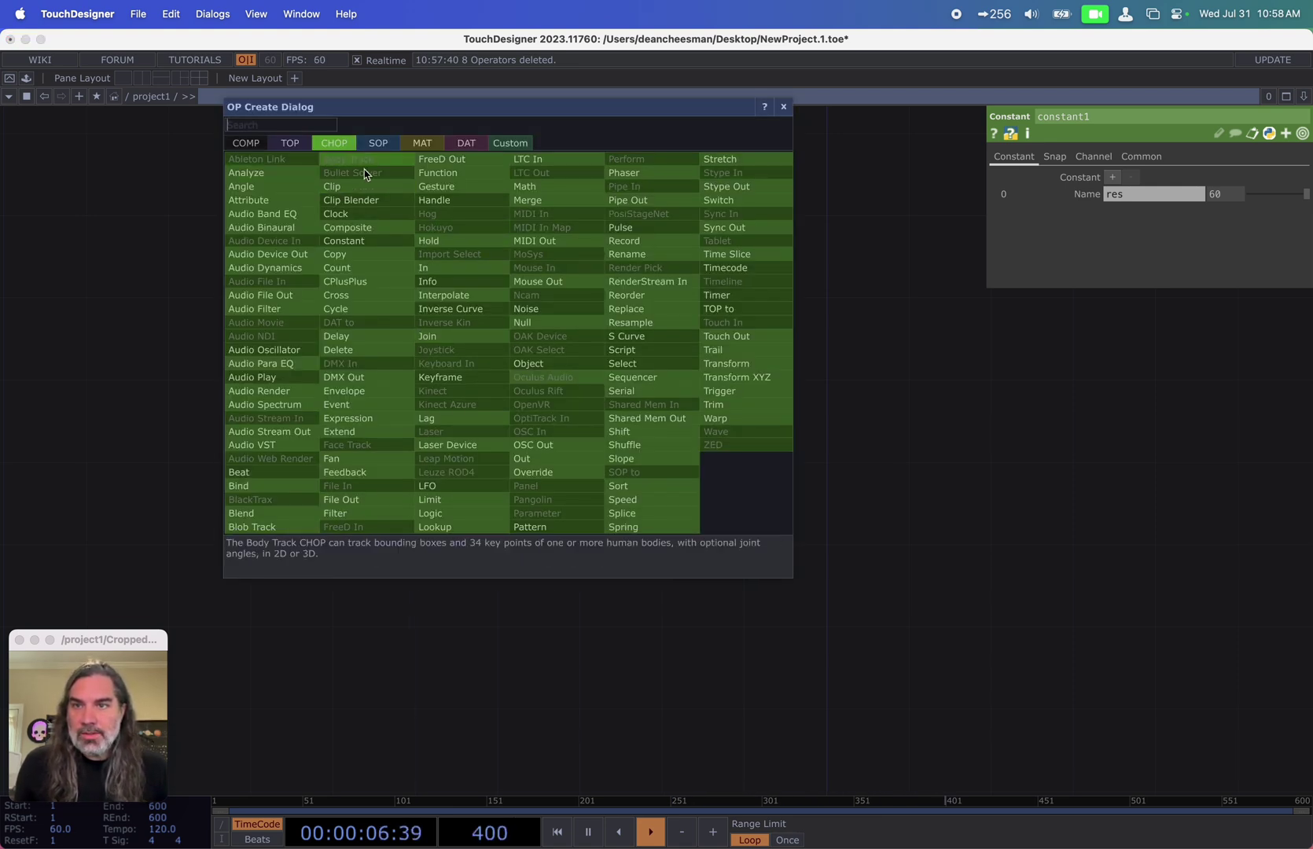
left_click(526, 323)
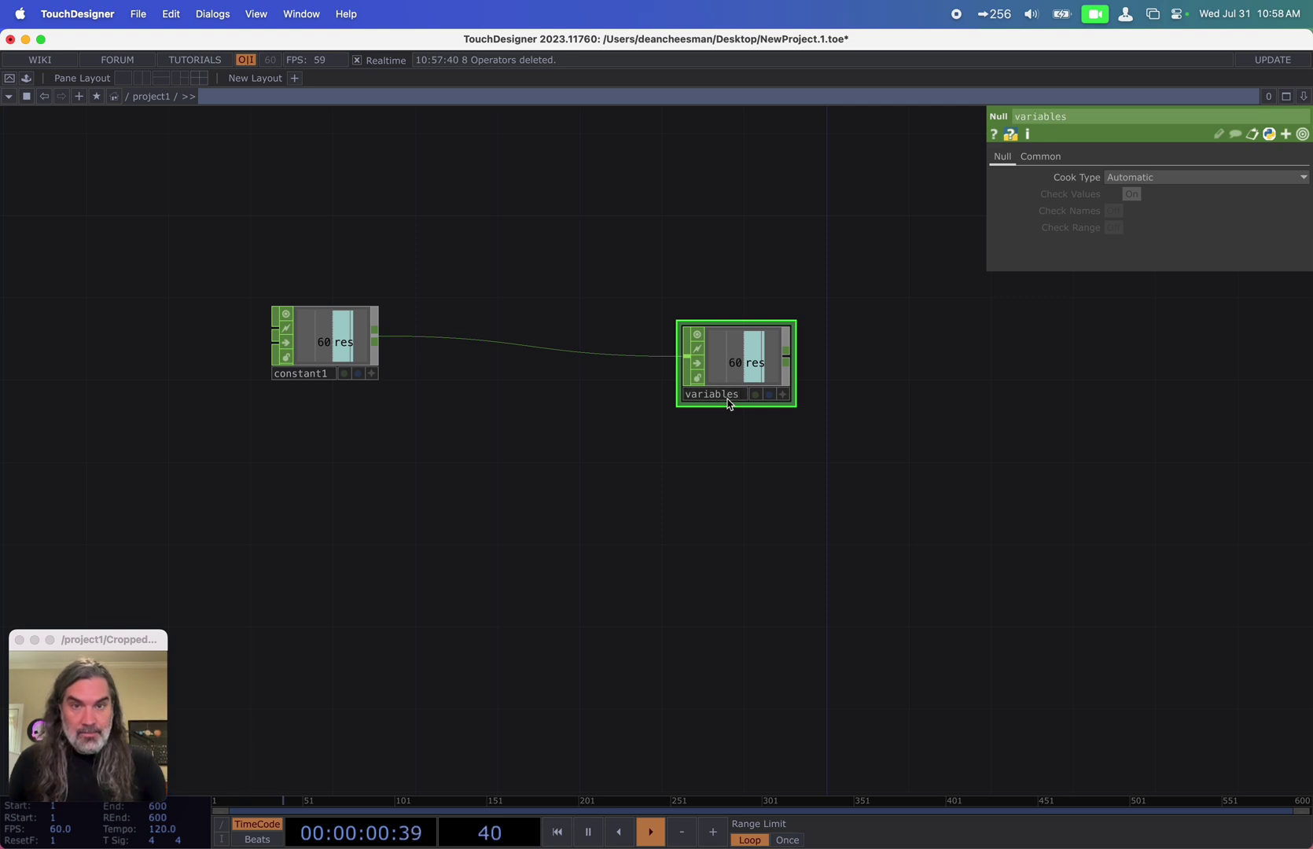
Step: Open the variables node's viewer as a floating window, shrink it and park it above the network beside the parameters
right_click(742, 364)
left_click(762, 353)
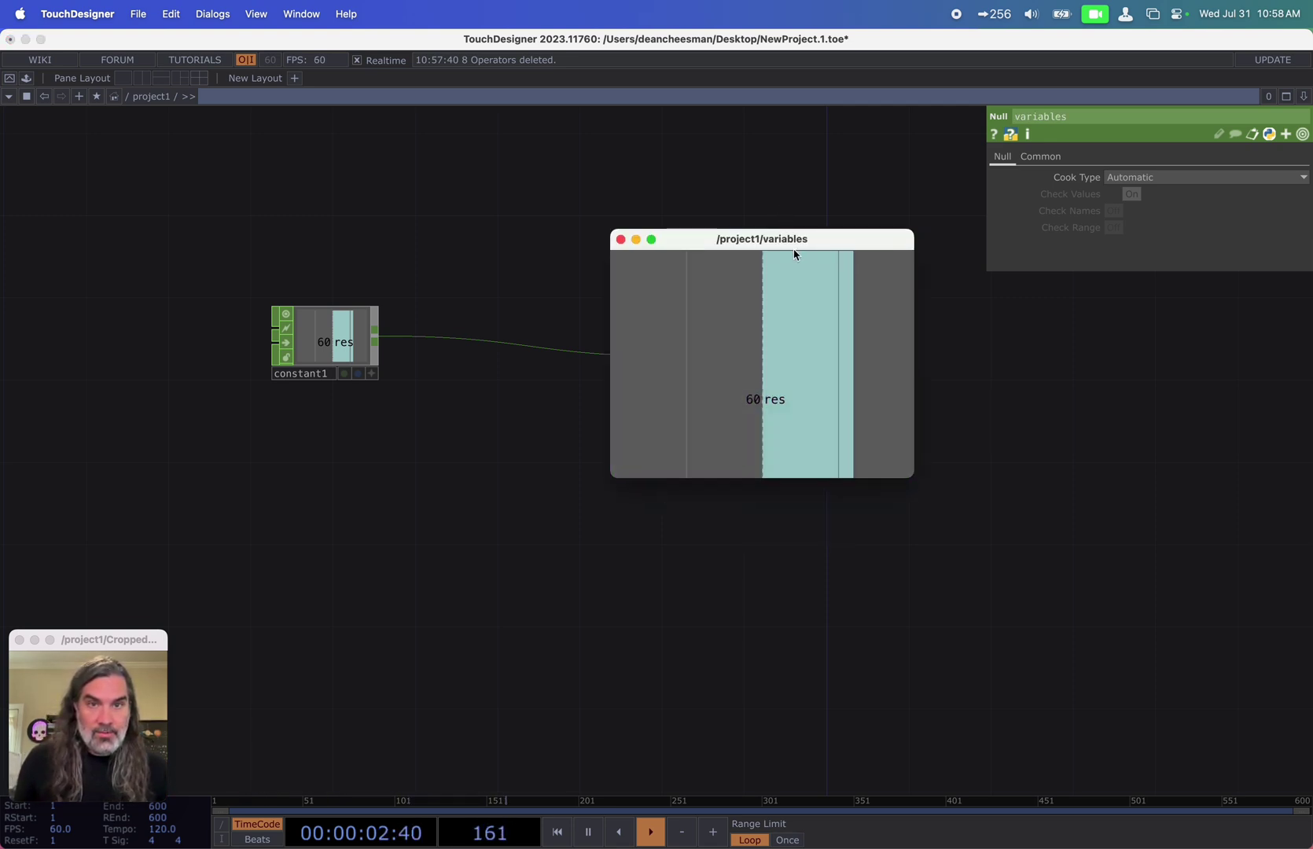
left_click_drag(798, 250, 875, 52)
left_click_drag(985, 274, 928, 115)
left_click_drag(752, 234, 816, 250)
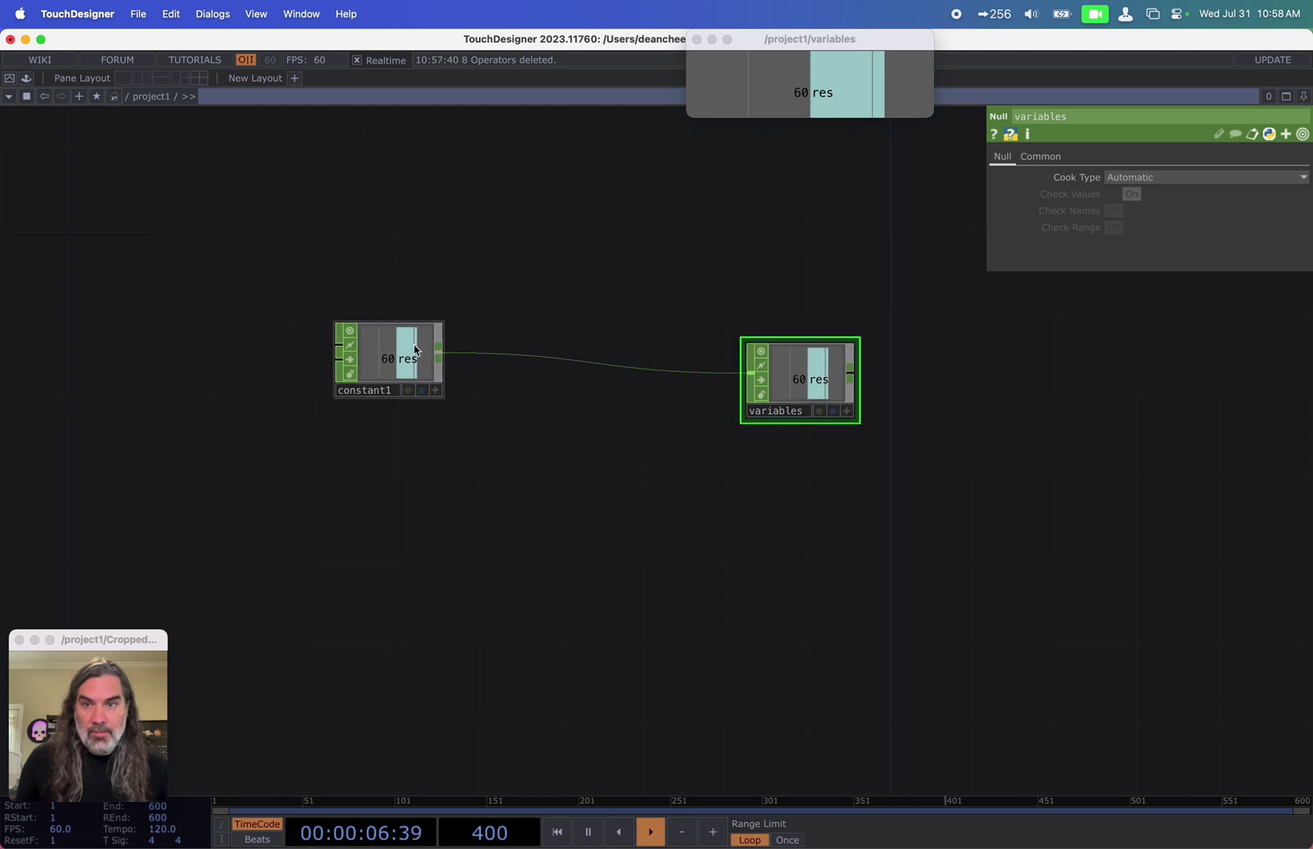
Step: Space out the constant1 and variables nodes and insert a Merge CHOP on the wire between them
left_click_drag(414, 344, 393, 385)
left_click_drag(840, 381, 1087, 381)
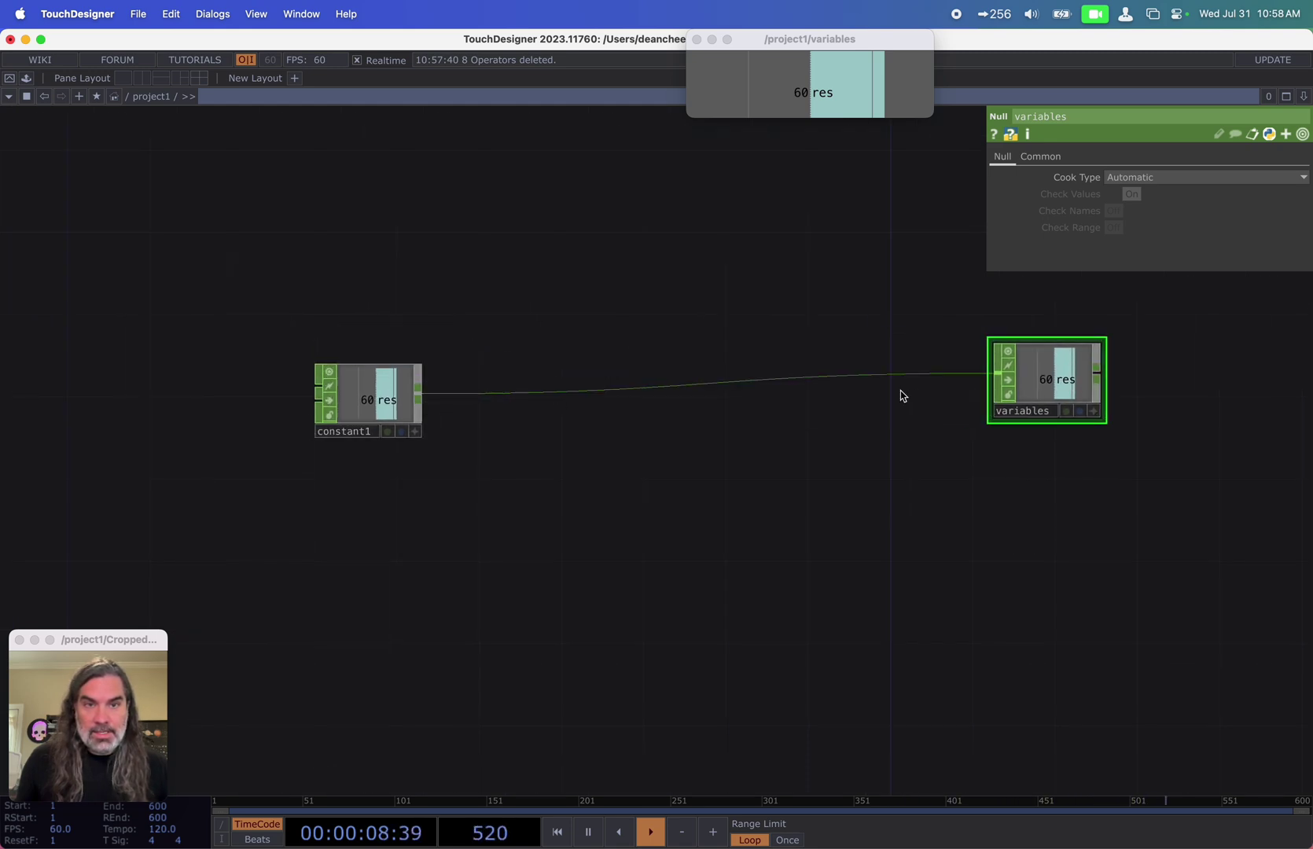
right_click(881, 382)
left_click(897, 371)
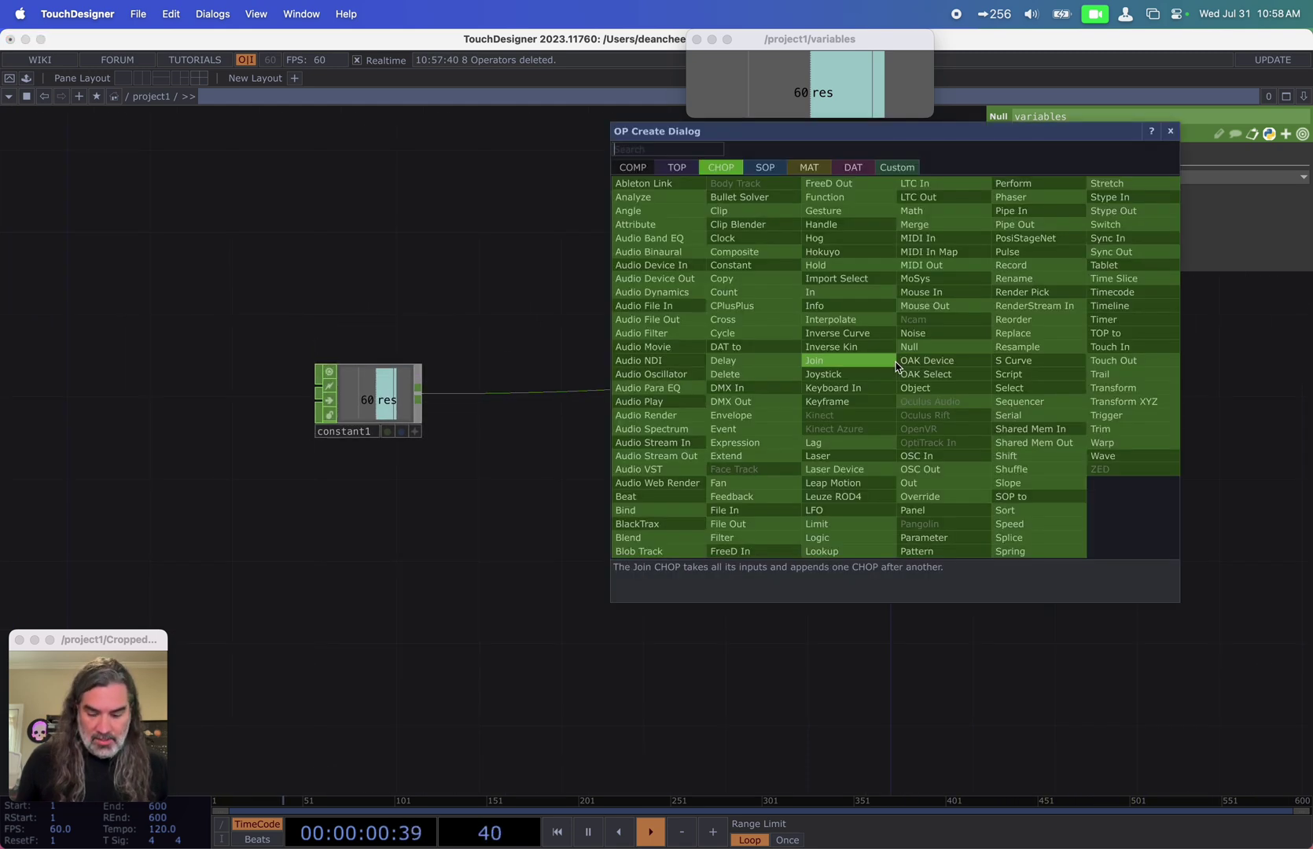
type("merg")
left_click(915, 224)
left_click(873, 385)
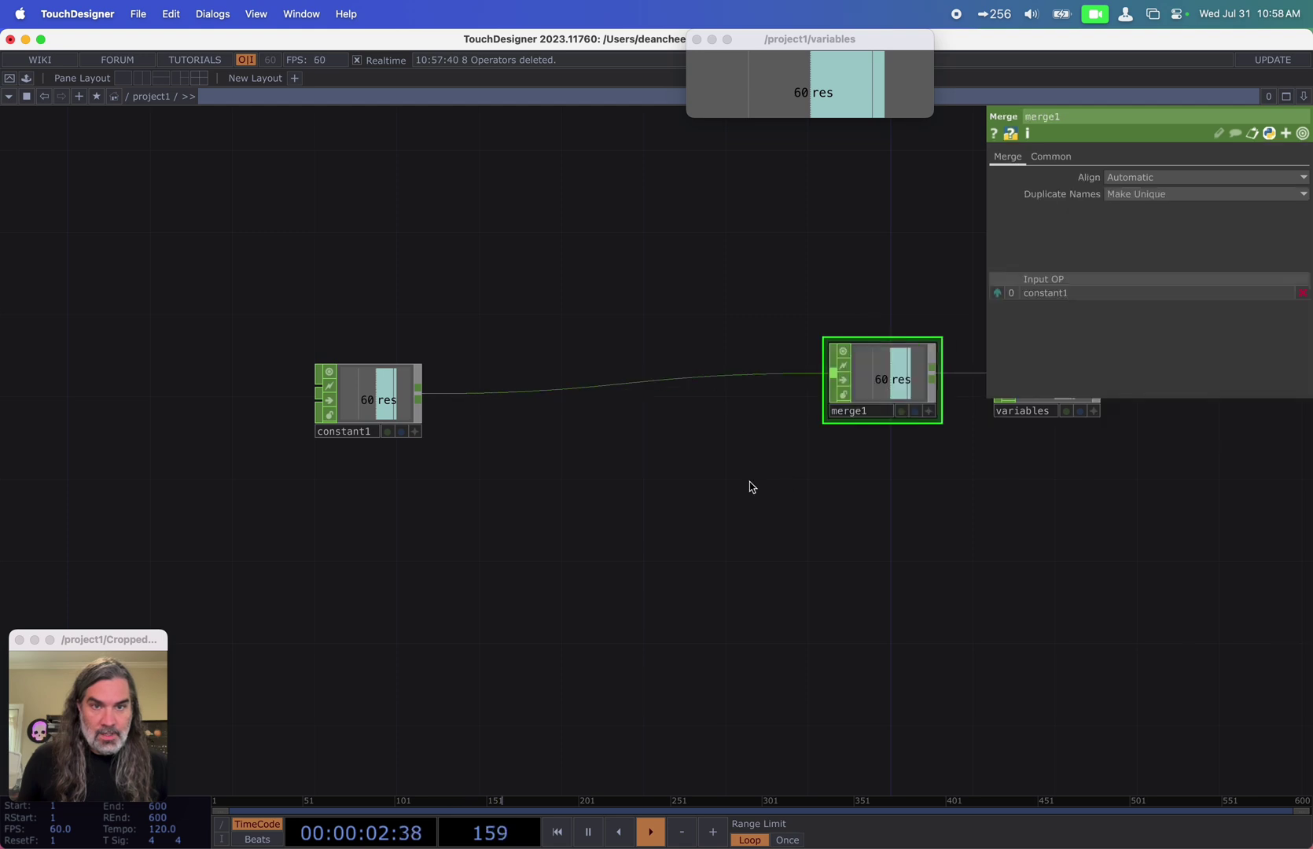
Step: Branch a Function CHOP off constant1 and set its function to pow(x), Input1 ^ Exponent
mouse_move(439, 382)
left_mouse_down()
mouse_move(376, 343)
mouse_move(436, 417)
mouse_move(353, 336)
mouse_move(426, 388)
left_mouse_up()
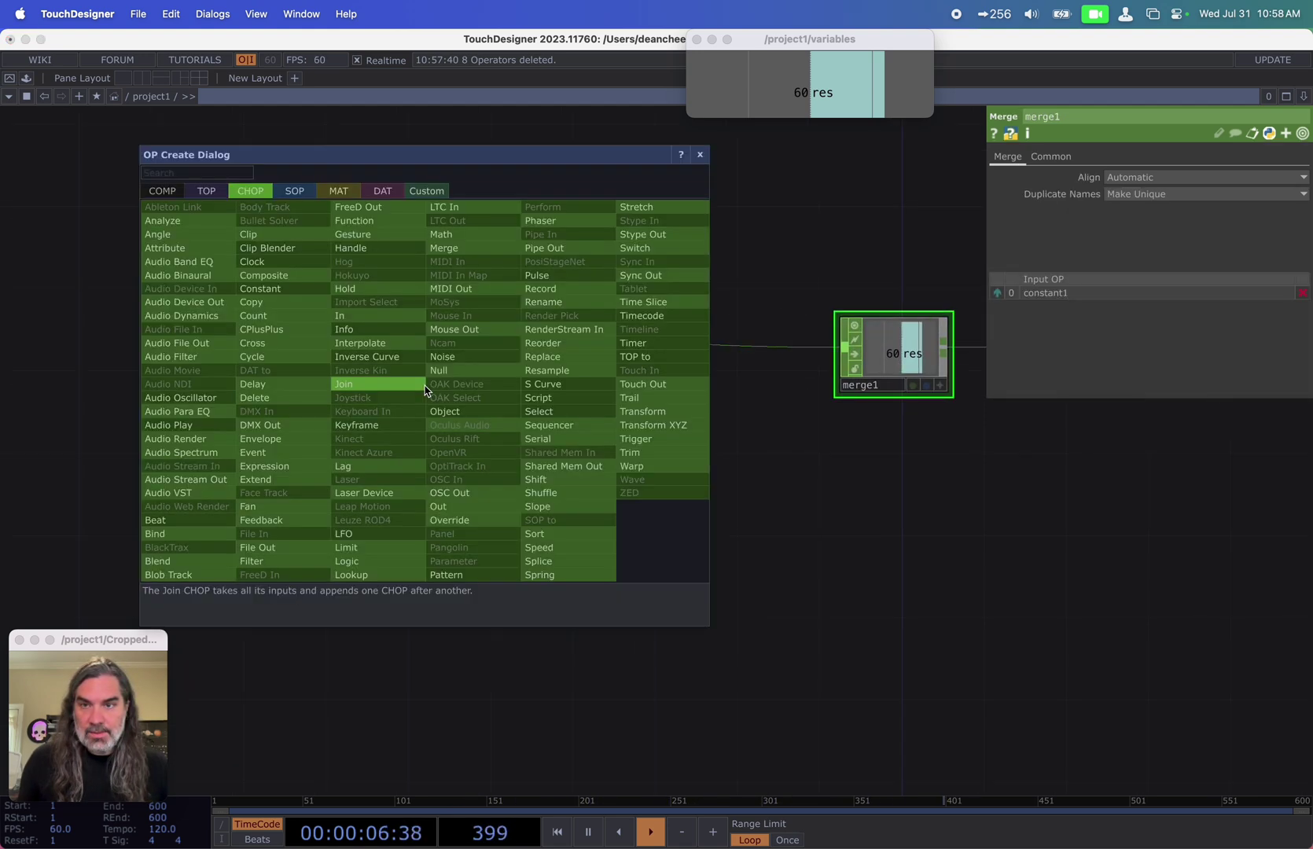
type("f")
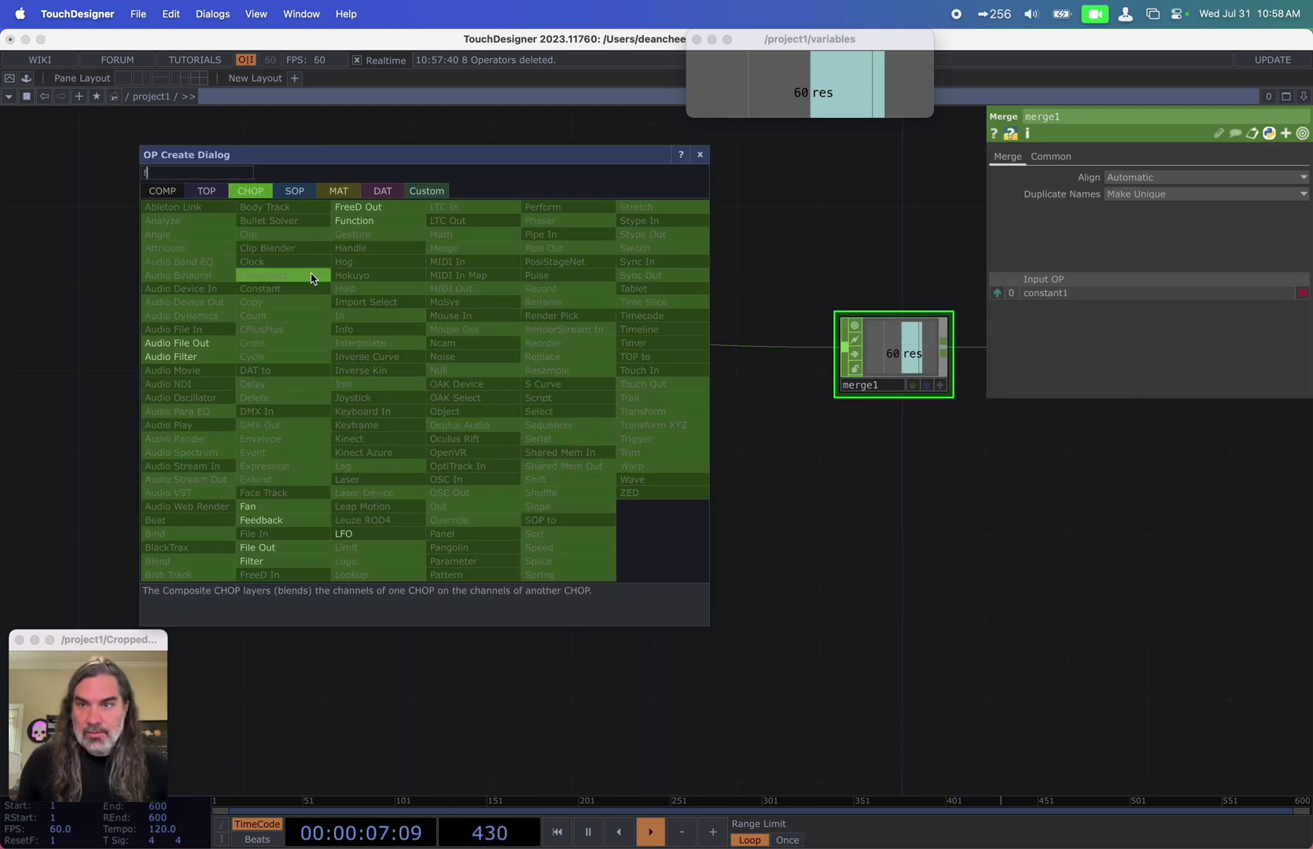
left_click(360, 221)
left_click(454, 396)
left_click(1203, 178)
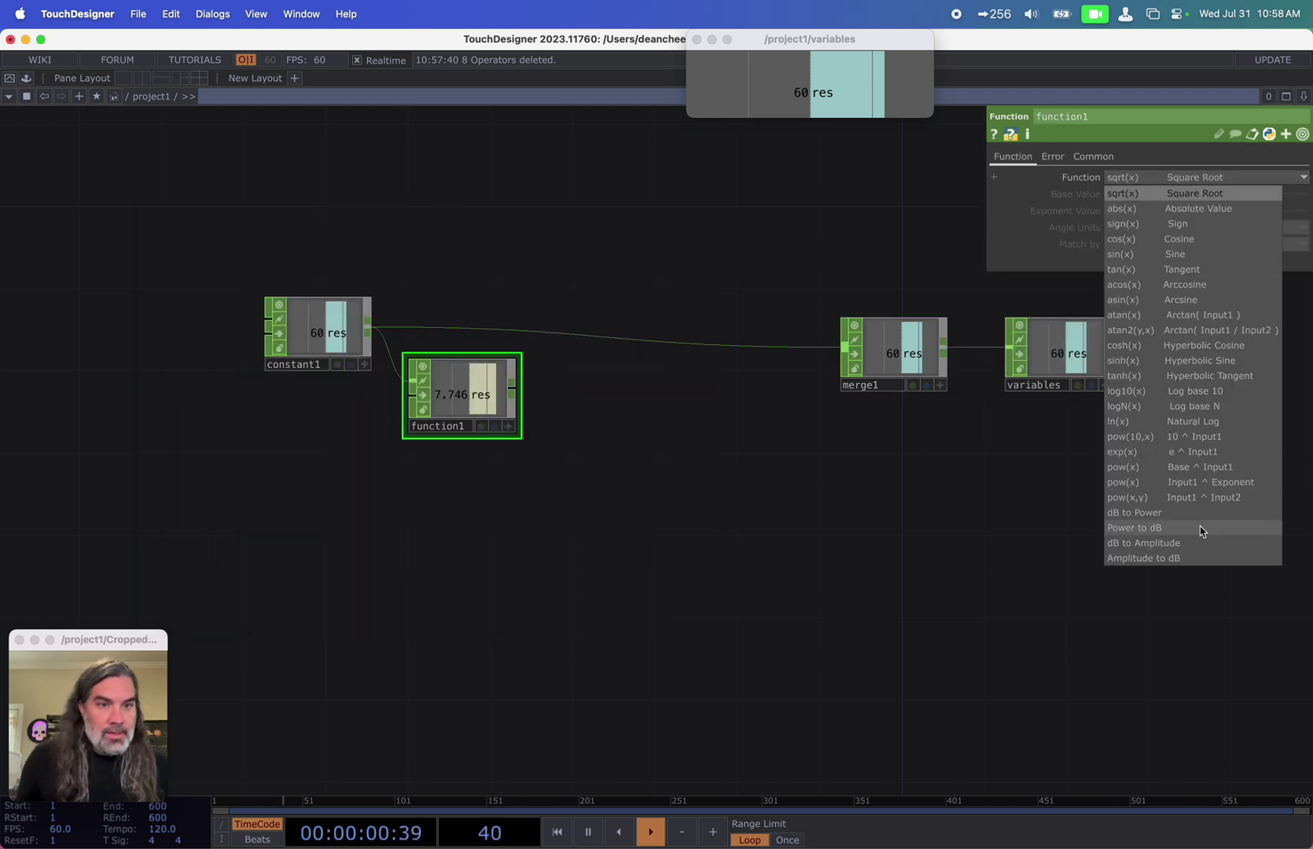
left_click(1132, 482)
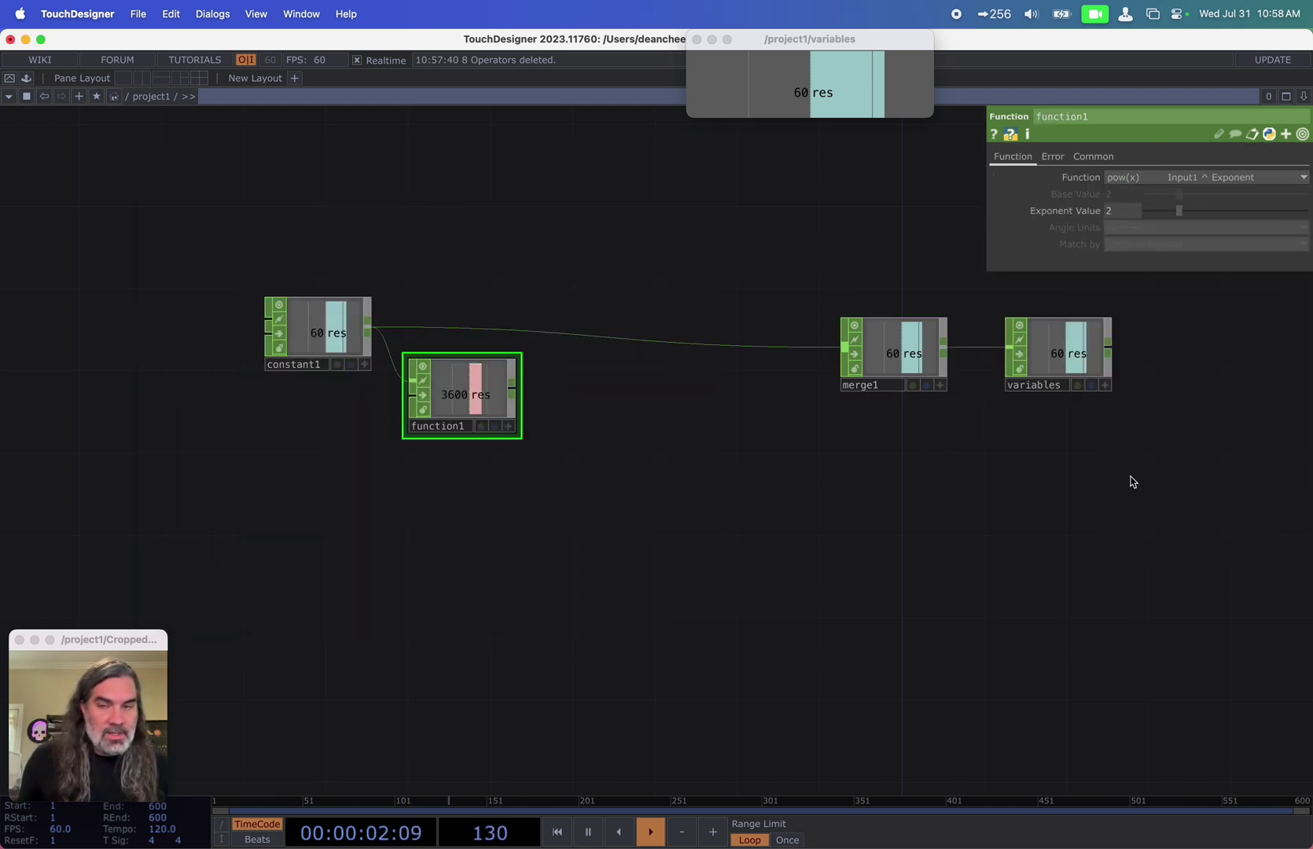
Step: Append a Rename CHOP to function1 that renames its channel to particles, and connect it to merge1
left_click(513, 393)
left_click(598, 400)
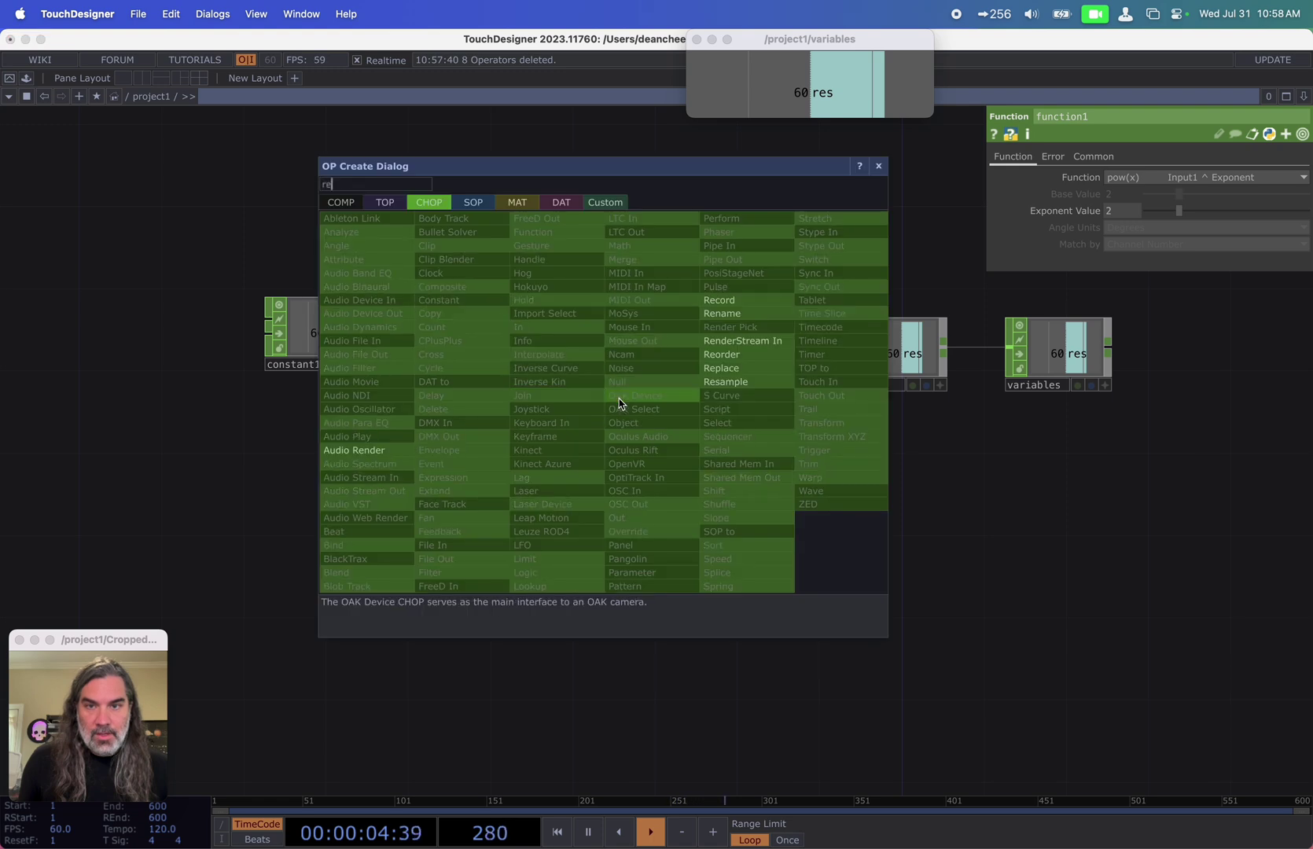
left_click(747, 318)
left_click(617, 397)
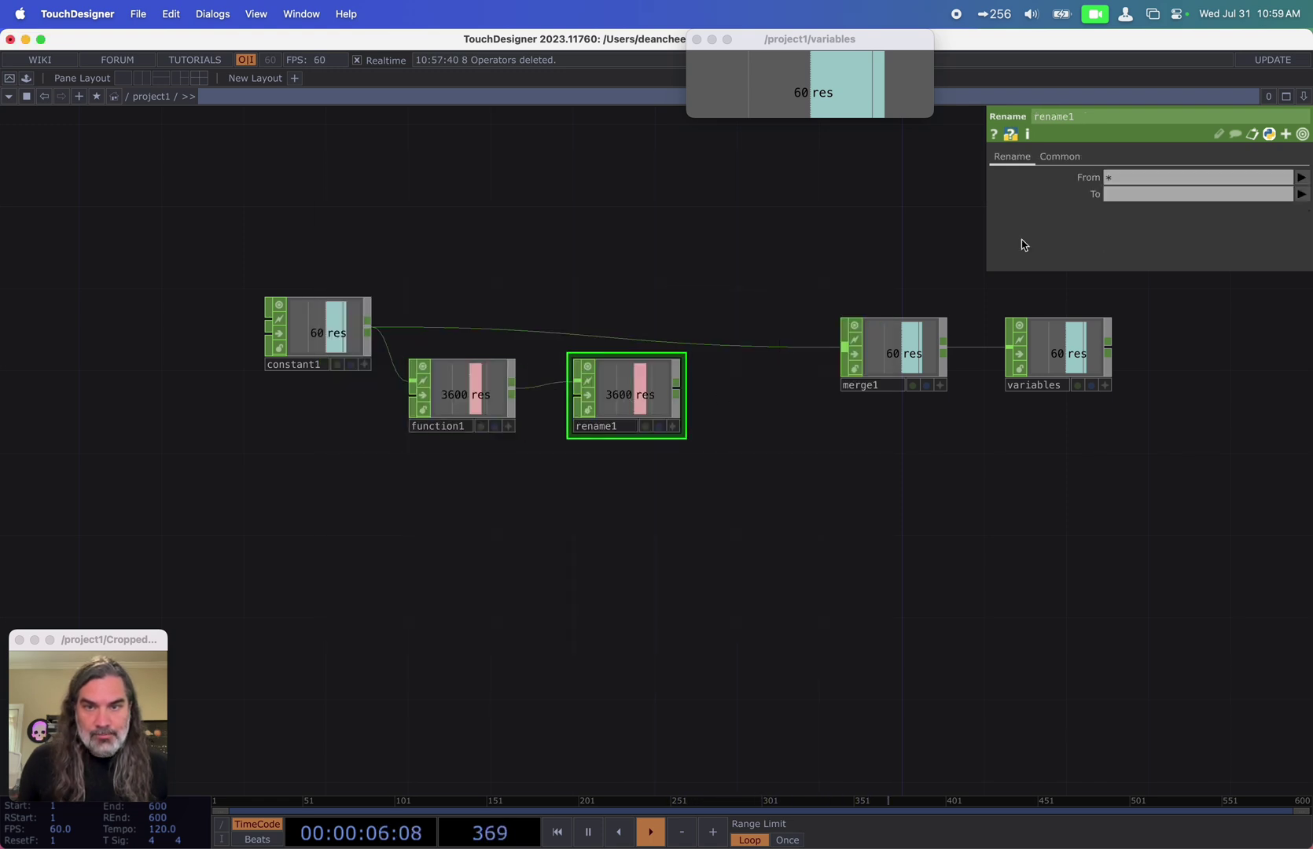
left_click(1152, 192)
type("particles")
key("Return")
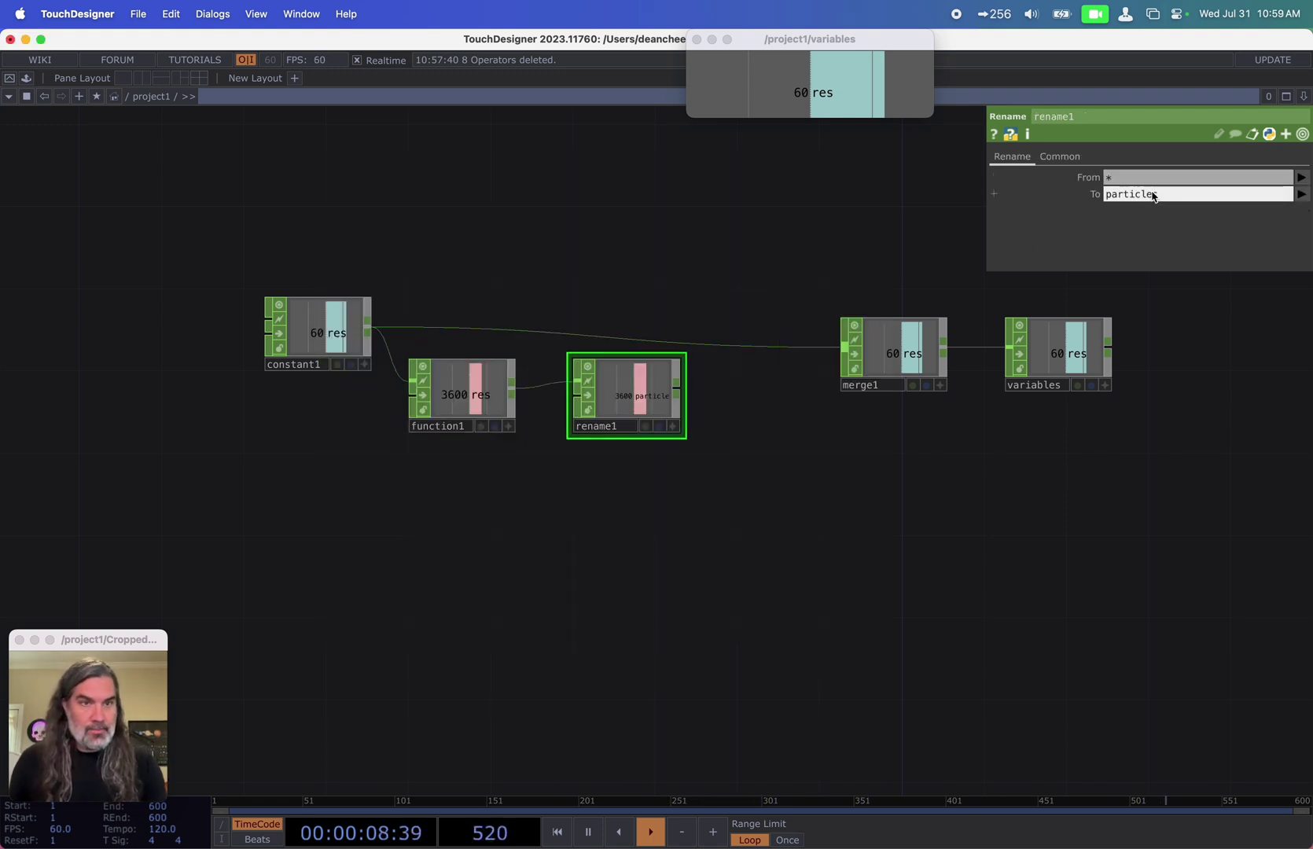
left_click_drag(685, 389, 846, 364)
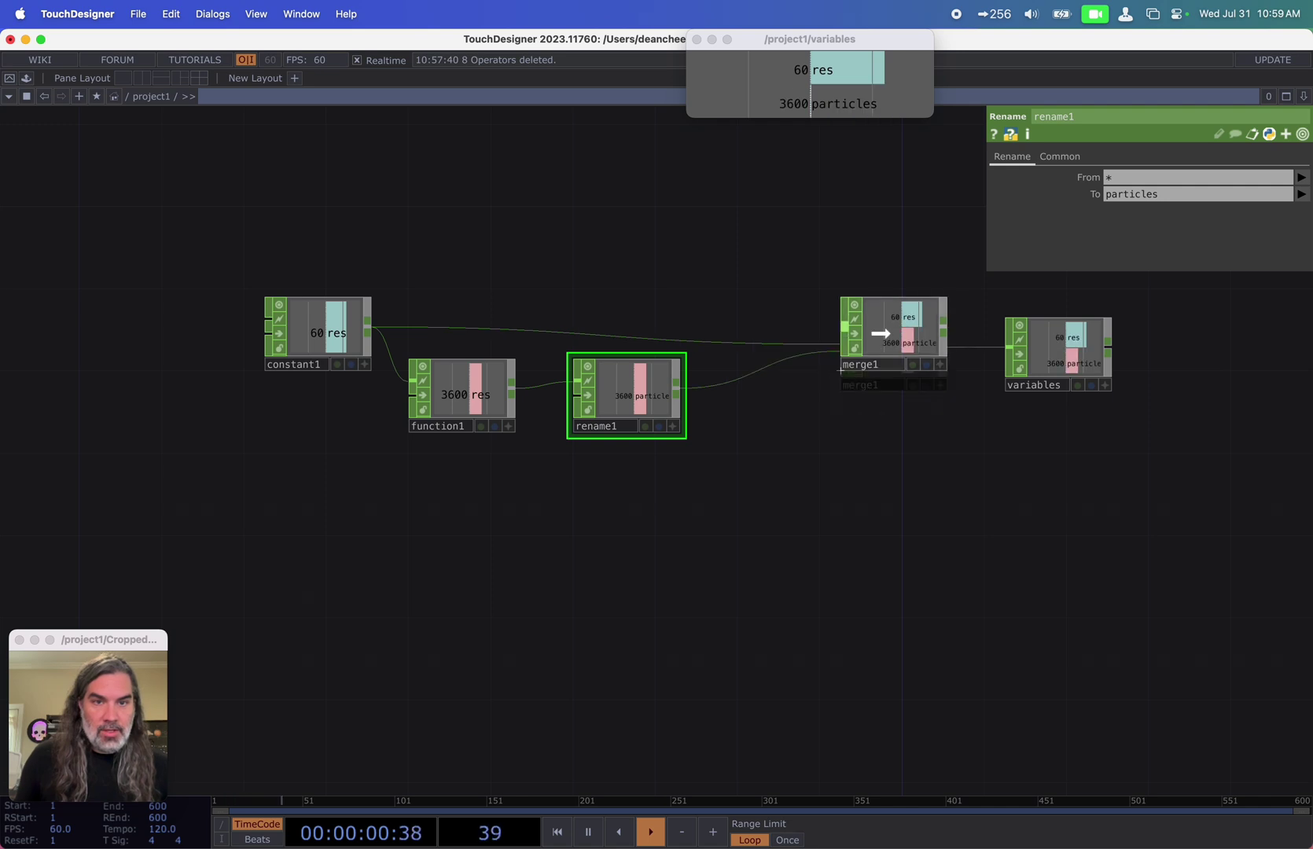
Step: Add a Keyboard In CHOP in the empty space below function1
key("Tab")
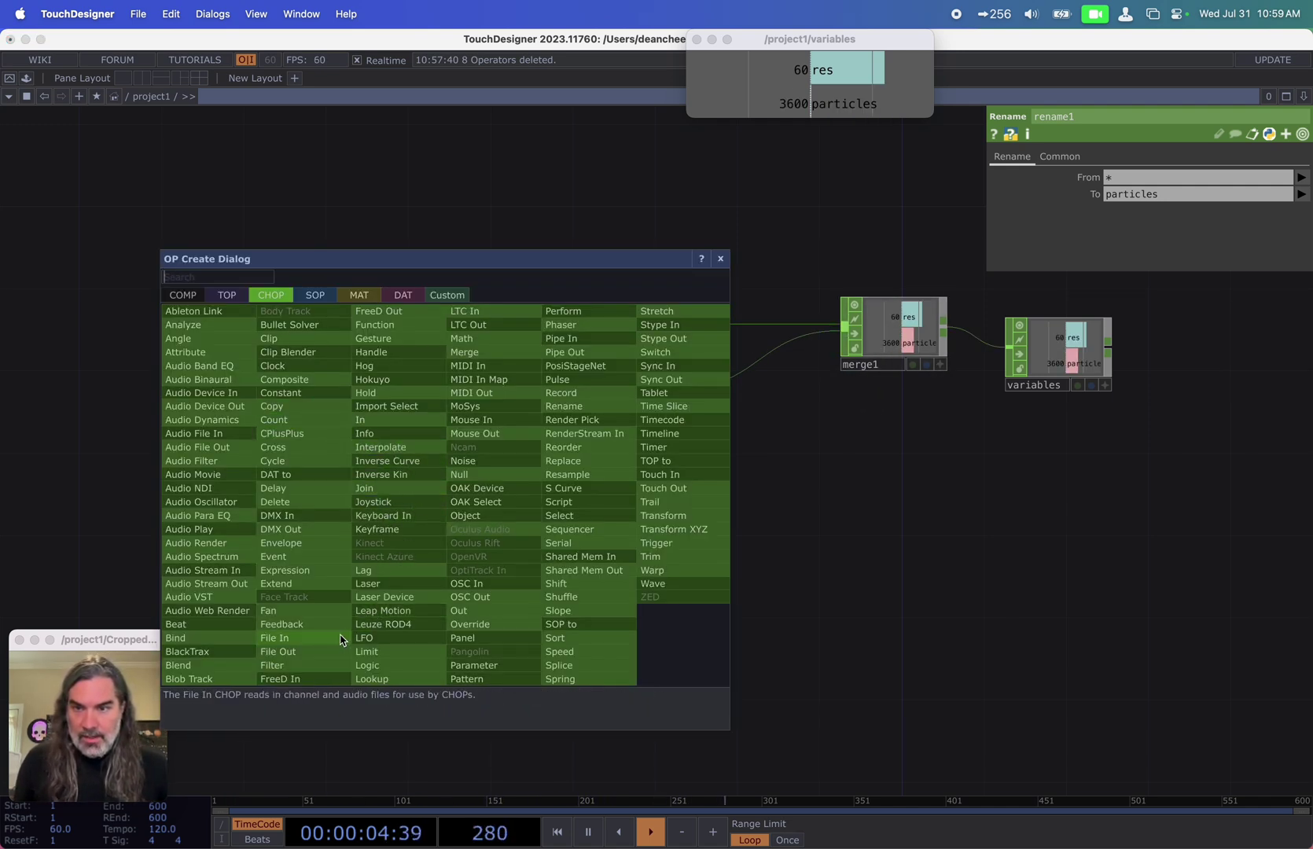
type("key")
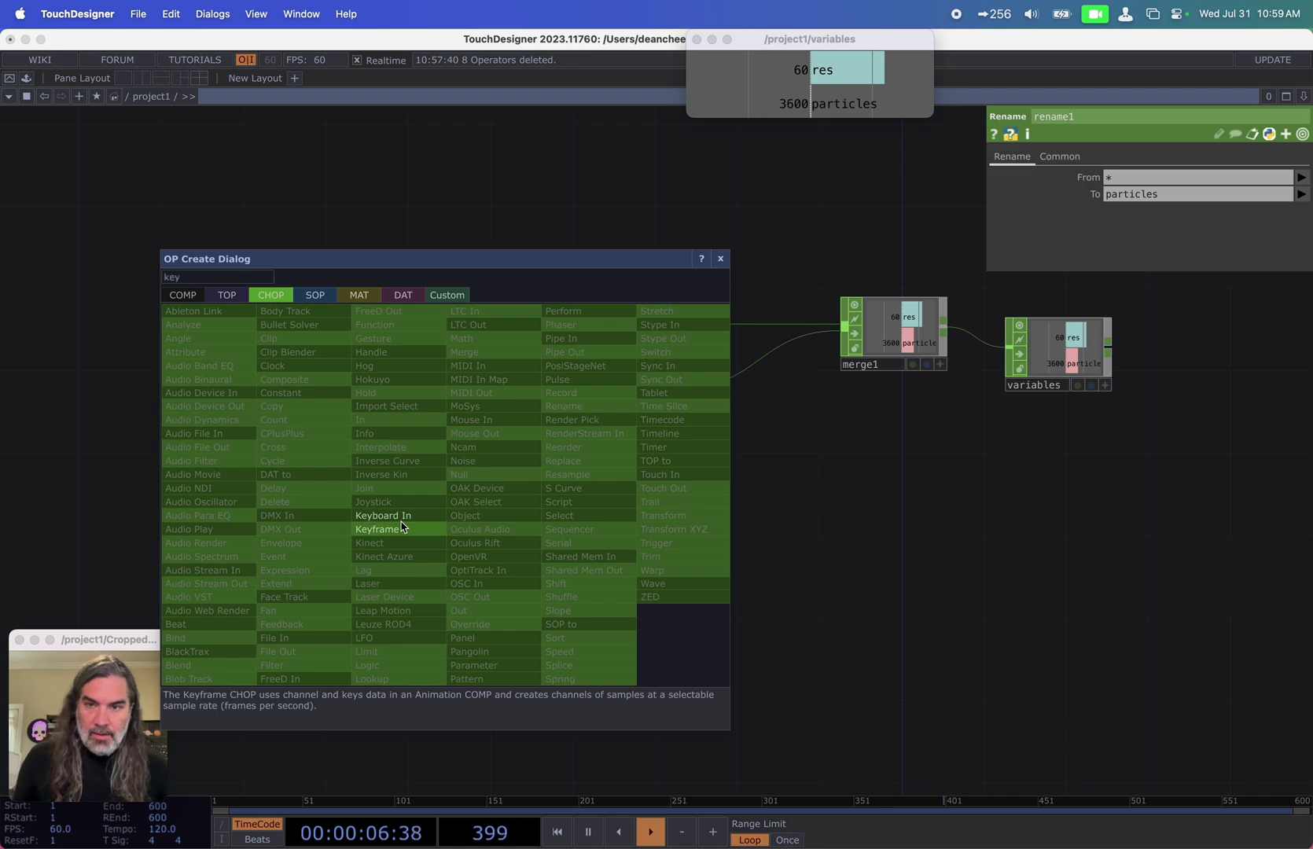
key("Return")
left_click(498, 532)
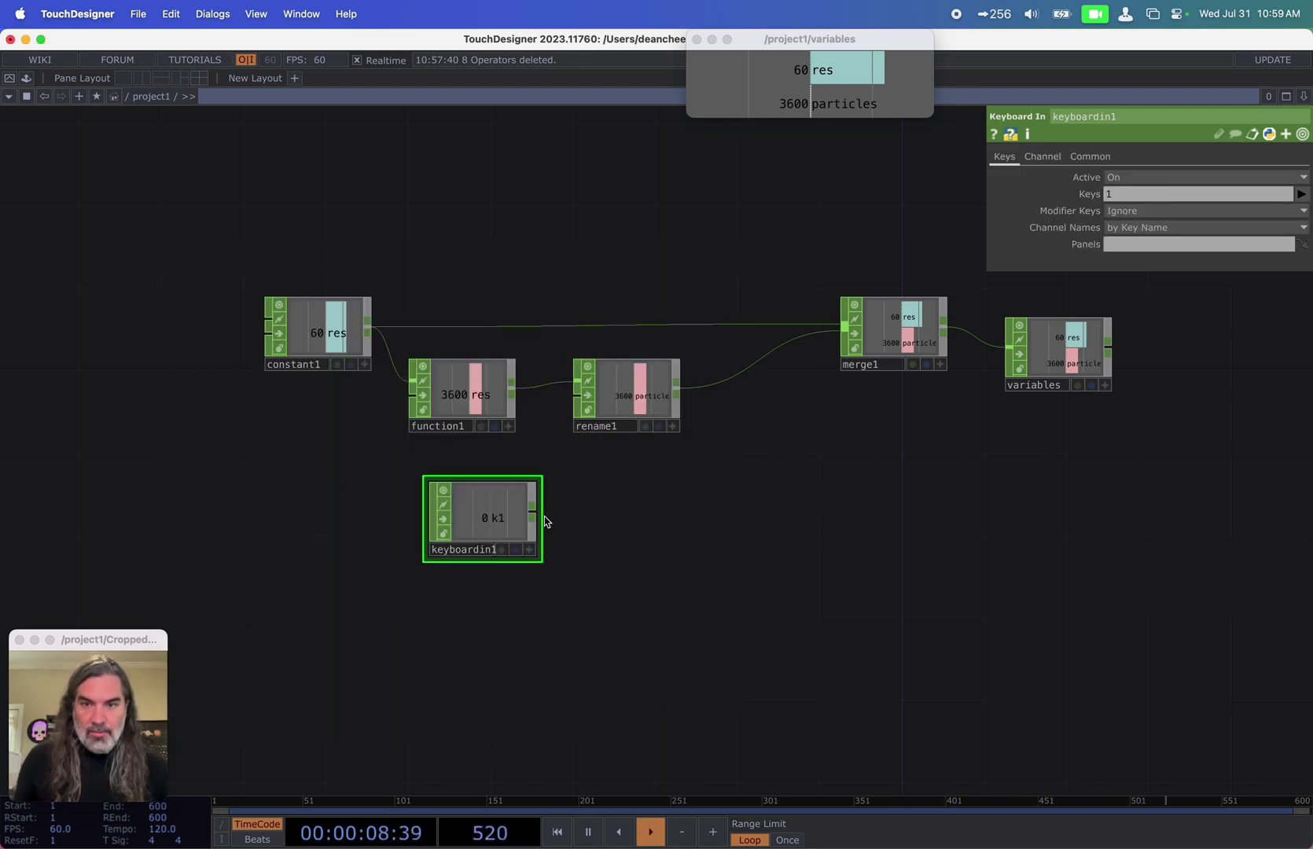
Step: Append a Rename CHOP to keyboardin1 that renames its channel to reset, and connect it to merge1
left_click(533, 510)
type("se")
left_click(744, 431)
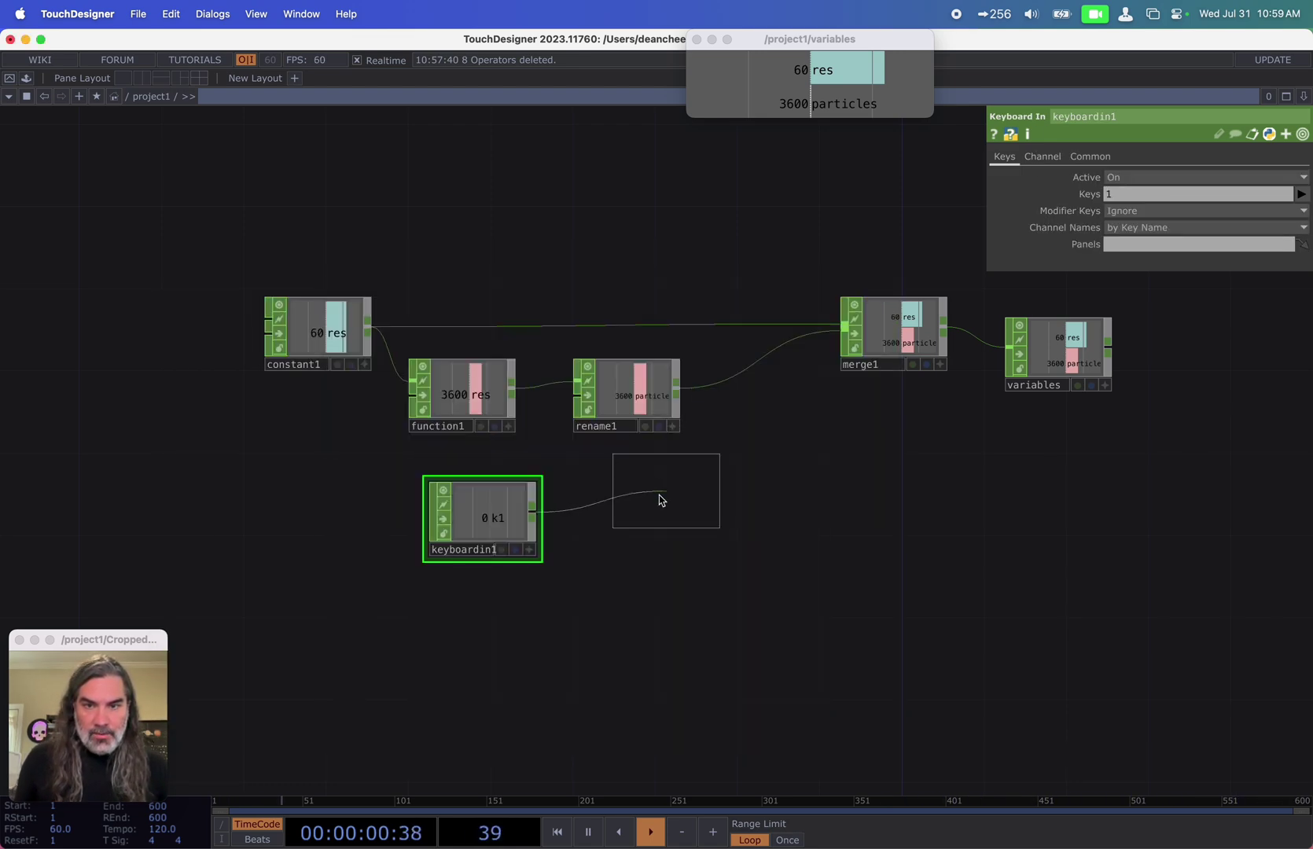
left_click(642, 508)
left_click(969, 516)
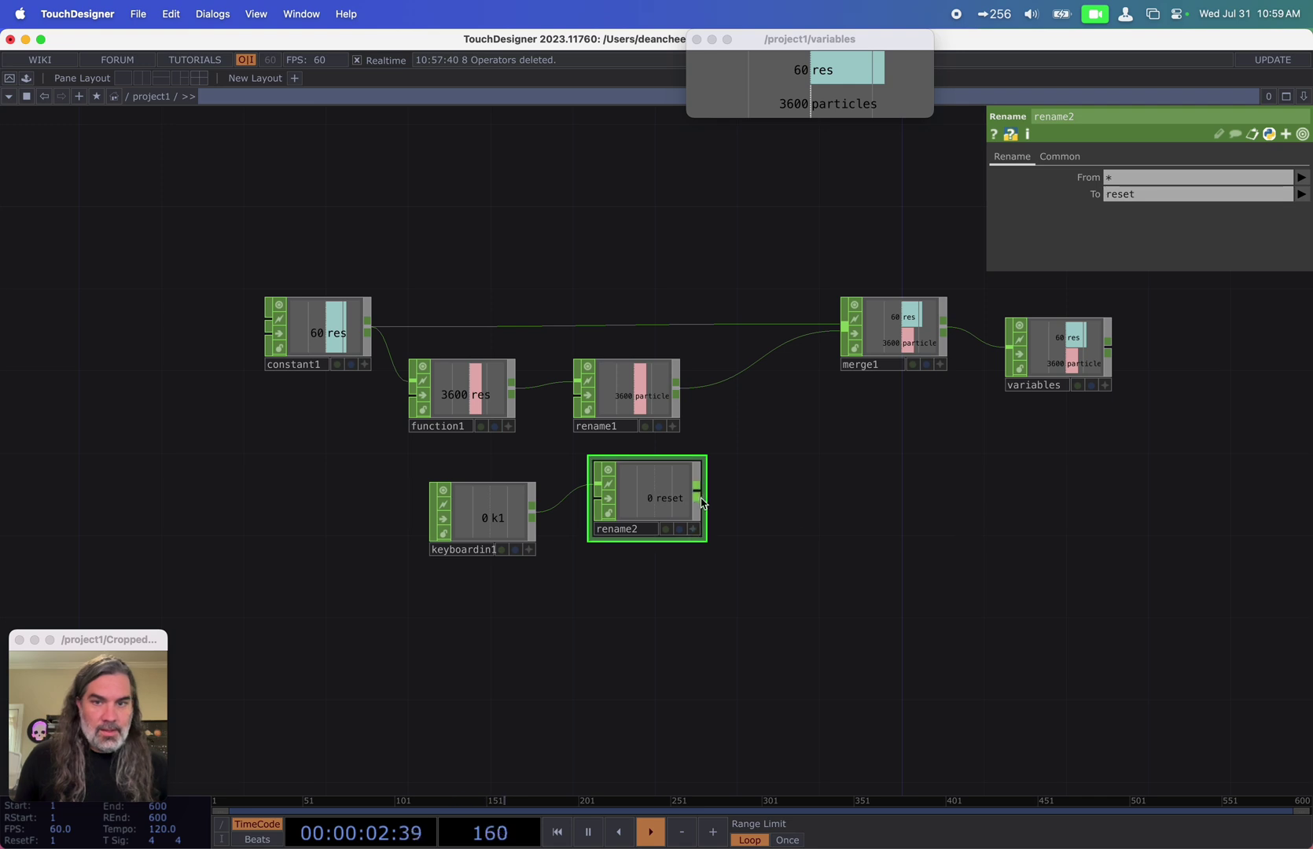
left_click_drag(698, 494, 847, 331)
Step: Branch a Count CHOP off keyboardin1 and place it below the reset rename node
left_click_drag(801, 512, 804, 501)
left_click_drag(507, 487, 593, 598)
type("c")
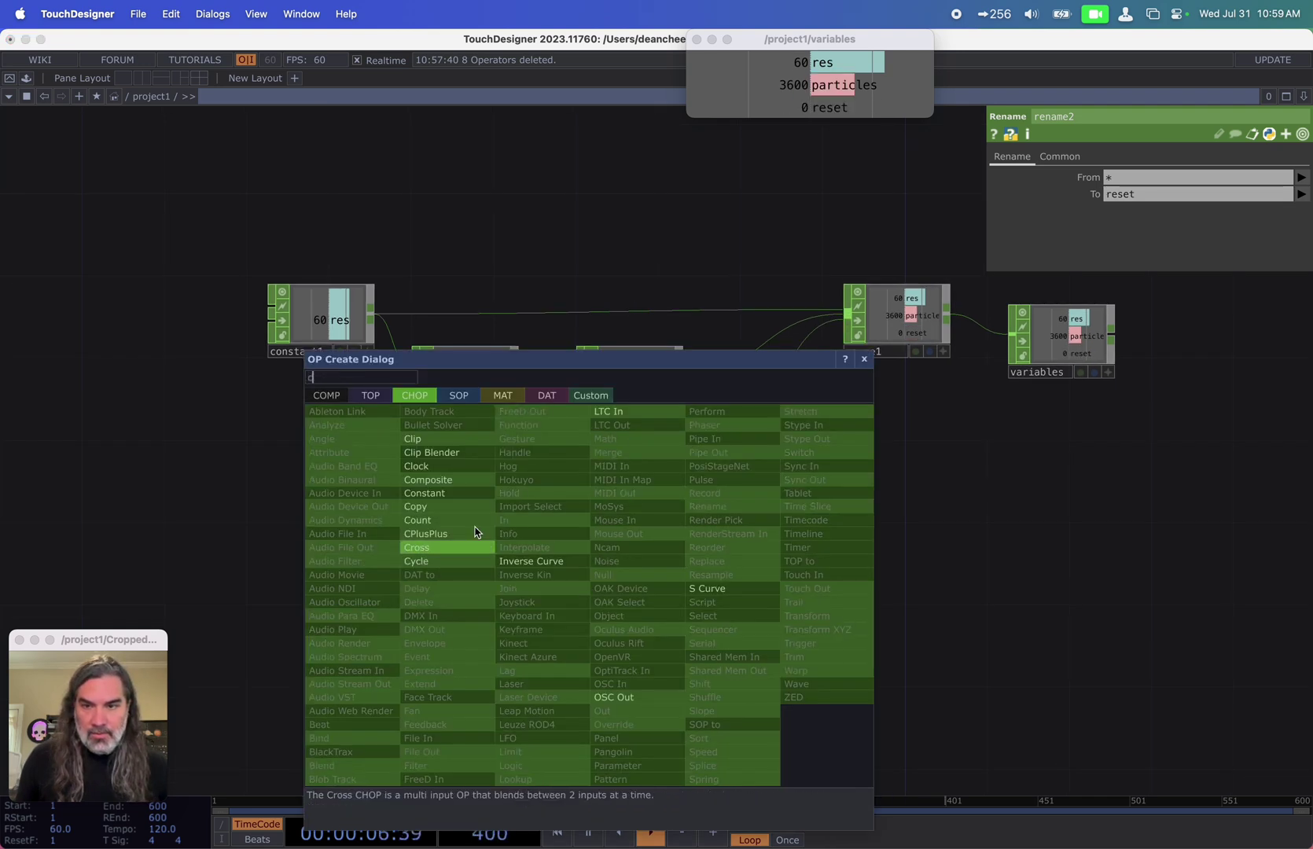
left_click(461, 521)
left_click(584, 595)
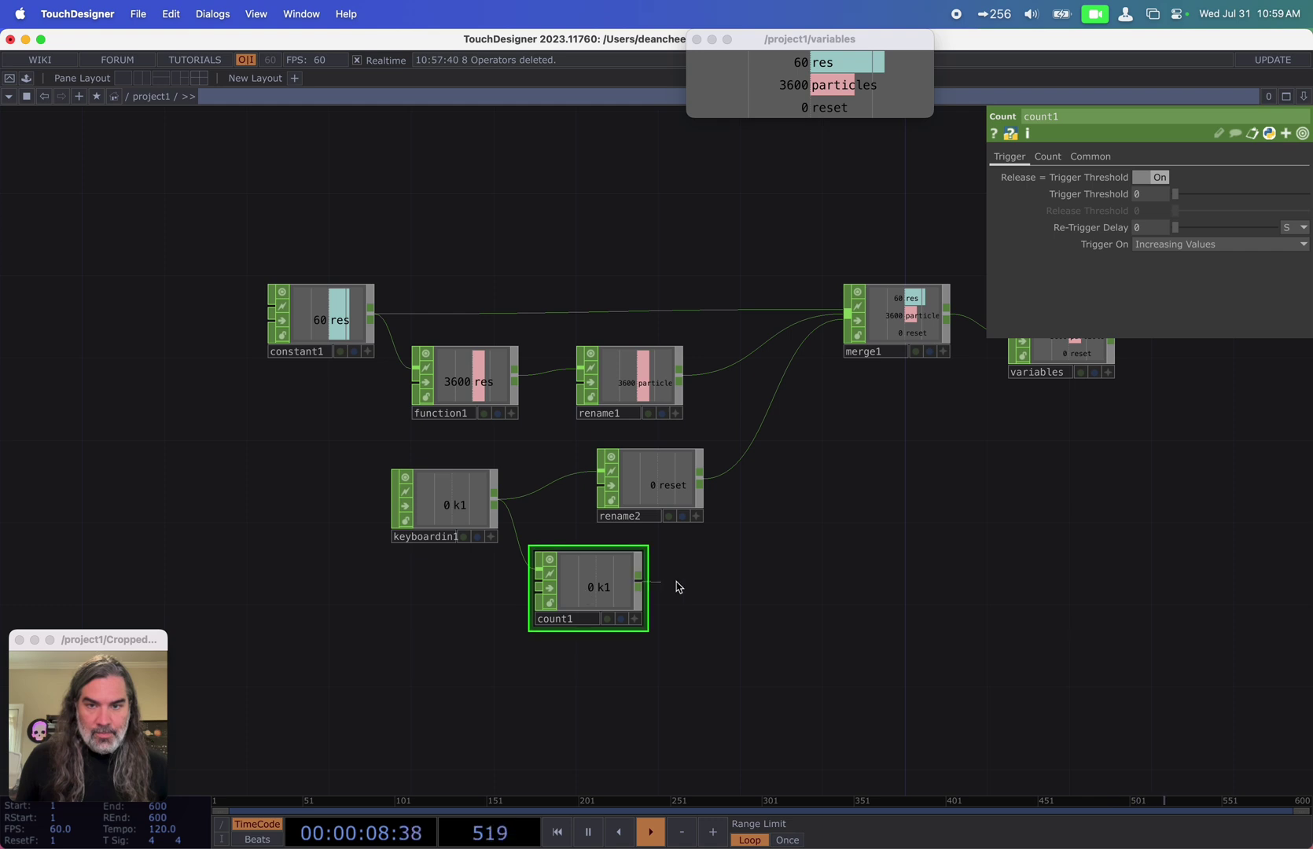
Step: Append a Rename CHOP to count1 and set its new channel name to seed
left_click_drag(679, 588, 683, 590)
left_click(856, 499)
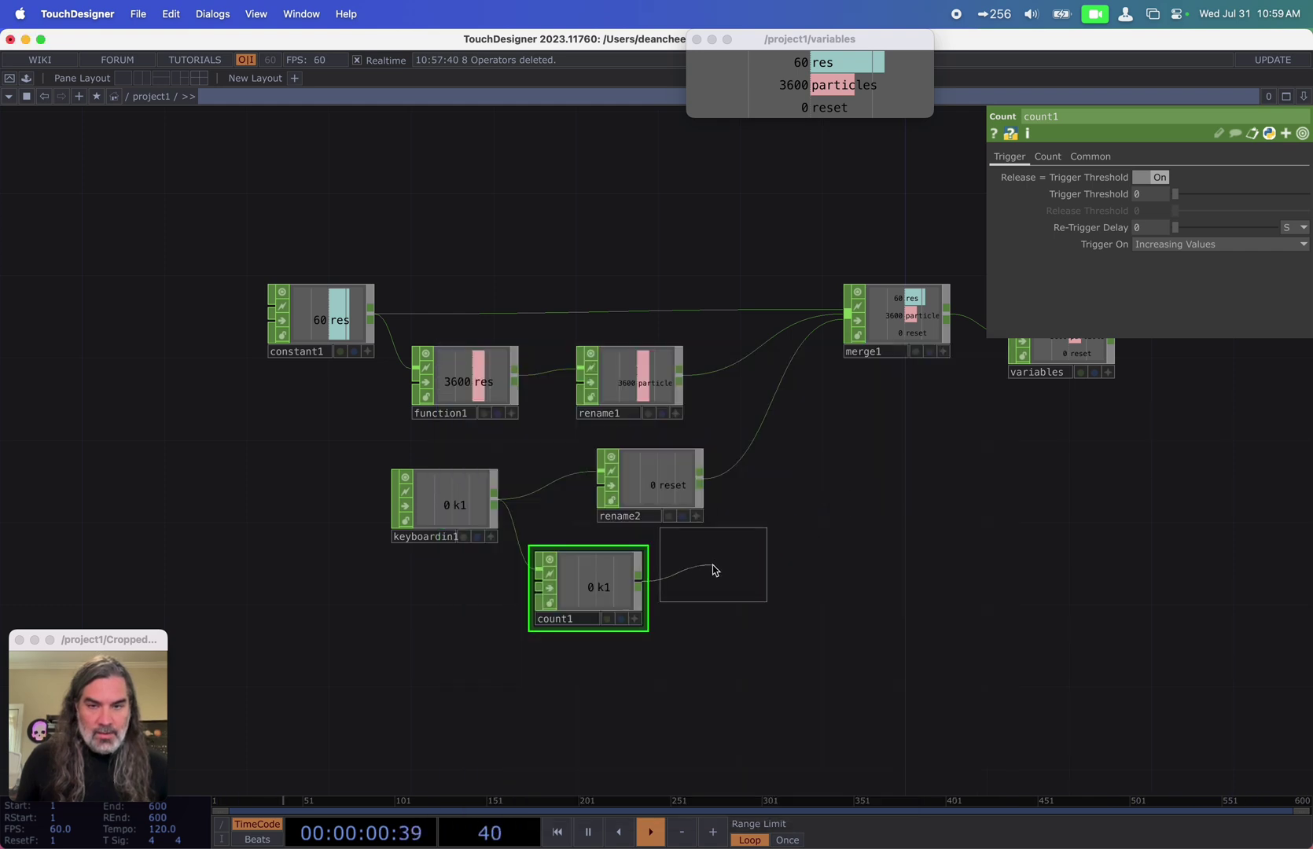
left_click(748, 587)
left_click(1127, 198)
type("see")
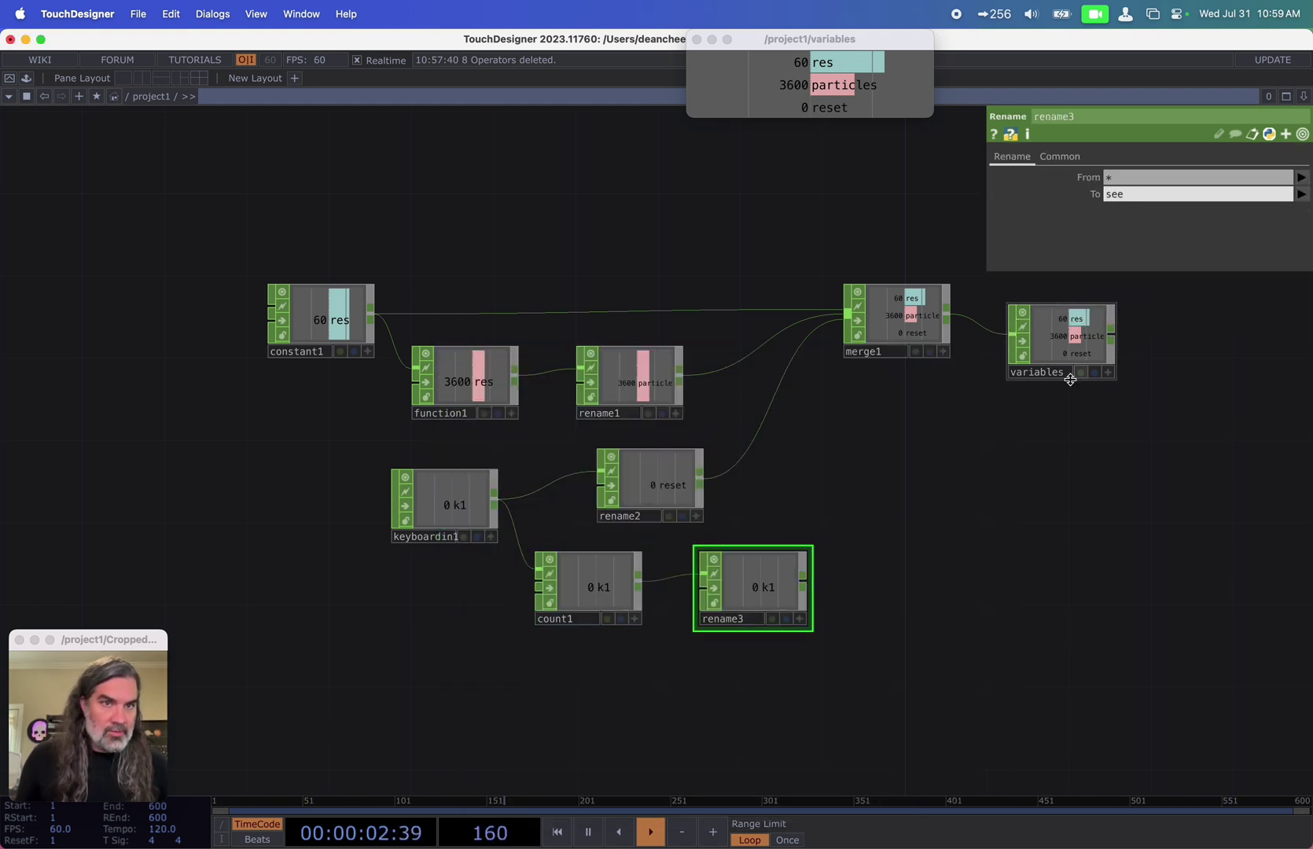
type("d")
key("Return")
Step: Move merge1 and variables farther right, connect the seed rename to merge1, and trigger key 1 repeatedly to test the count
left_click_drag(892, 302, 1022, 345)
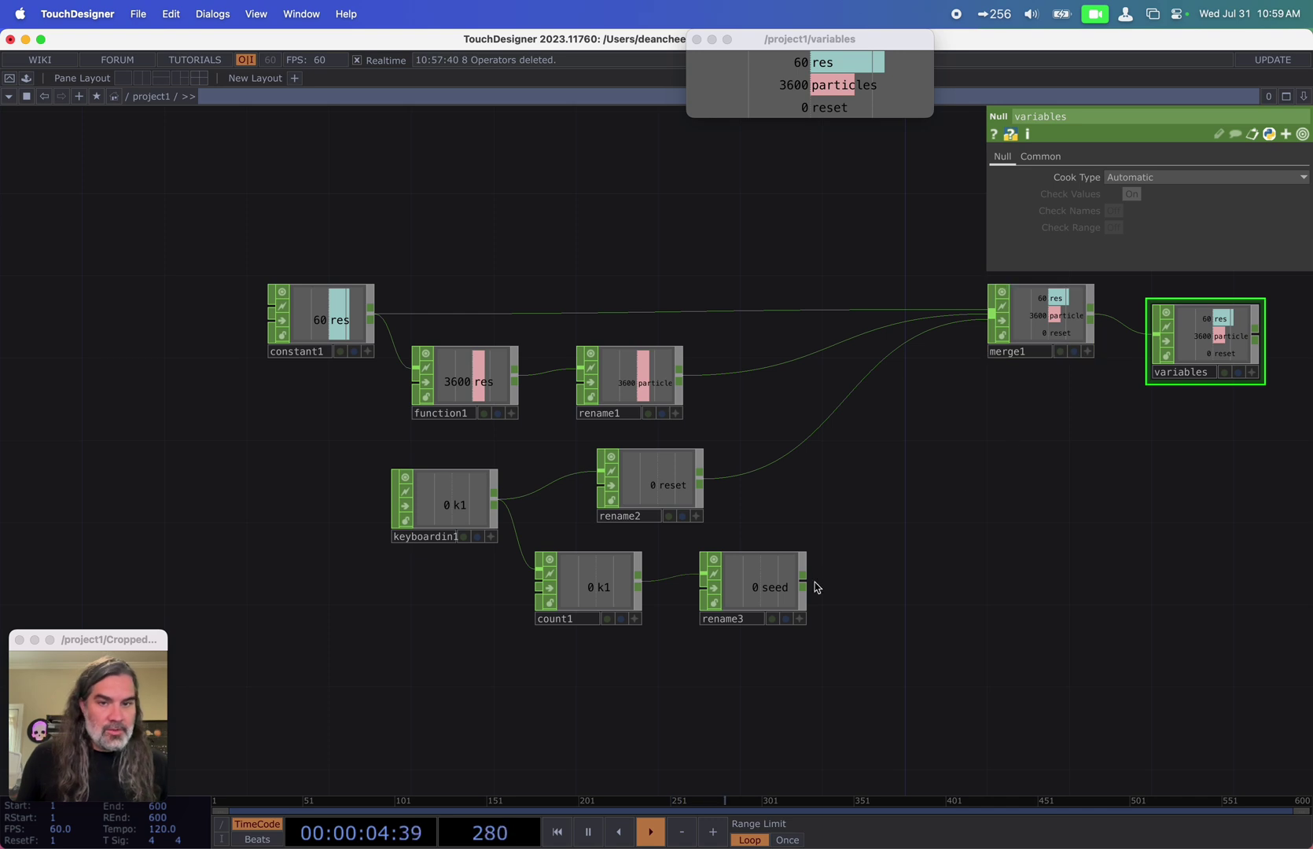
left_click_drag(891, 504, 1001, 320)
left_click_drag(1051, 452, 766, 502)
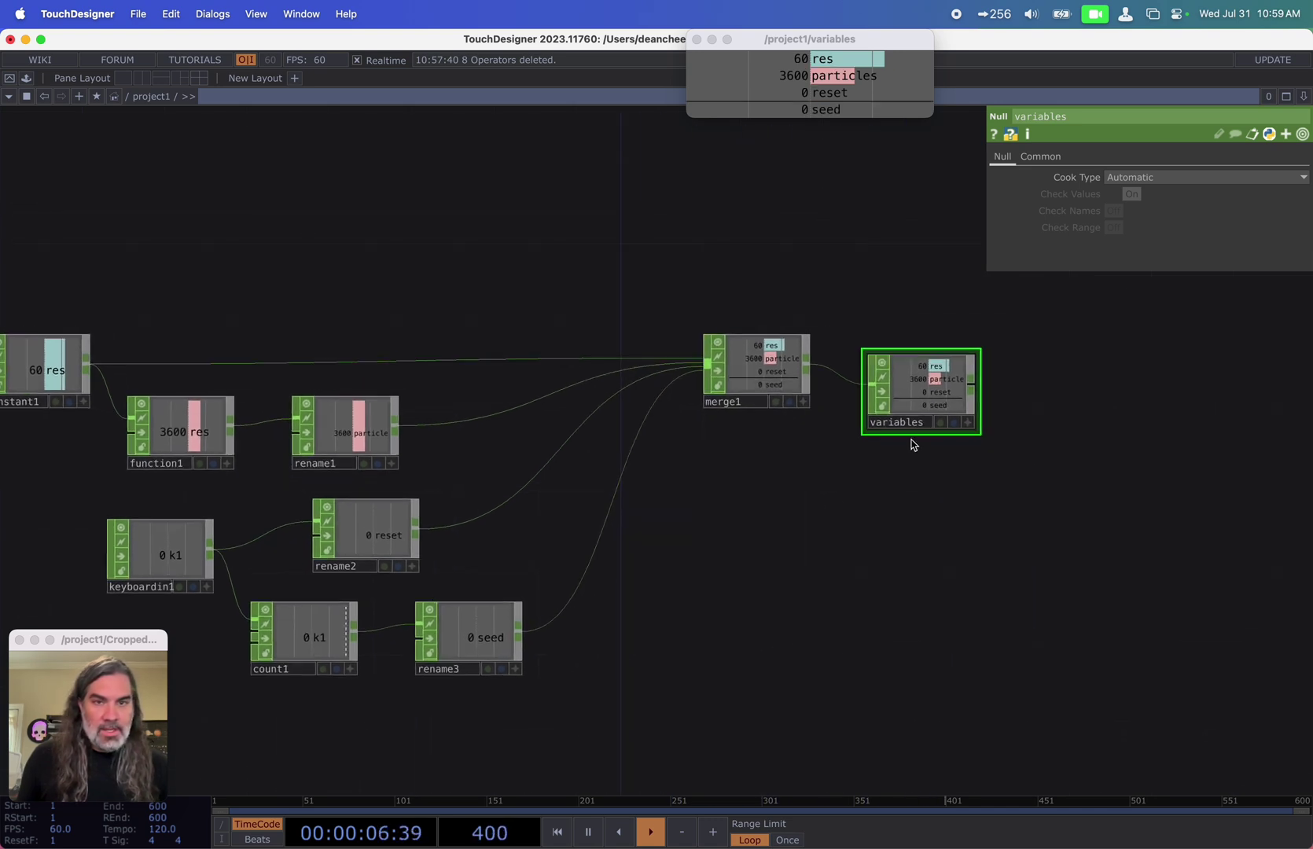
key("1")
key("1")
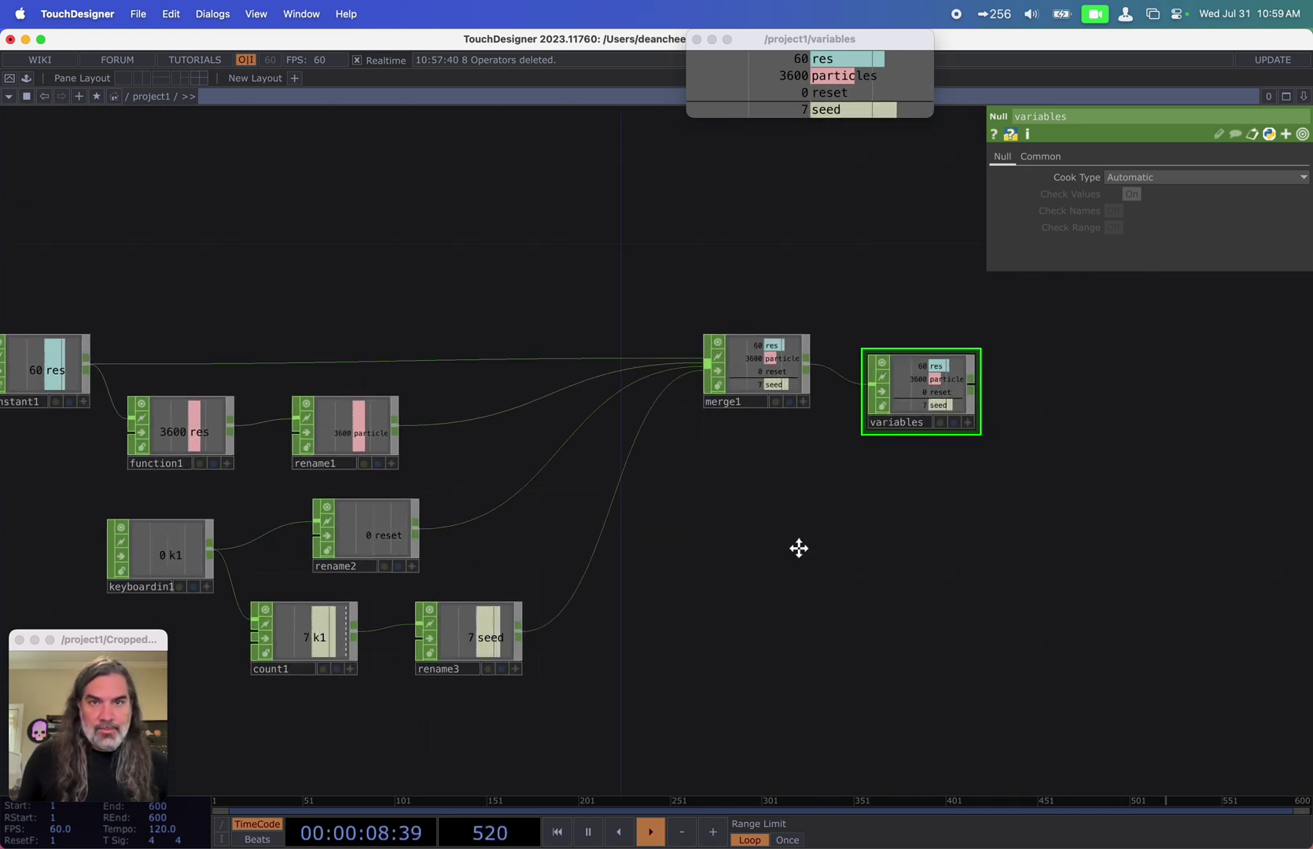
Step: Select all nodes between constant1 and variables, including merge1, and collapse them into a Base component
left_click_drag(799, 548, 806, 447)
scroll(806, 447, "down", 2)
left_click_drag(261, 164, 789, 515)
right_click(775, 459)
mouse_move(802, 537)
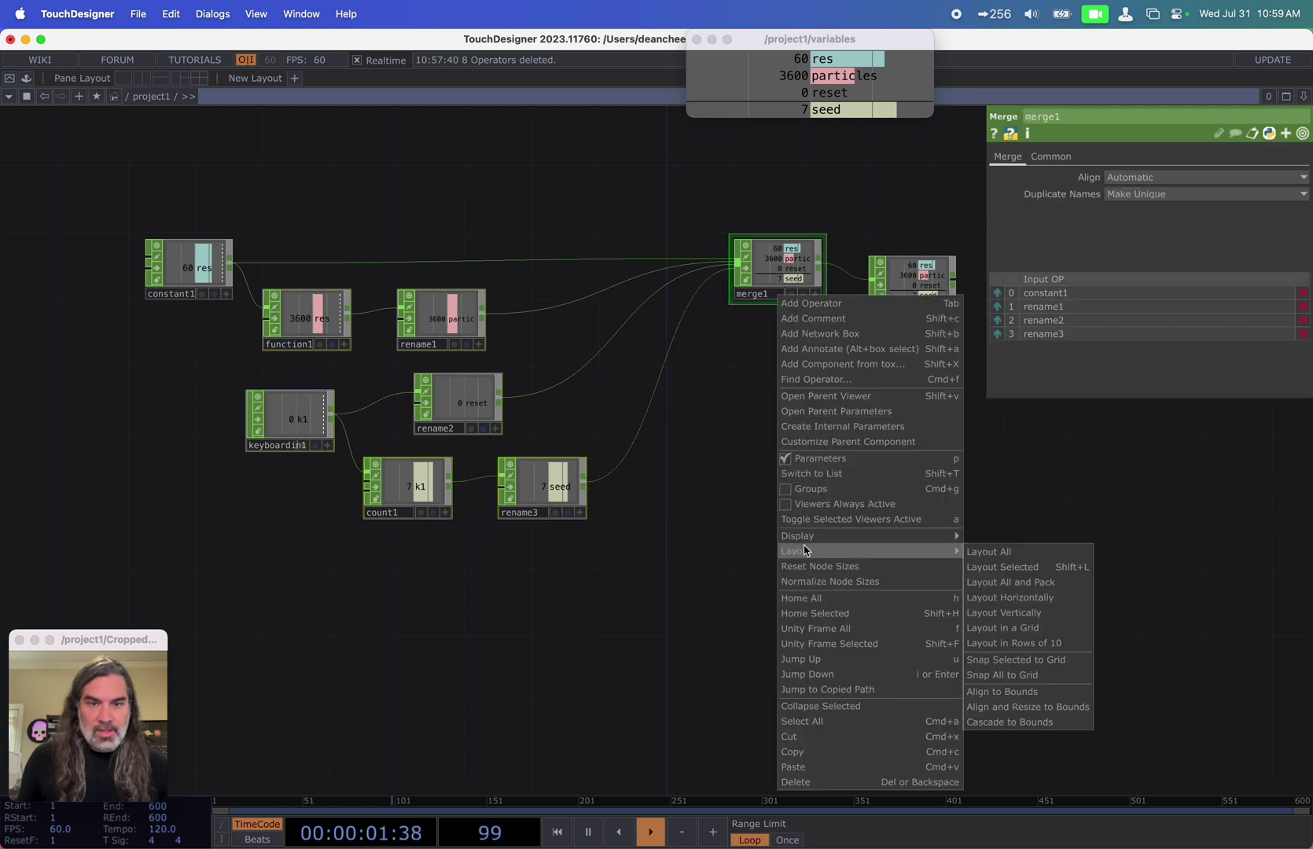
left_click(820, 706)
Step: Arrange constant1, base1 and variables in a compact horizontal row
left_click_drag(494, 393, 634, 286)
left_click_drag(197, 289, 480, 288)
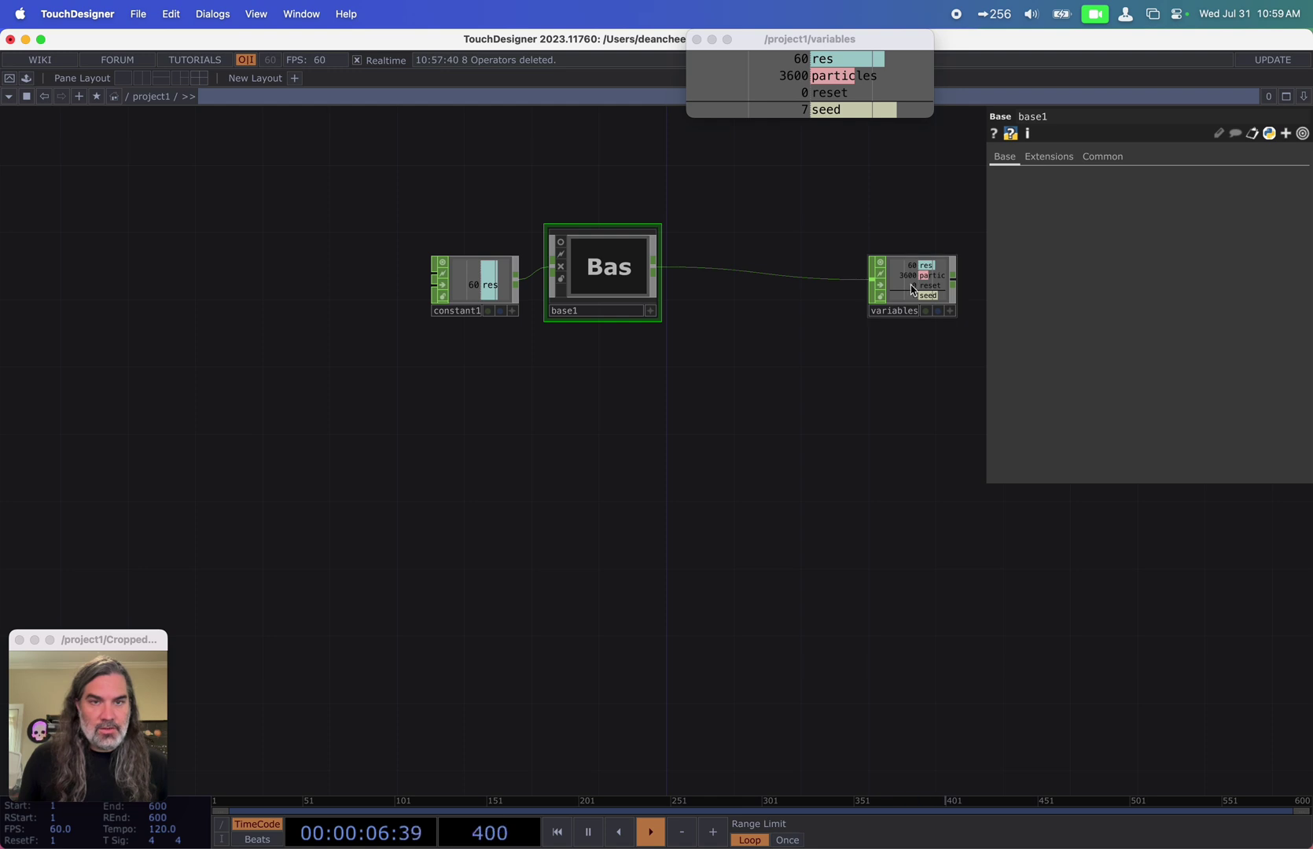
left_click_drag(912, 290, 735, 288)
Step: Add a Noise TOP in the empty area below and left of the constant1 node
scroll(586, 375, "up", 1)
scroll(601, 411, "down", 6)
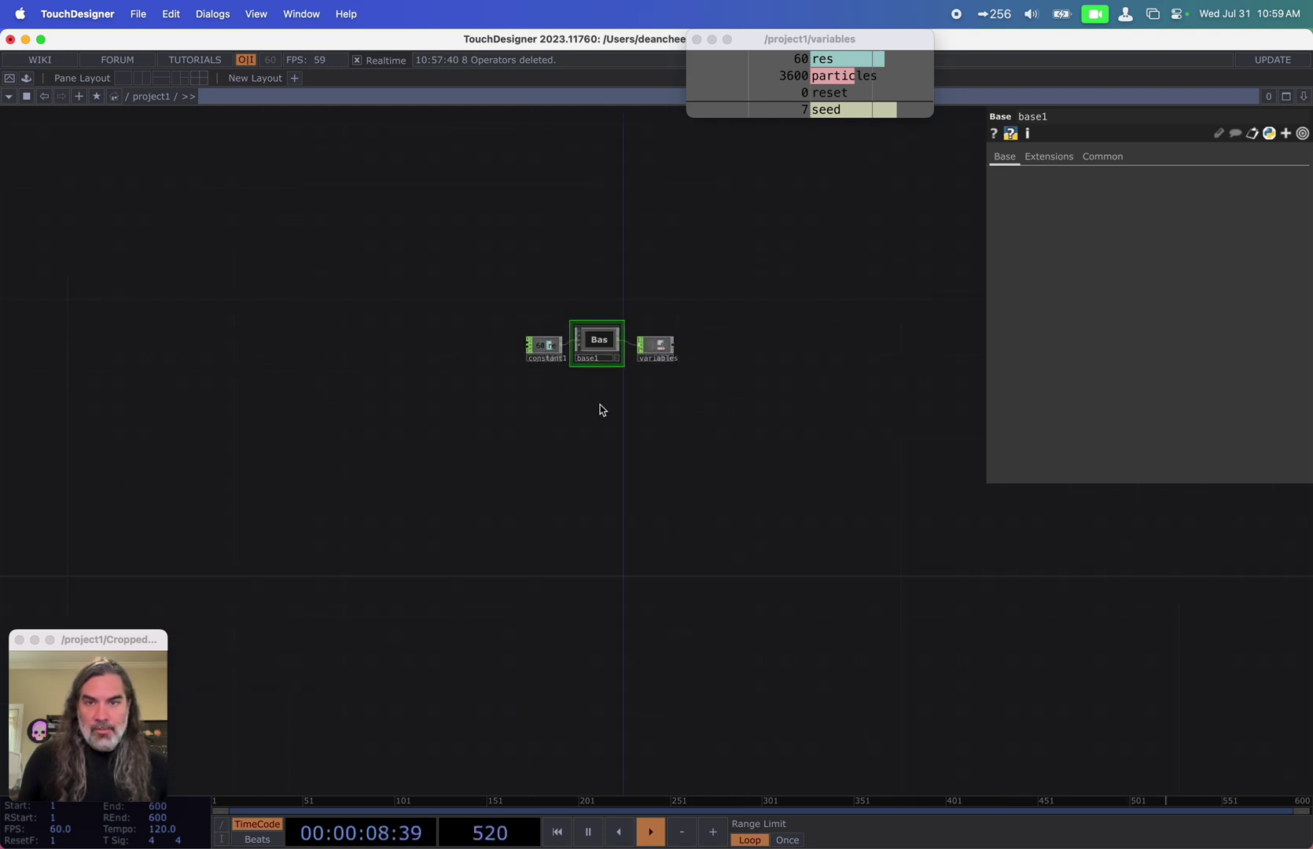
key("Tab")
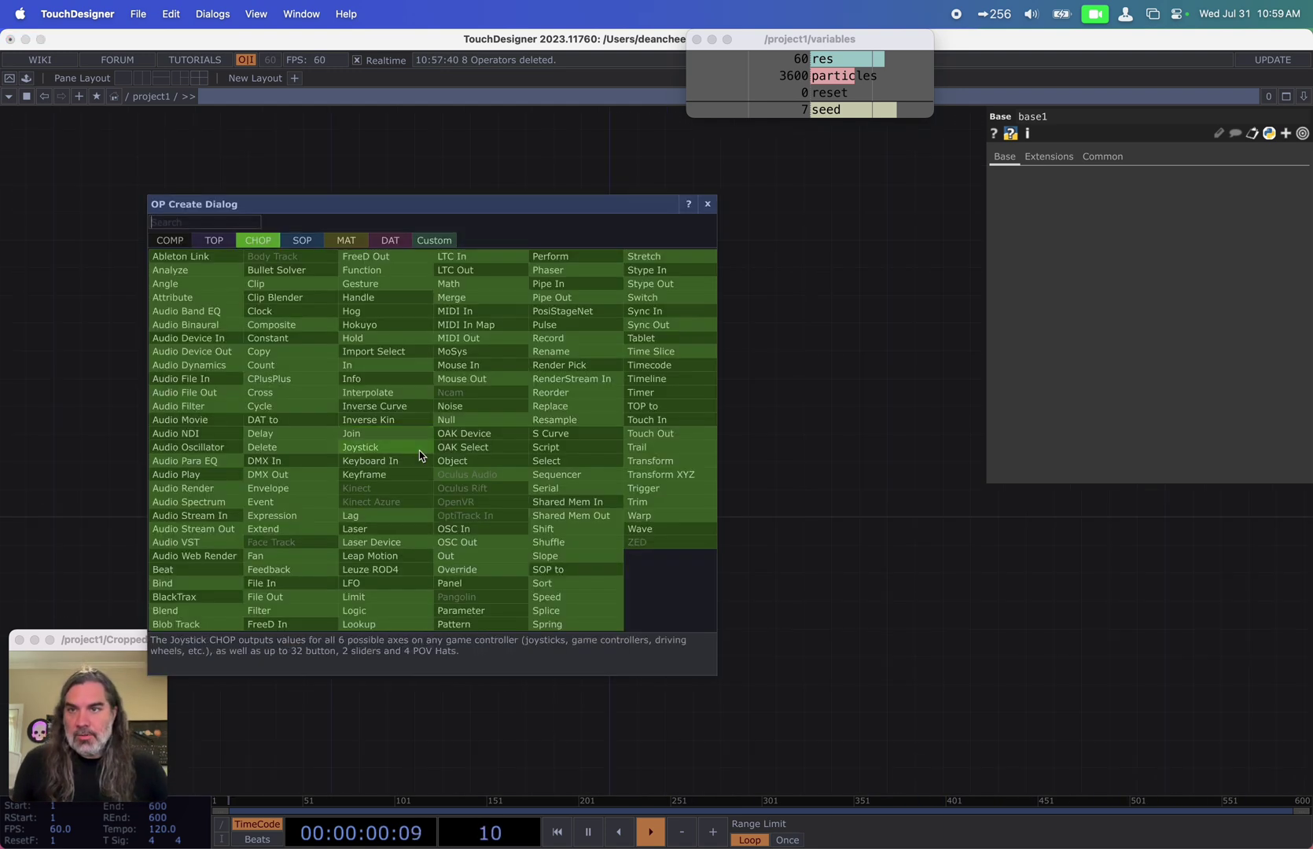
left_click(214, 240)
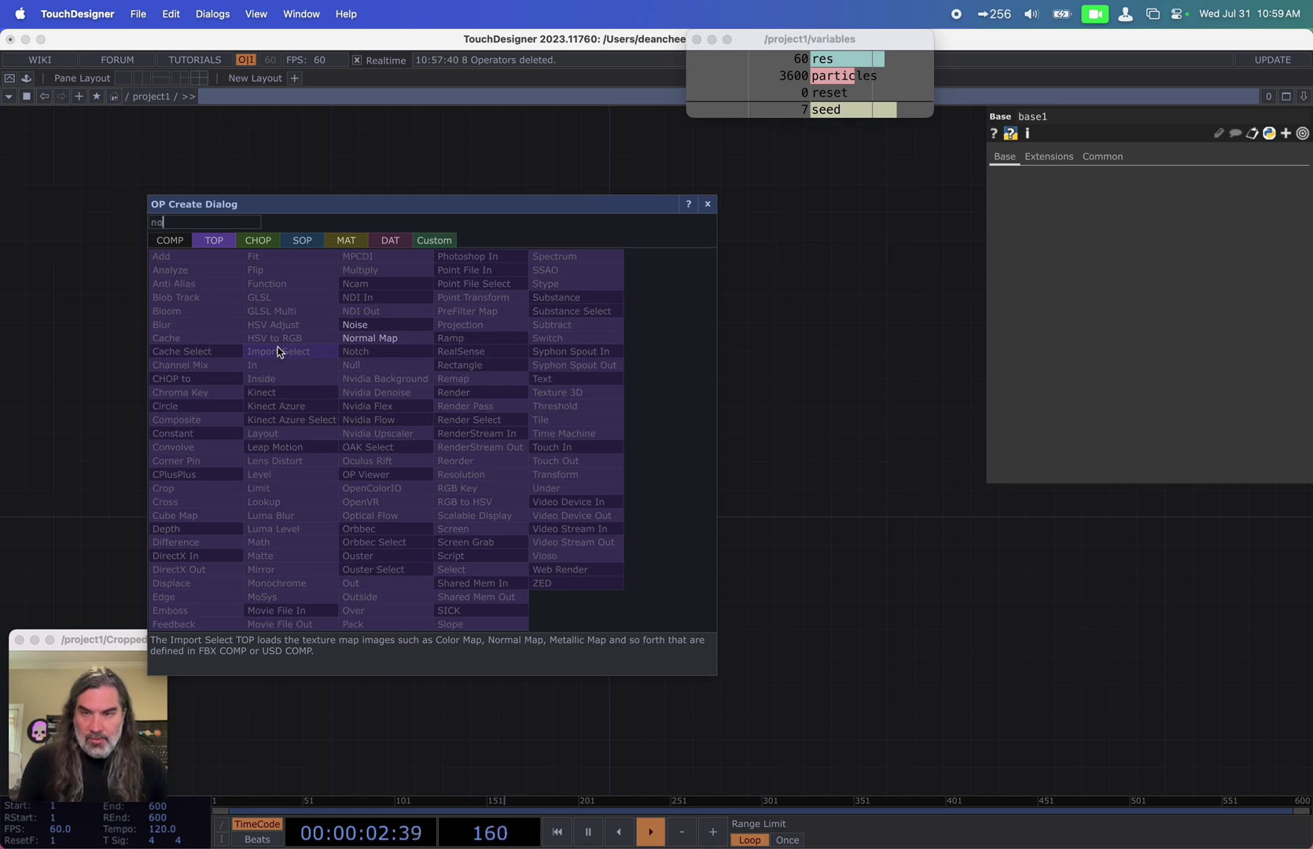
left_click(373, 326)
left_click(368, 494)
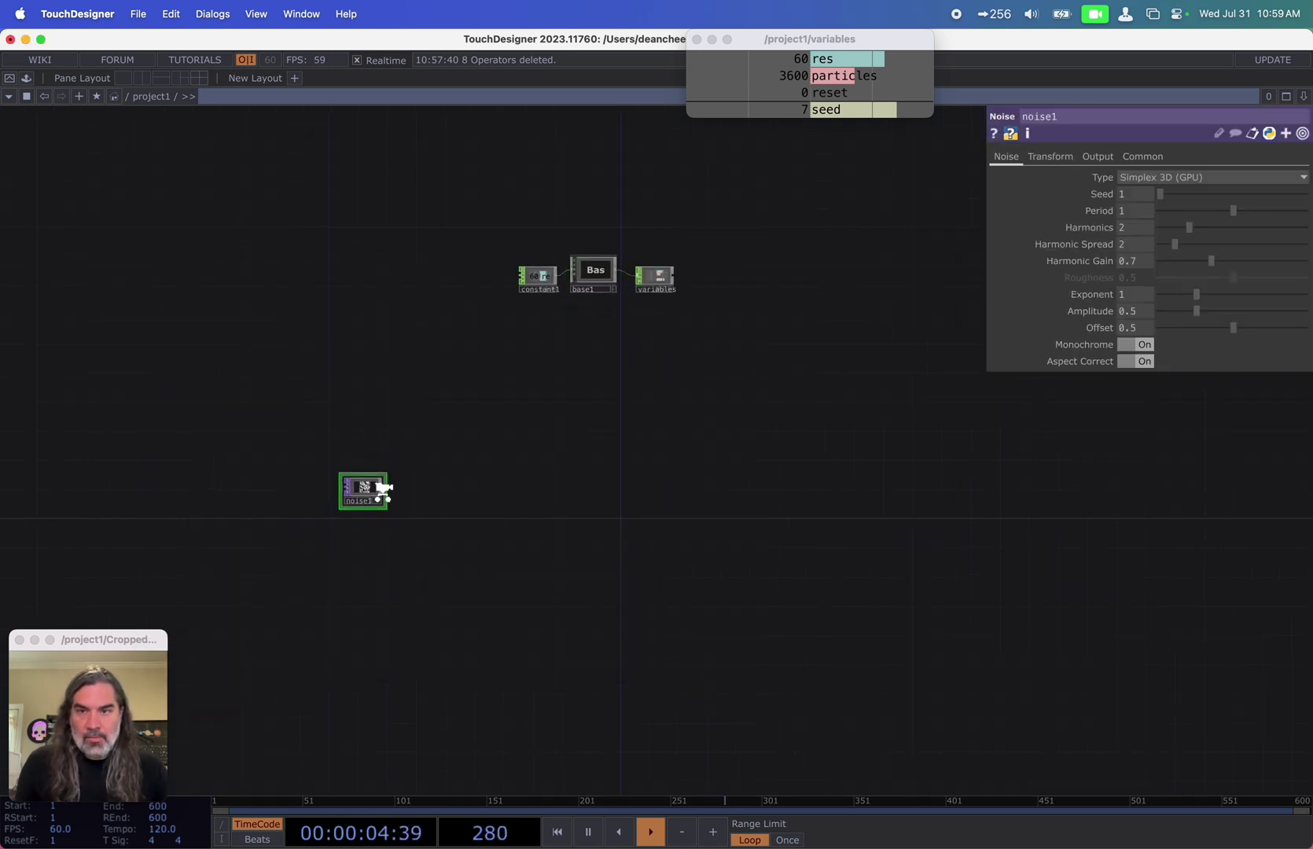
Step: Link noise1's resolution to the res channel of variables as a CHOP reference
scroll(369, 497, "up", 3)
left_click_drag(586, 428, 720, 381)
left_click(1145, 156)
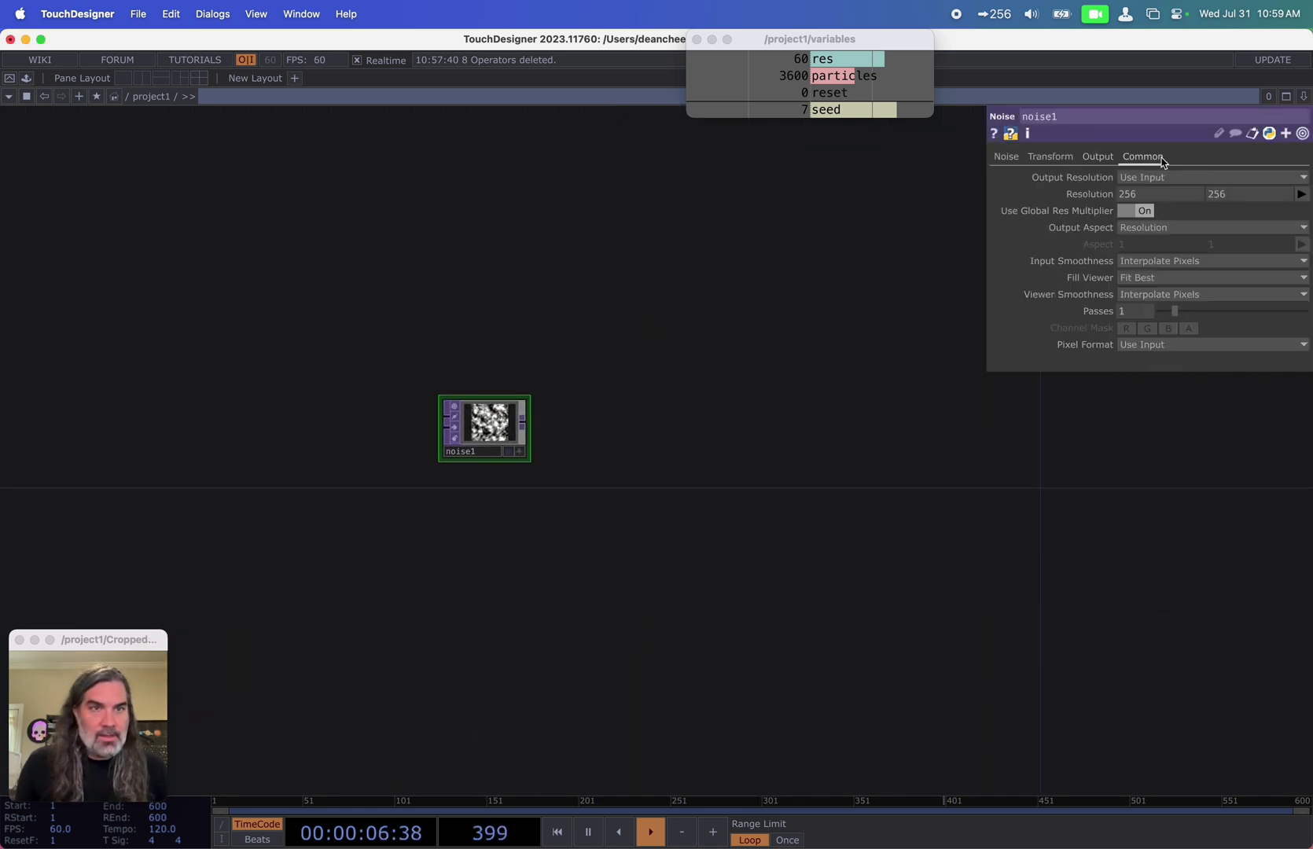
left_click_drag(840, 62, 1093, 194)
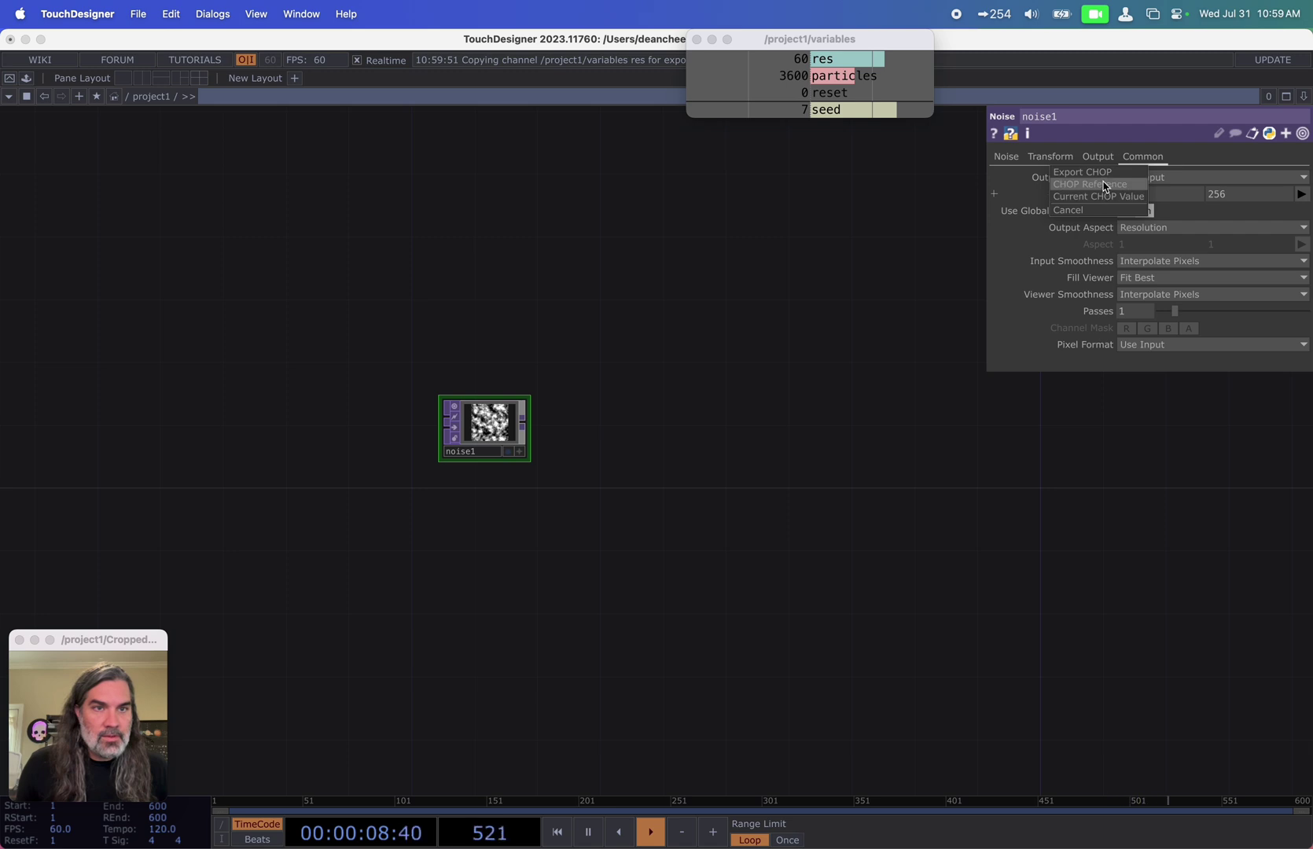
left_click(1107, 188)
Step: Link noise1's seed to the seed channel of variables as a CHOP reference and turn off Monochrome
left_click(1006, 155)
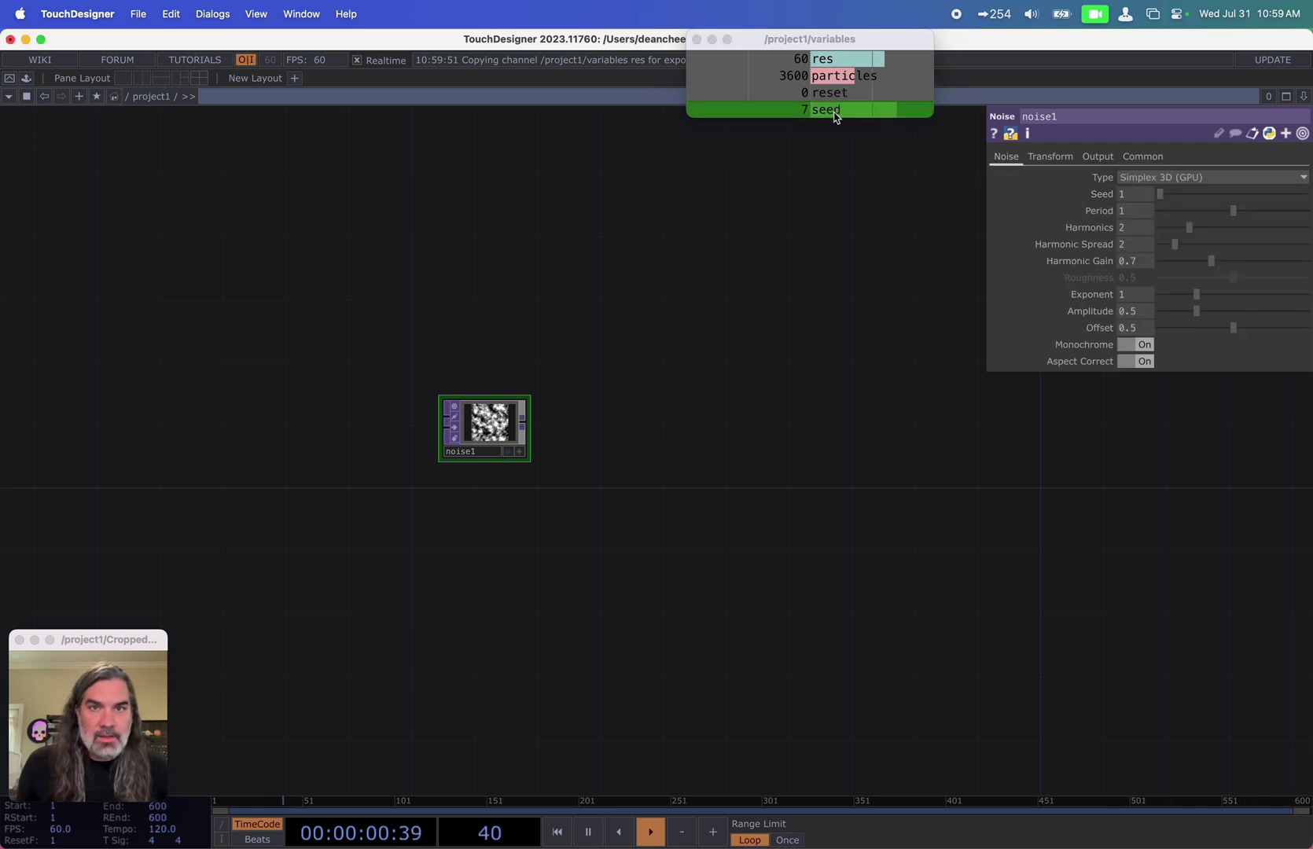
left_click_drag(835, 118, 1095, 194)
left_click(1105, 189)
left_click_drag(734, 285, 597, 292)
scroll(261, 435, "up", 5)
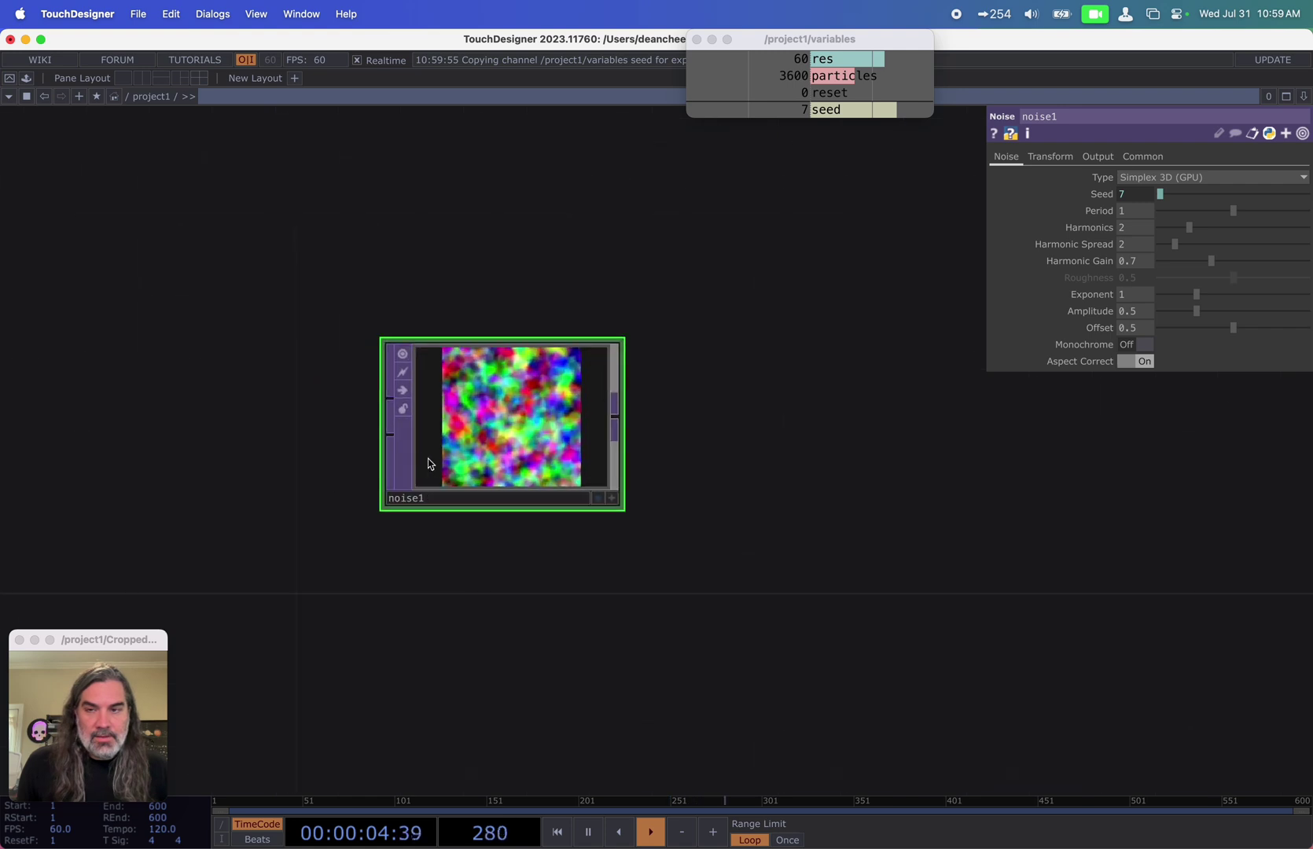
Step: Set noise1's pixel format to 32-bit float (RG) and its noise type to Random (GPU)
left_click(1142, 157)
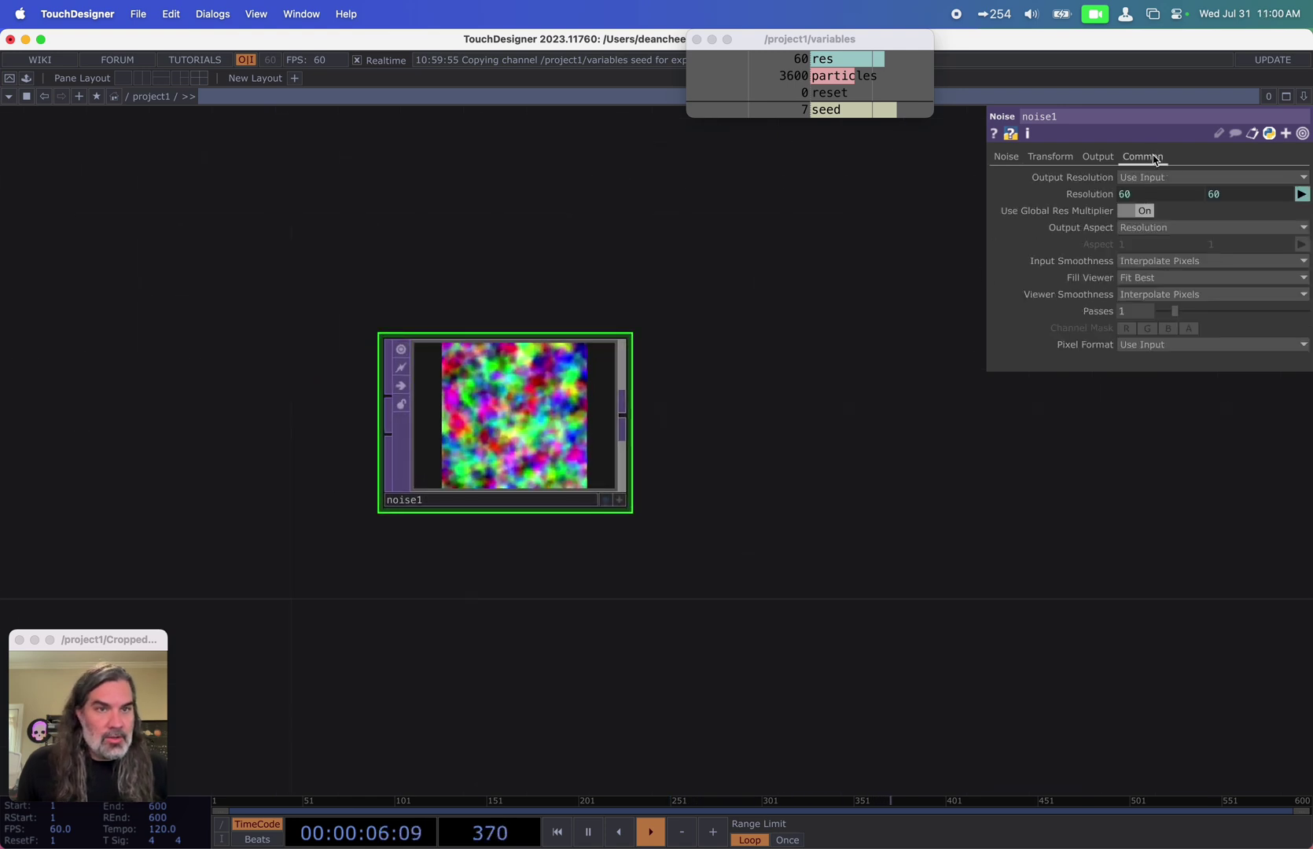
left_click(1150, 349)
left_click(1206, 591)
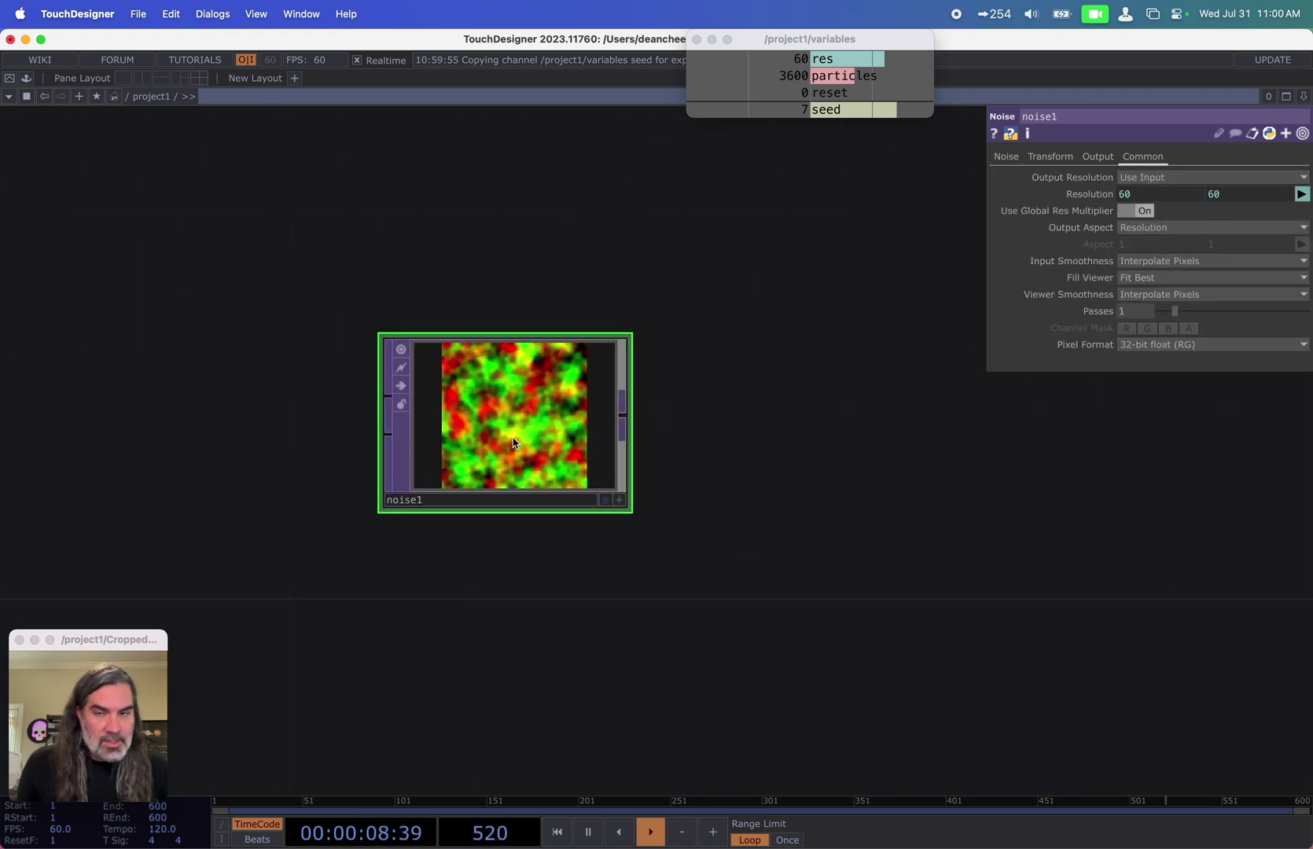
left_click(1006, 157)
left_click(1180, 178)
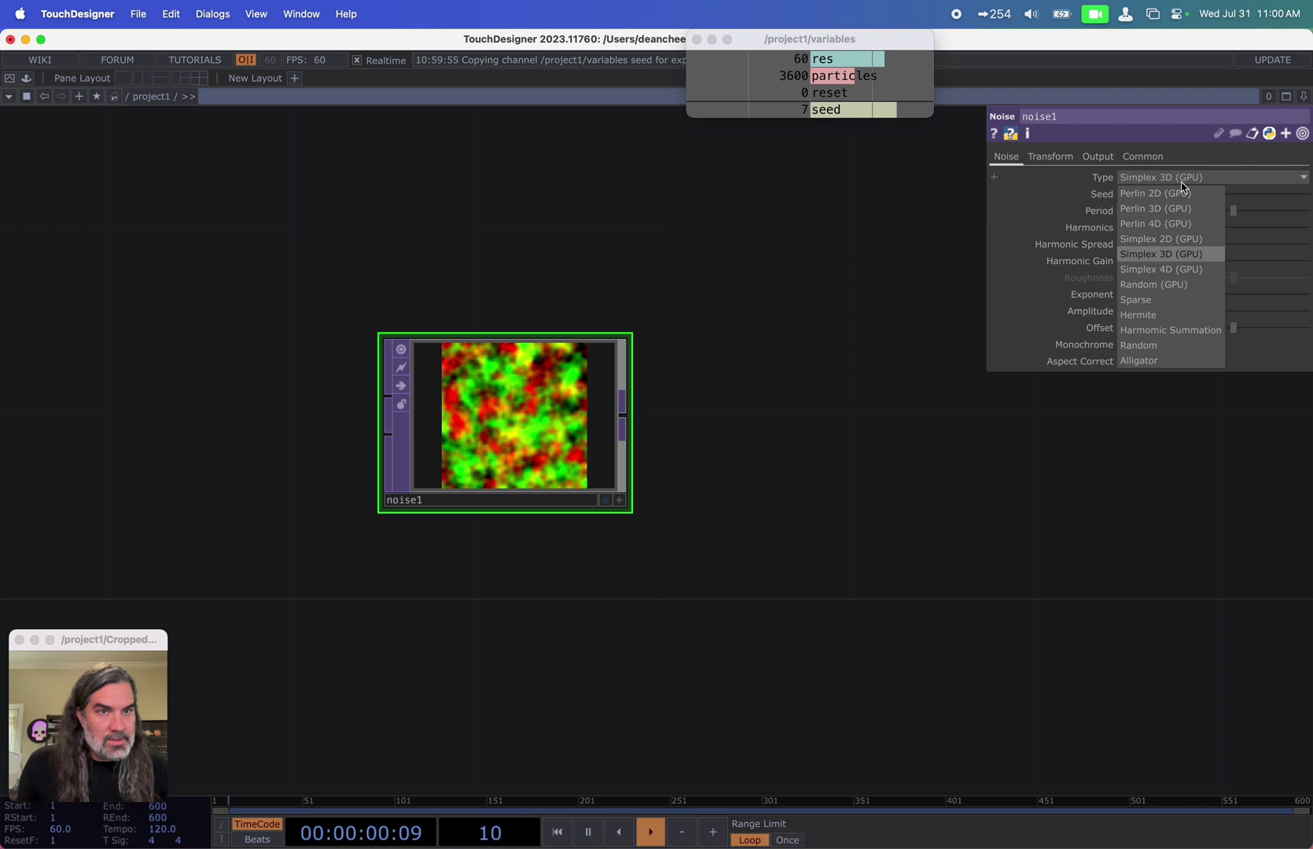
left_click(1154, 287)
Step: Set noise1's viewer smoothness and input smoothness to Nearest Pixel
left_click(1145, 157)
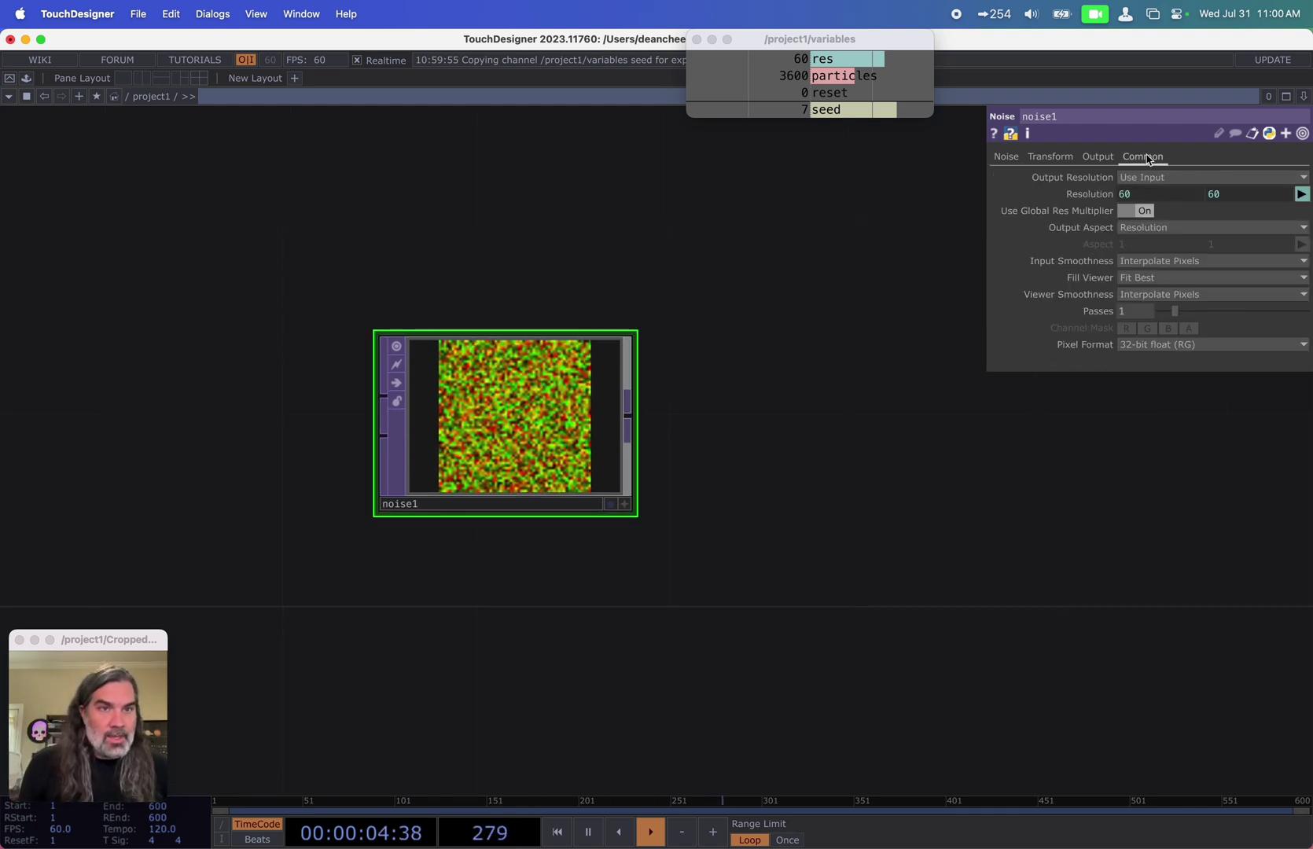
left_click(1165, 296)
left_click(1155, 311)
left_click(1158, 261)
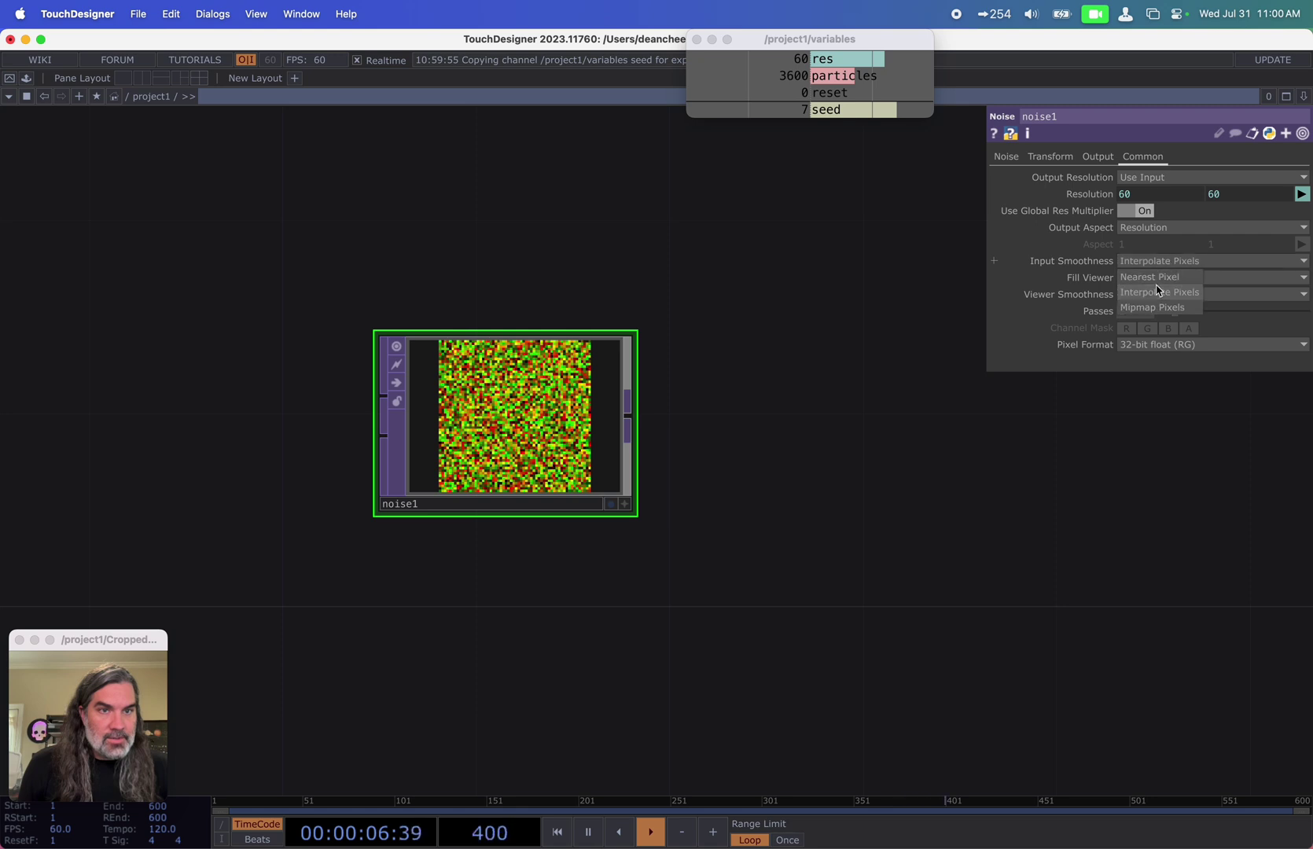
left_click(1162, 279)
Step: Add a Null TOP well to the right of noise1, connected to its output, and rename it start_pos
left_click_drag(520, 431, 472, 527)
scroll(506, 527, "down", 3)
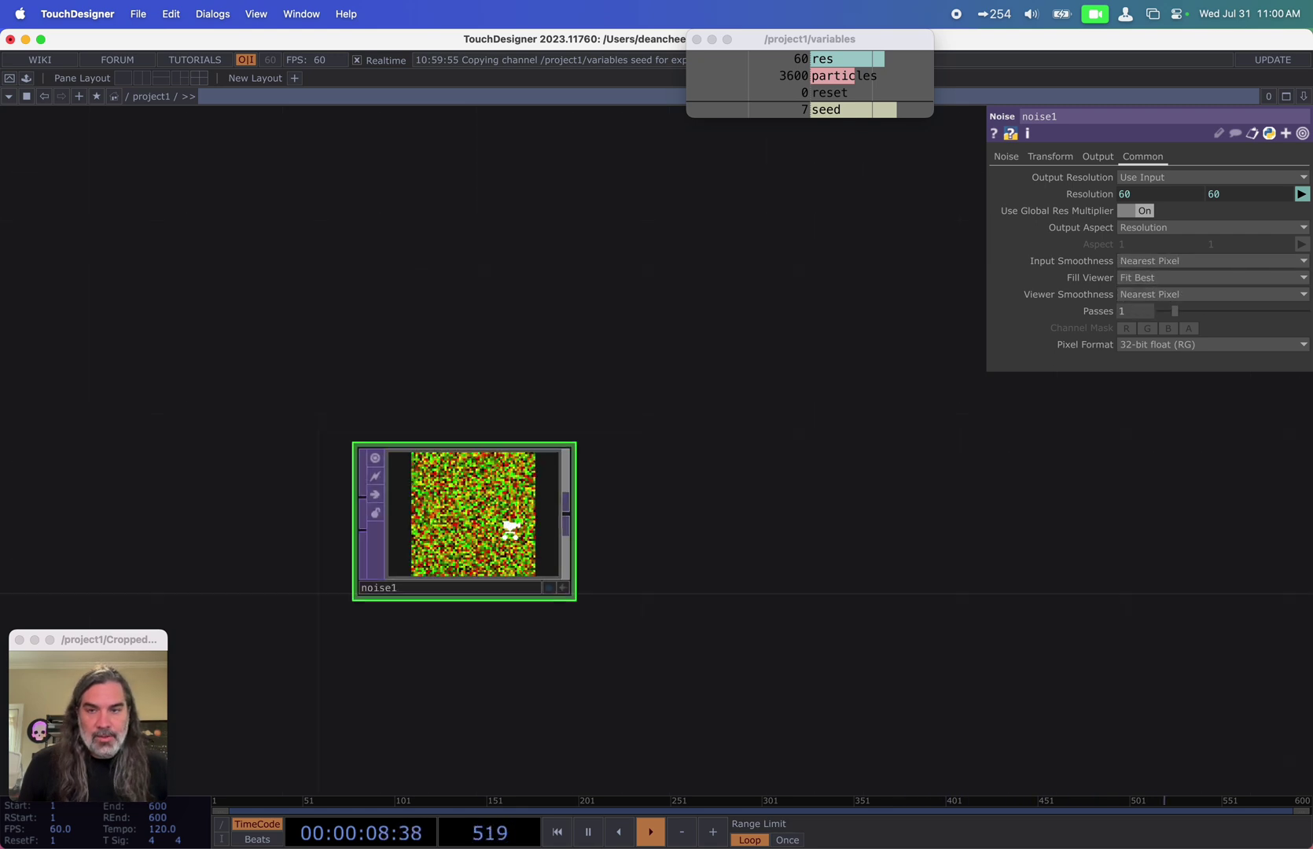
left_click_drag(561, 527, 1093, 516)
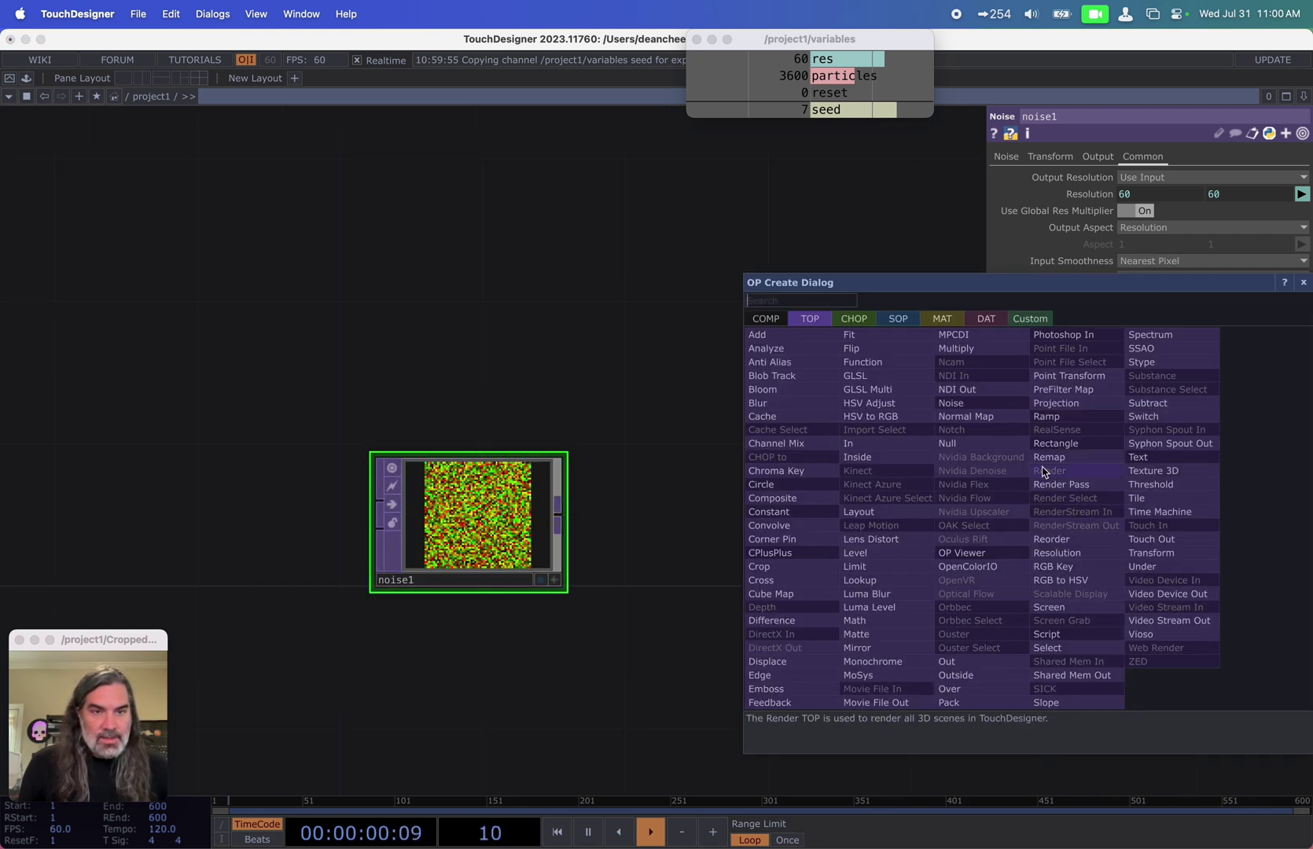
left_click(979, 436)
left_click(1103, 509)
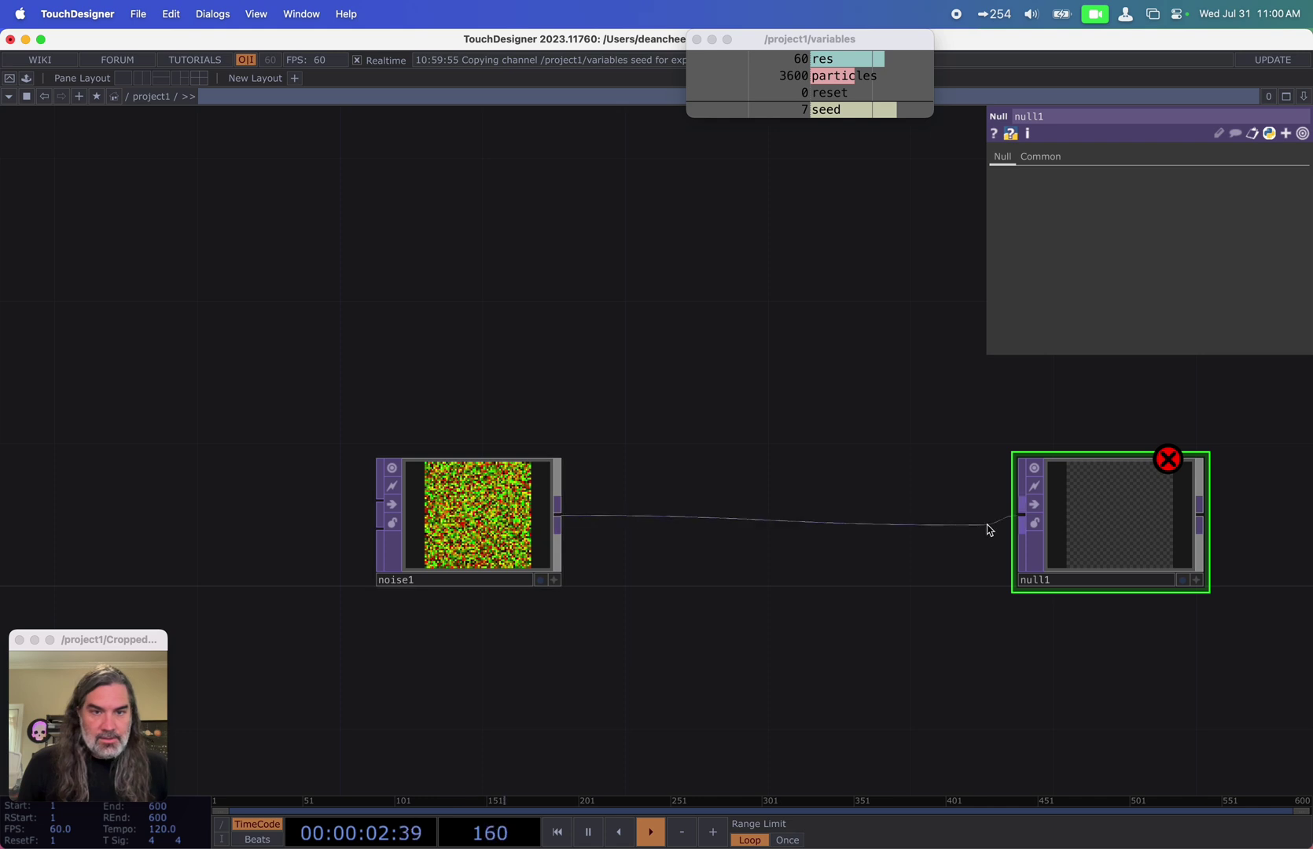
left_click_drag(989, 531, 1077, 575)
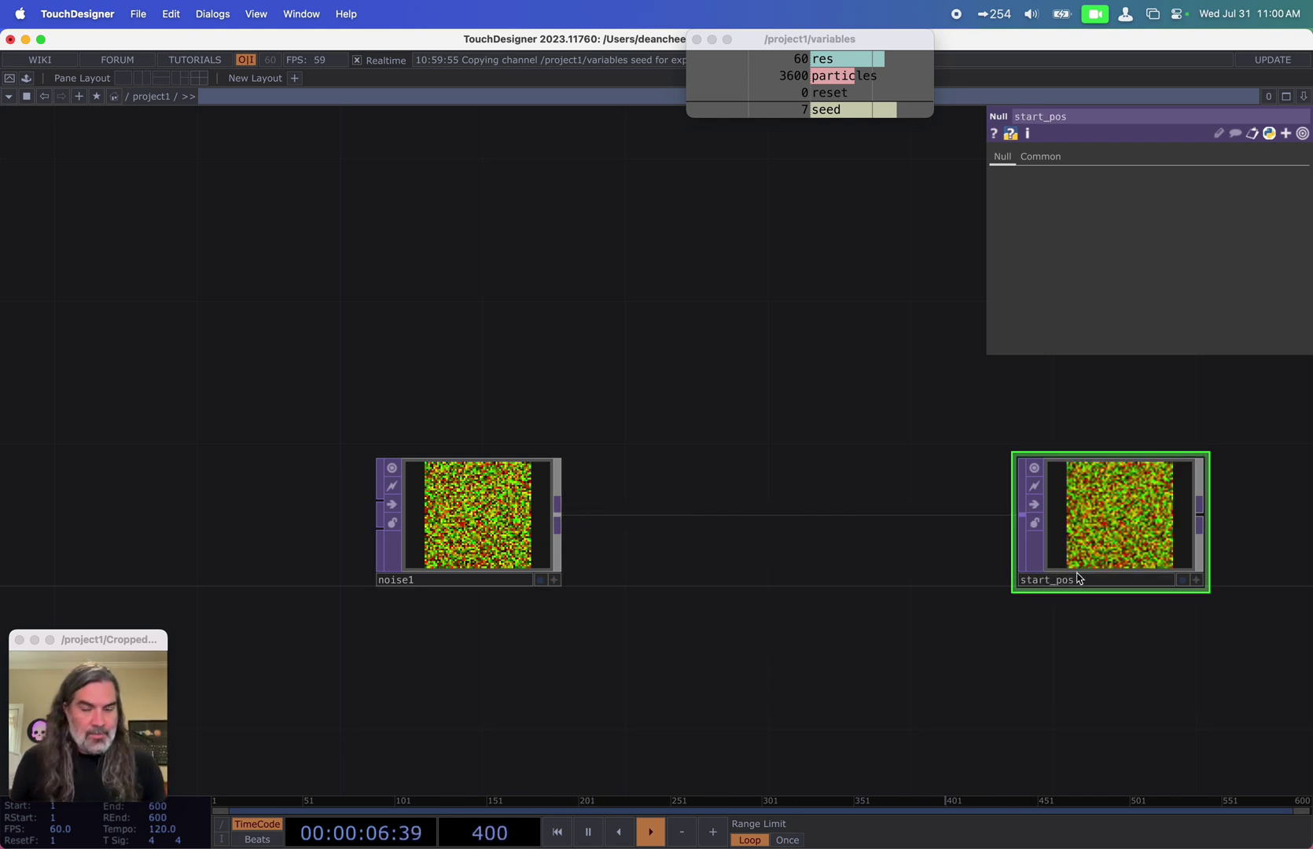
Step: Add a Feedback TOP below and right of start_pos, fed by start_pos's output
left_click_drag(564, 583, 80, 508)
scroll(421, 568, "down", 5)
left_click_drag(661, 548, 543, 510)
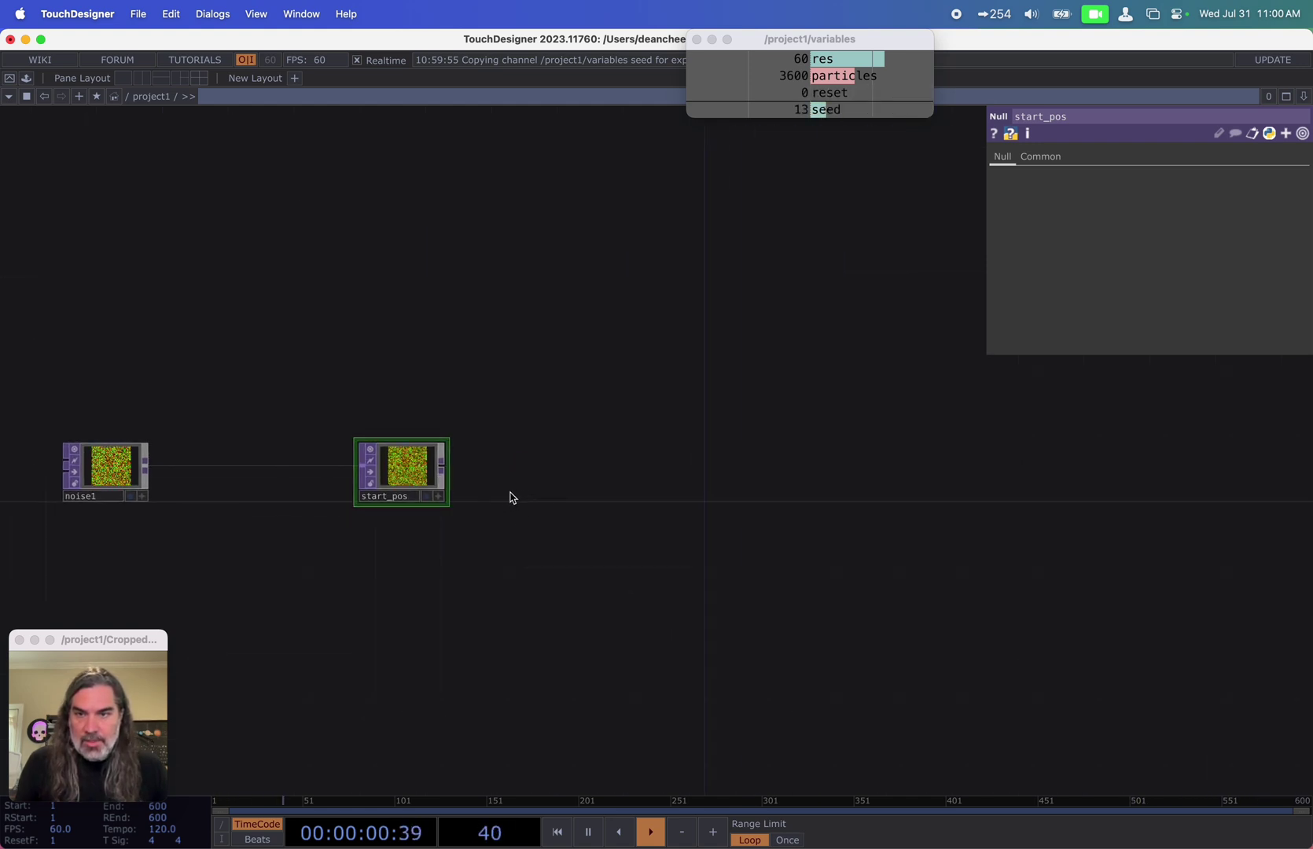
scroll(511, 491, "up", 3)
left_click(402, 456)
left_click(513, 589)
type("fe")
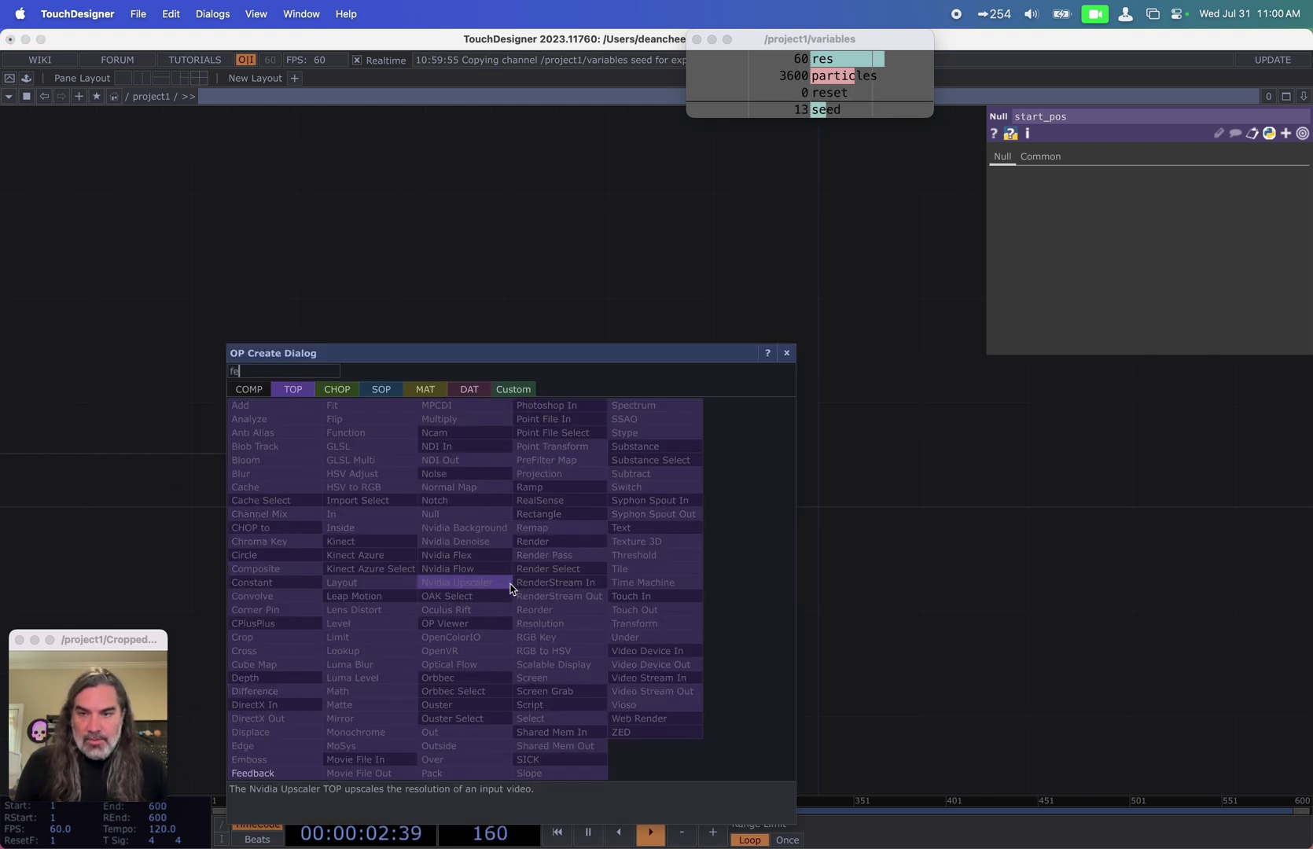
type("ed")
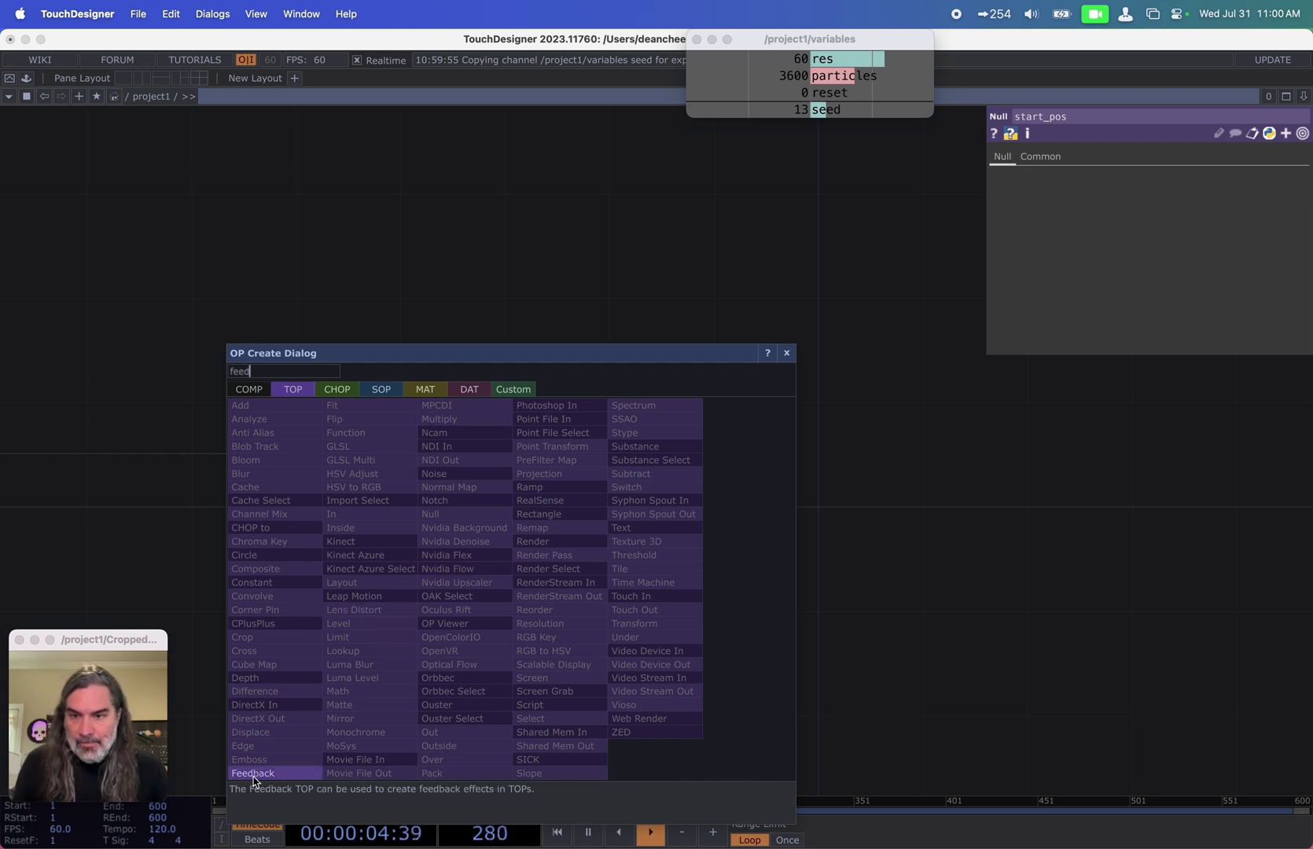
key("Return")
left_click(557, 619)
left_click_drag(648, 584, 518, 504)
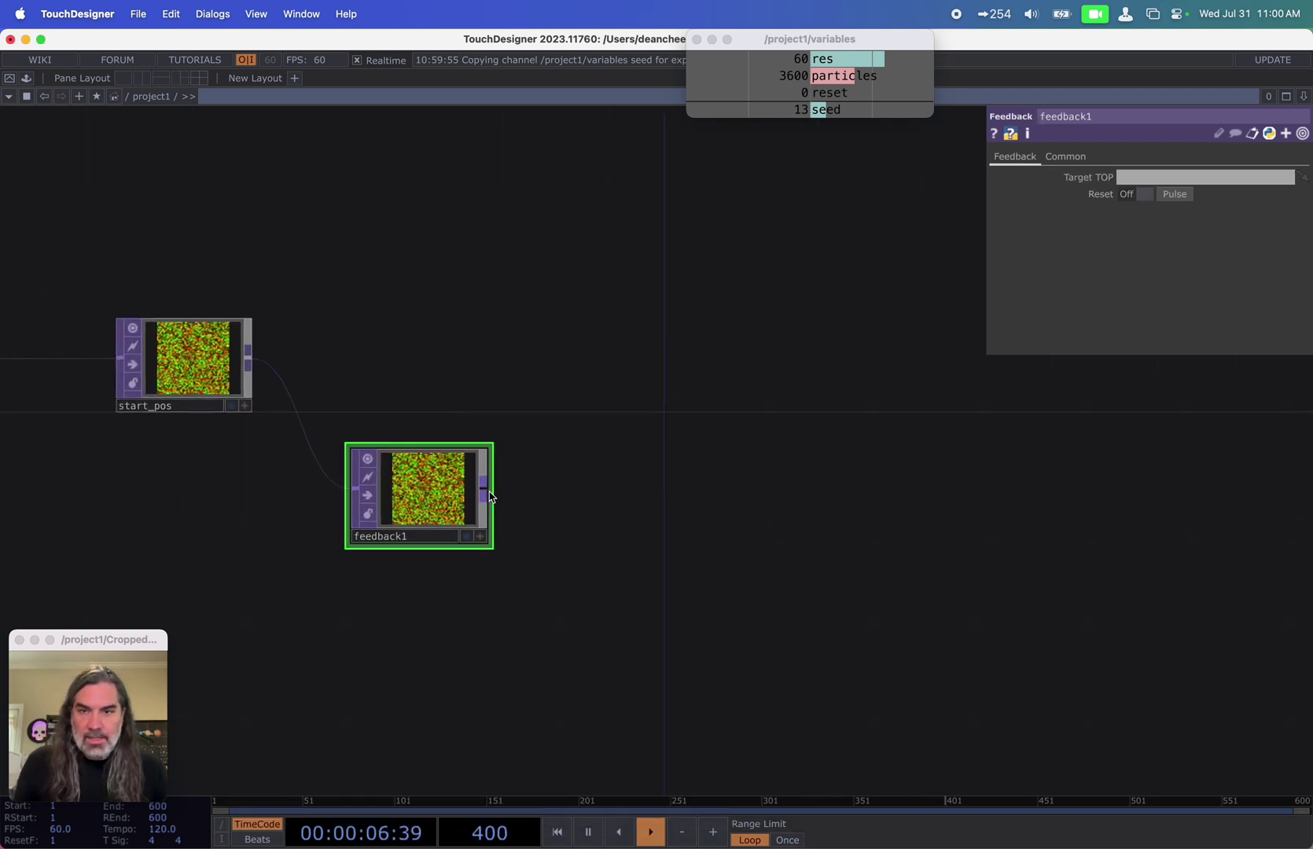
Step: Add a Null TOP to the right of and slightly below feedback1, connected to its output
left_click(486, 490)
left_click(648, 535)
left_click(564, 460)
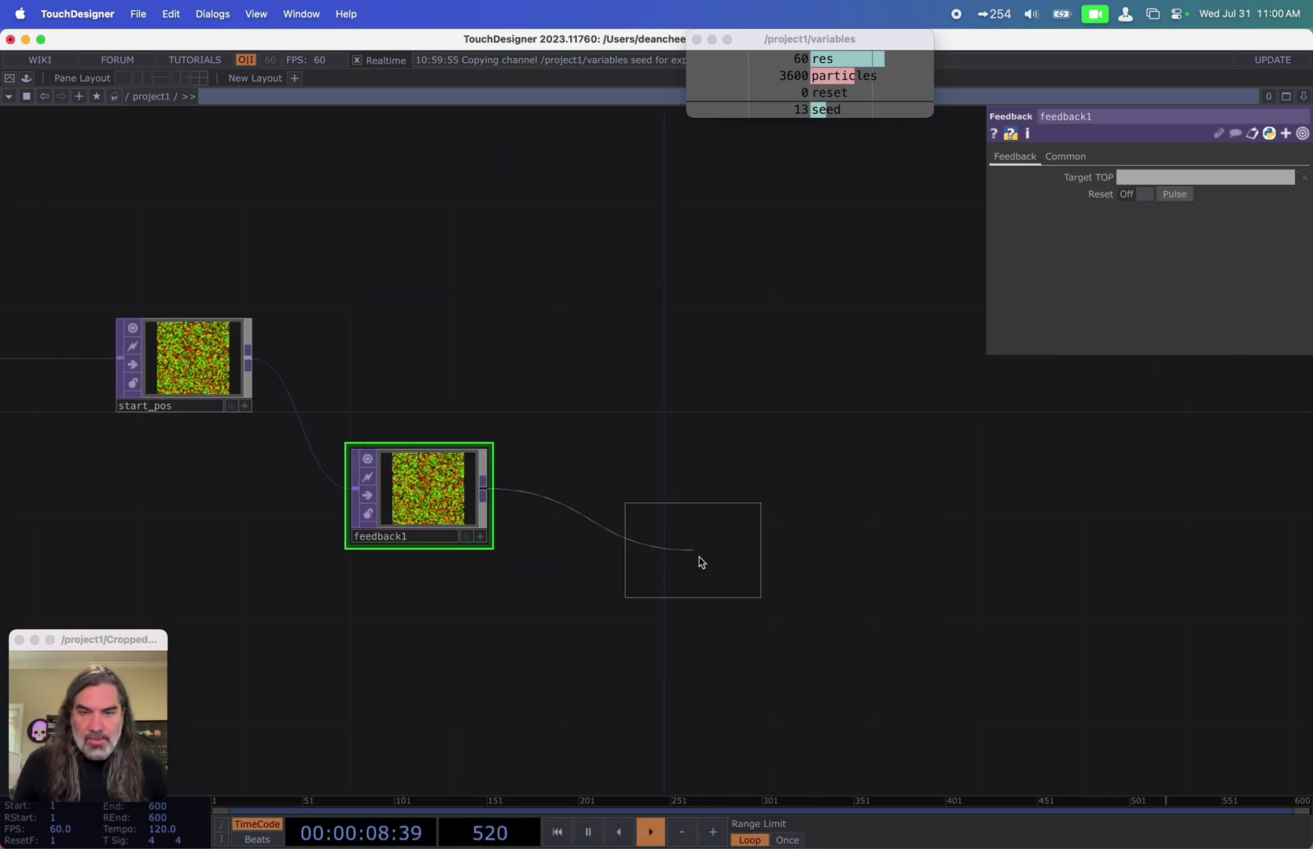
left_click(699, 559)
left_click_drag(768, 540, 621, 560)
Step: Add a second Null TOP above and right of null1, connected to null1's output, and name it to_pos_fb
left_click(626, 560)
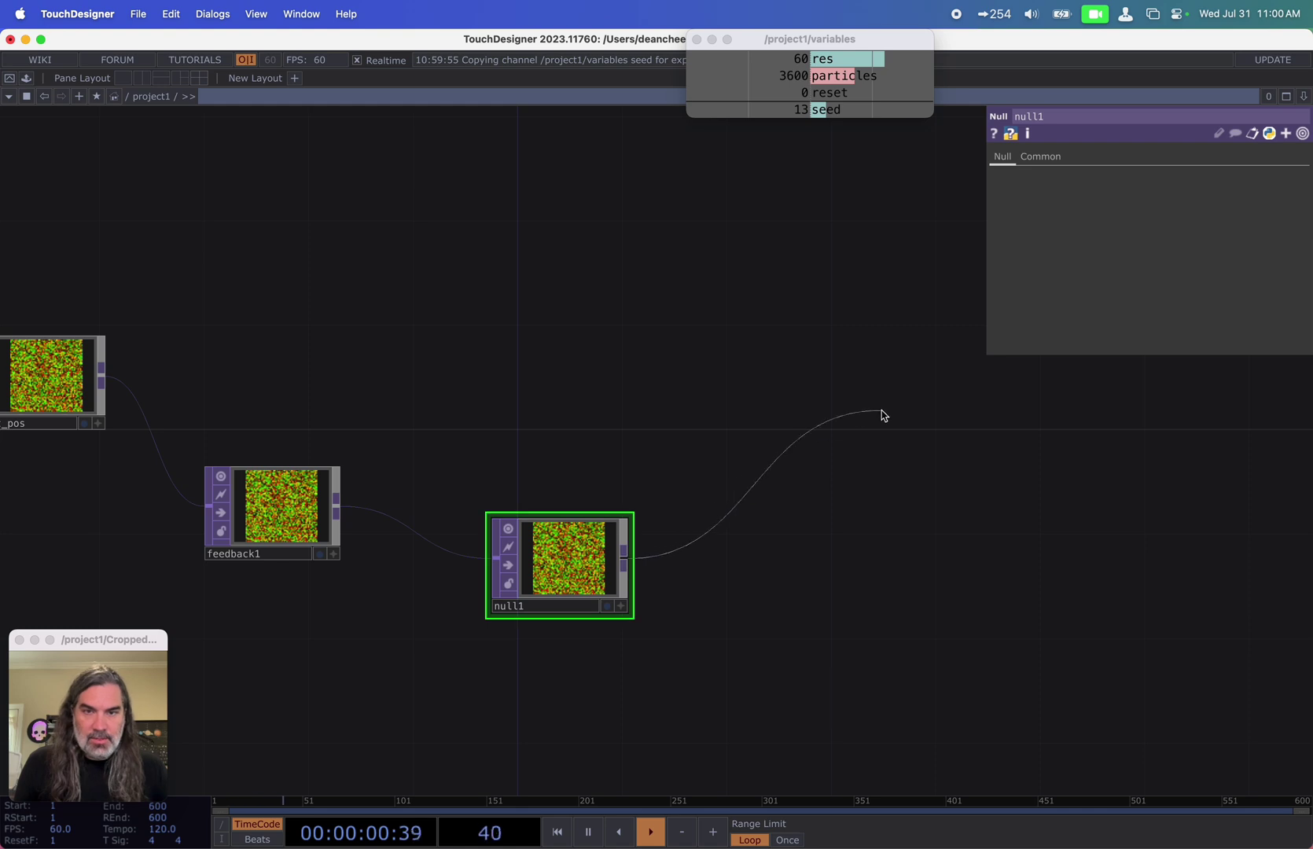
left_click(881, 411)
left_click(809, 341)
left_click(922, 385)
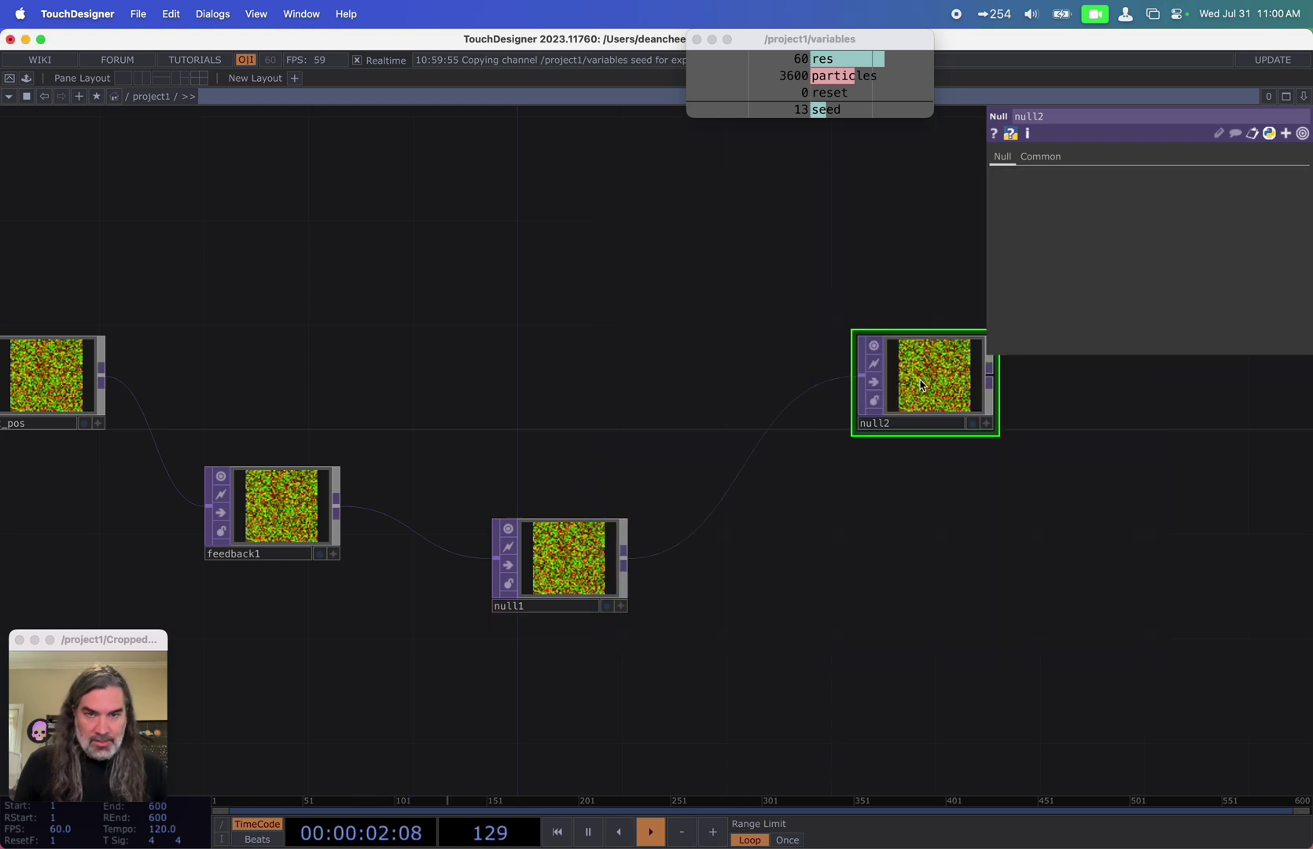
double_click(874, 424)
type("to_pos_fb")
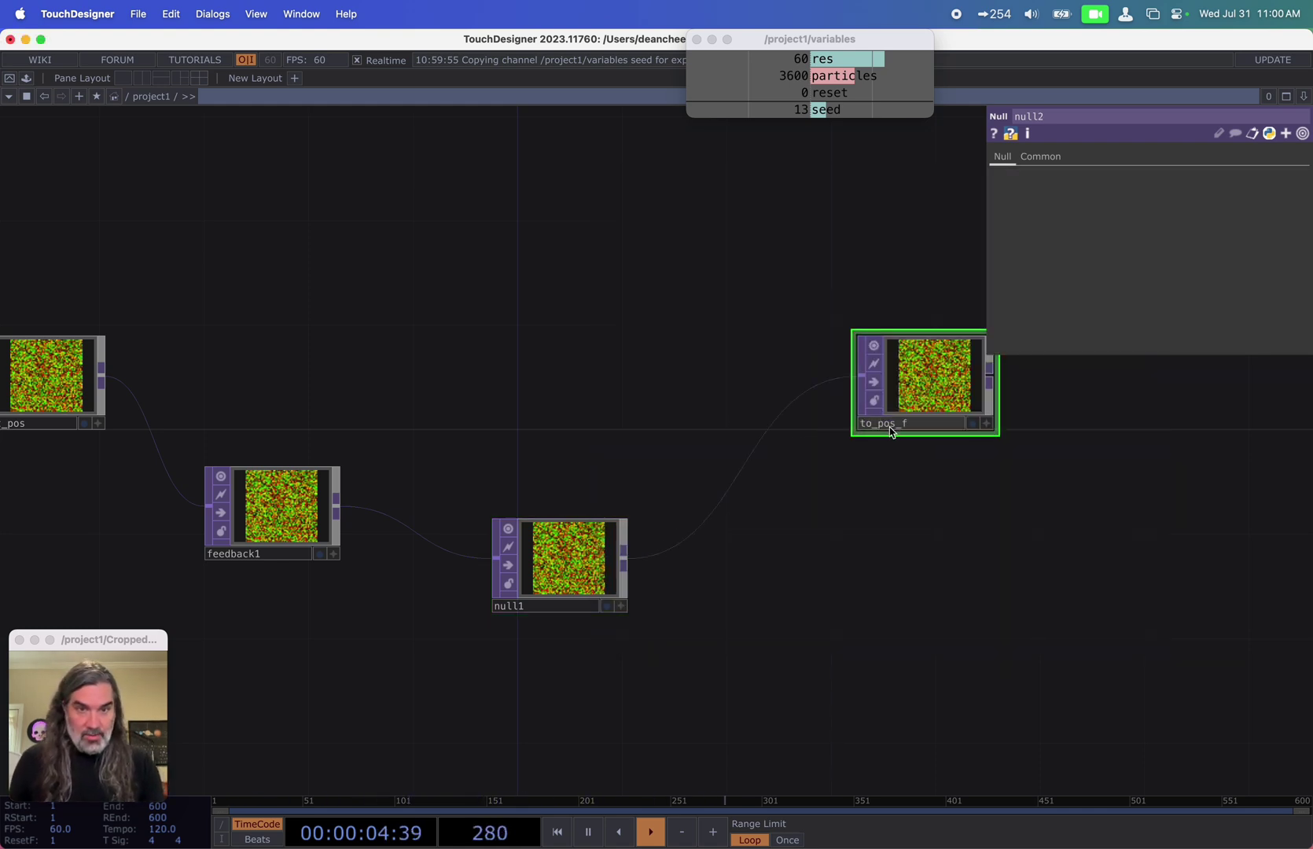
Step: Collapse null1 into a Base component between feedback1 and to_pos_fb
left_click(574, 560)
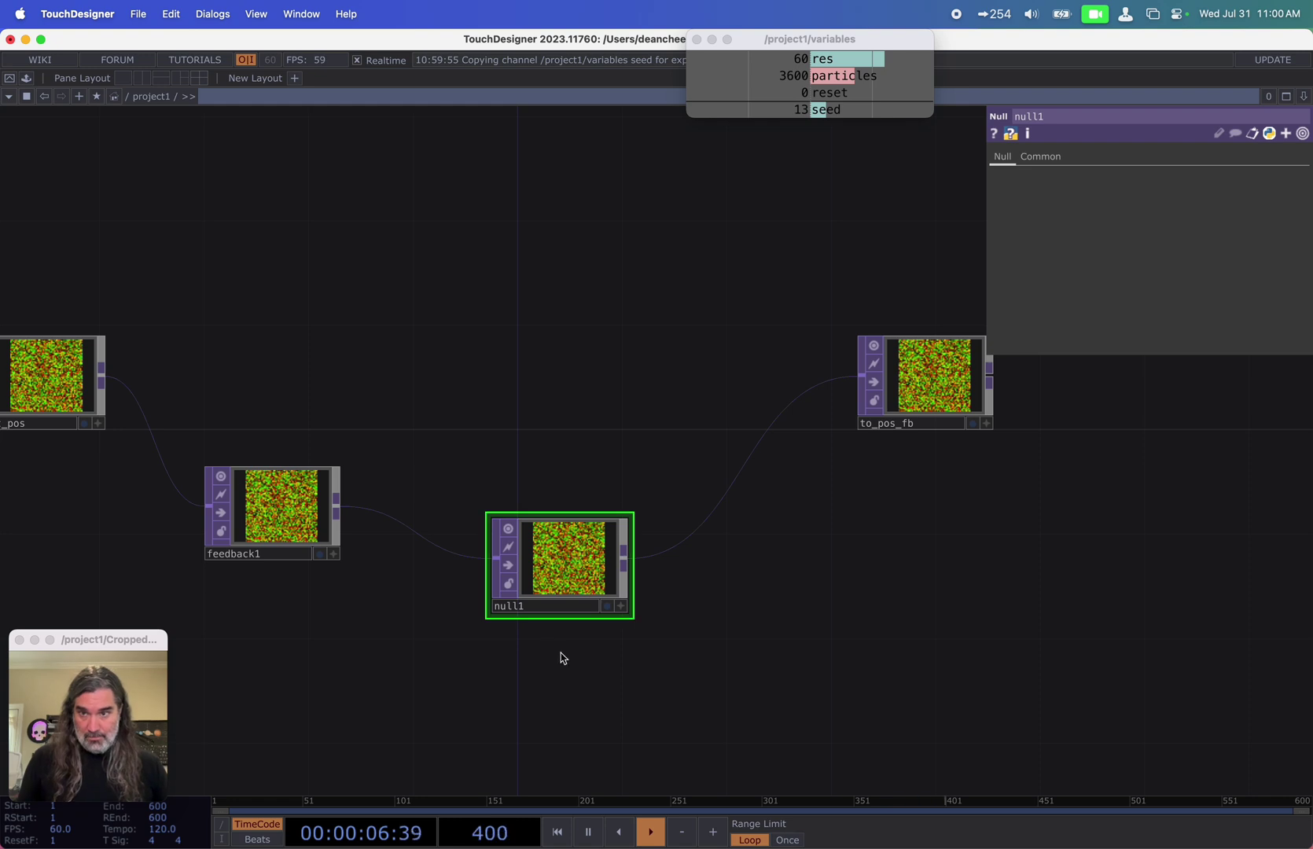
scroll(560, 652, "left", 3)
right_click(670, 651)
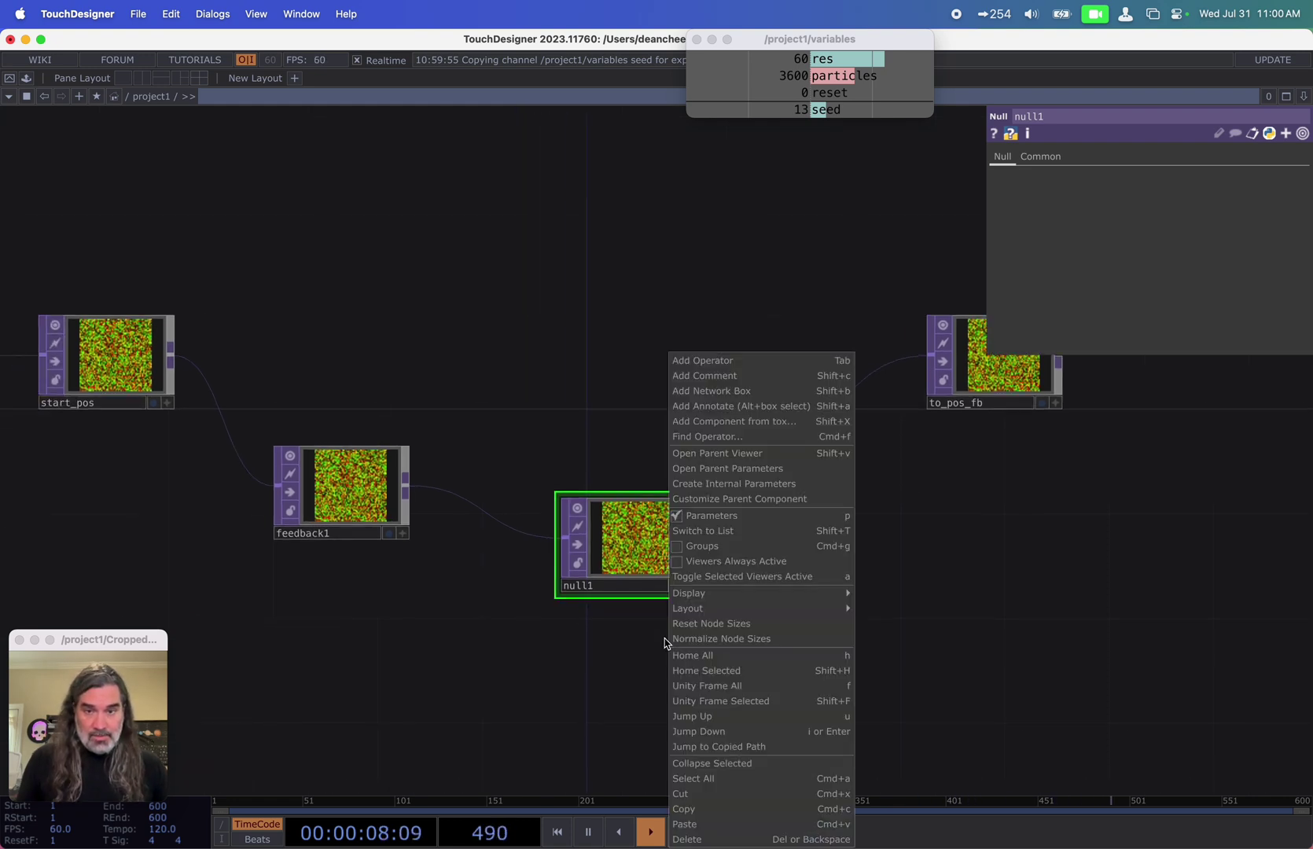
left_click(694, 762)
scroll(645, 613, "right", 3)
left_click_drag(577, 575, 510, 619)
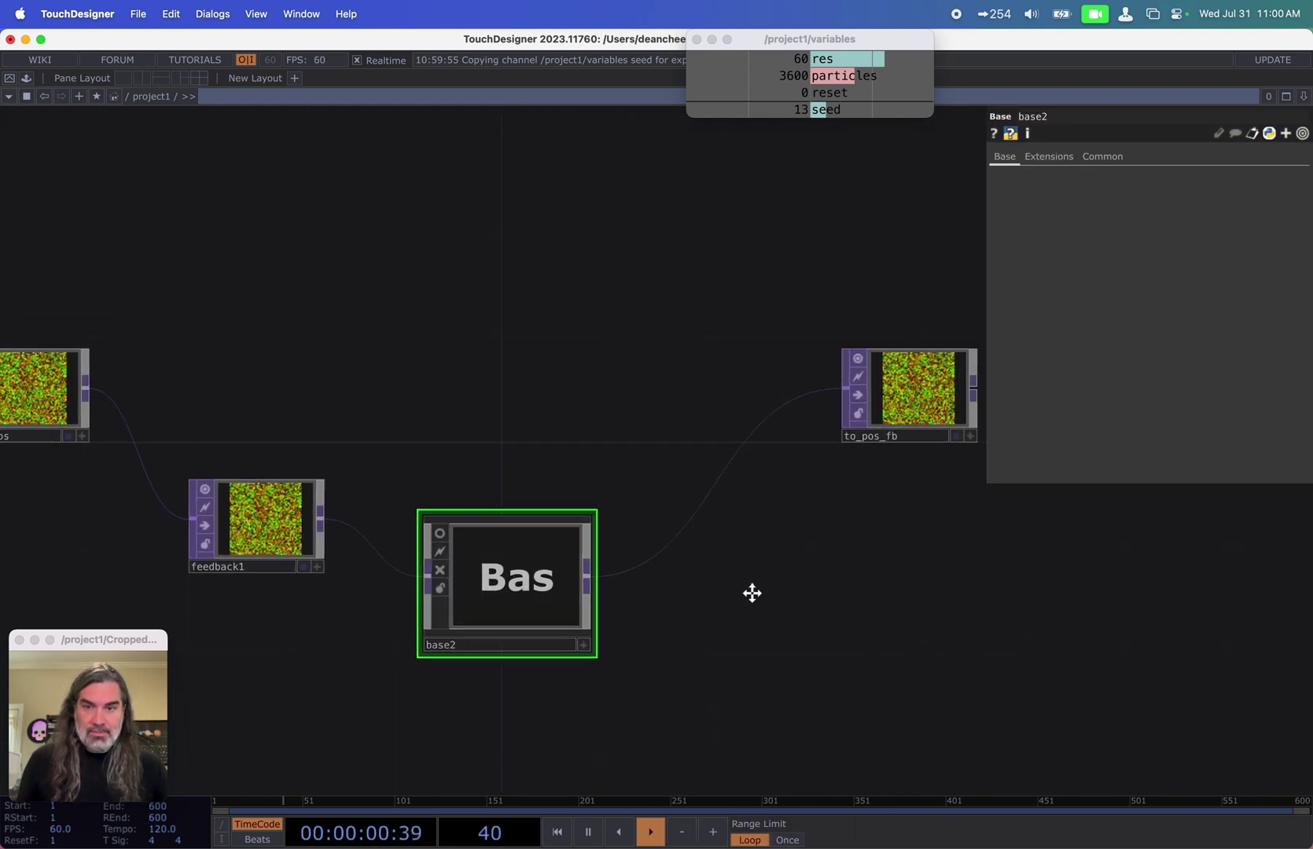
Step: Rename the new Base component force__calculation
scroll(752, 593, "left", 3)
scroll(731, 551, "down", 2)
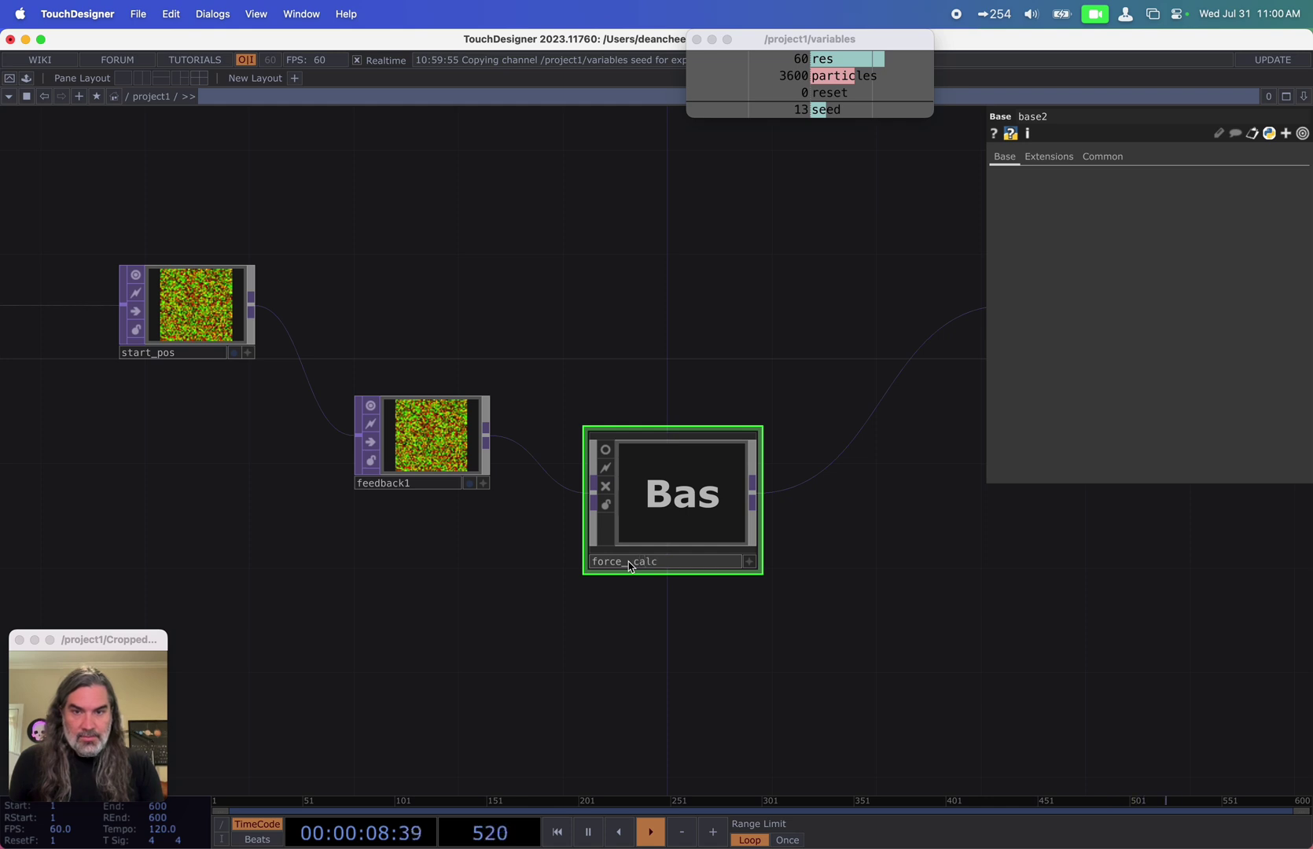
type("ulation")
key("Return")
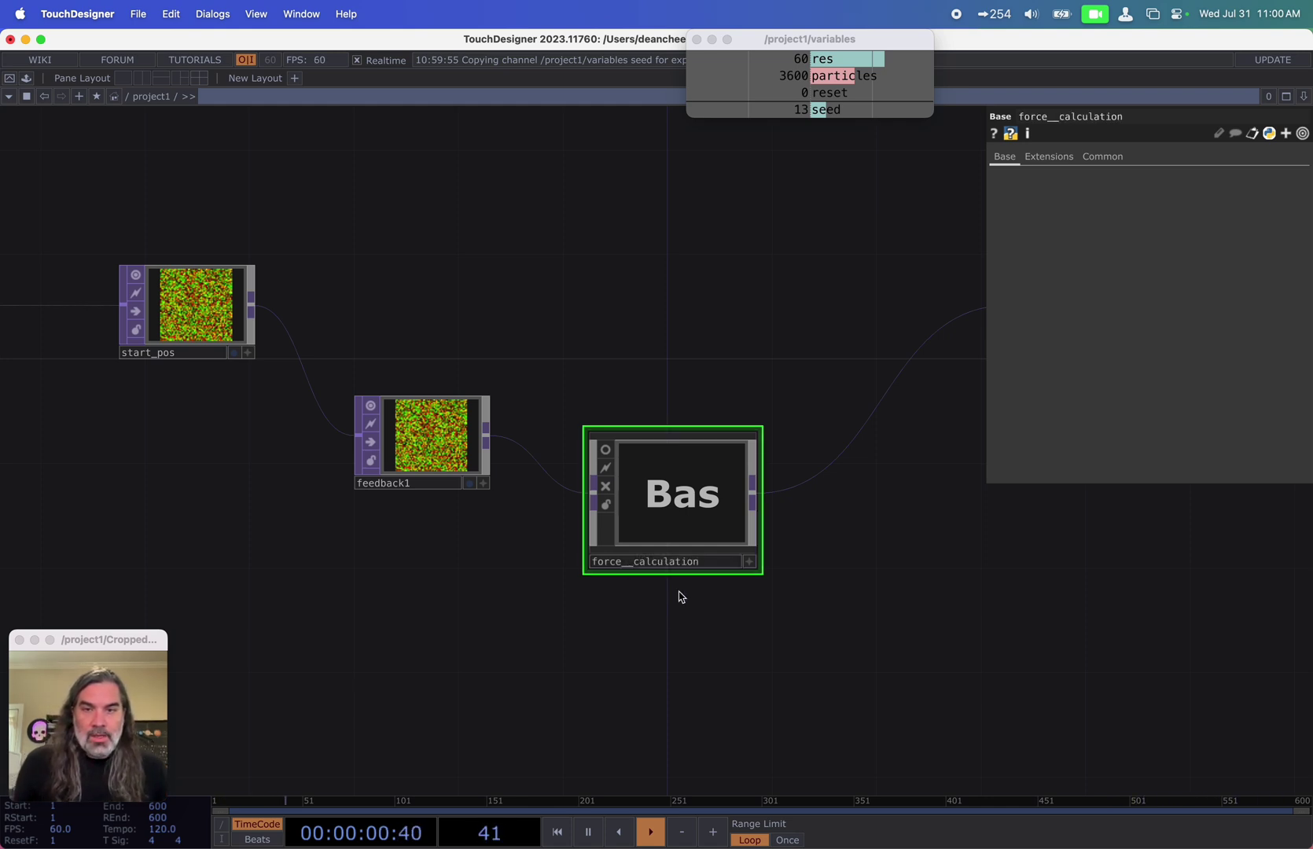
Step: Enter the force__calculation component, spread in1 and out1 farther apart, and delete null1 between them
double_click(673, 496)
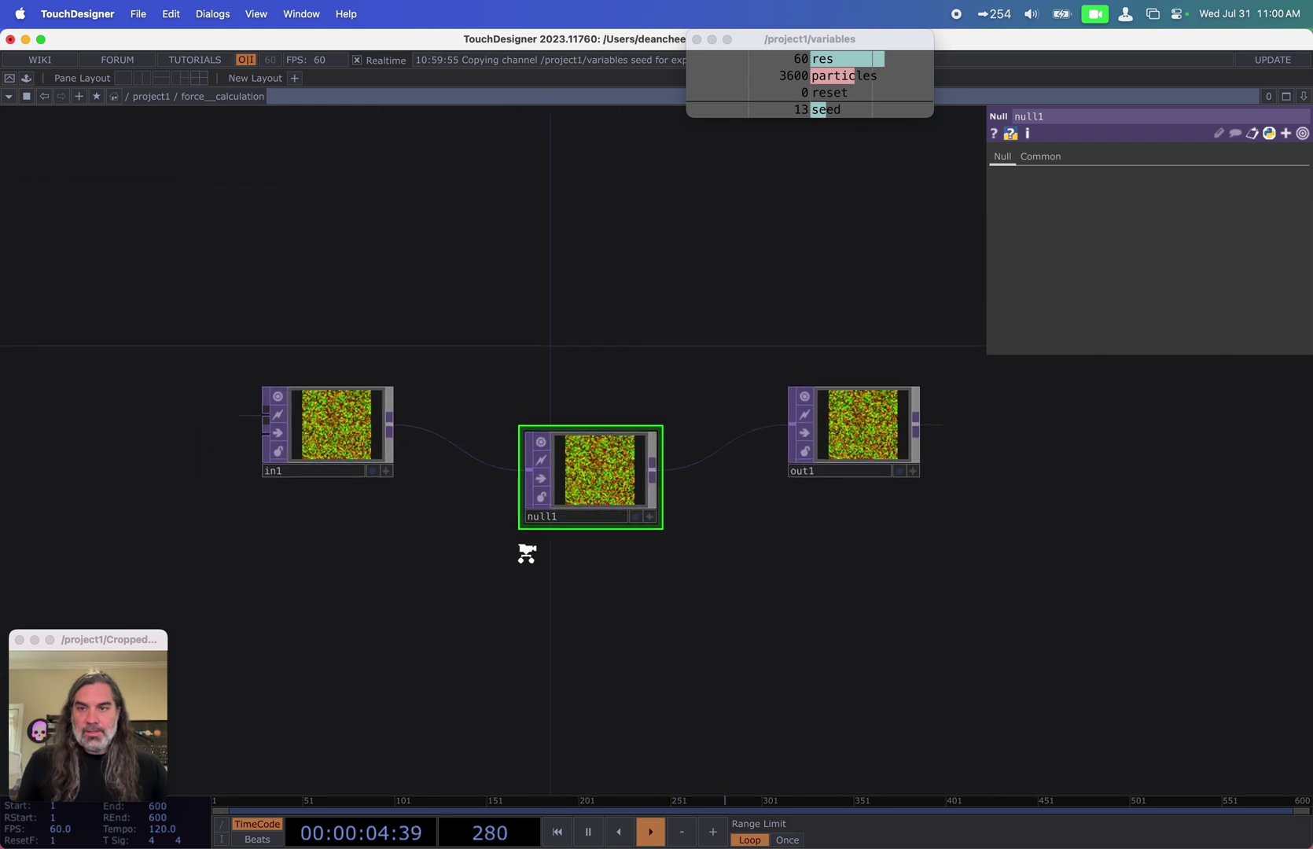
left_click_drag(314, 483, 128, 400)
scroll(598, 534, "down", 5)
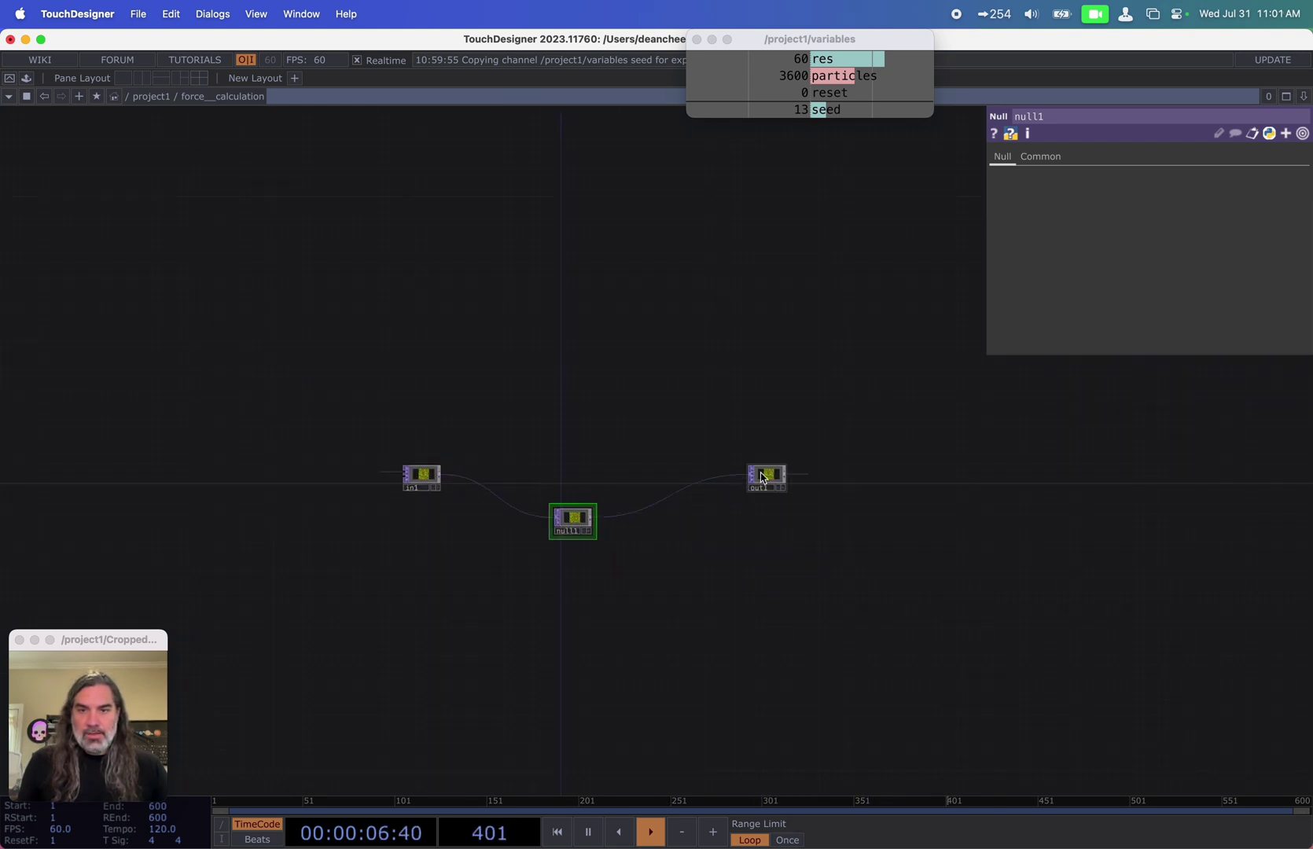
key("Delete")
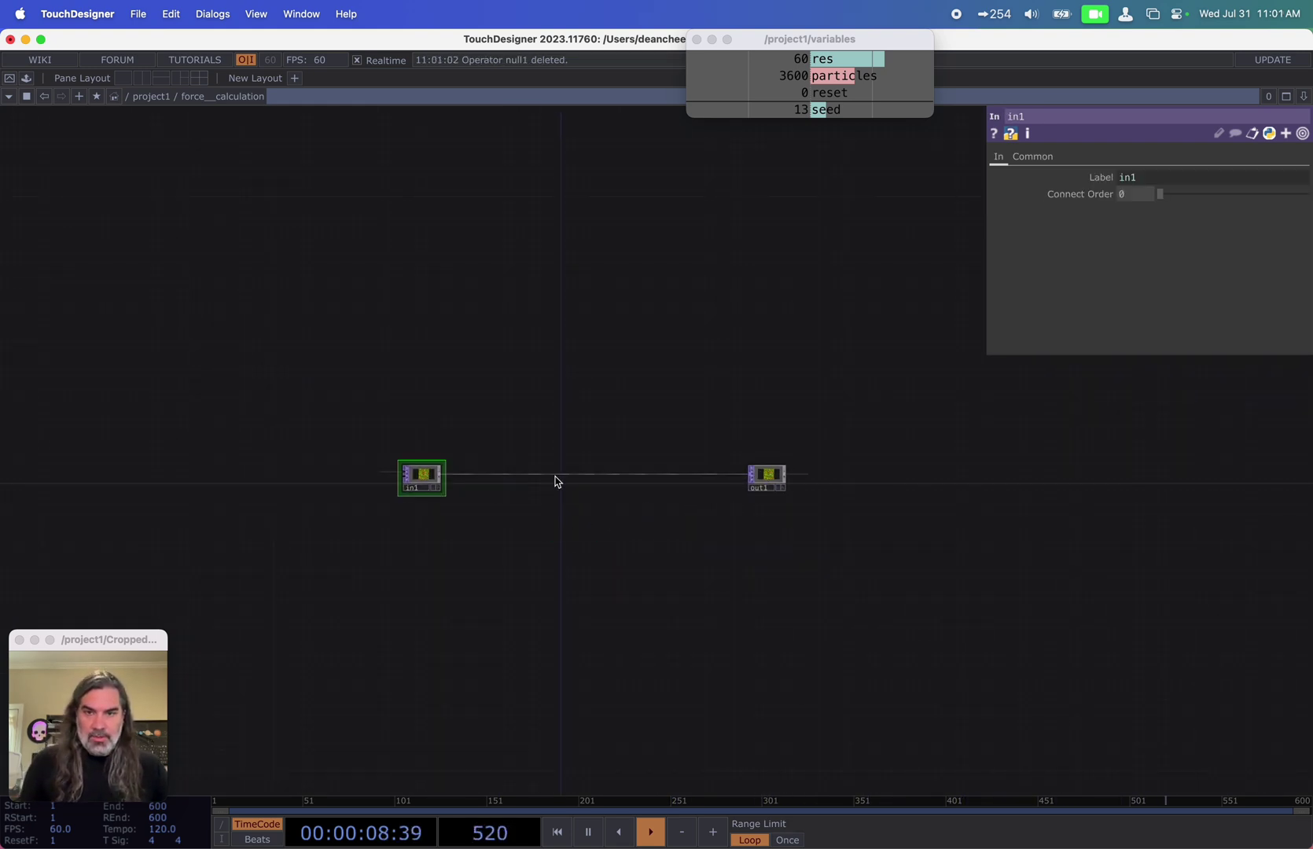
Step: Remove the wire between in1 and out1 and move in1 farther left
right_click(555, 482)
left_click(588, 523)
scroll(543, 558, "up", 5)
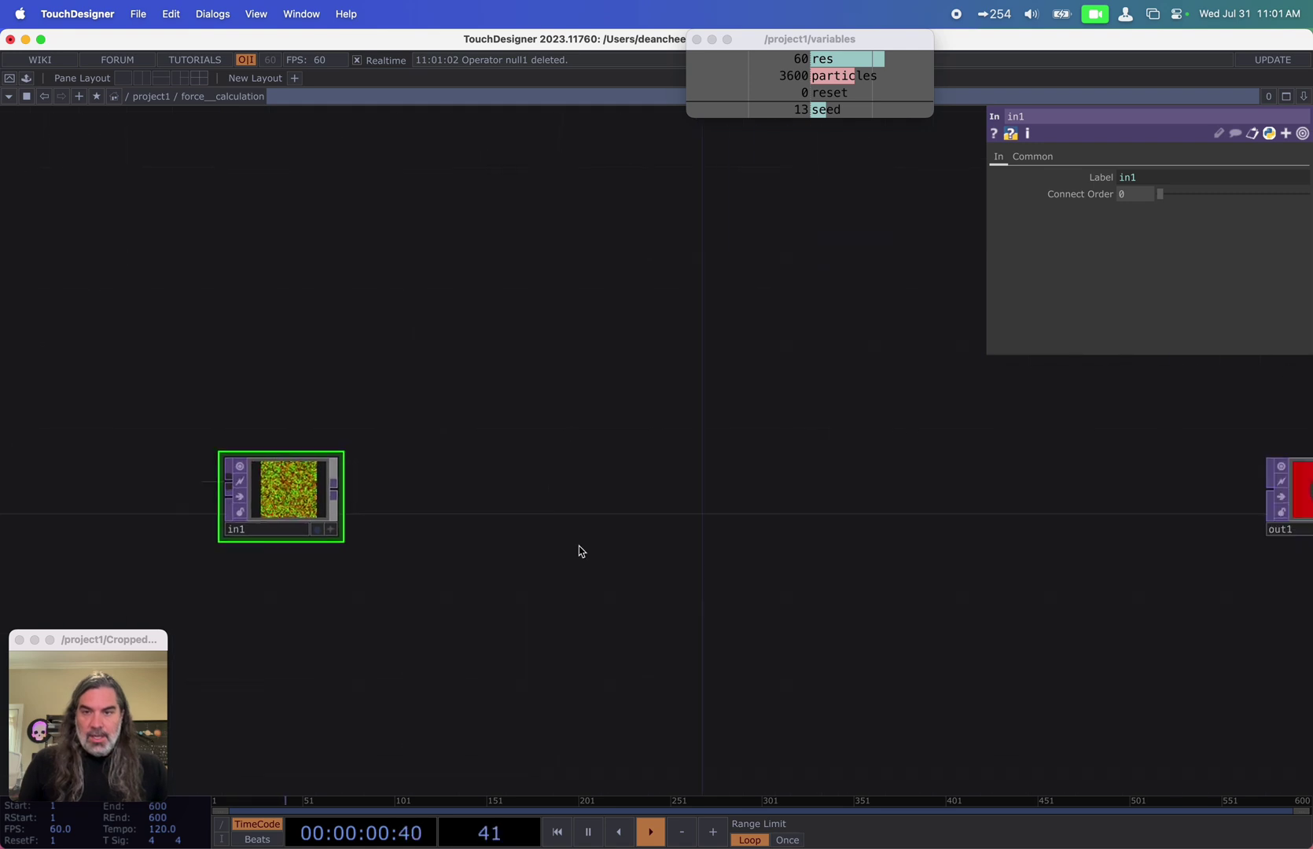
left_click_drag(259, 504, 77, 504)
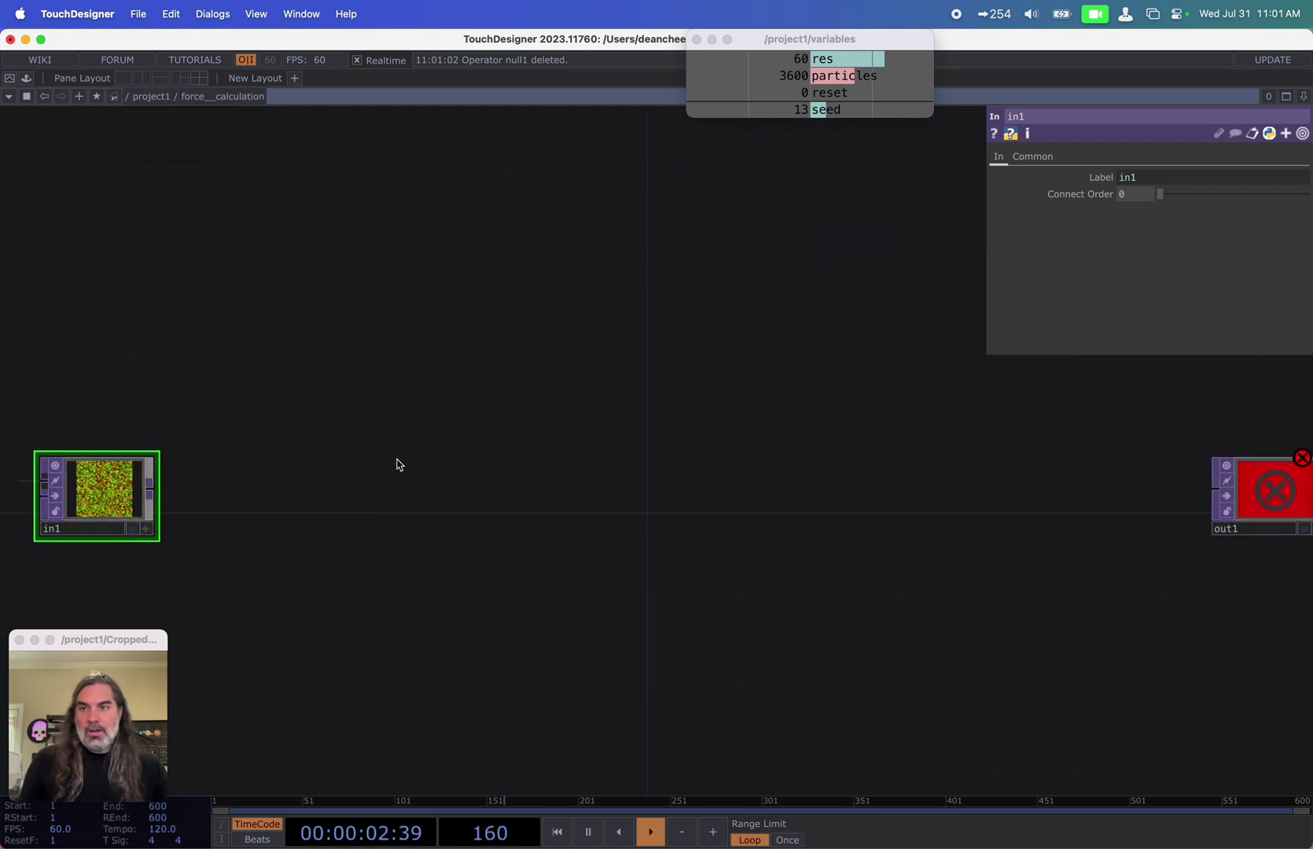
Step: Add a Circle SOP above and right of in1 inside force__calculation
scroll(428, 503, "up", 3)
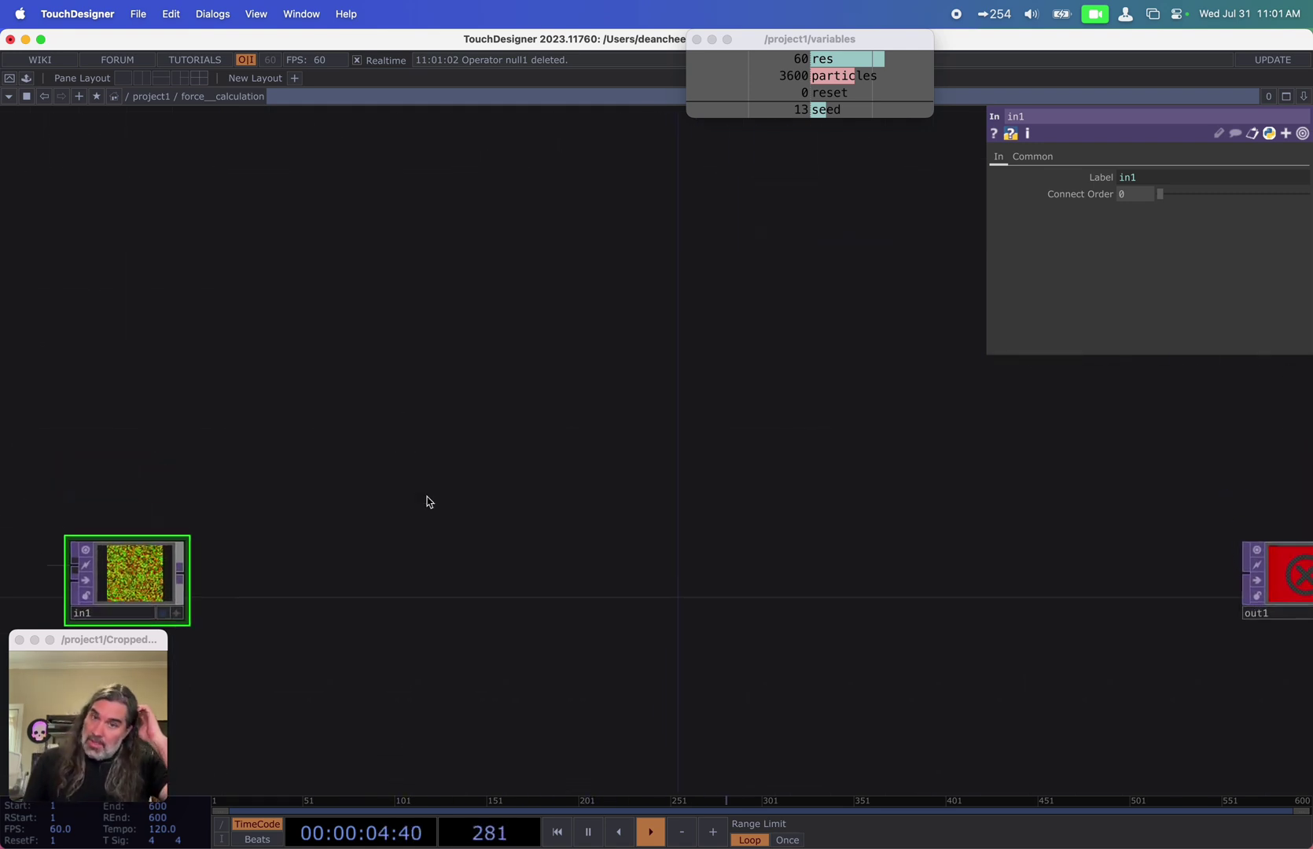
key("Tab")
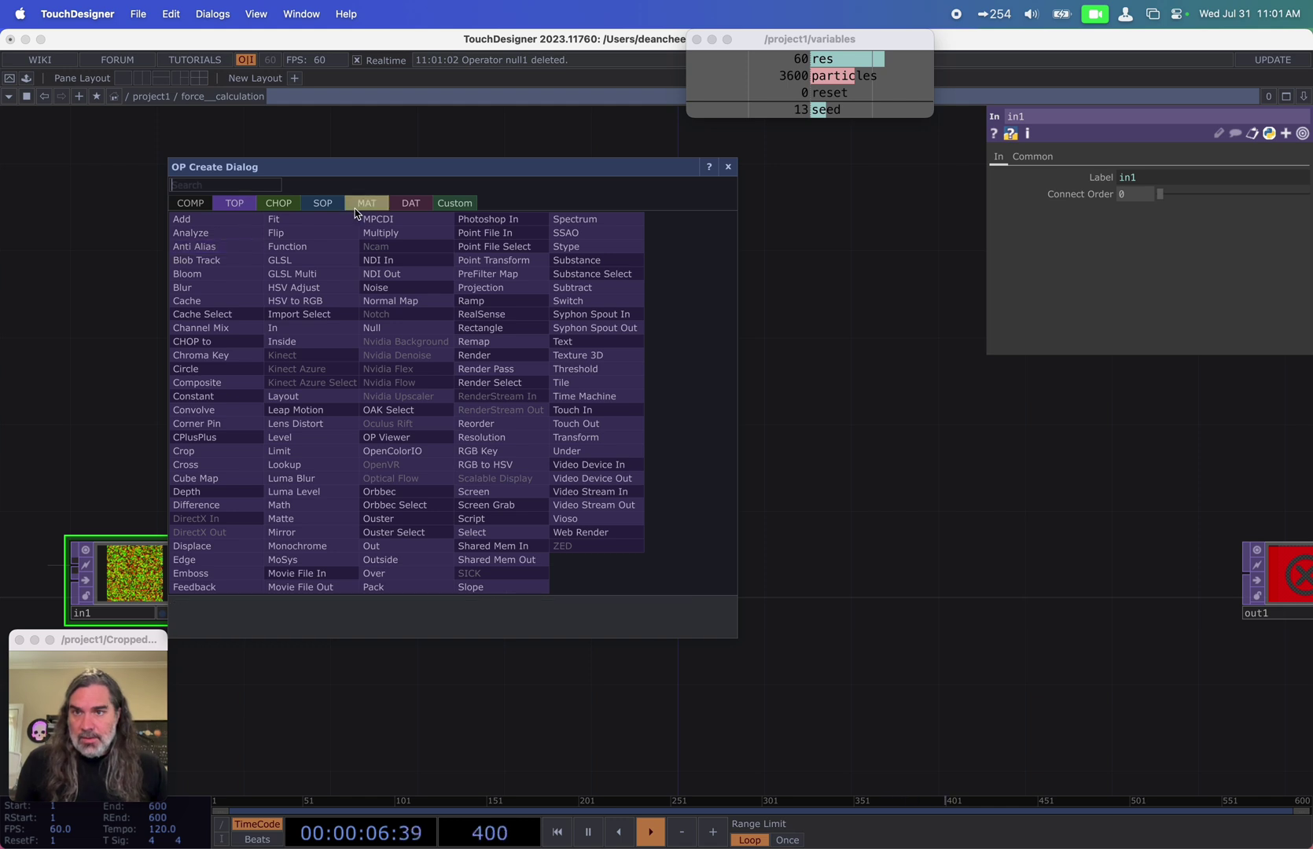
left_click(329, 207)
left_click(208, 465)
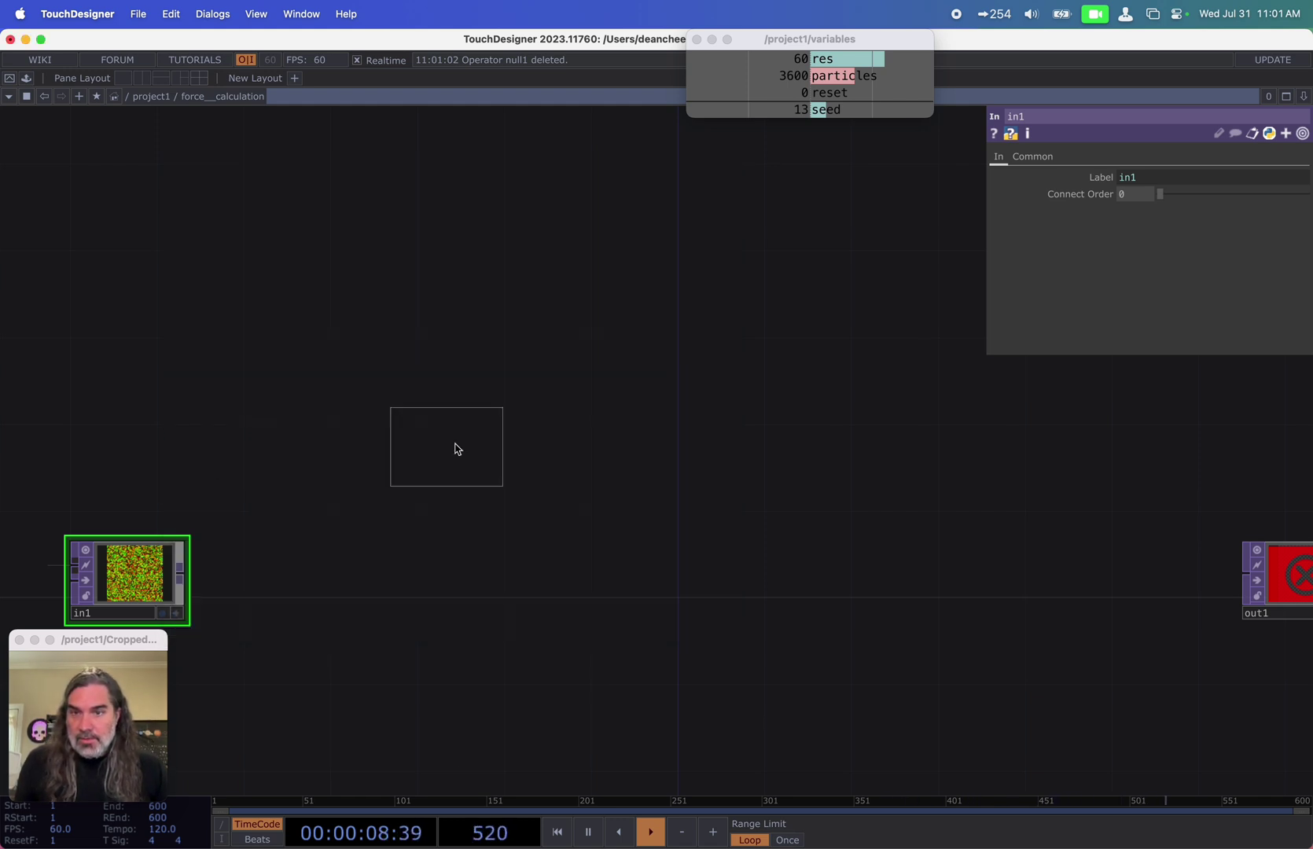
left_click(475, 425)
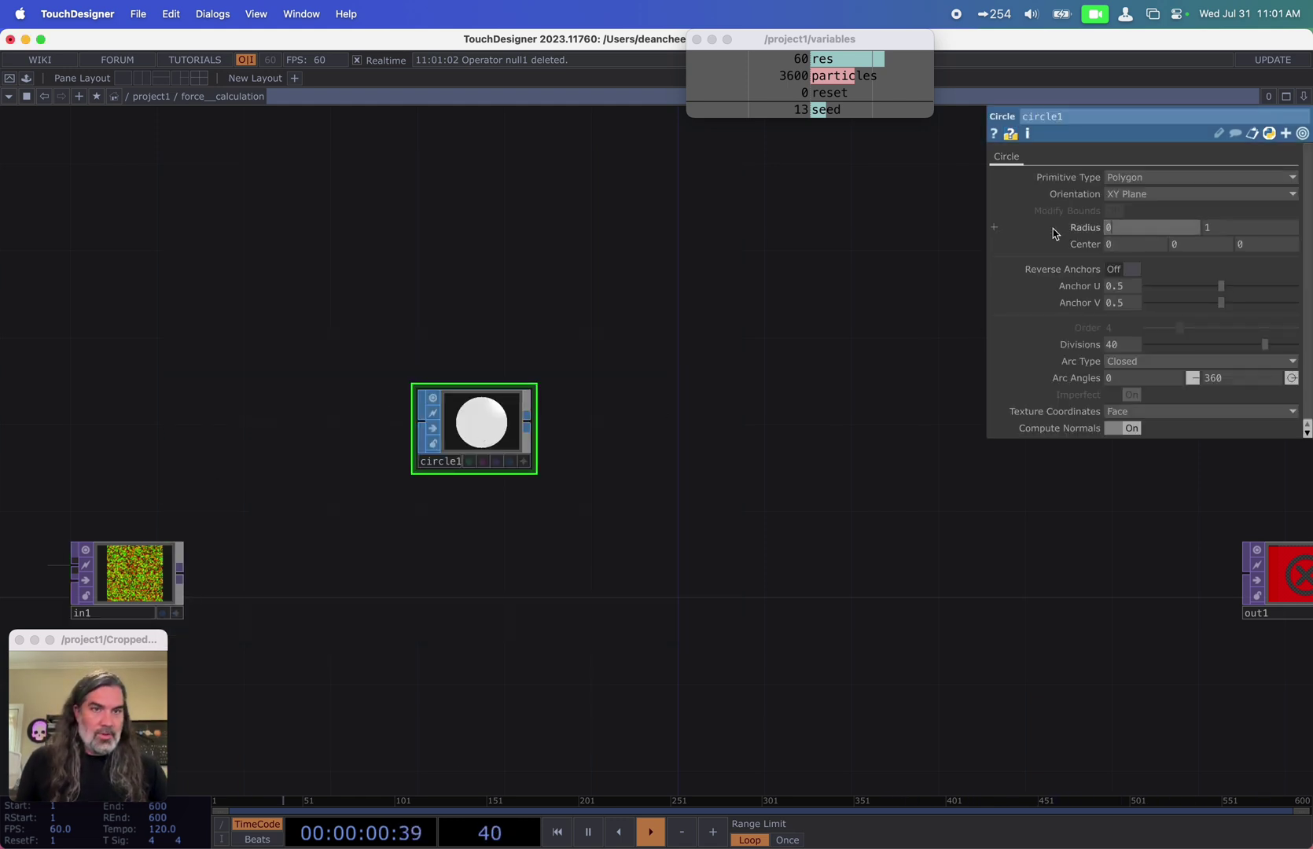
Step: Set both radius values of circle1 to 0.04
type("0.04")
key("Tab")
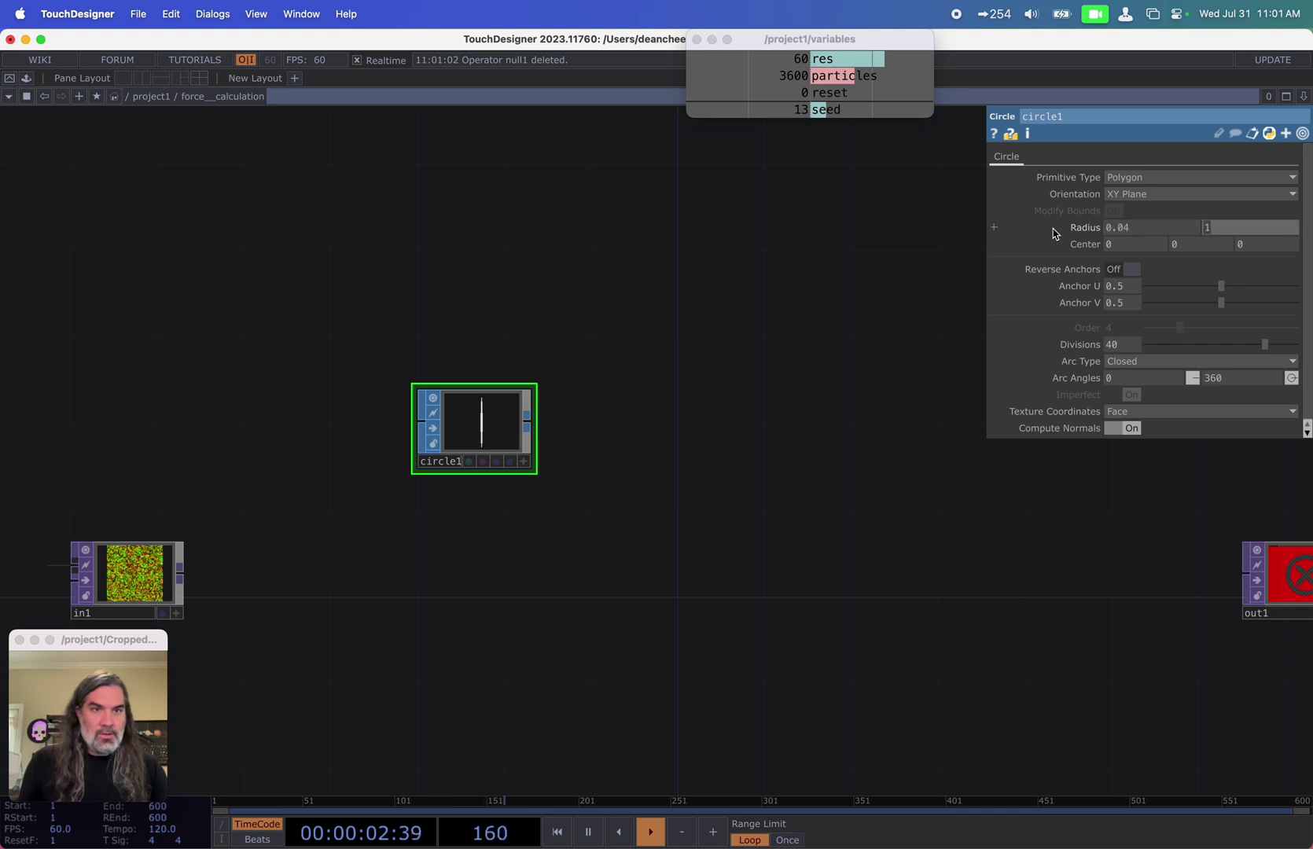
type("0.04")
key("Tab")
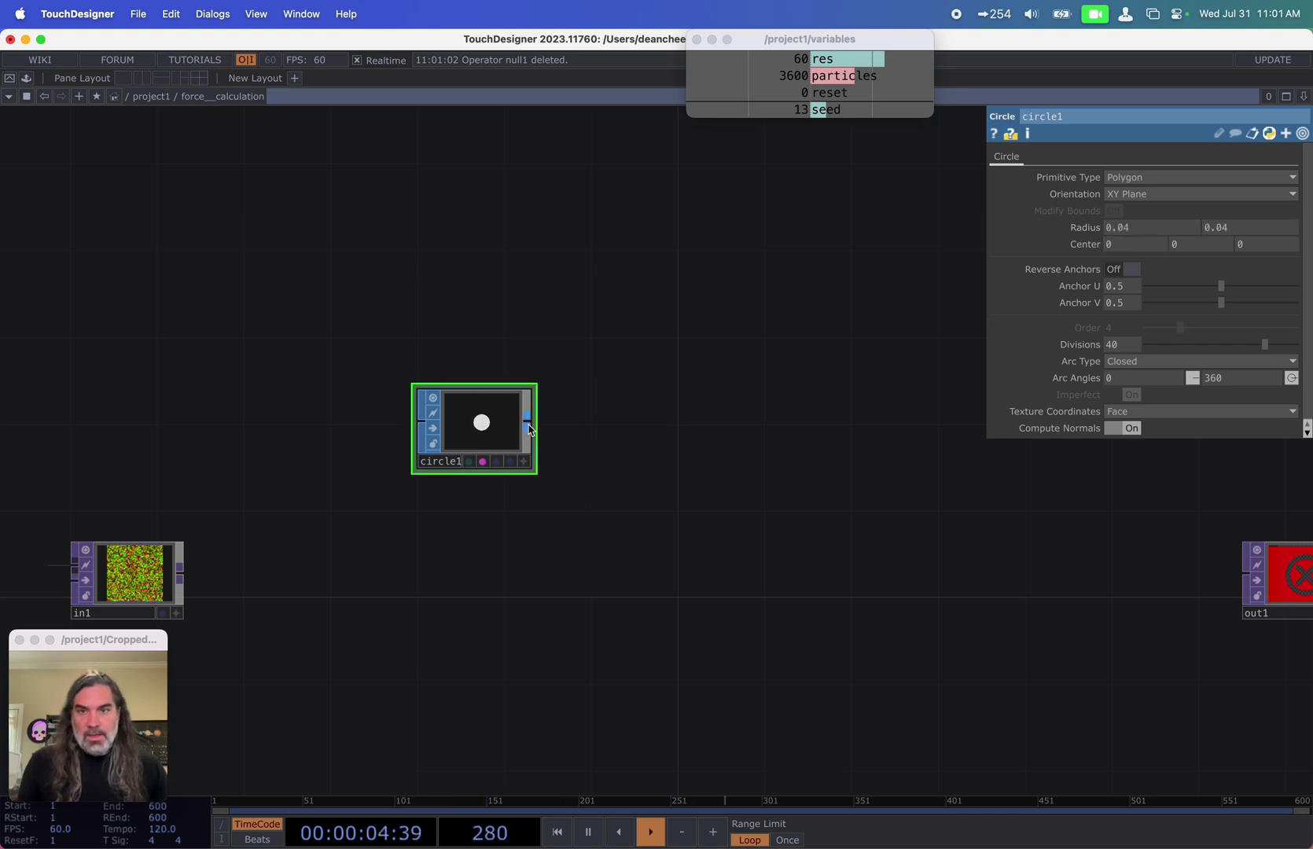
Step: Add a Geometry COMP fed by circle1's output and place it beside circle1
left_click(527, 423)
left_click(583, 431)
left_click(318, 232)
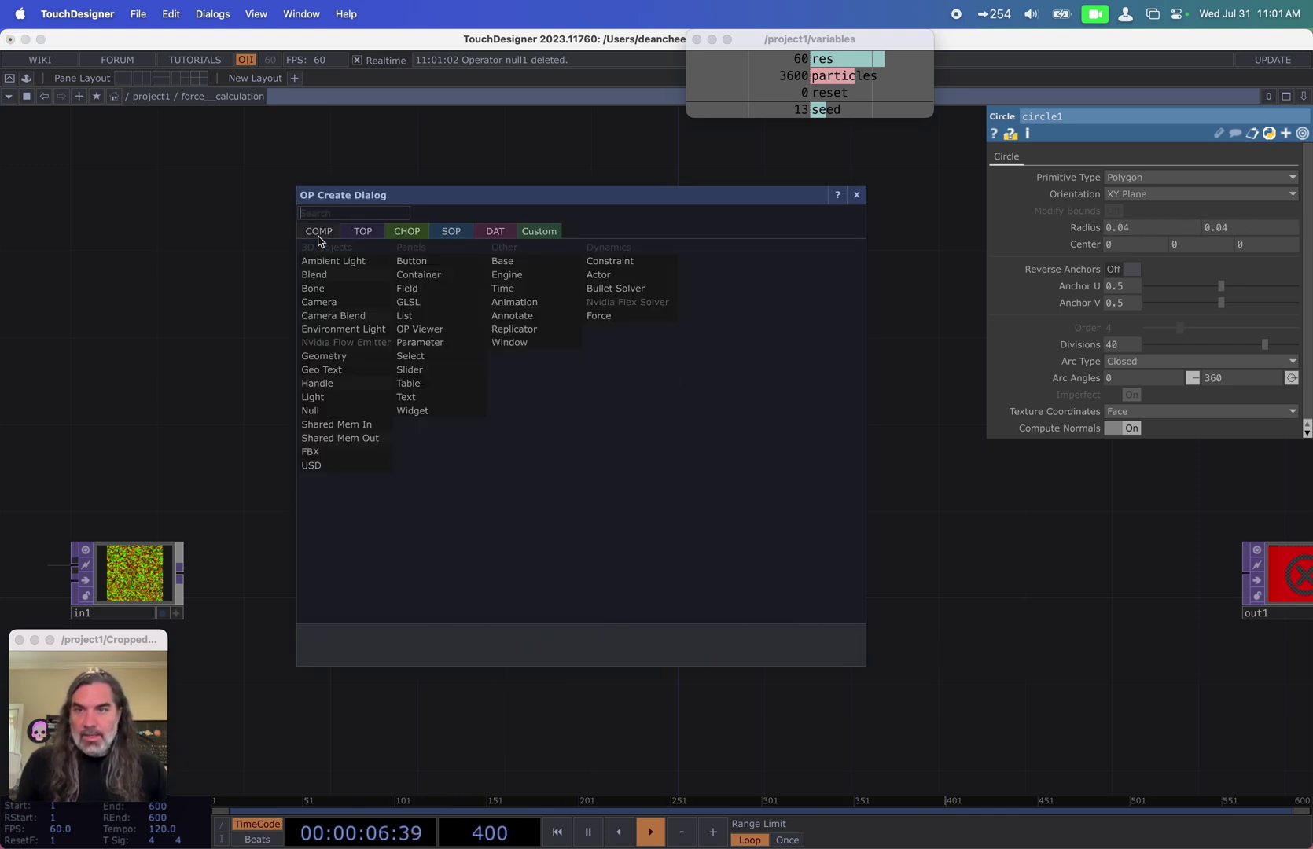
left_click(340, 358)
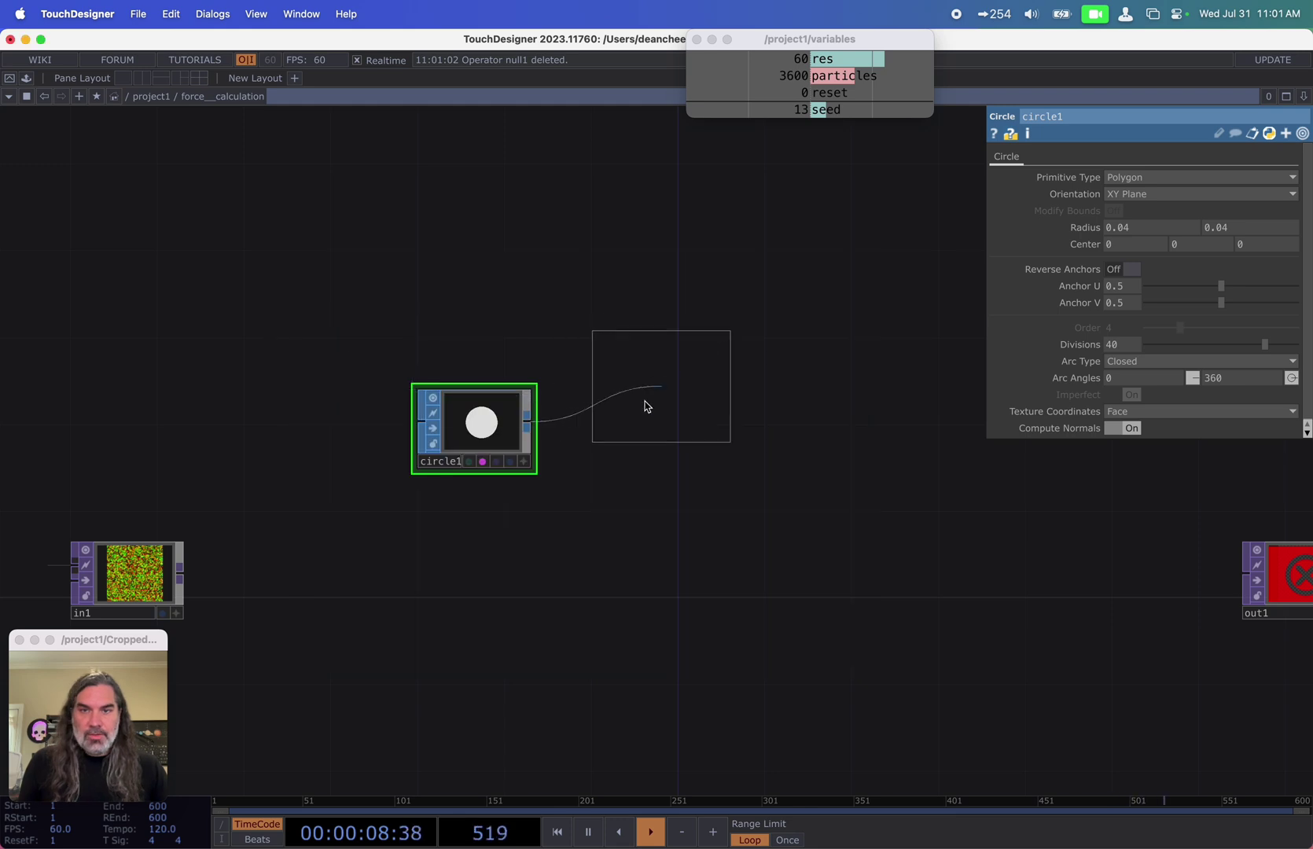
left_click(697, 410)
Step: Add a Camera COMP to the right of geo1
key("Tab")
type("ca")
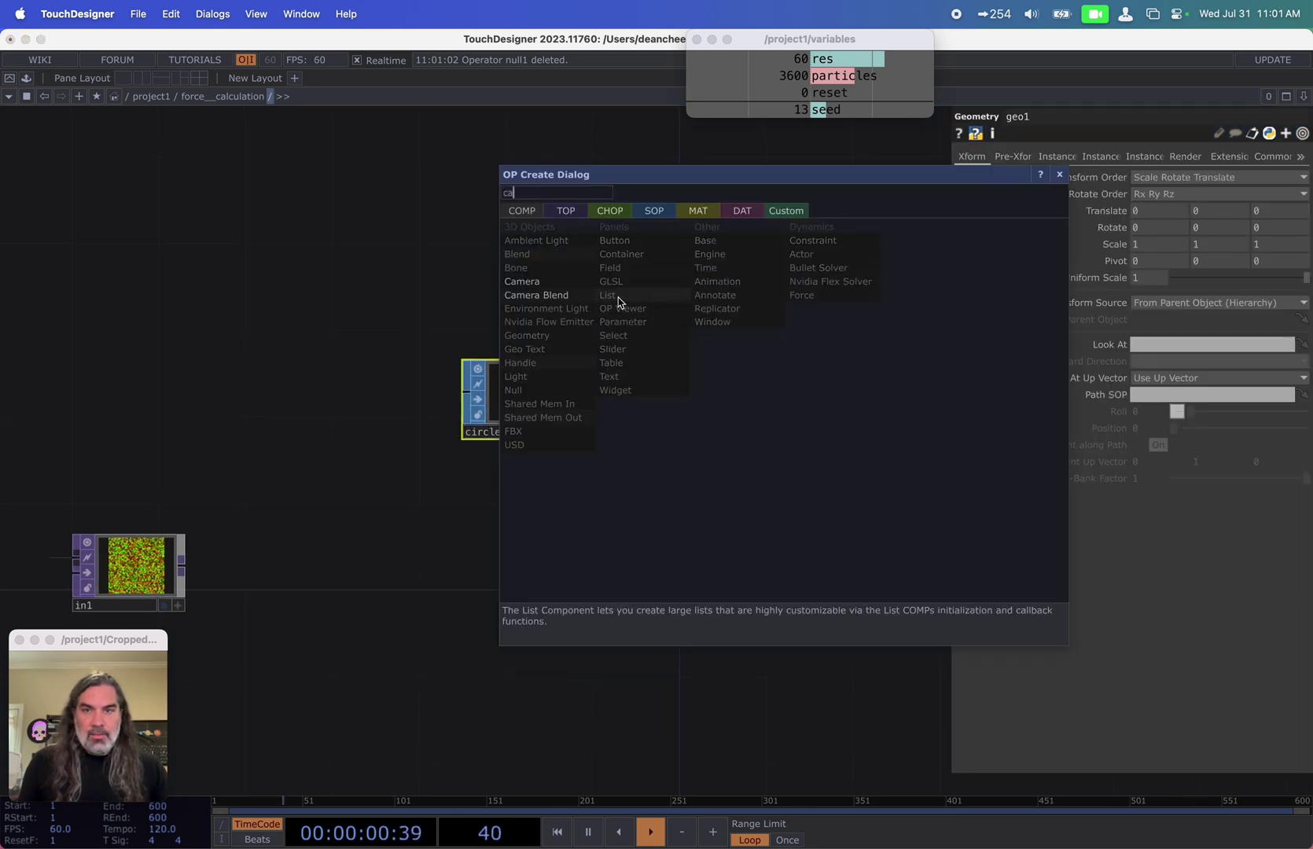
left_click(548, 285)
left_click(813, 384)
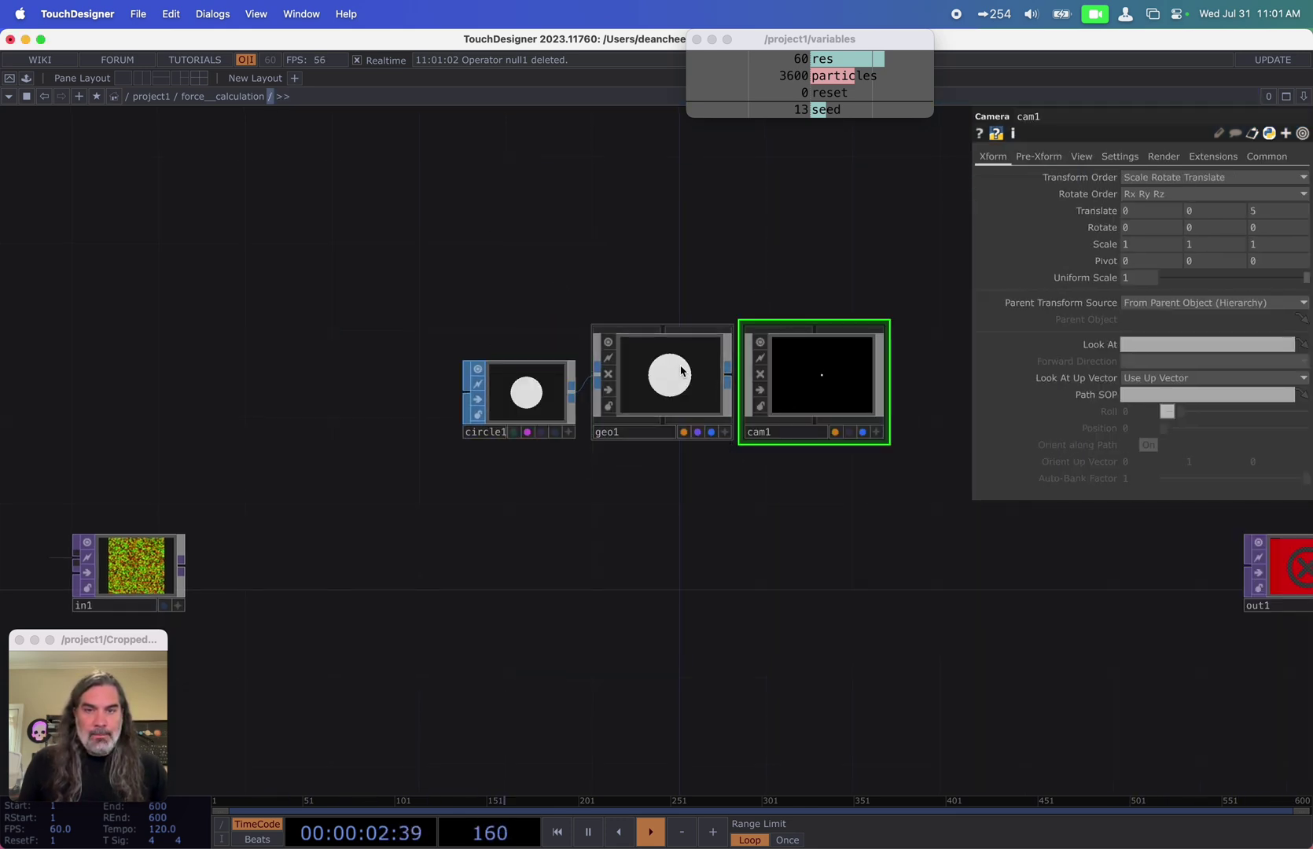
Step: Add a Constant MAT above geo1 and assign it to geo1 as its material
key("Tab")
left_click(596, 79)
left_click(425, 108)
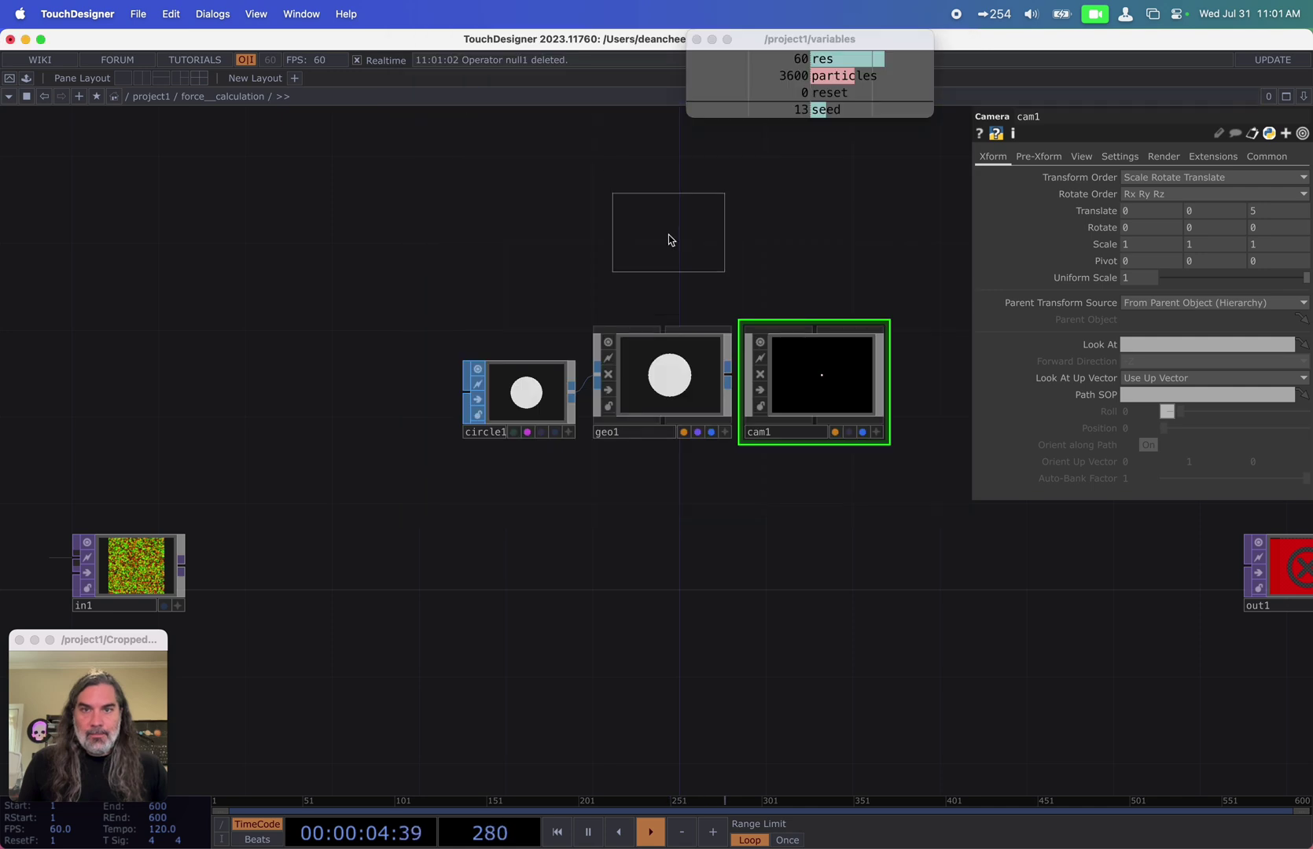
left_click(672, 239)
left_click_drag(671, 240, 687, 349)
left_click(686, 344)
Step: Add a Render TOP below geo1
key("Tab")
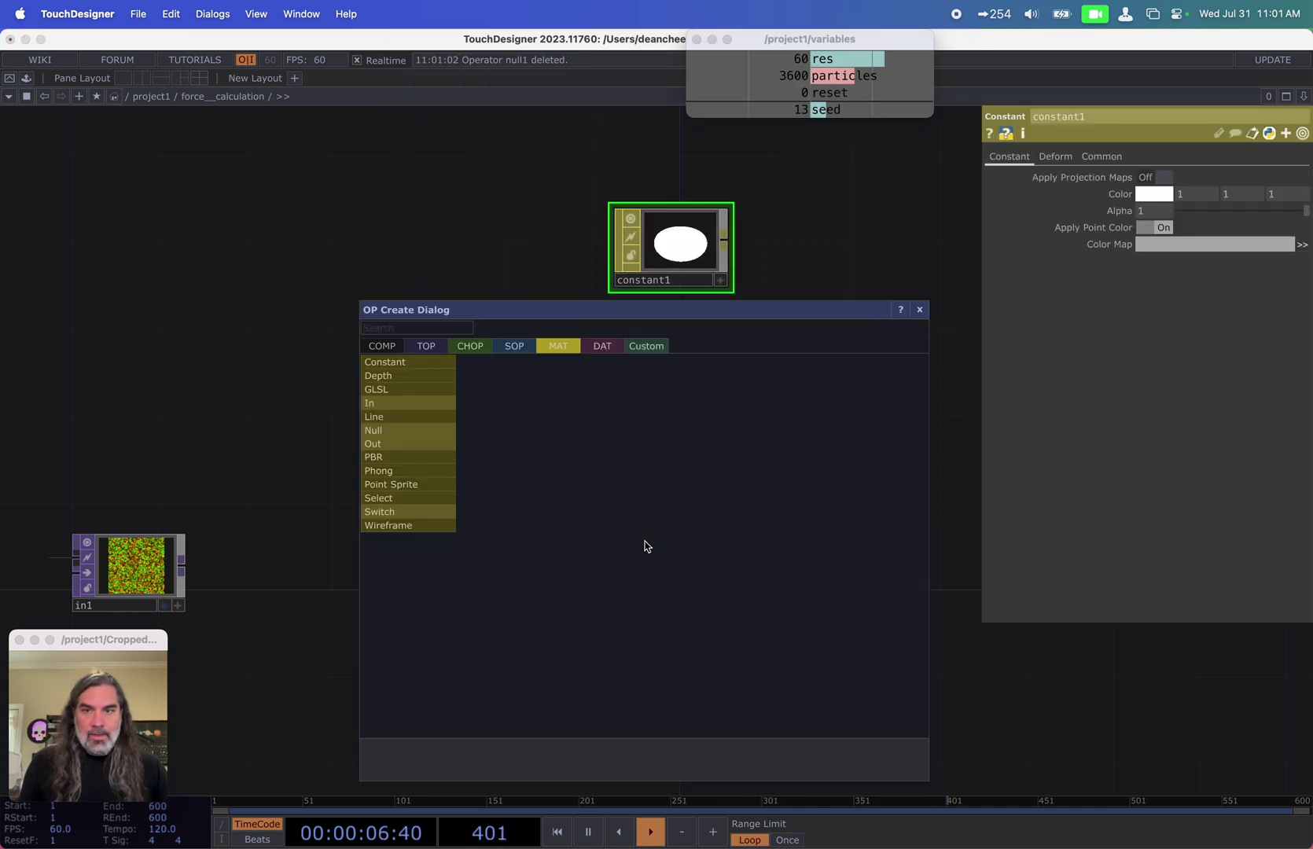
type("re")
left_click(426, 346)
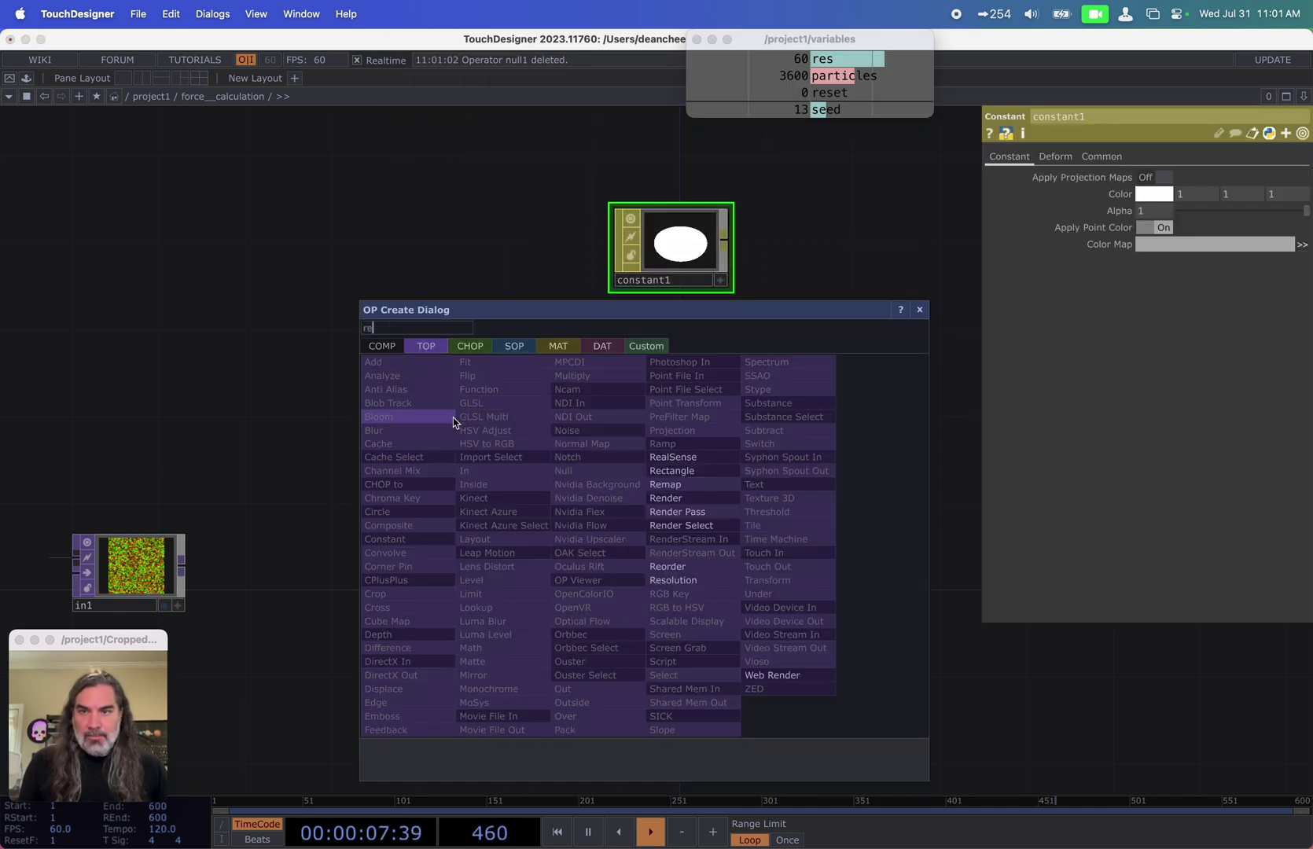
left_click(677, 505)
left_click(671, 552)
Step: Switch cam1 to Orthographic projection with a Bottom-Left ortho origin and an ortho width of 1
left_click(826, 394)
left_click(1081, 157)
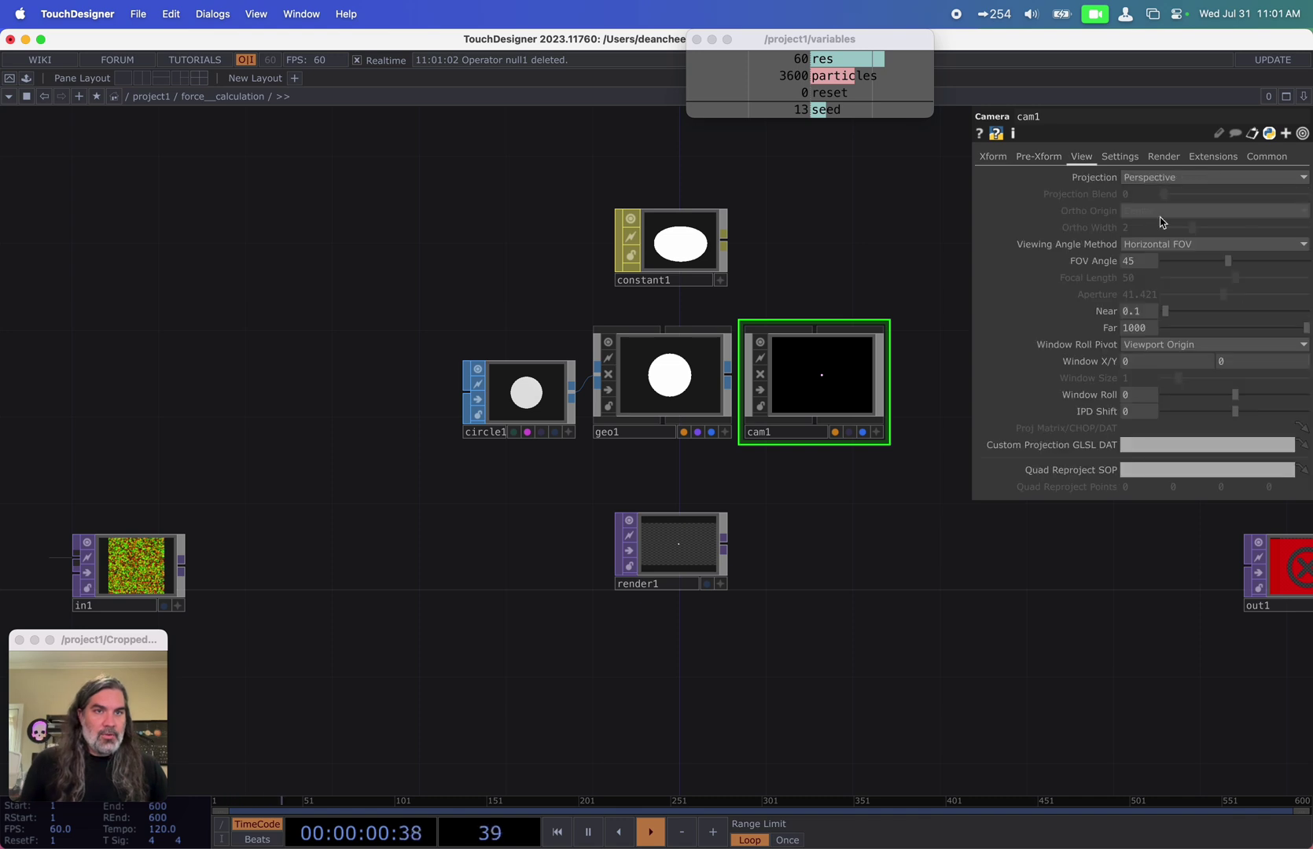
left_click(1158, 176)
left_click(1157, 210)
left_click(1157, 213)
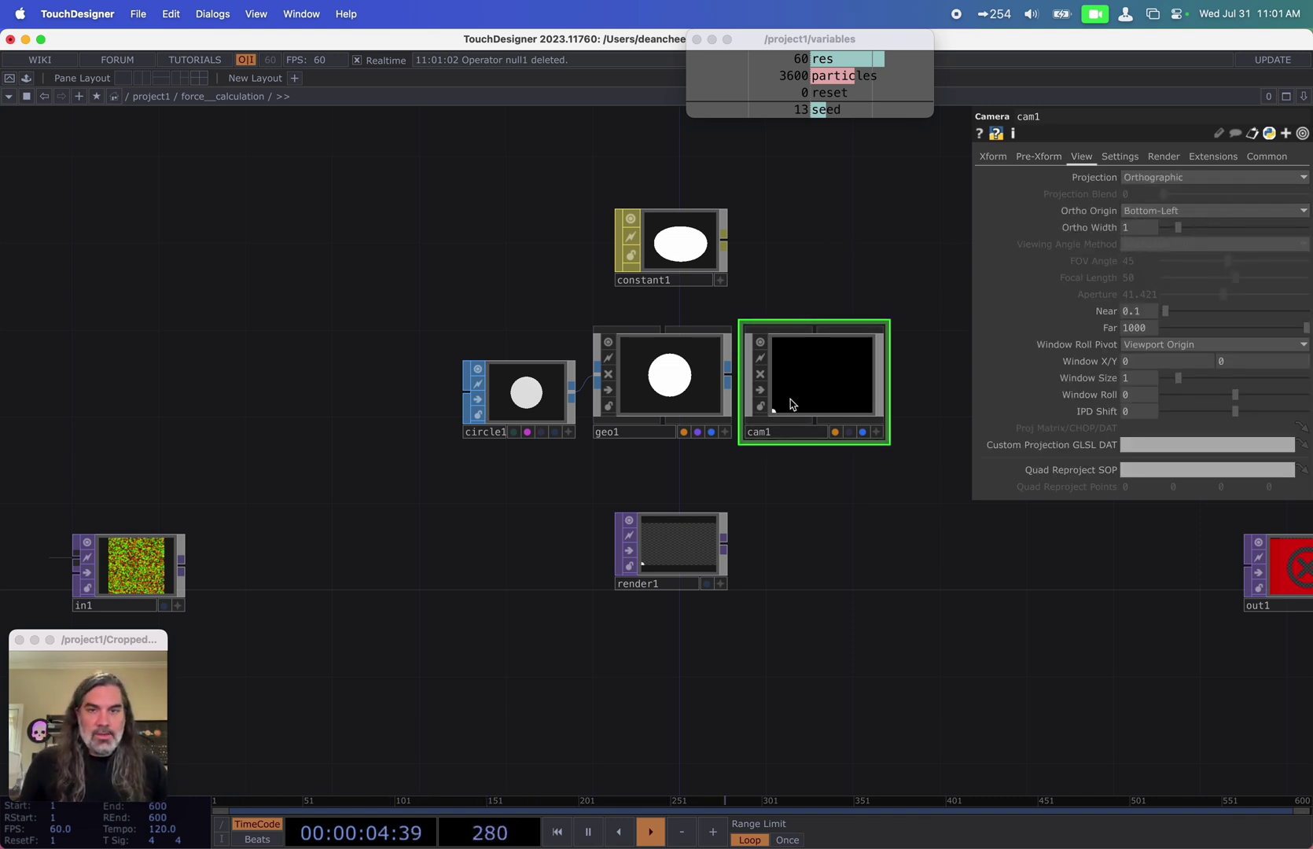
Step: Set render1's resolution to 1920 by 1920
left_click(681, 546)
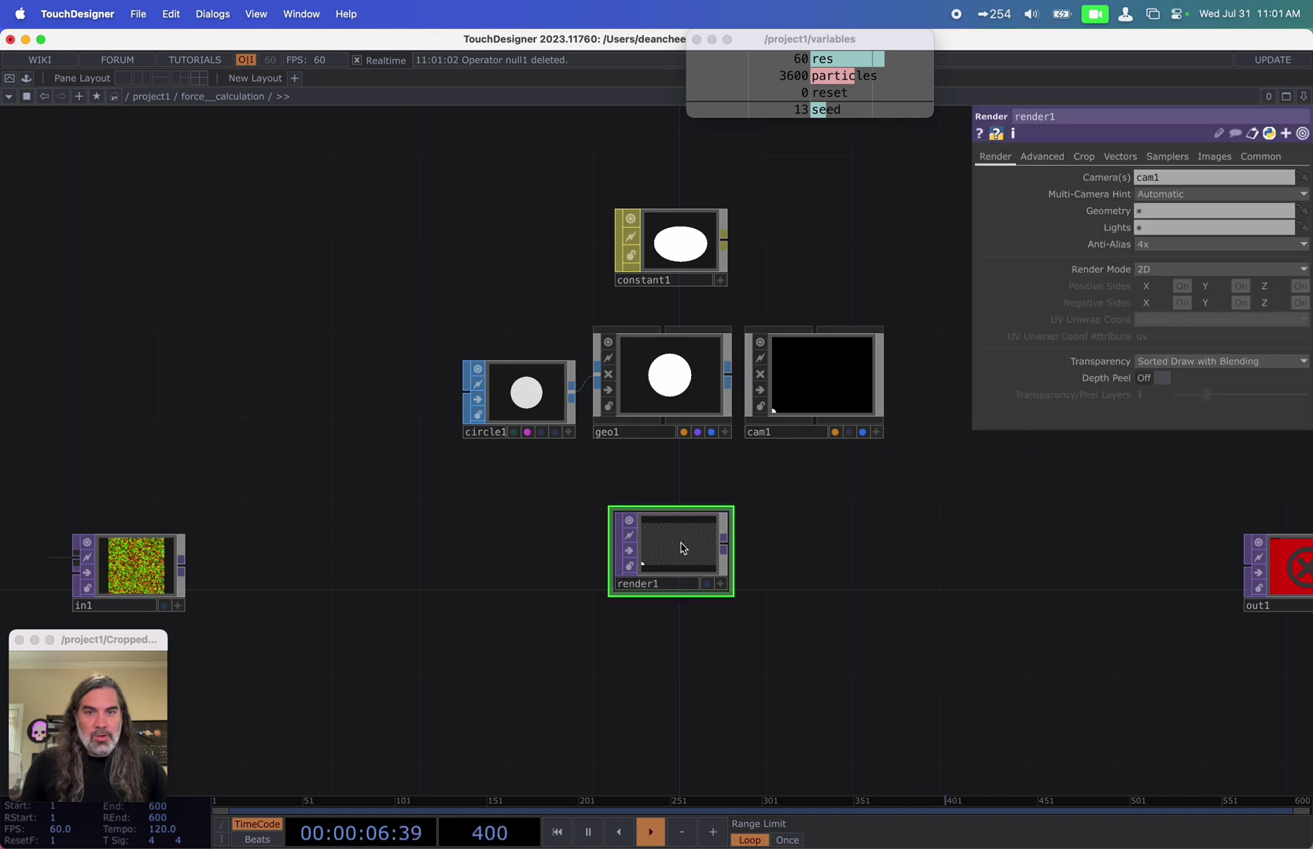
left_click_drag(1201, 177, 1094, 183)
key("Tab")
type("1920")
key("Tab")
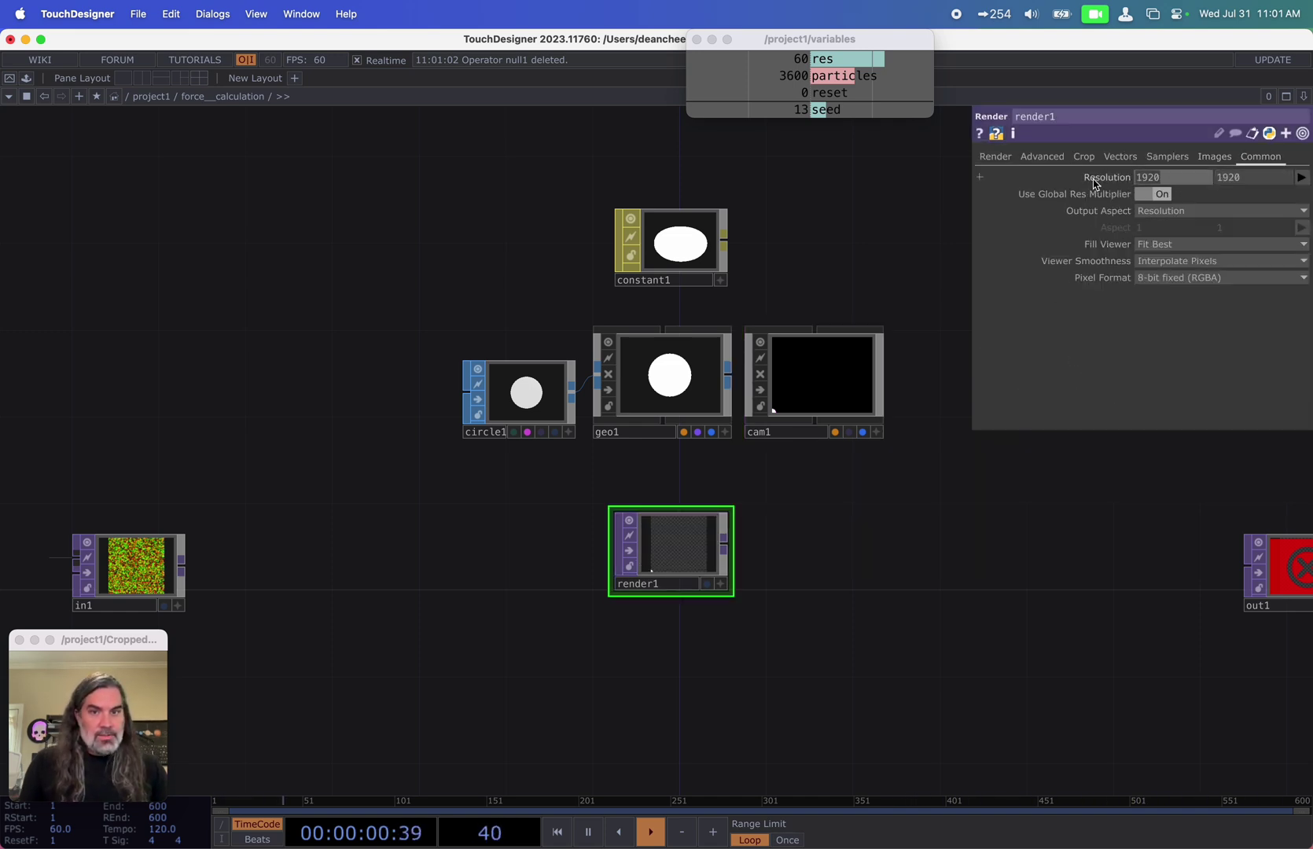
left_click_drag(899, 498, 624, 554)
scroll(653, 557, "up", 3)
scroll(772, 560, "up", 3)
scroll(771, 560, "left", 3)
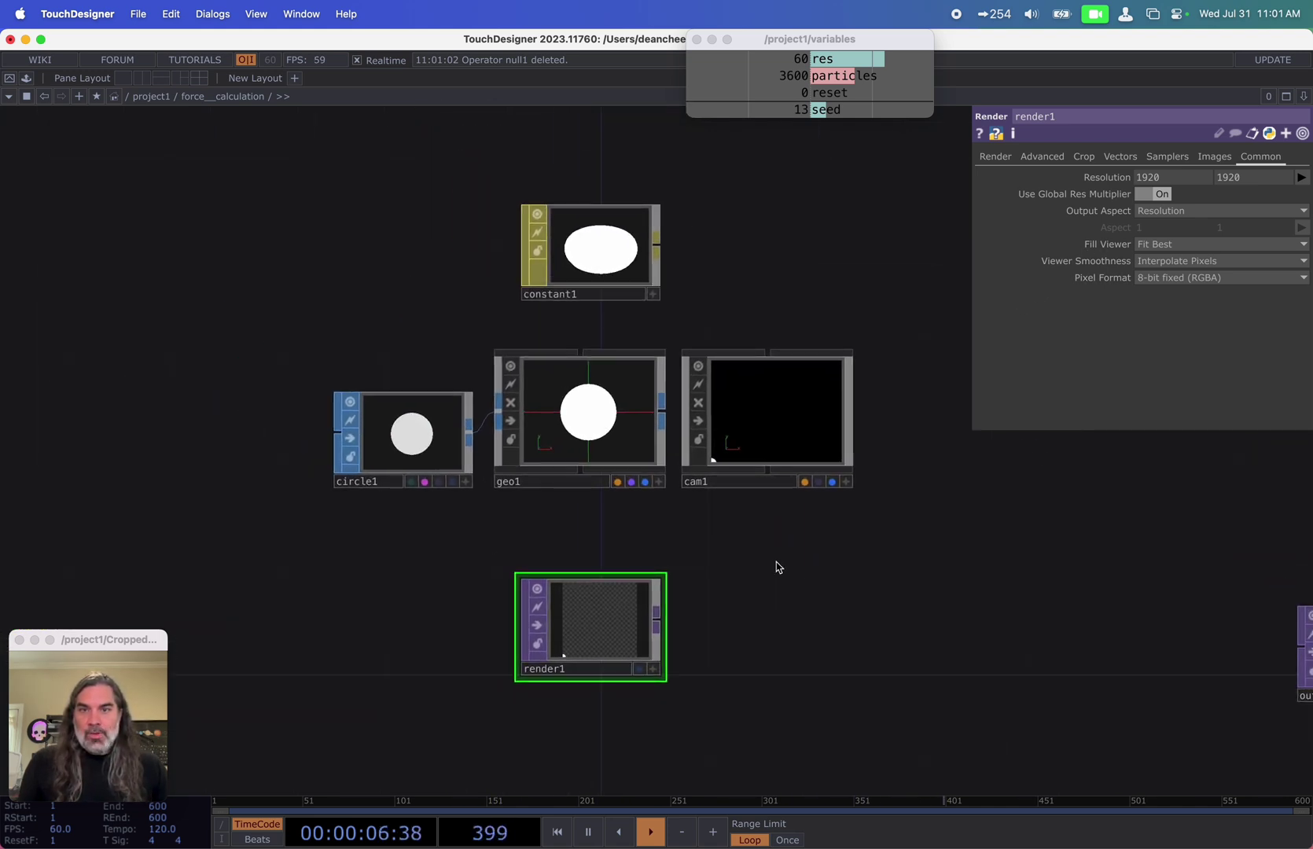
Step: Turn on instancing for geo1
left_click(586, 410)
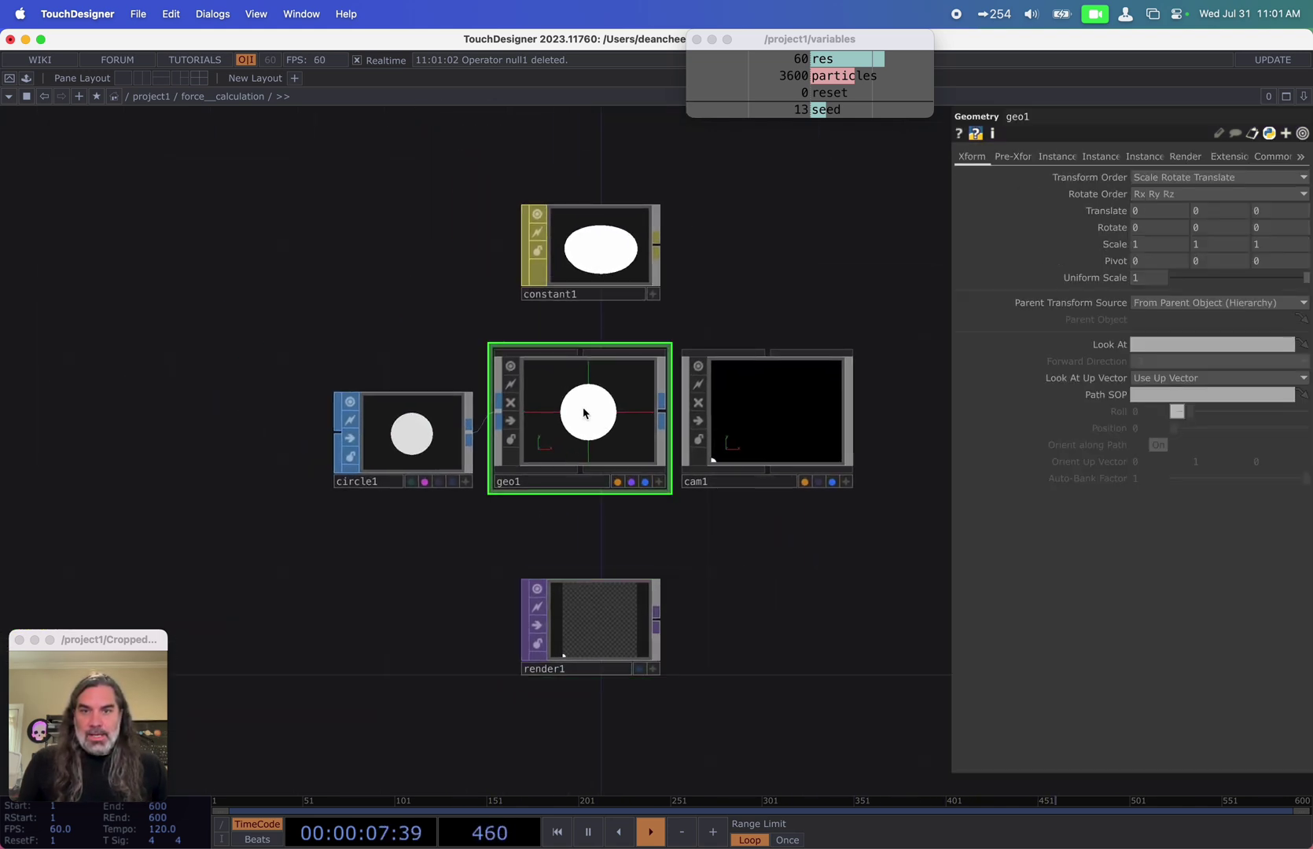
left_click(1057, 157)
left_click(1138, 177)
Step: Add a Null TOP fed by in1, place it between in1 and render1, and rename it pos
scroll(641, 567, "left", 10)
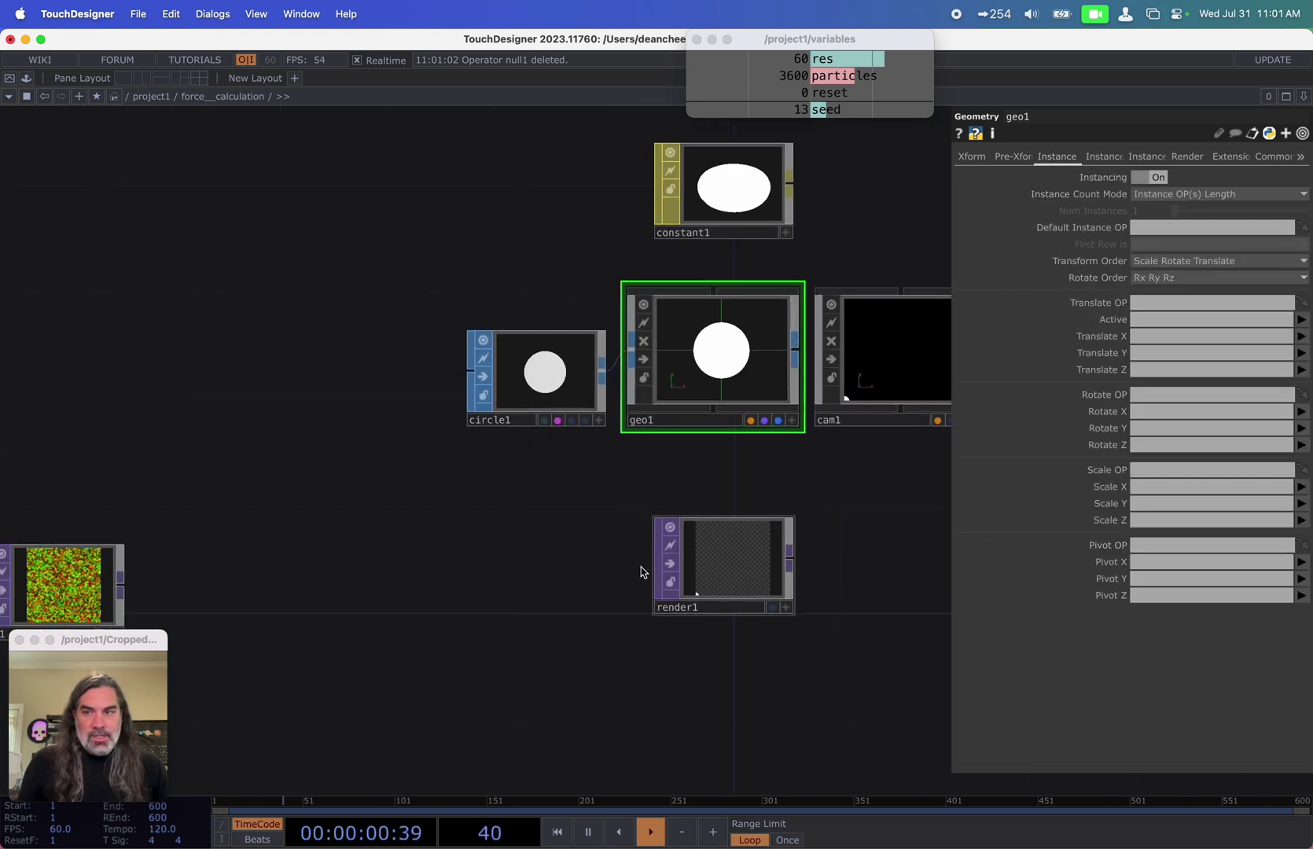
left_click_drag(408, 558, 436, 556)
left_click_drag(334, 574, 307, 574)
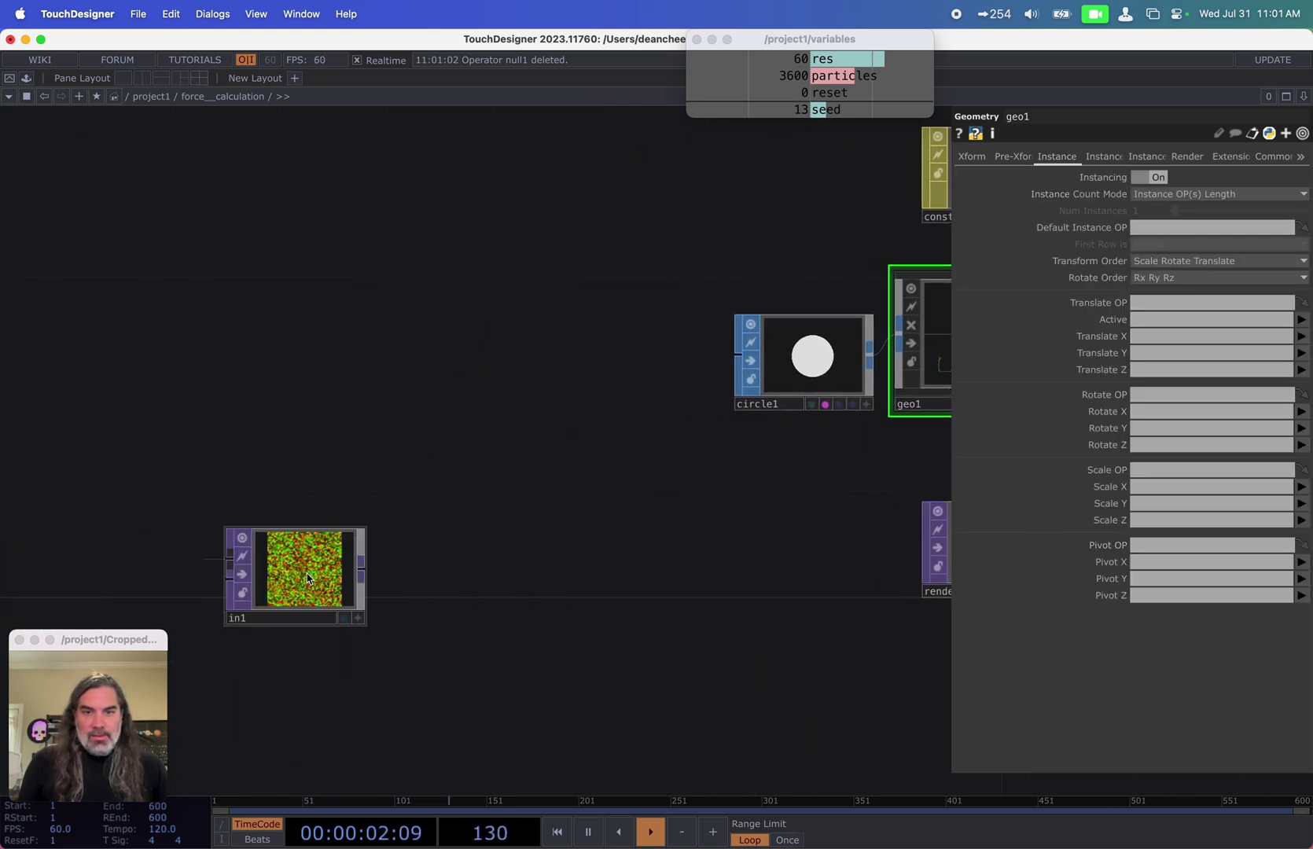
left_click(361, 574)
left_click(555, 577)
left_click(599, 515)
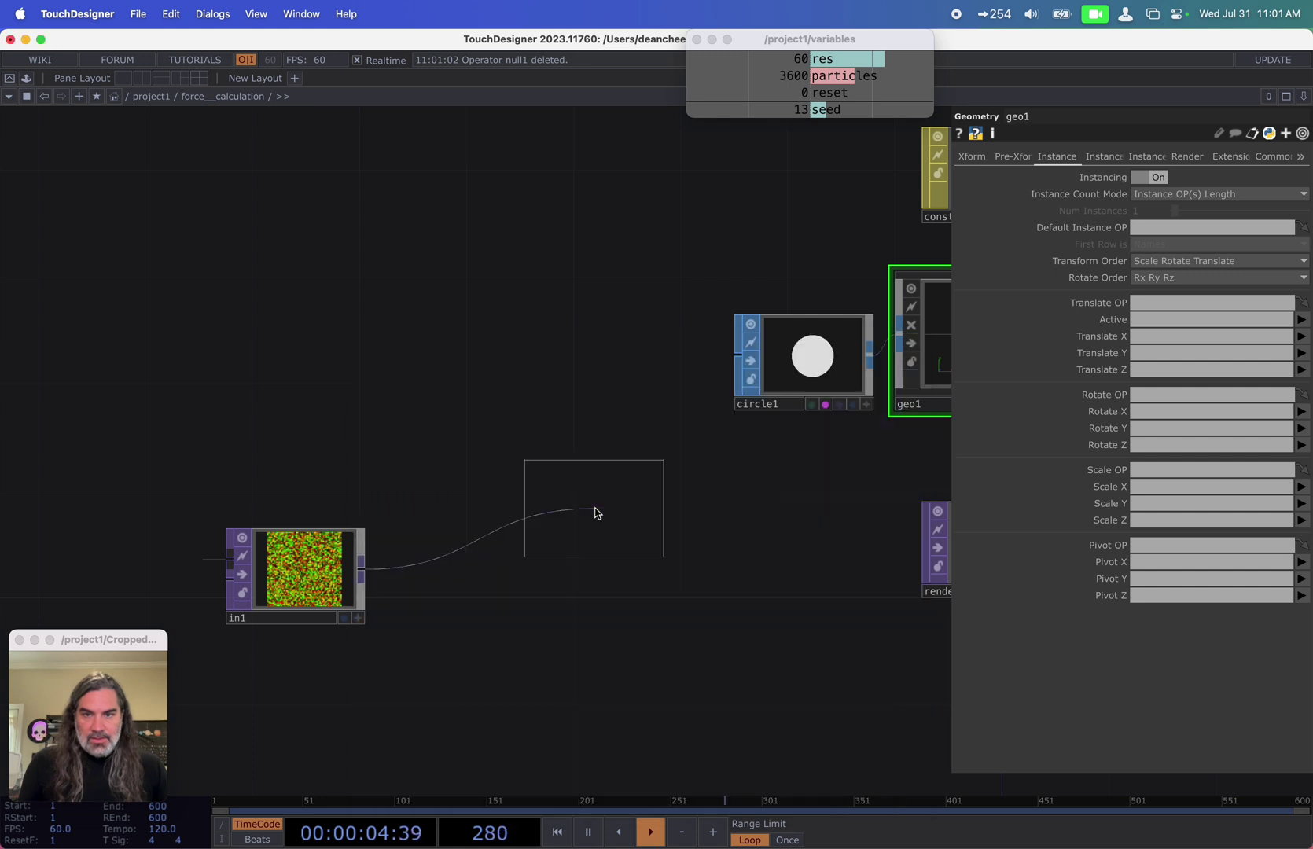
left_click(666, 549)
left_click_drag(317, 588, 157, 561)
scroll(597, 630, "right", 2)
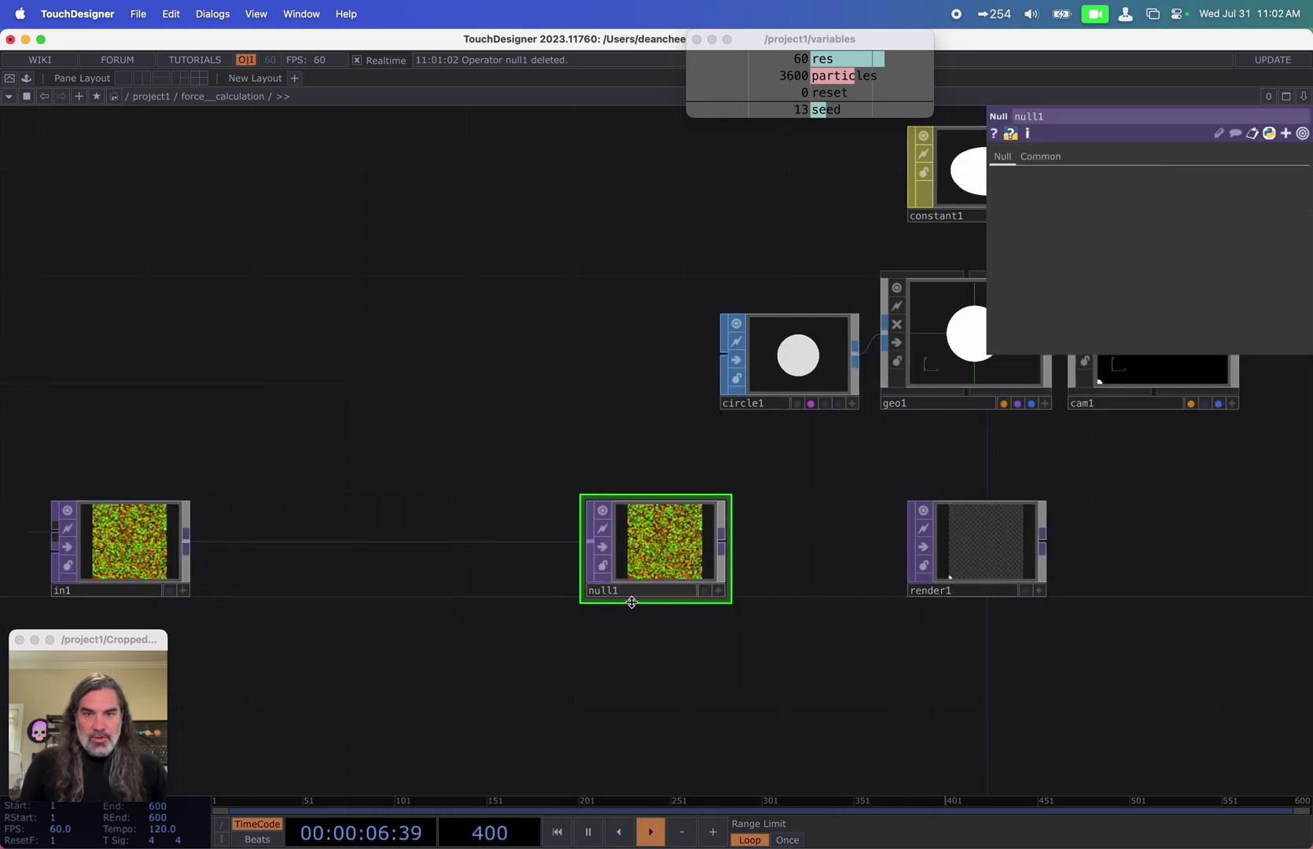
type("pos")
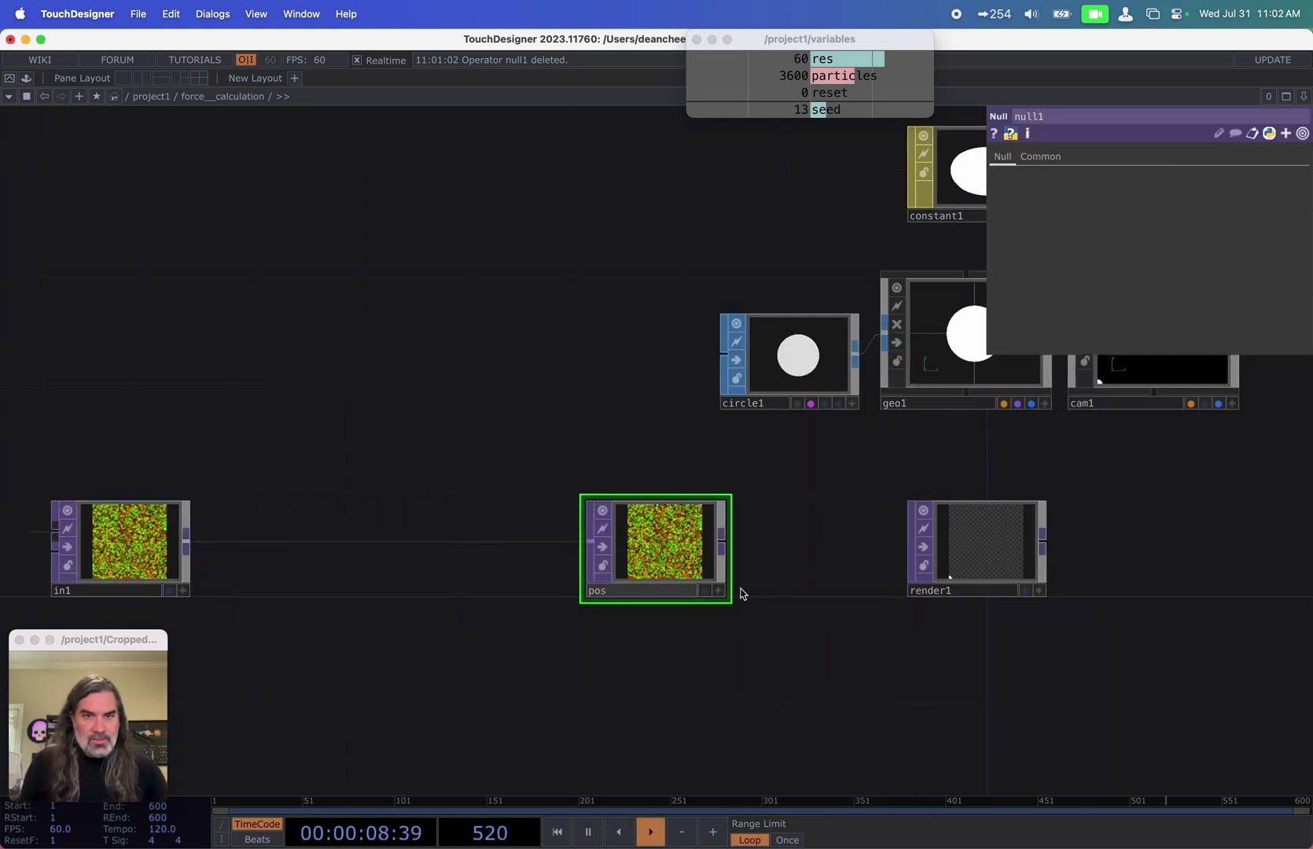
key("Return")
Step: Use pos as geo1's instance Translate OP, with Translate X set to r and Translate Y set to g
left_click(967, 375)
left_click_drag(657, 550, 1155, 306)
left_click(1162, 339)
type("r")
left_click(1163, 353)
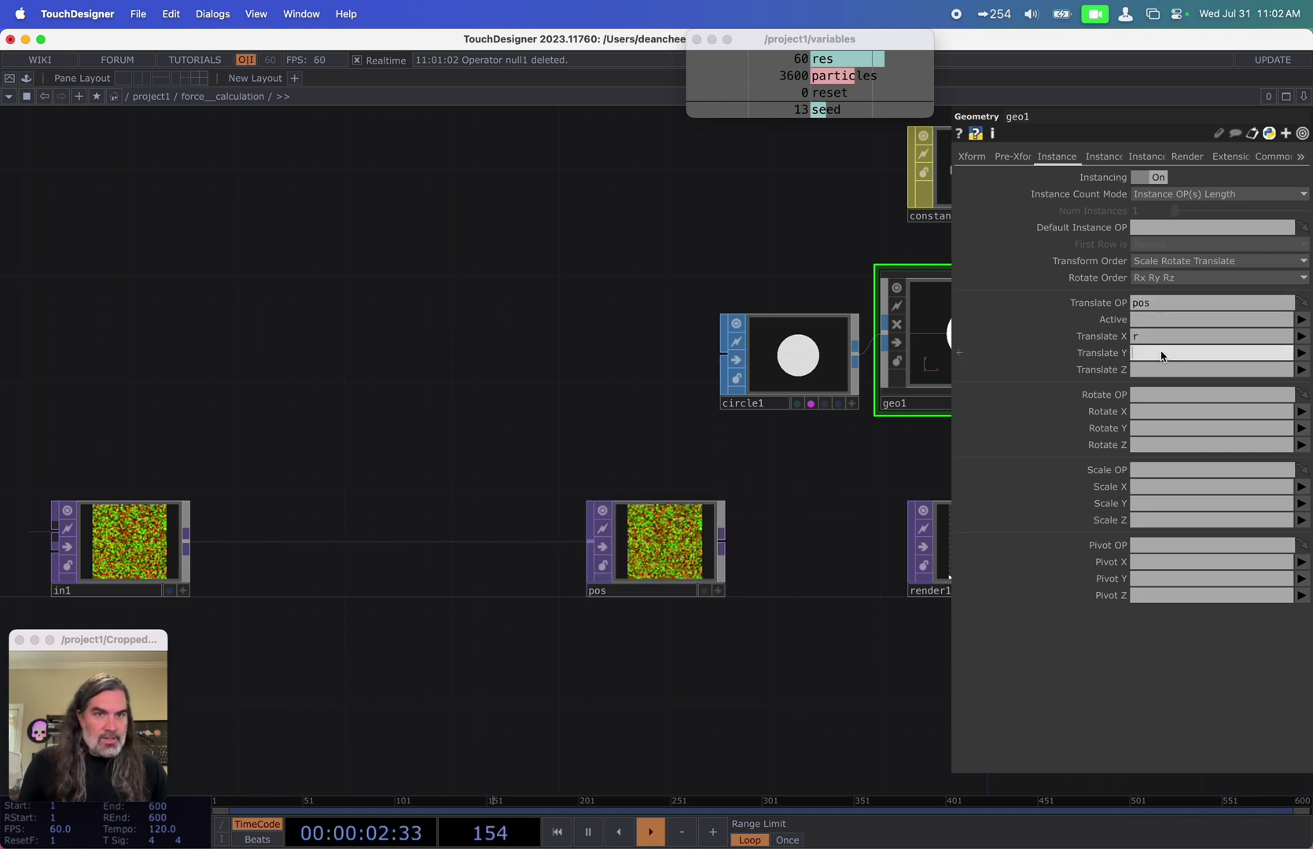
type("g")
double_click(814, 504)
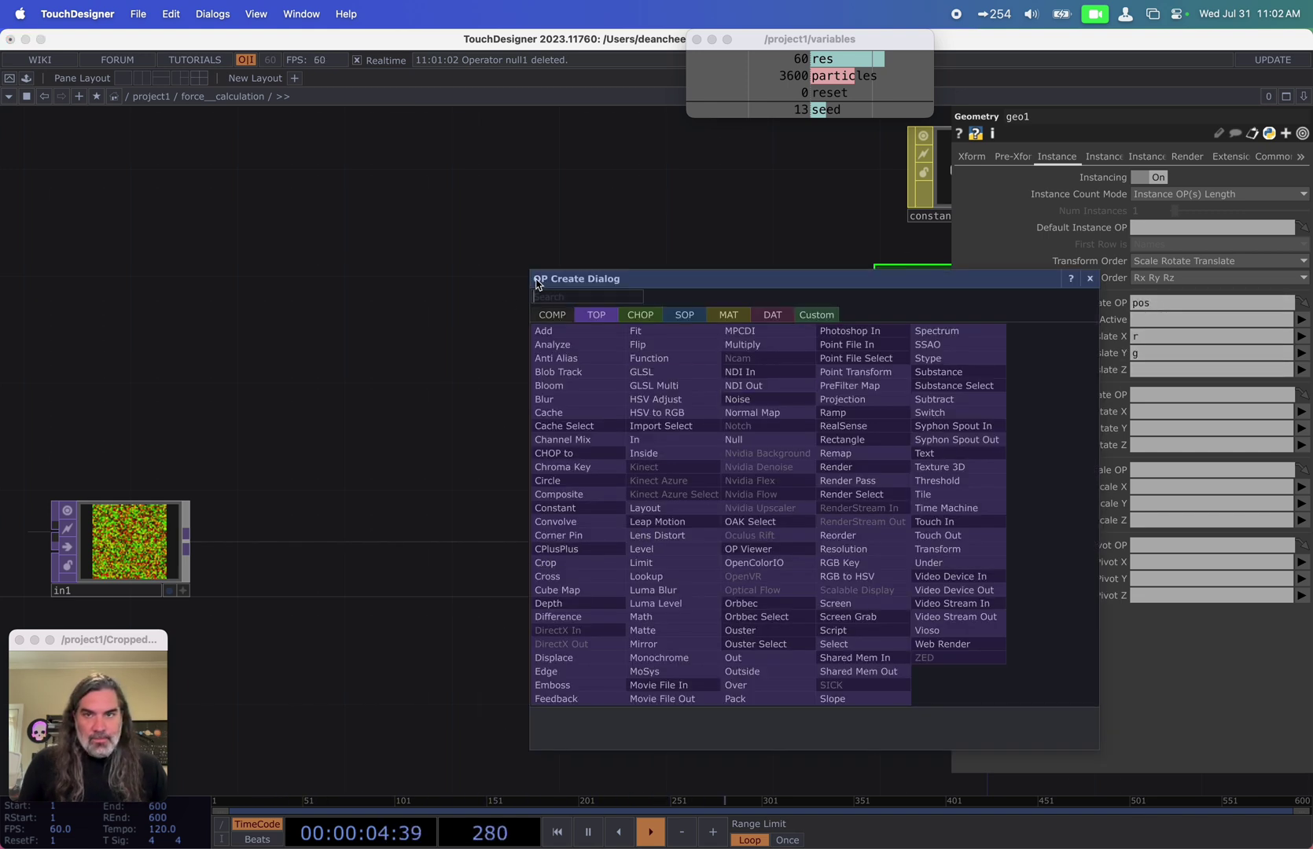
left_click(1090, 279)
left_click_drag(721, 307, 273, 312)
scroll(537, 348, "up", 5)
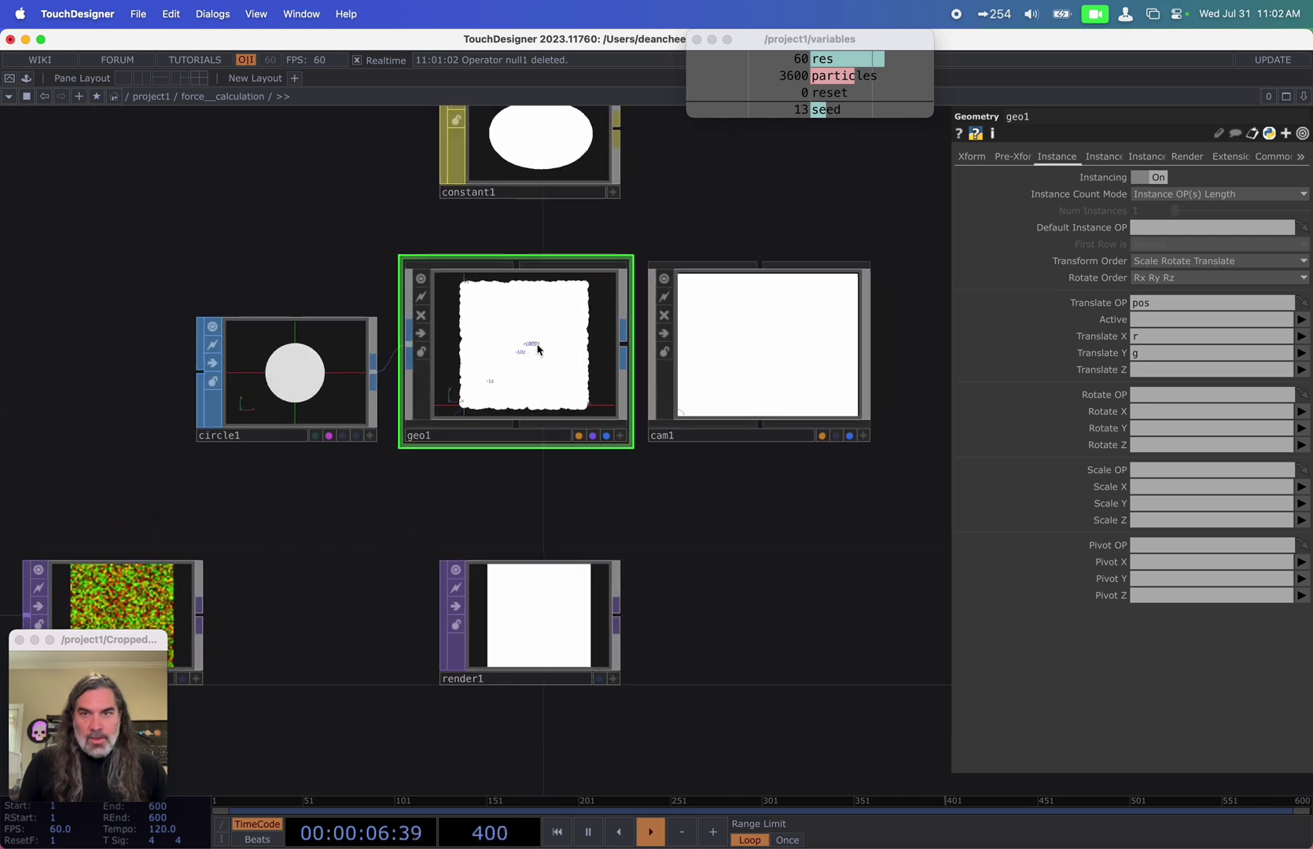
Step: Add a Constant TOP in the free space above in1 and set its alpha to 0
left_click_drag(589, 619, 569, 403)
scroll(540, 322, "down", 4)
left_click_drag(379, 394, 503, 630)
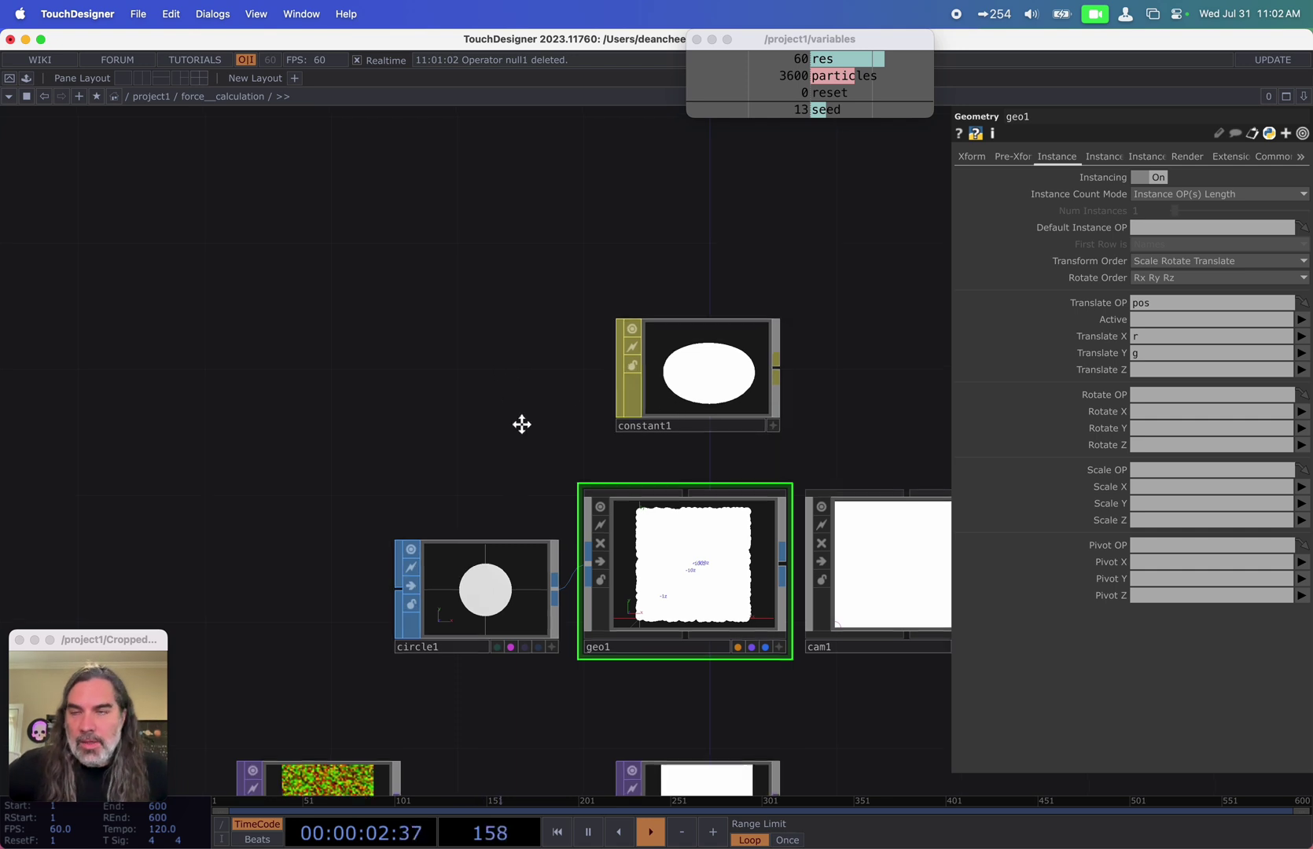
scroll(527, 439, "down", 6)
scroll(586, 454, "up", 2)
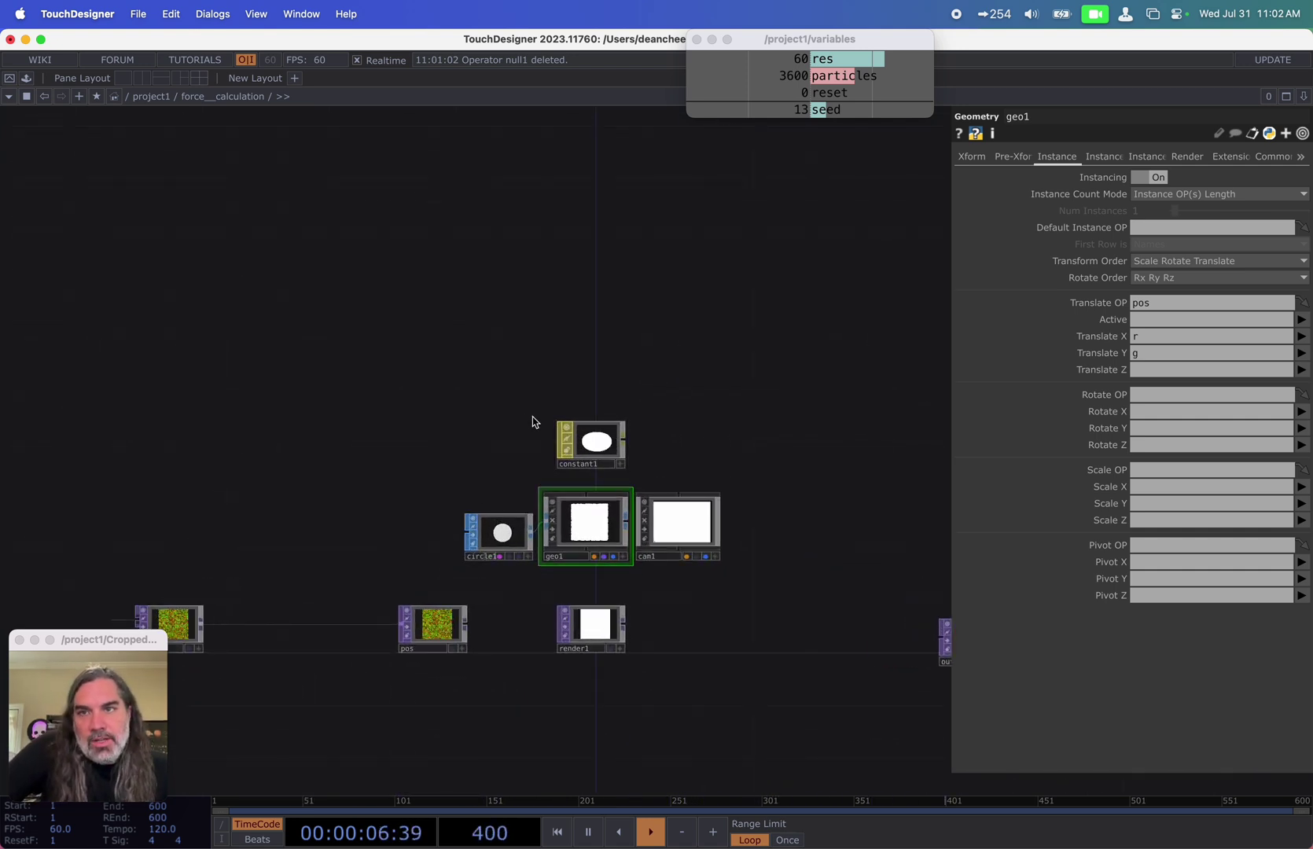
left_click_drag(361, 371, 399, 353)
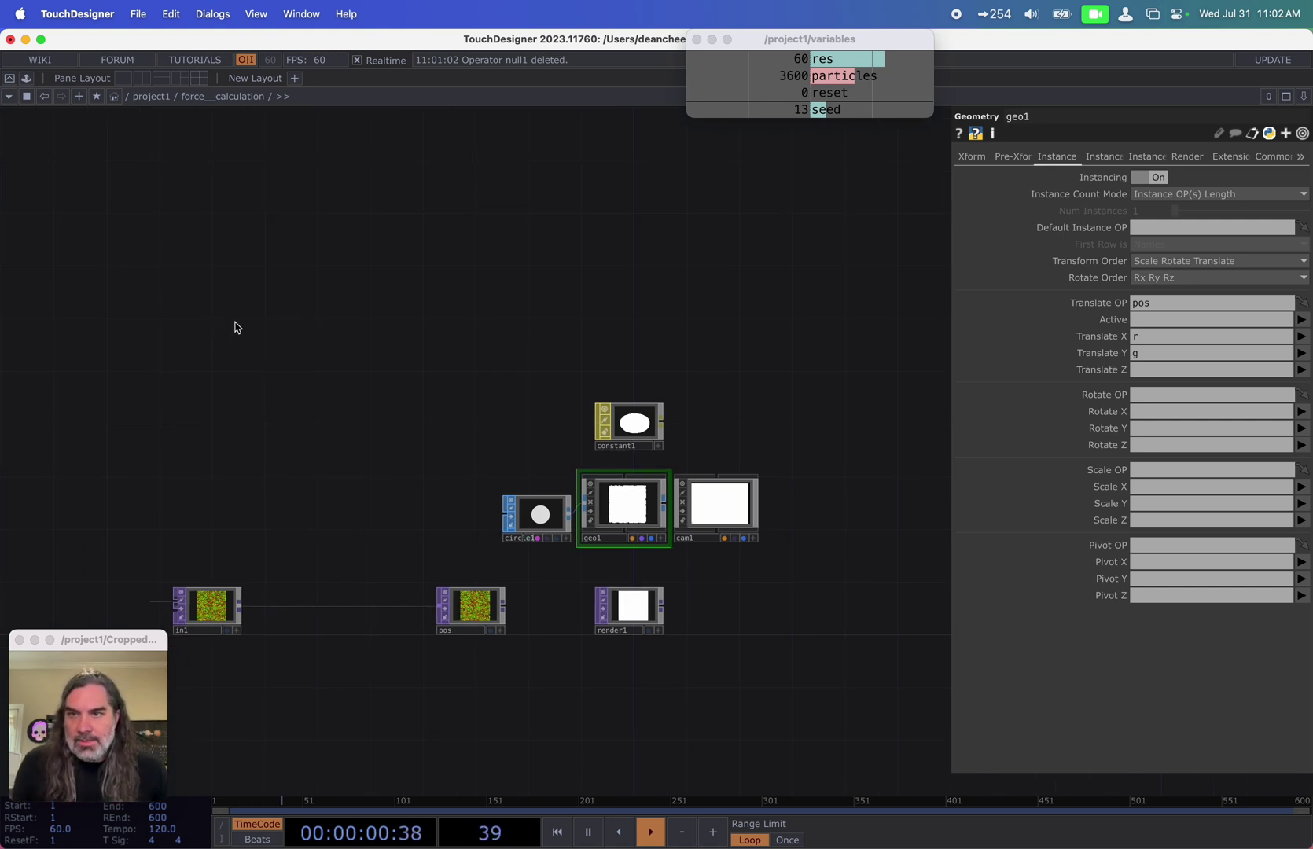
key("Tab")
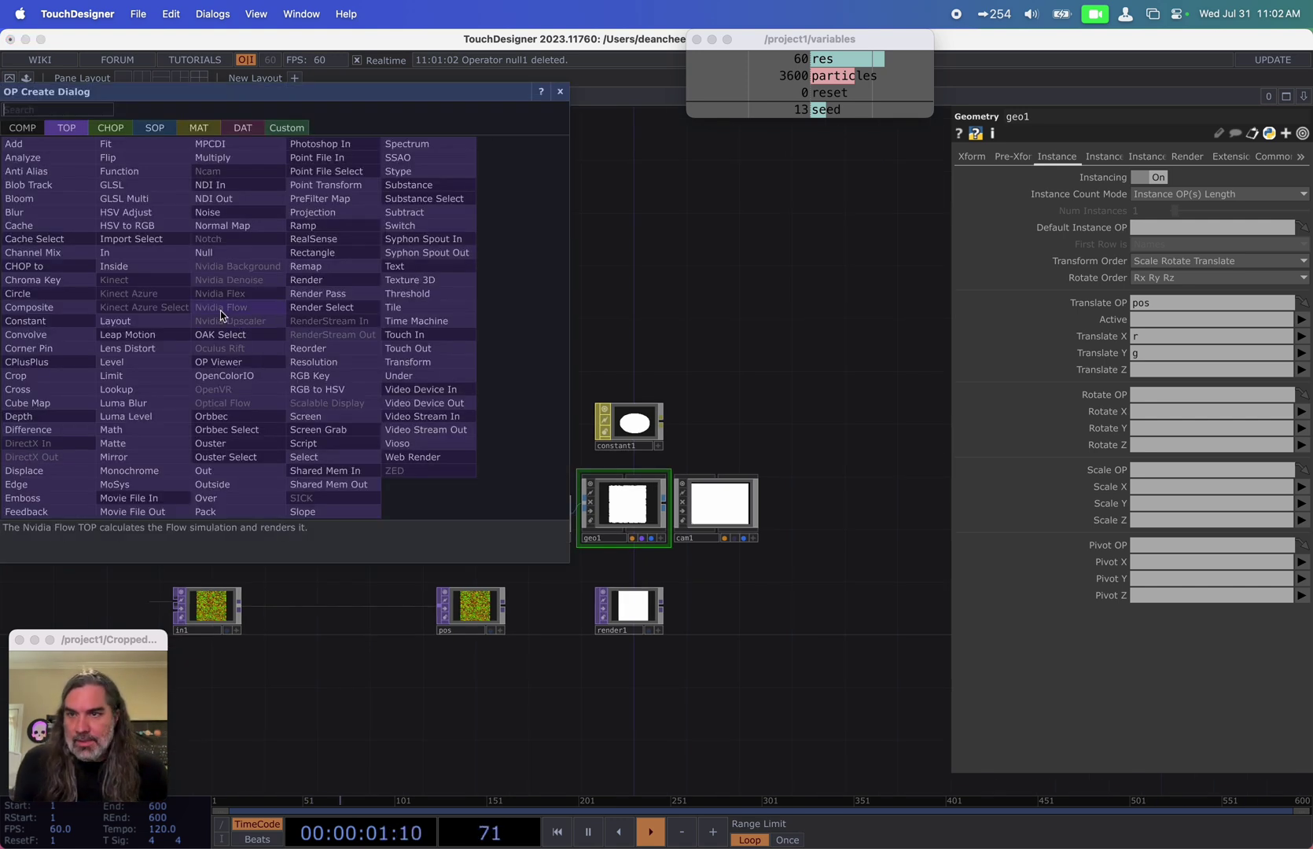
left_click(44, 327)
left_click(253, 345)
scroll(254, 337, "up", 1)
left_click_drag(271, 332, 216, 332)
left_click_drag(1199, 194, 1166, 194)
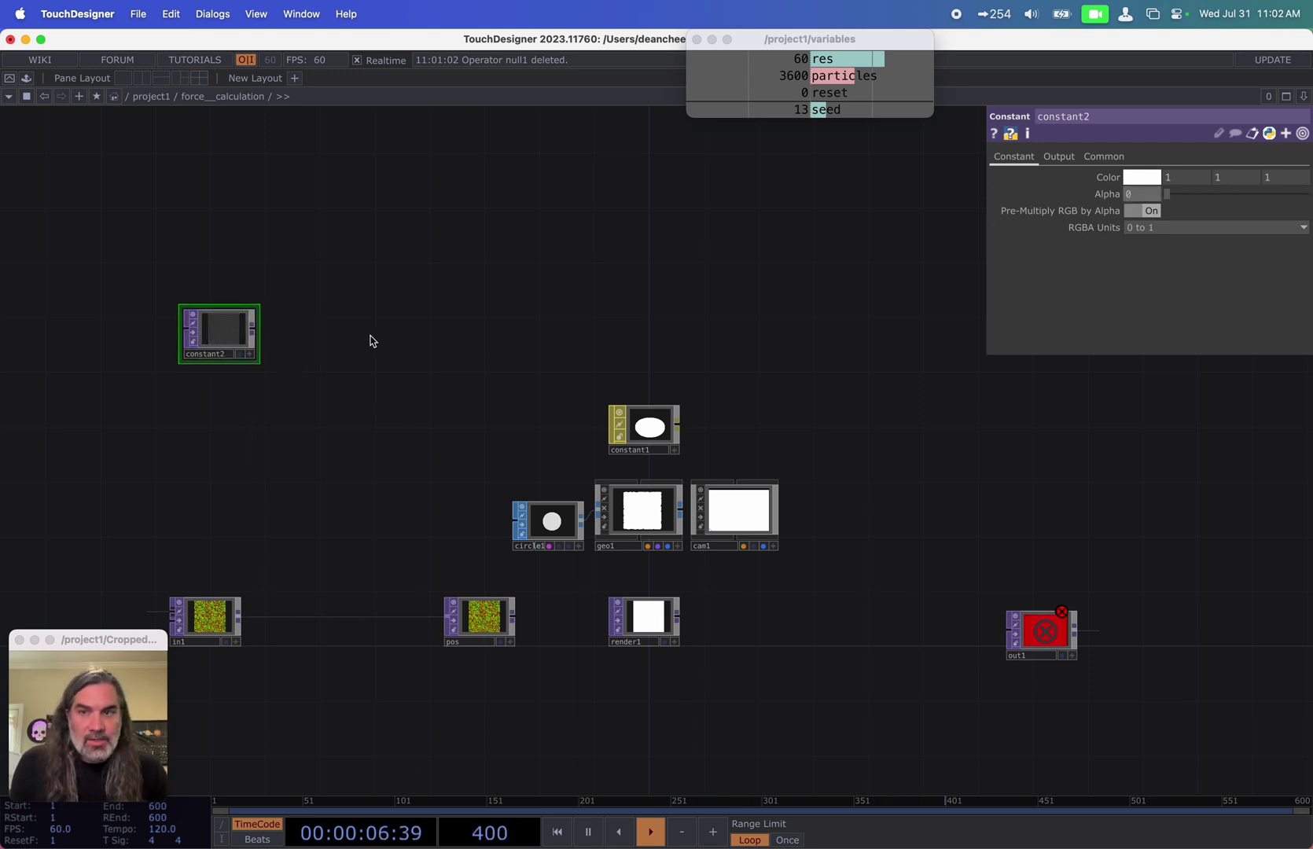
Step: Add a Ramp TOP fed by constant2 and place it above and to the right of constant2
scroll(372, 341, "up", 3)
left_click(1104, 156)
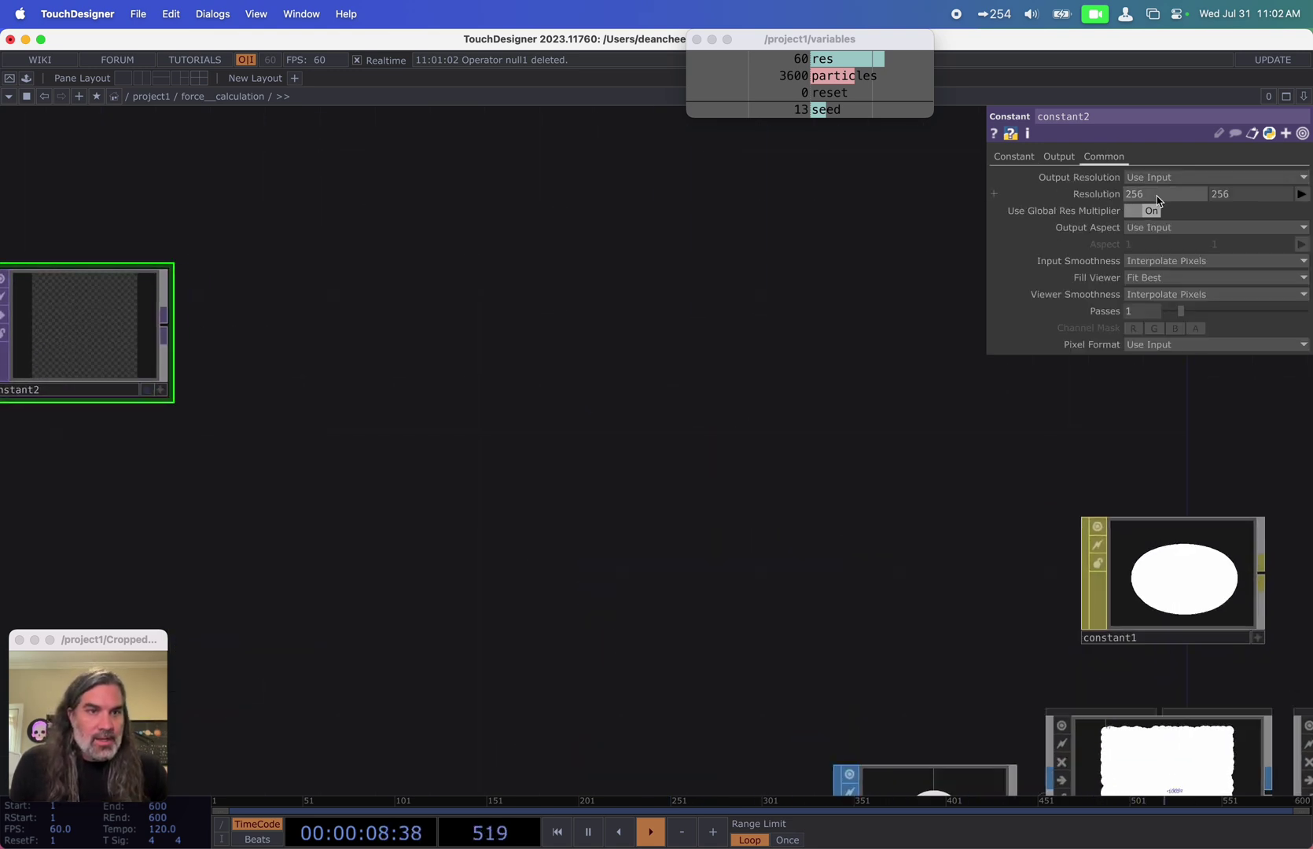
left_click_drag(356, 367, 433, 354)
scroll(431, 376, "down", 3)
left_click_drag(267, 356, 277, 420)
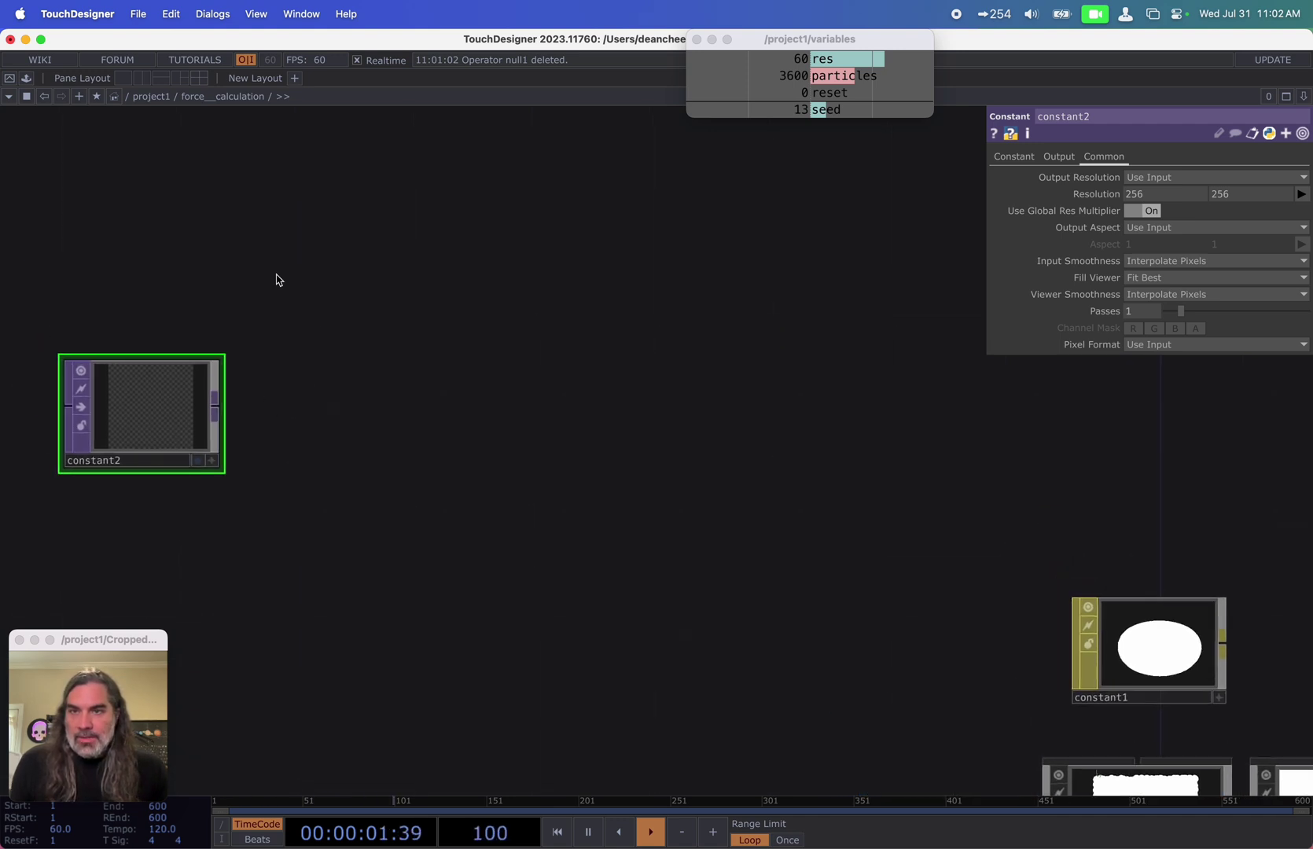
left_click(223, 418)
left_click(318, 254)
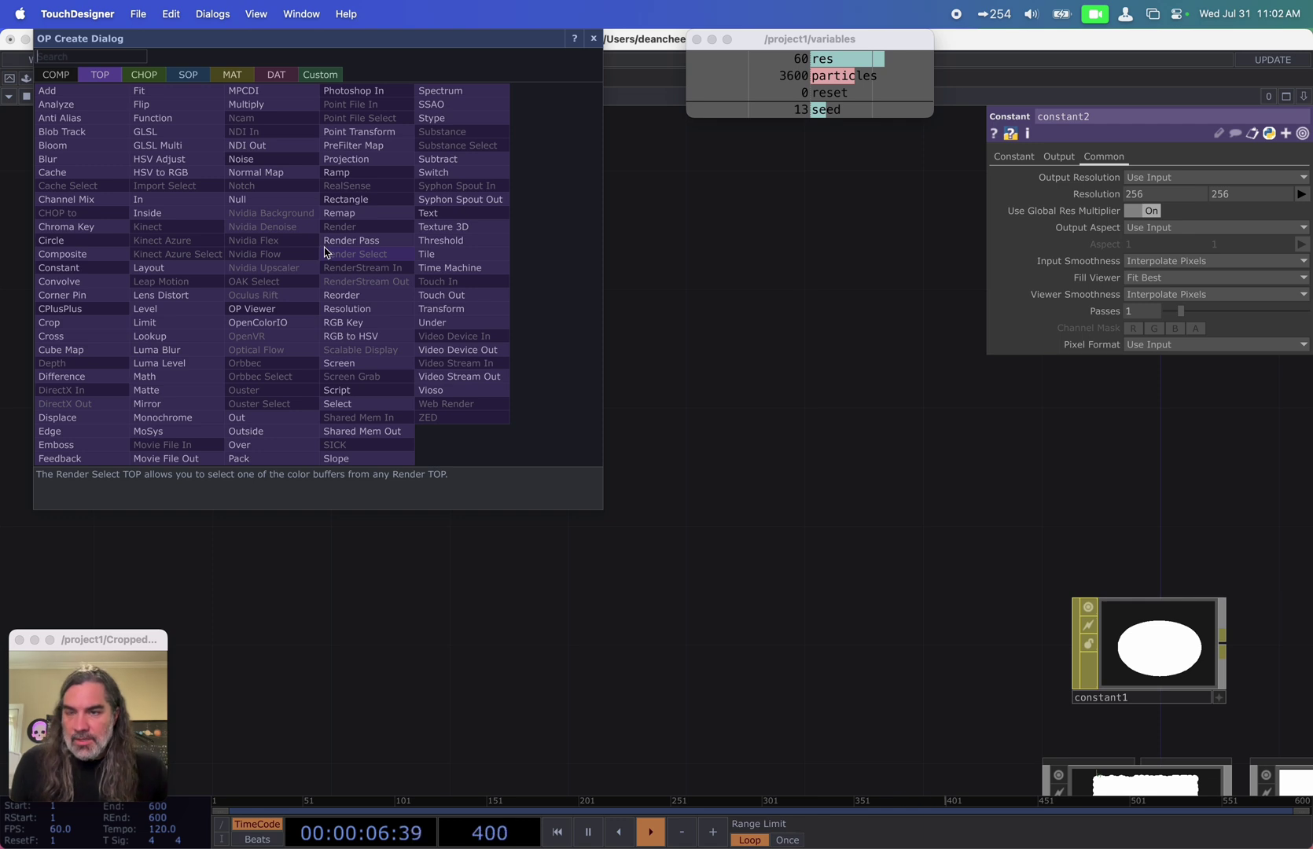
left_click(337, 173)
left_click(376, 250)
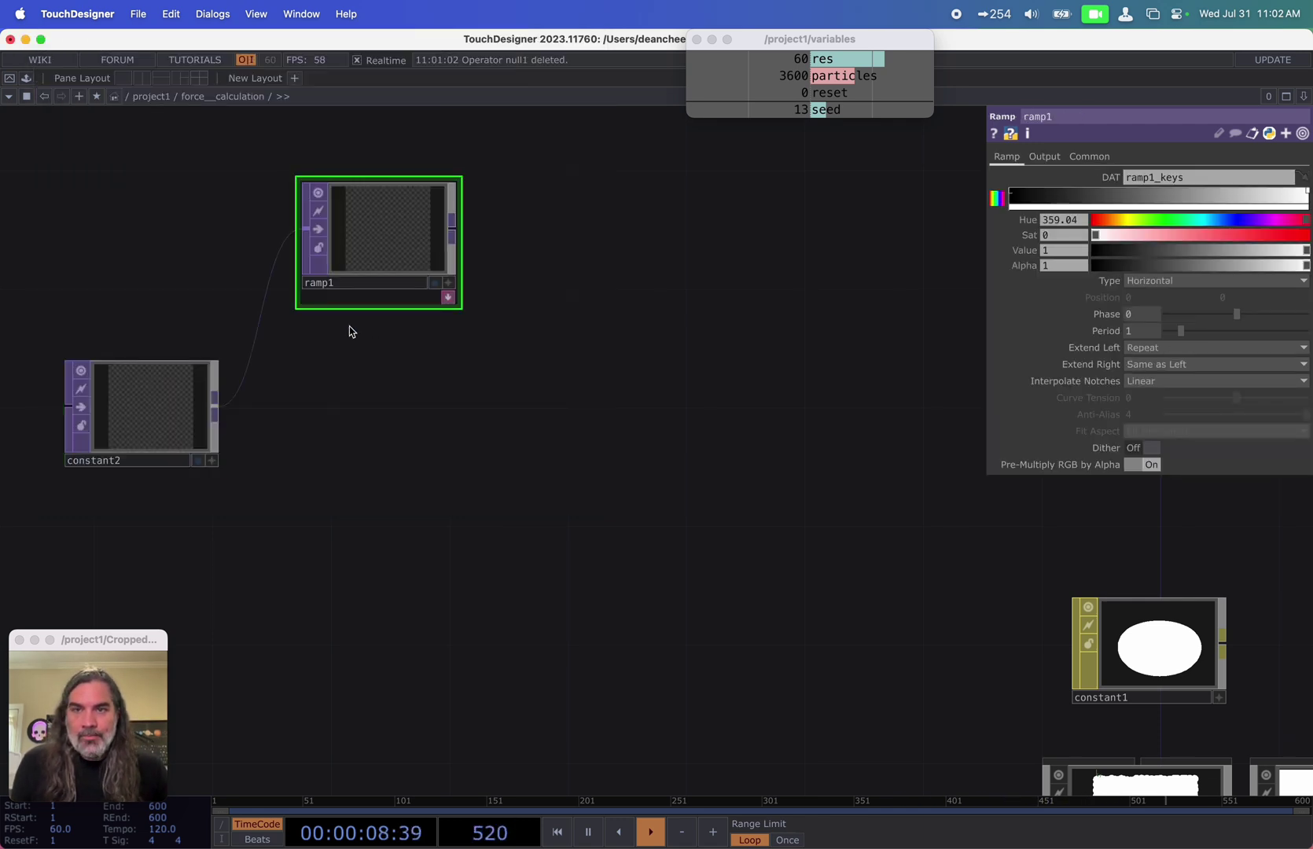
left_click_drag(349, 326, 410, 345)
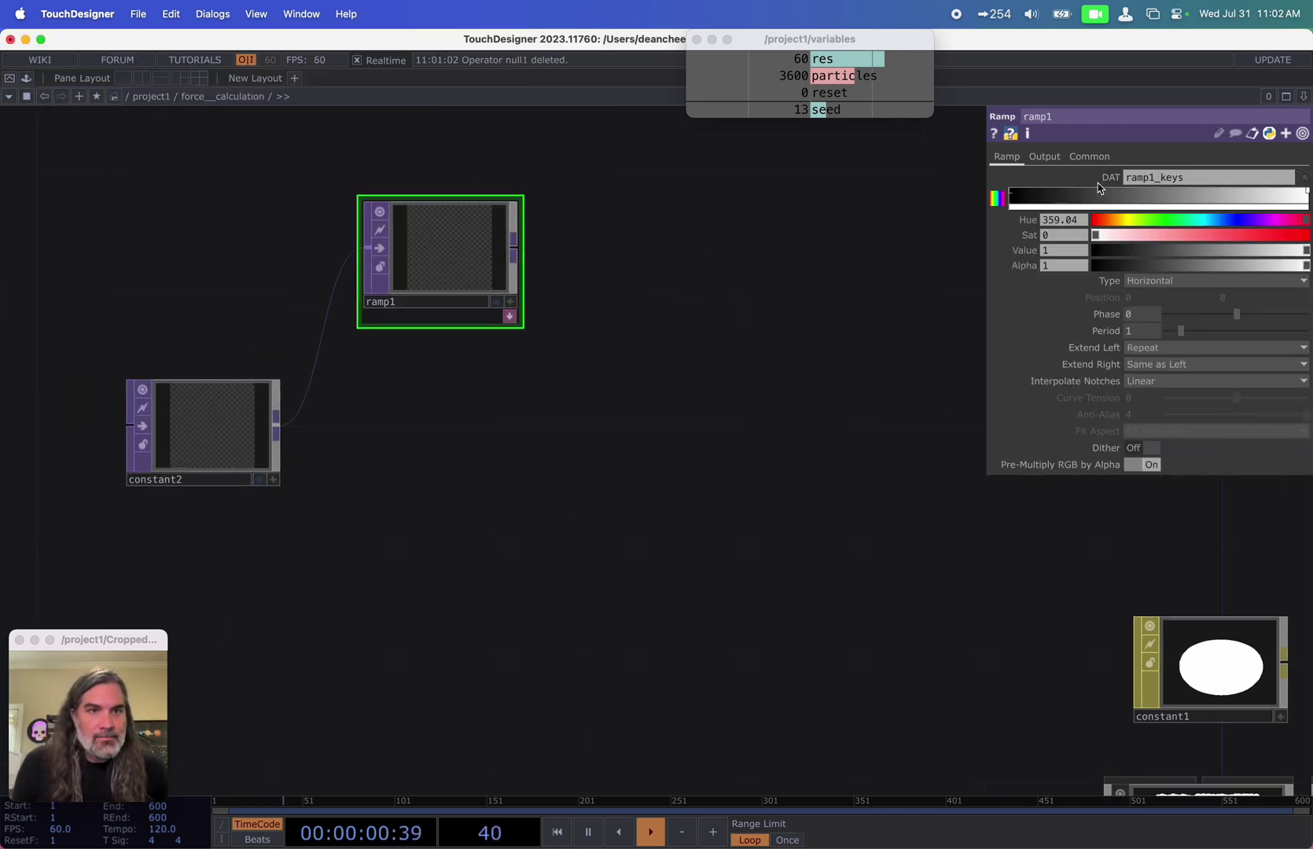
Step: Set ramp1's Combine with Input option to Set Resolution Only
left_click(1045, 157)
left_click(1166, 177)
left_click(1163, 196)
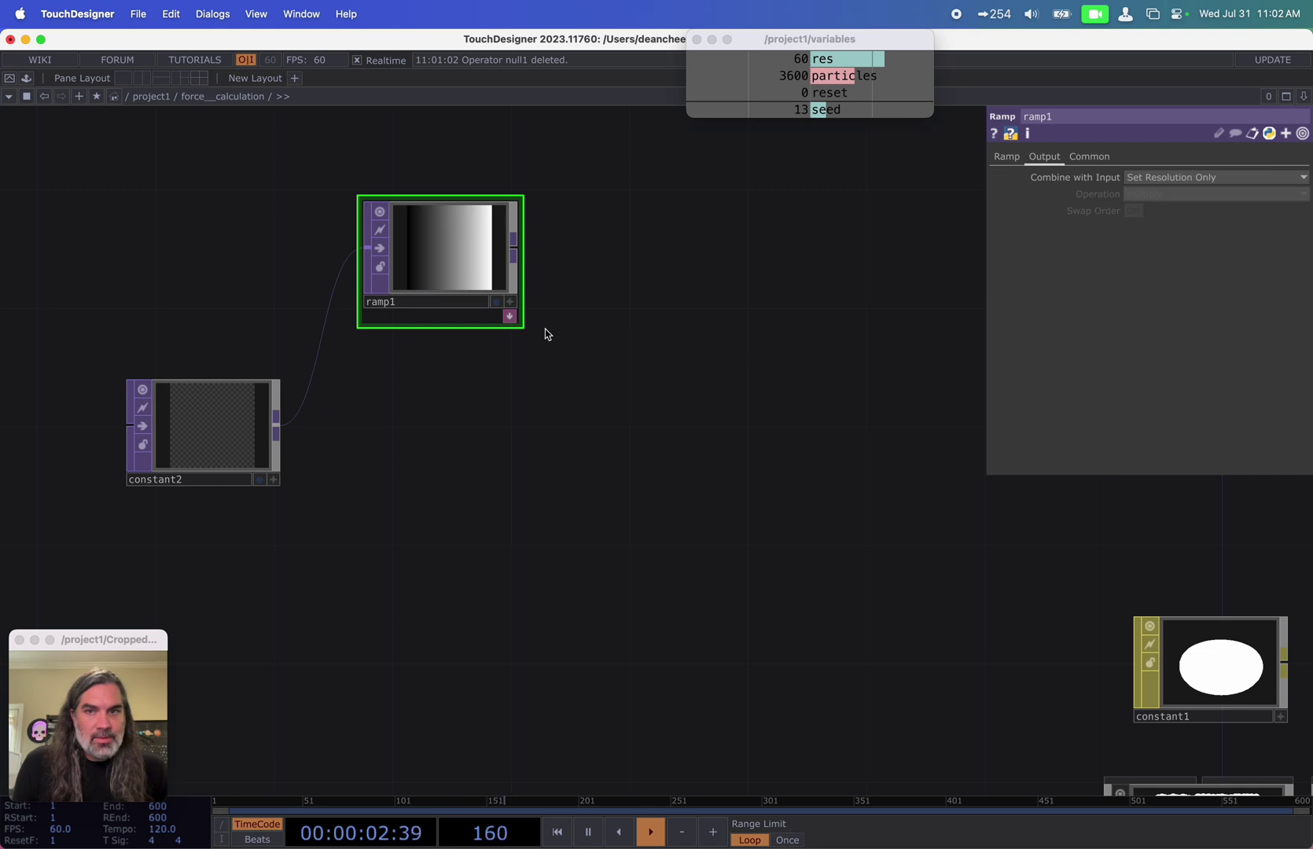
Step: Set ramp1's type to Circular and its Extend Left mode to Hold
left_click(1015, 156)
left_click(1148, 281)
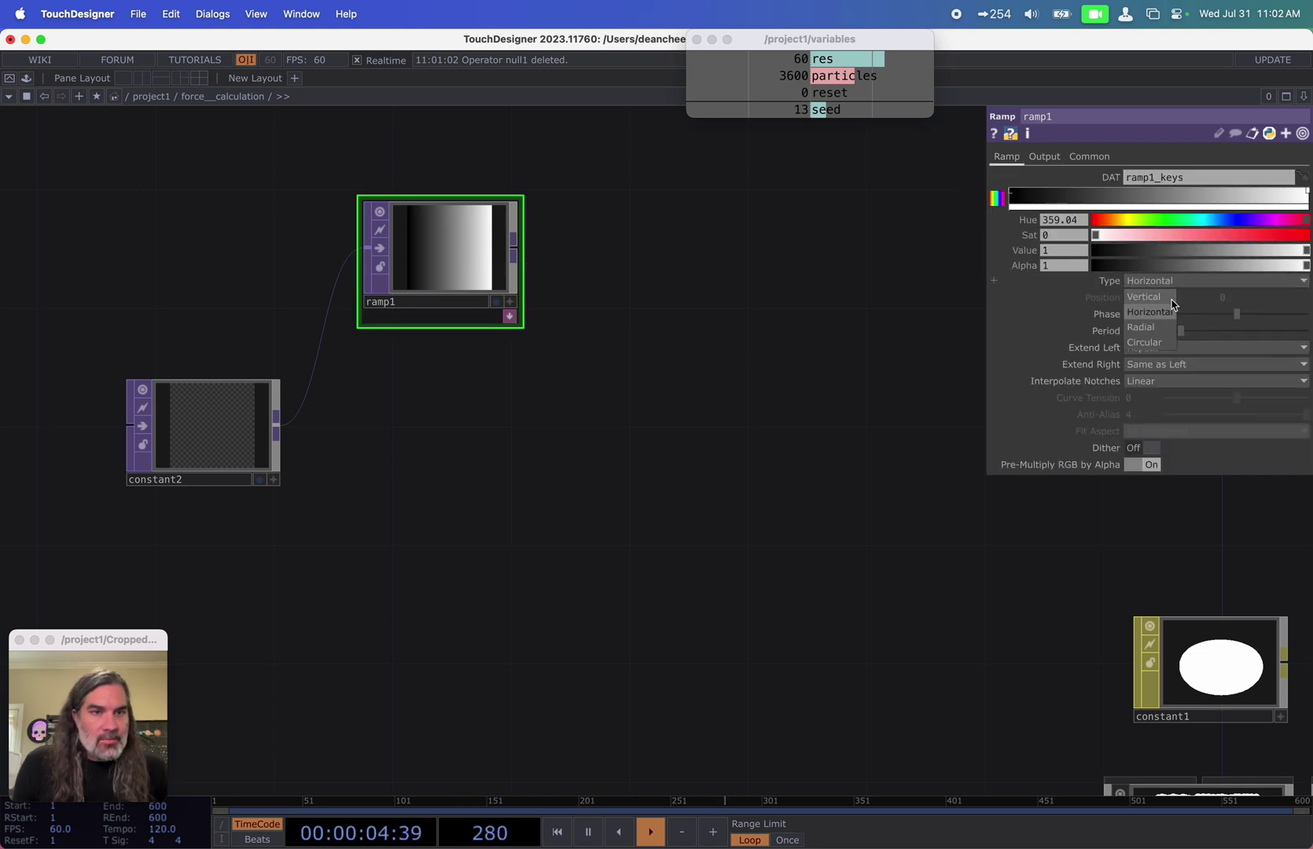
left_click(1149, 346)
scroll(599, 375, "up", 1)
left_click(1166, 348)
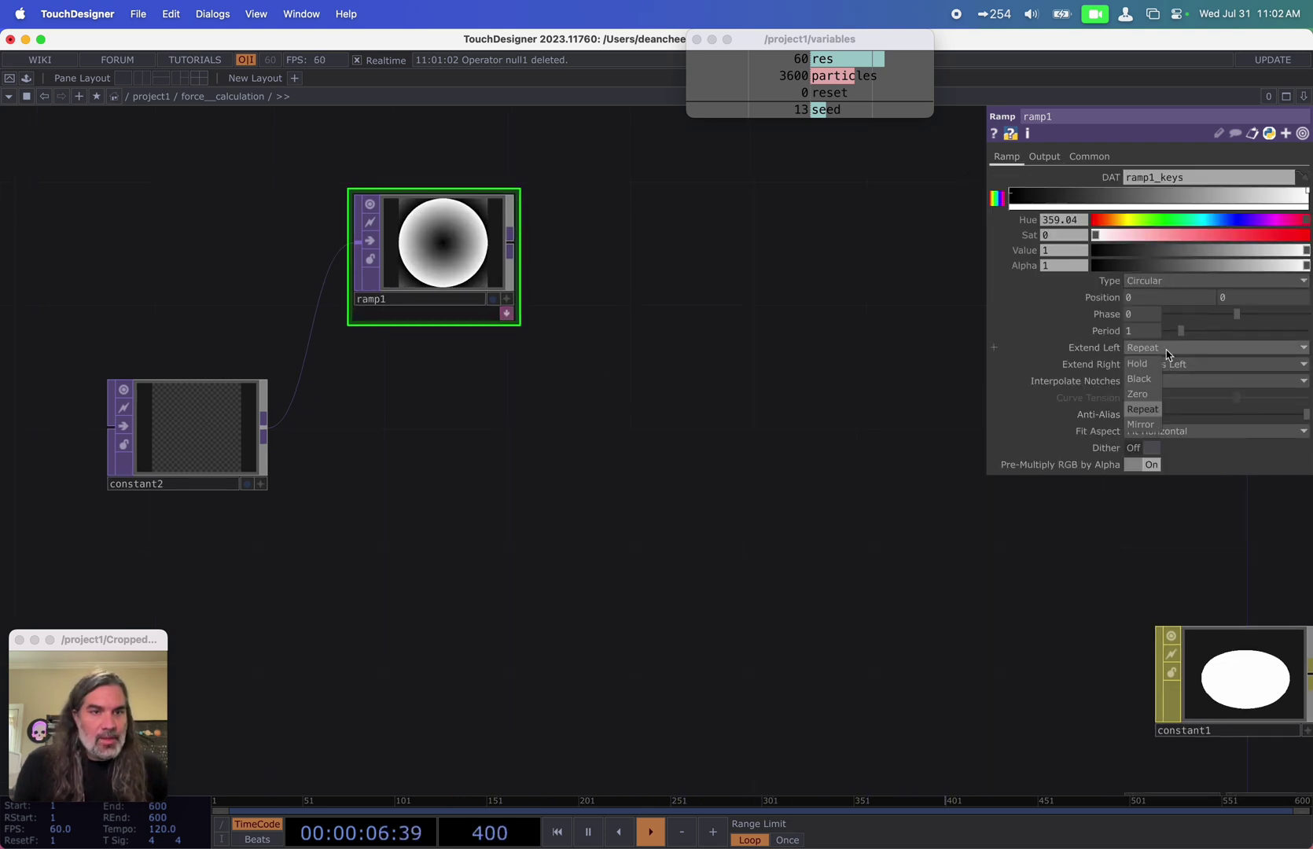
left_click(1166, 350)
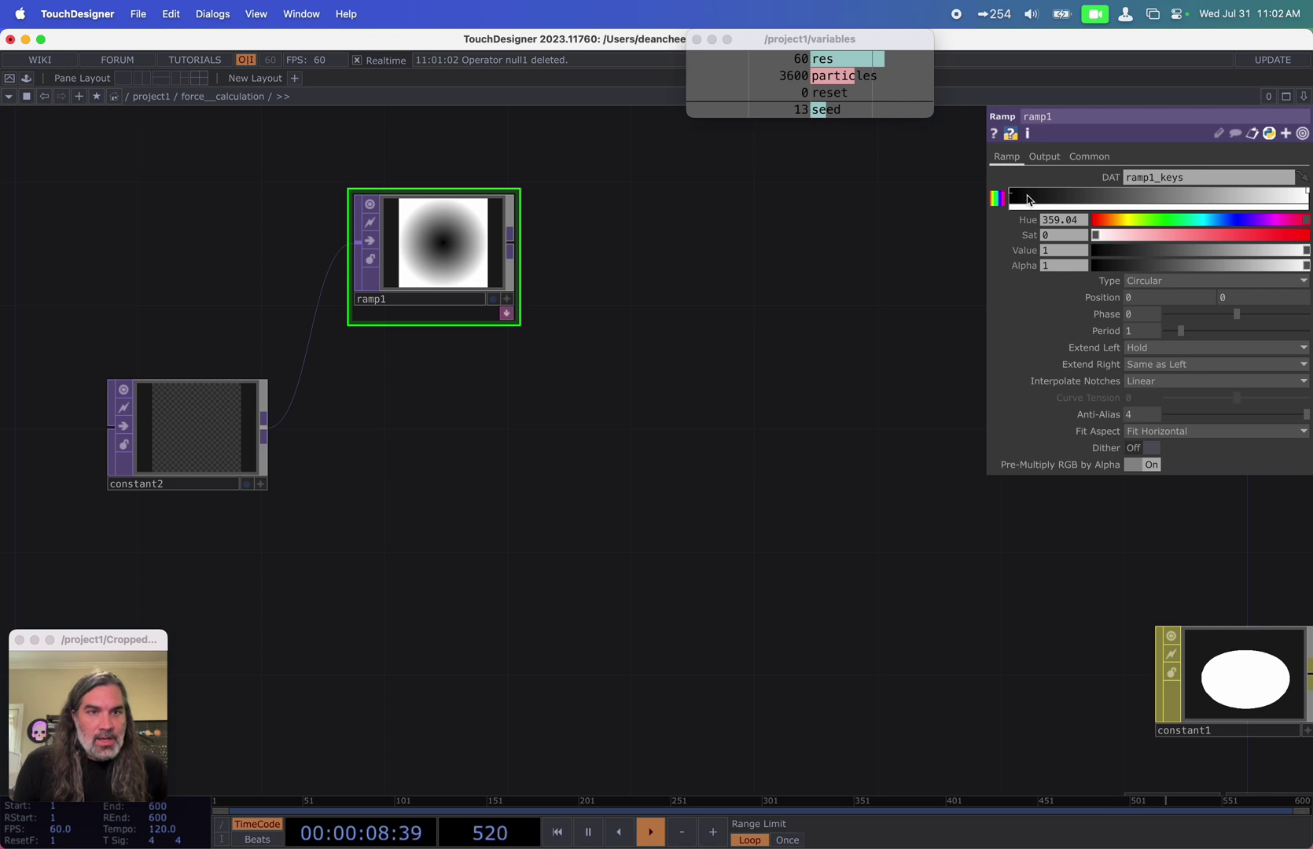
Step: Reverse ramp1's gradient so it runs from white at the centre to black at the outer edge
left_click_drag(1014, 198, 1309, 197)
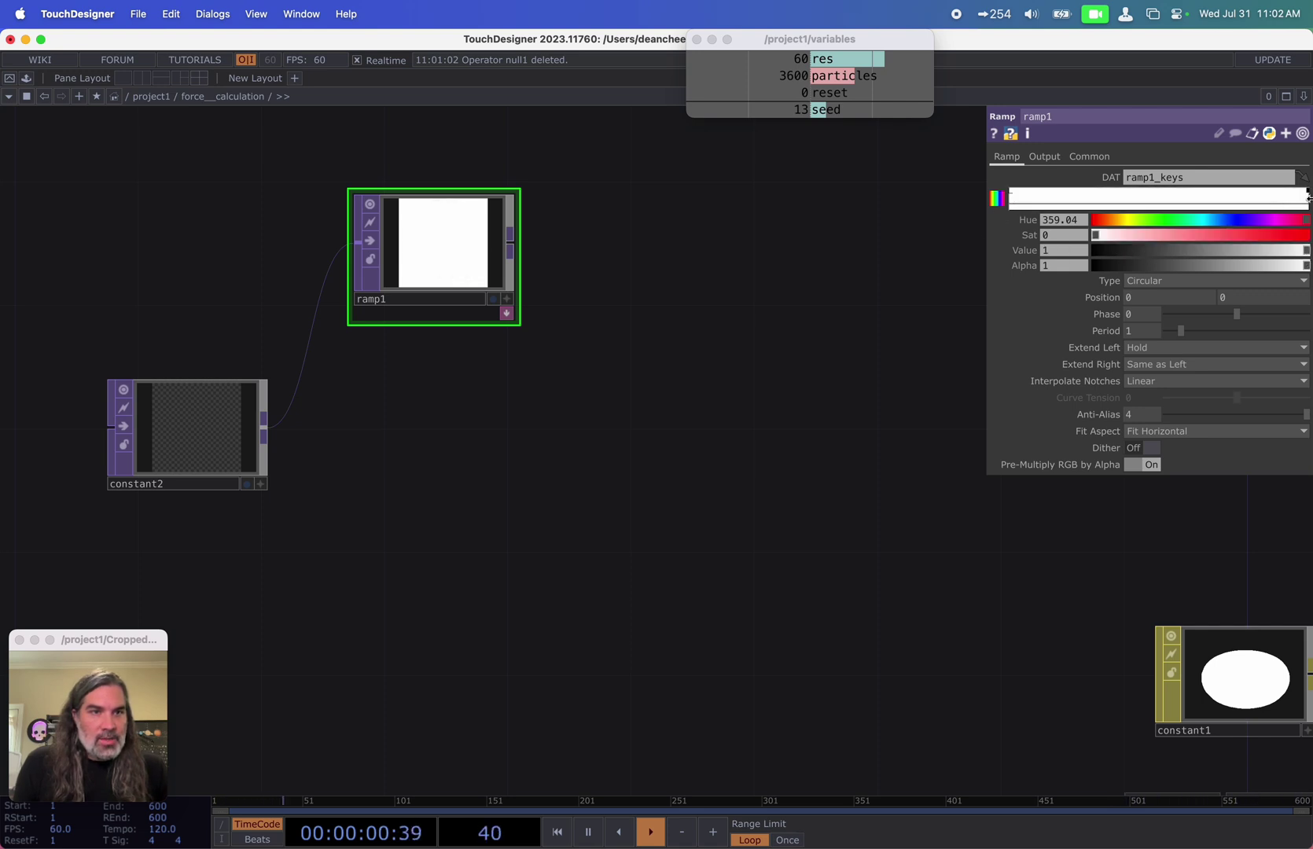
left_click_drag(1259, 248, 1068, 261)
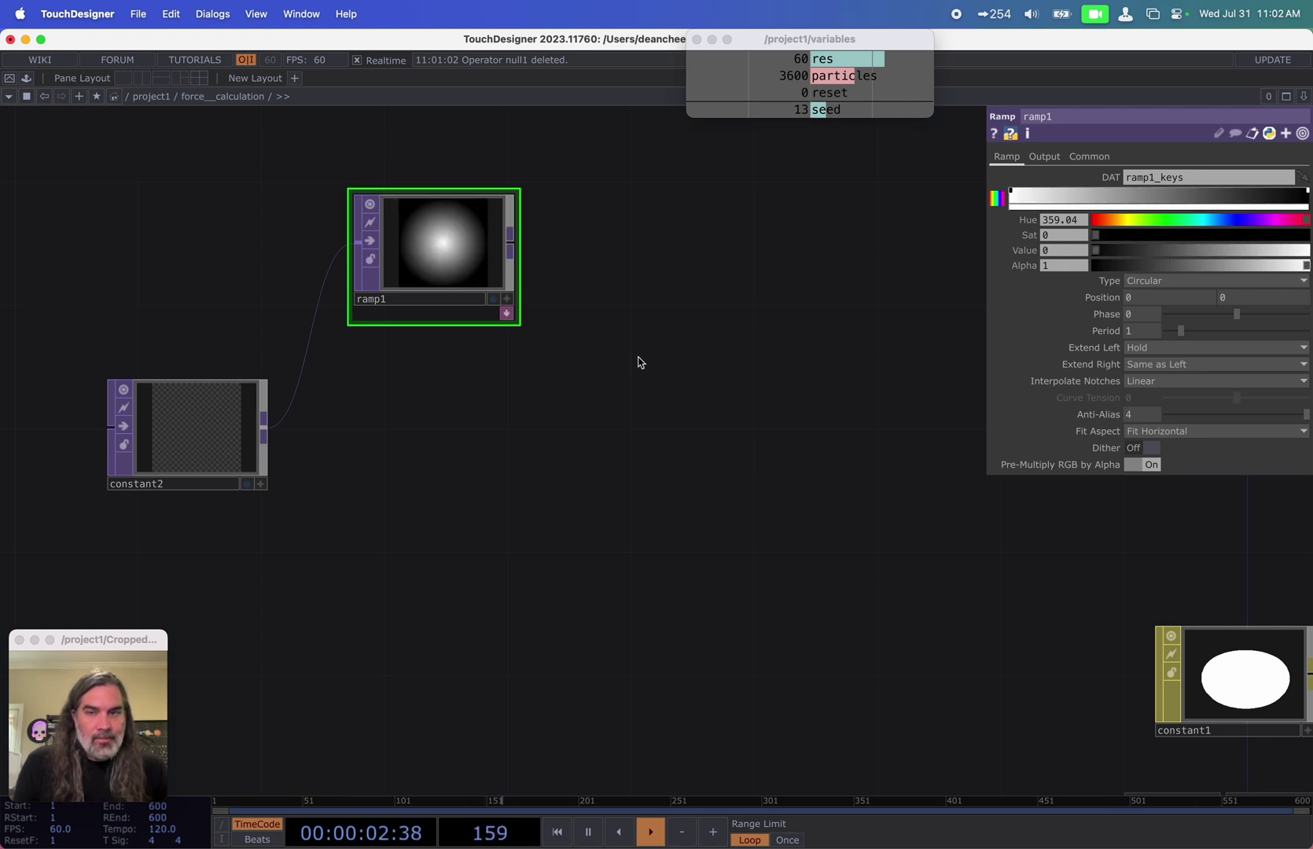
scroll(491, 374, "up", 3)
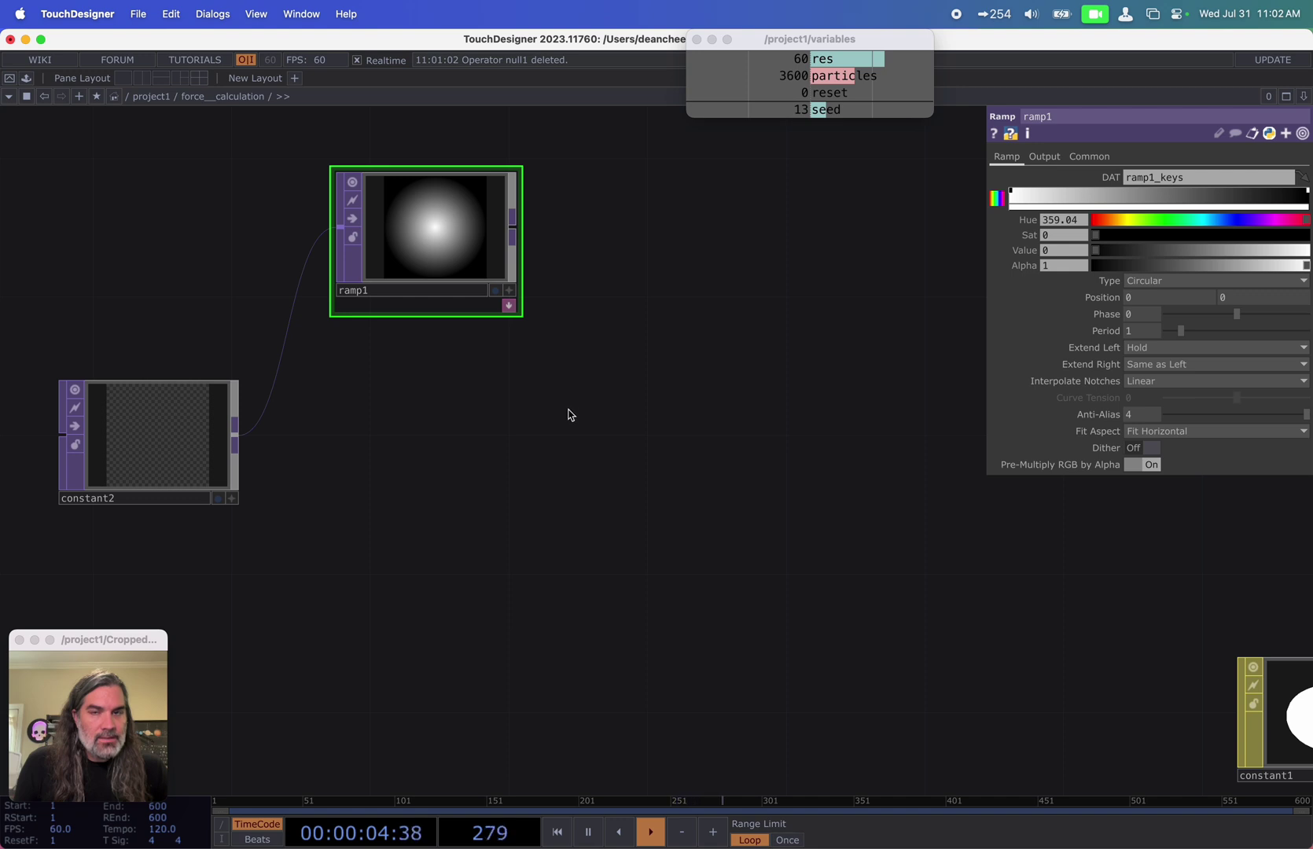
left_click_drag(570, 415, 627, 382)
Step: Set ramp1's pixel format to 32-bit float (Mono)
left_click(311, 378)
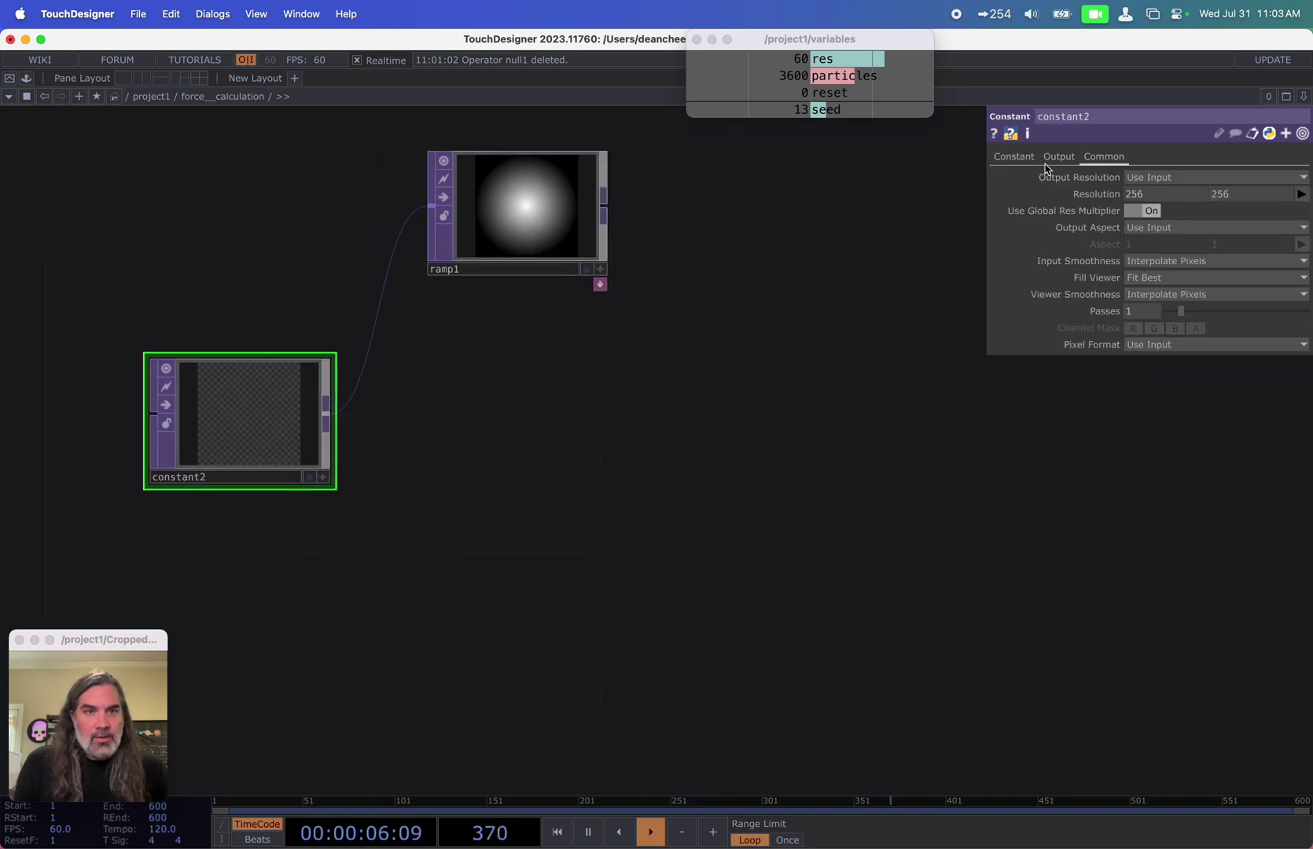
left_click(572, 206)
left_click(1090, 157)
left_click(1172, 346)
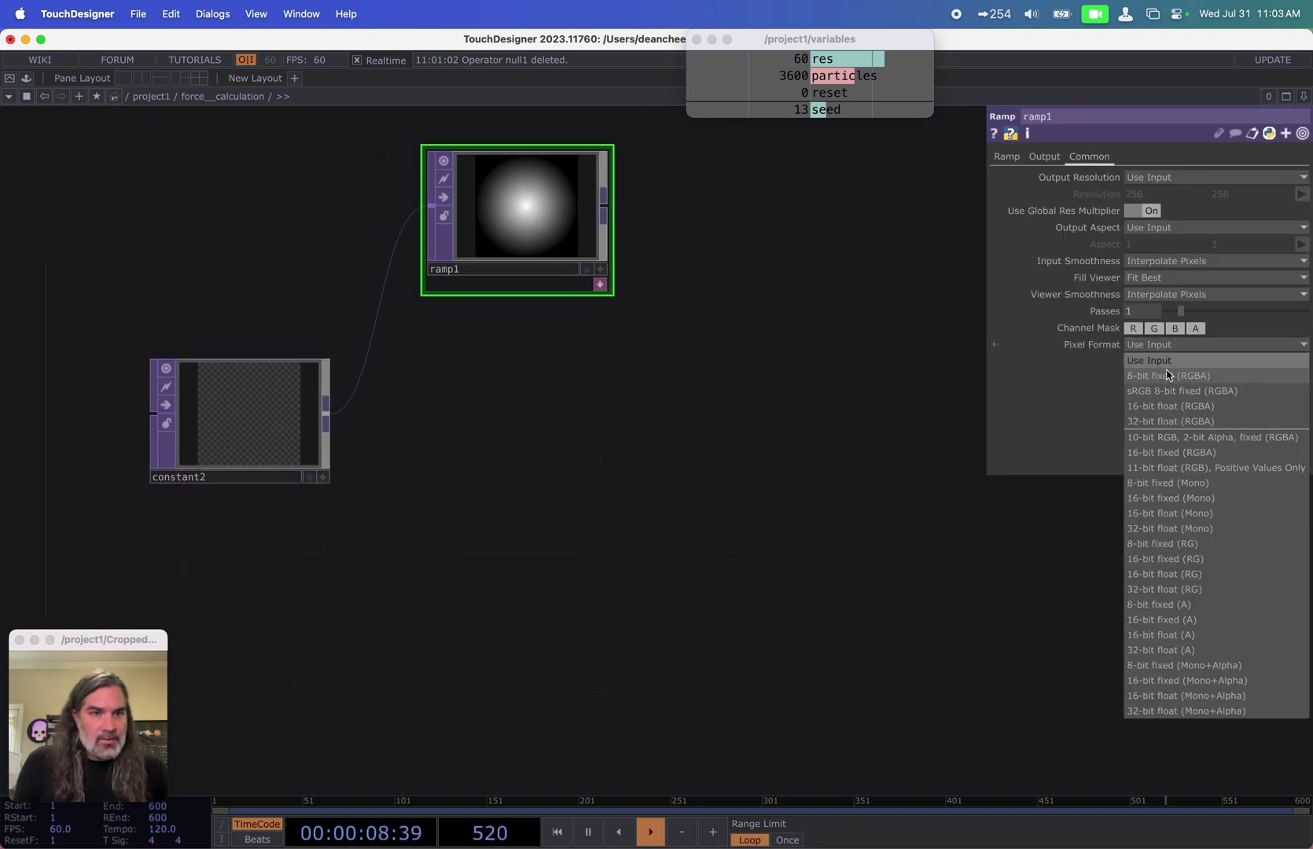
left_click(1177, 529)
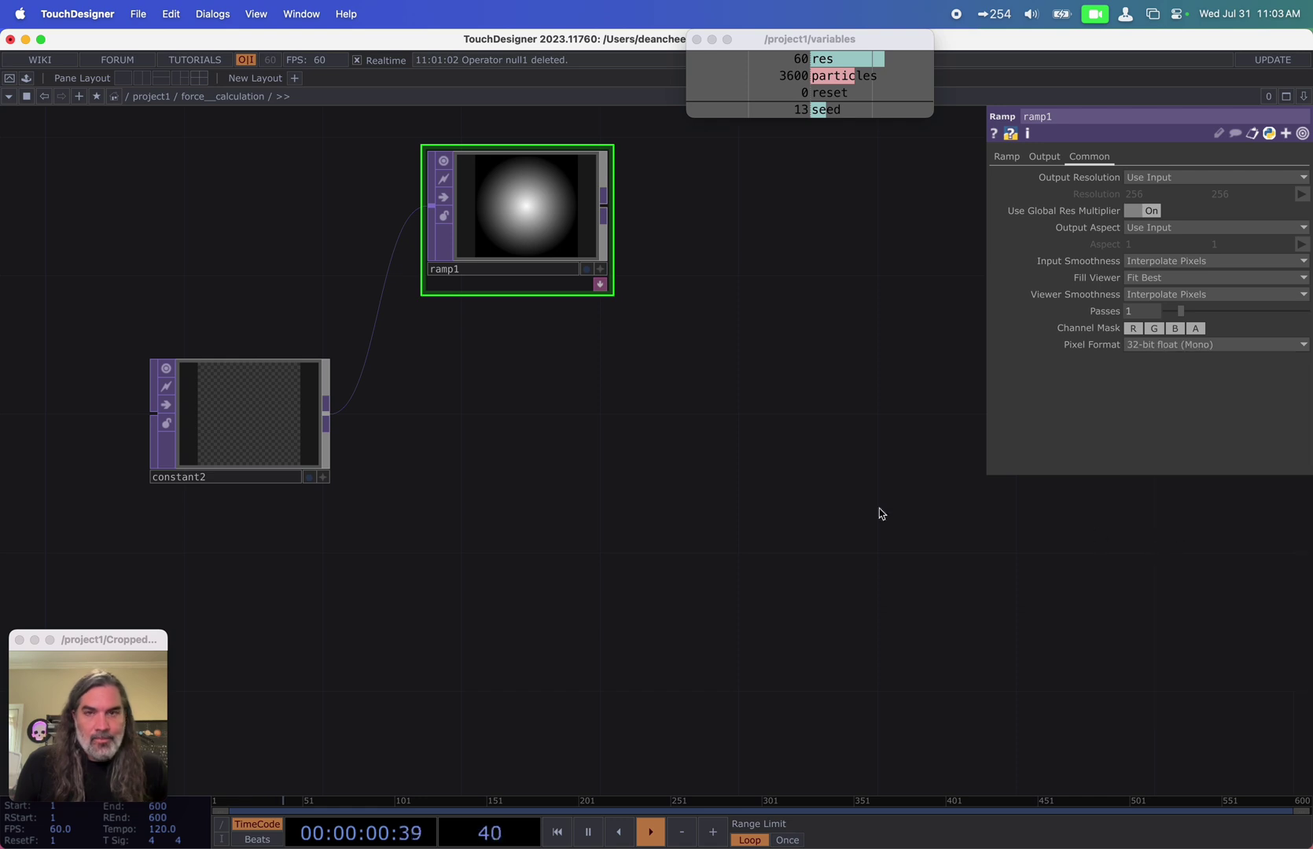
Step: Add a second Ramp TOP fed by constant2 and align it directly below ramp1
key("Tab")
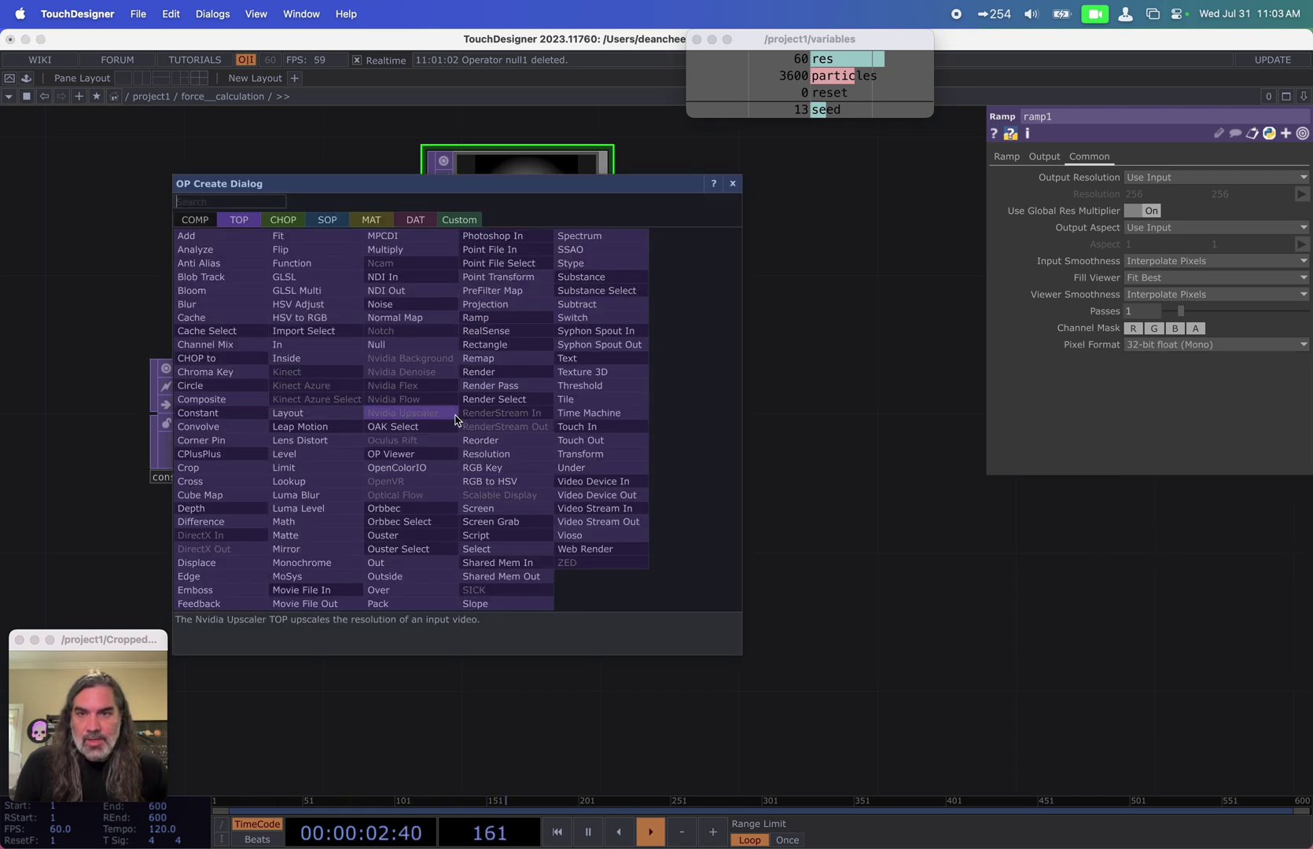
type("ra")
left_click(488, 318)
left_click(482, 417)
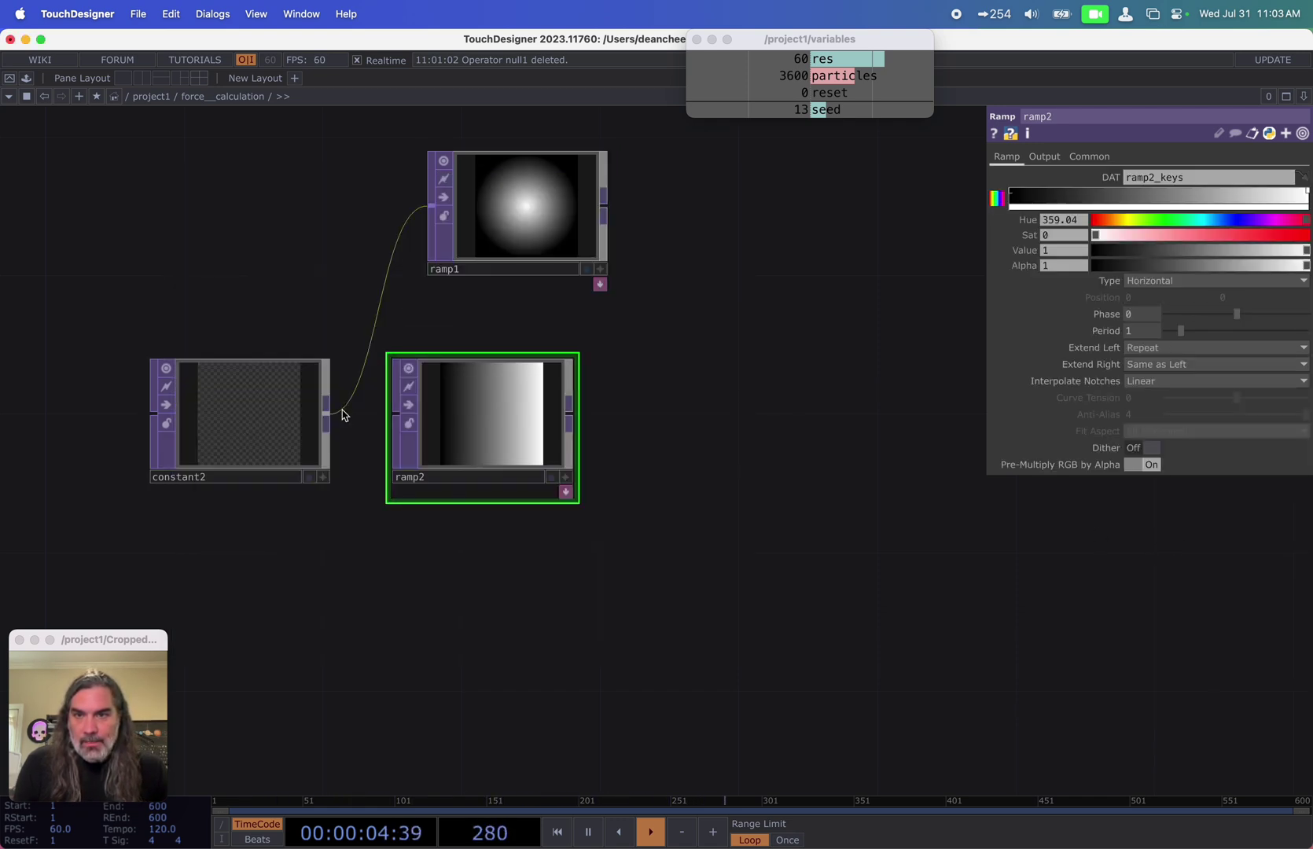
left_click_drag(385, 425, 328, 412)
left_click_drag(472, 415, 507, 415)
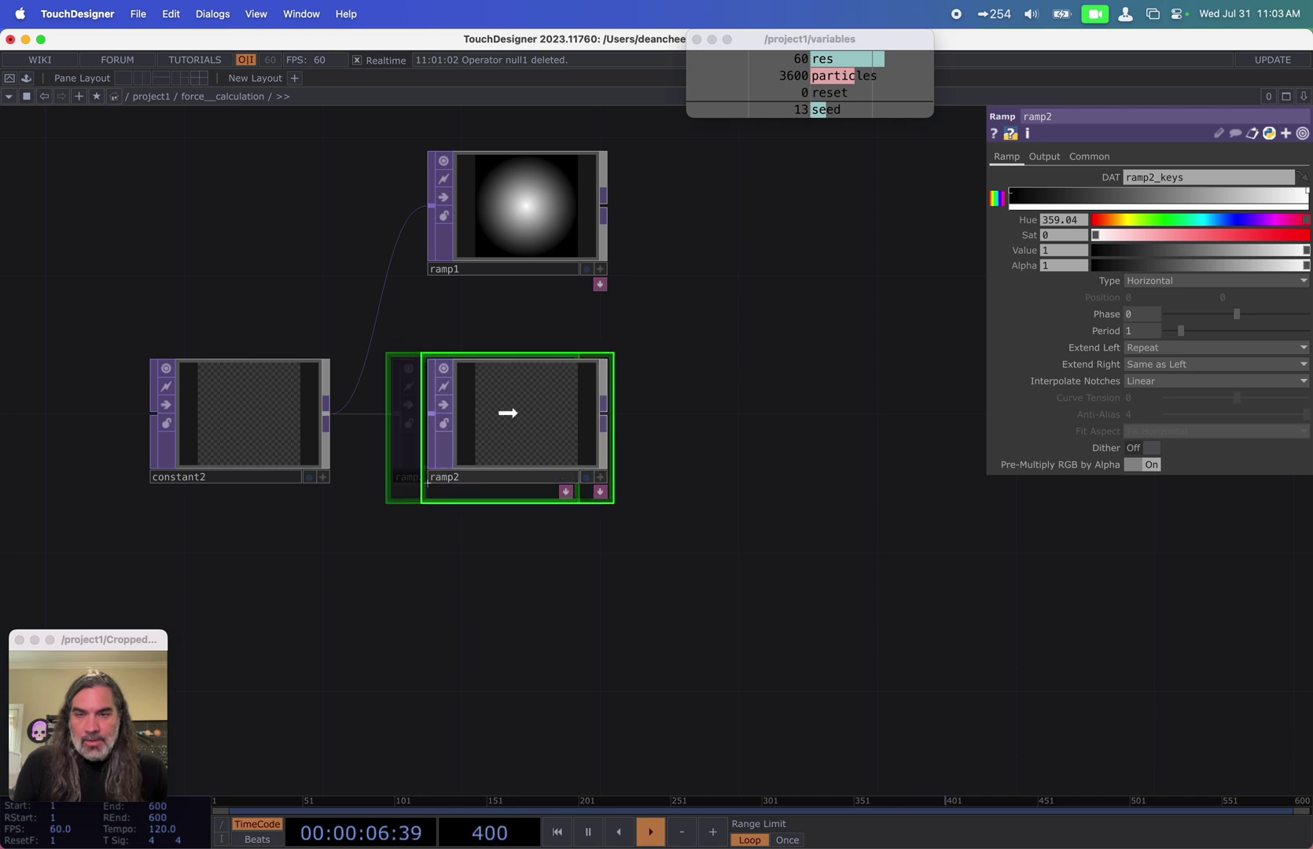
Step: Set ramp2's Combine with Input option to Set Resolution Only
left_click(1062, 160)
left_click(1215, 177)
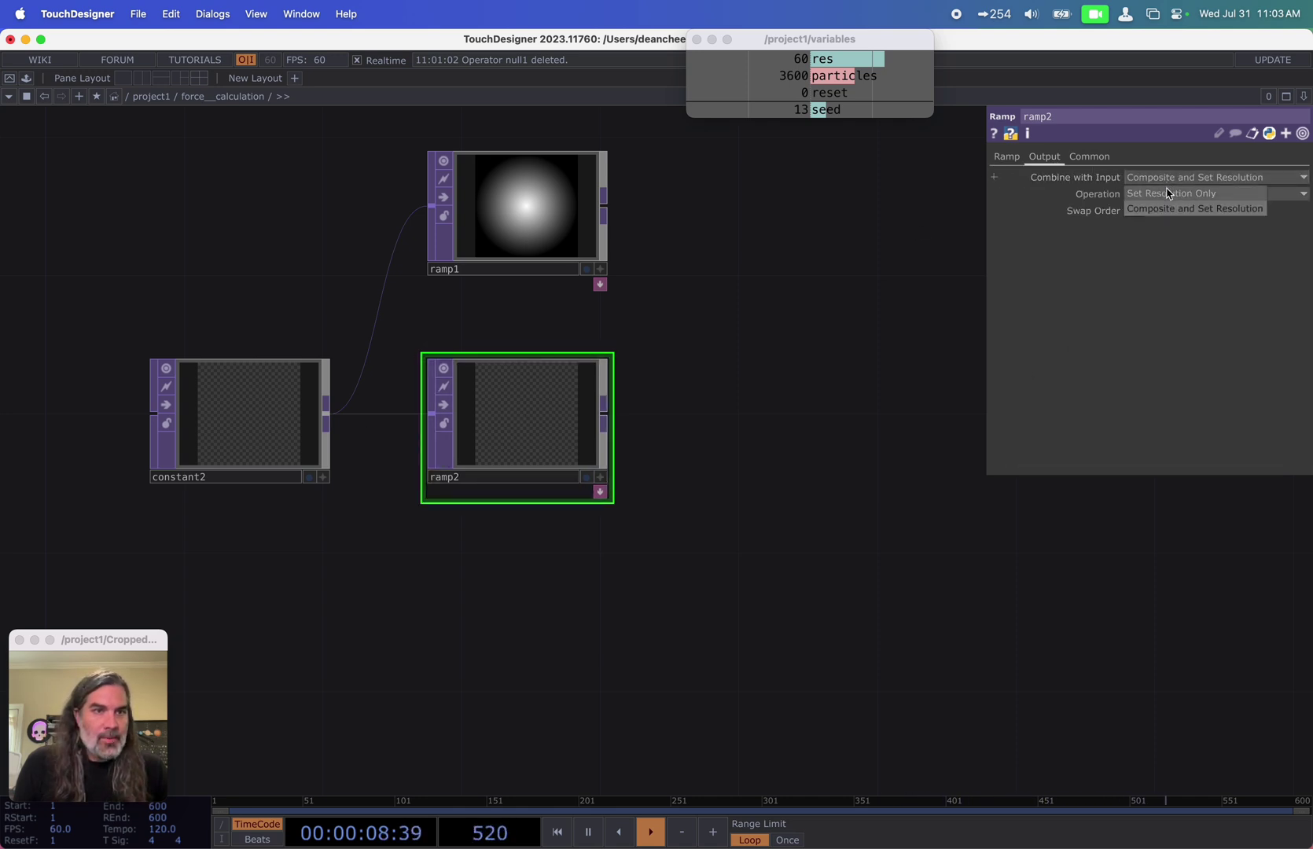
left_click(1172, 192)
scroll(725, 431, "up", 2)
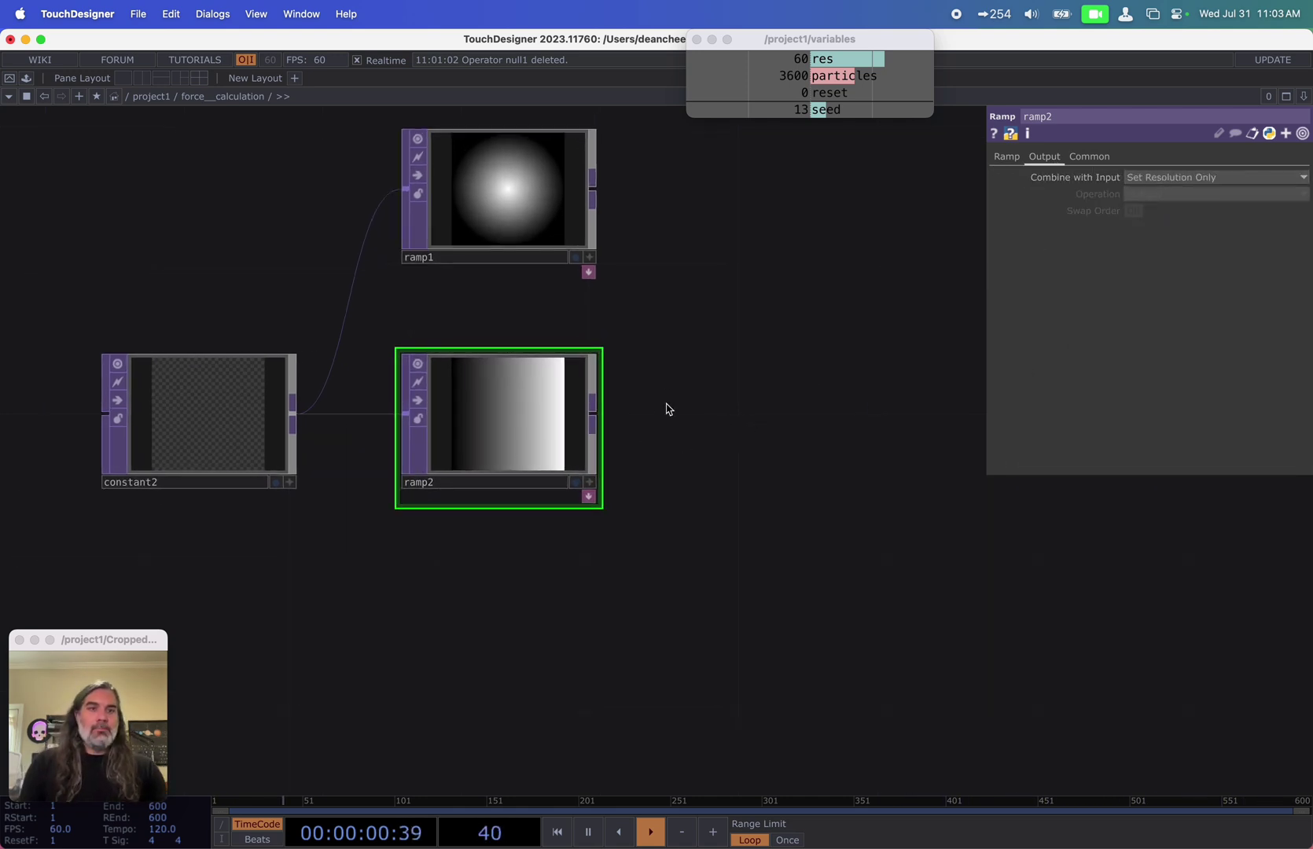
scroll(716, 411, "up", 3)
Step: Set ramp2's ramp type to Radial
left_click(1009, 157)
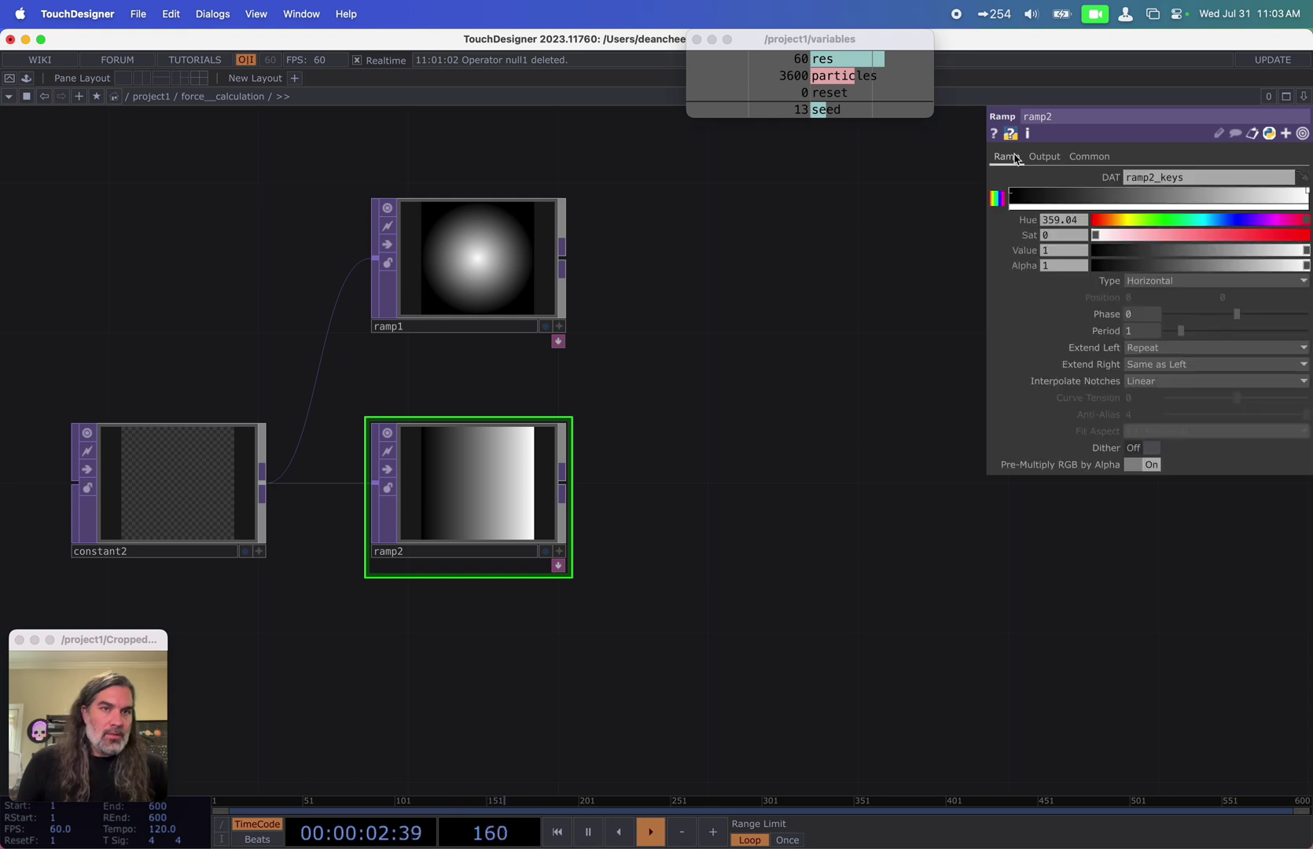
left_click(1215, 281)
left_click(1146, 343)
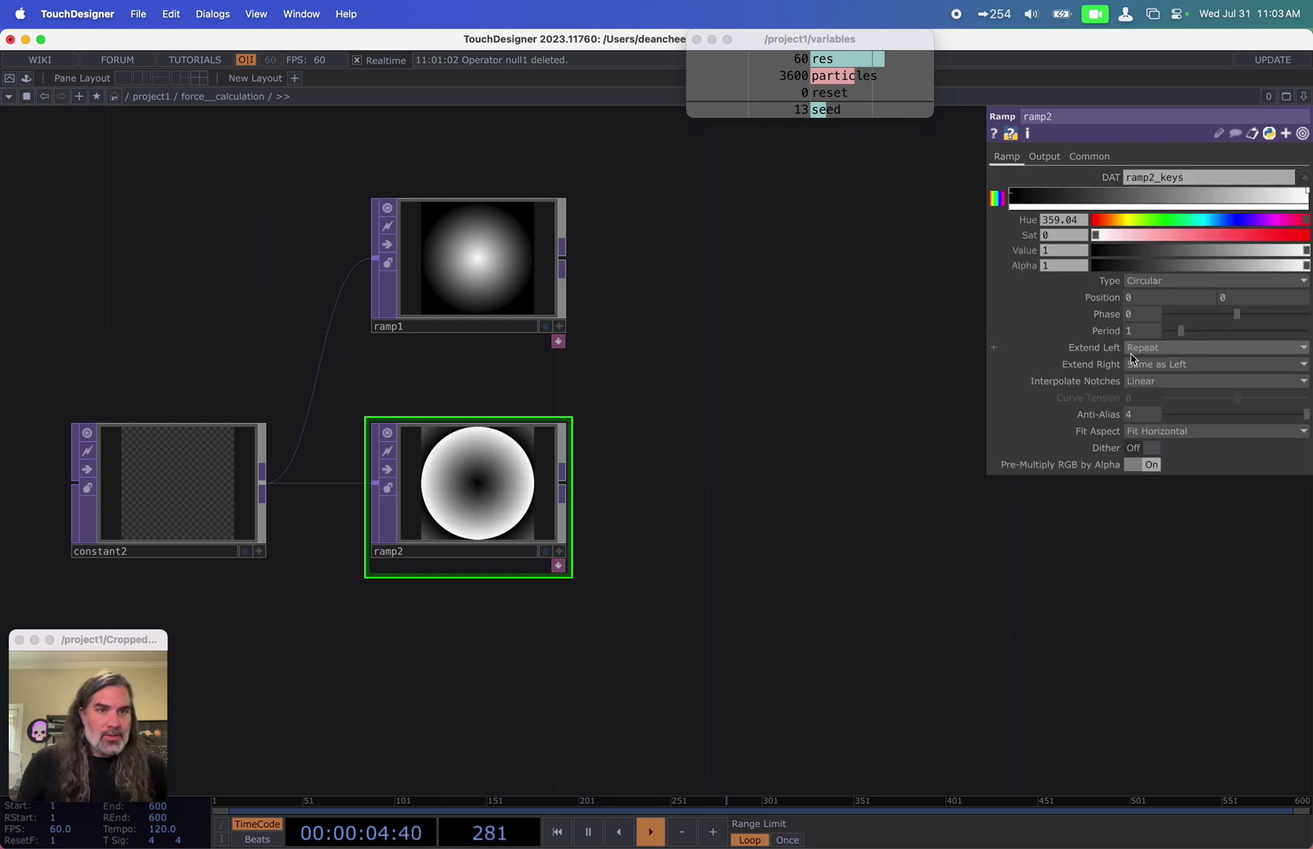
scroll(809, 390, "down", 2)
scroll(809, 390, "down", 1)
left_click(1155, 279)
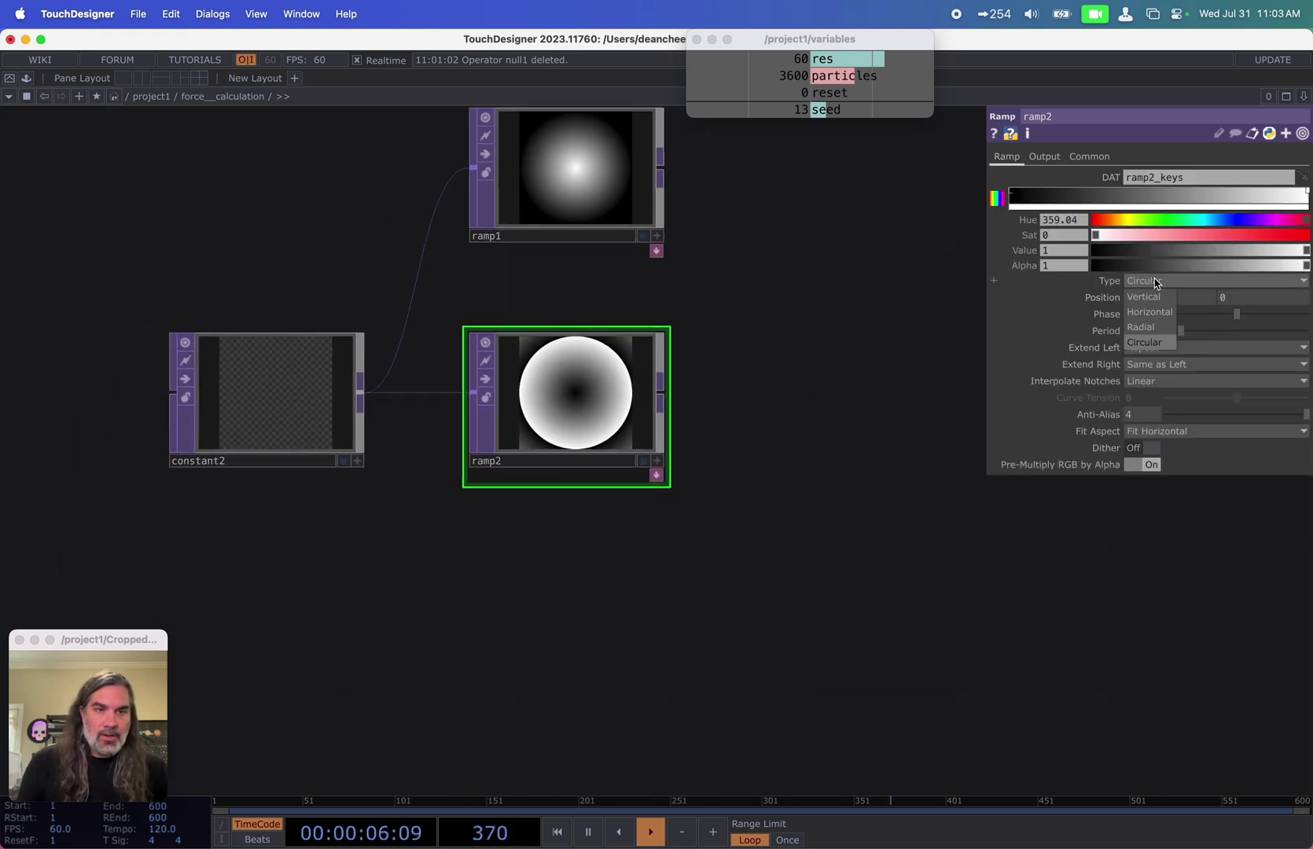
left_click(1148, 328)
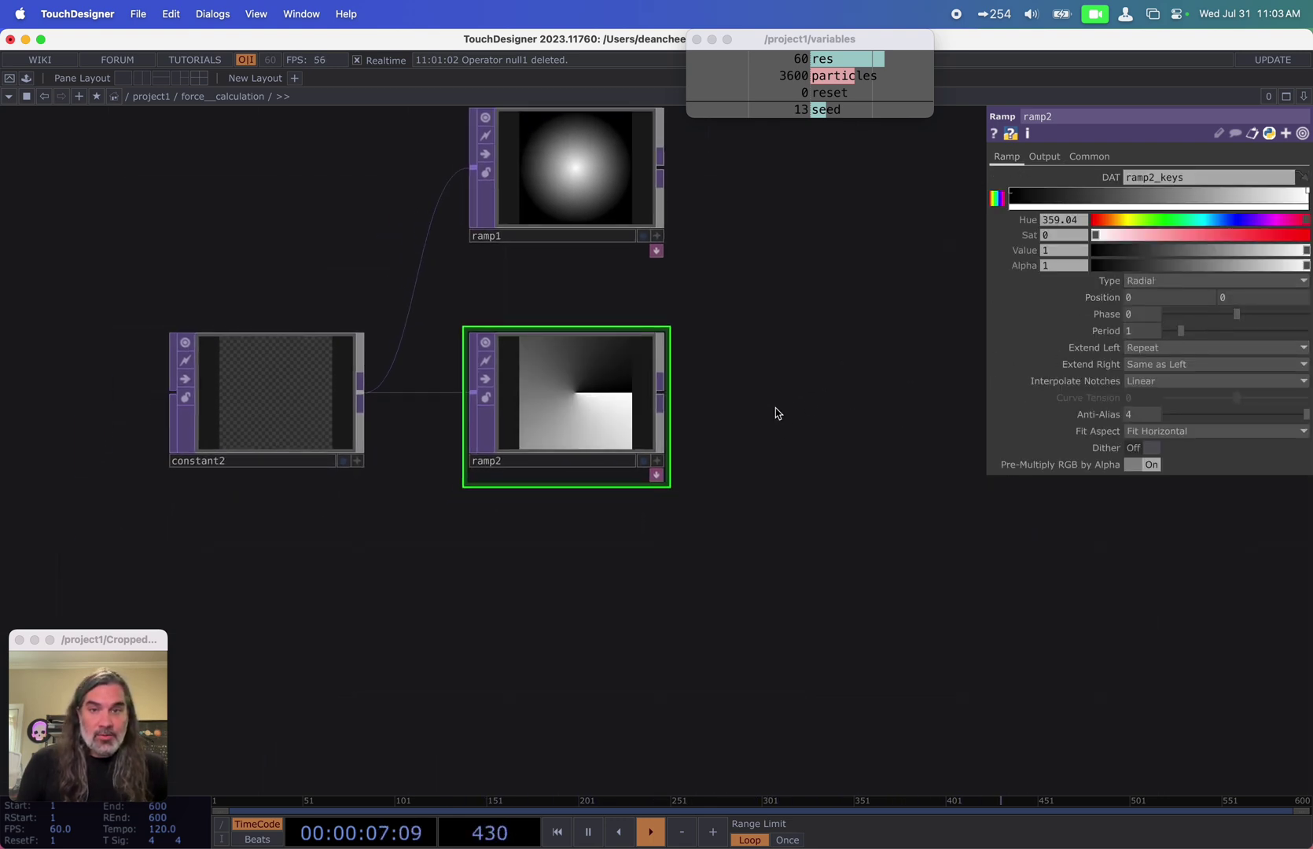
Step: Set ramp2's Extend Left mode to Mirror and its period to 0.5
left_click(1175, 348)
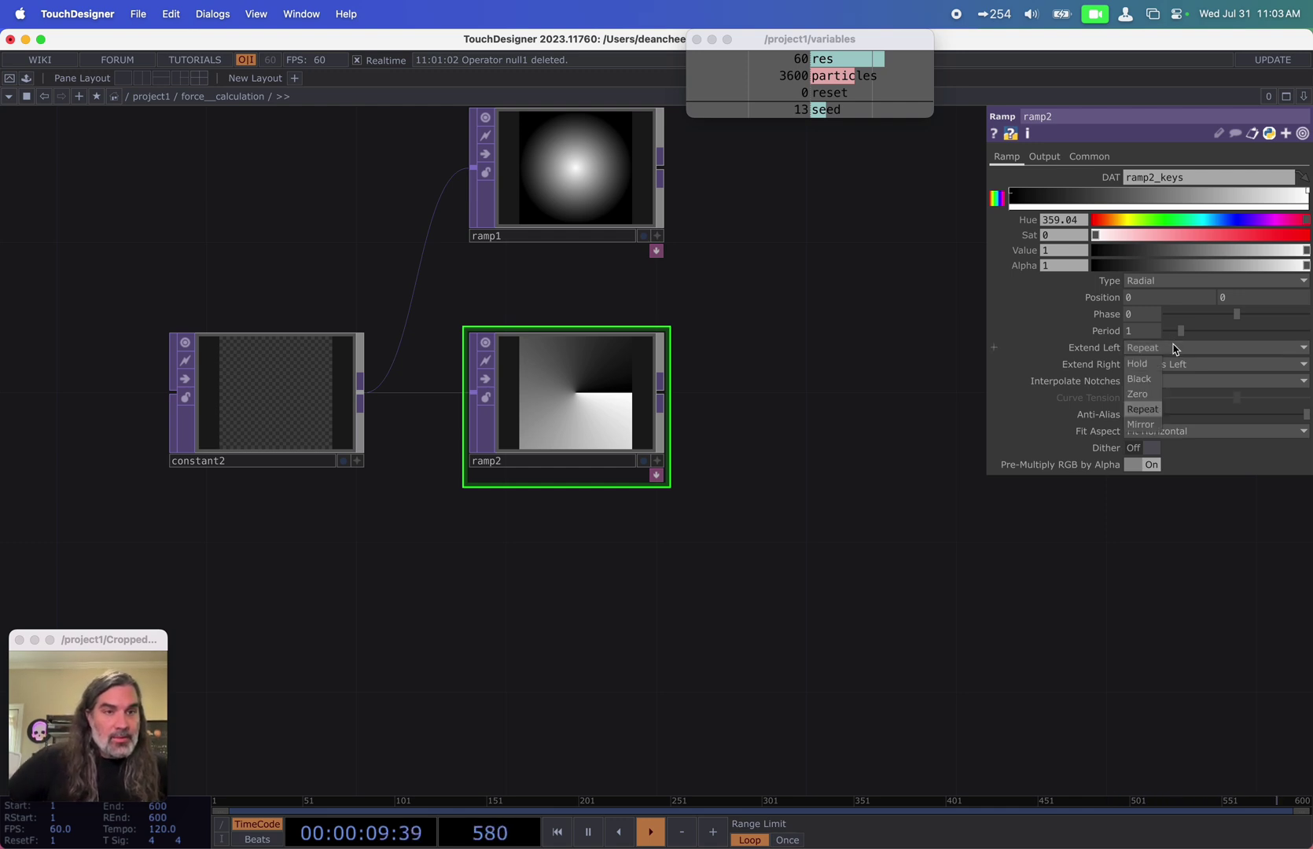
left_click(1153, 426)
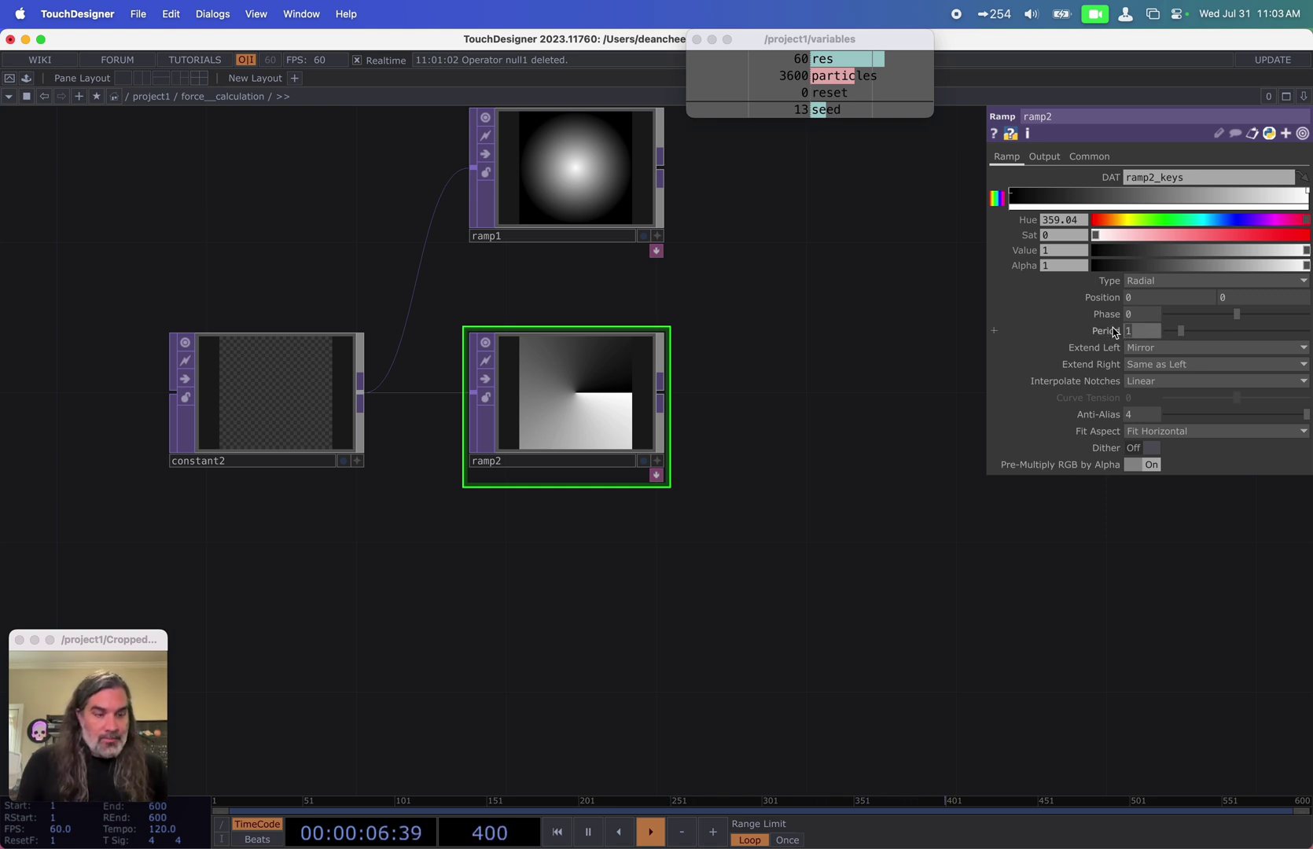
key("Return")
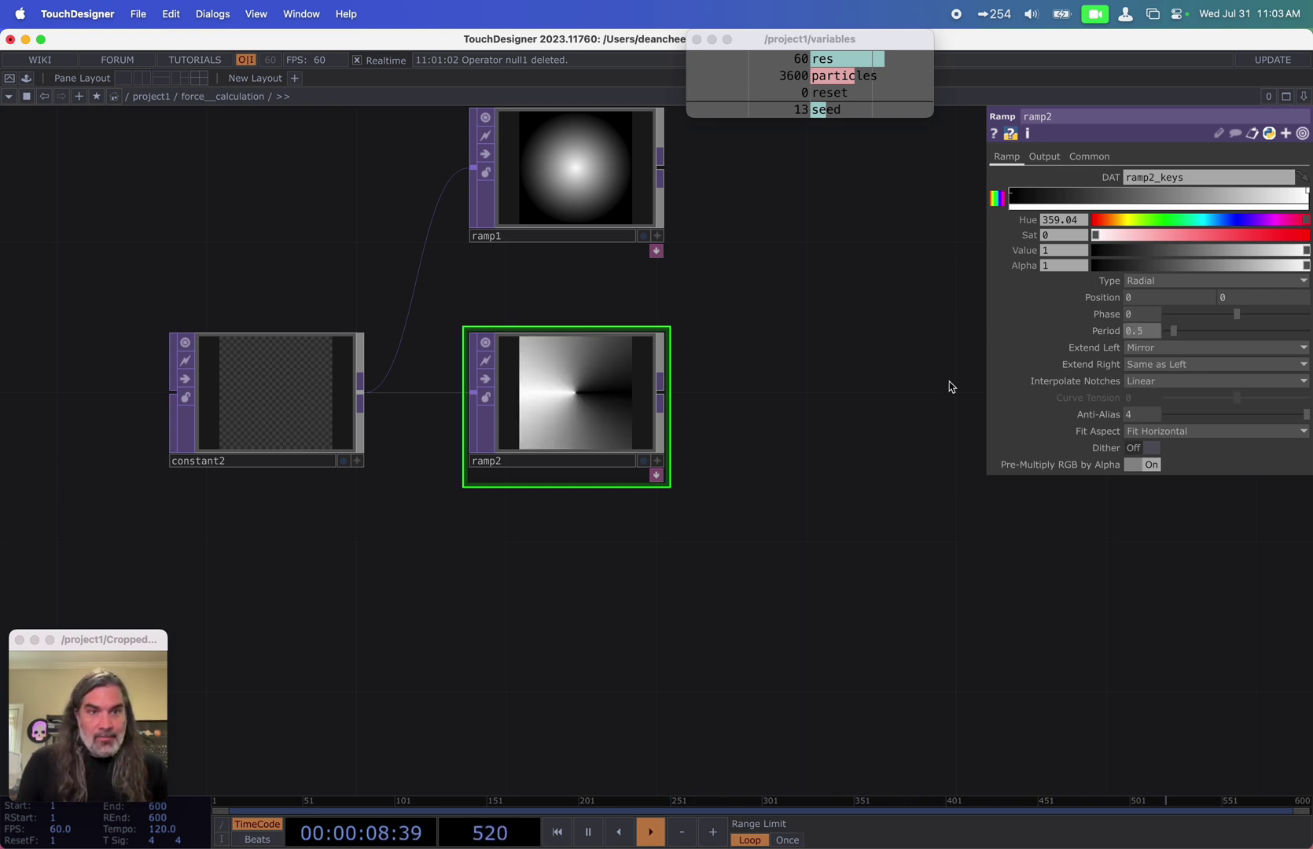
Step: Expose the ramp2_keys table below ramp2, make it editable, and clear the g and b values in row 2
scroll(950, 385, "right", 2)
left_click(630, 473)
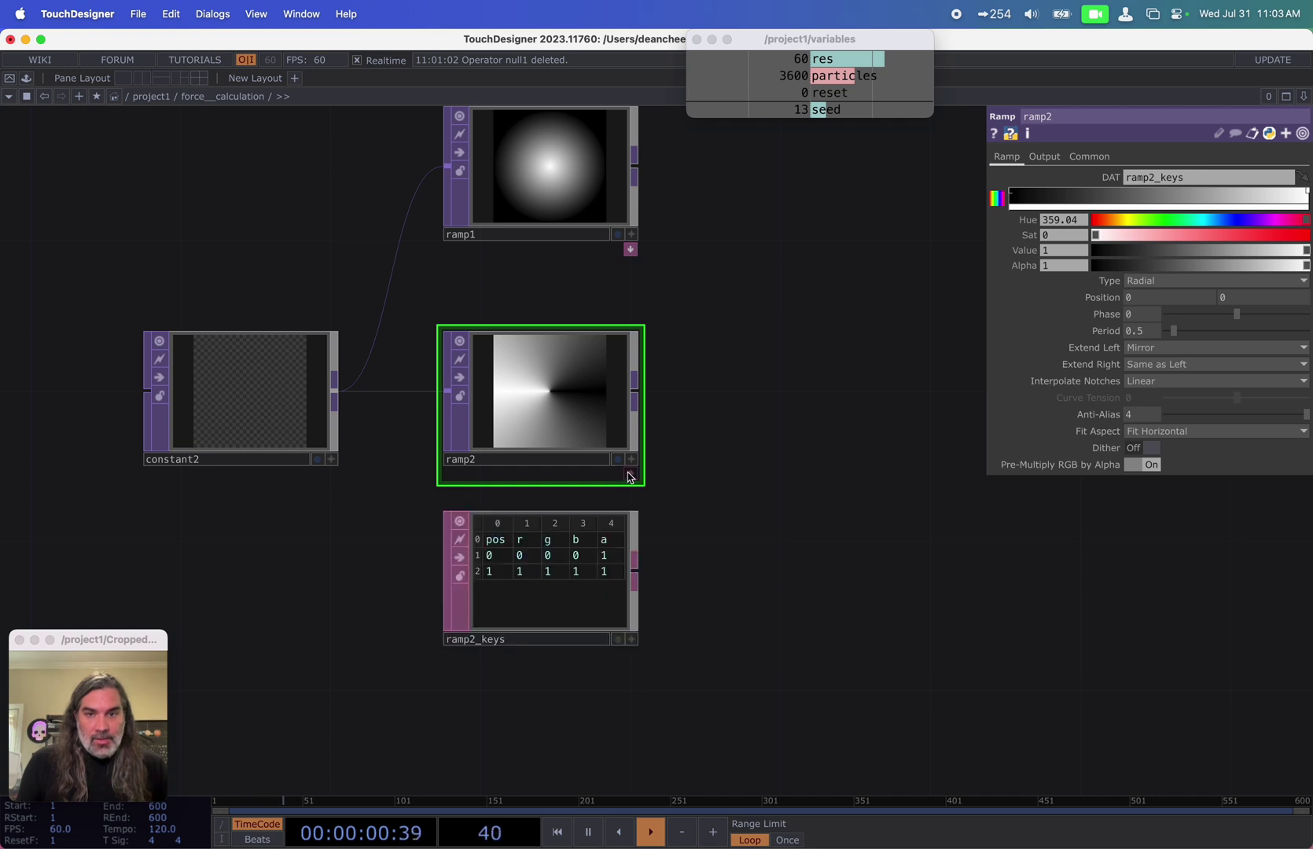
scroll(673, 460, "down", 3)
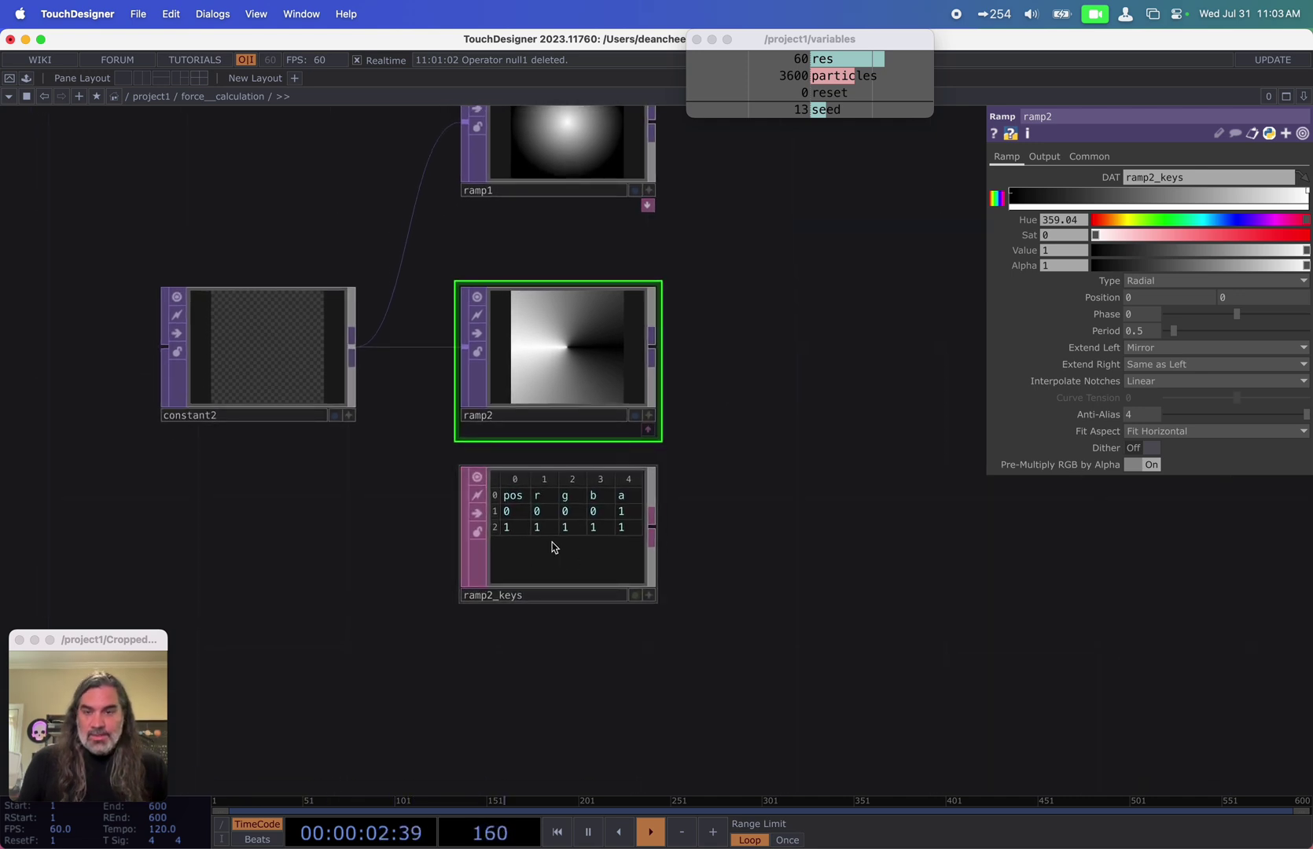
scroll(555, 530, "up", 3)
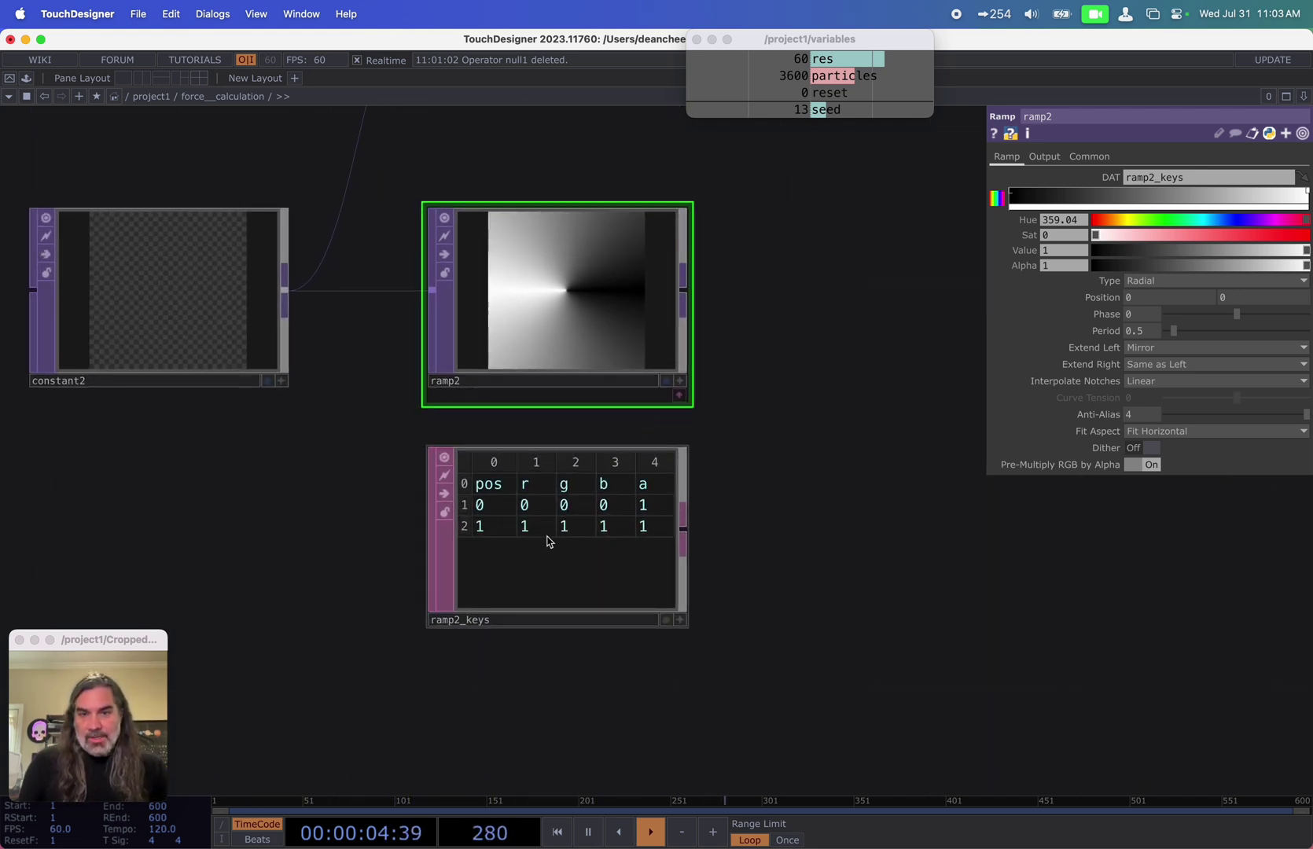
left_click(546, 535)
key("a")
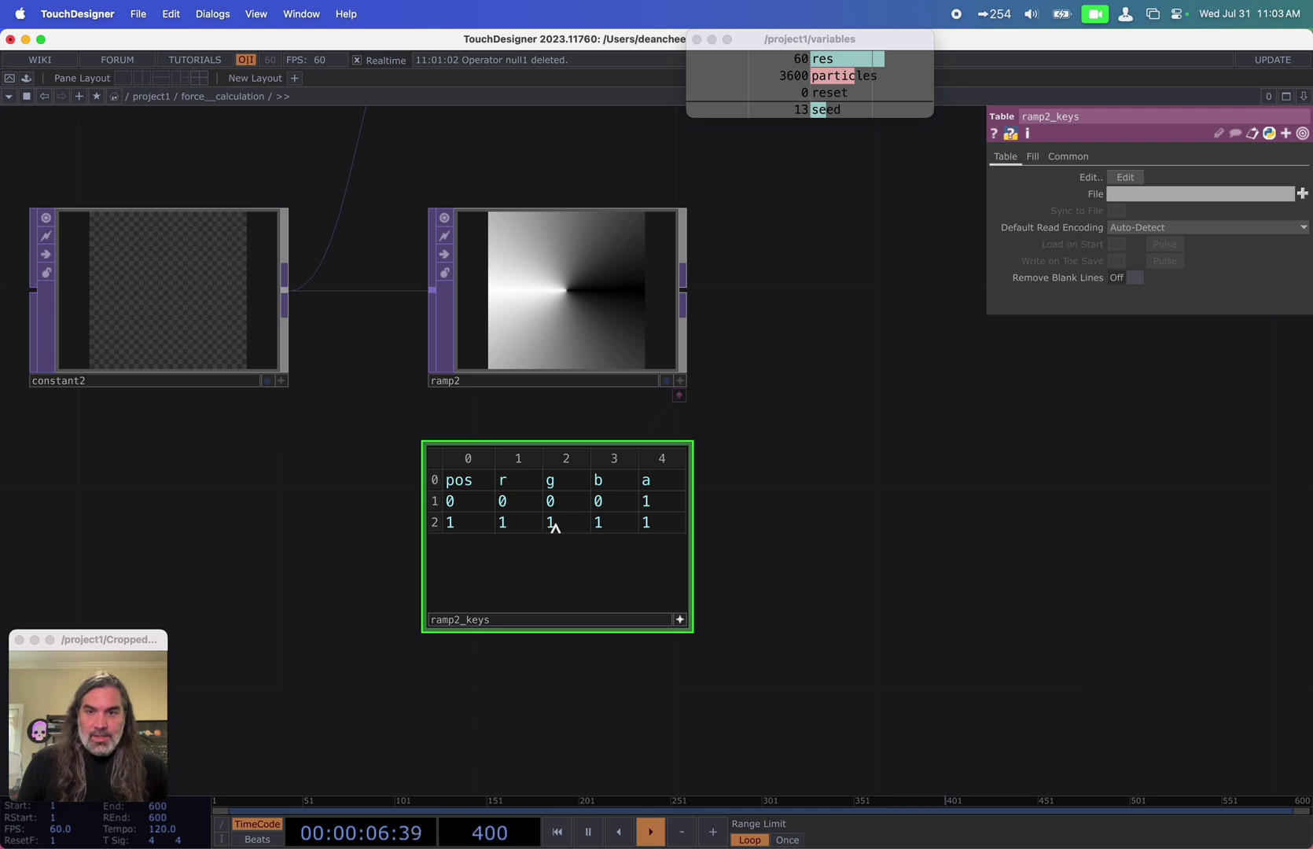
left_click(548, 526)
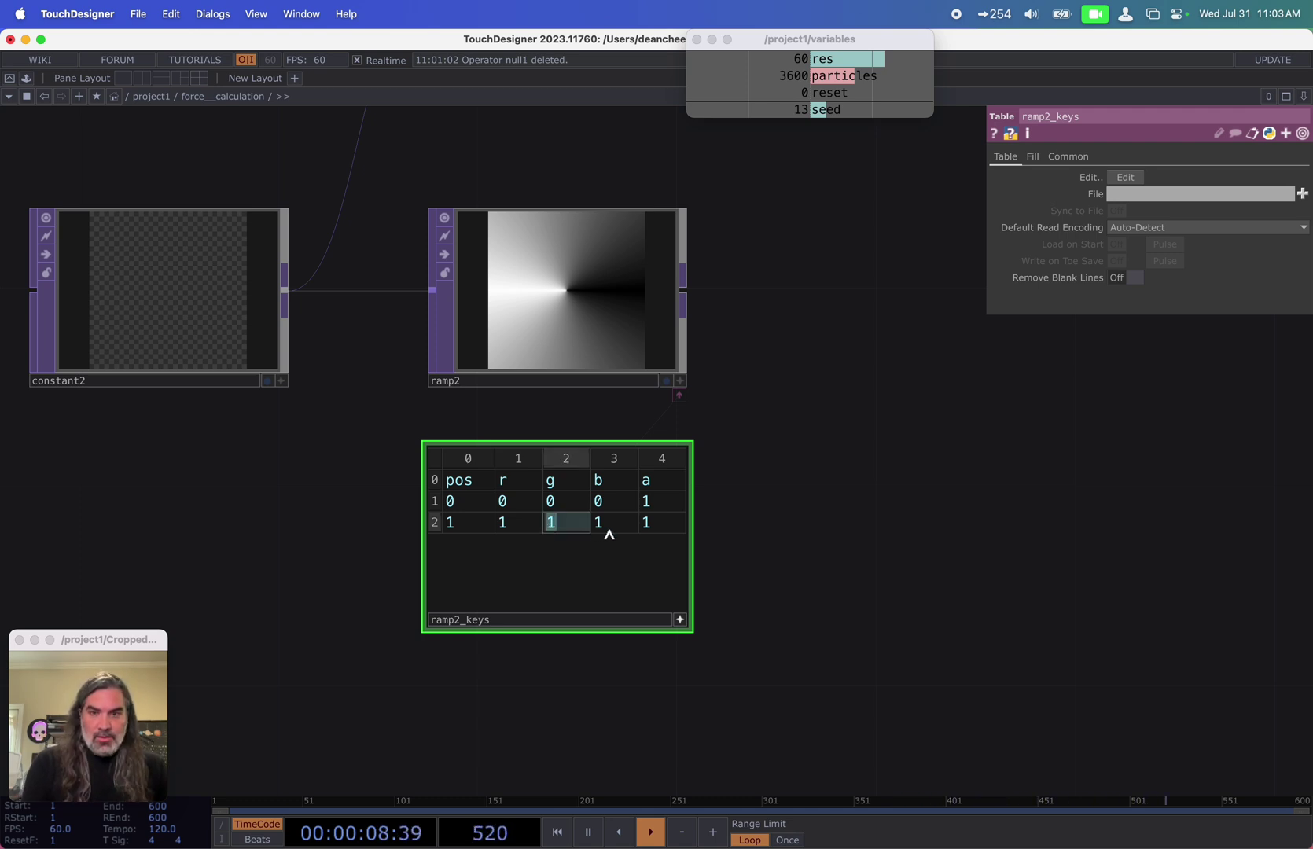
key("BackSpace")
key("Tab")
key("BackSpace")
key("Return")
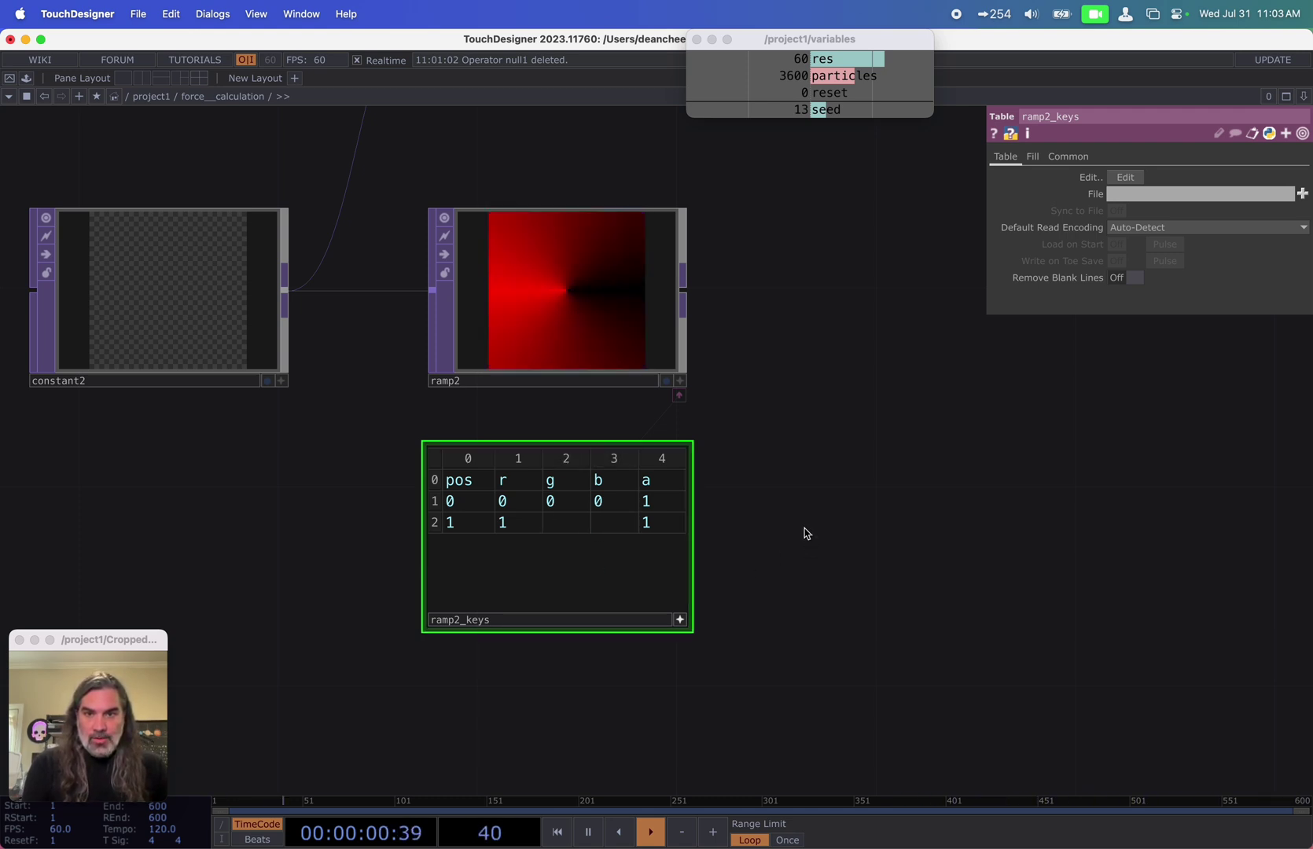
Step: Try a period of 2 and a shifted phase on ramp2, undoing each change
left_click(604, 301)
left_click_drag(761, 317, 802, 382)
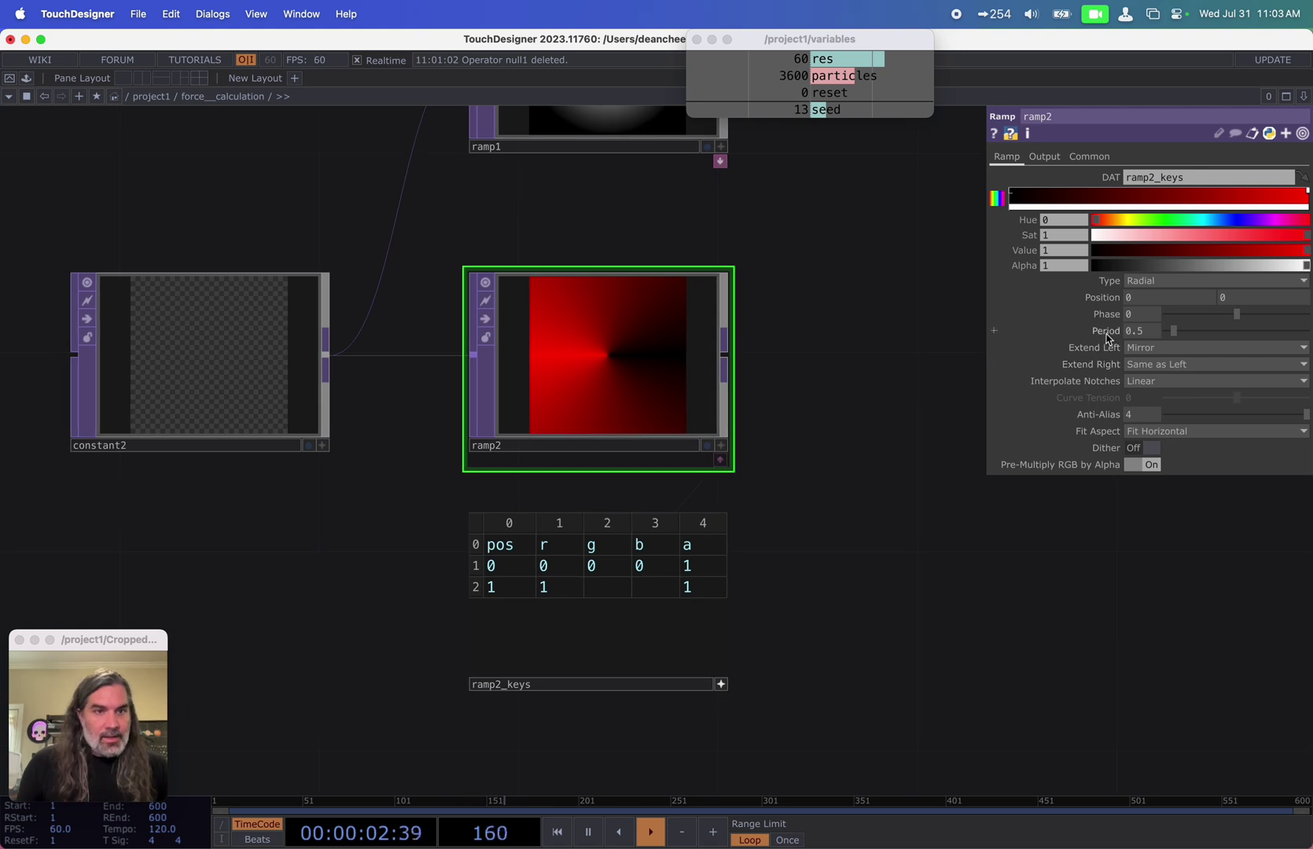
left_click(1163, 331)
type("2")
key("Return")
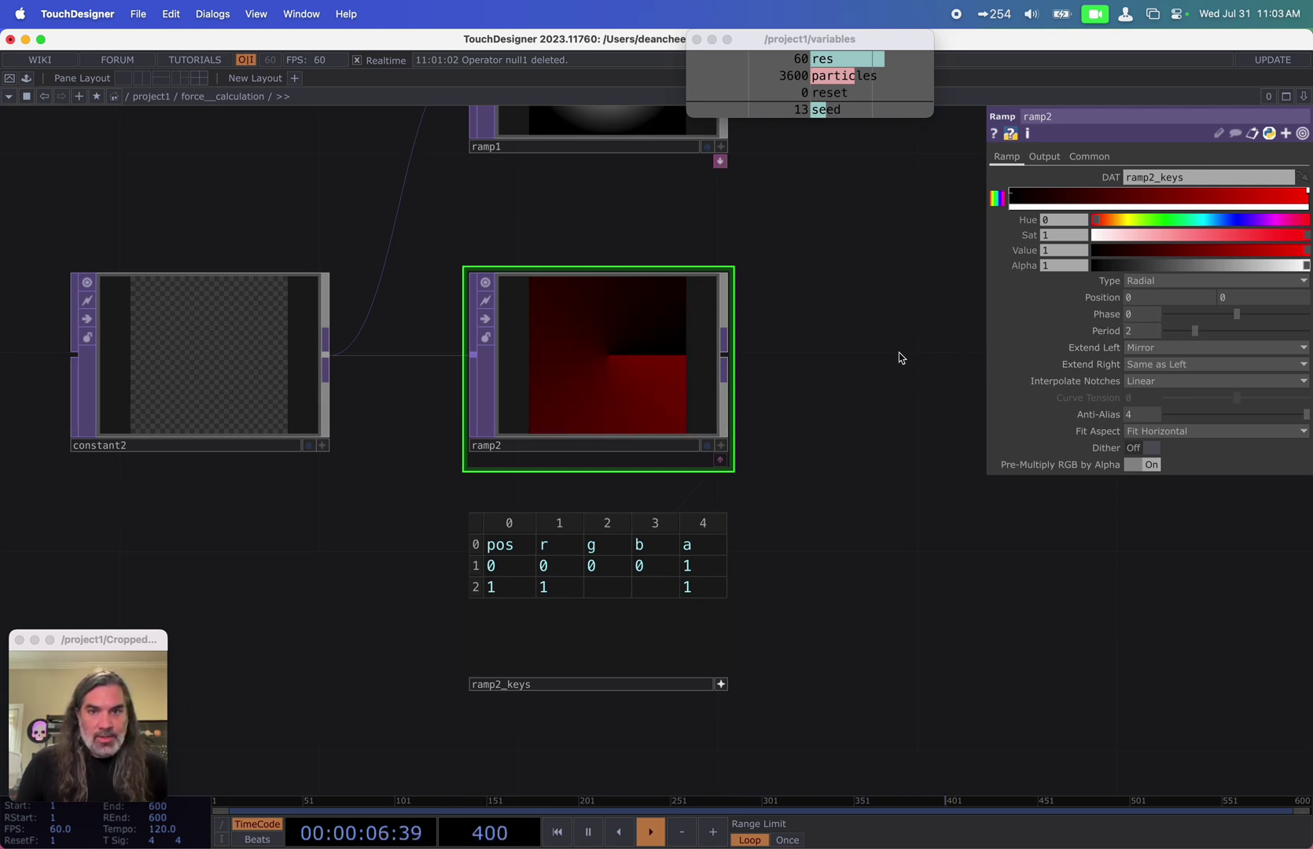
key("super+z")
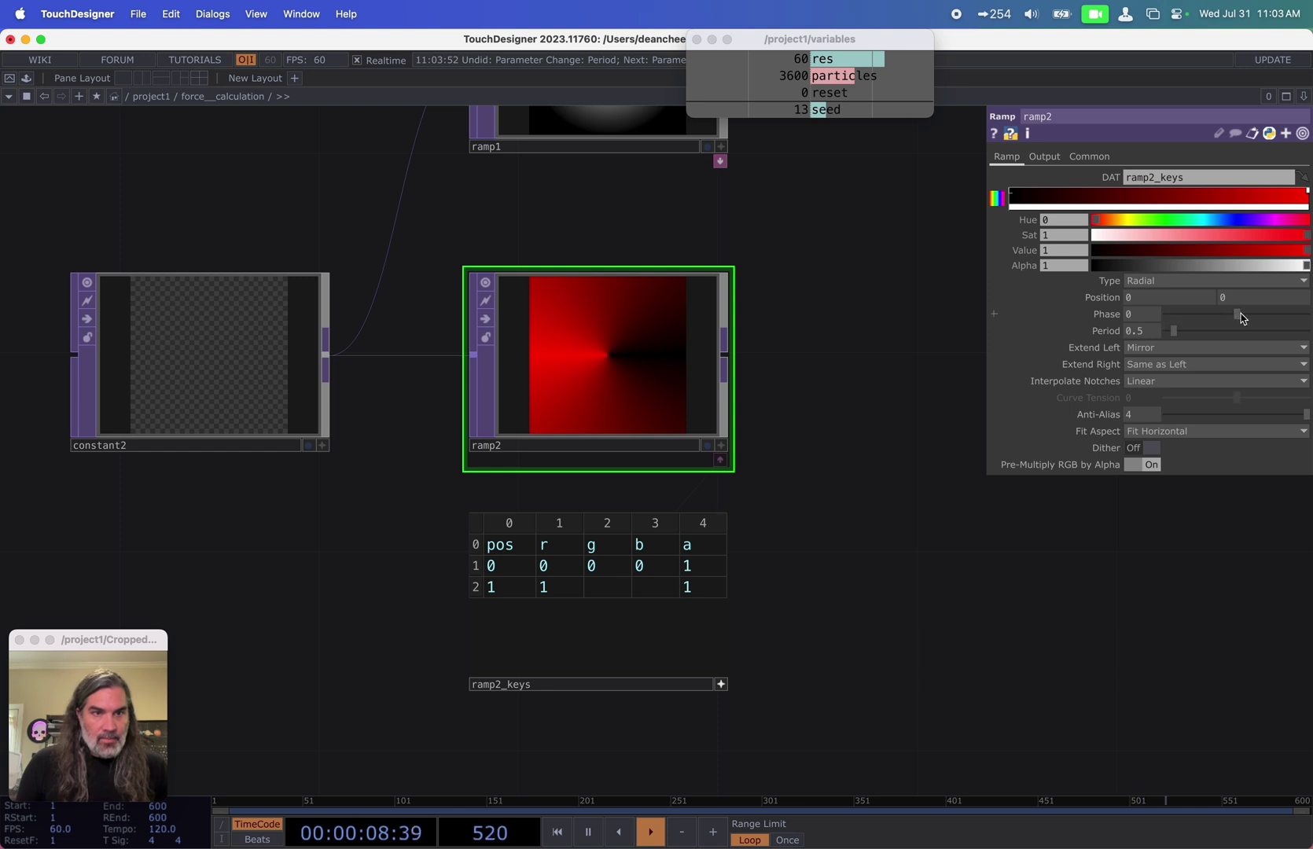
left_click_drag(1242, 318, 1215, 318)
key("super+z")
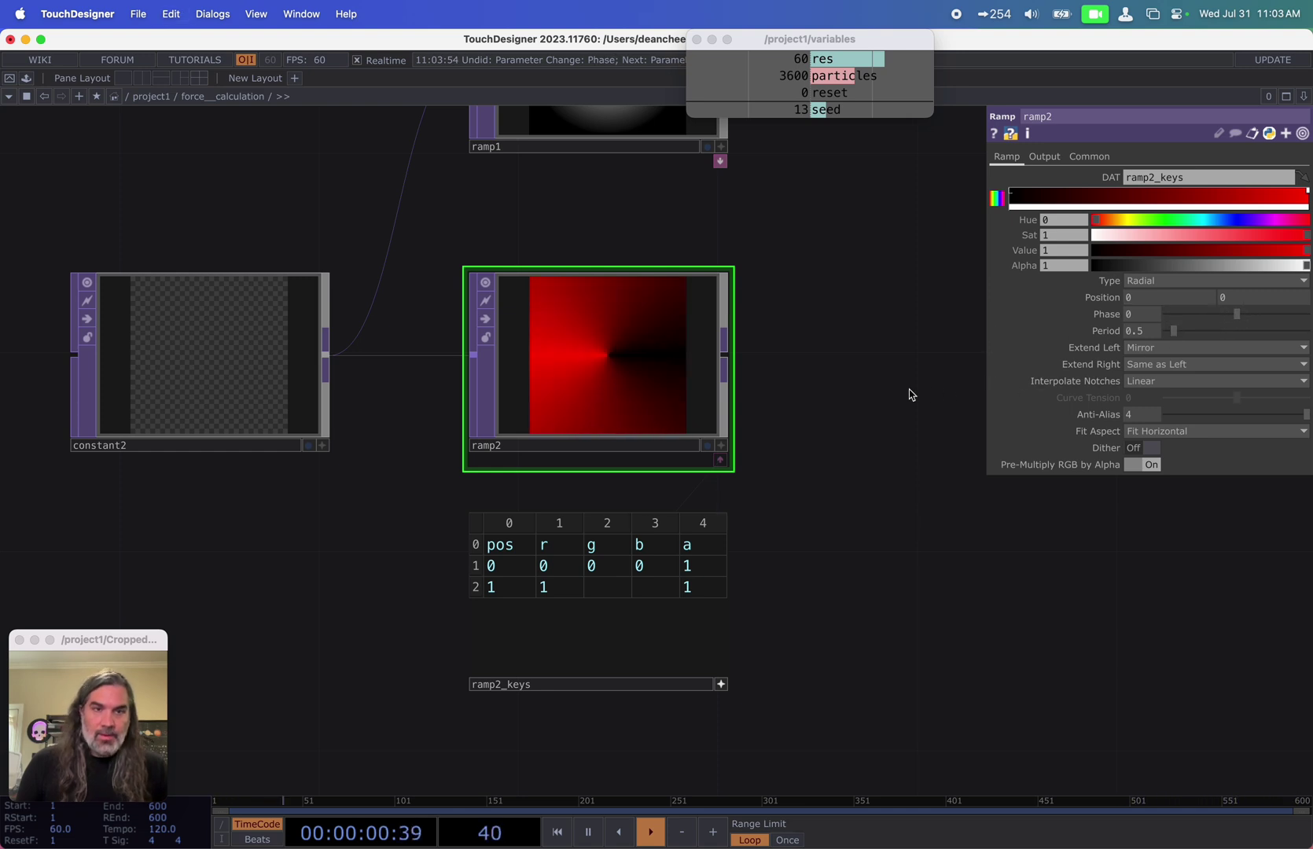
Step: In ramp2_keys, set g and b in row 2 to 0 and r in row 1 to -1
left_click(620, 589)
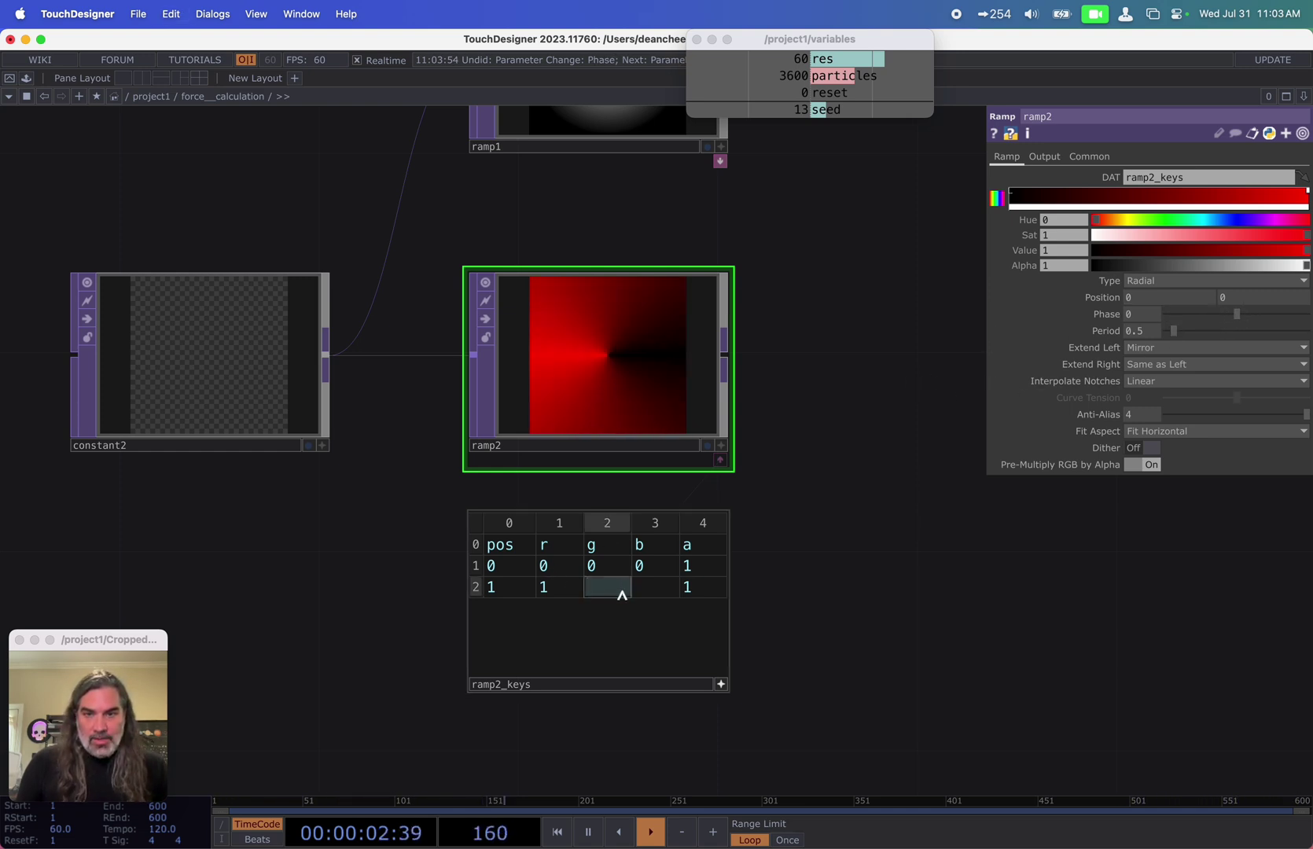
type("0")
left_click(672, 589)
type("0")
left_click(538, 567)
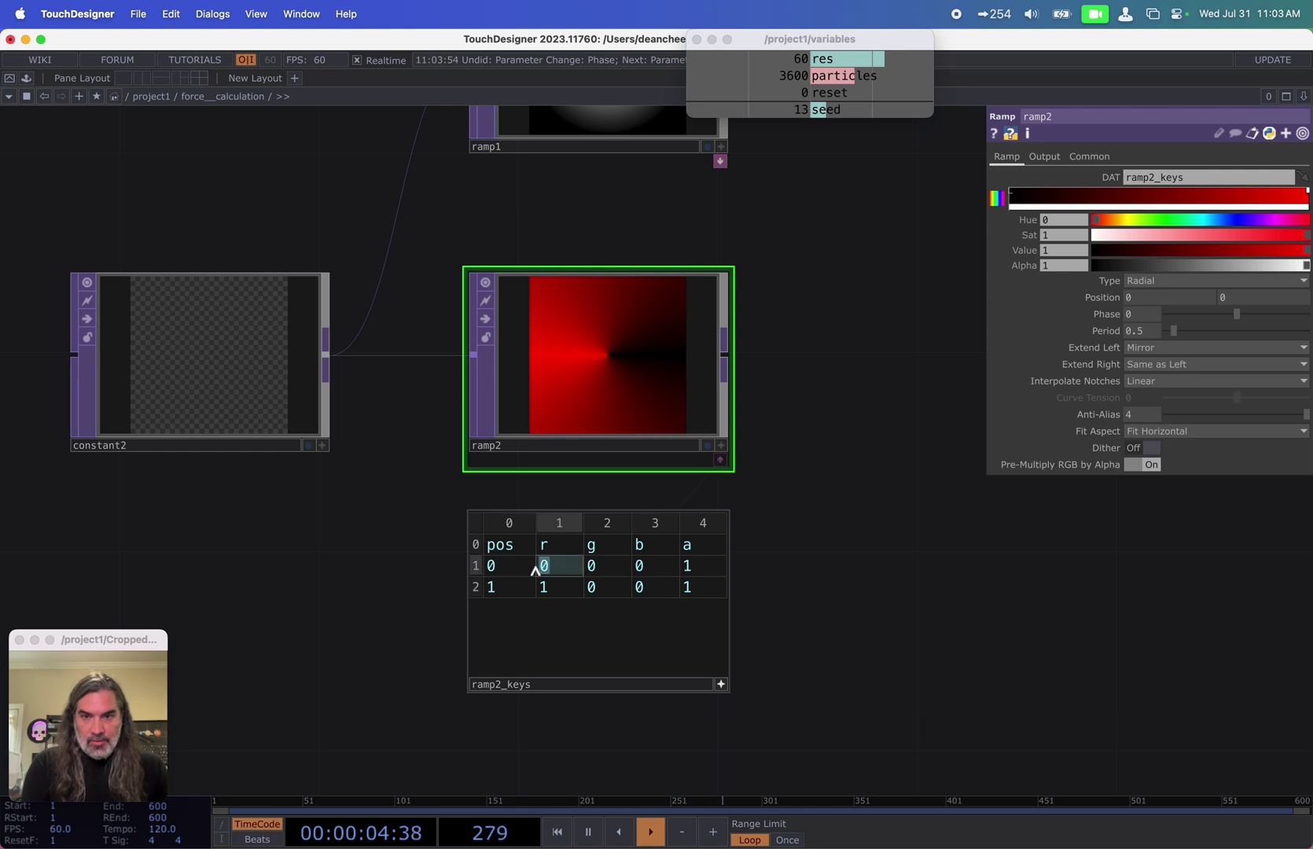
type("-1")
key("Return")
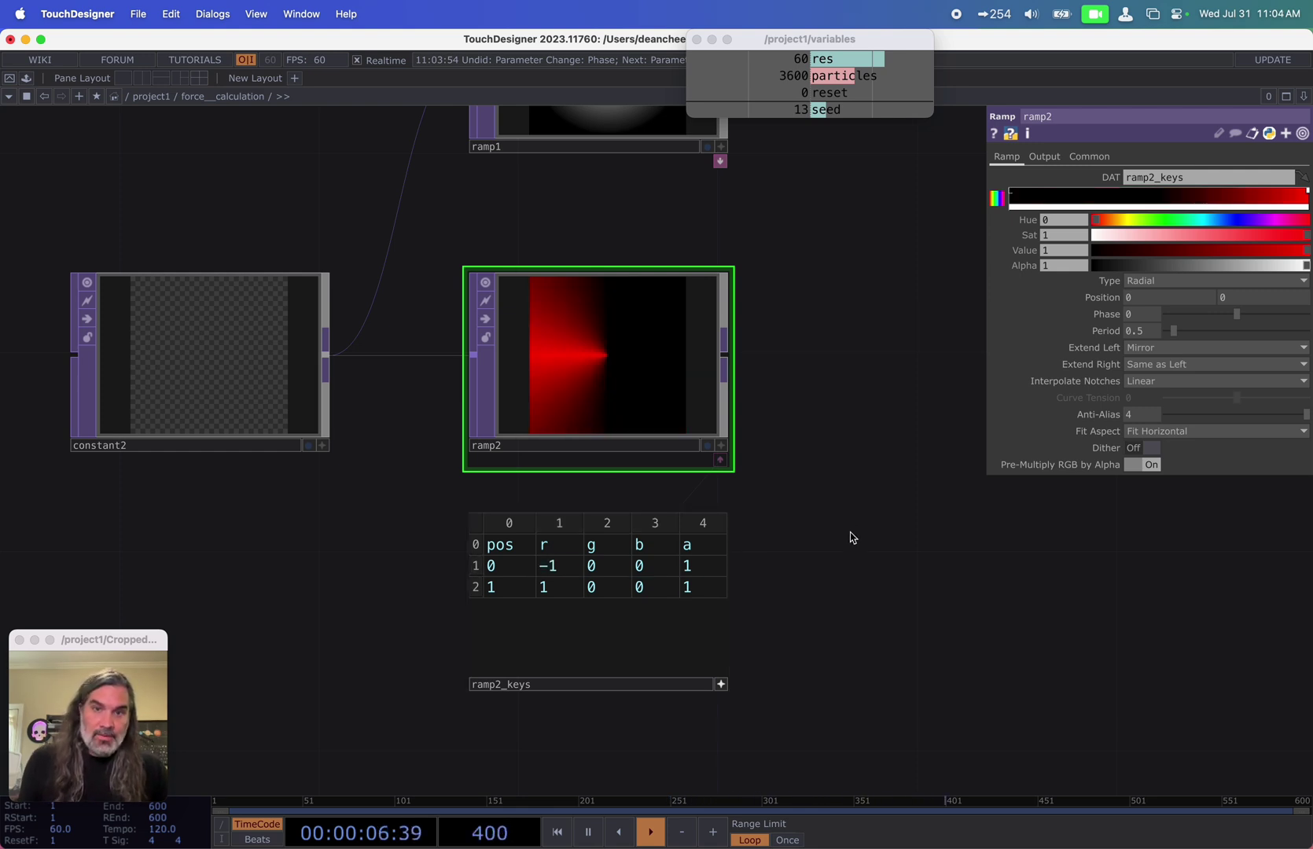
left_click_drag(850, 537, 812, 619)
scroll(798, 505, "down", 3)
scroll(798, 505, "down", 5)
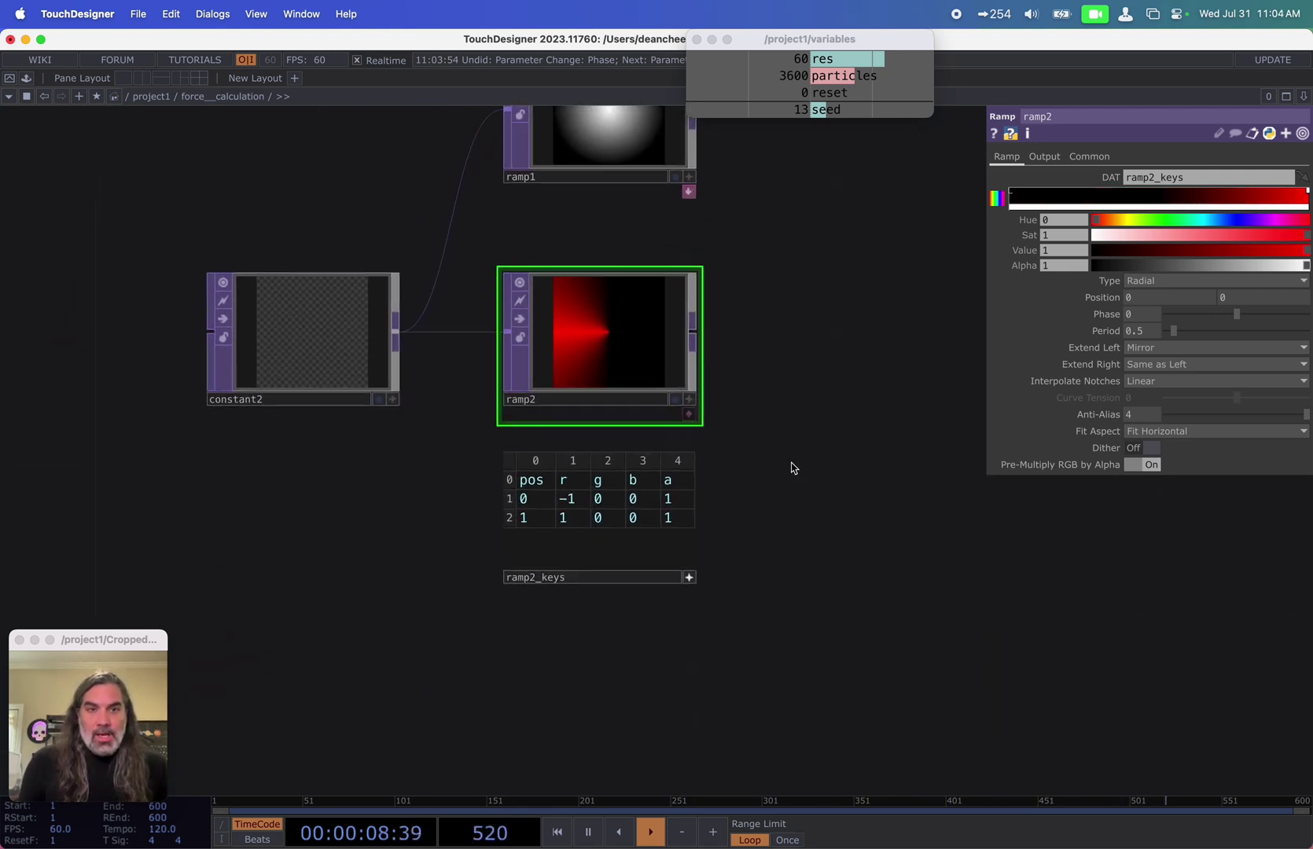
Step: Collapse ramp2's keys table and place a duplicate of ramp2 directly below it
left_click(689, 414)
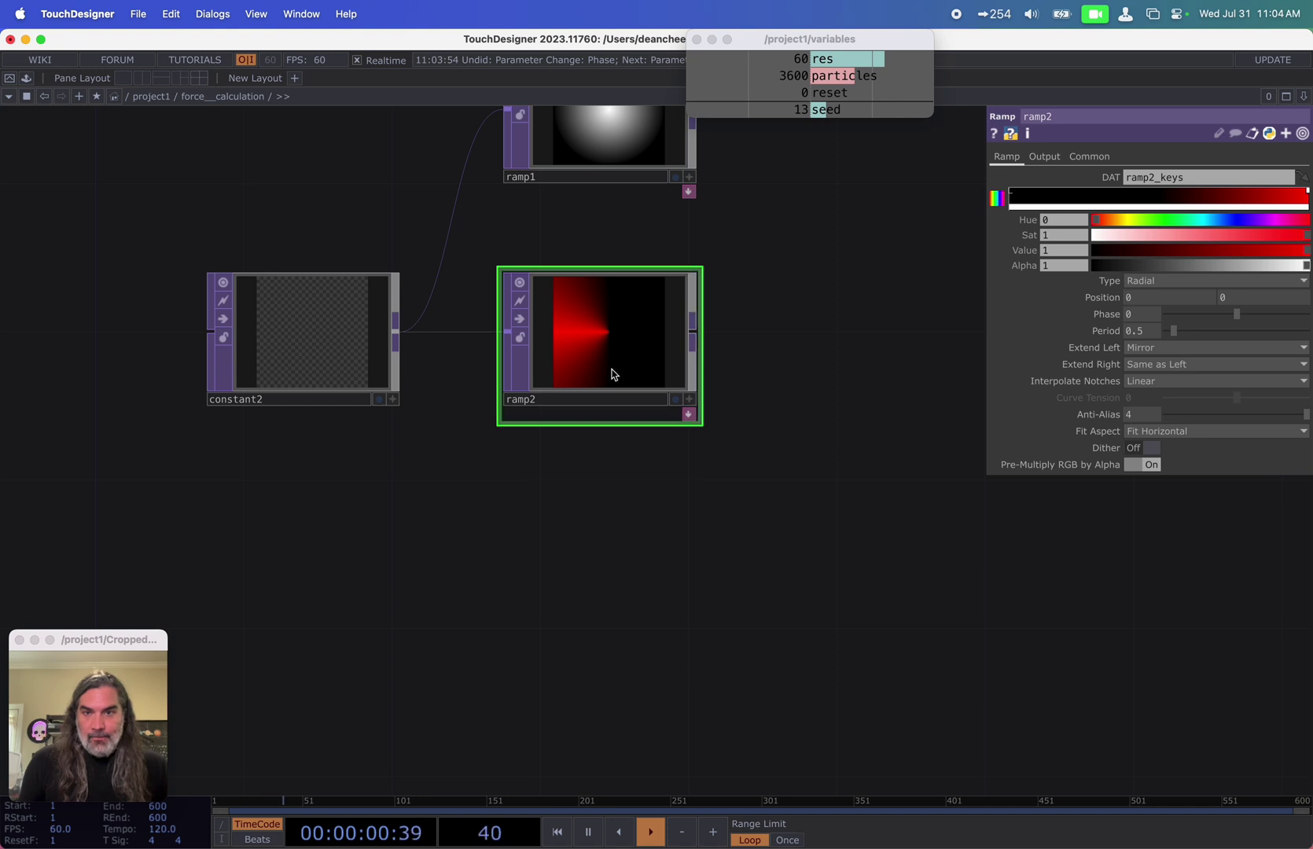
key("ctrl+c")
key("ctrl+v")
left_click_drag(560, 637, 566, 513)
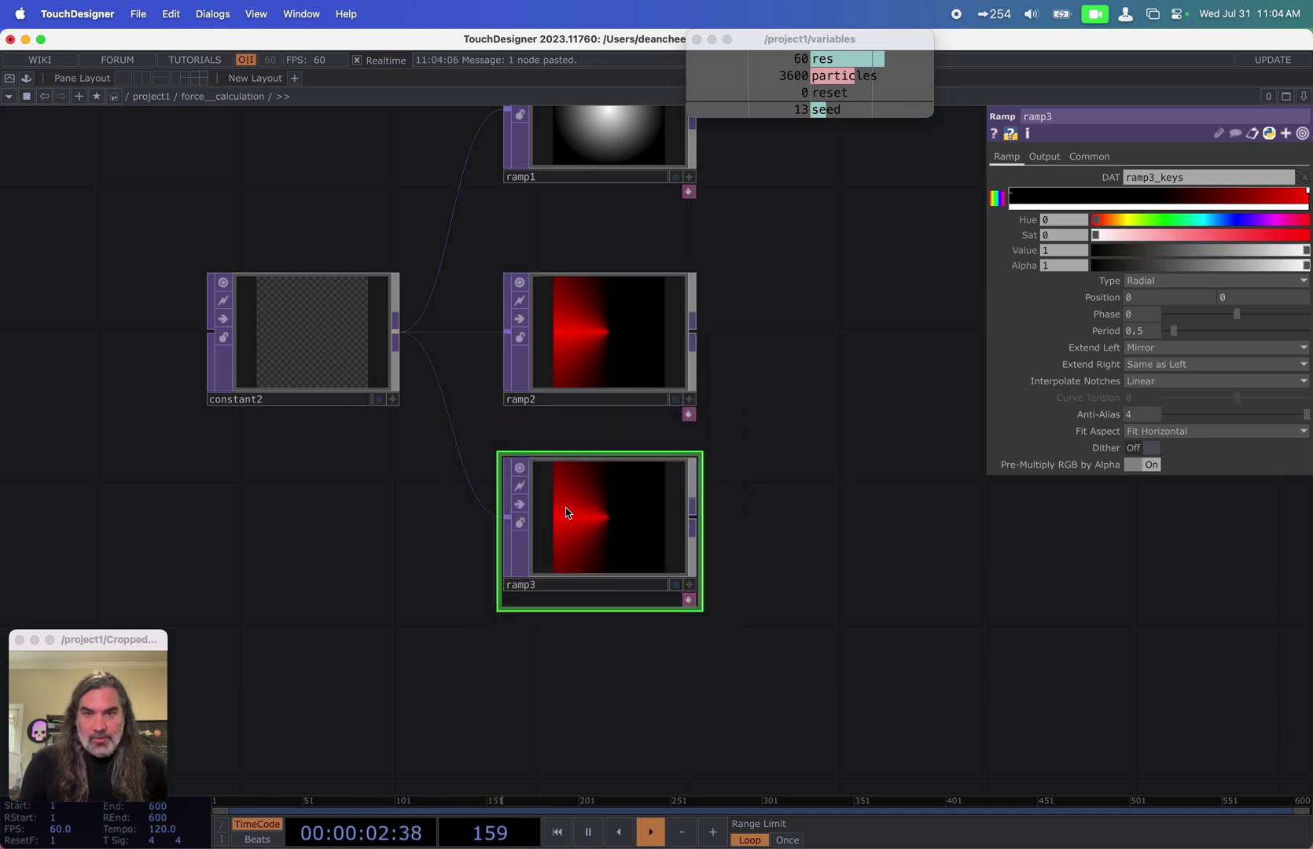
Step: Expose ramp3_keys and set r to 0 in both rows, g to -1 in row 1 and 1 in row 2
left_click(689, 599)
scroll(794, 636, "down", 3)
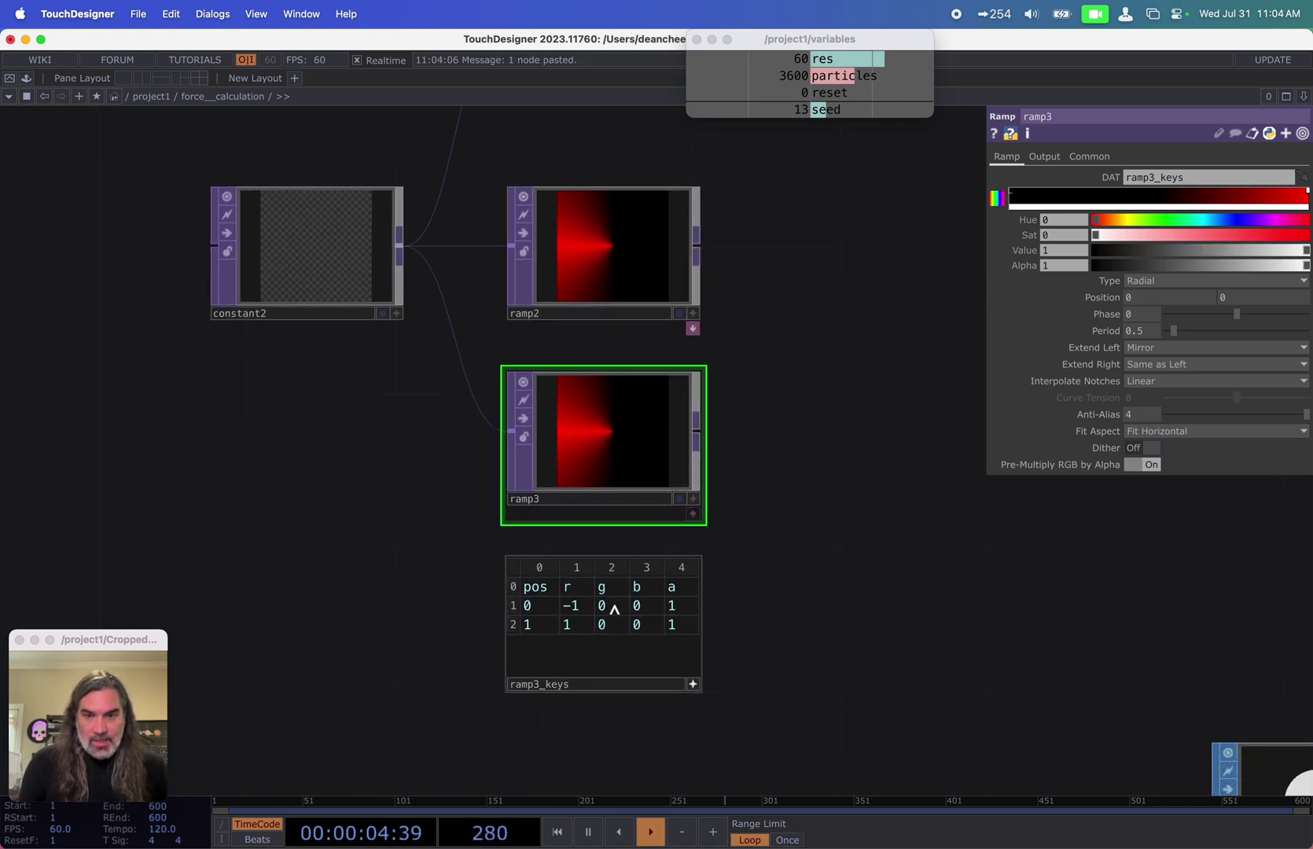
key("Tab")
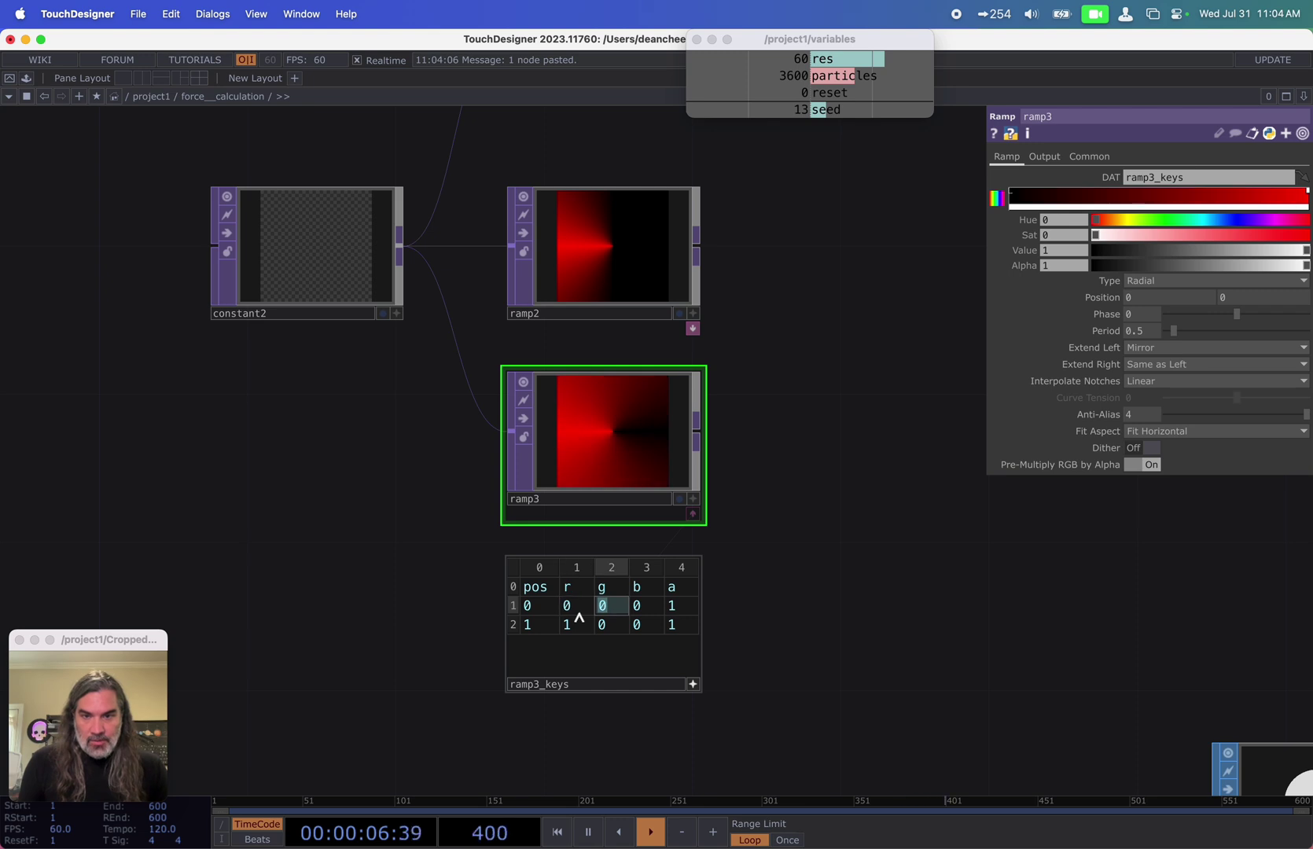
left_click(576, 625)
left_click(611, 607)
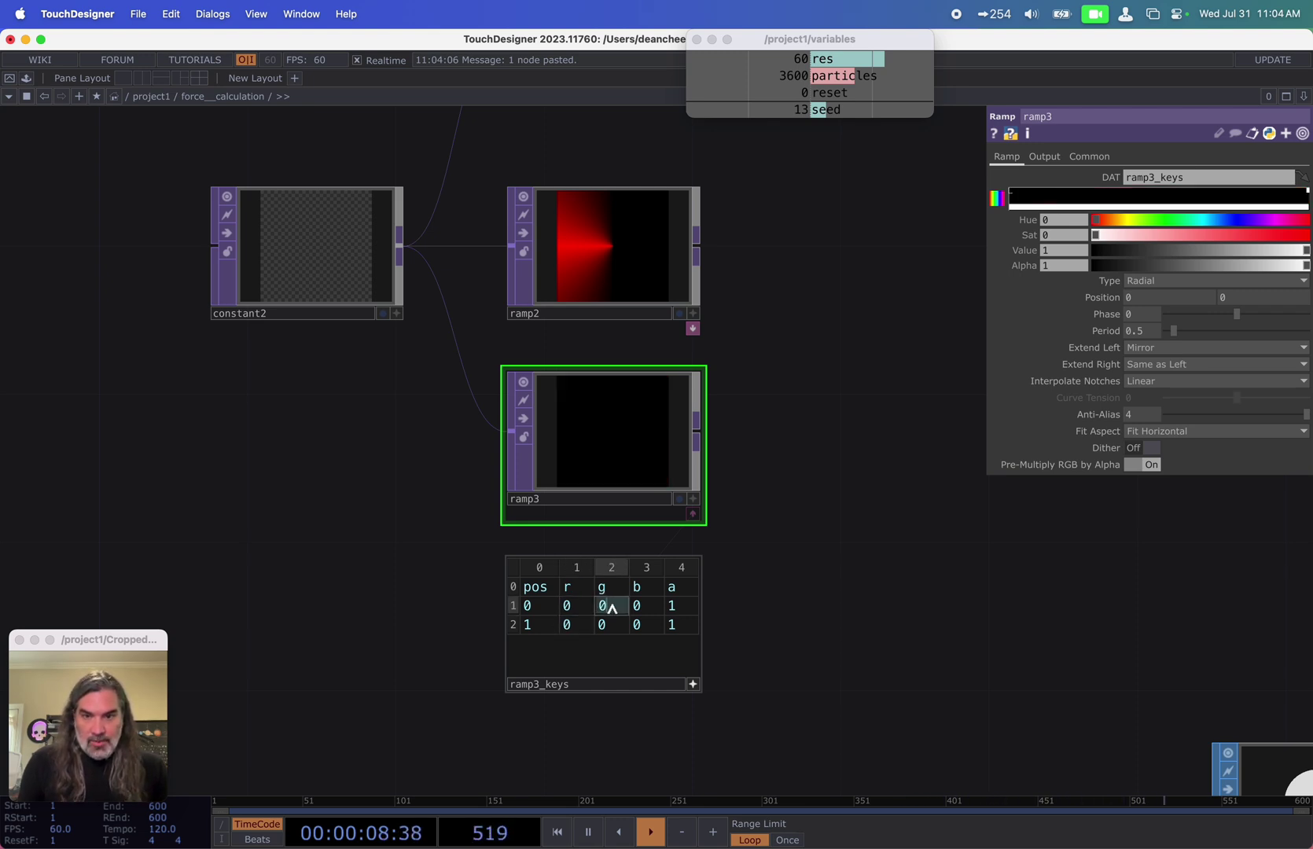
key("Tab")
left_click(618, 626)
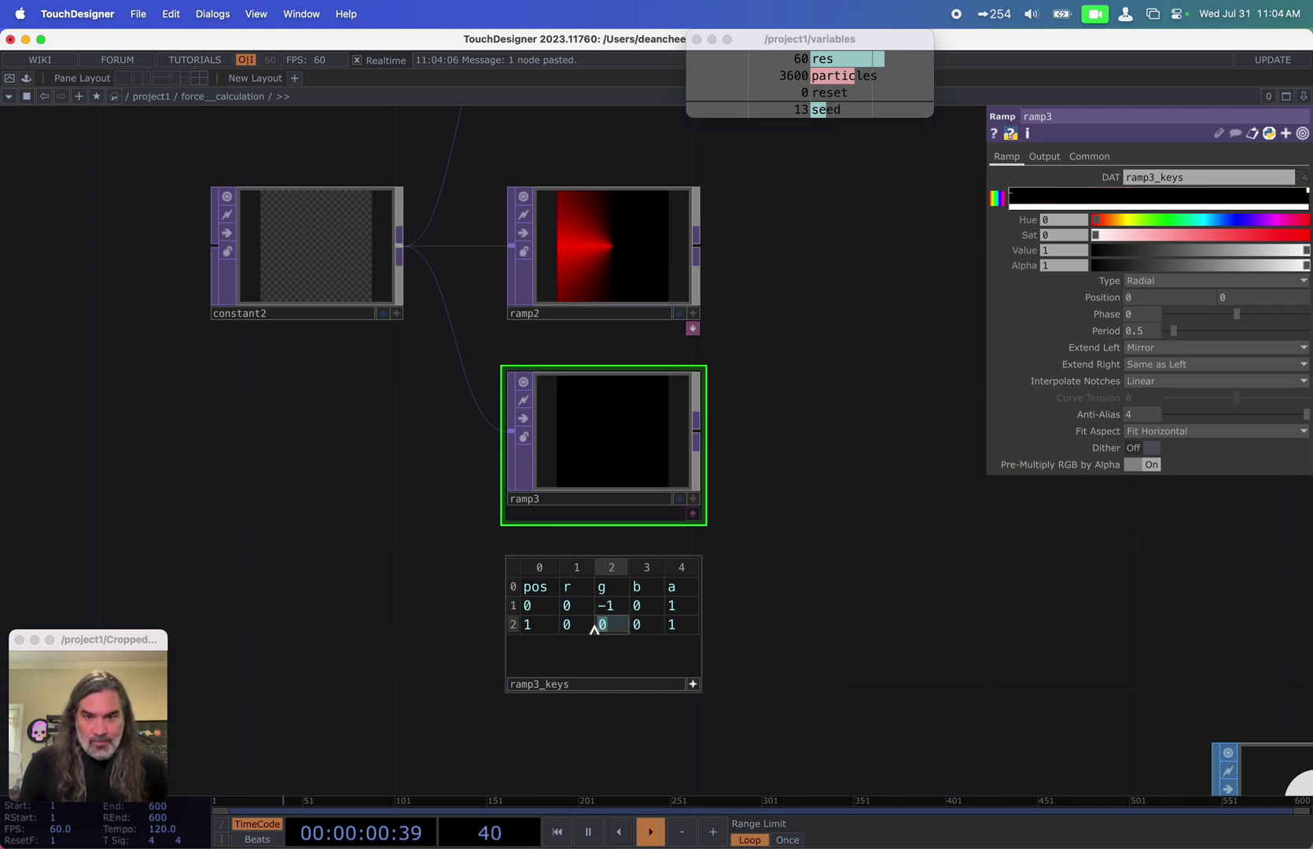
type("1")
left_click(789, 584)
Step: Set ramp3's phase to 0.5
left_click_drag(793, 547, 759, 631)
scroll(758, 630, "down", 1)
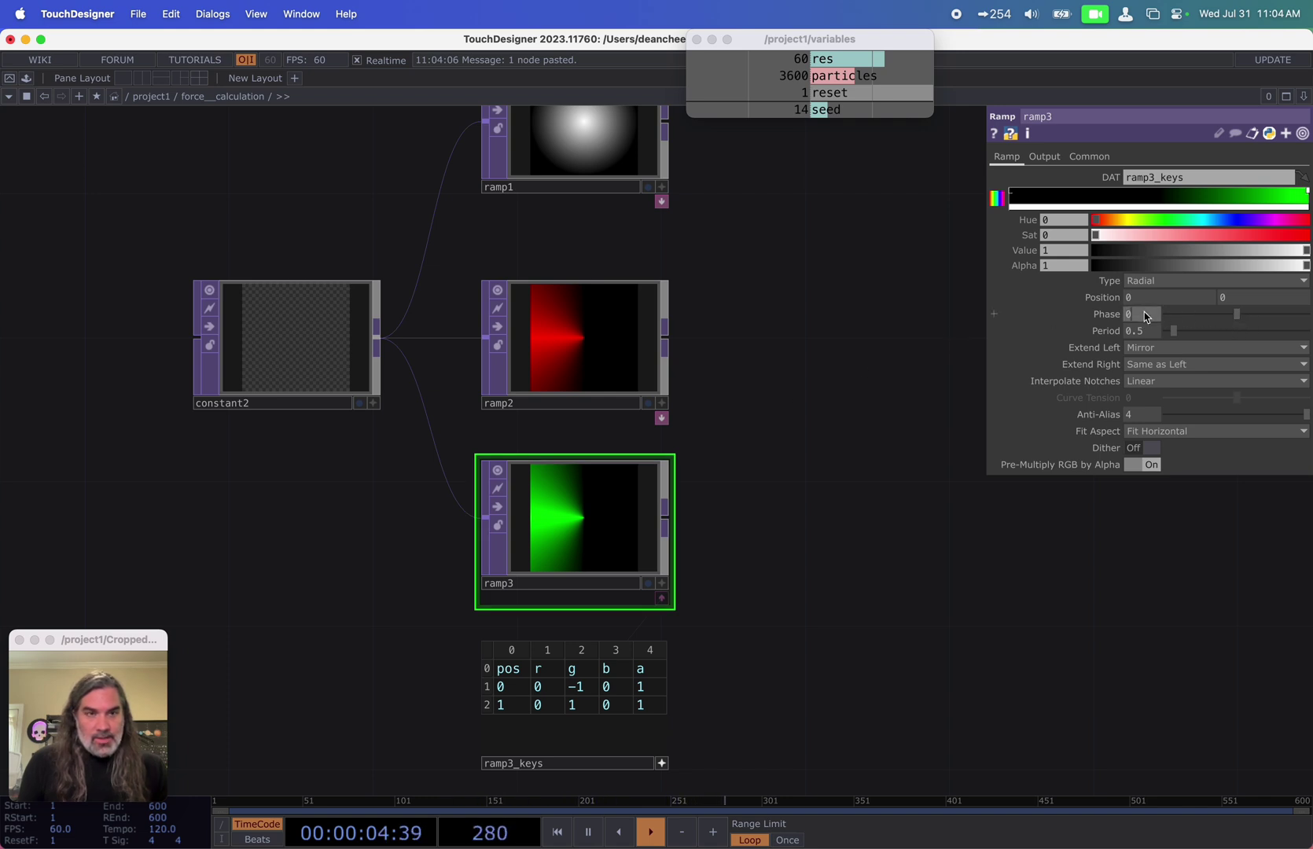
key("Return")
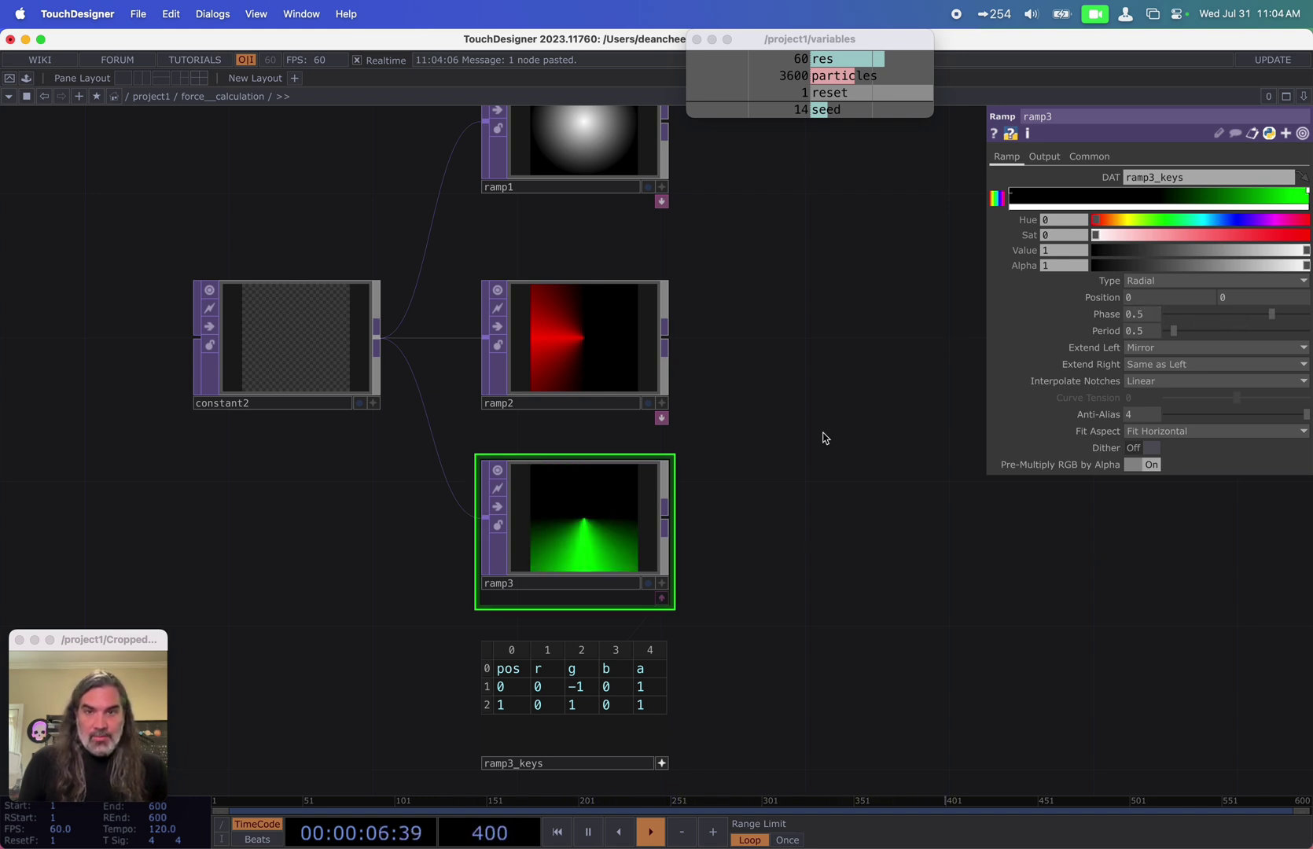
left_click_drag(725, 473, 733, 367)
scroll(733, 365, "up", 2)
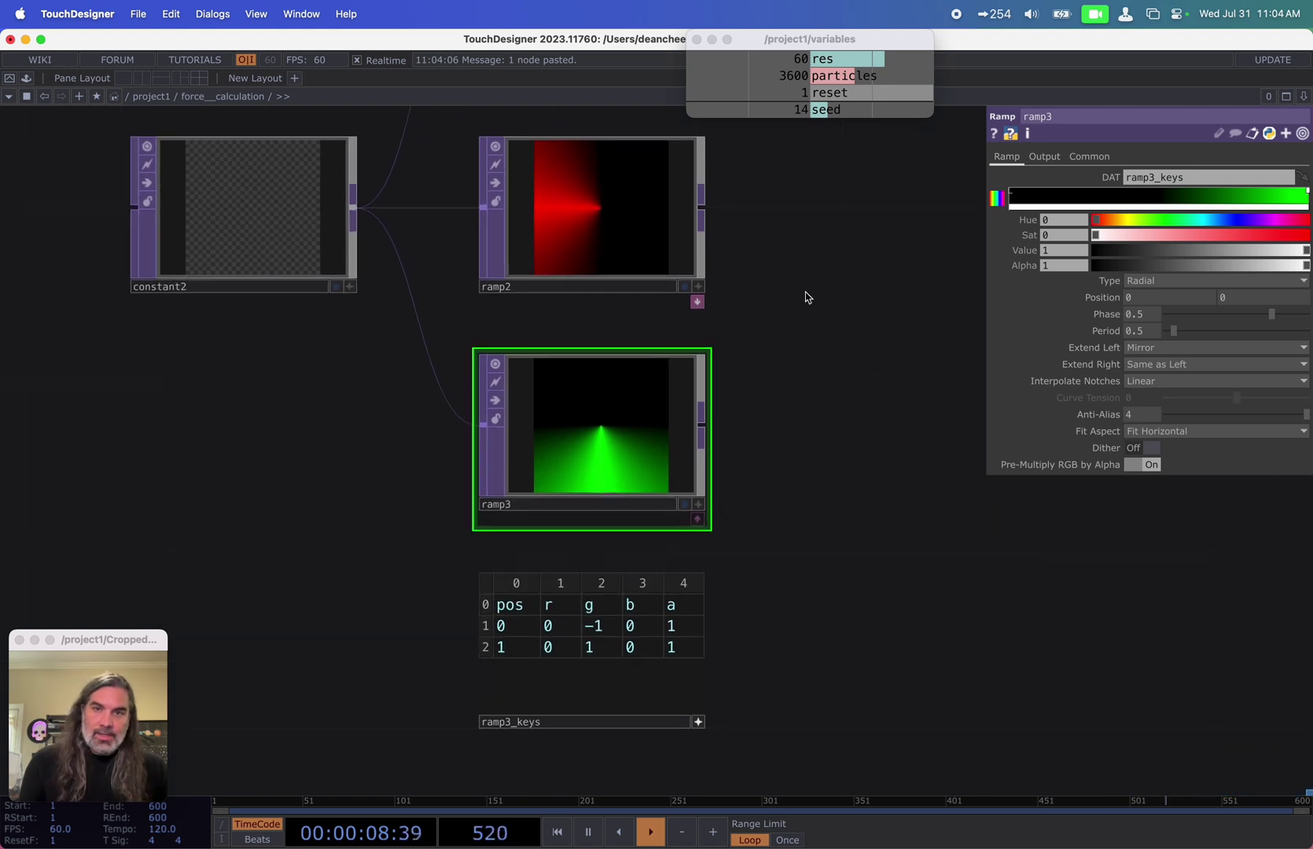
scroll(772, 430, "down", 2)
left_click_drag(801, 321, 668, 470)
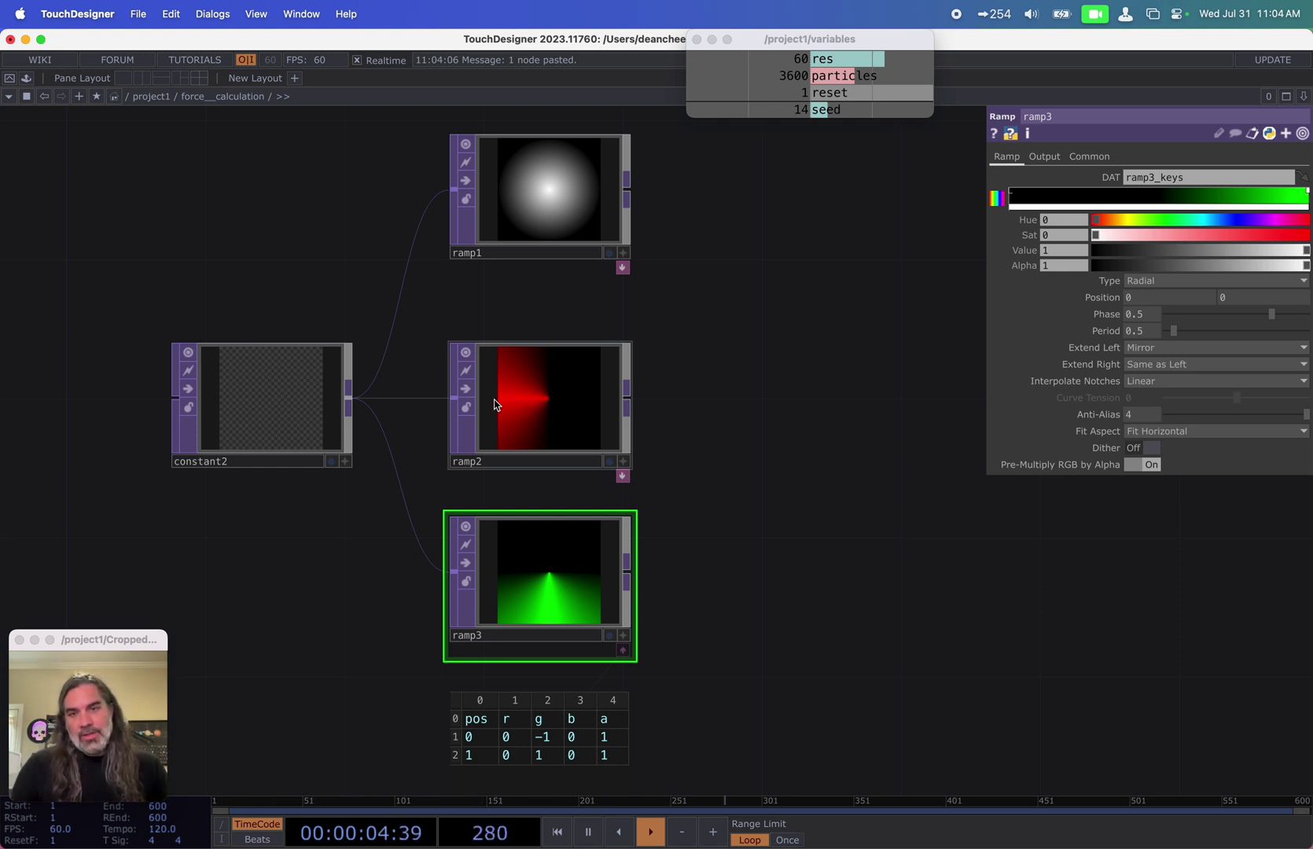
Step: Set ramp2's phase to 1
scroll(527, 409, "up", 4)
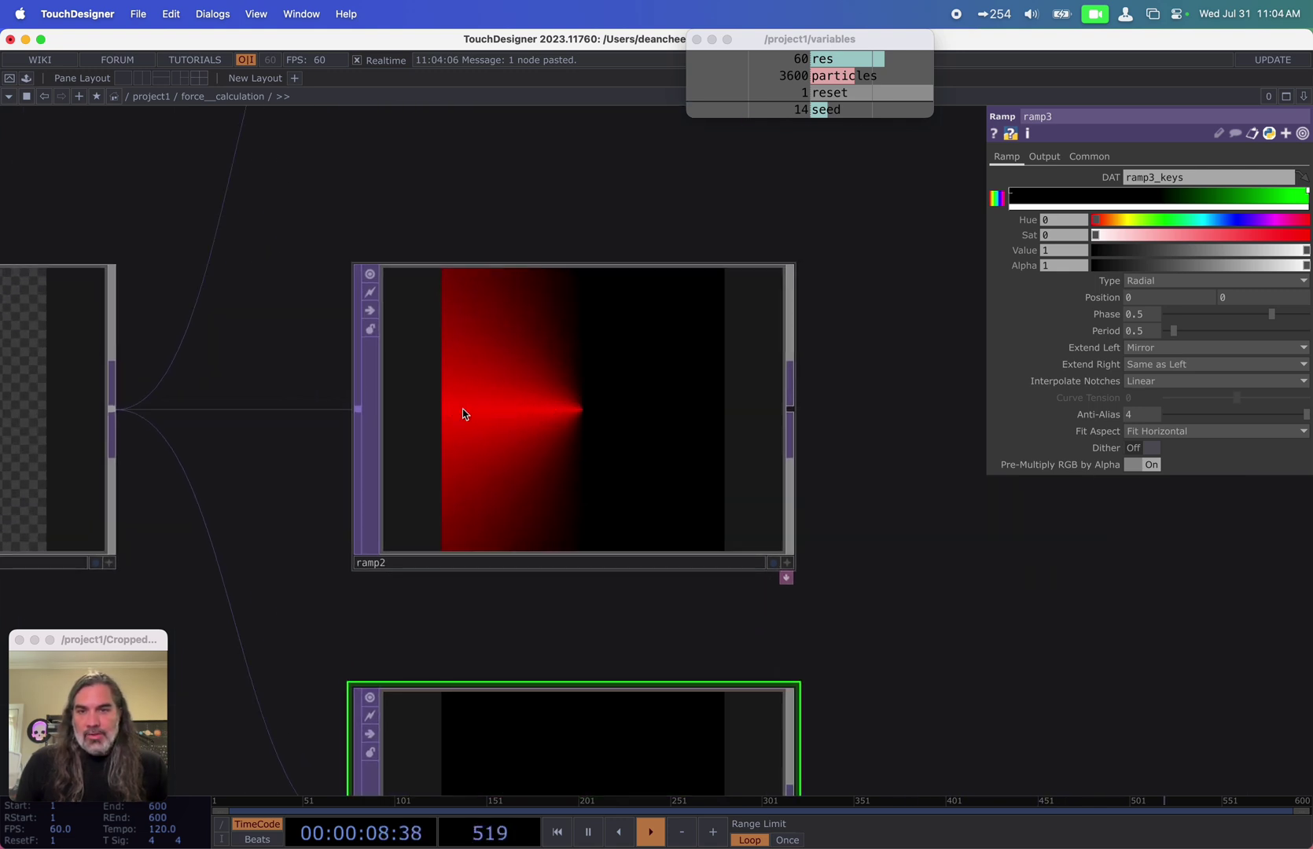
scroll(592, 418, "down", 3)
left_click(594, 419)
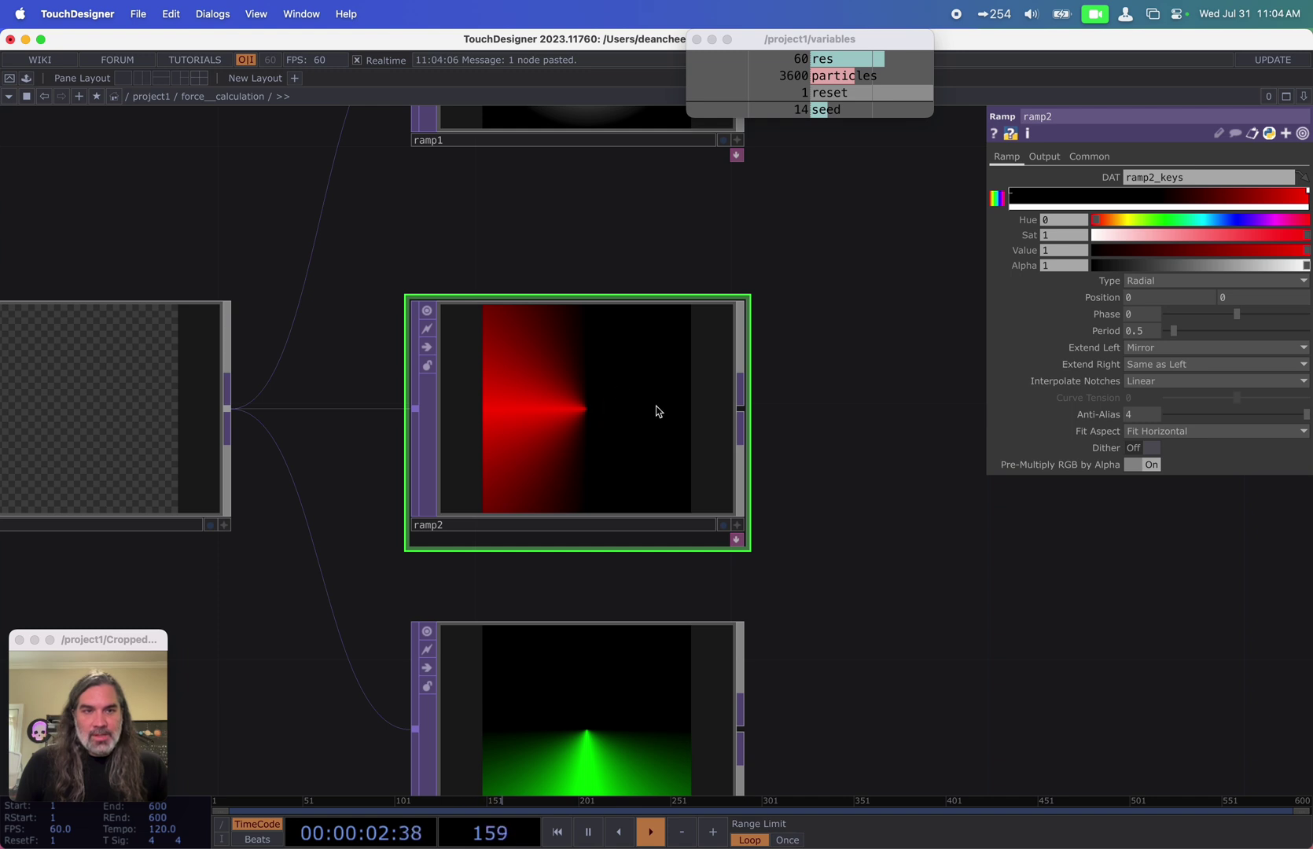
left_click(1154, 315)
type("1")
key("Return")
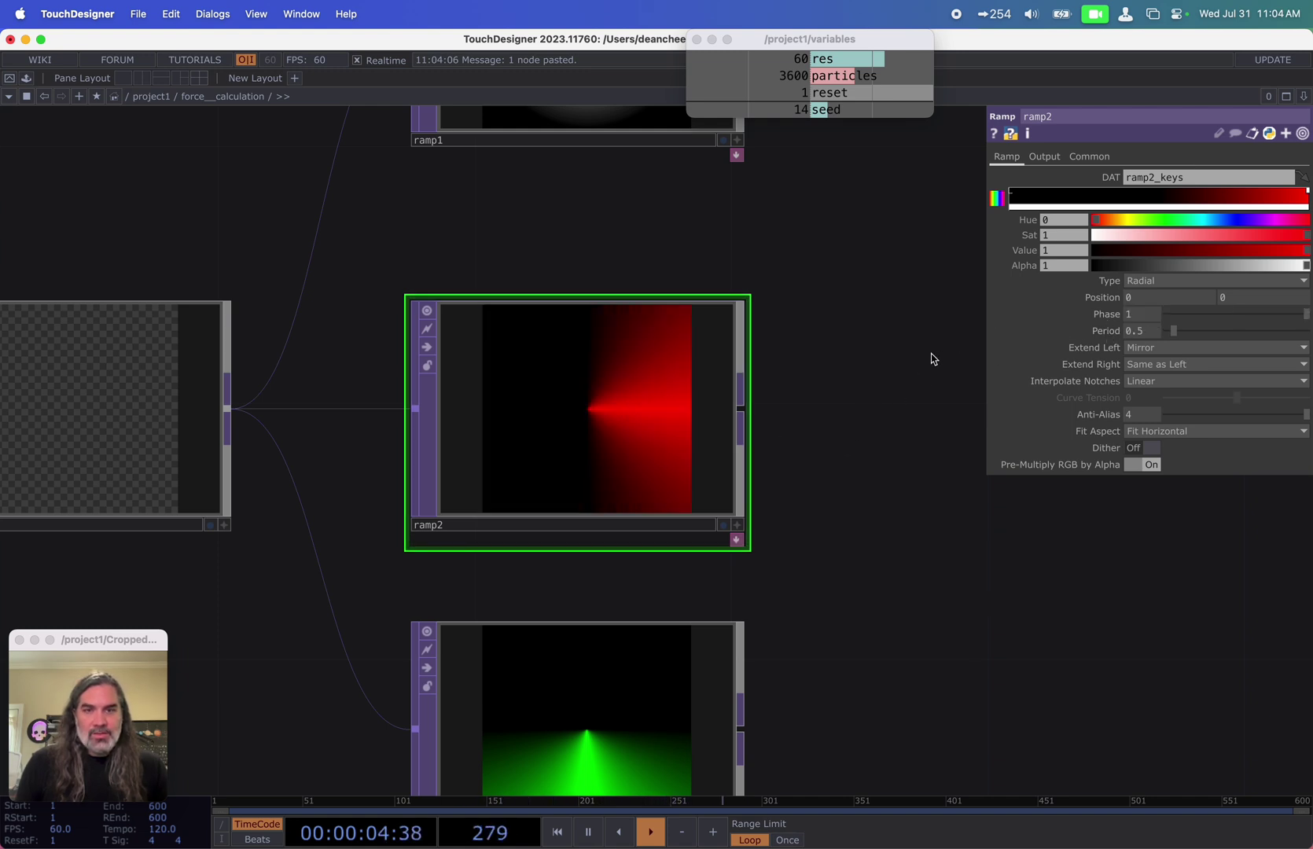
Step: Set ramp3's phase to 1.5
scroll(642, 595, "down", 3)
left_click(642, 595)
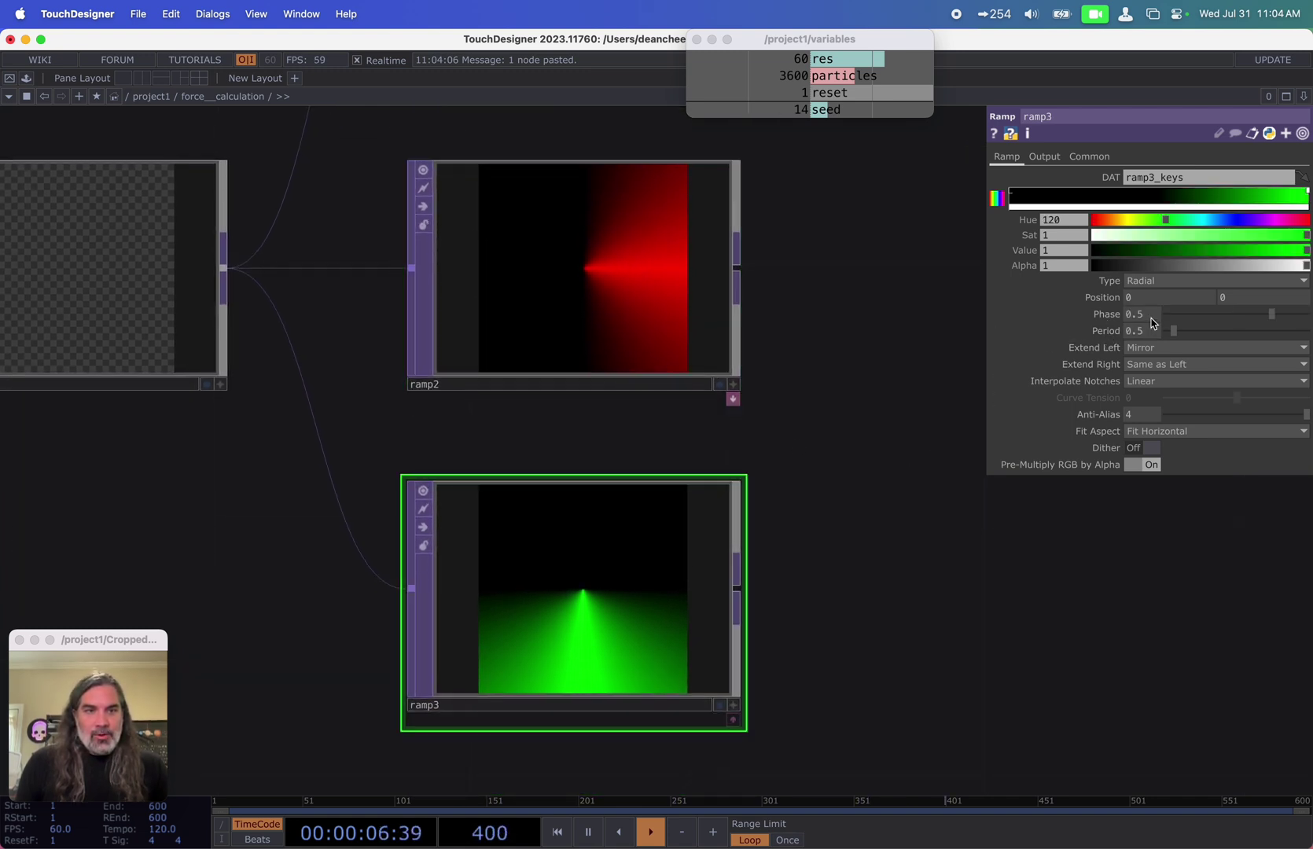
type("1")
key("Return")
left_click_drag(870, 372, 864, 411)
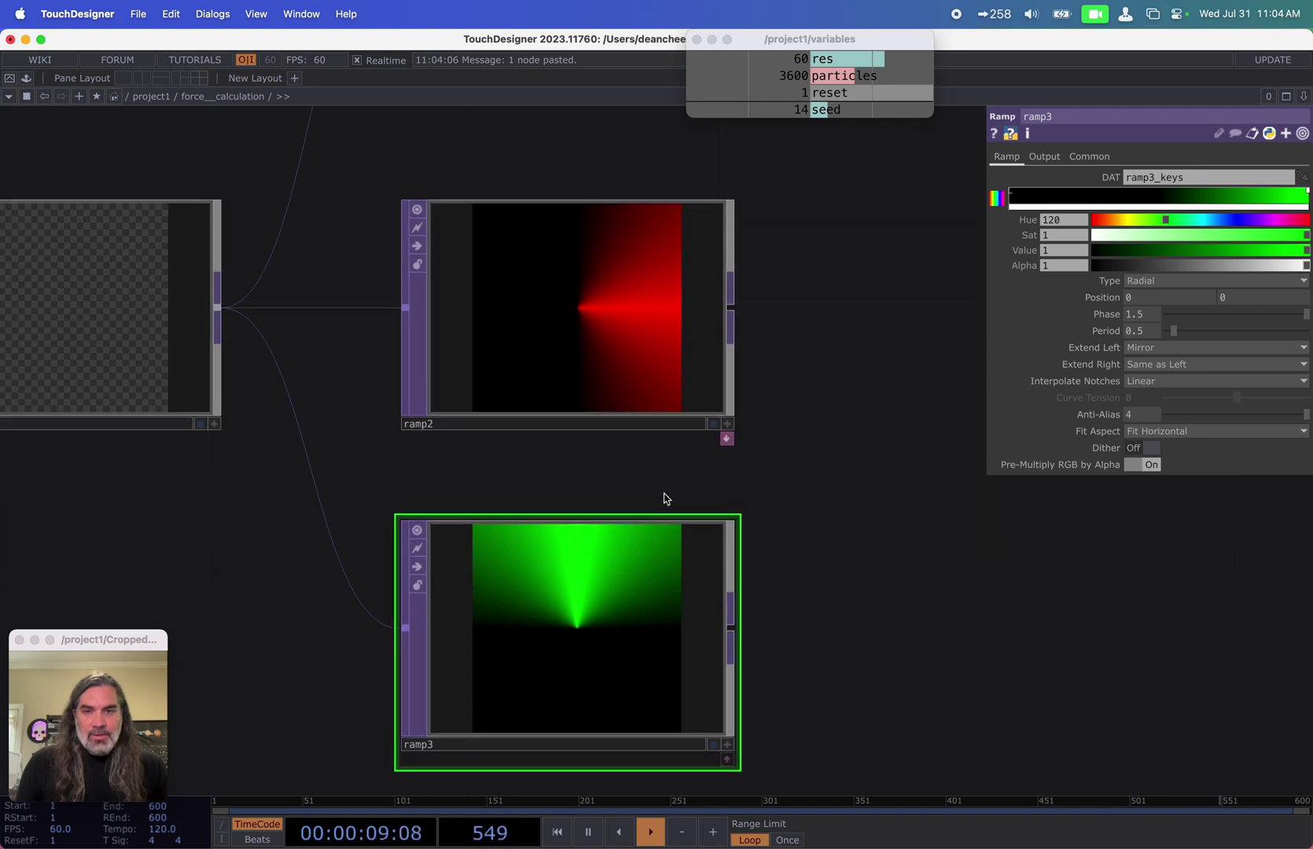
Step: Show ramp2's and ramp3's color channels separately with normalized ranges in their active viewers
left_click(616, 328)
key("a")
key("n")
left_click(574, 567)
key("a")
key("n")
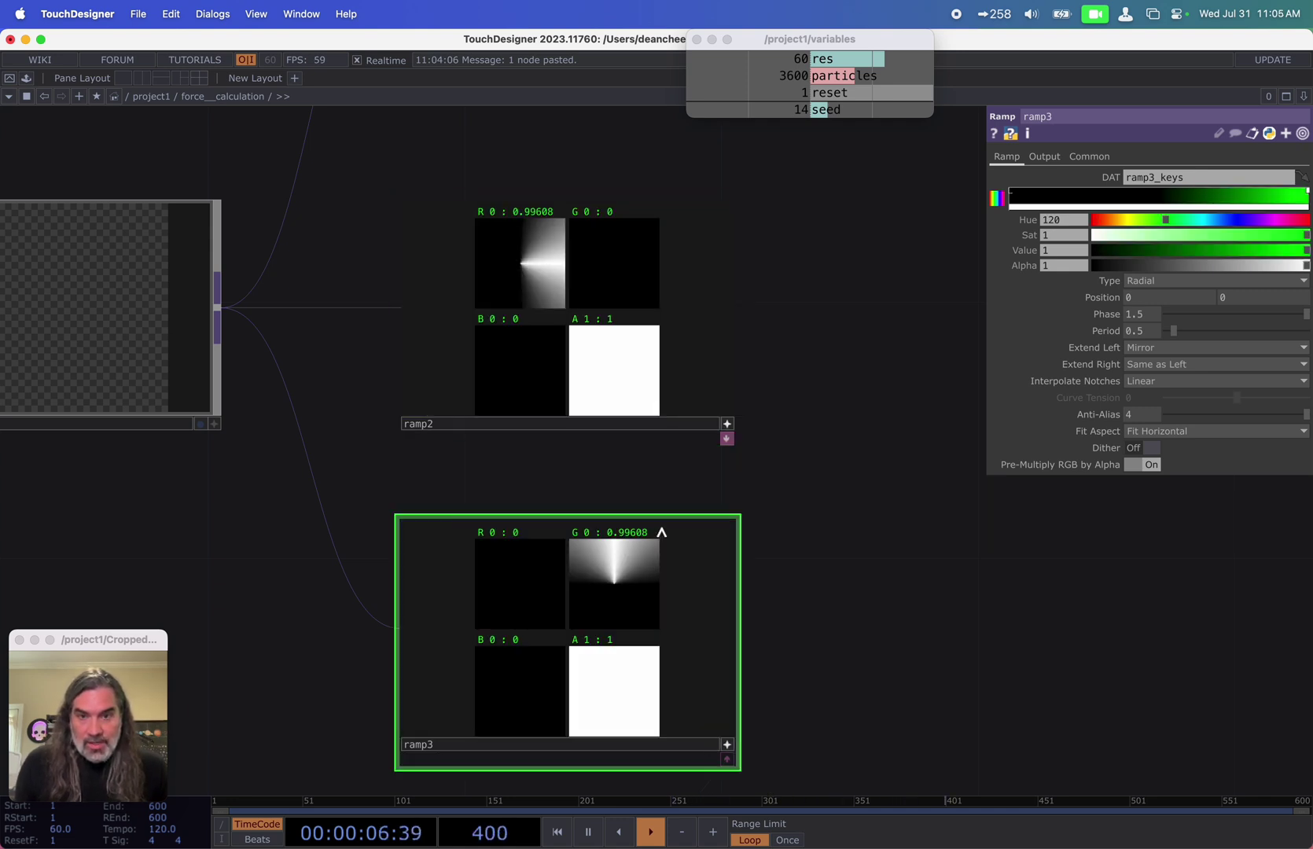
Step: Set ramp2's pixel format to 32-bit float (RG)
left_click(712, 435)
left_click(1090, 157)
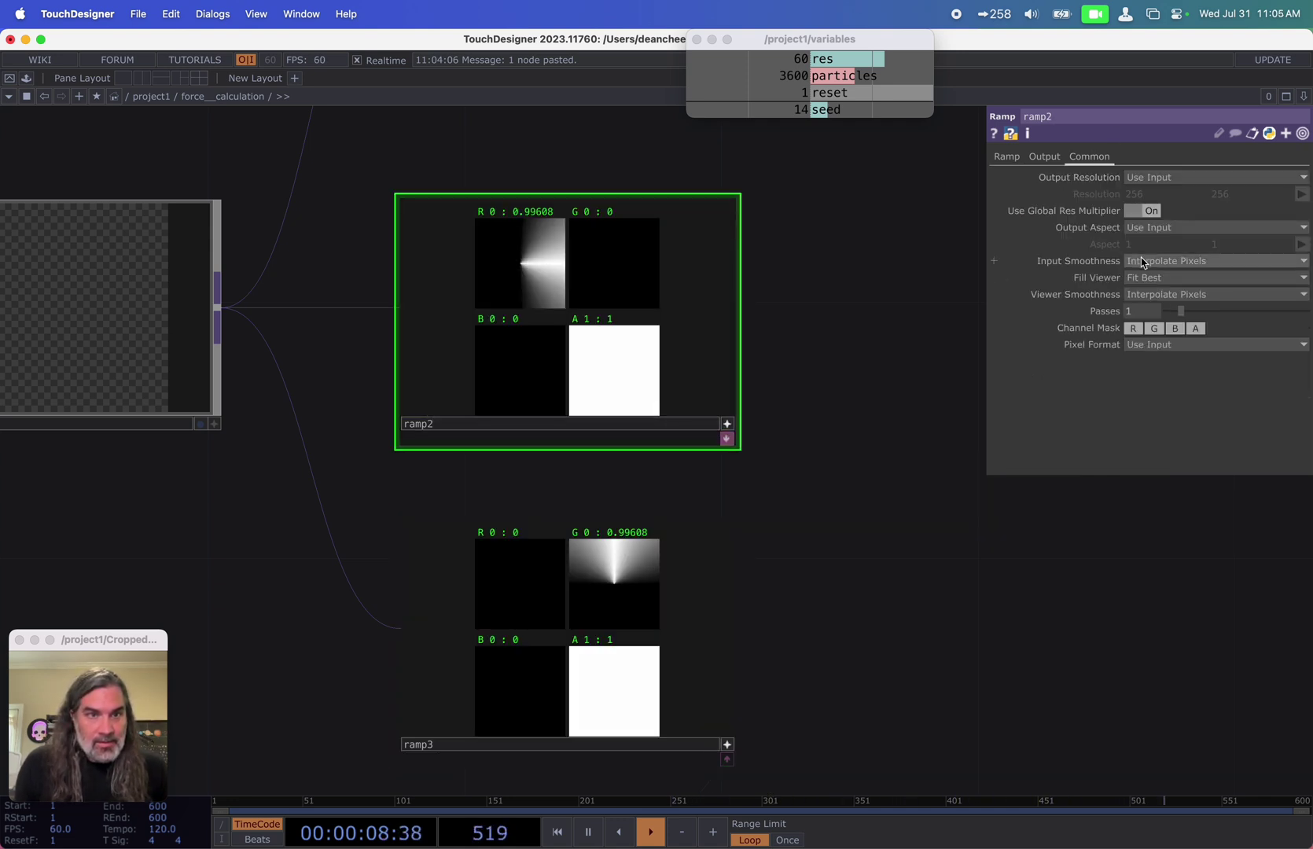
left_click(1148, 344)
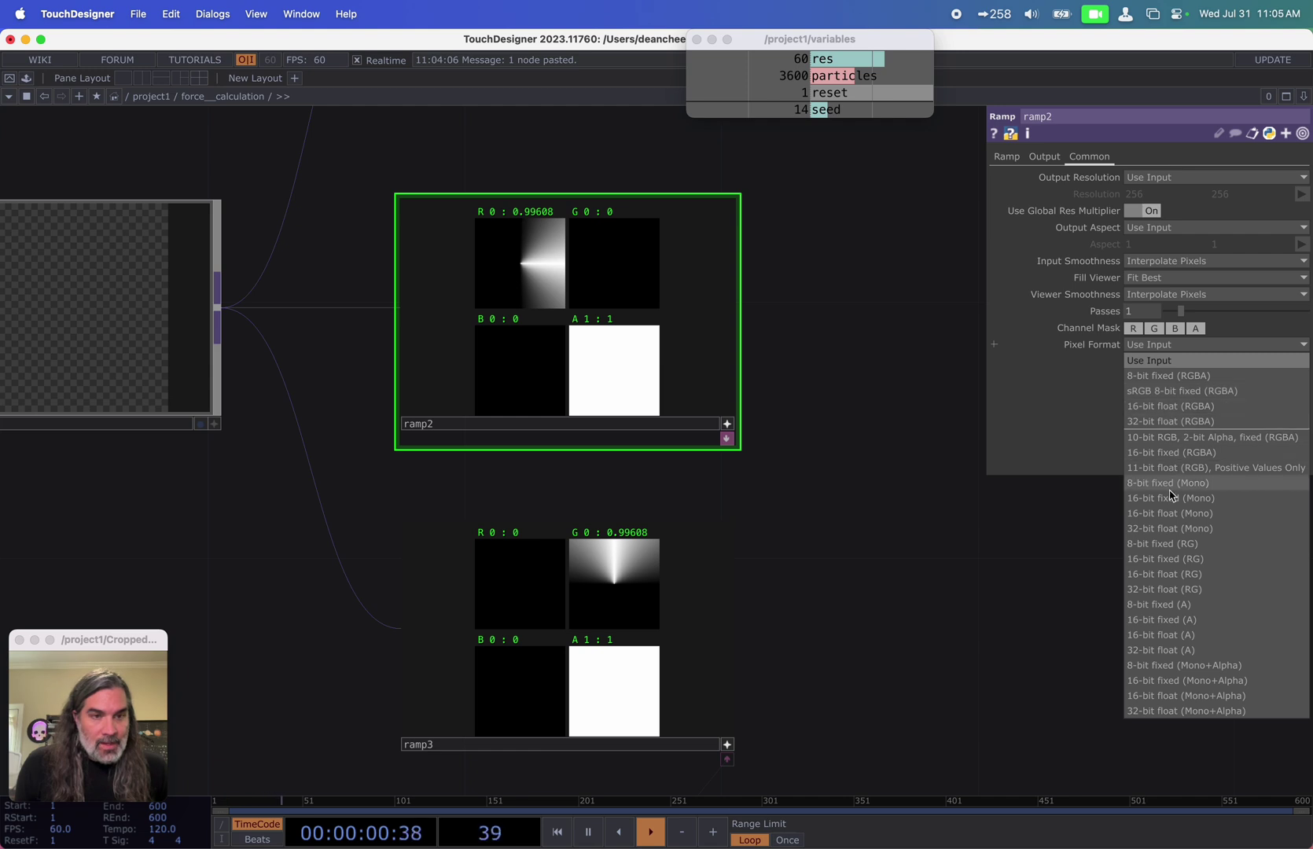
left_click(1170, 589)
Step: Set ramp3's pixel format to 32-bit float (RG)
left_click(671, 750)
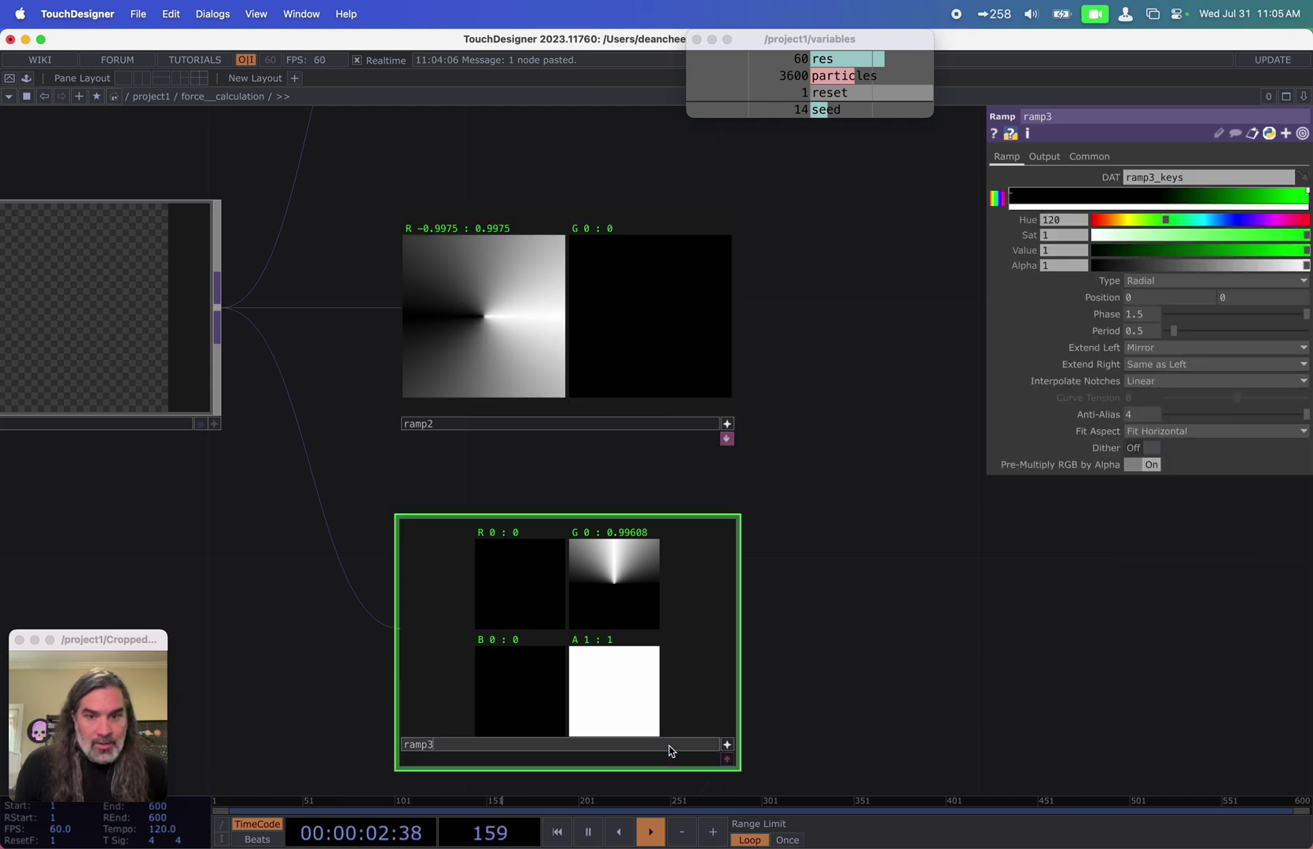
left_click(1081, 159)
left_click(1148, 345)
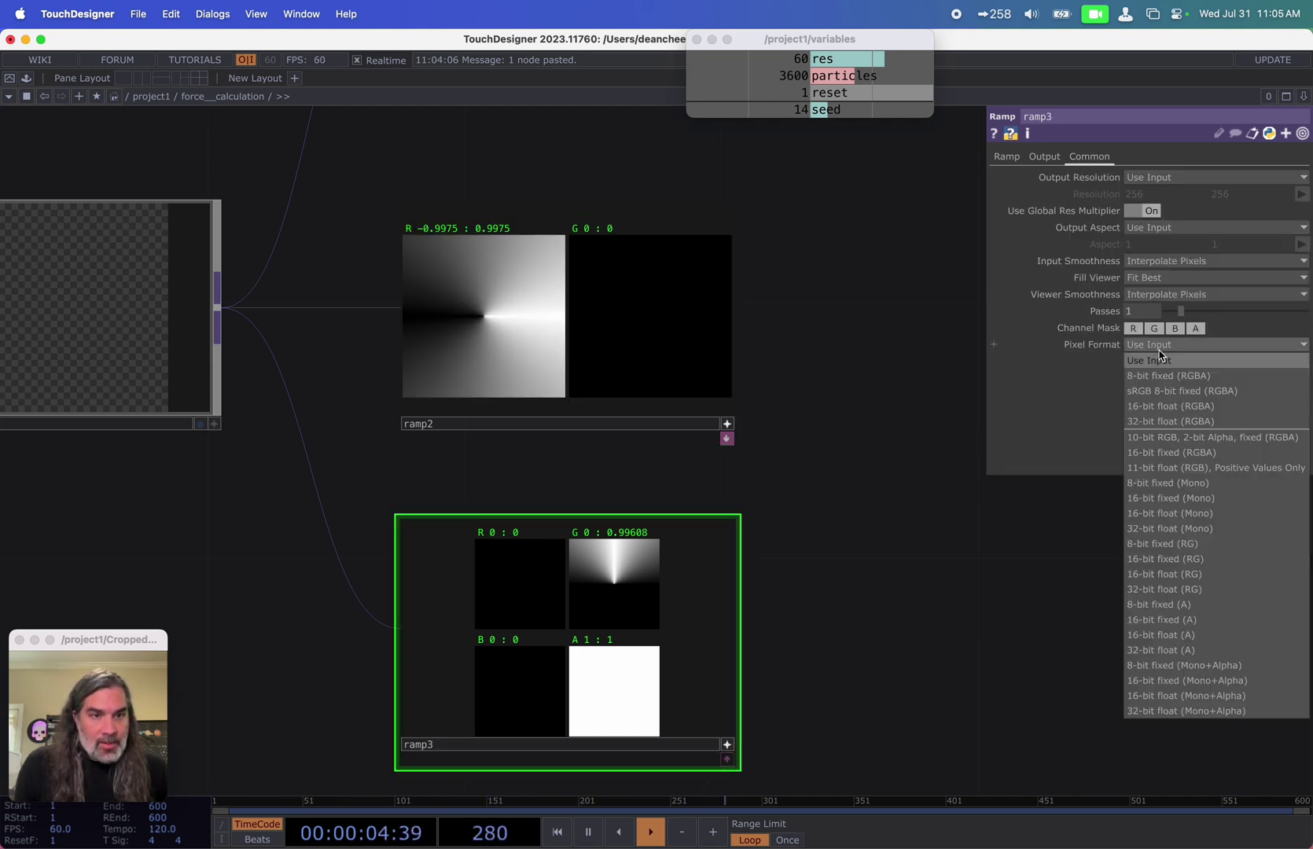
left_click(1183, 589)
left_click_drag(791, 425, 806, 375)
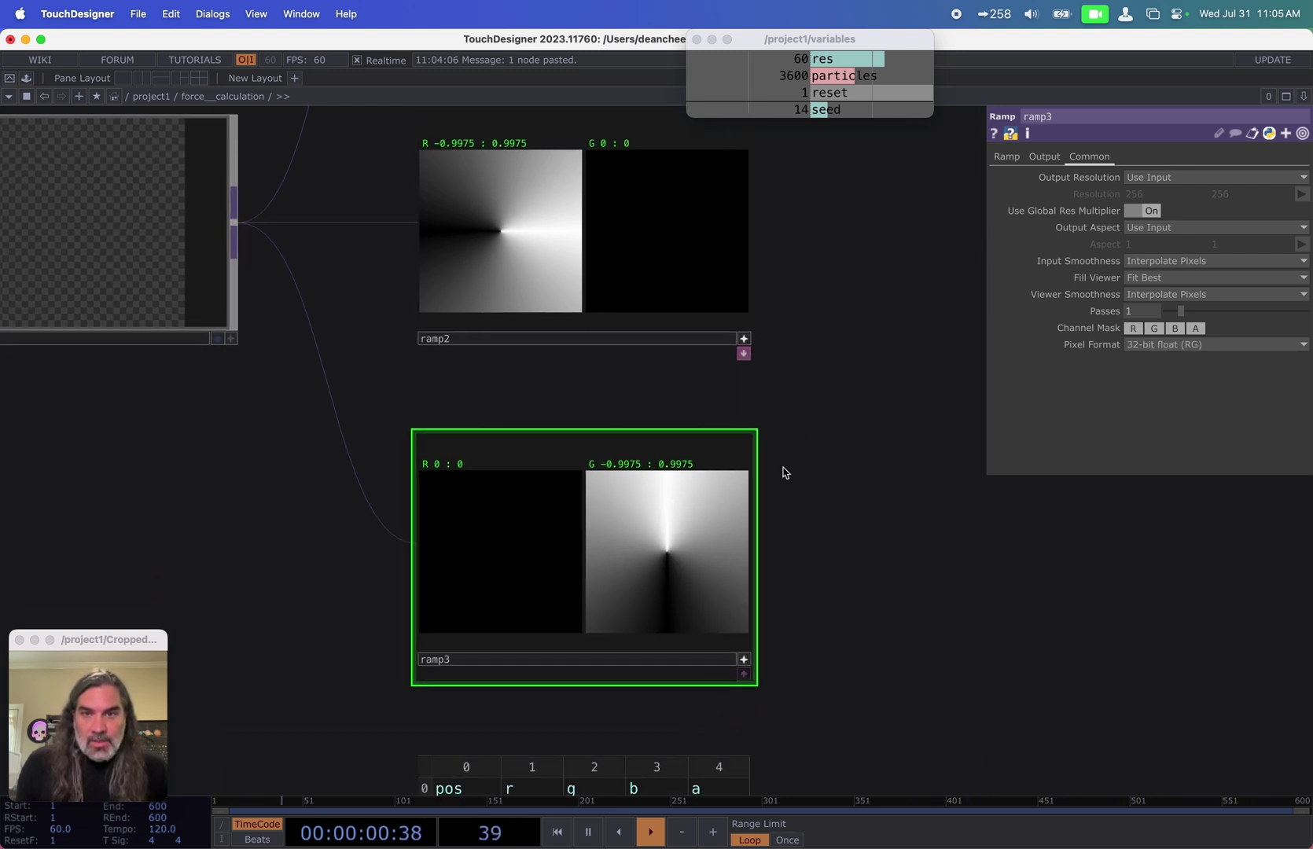
Step: Inspect the pixel values across ramp2 and ramp3 in their full-color viewers
scroll(547, 226, "up", 6)
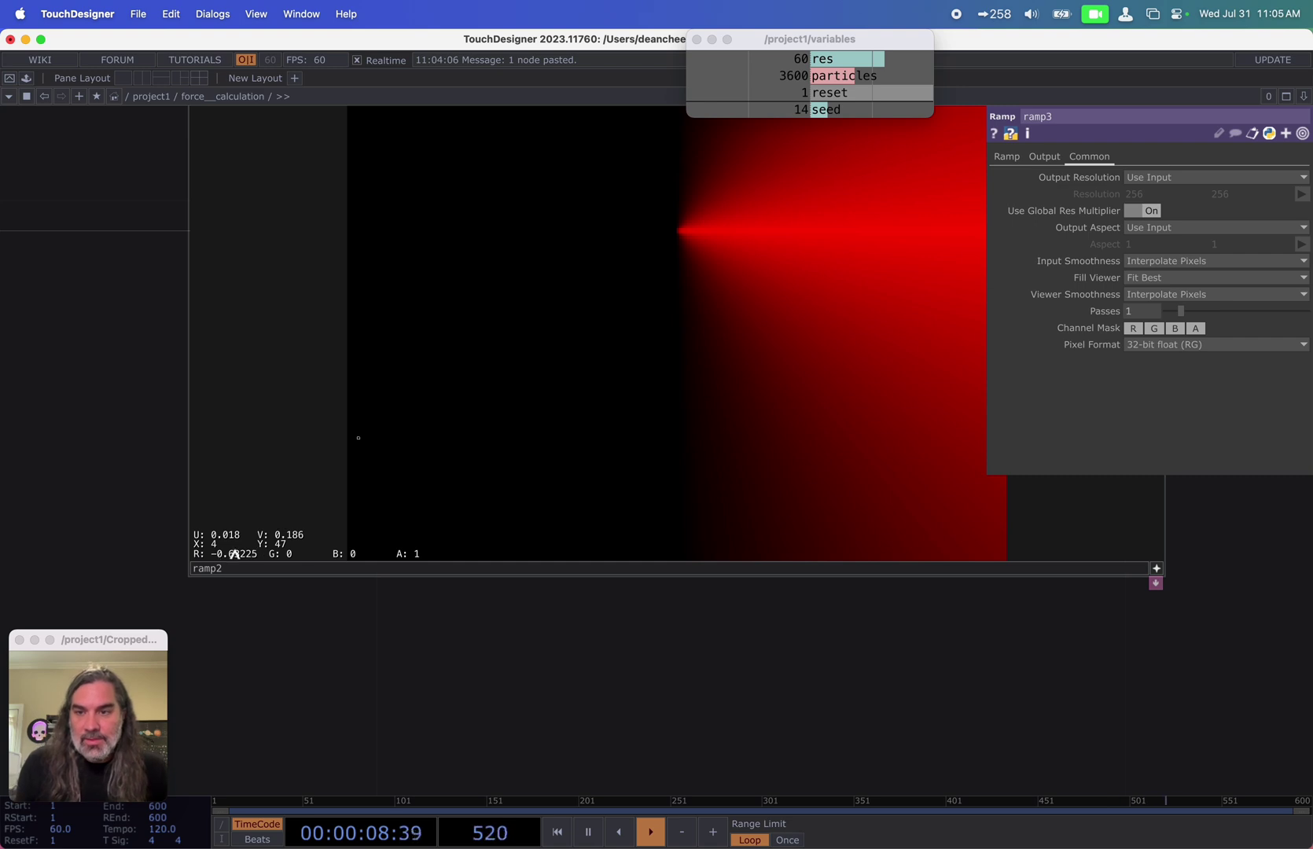
scroll(642, 475, "down", 6)
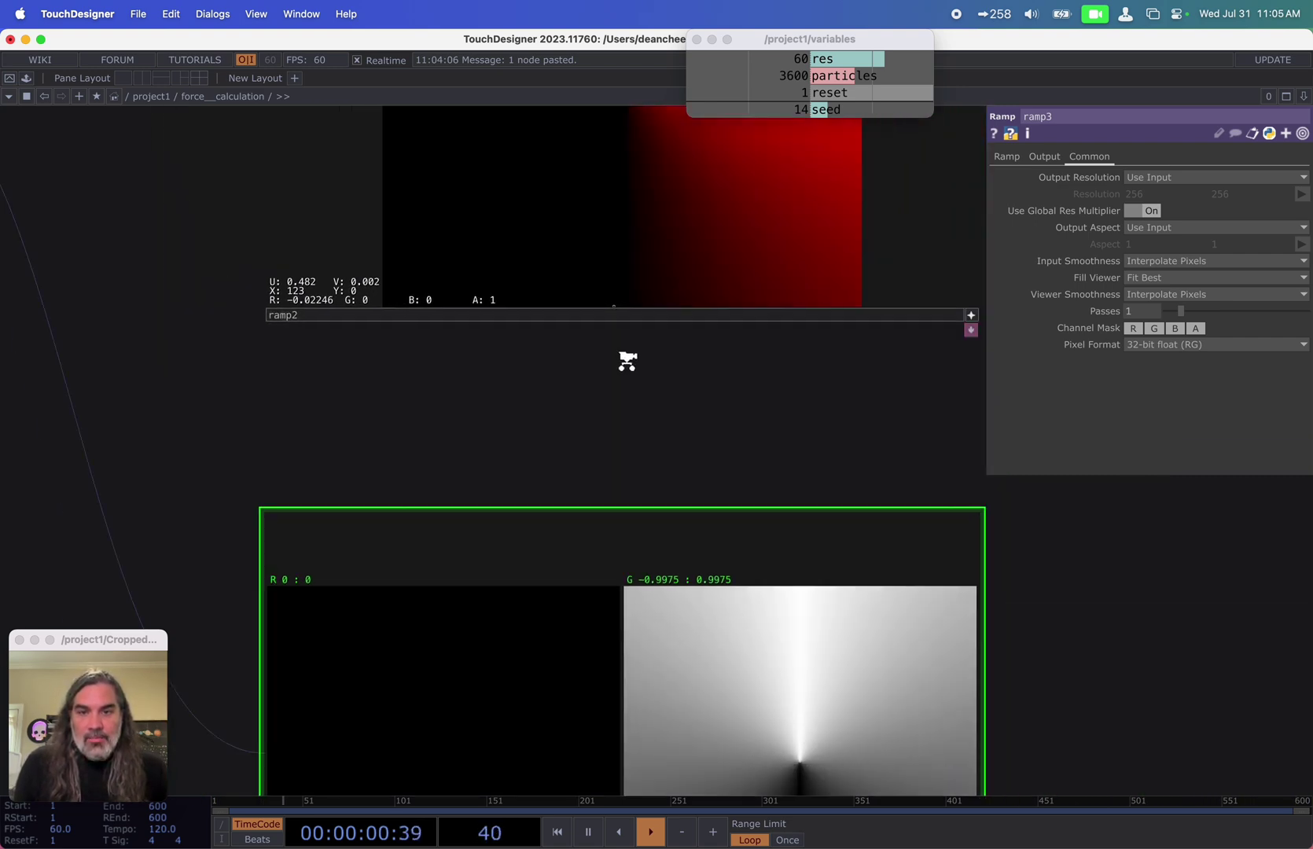
left_click_drag(1006, 557, 945, 384)
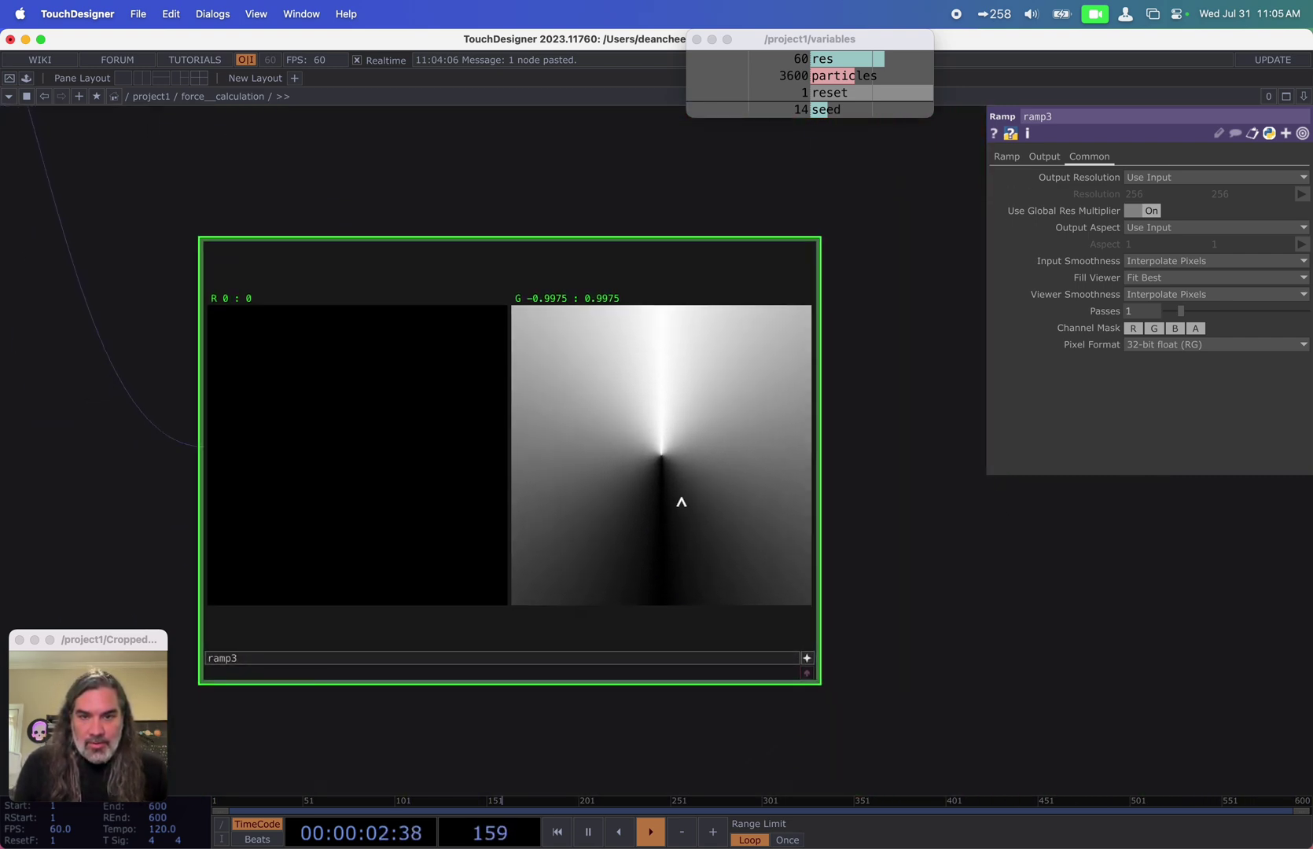
key("a")
key("a")
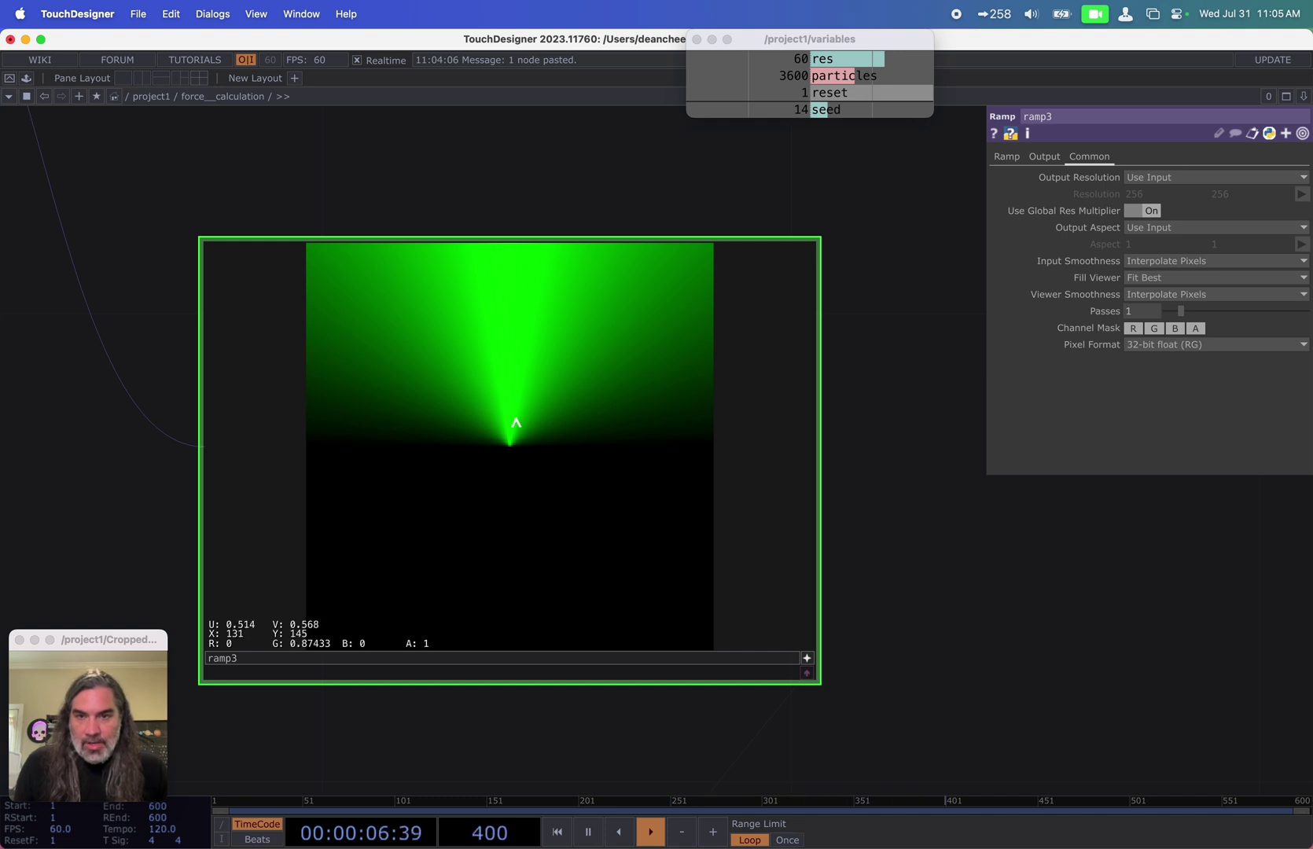
scroll(927, 507, "down", 8)
scroll(754, 566, "up", 2)
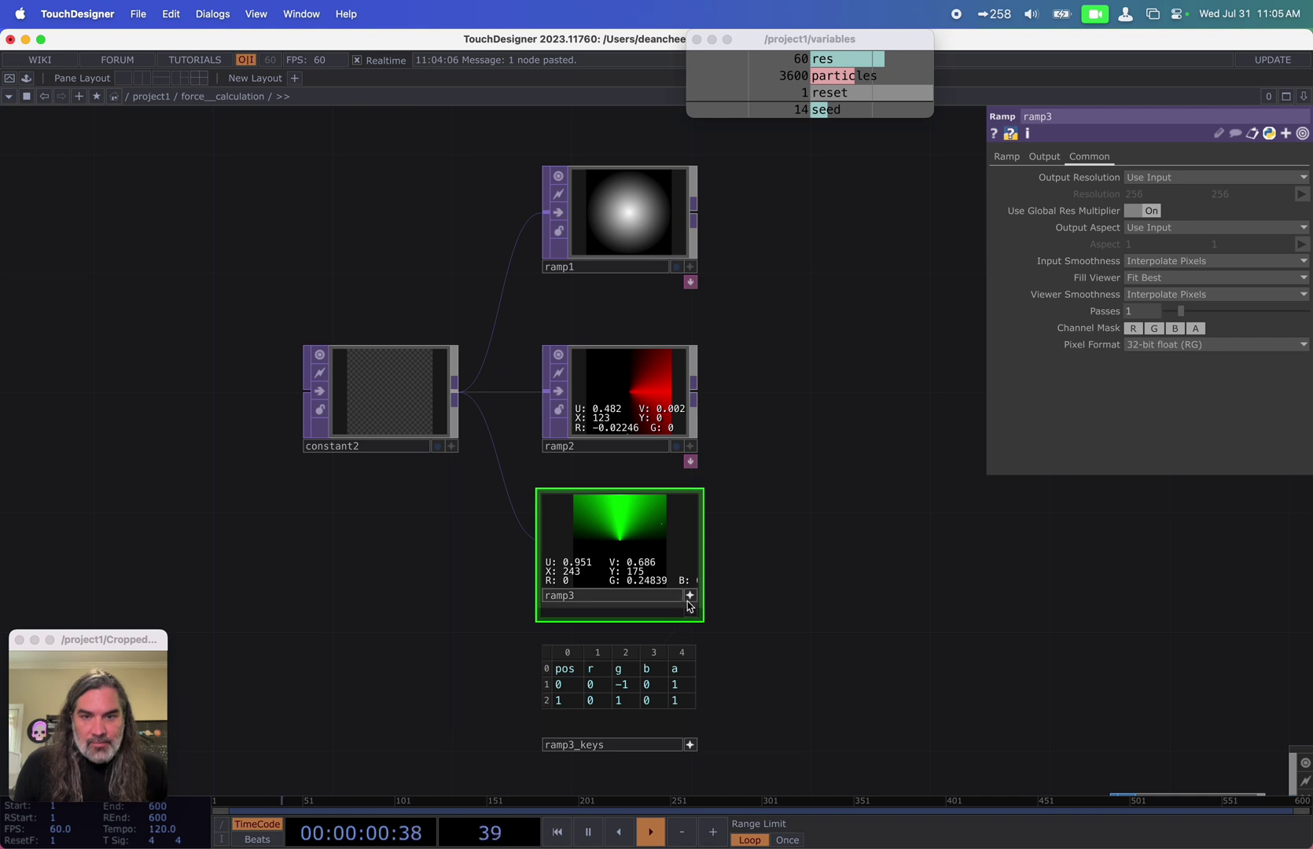
Step: Add a Reorder TOP beside the ramps and connect ramp2 to its first input and ramp3 to its second
scroll(802, 507, "up", 3)
key("Tab")
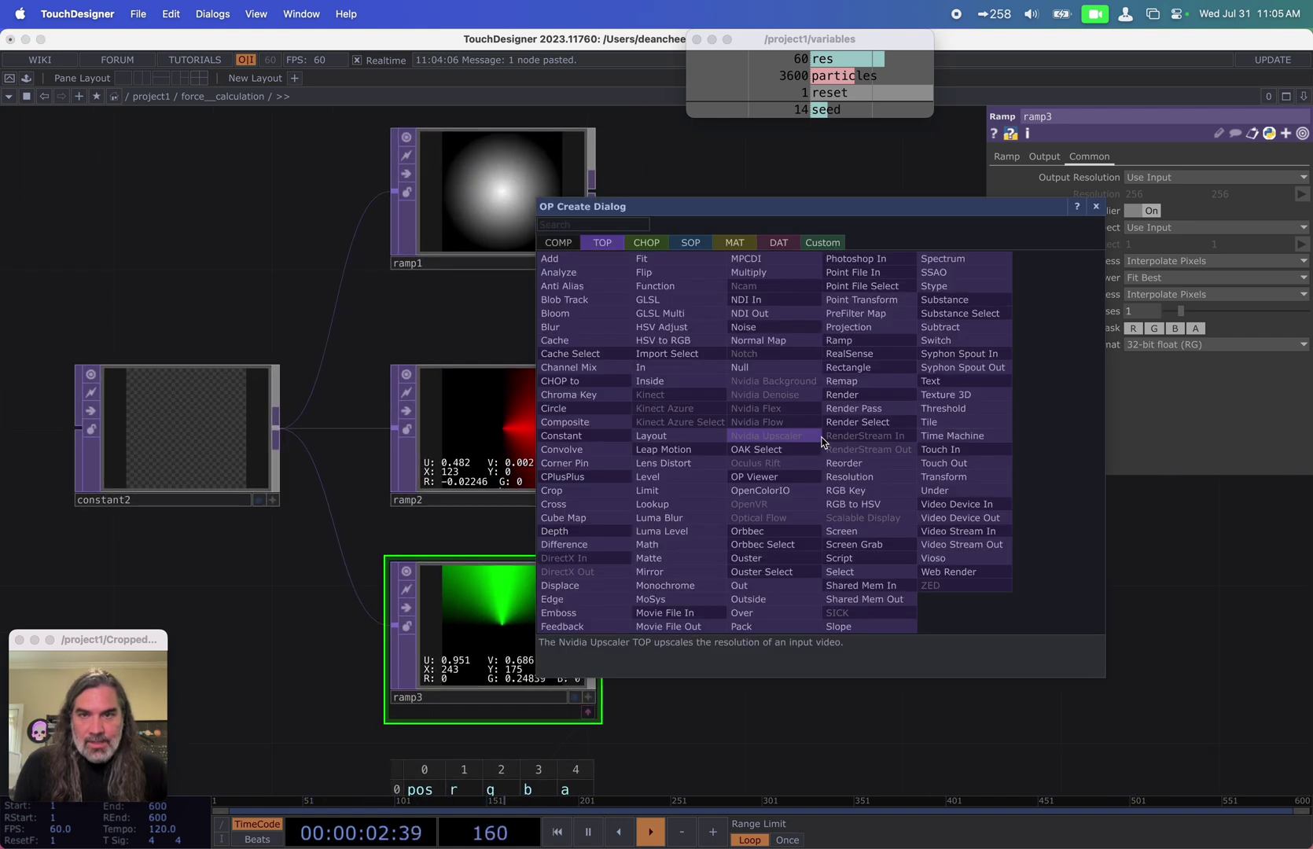
type("re")
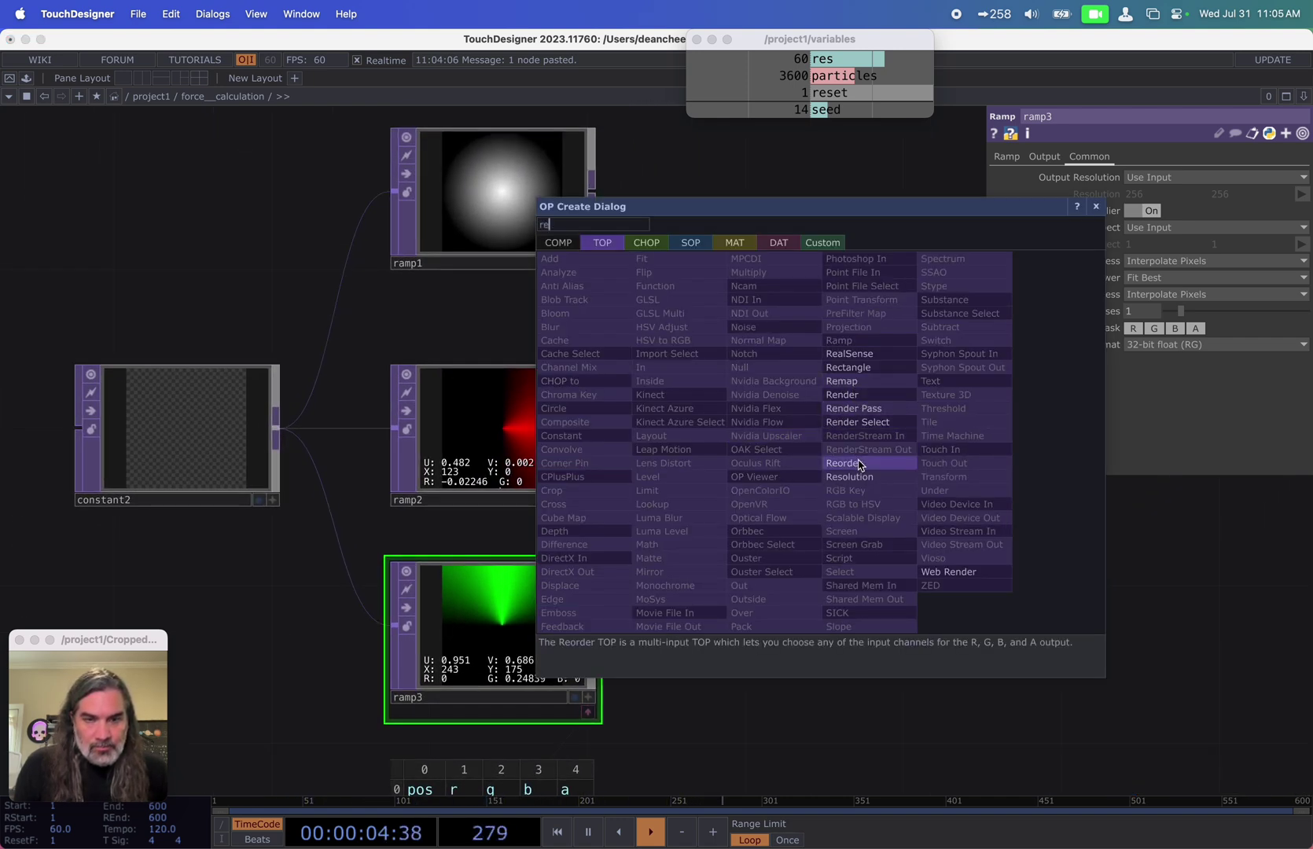
left_click(846, 463)
left_click(763, 482)
left_click_drag(652, 482, 622, 475)
left_click_drag(561, 423, 712, 391)
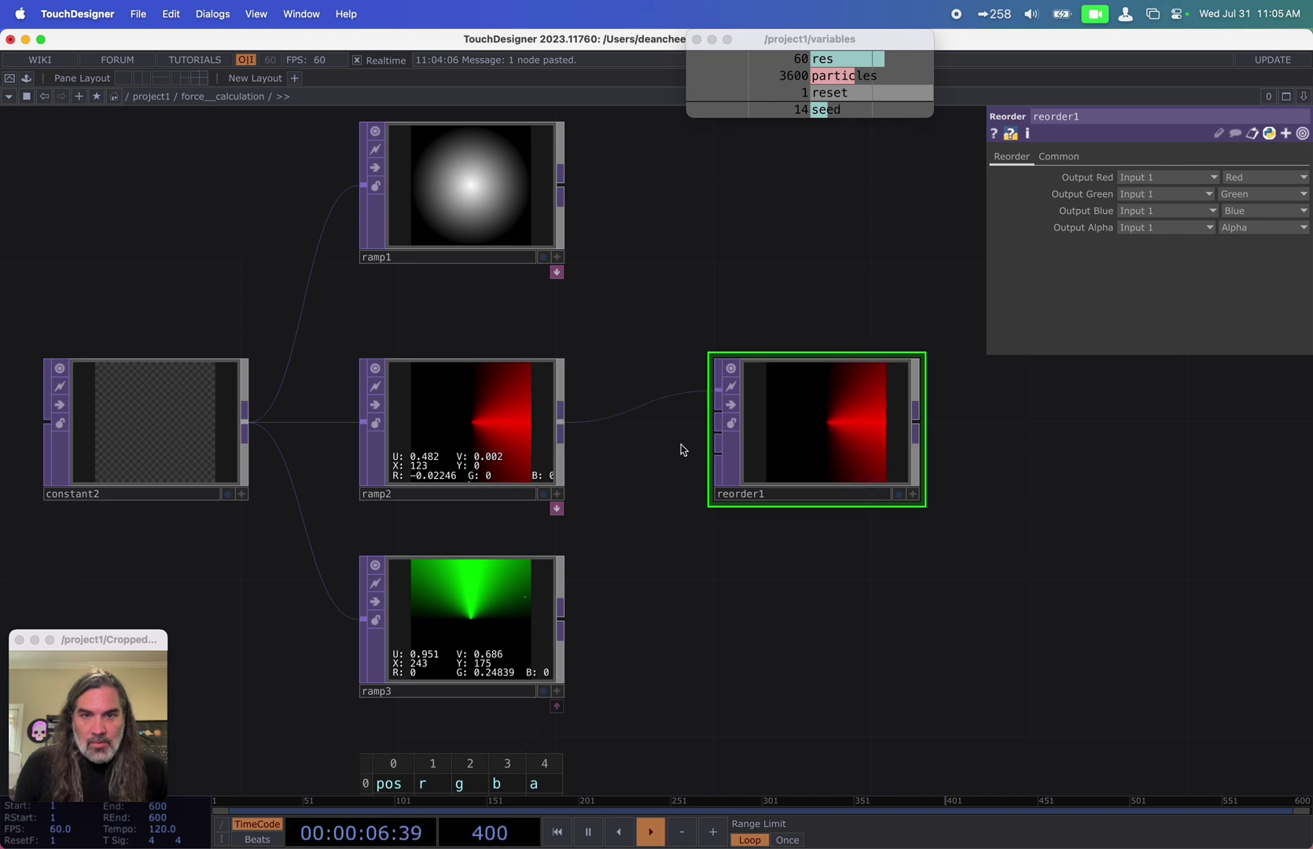
left_click_drag(565, 622, 718, 415)
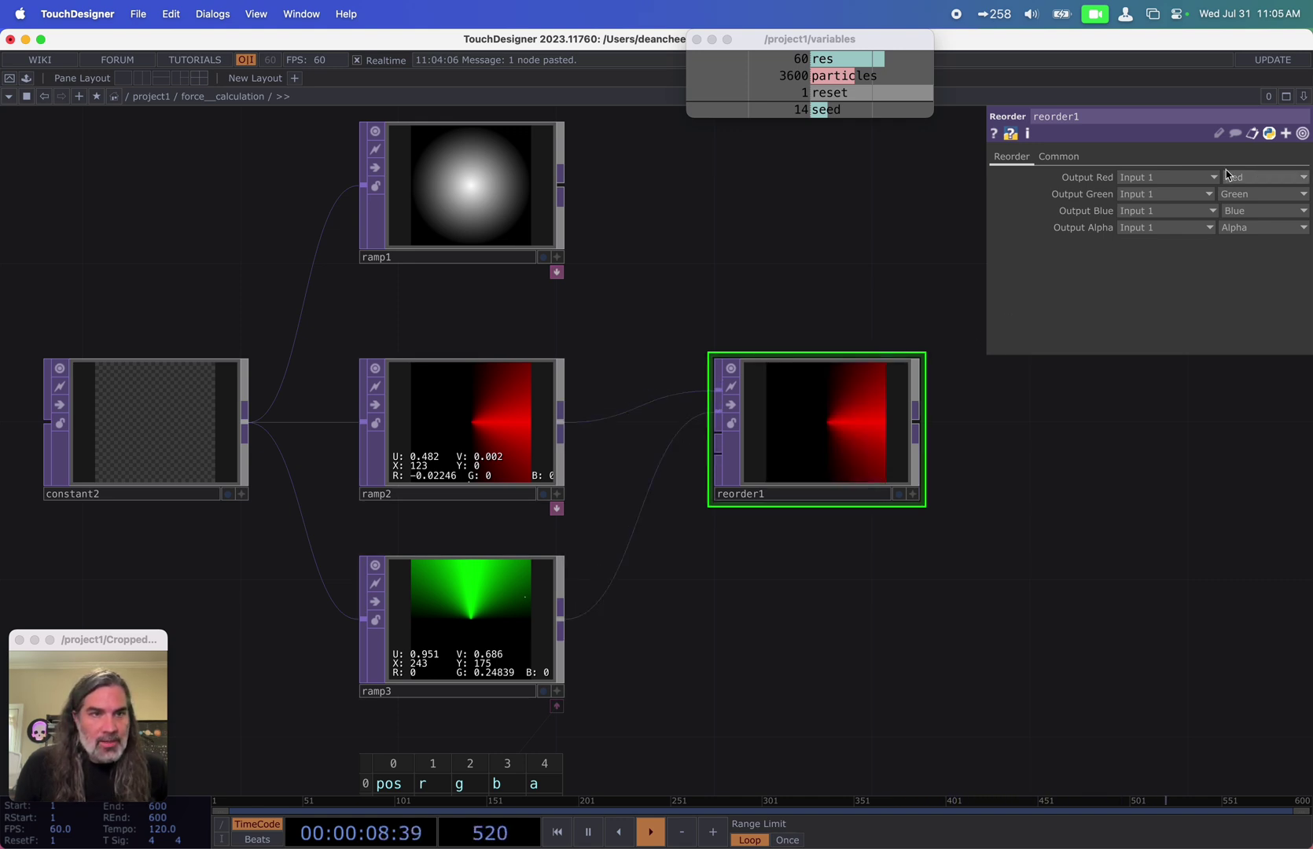
Step: Set reorder1's Output Green source to Input 2 and its pixel format to 32-bit float (RG)
left_click(1176, 195)
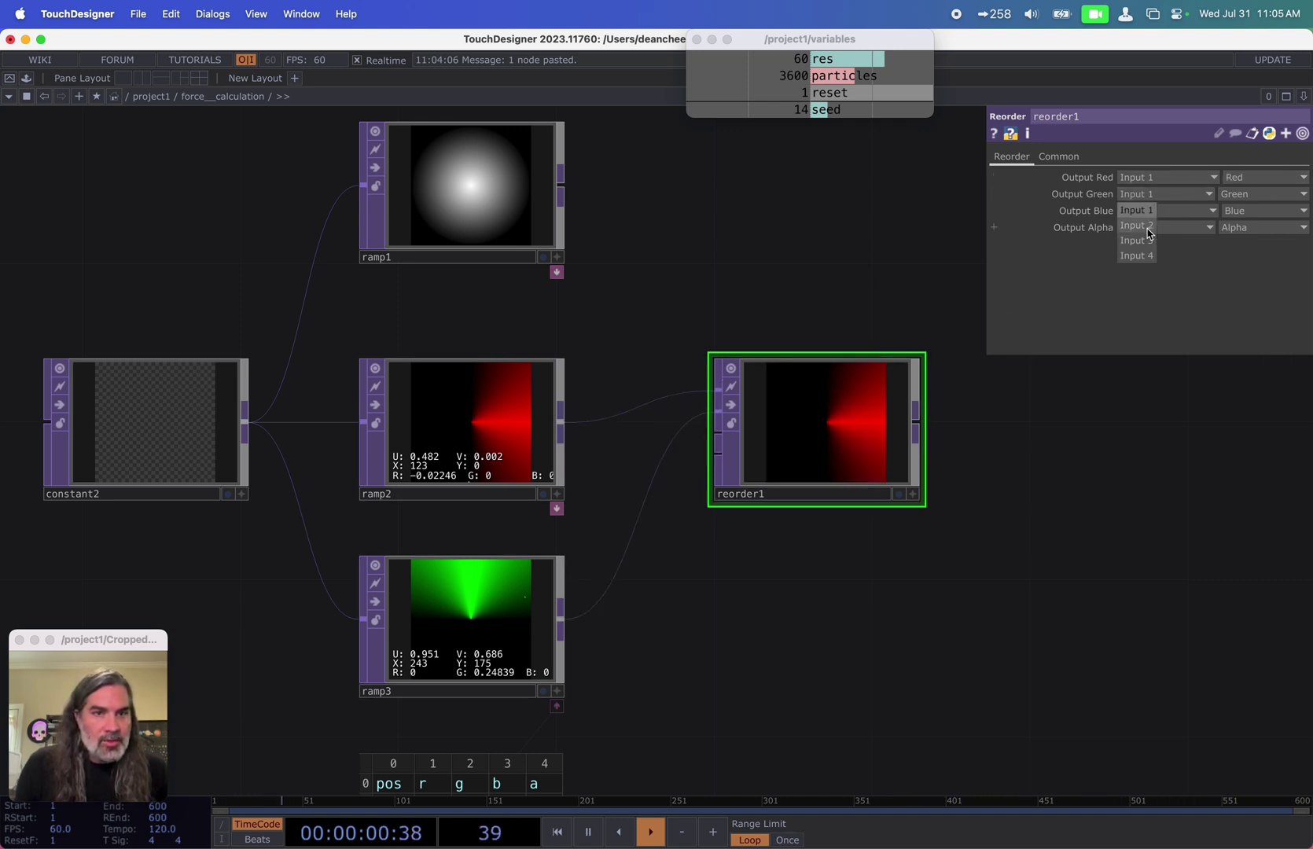
left_click(1153, 234)
left_click(1059, 156)
left_click(1189, 344)
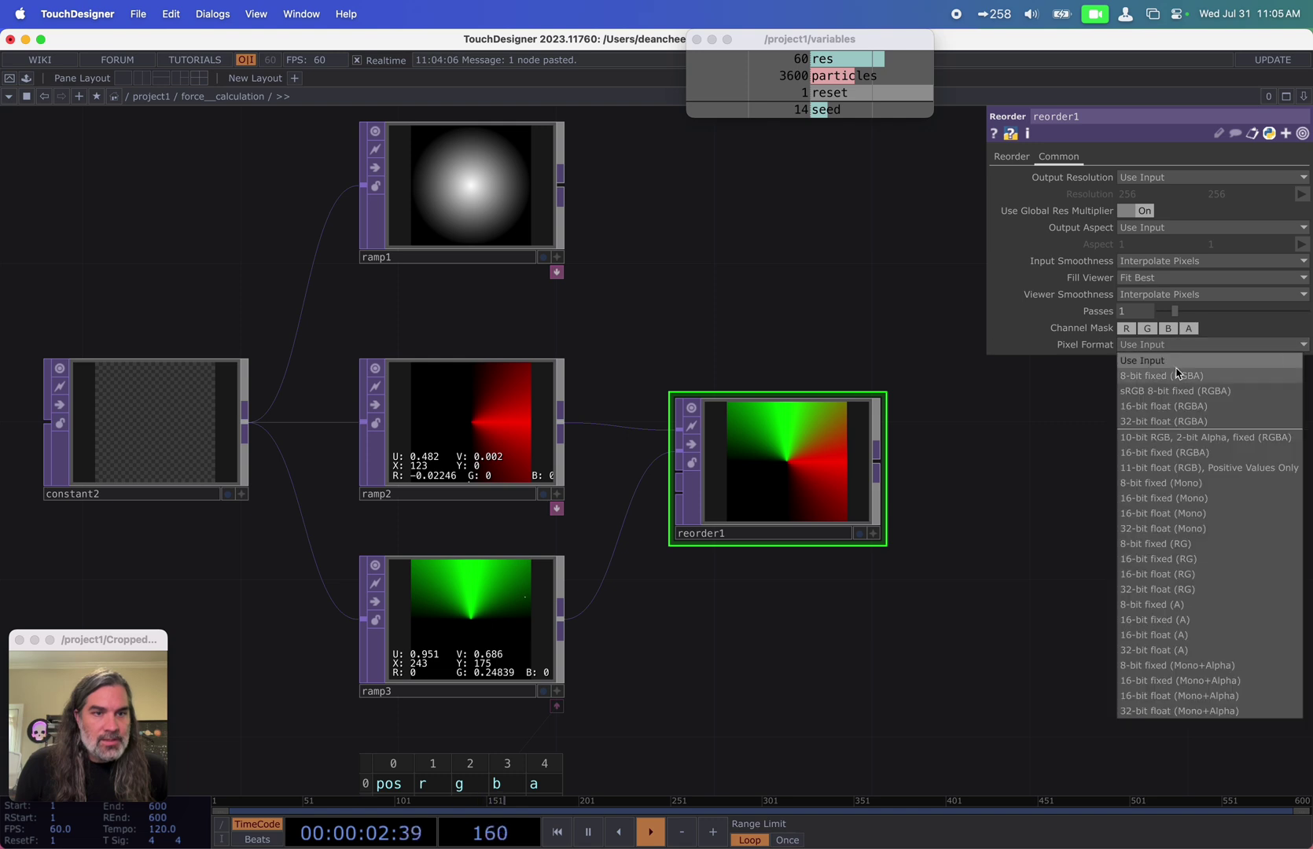
left_click(1172, 589)
Step: Add a Multiply TOP after reorder1, connect ramp1 to its second input, and line it up with reorder1
scroll(727, 597, "right", 5)
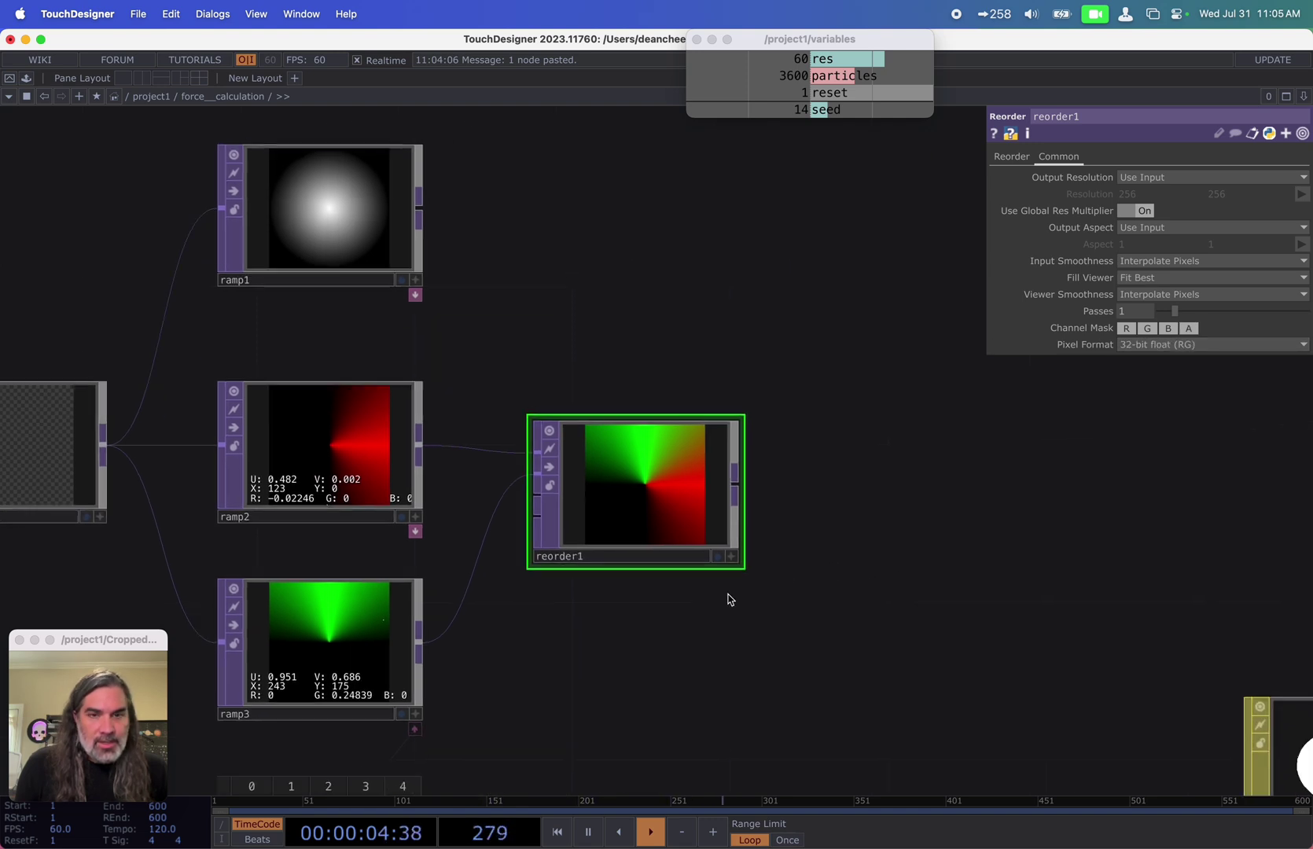
left_click_drag(551, 504, 555, 466)
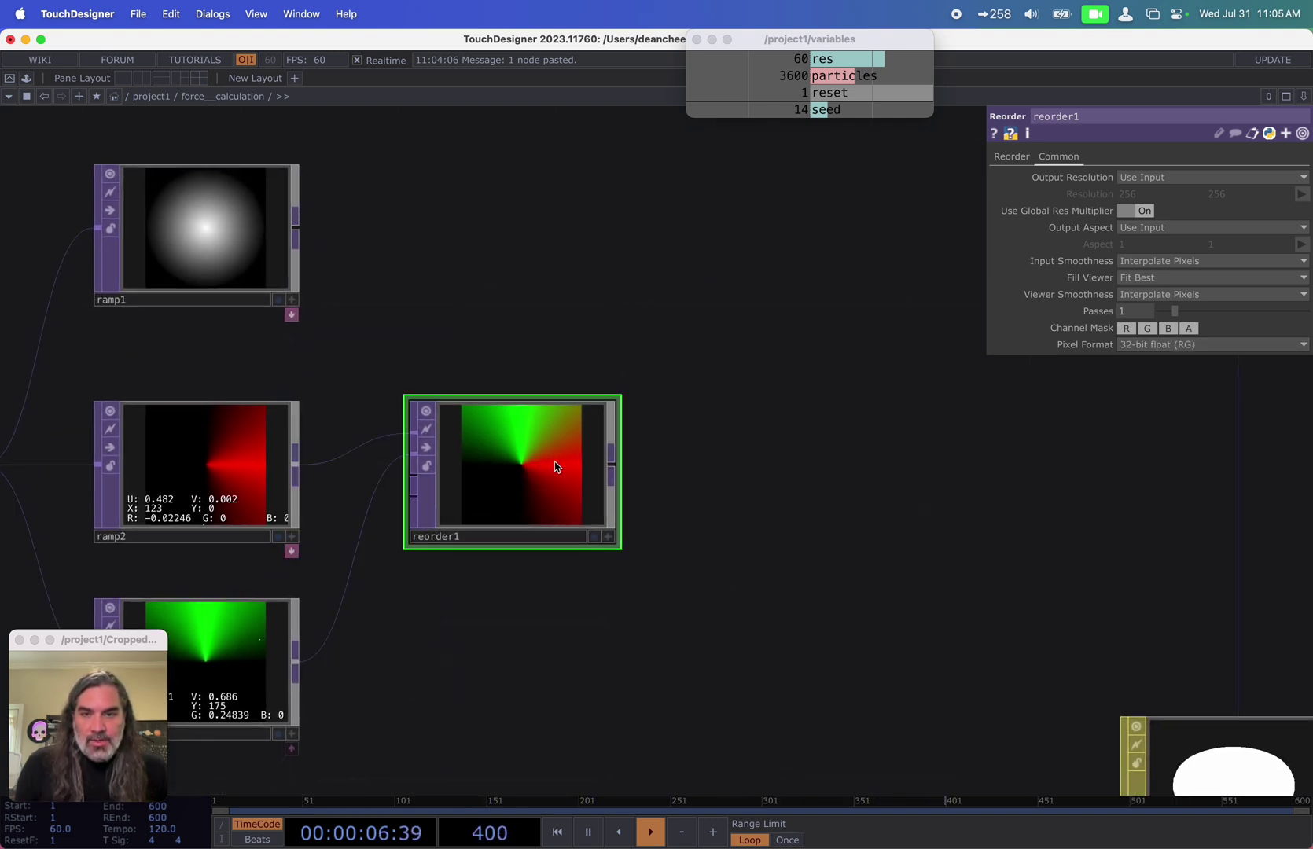
right_click(623, 470)
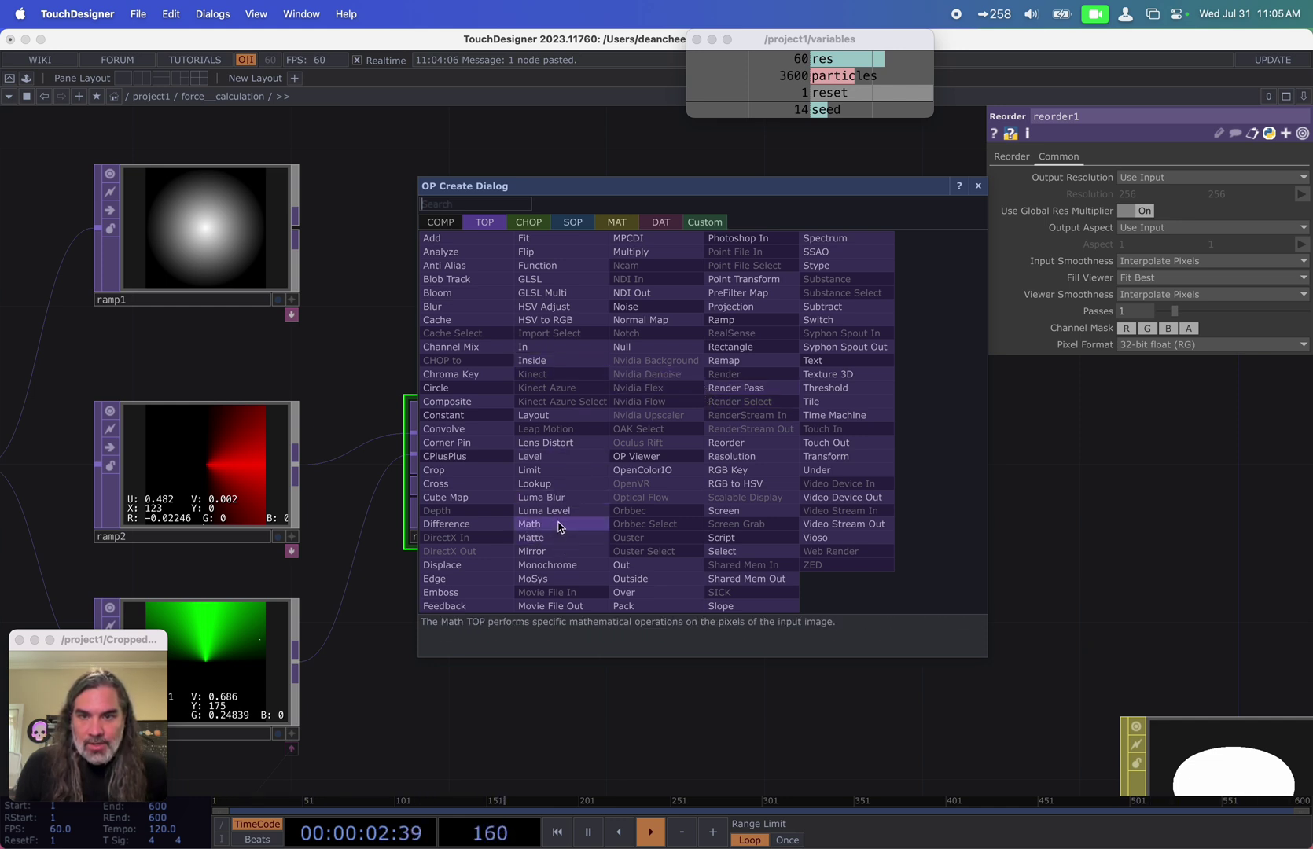
left_click(637, 252)
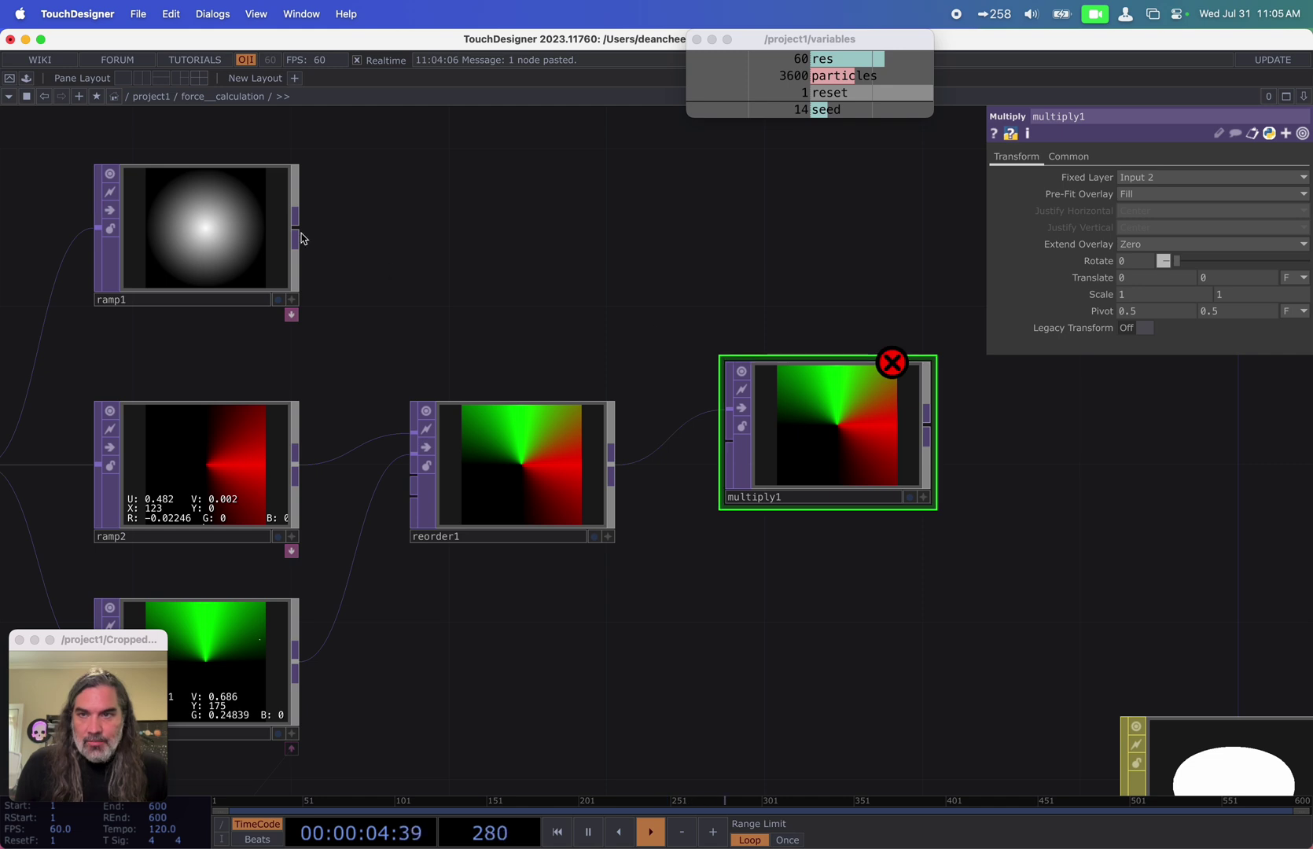
left_click_drag(297, 231, 728, 443)
left_click_drag(826, 540, 821, 540)
left_click_drag(821, 444, 821, 483)
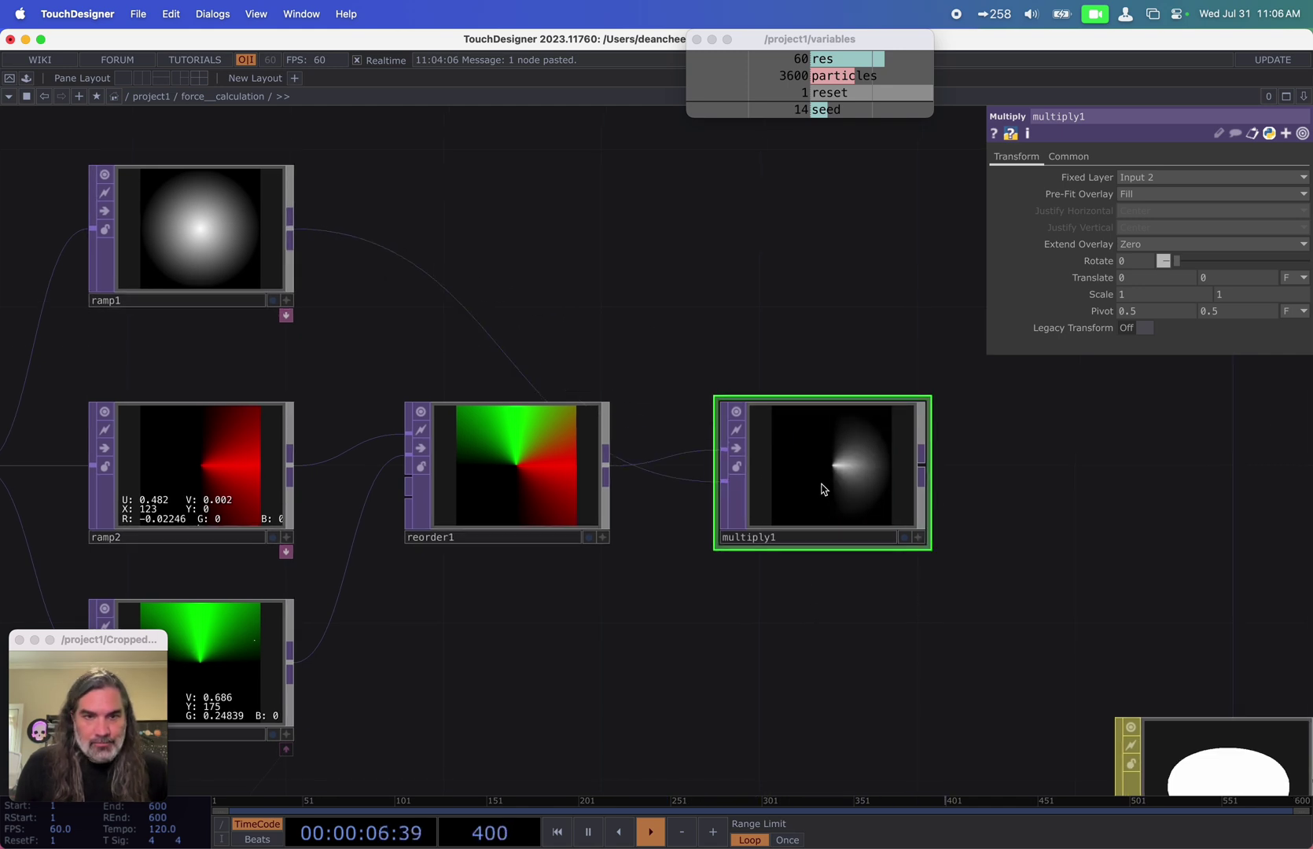
Step: Set multiply1's pixel format to 32-bit float (RG)
left_click(1069, 157)
left_click(1188, 345)
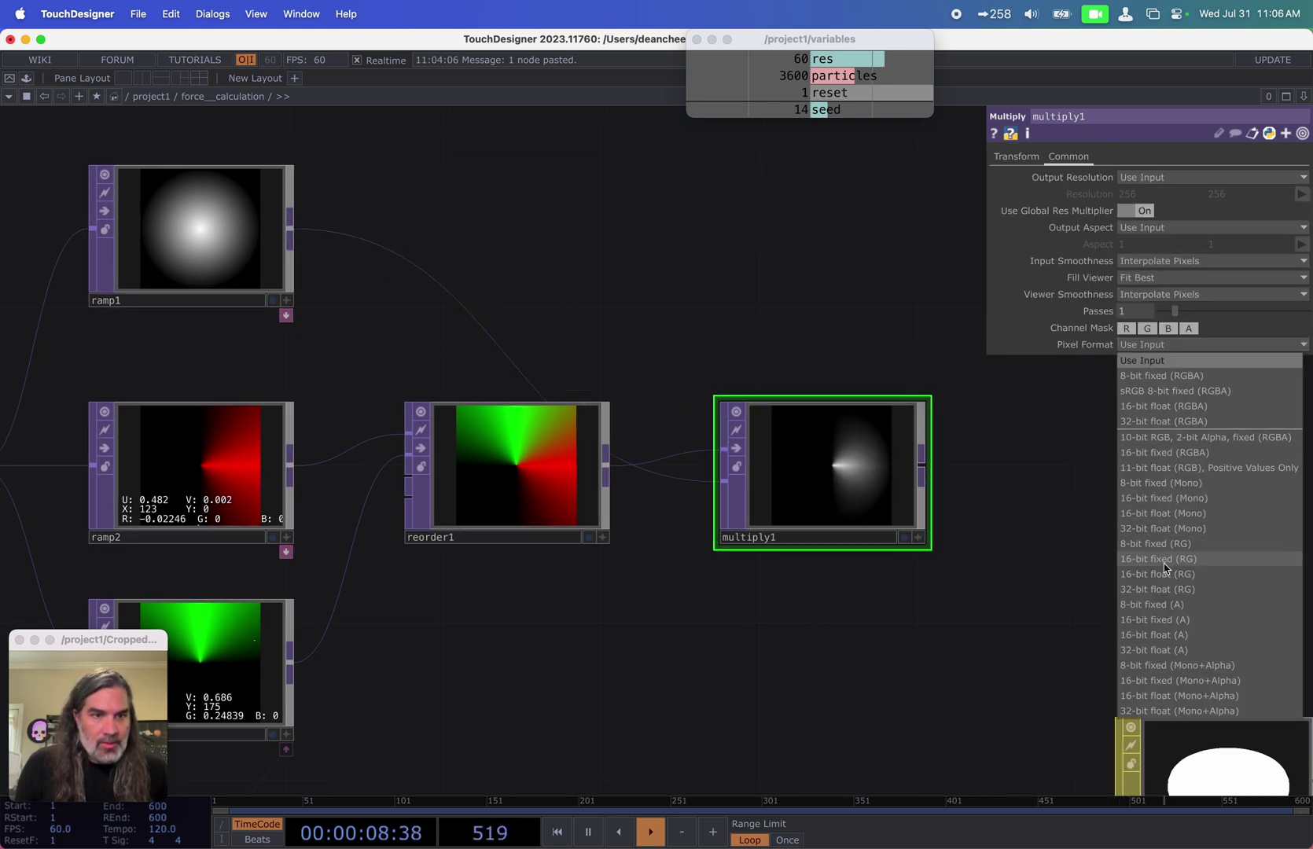
left_click(1162, 589)
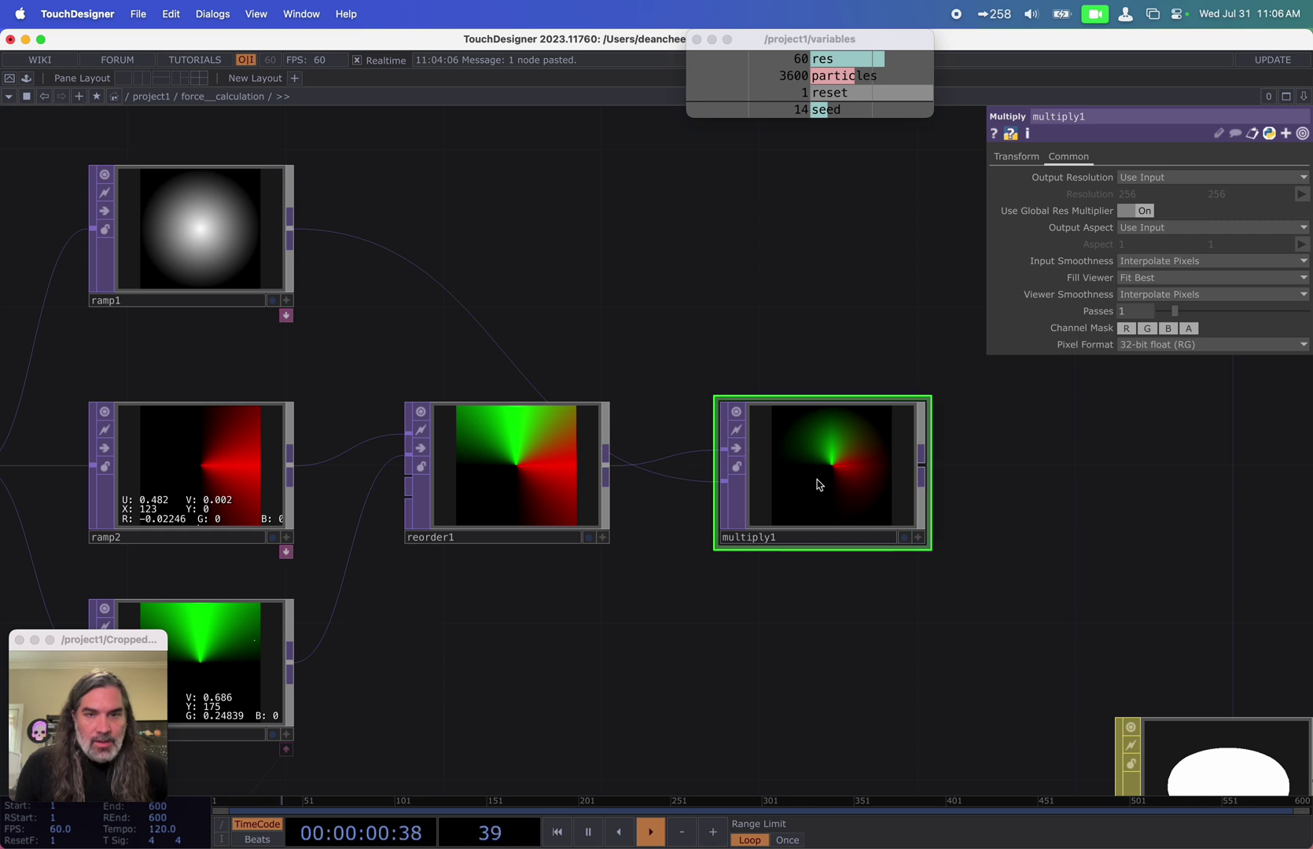
key("h")
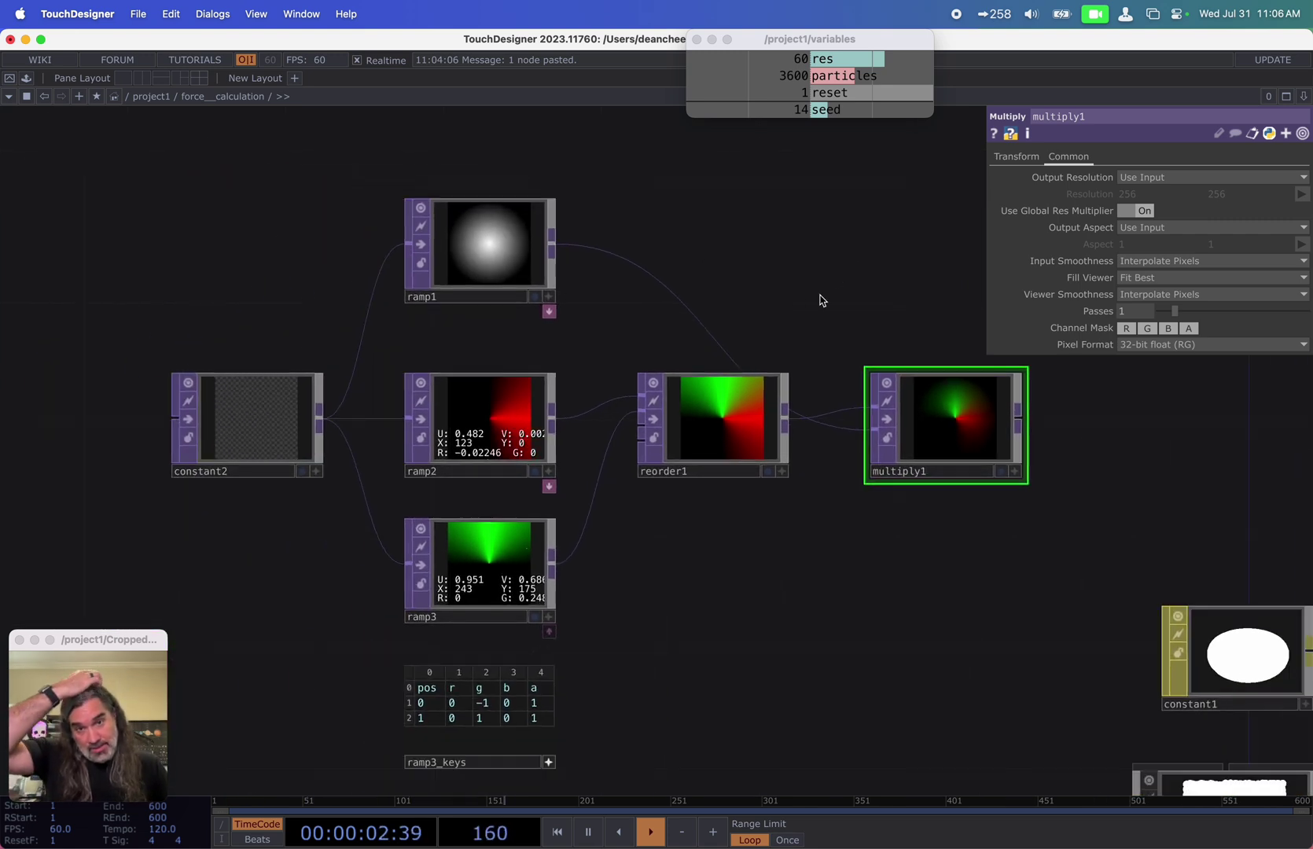
Step: Add a TOP to CHOP beneath reorder1 and assign reorder1 as its source TOP
key("Tab")
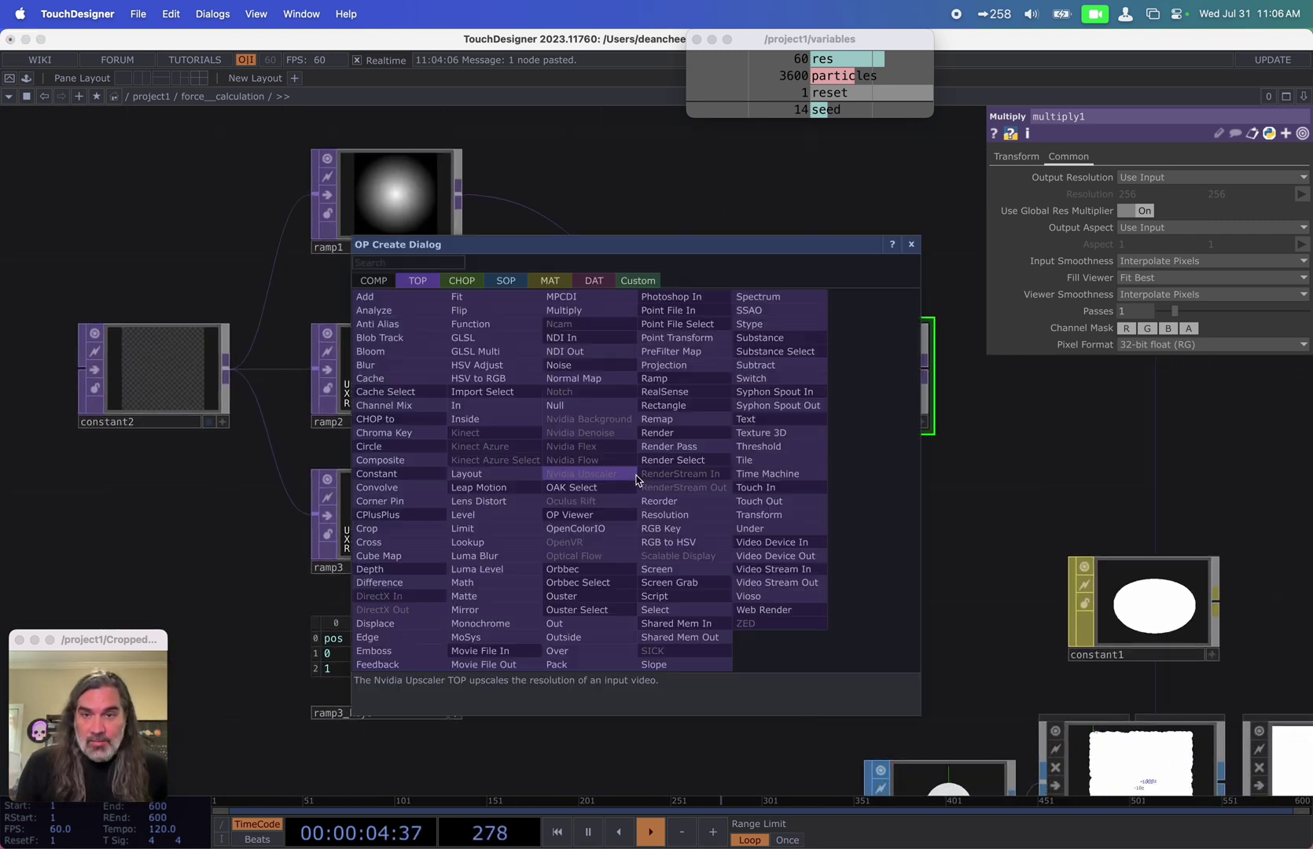
left_click(461, 281)
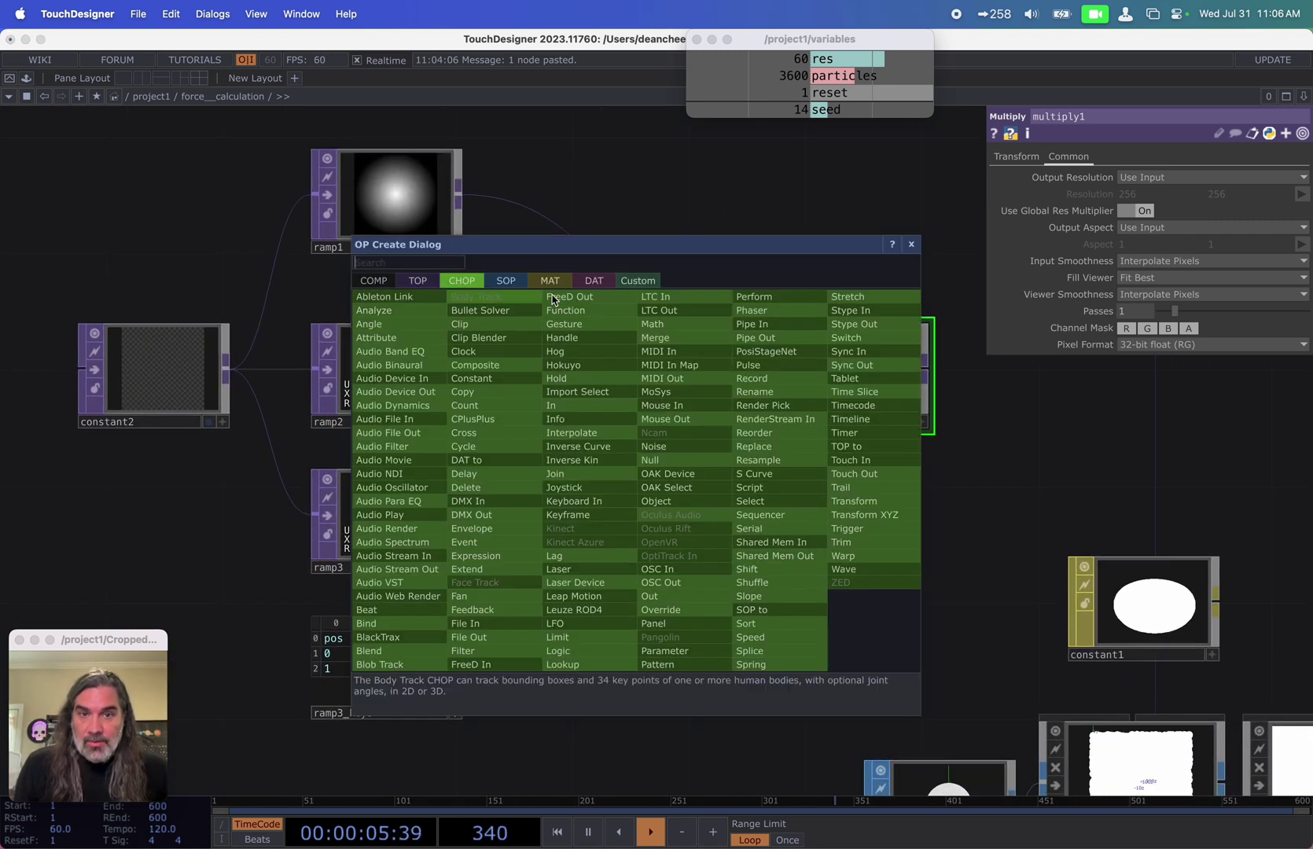
left_click(846, 446)
left_click(614, 526)
left_click_drag(624, 384, 674, 509)
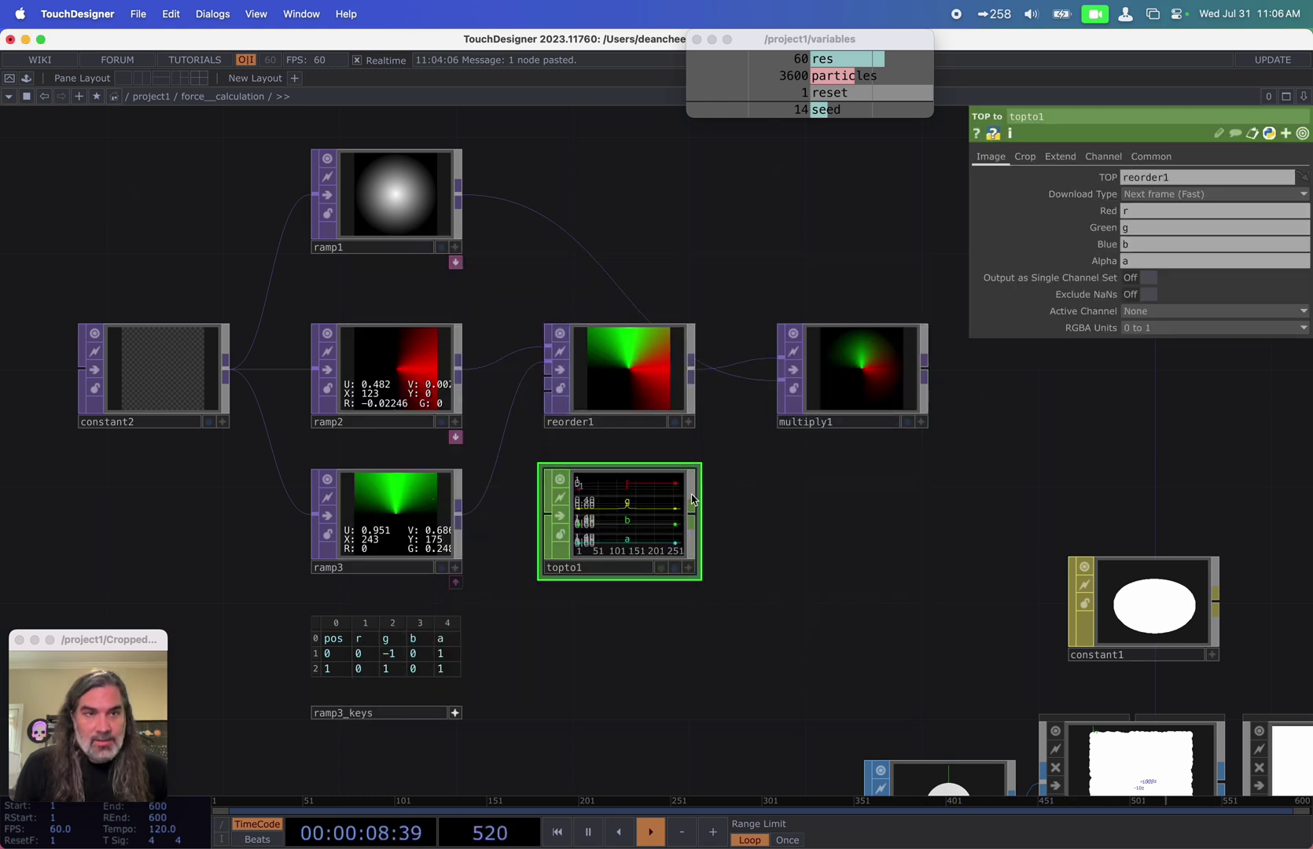
Step: Clear topto1's Blue and Alpha channel names so only r and g are output
key("BackSpace")
left_click_drag(1164, 244, 1082, 267)
key("BackSpace")
left_click(751, 515)
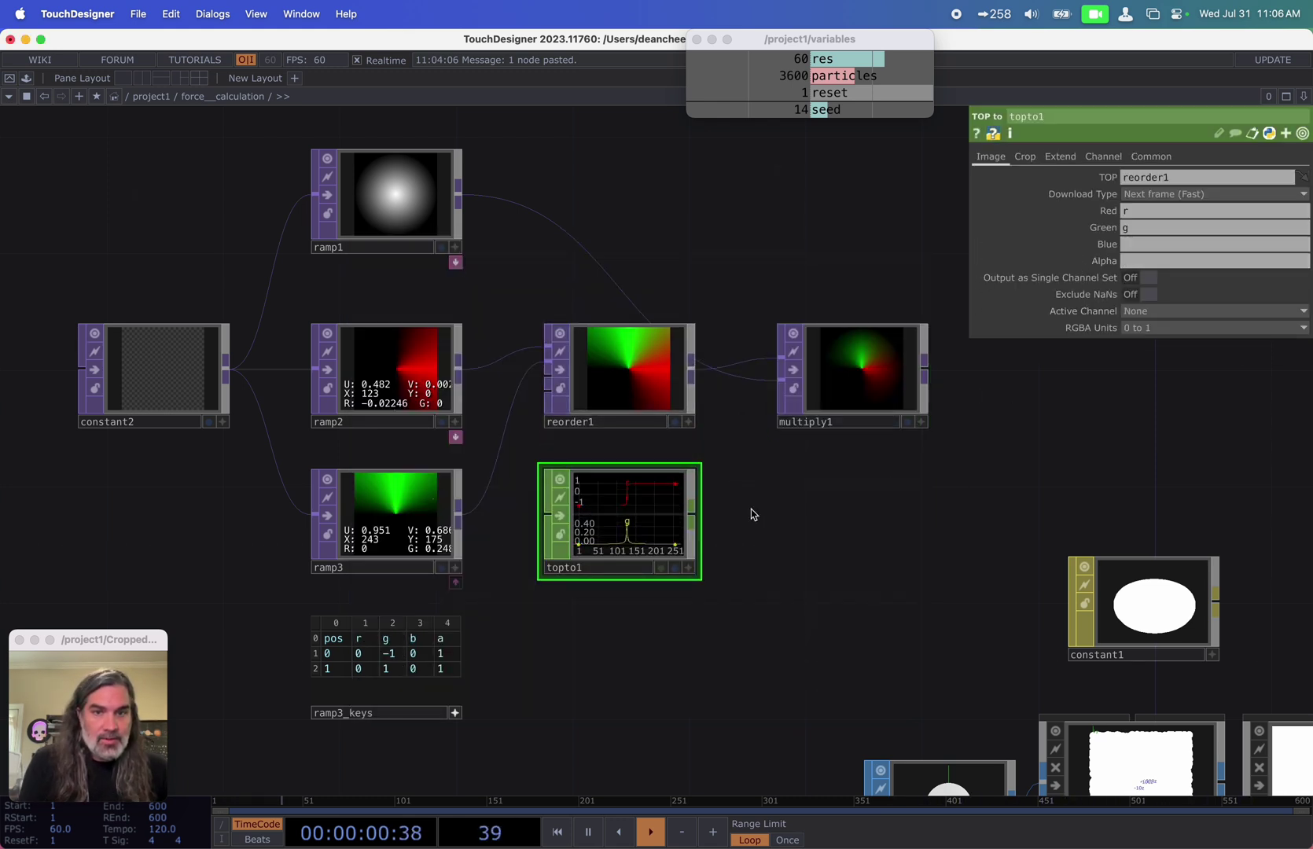
Step: Duplicate topto1 beneath multiply1 and assign multiply1 as the copy's source TOP
key("ctrl+c")
key("ctrl+v")
left_click(875, 513)
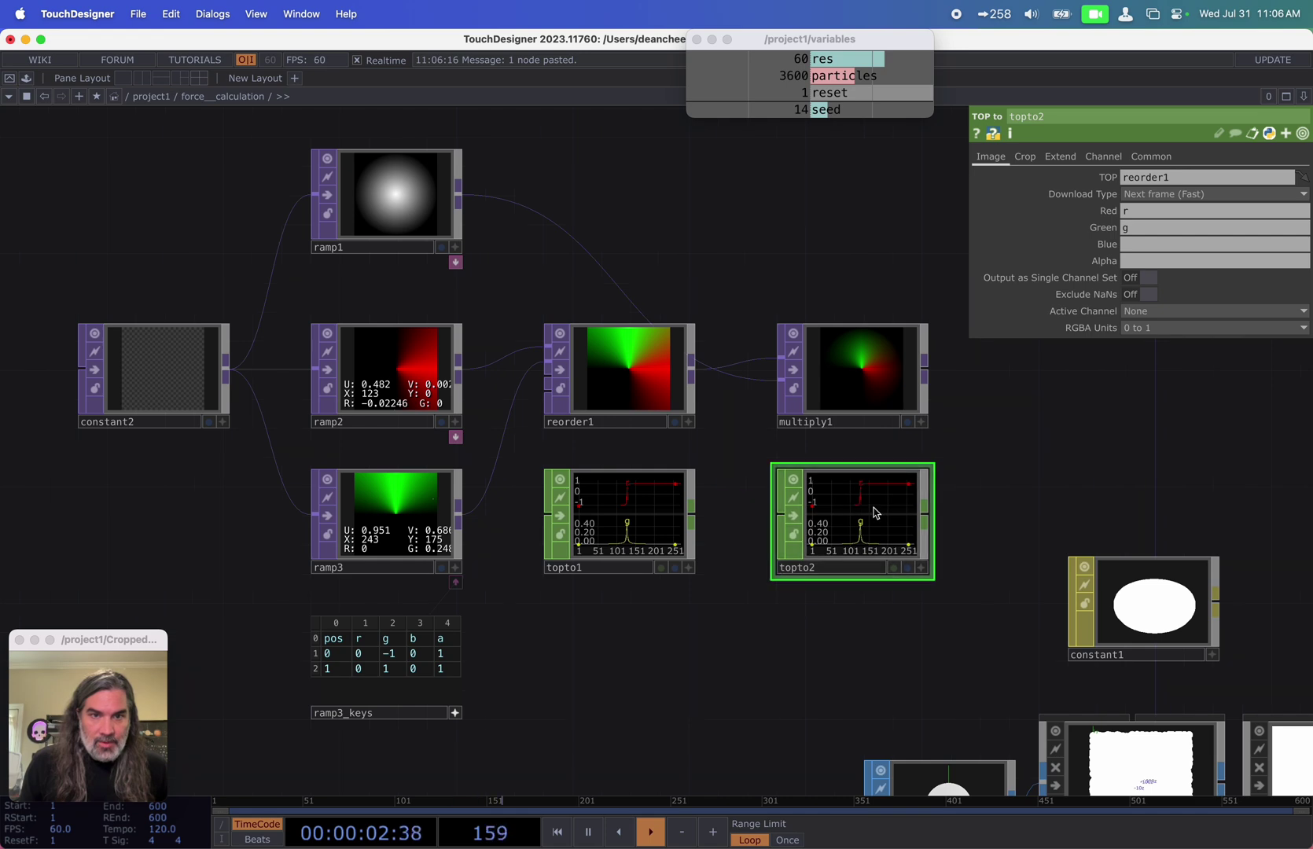
left_click_drag(861, 370, 864, 527)
Step: Compare the red and green channel graphs of topto1 and topto2 with the reorder1 and multiply1 textures
scroll(610, 516, "up", 5)
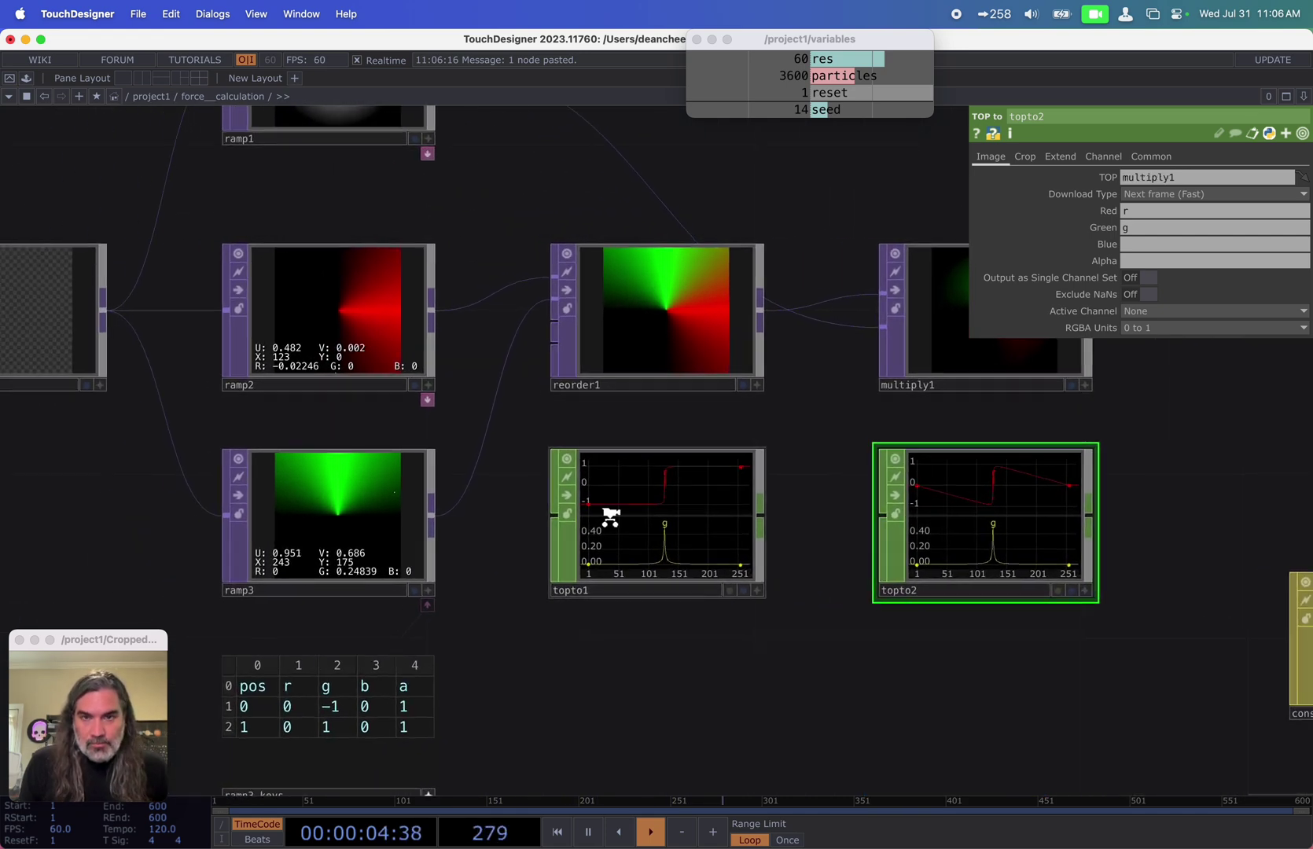
scroll(448, 516, "down", 2)
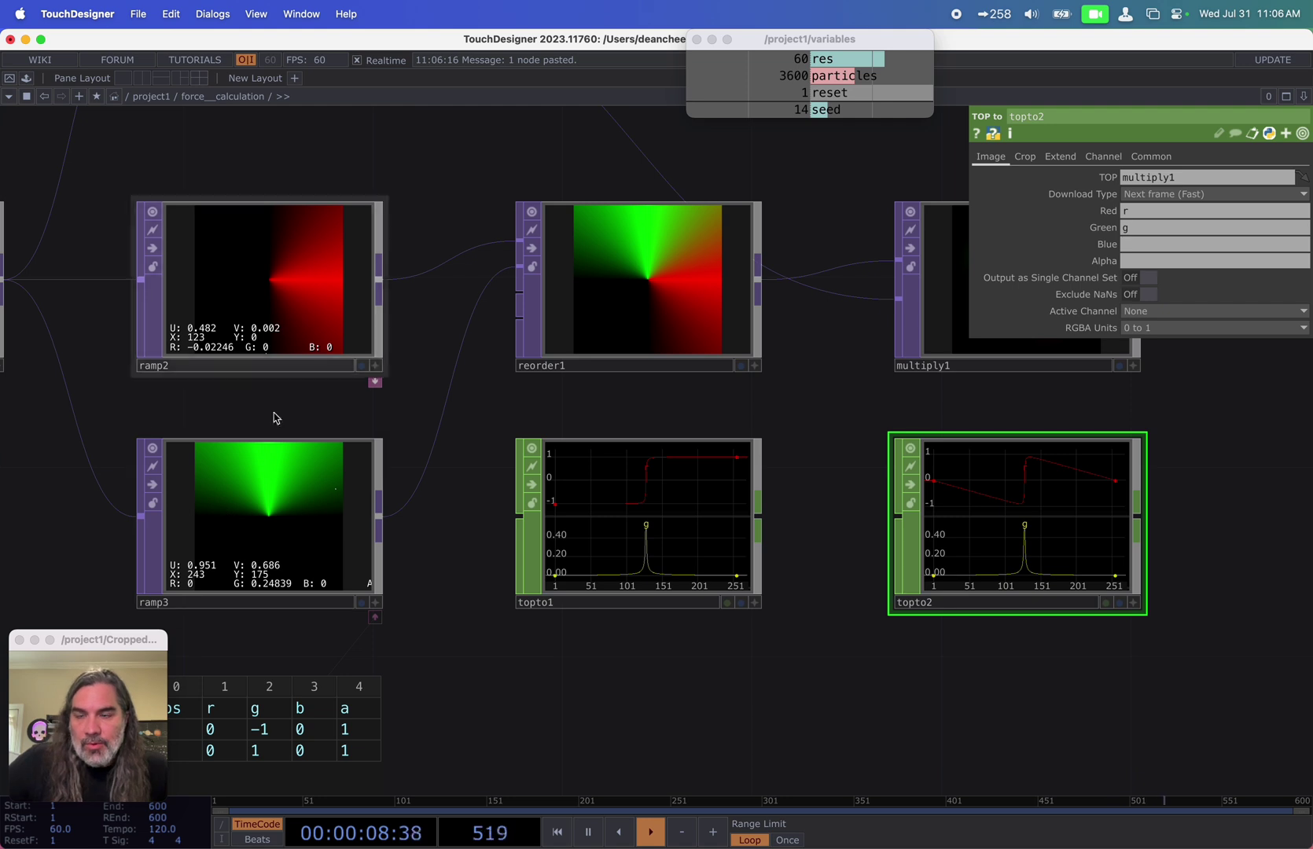
left_click_drag(423, 533, 458, 528)
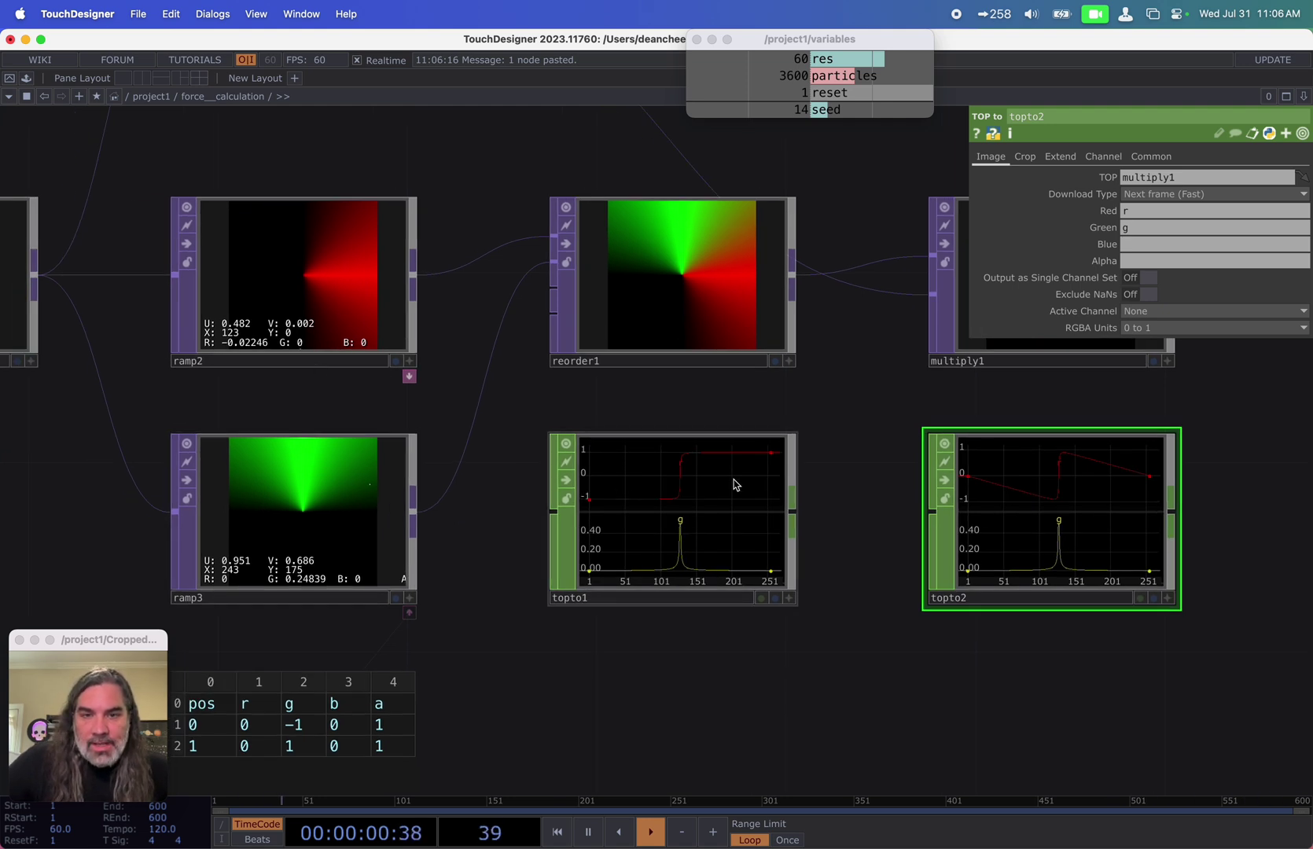
scroll(675, 517, "up", 3)
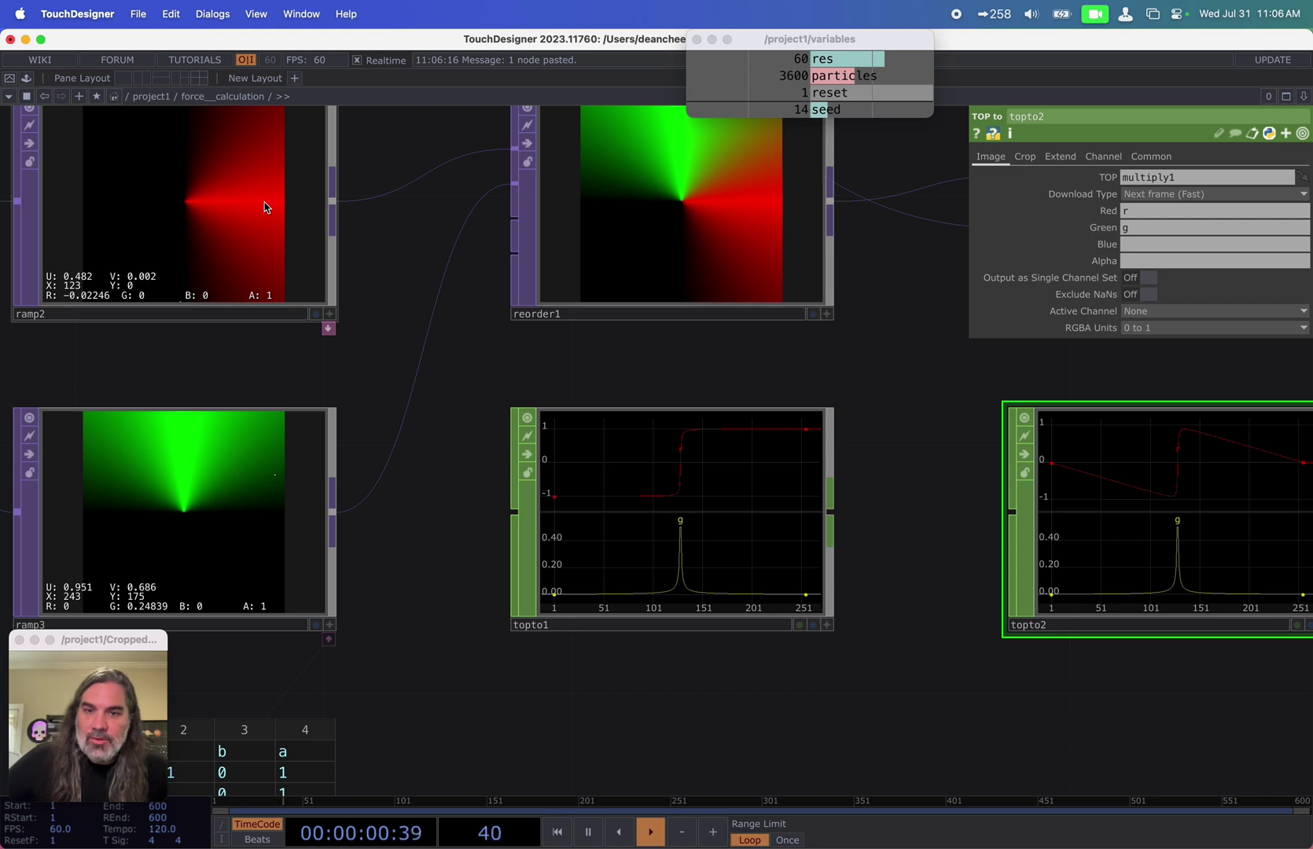
scroll(432, 488, "down", 3)
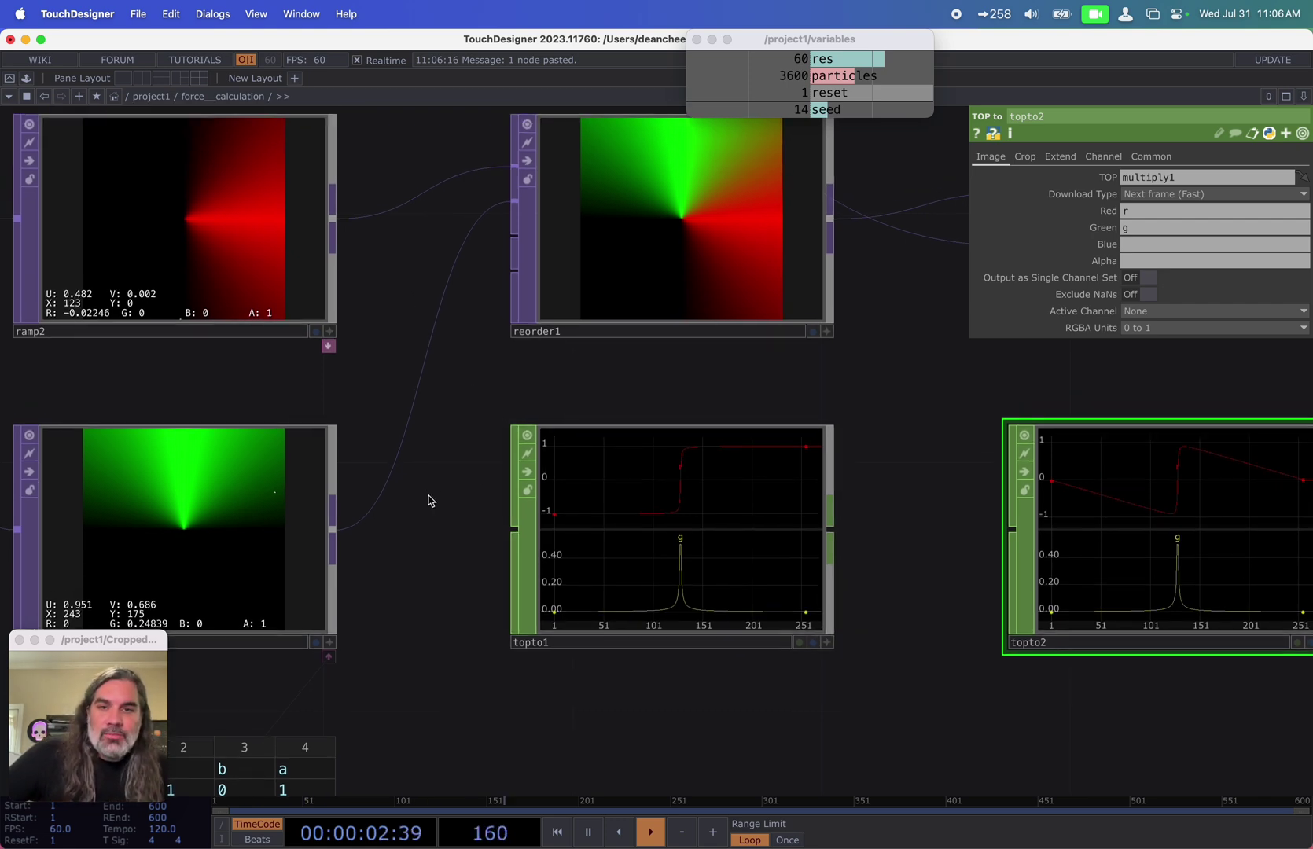
left_click_drag(603, 668, 452, 671)
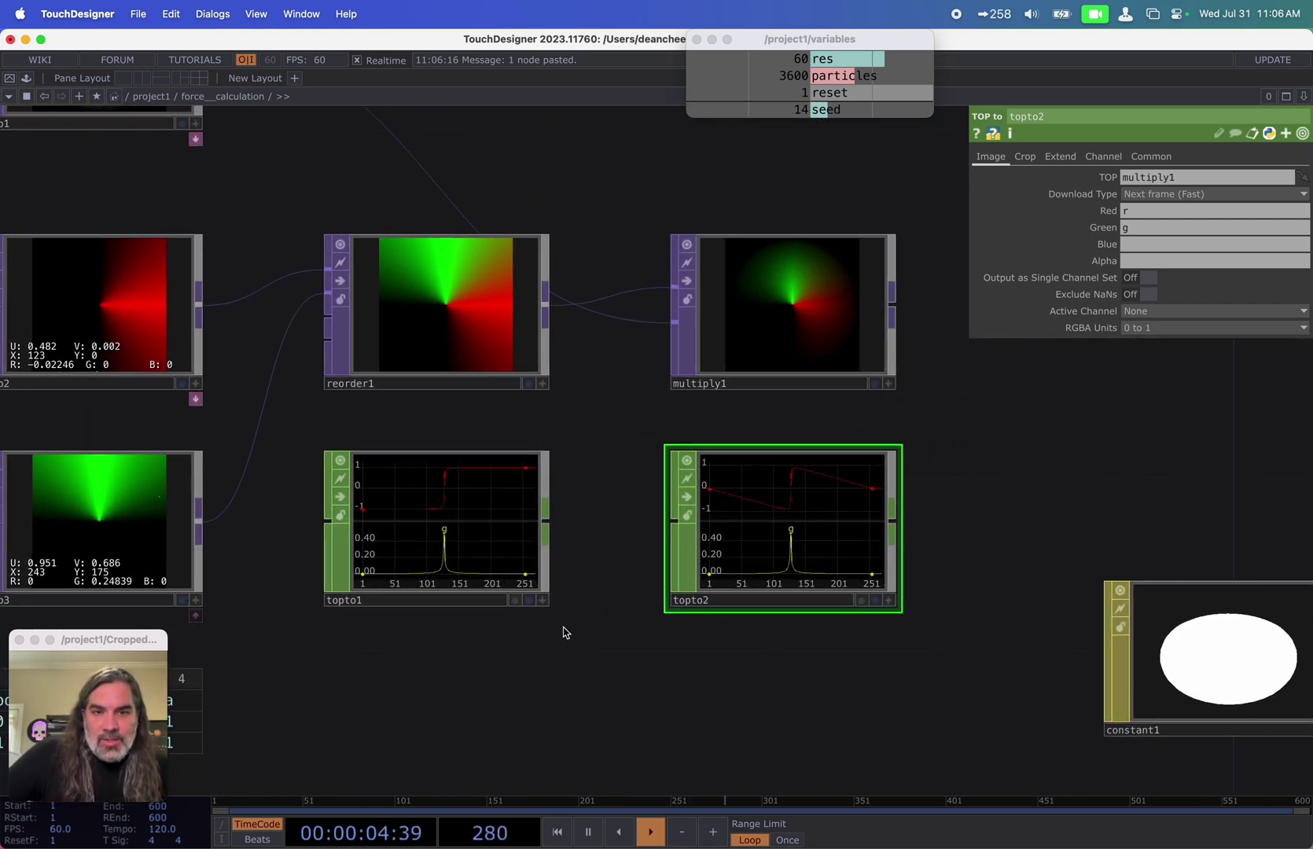
scroll(725, 487, "up", 1)
scroll(789, 514, "up", 2)
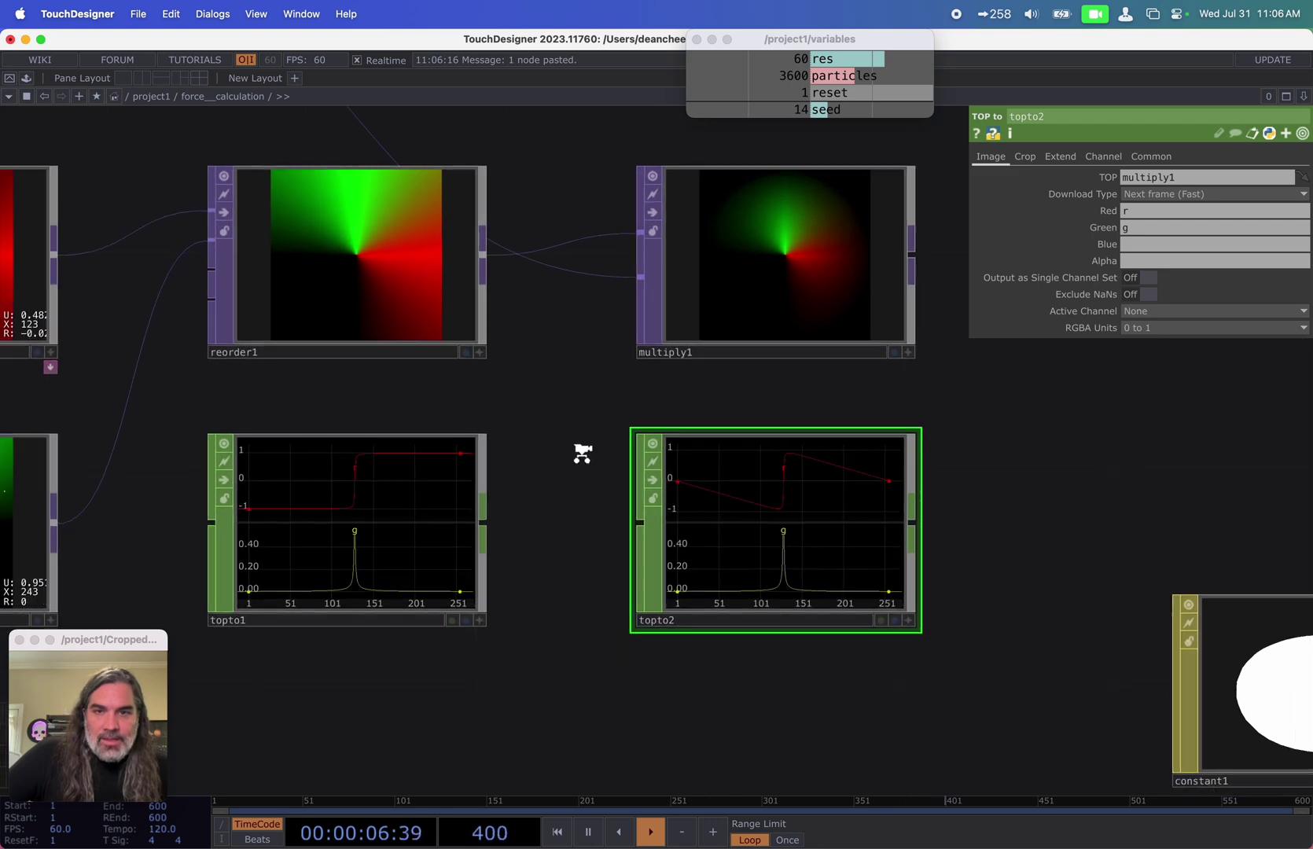
scroll(581, 452, "down", 3)
scroll(784, 602, "up", 3)
scroll(784, 603, "up", 4)
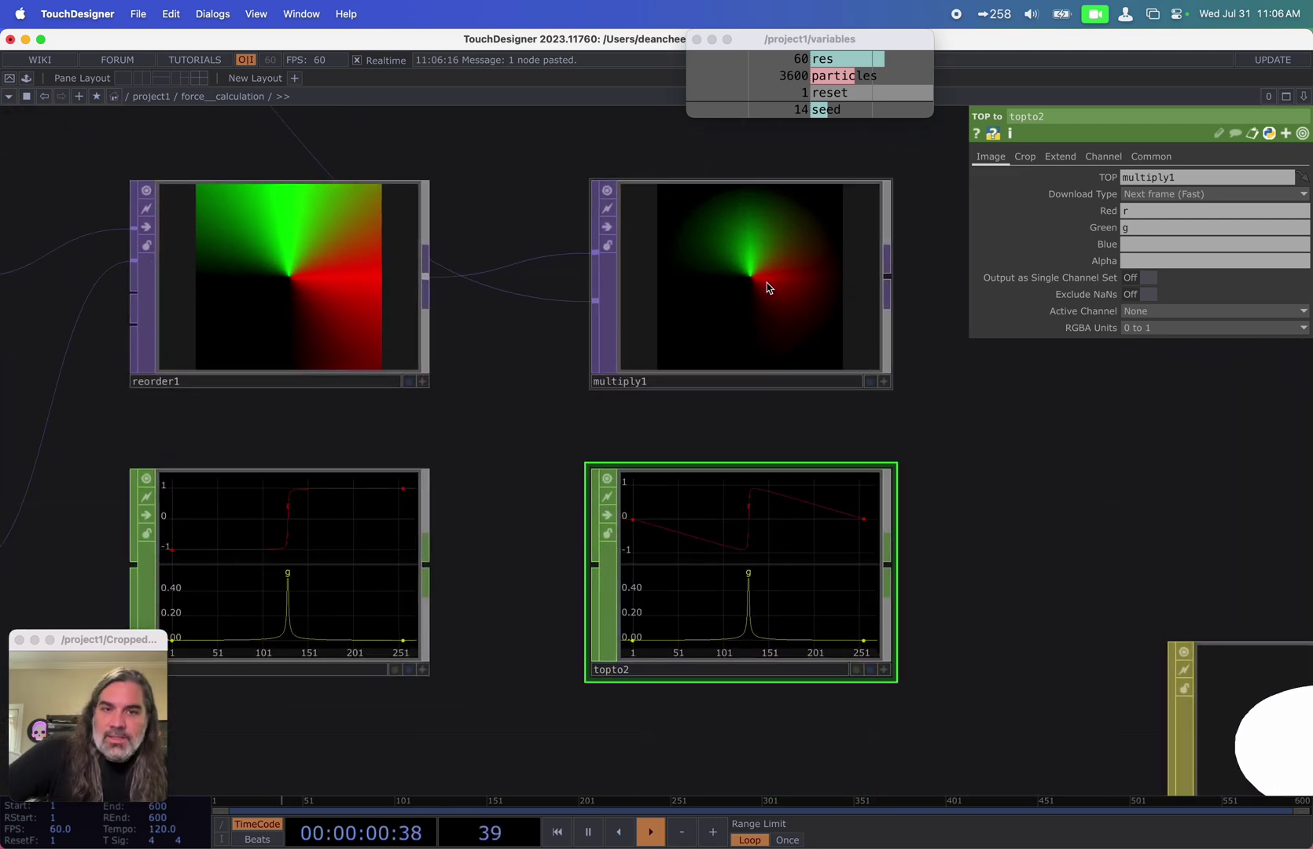
scroll(952, 511, "down", 2)
scroll(952, 511, "right", 2)
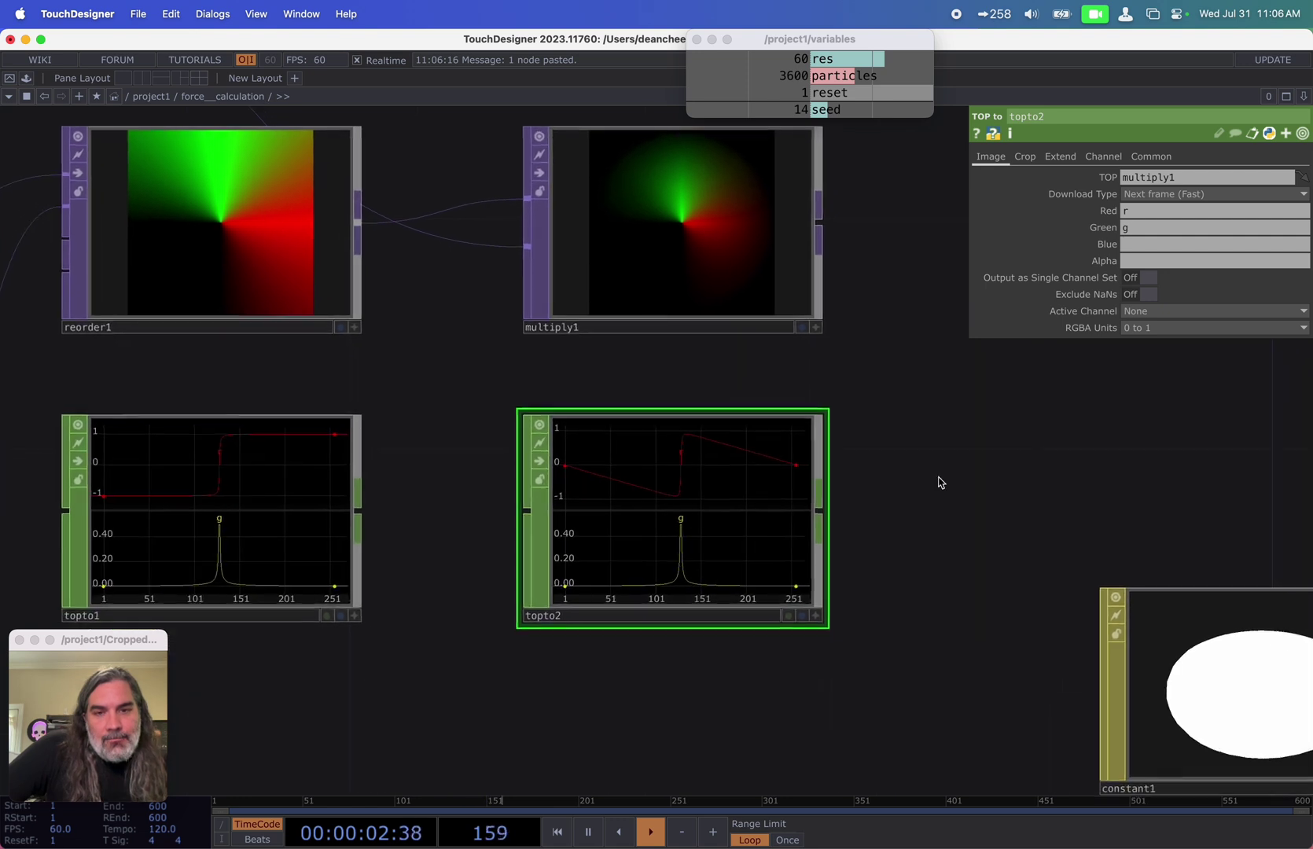
scroll(551, 366, "up", 2)
scroll(551, 366, "left", 2)
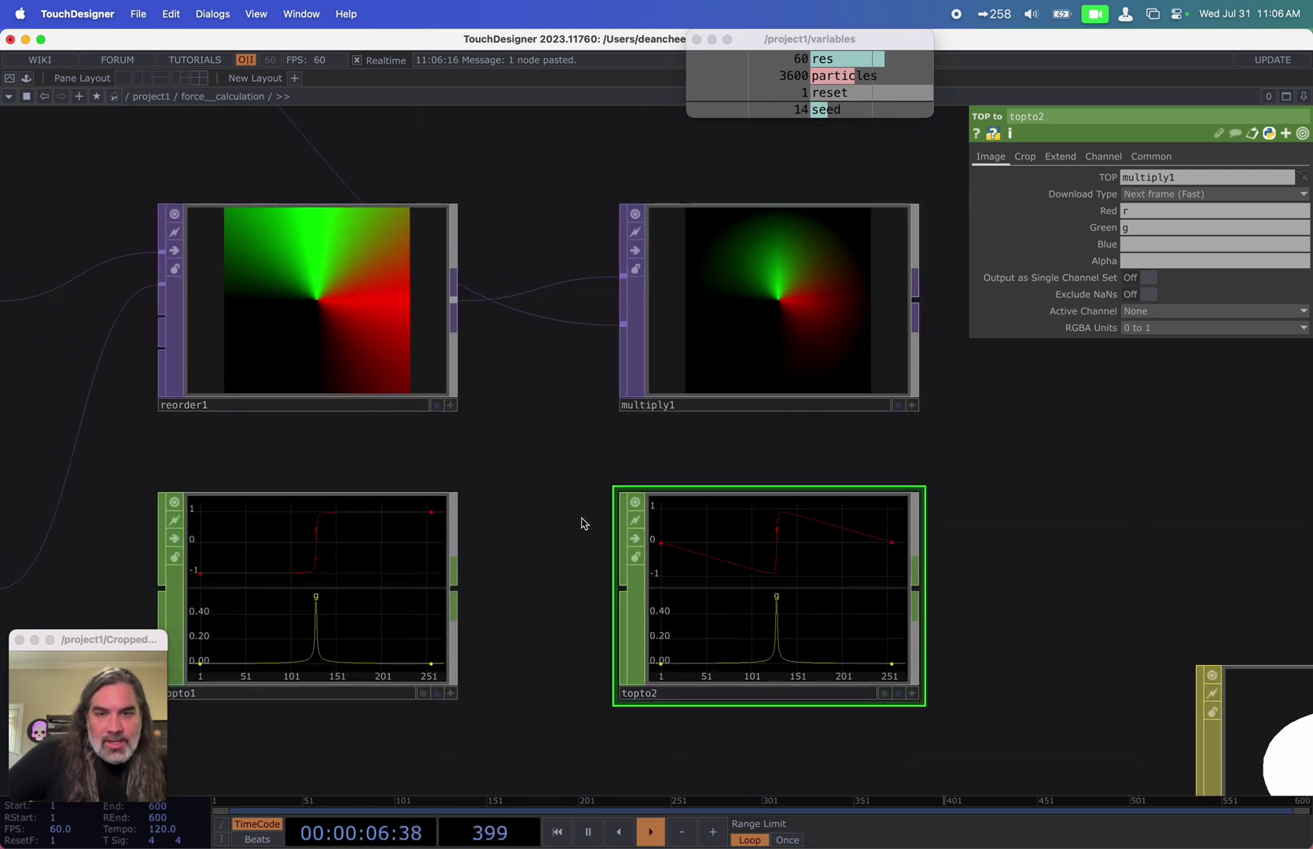
scroll(584, 522, "down", 3)
Step: Insert a Level TOP on the wire between ramp1 and multiply1, above reorder1
right_click(424, 315)
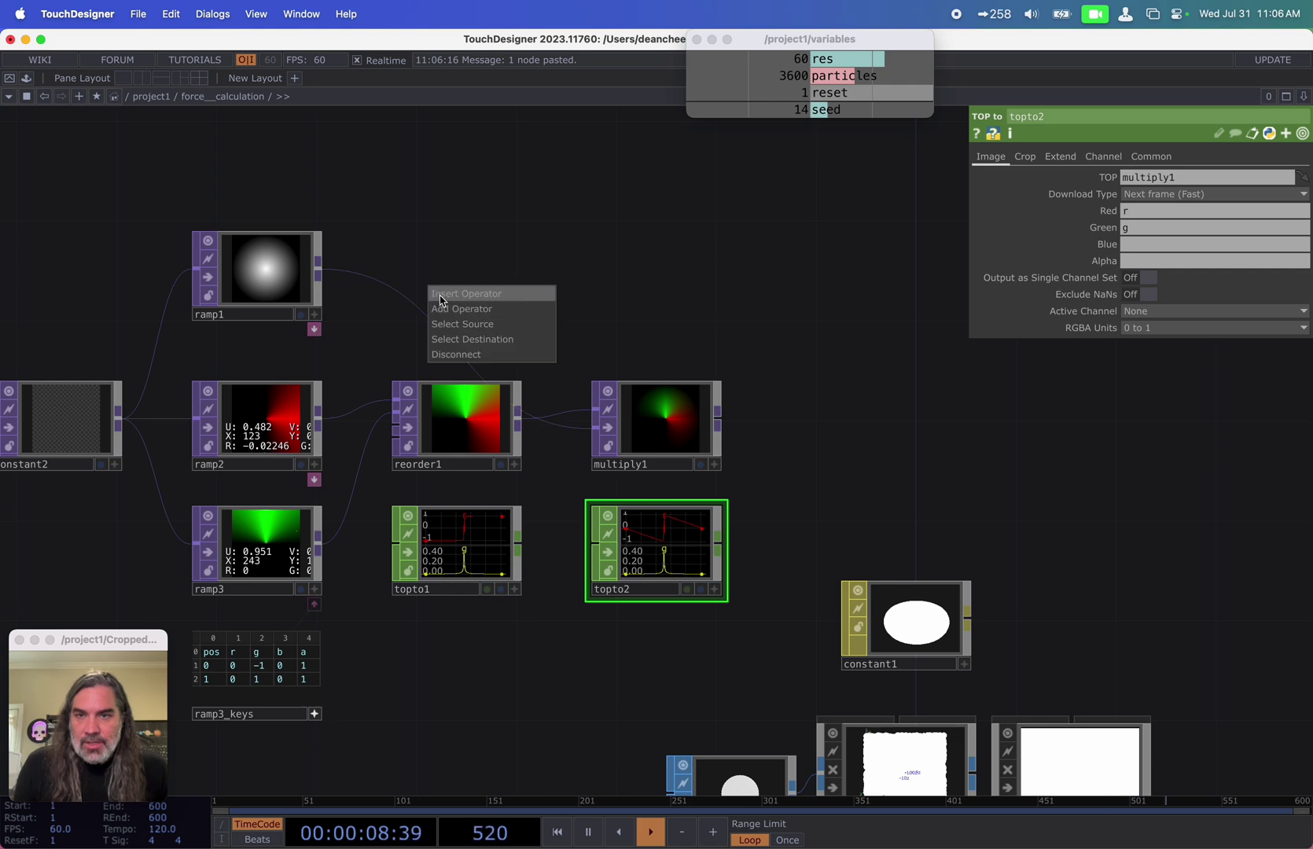
left_click(441, 297)
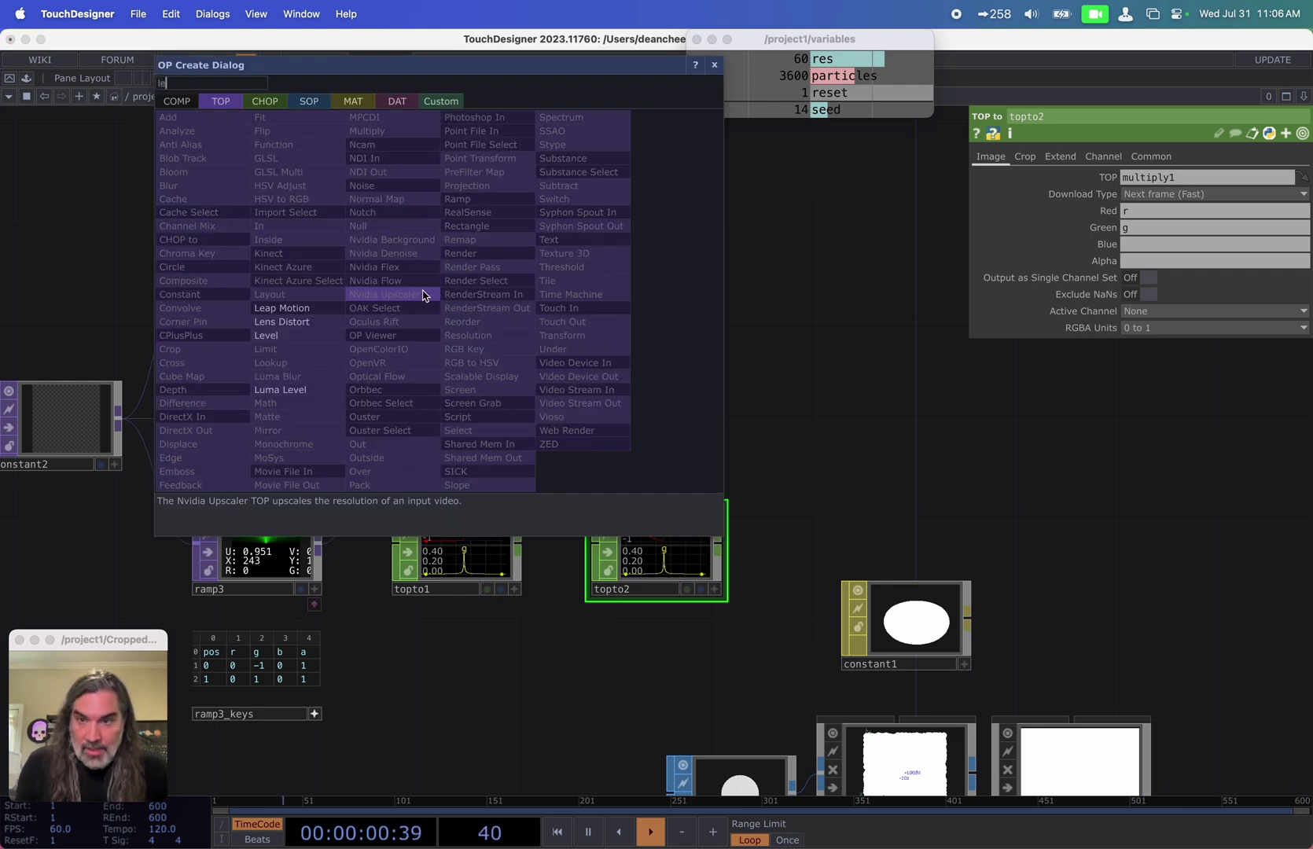
left_click(297, 336)
left_click(432, 285)
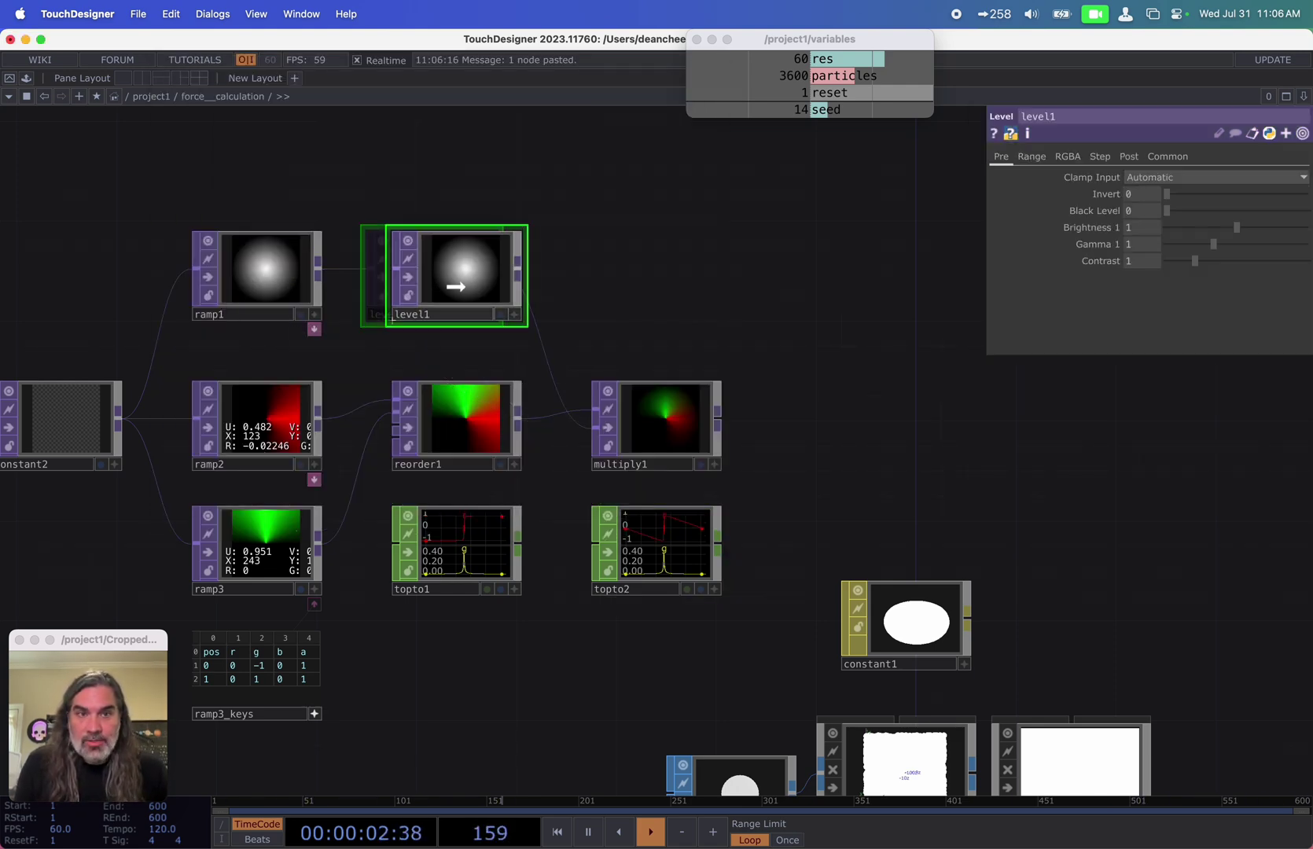
Step: Set level1's Gamma 1 to 0.28 and check the falloff curve in topto2
scroll(692, 519, "up", 2)
scroll(692, 543, "up", 4)
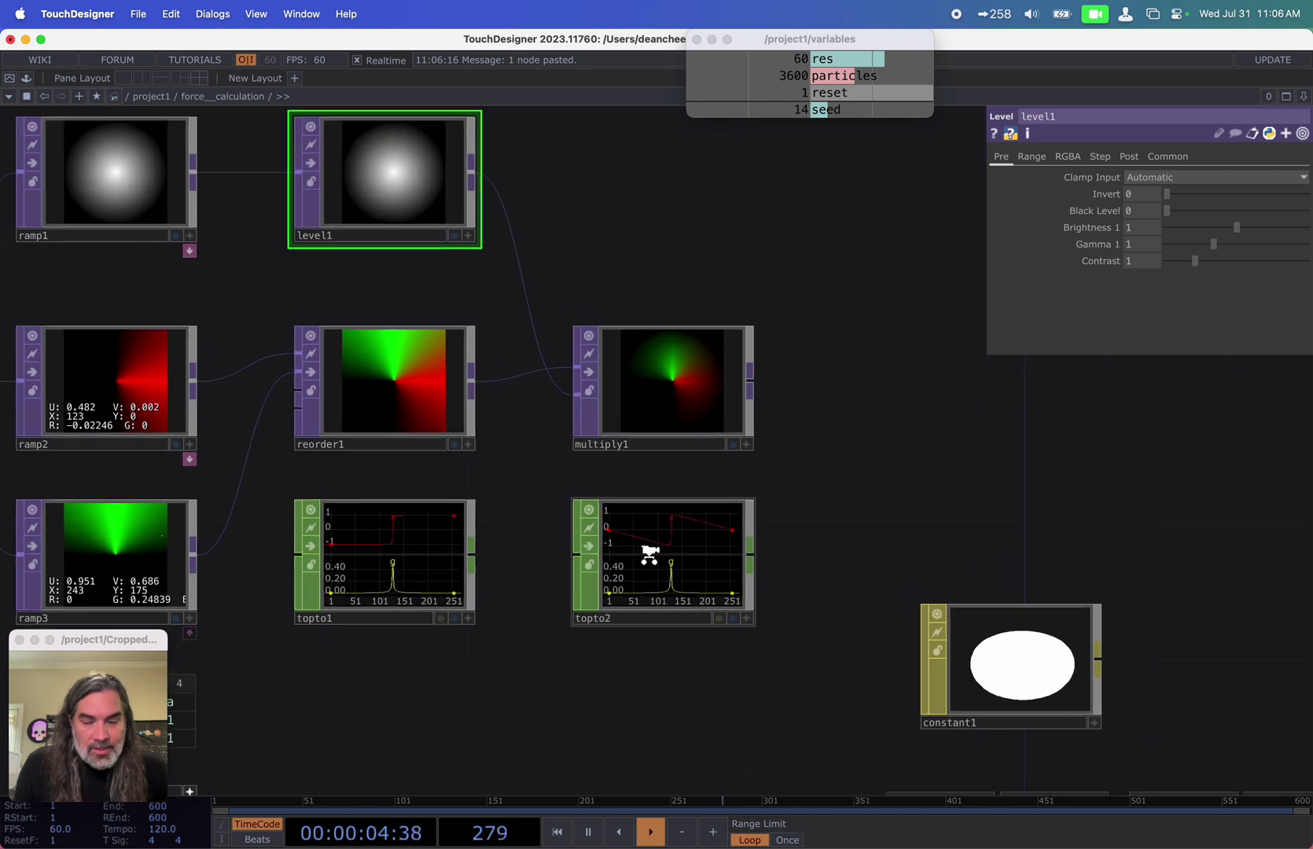
left_click_drag(1213, 244, 1186, 251)
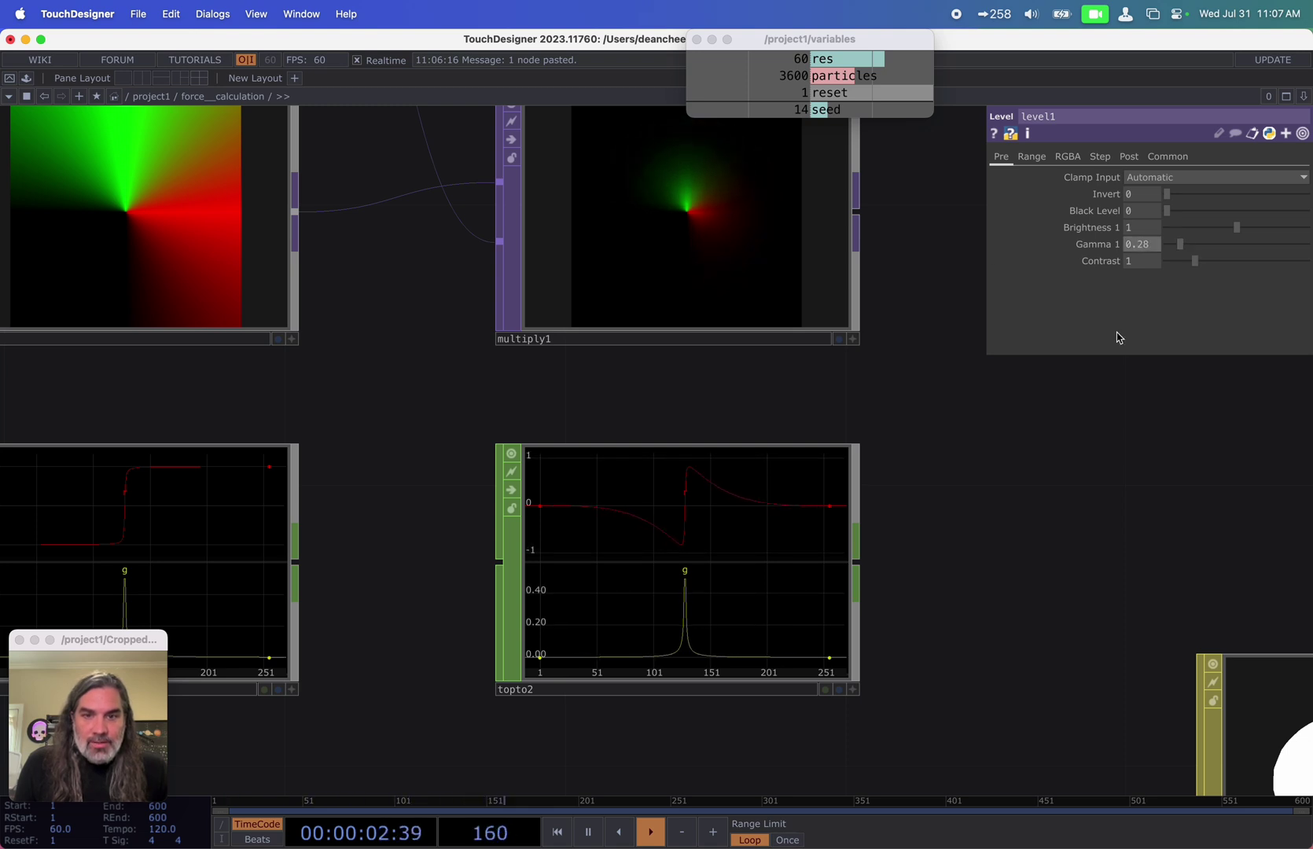
scroll(935, 510, "down", 10)
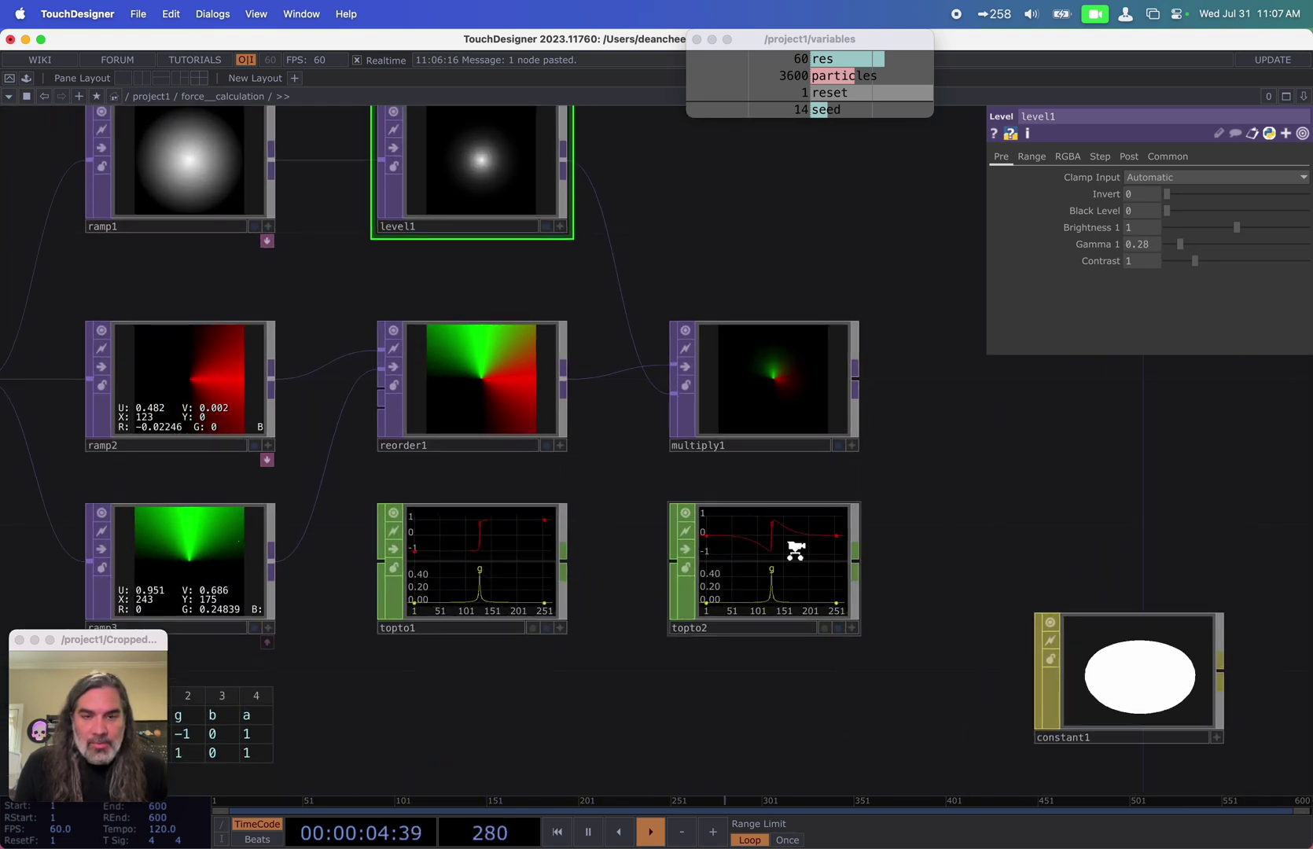
scroll(796, 550, "up", 4)
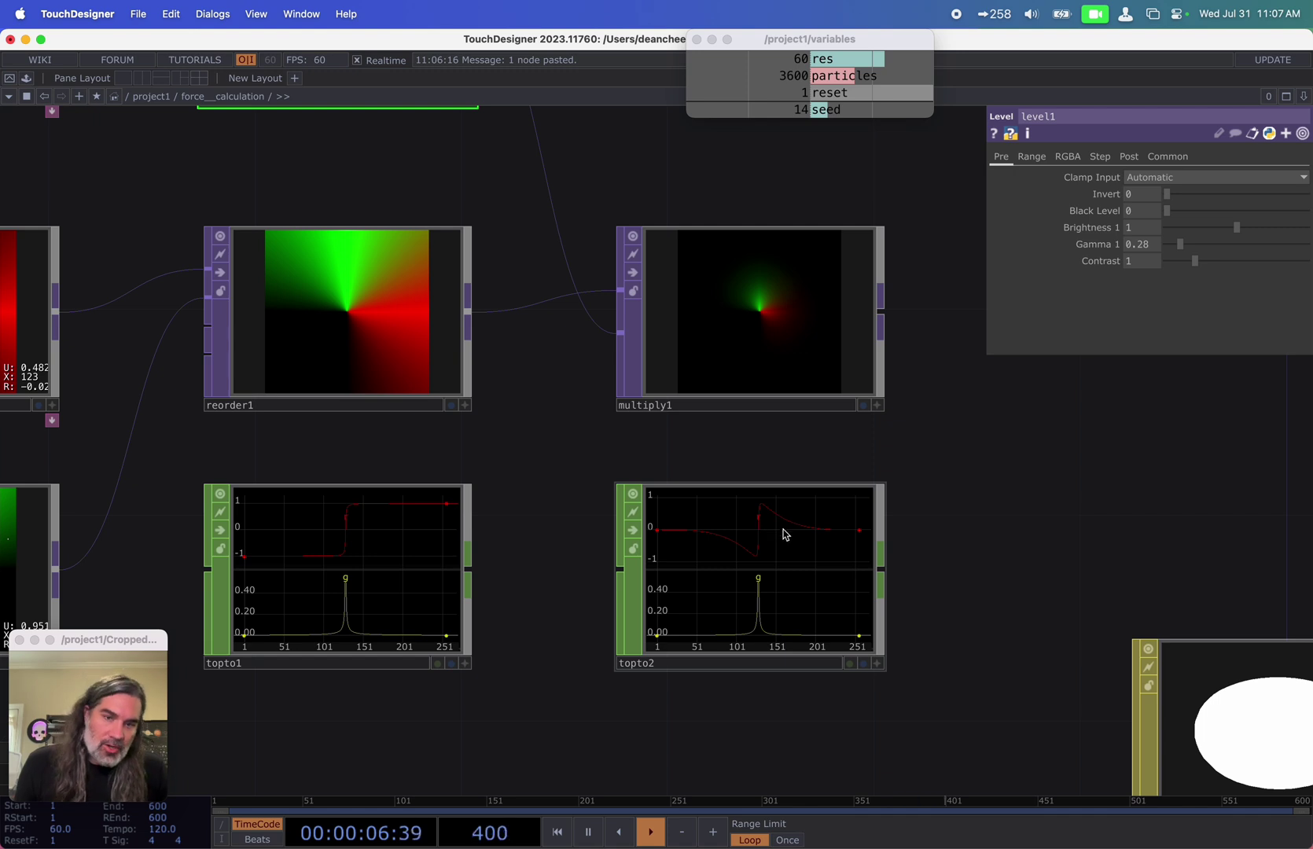
scroll(777, 539, "right", 3)
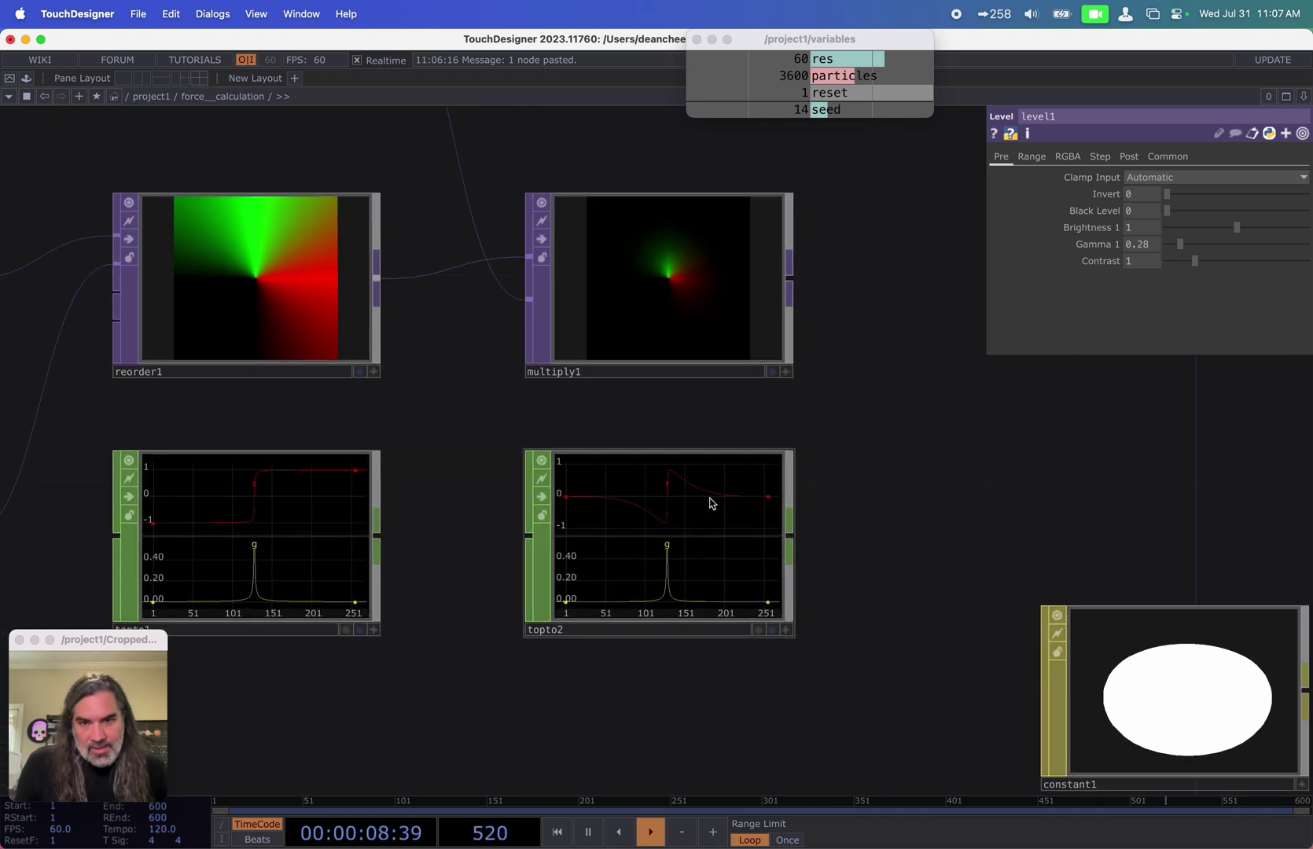
Step: Move the whole group of force texture nodes together, farther away from constant1 and the render nodes
scroll(854, 522, "down", 6)
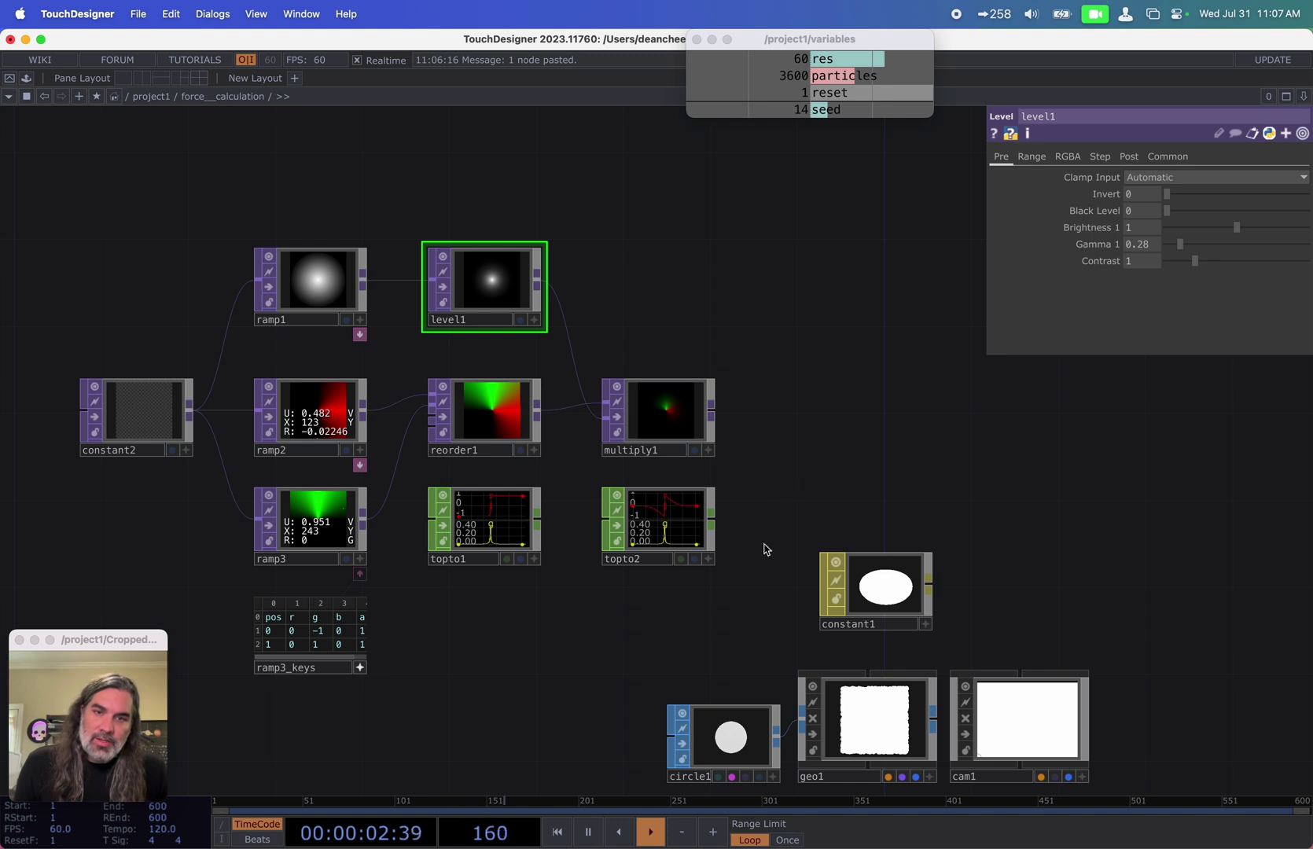
left_click_drag(660, 642, 122, 220)
left_click_drag(705, 427, 385, 417)
left_click(502, 467)
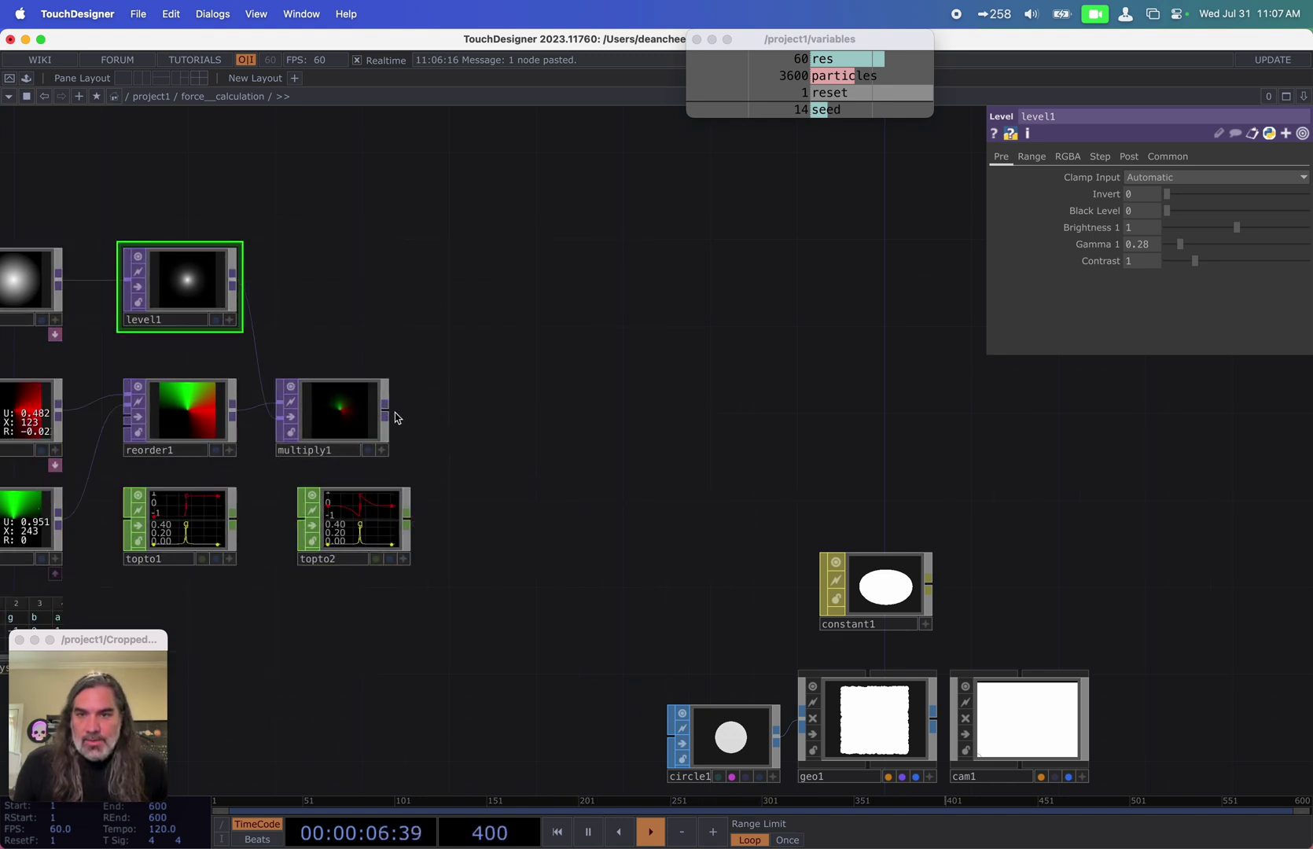
Step: Add a Null TOP after multiply1 and move multiply1 slightly closer to it
left_click(386, 415)
left_click(499, 420)
left_click(452, 352)
left_click(613, 418)
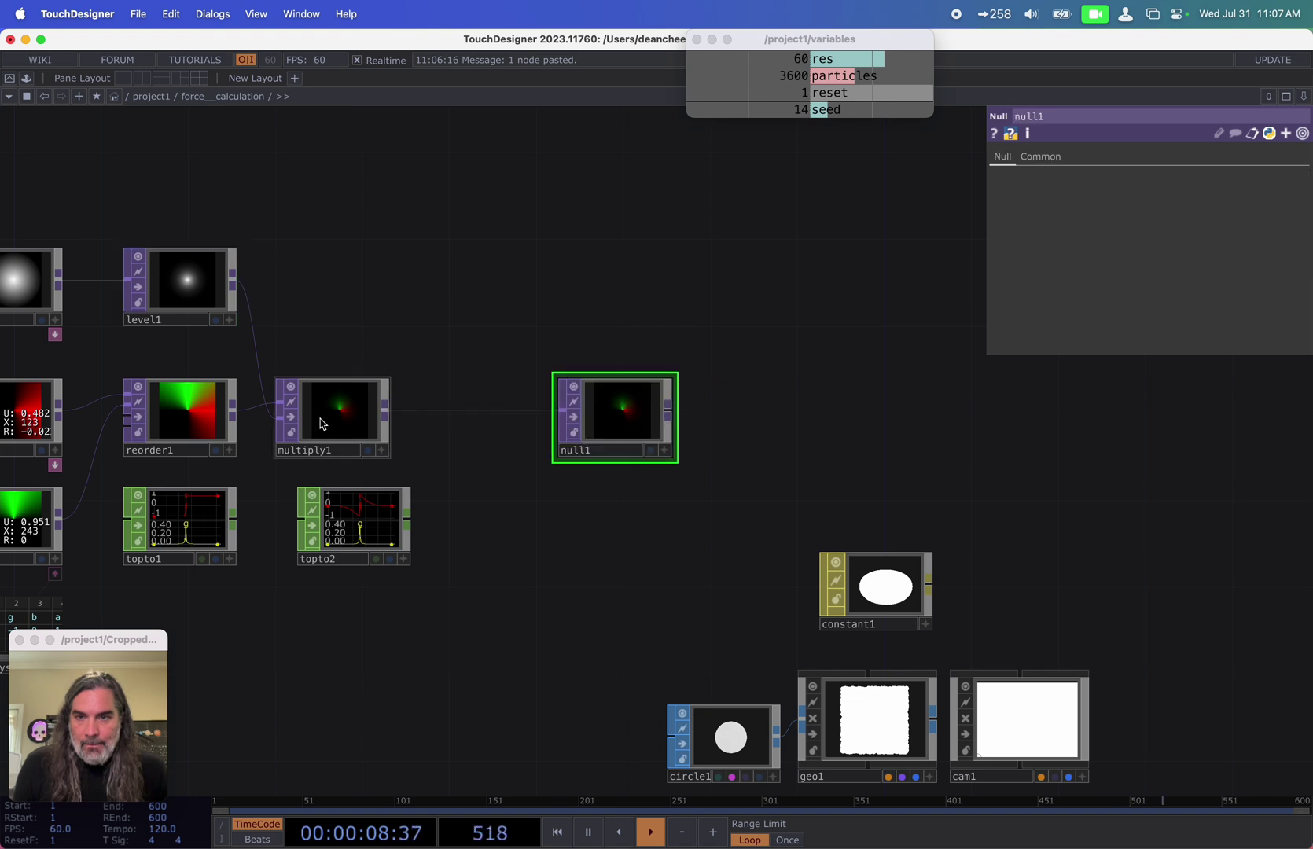
left_click_drag(321, 419, 364, 421)
left_click_drag(645, 526, 844, 515)
Step: Rename the null following multiply1 to force_field
left_click(782, 442)
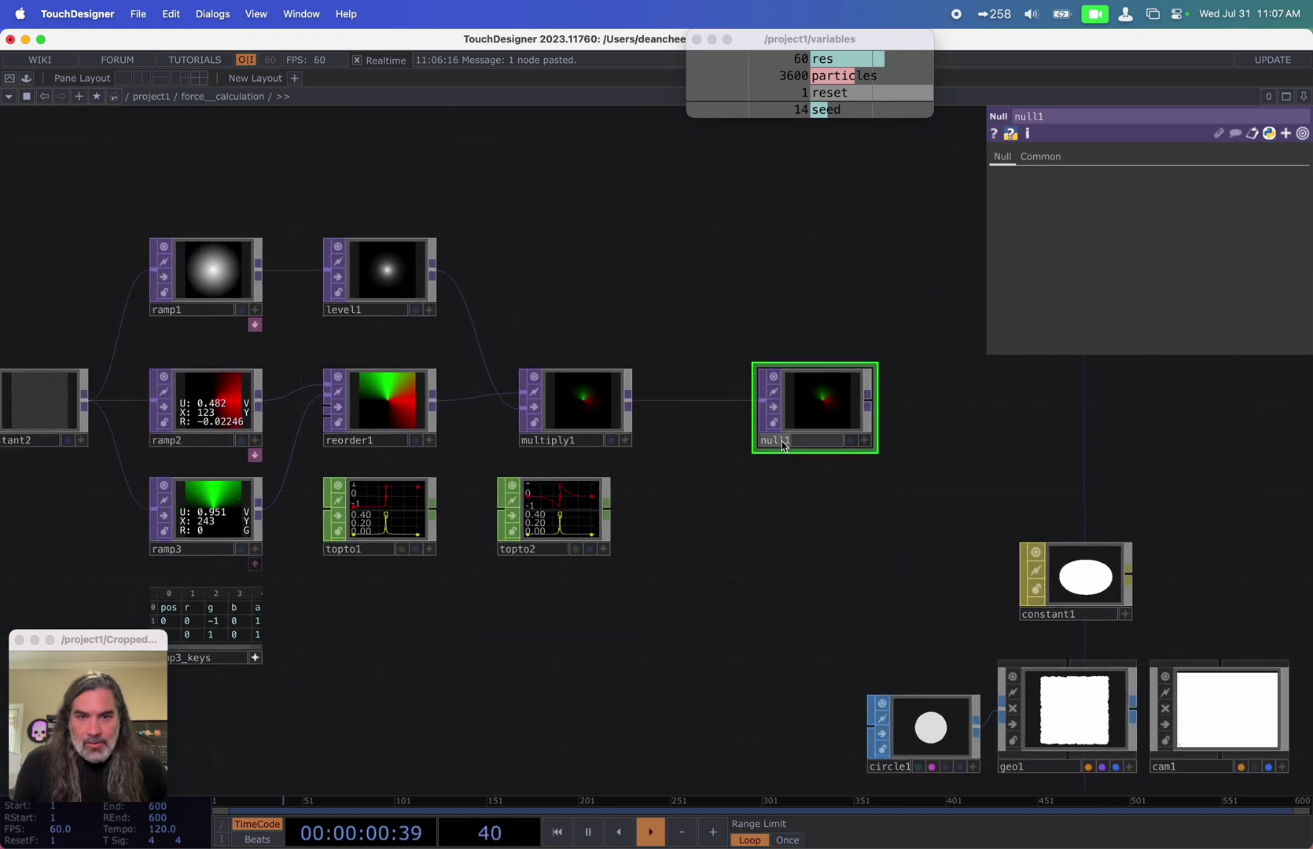
type("force_fi")
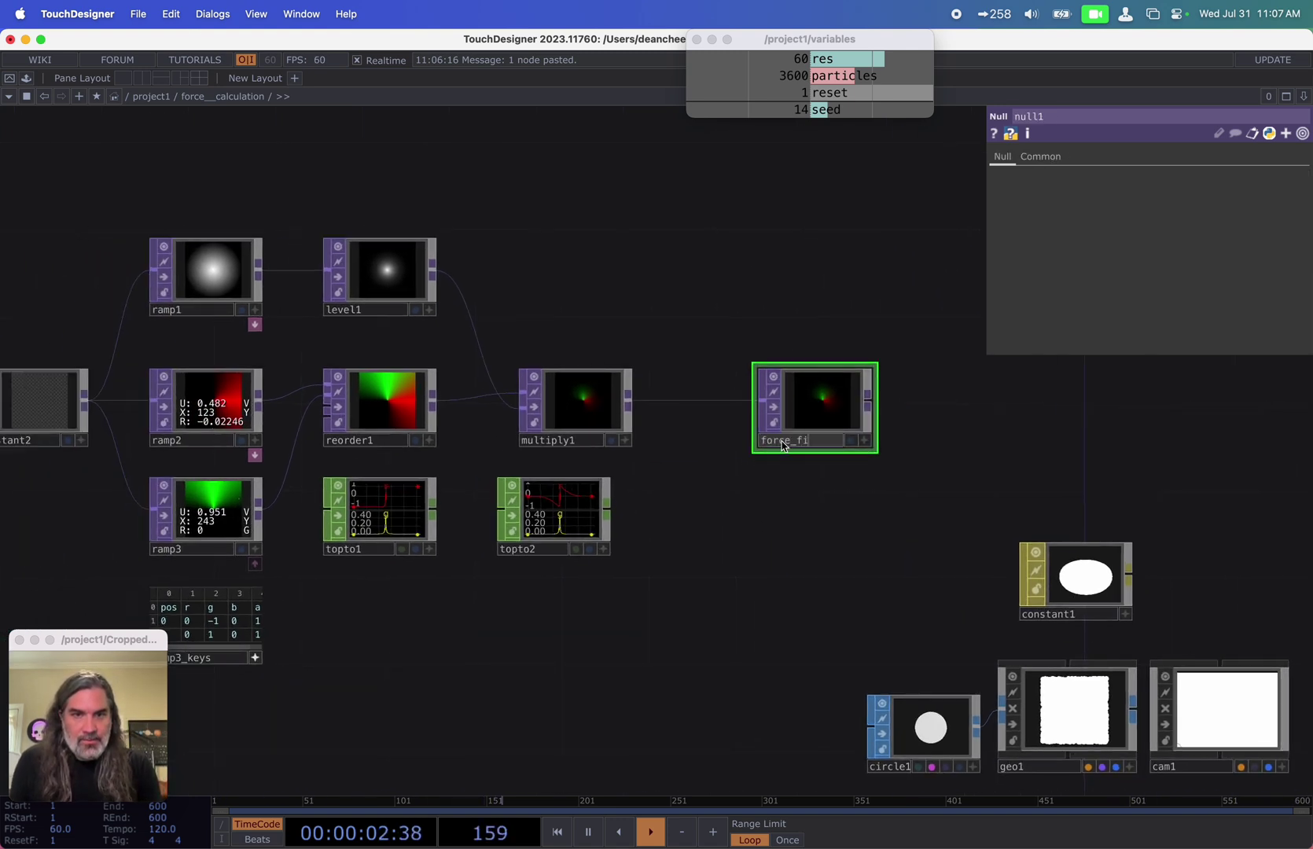
type("eld")
key("Return")
Step: Assign force_field as constant1's Color Map and examine the textured instances in geo1
scroll(533, 569, "left", 3)
scroll(727, 671, "down", 3)
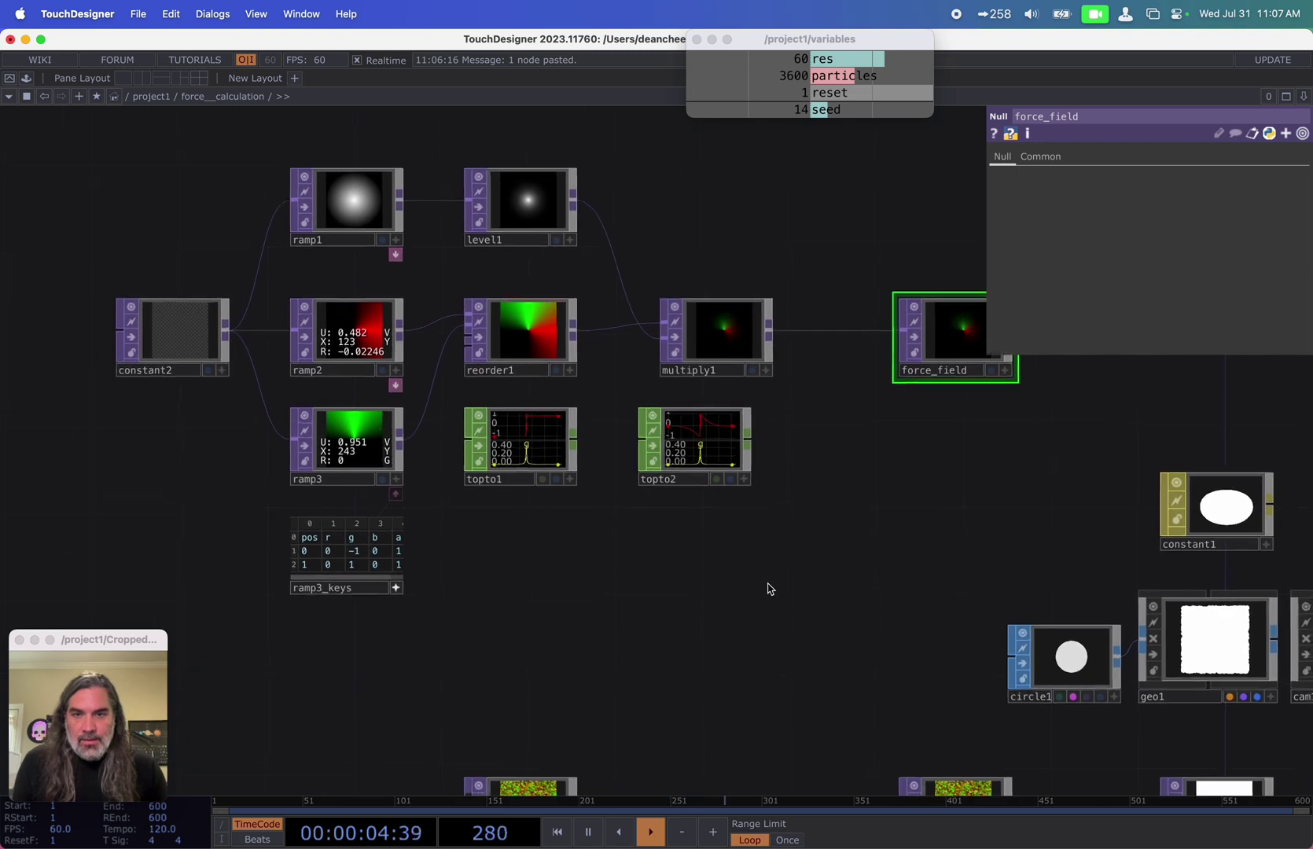
scroll(769, 589, "right", 5)
left_click_drag(657, 346, 934, 523)
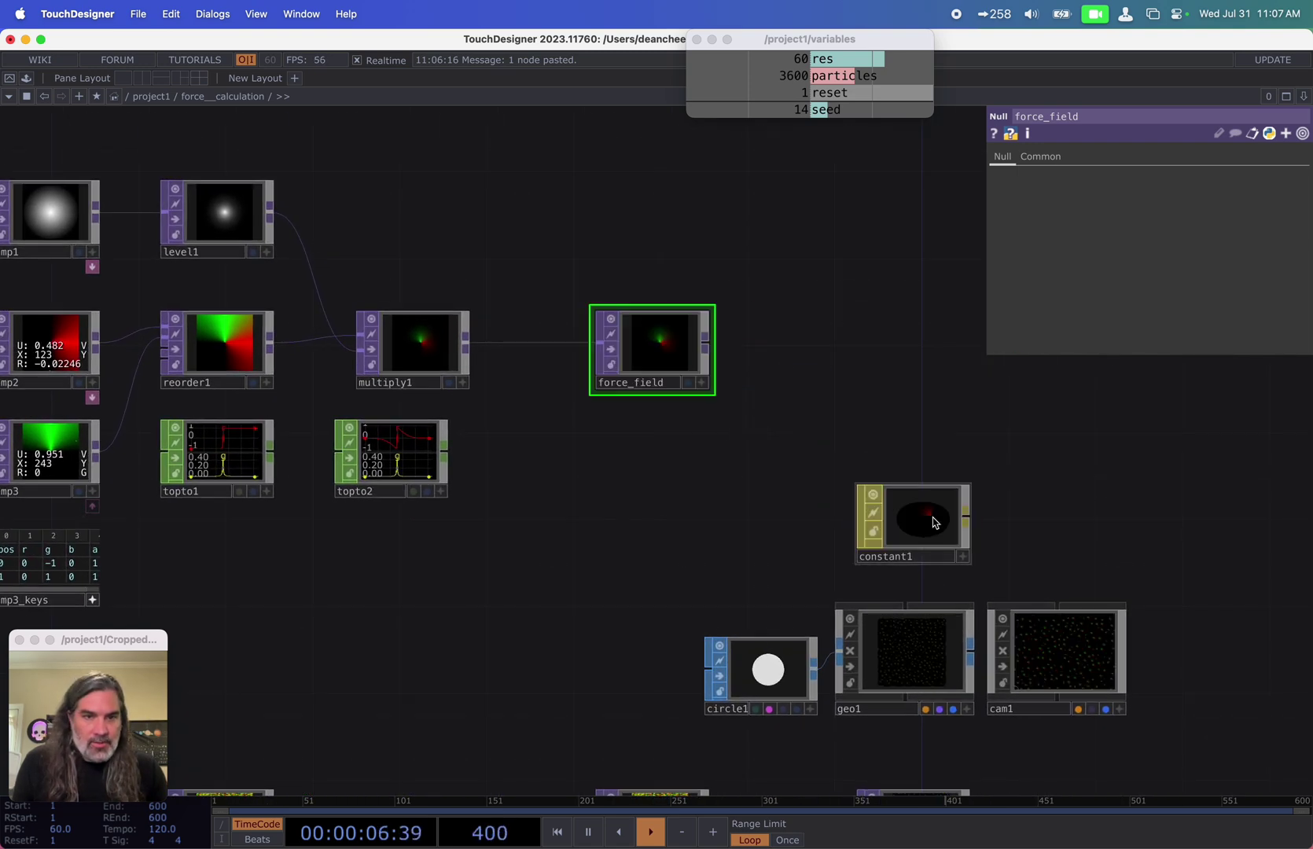
scroll(951, 480, "down", 1)
scroll(815, 571, "up", 15)
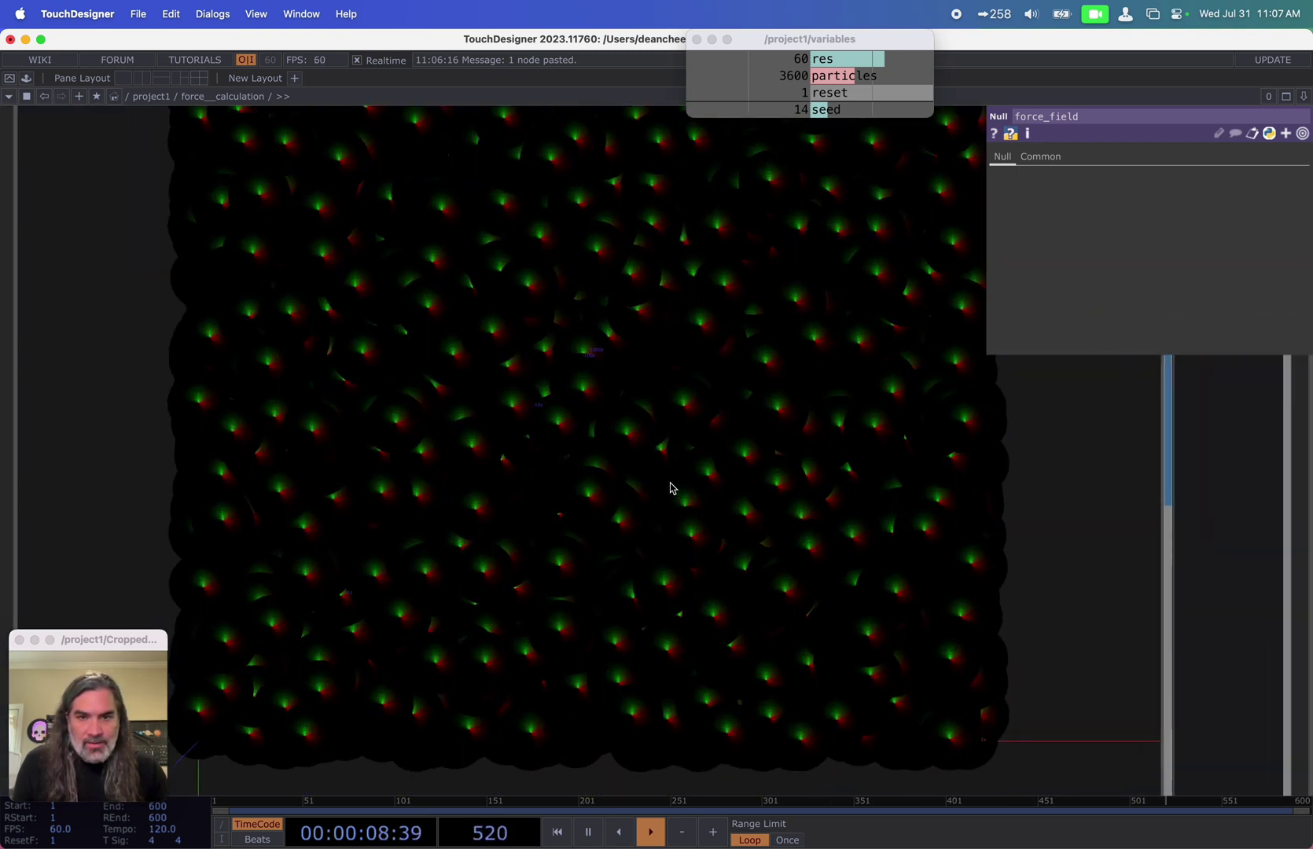
scroll(582, 529, "down", 10)
scroll(585, 531, "up", 2)
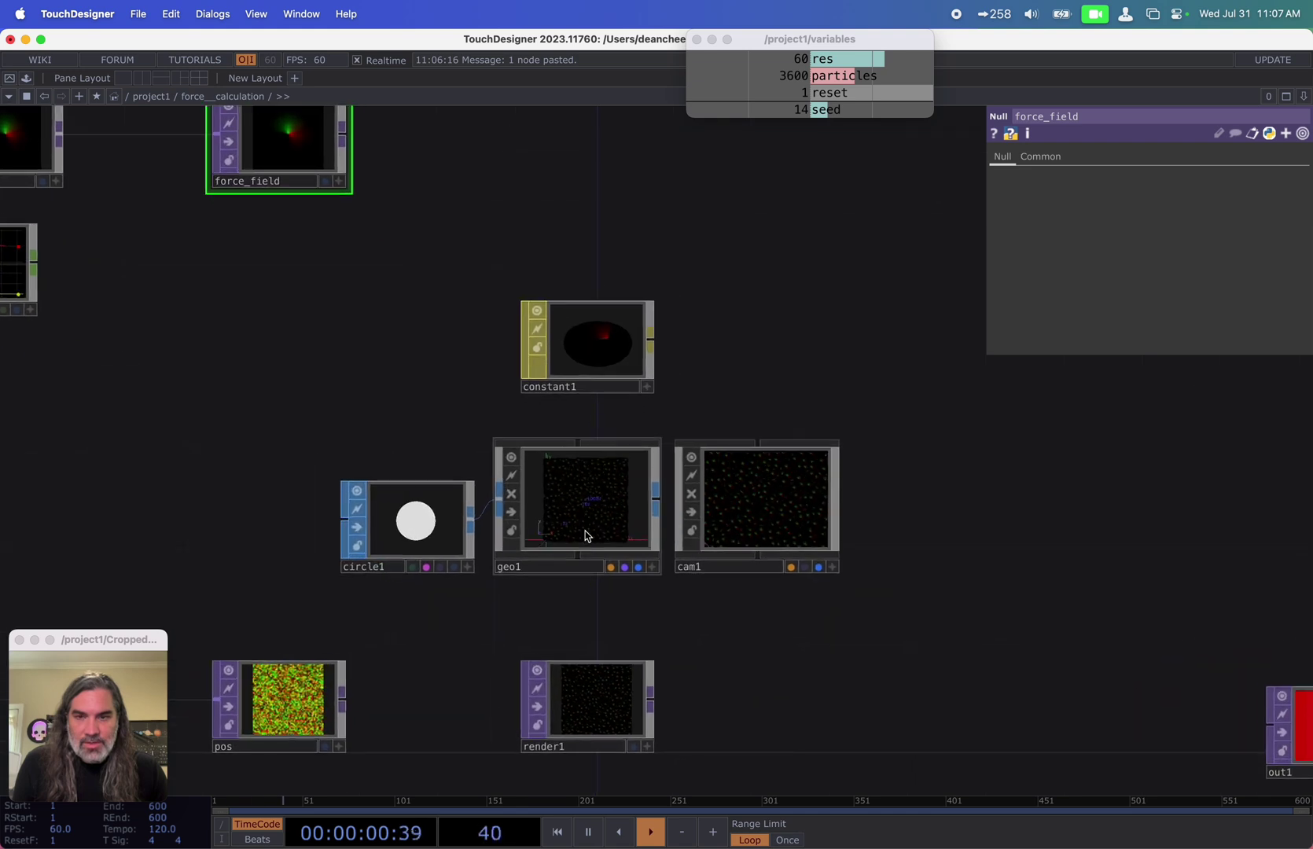
Step: Reference the variables particles channel in constant1's Alpha, using the expression 1/parent(2).op('variables')['particles']
left_click(586, 358)
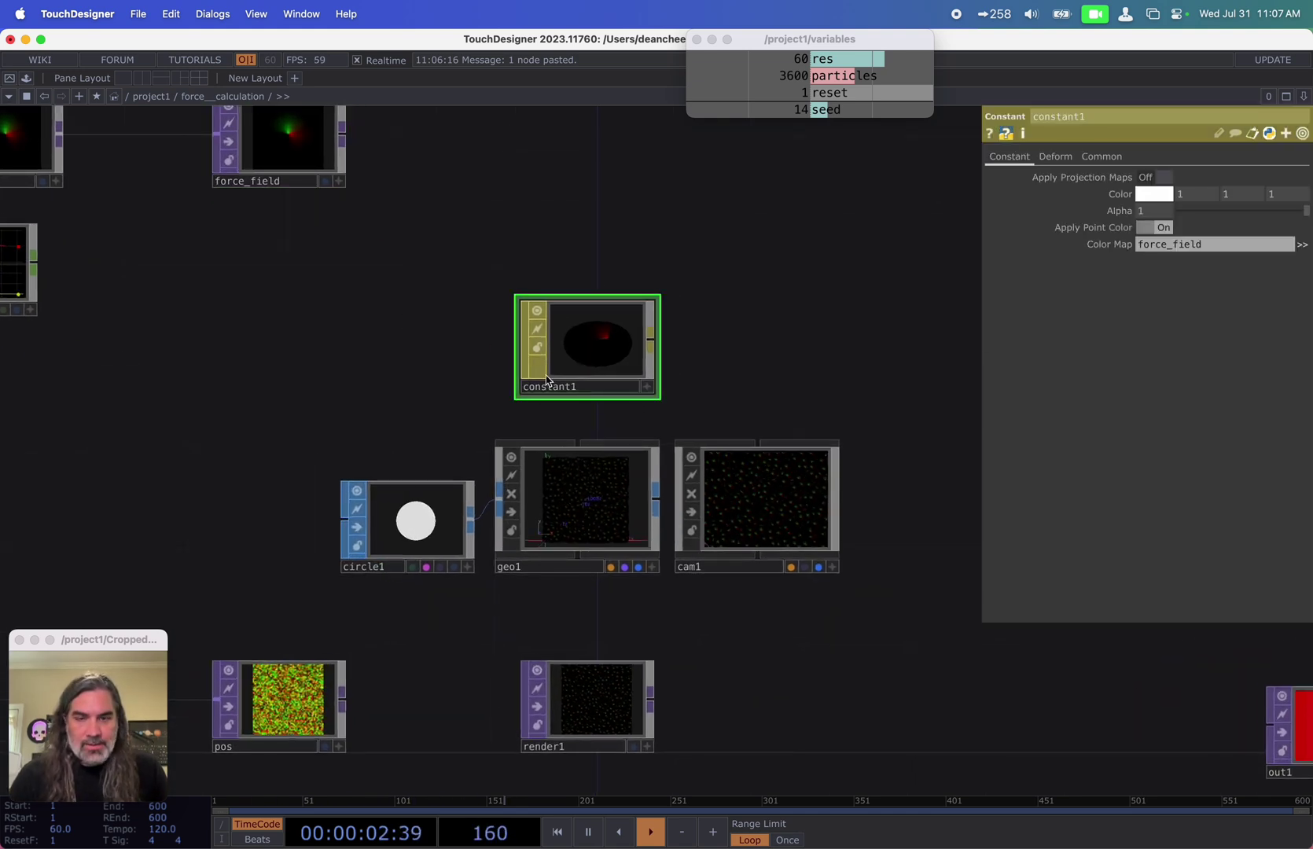
scroll(623, 500, "up", 2)
scroll(623, 500, "up", 6)
scroll(580, 527, "down", 8)
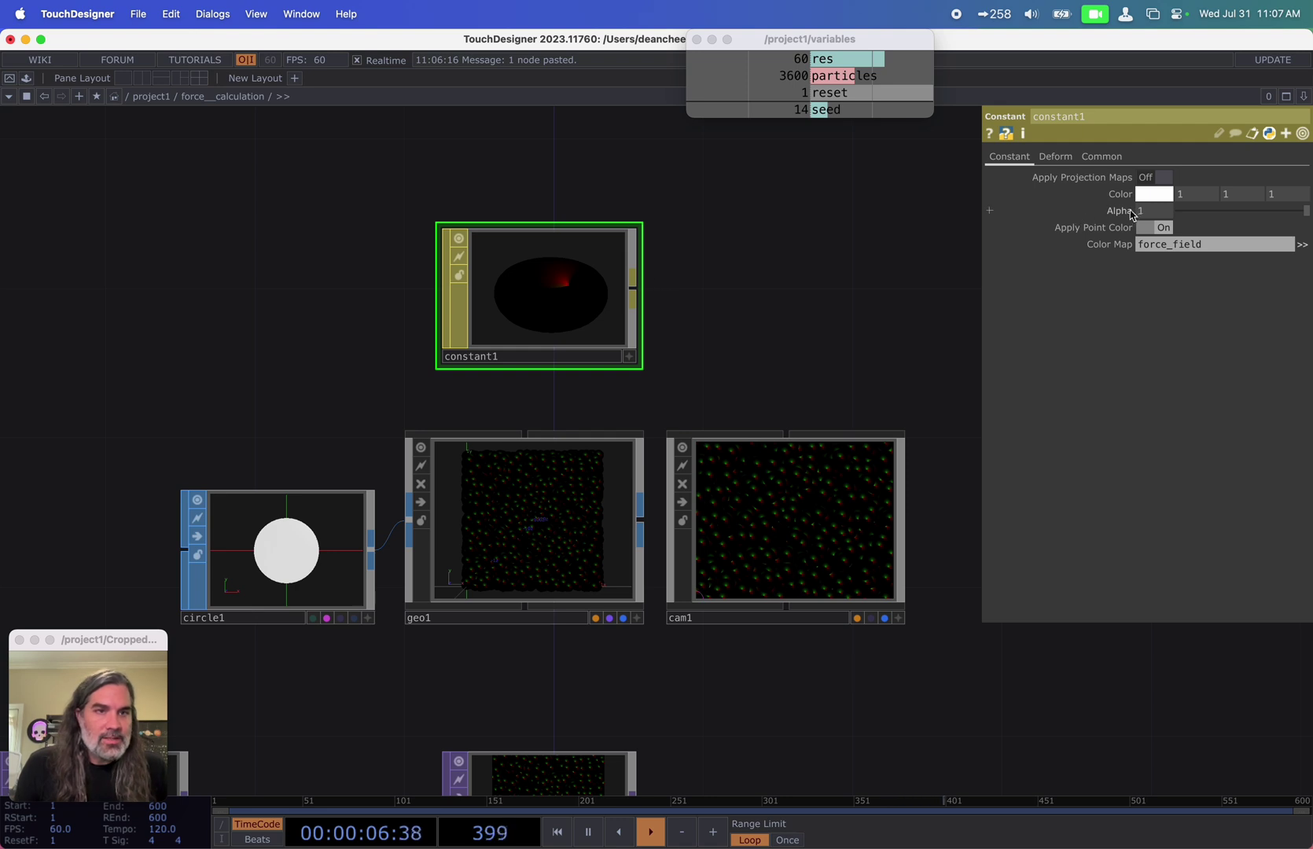
left_click_drag(865, 77, 1158, 211)
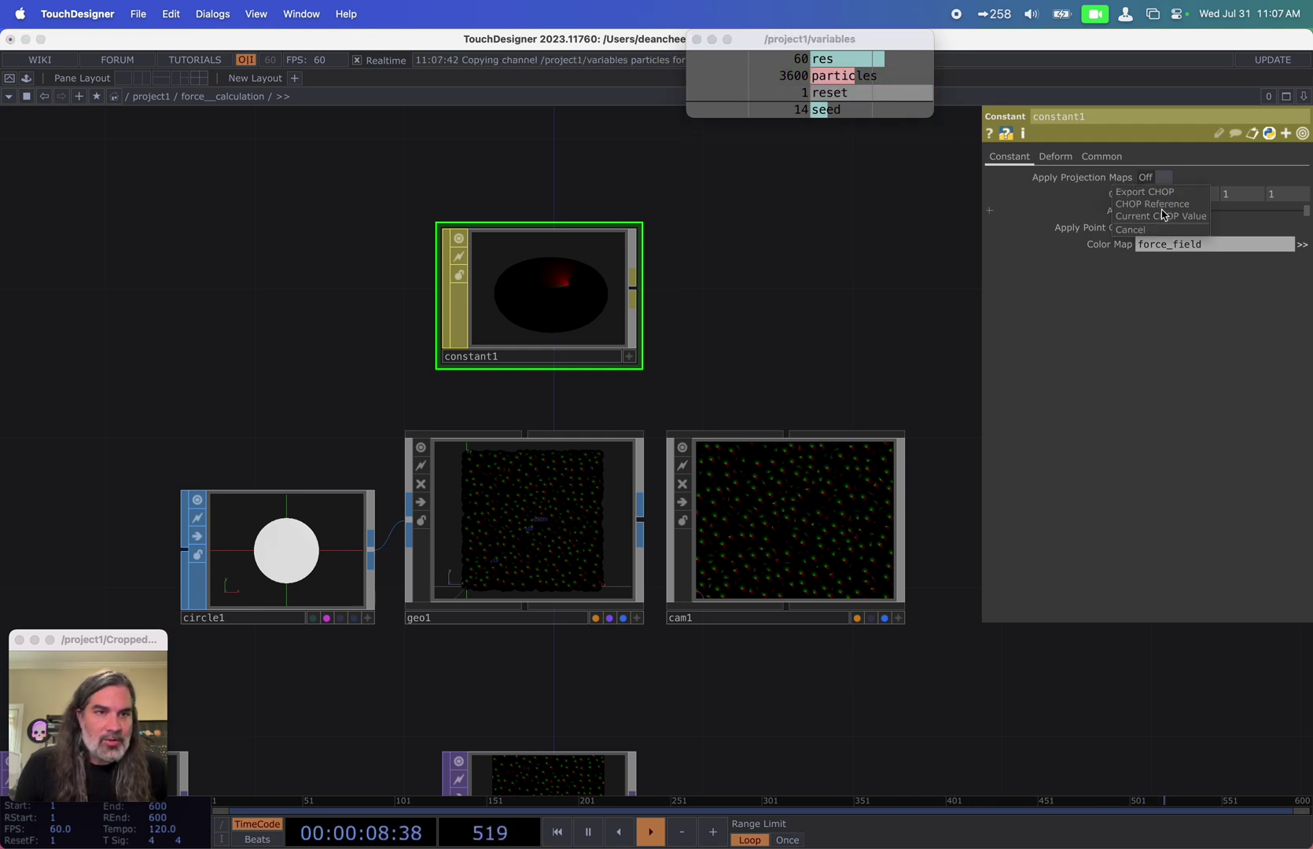
left_click(1148, 206)
left_click(1120, 211)
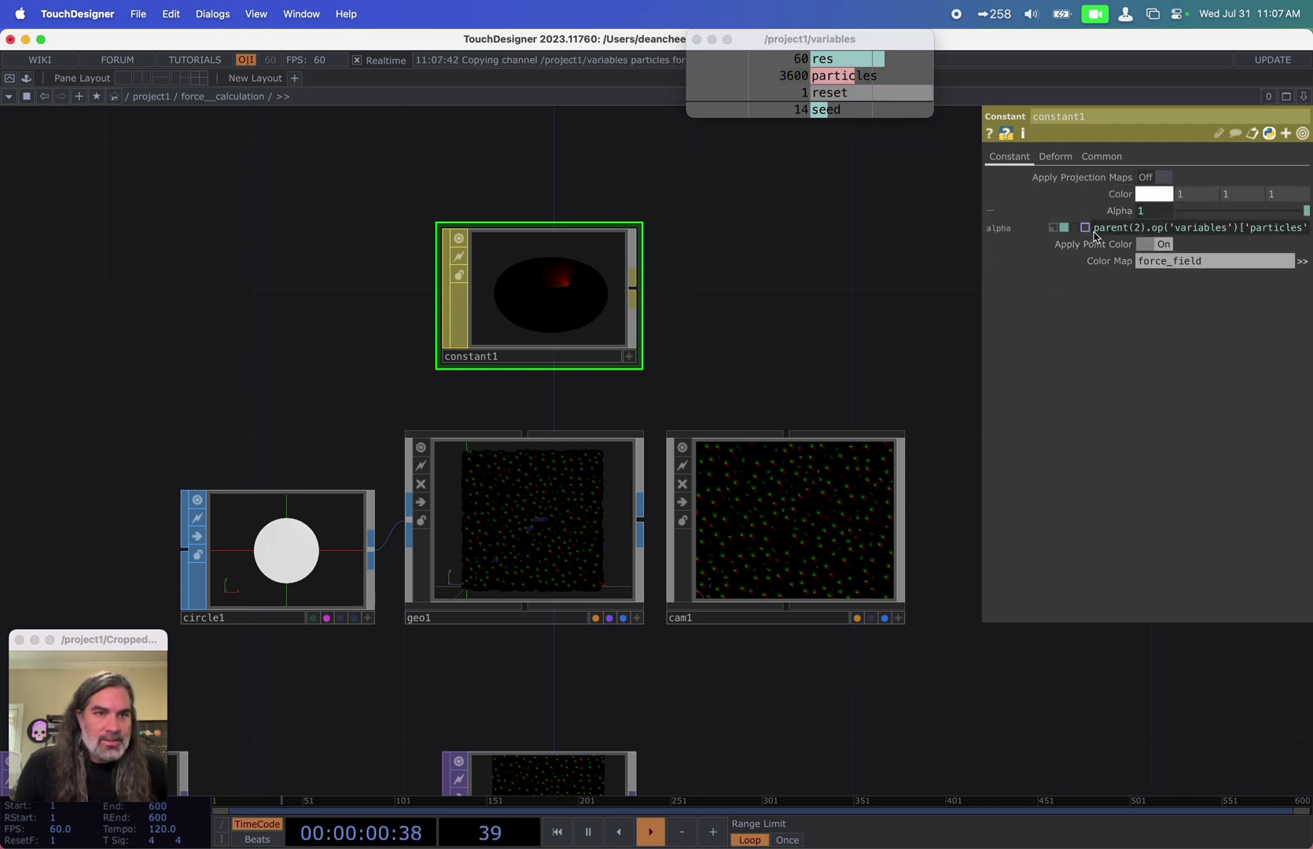
left_click(1095, 231)
key("Home")
type("1/")
key("Return")
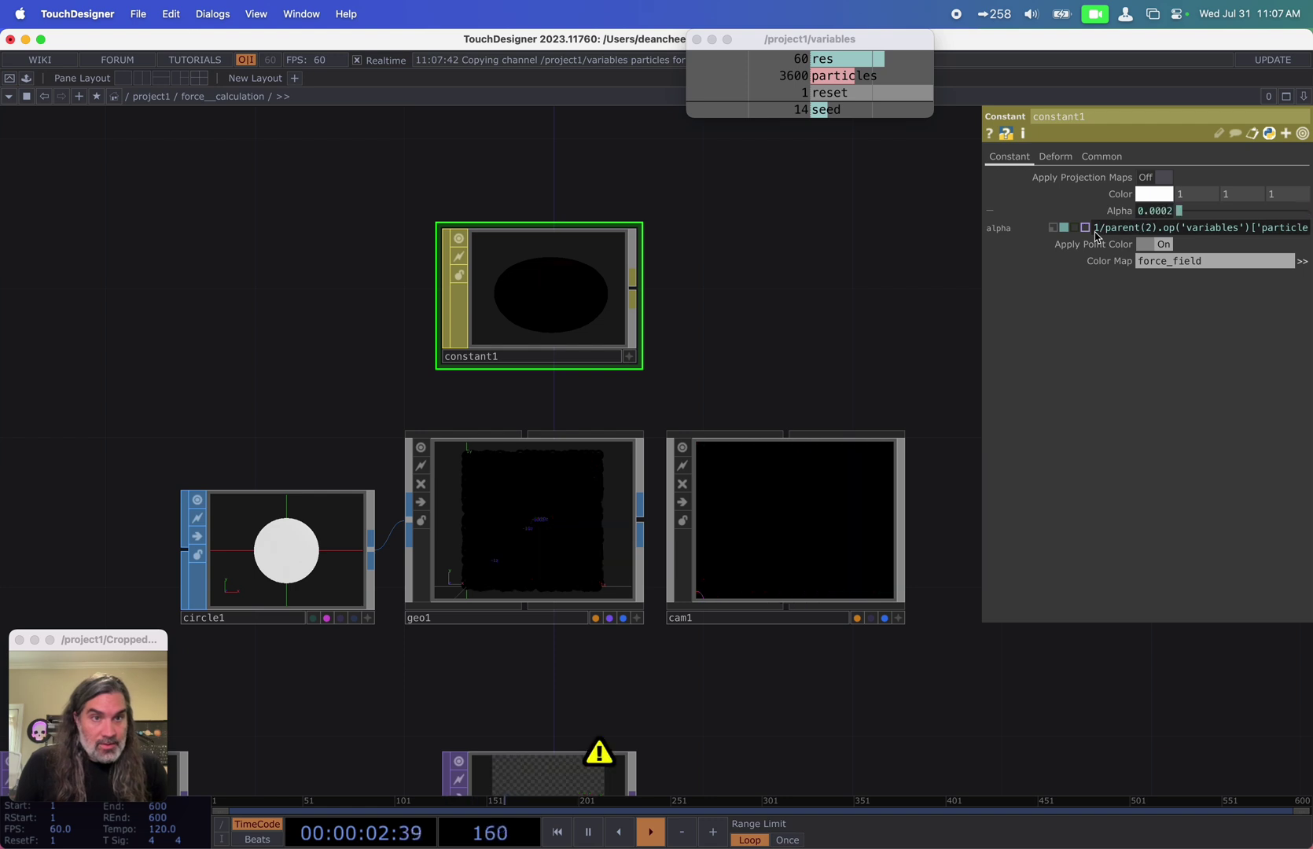
Step: Widen the parameter window and append /4 to constant1's Alpha expression
left_click_drag(771, 297, 752, 186)
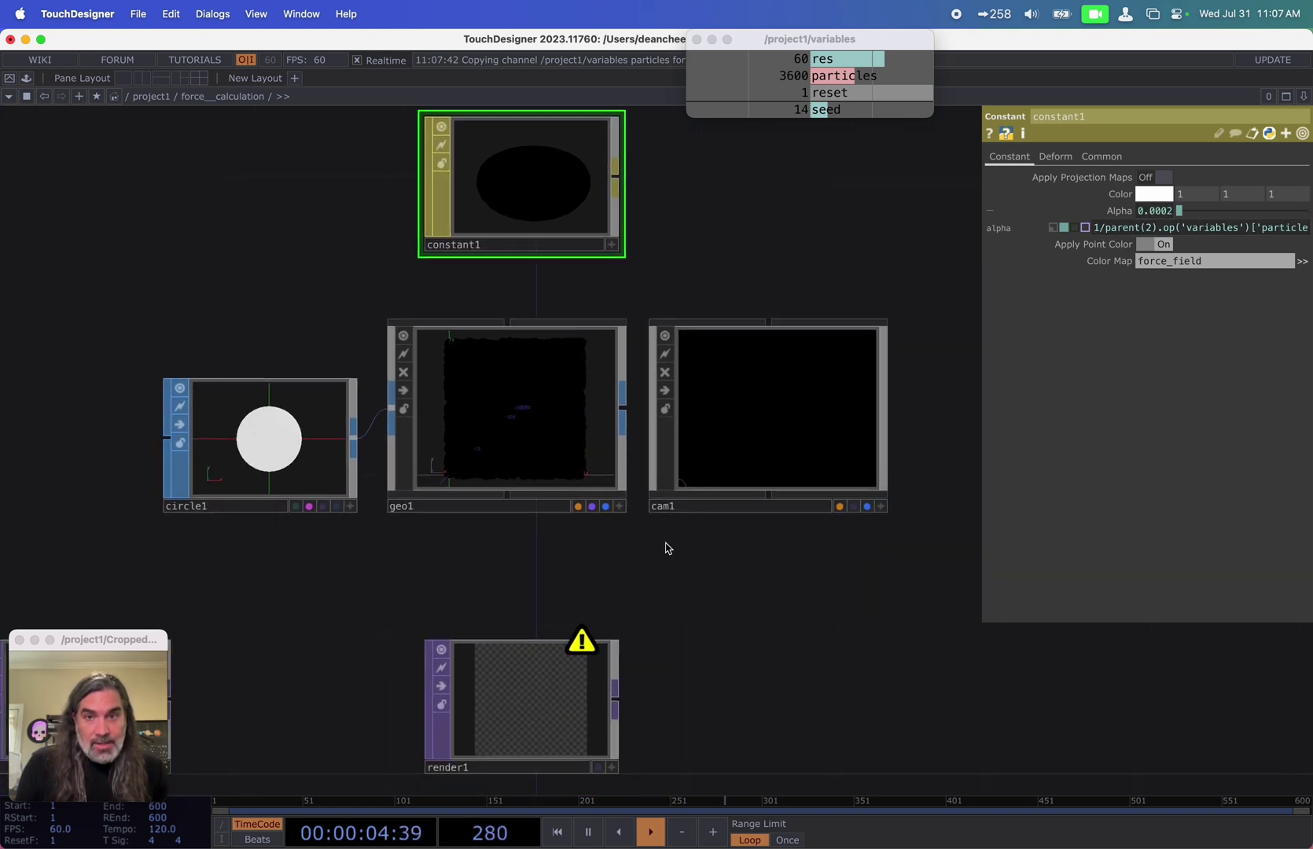
scroll(583, 435, "up", 5)
left_click_drag(983, 285, 700, 281)
key("Return")
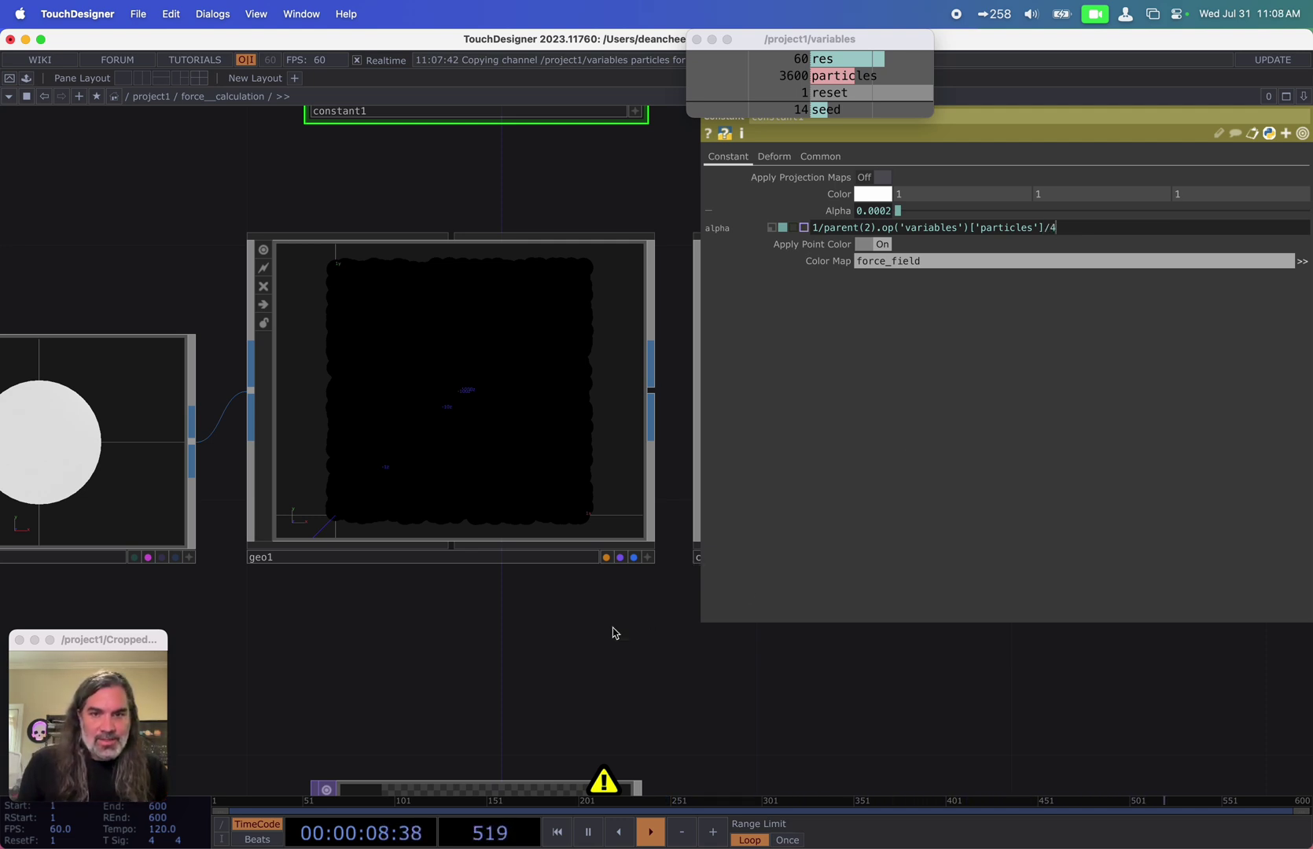
left_click(558, 647)
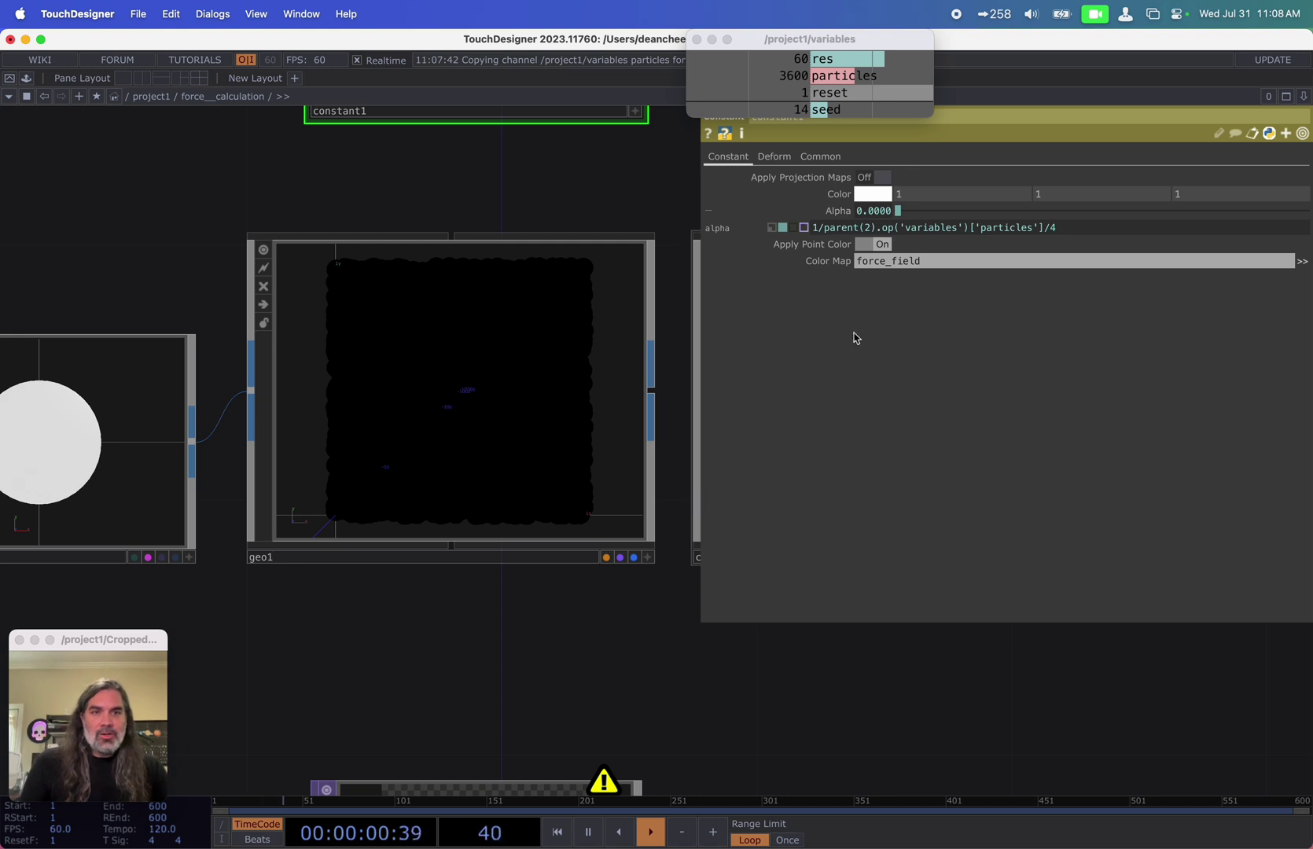
Step: Group the divisor in constant1's Alpha expression so it reads 1/(parent(2).op('variables')['particles']/4)
left_click(825, 229)
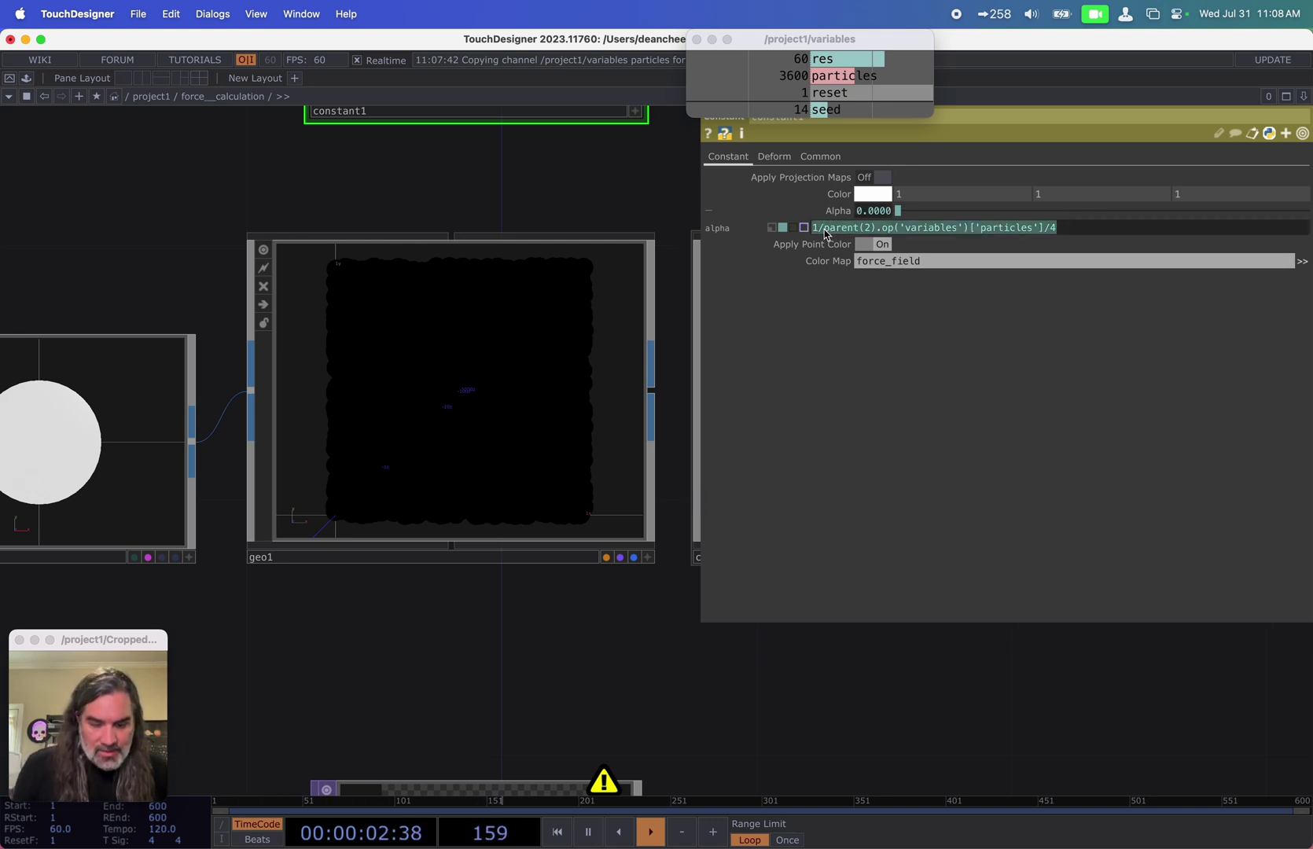
type("(2)")
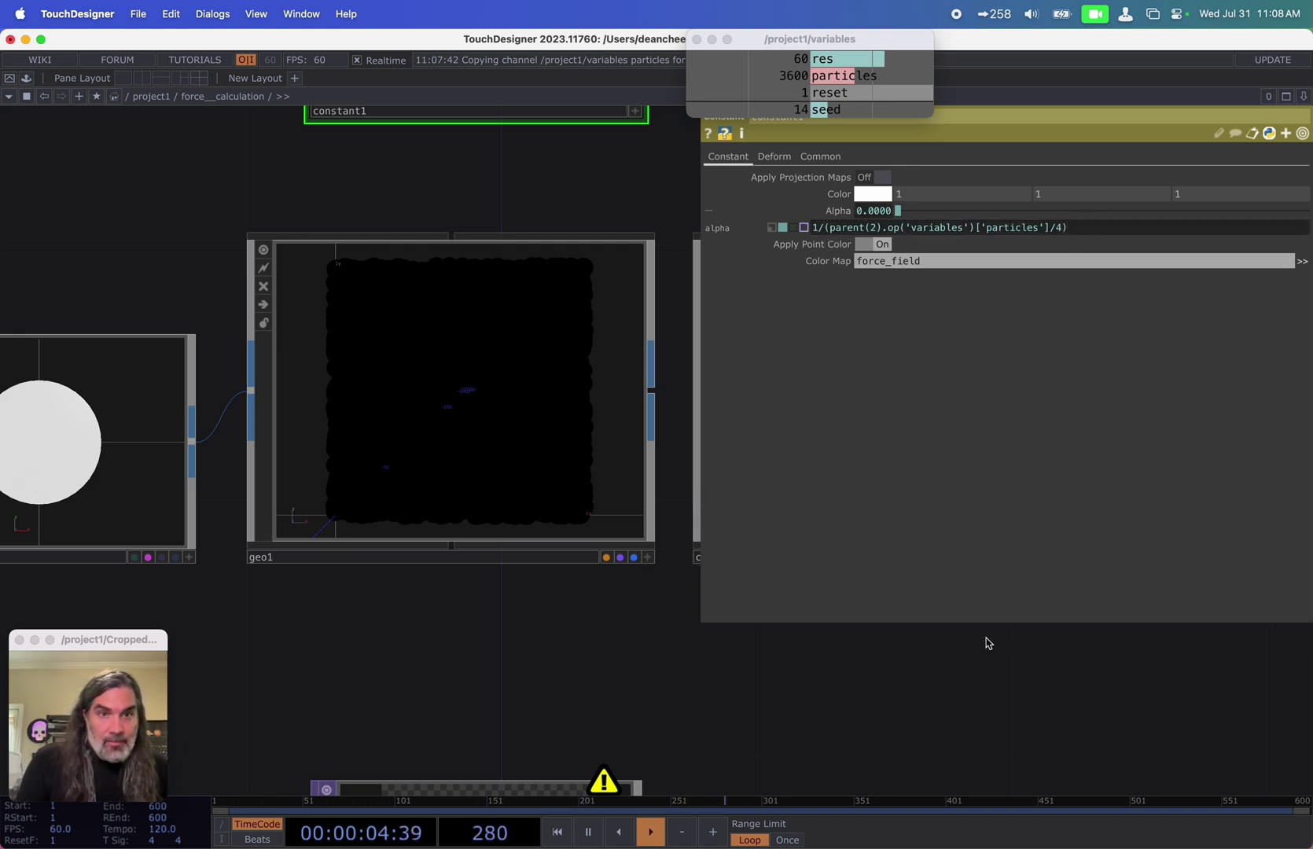
left_click(988, 646)
Step: Examine geo1 and render1 with the new alpha, and view render1's node information
left_click_drag(607, 644, 456, 620)
middle_click_drag(456, 620, 496, 600)
scroll(495, 594, "down", 5)
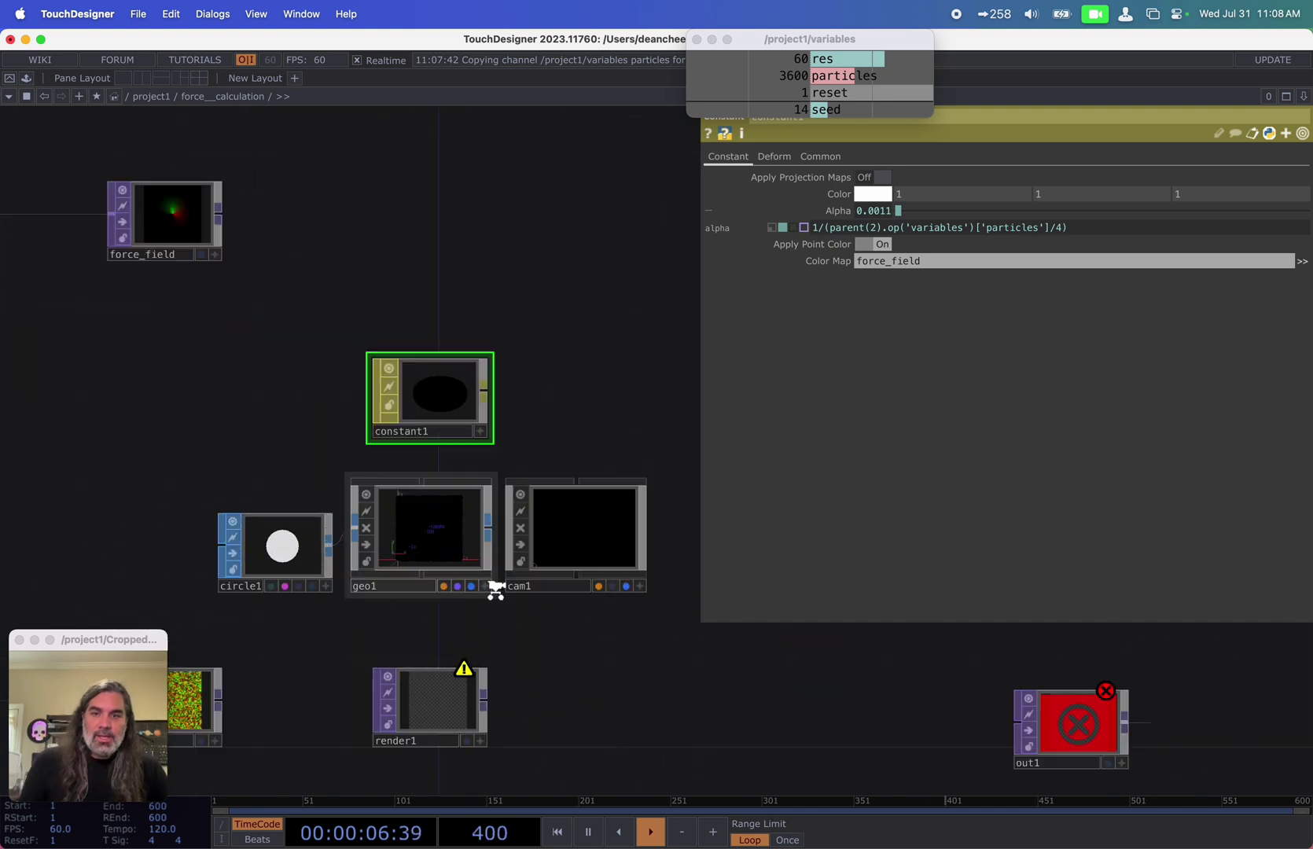
scroll(494, 591, "up", 8)
scroll(362, 504, "down", 1)
scroll(386, 470, "down", 2)
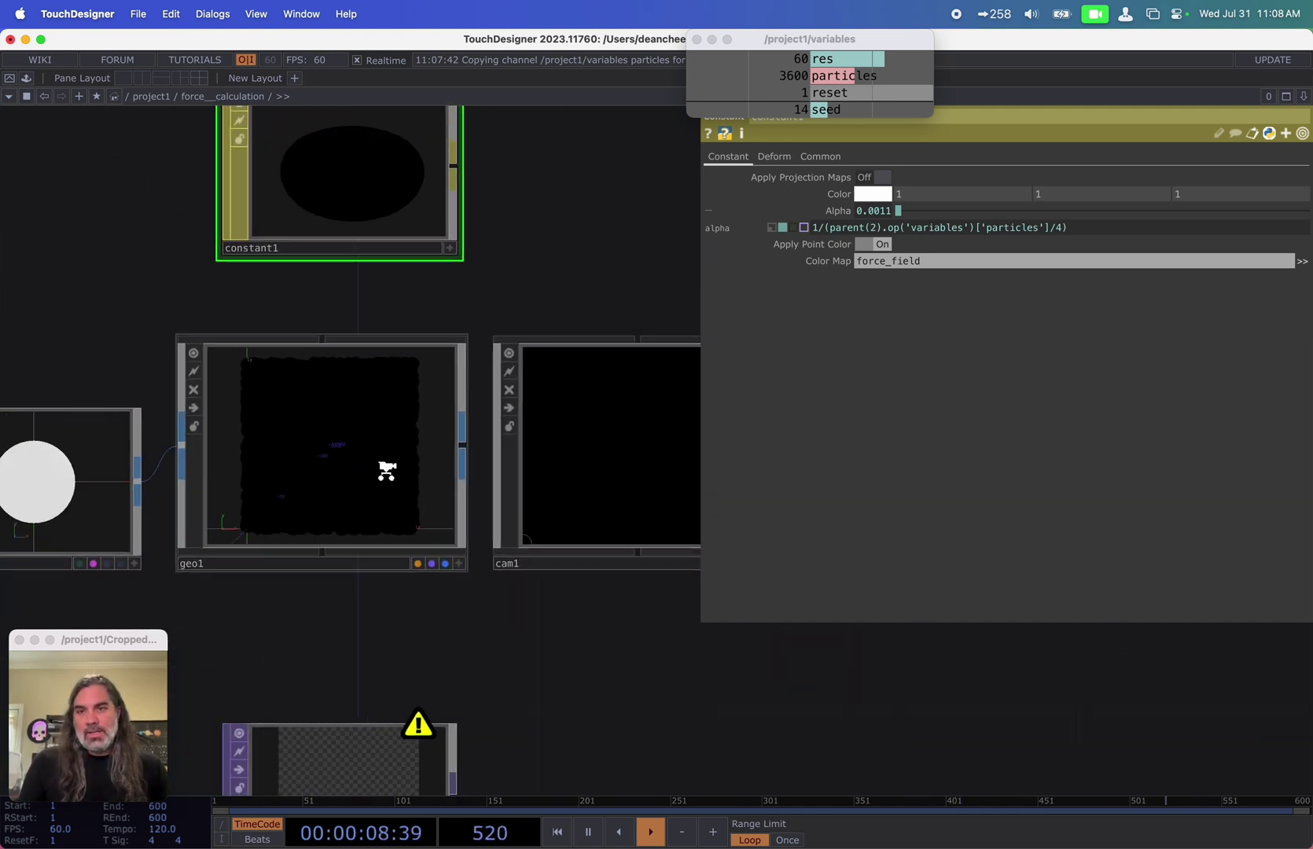
left_click_drag(488, 614, 598, 530)
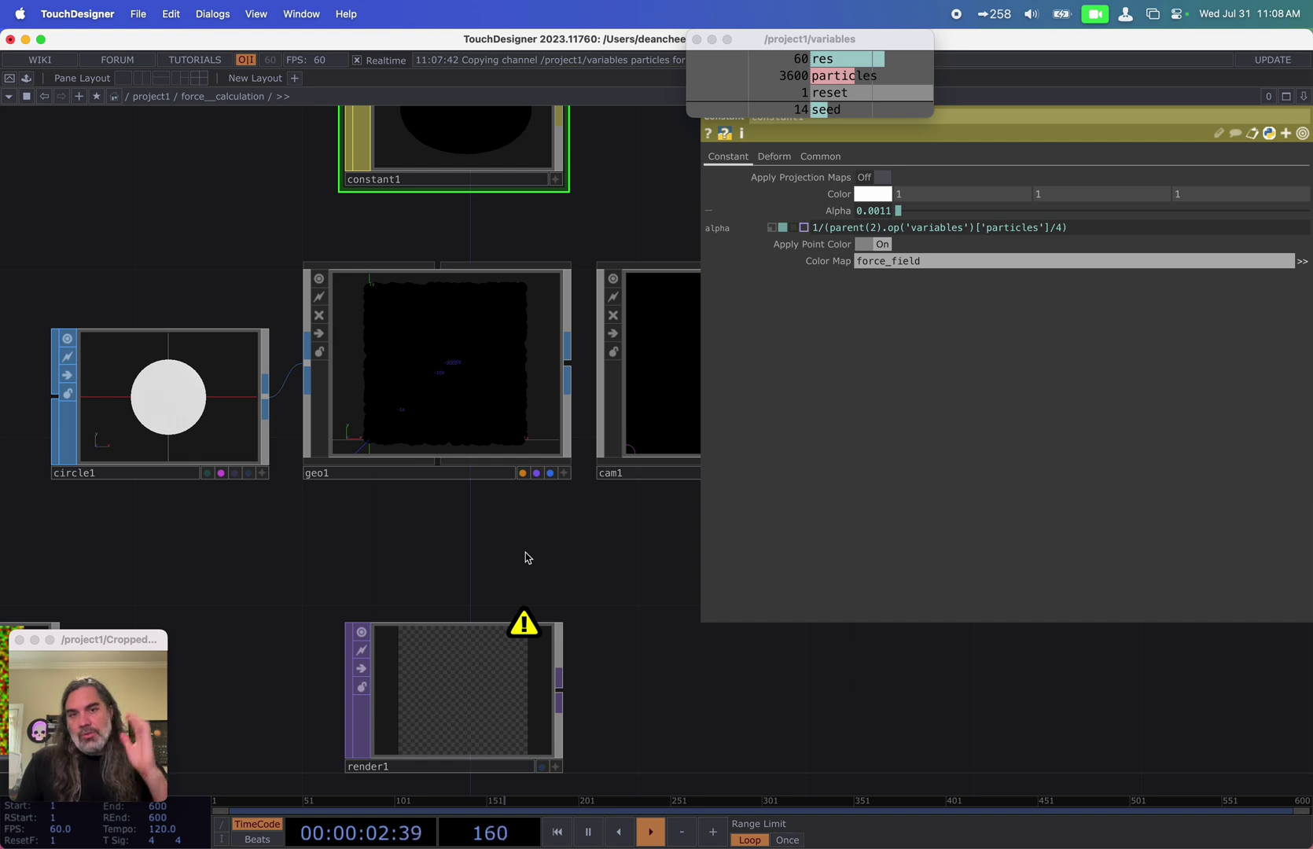
scroll(516, 487, "down", 4)
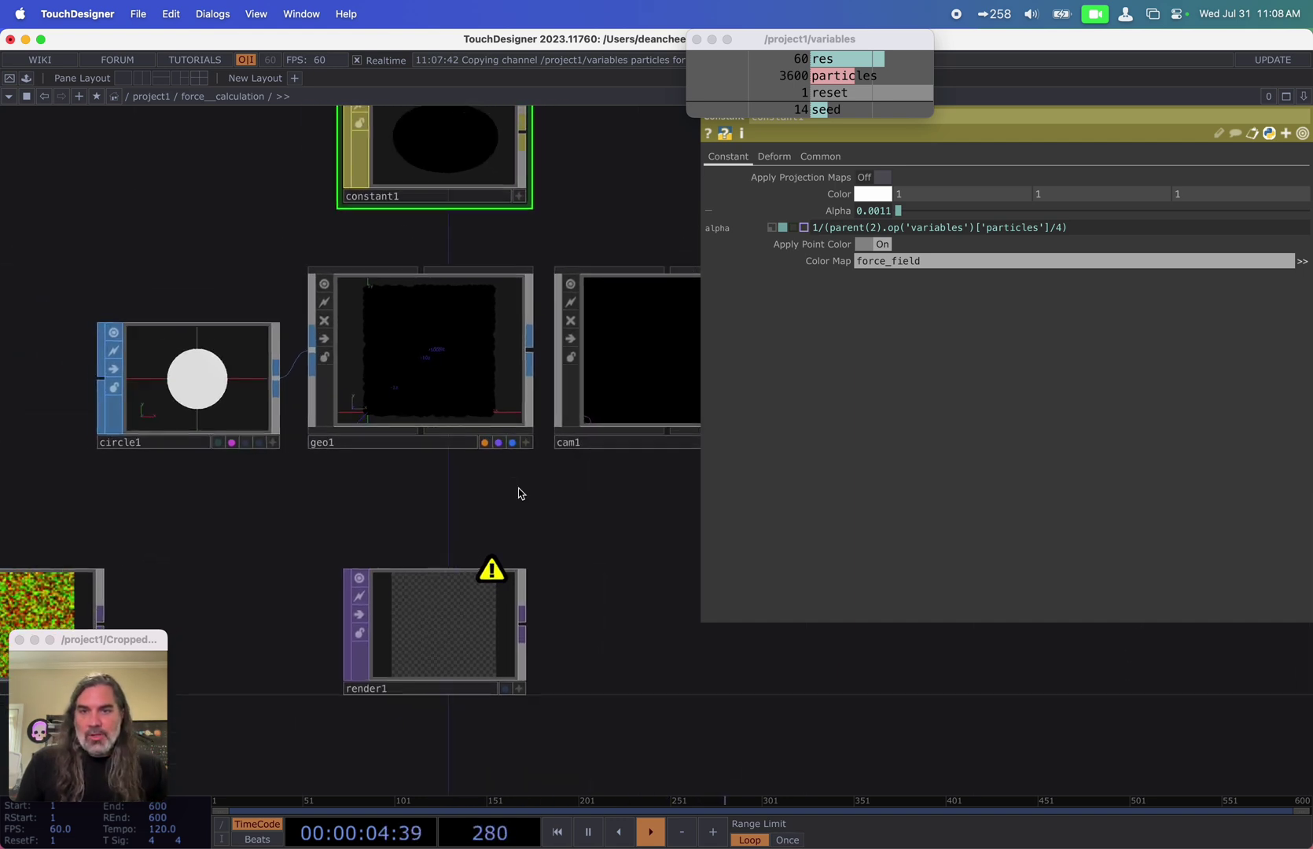
left_click_drag(553, 483, 604, 563)
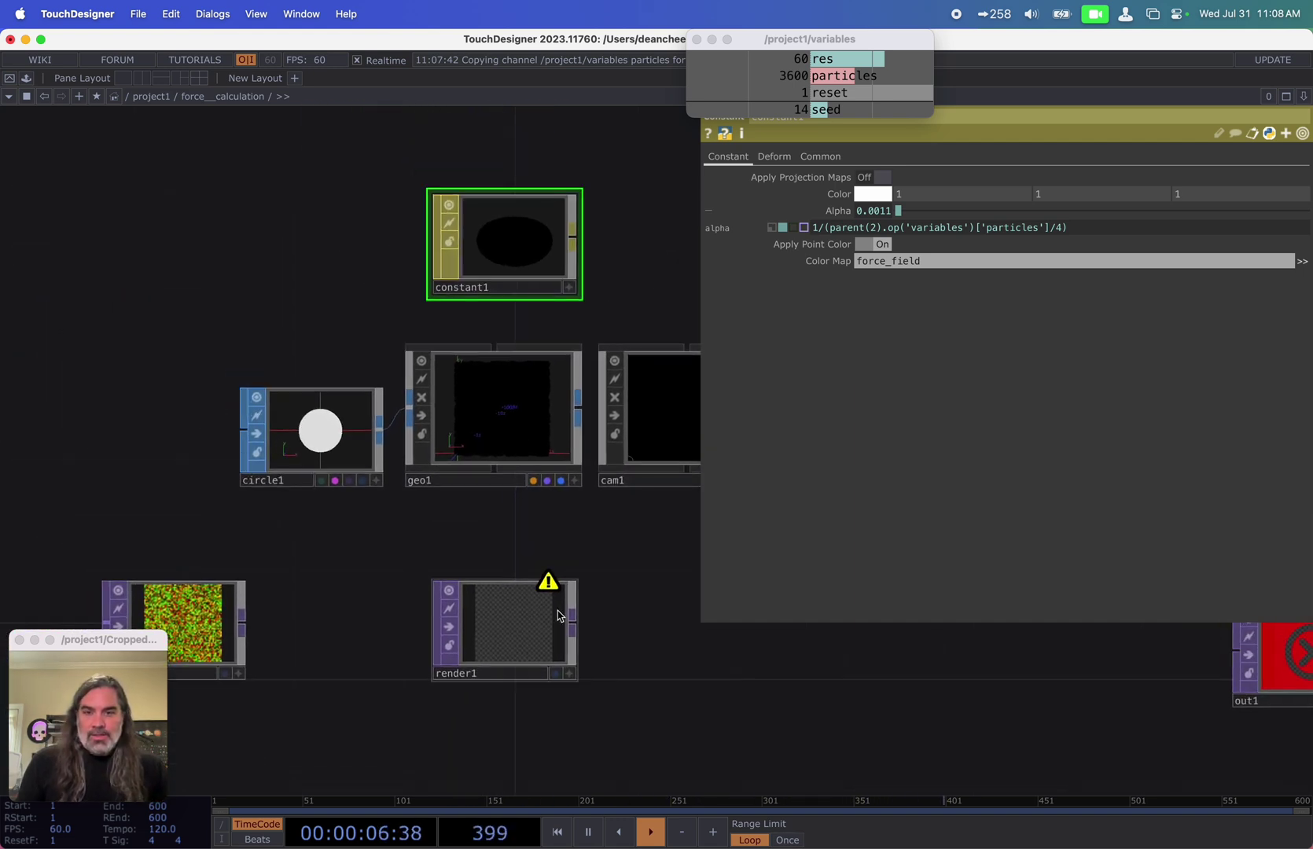
middle_click(511, 631)
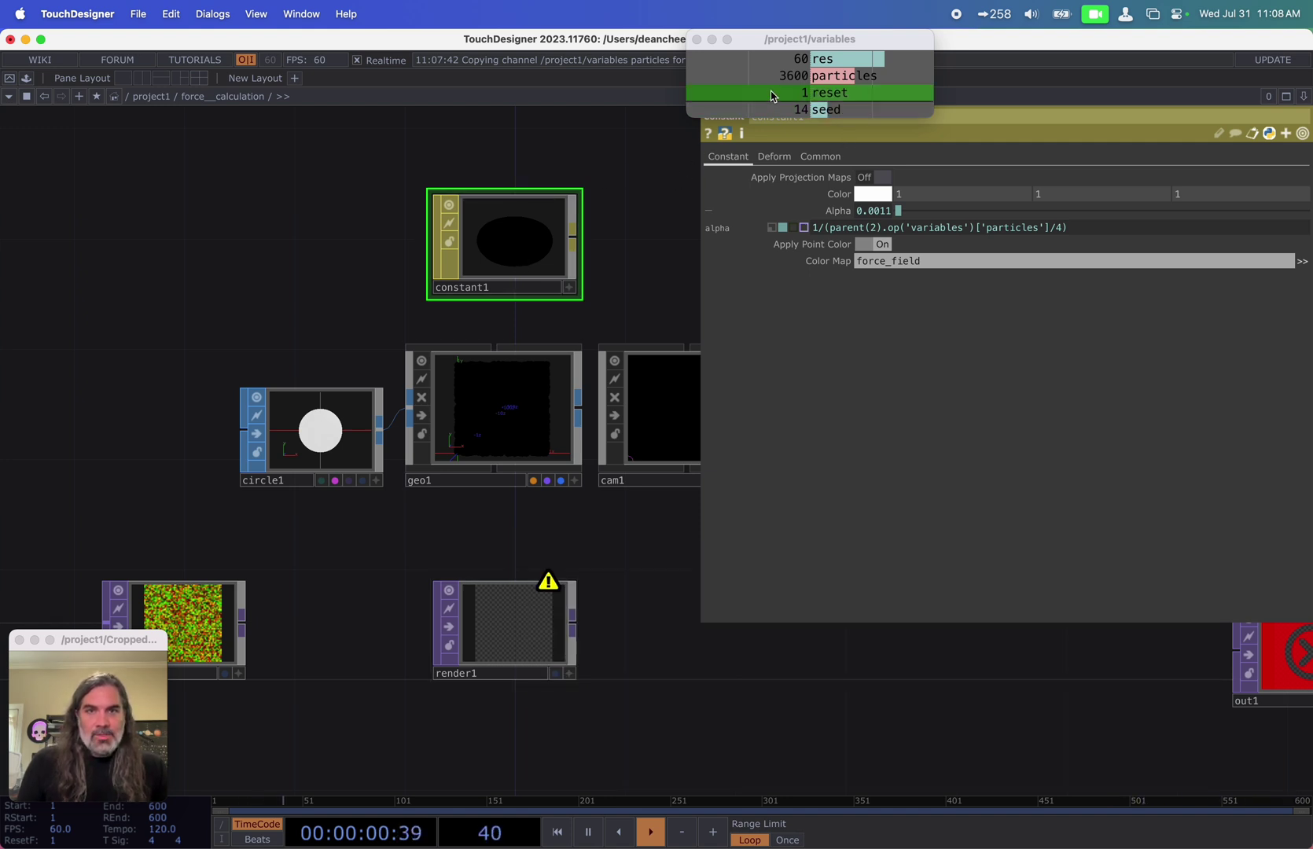
Step: Enable Blending (Transparency) and turn off Depth Test on the constant1 material
left_click(821, 156)
left_click(880, 177)
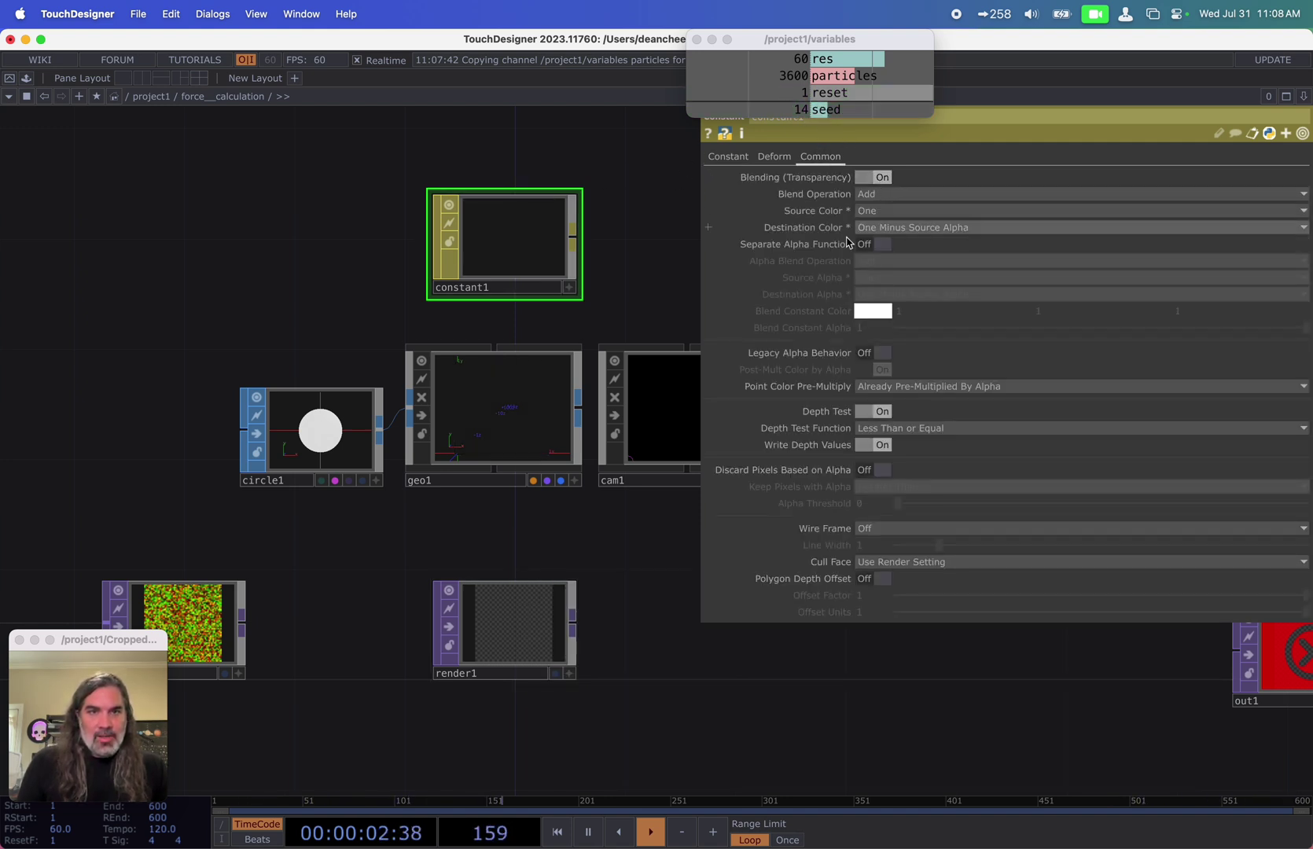
scroll(490, 411, "up", 2)
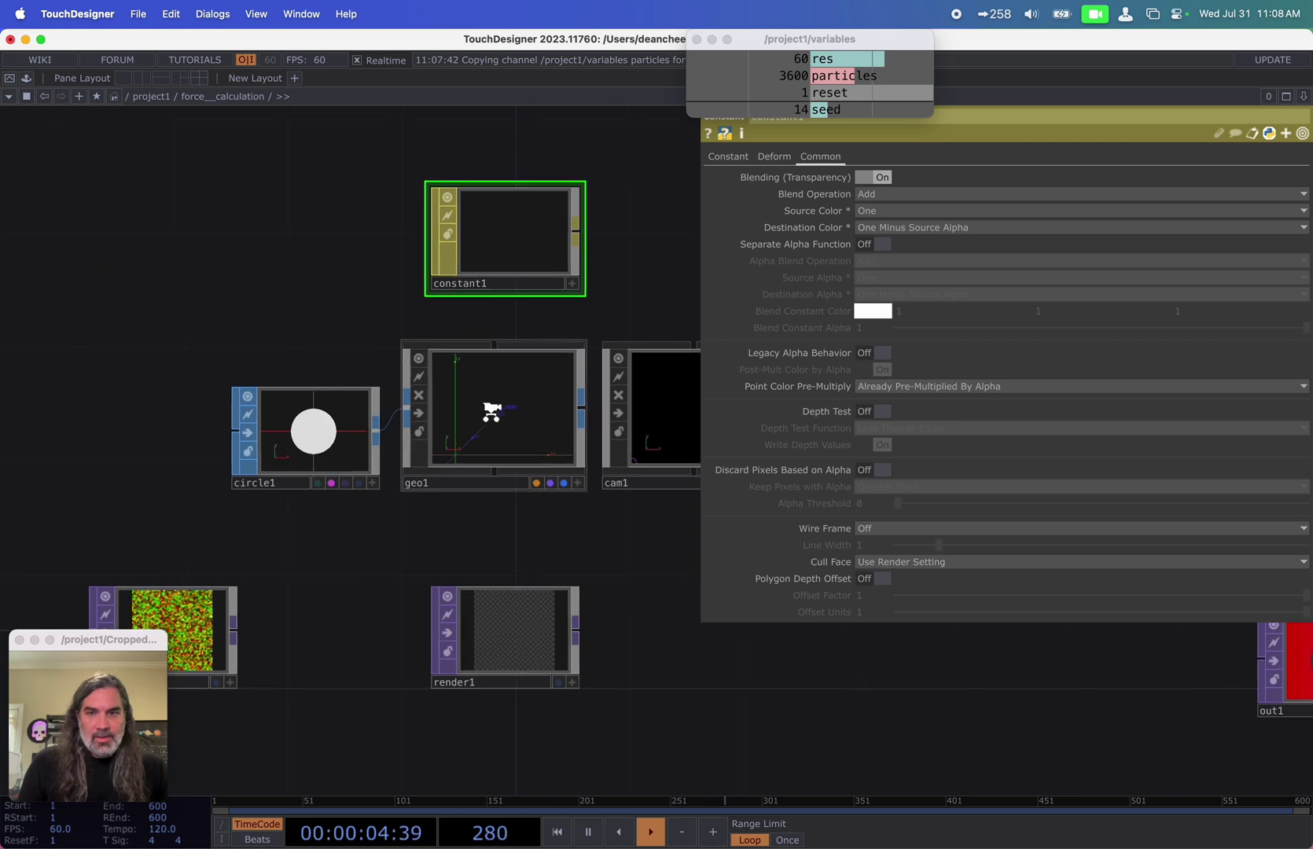
Step: Display render1's red, green, blue and alpha channels separately in its viewer and inspect them
left_click(515, 654)
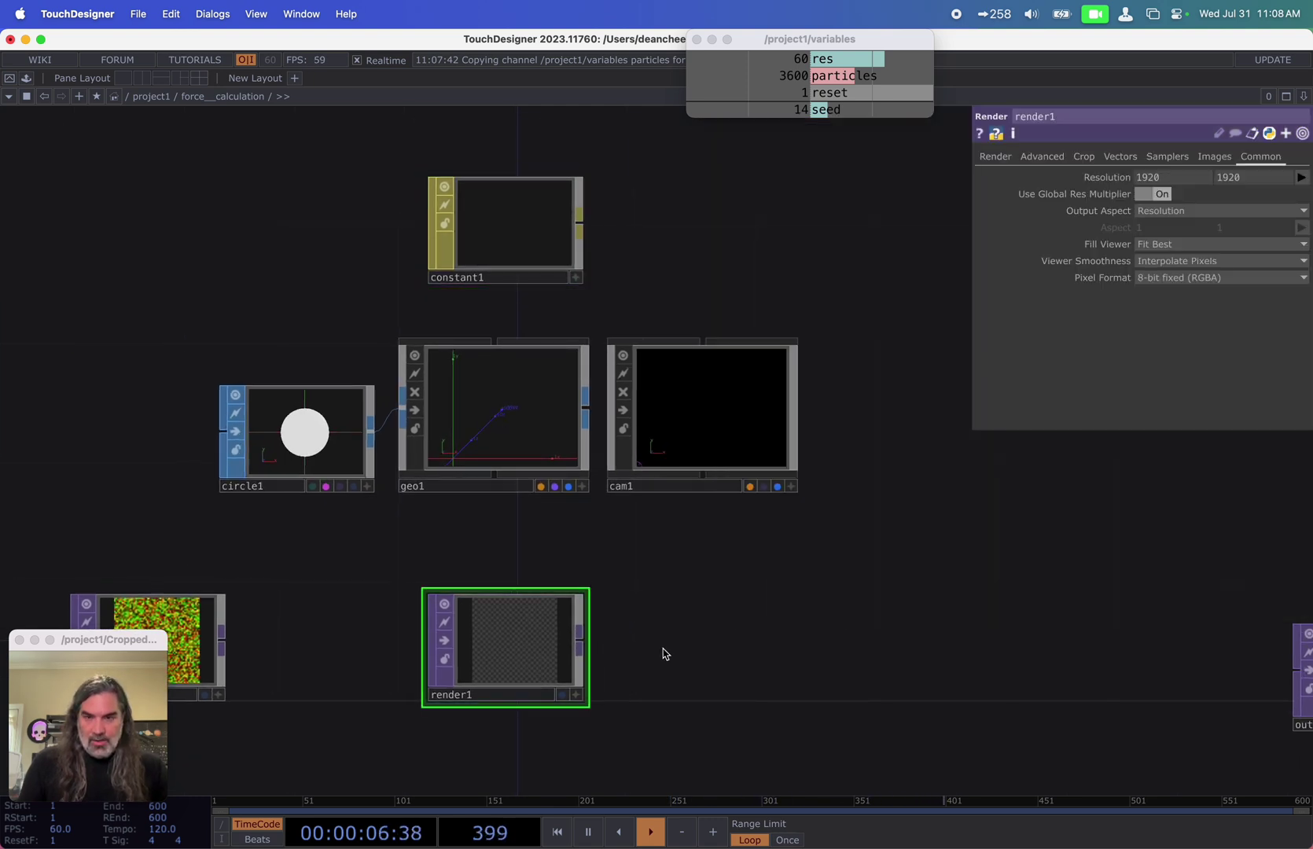
left_click_drag(663, 650, 677, 615)
key("a")
scroll(600, 624, "up", 1)
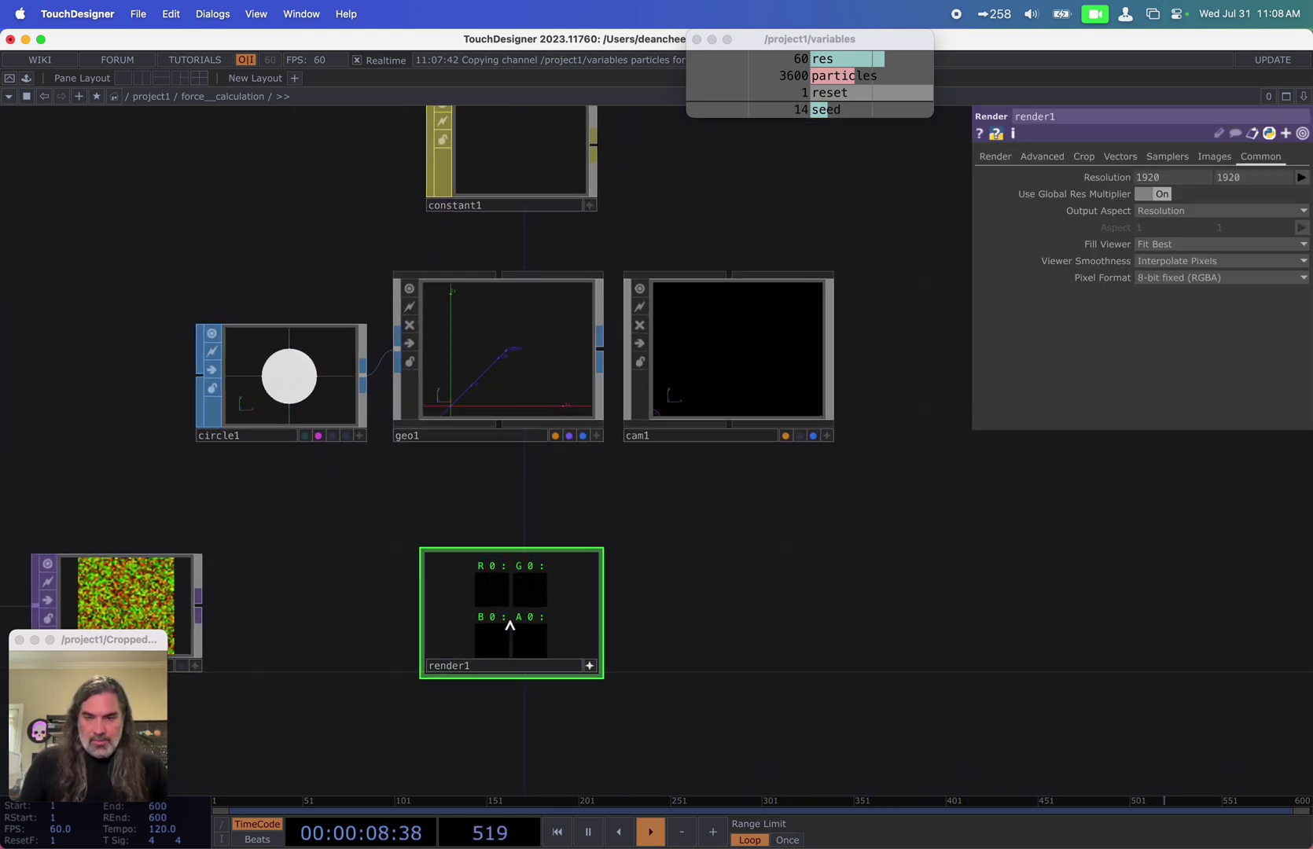
scroll(510, 625, "up", 6)
scroll(687, 445, "down", 7)
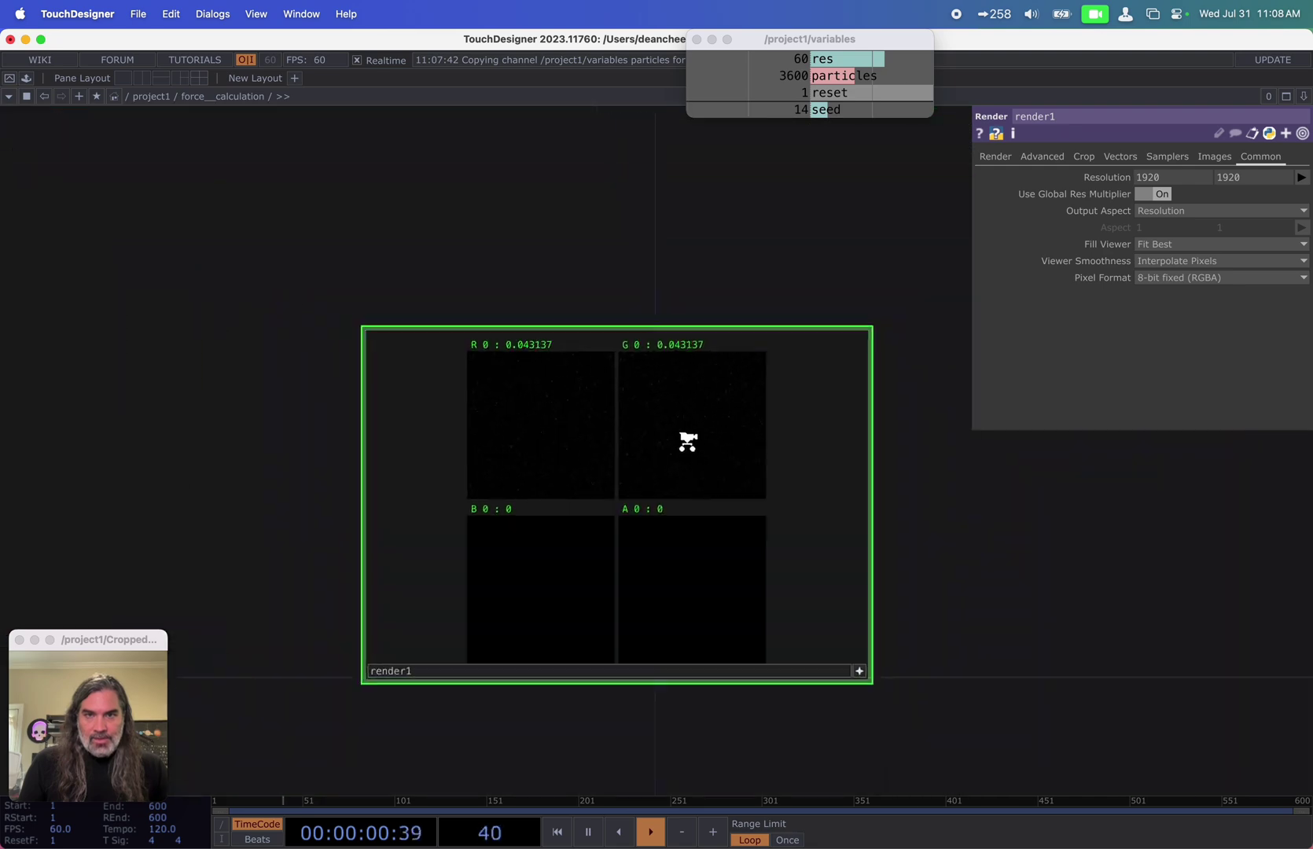
Step: Turn off Dither on render1 and deactivate its viewer
left_click_drag(769, 311, 678, 367)
left_click(1042, 156)
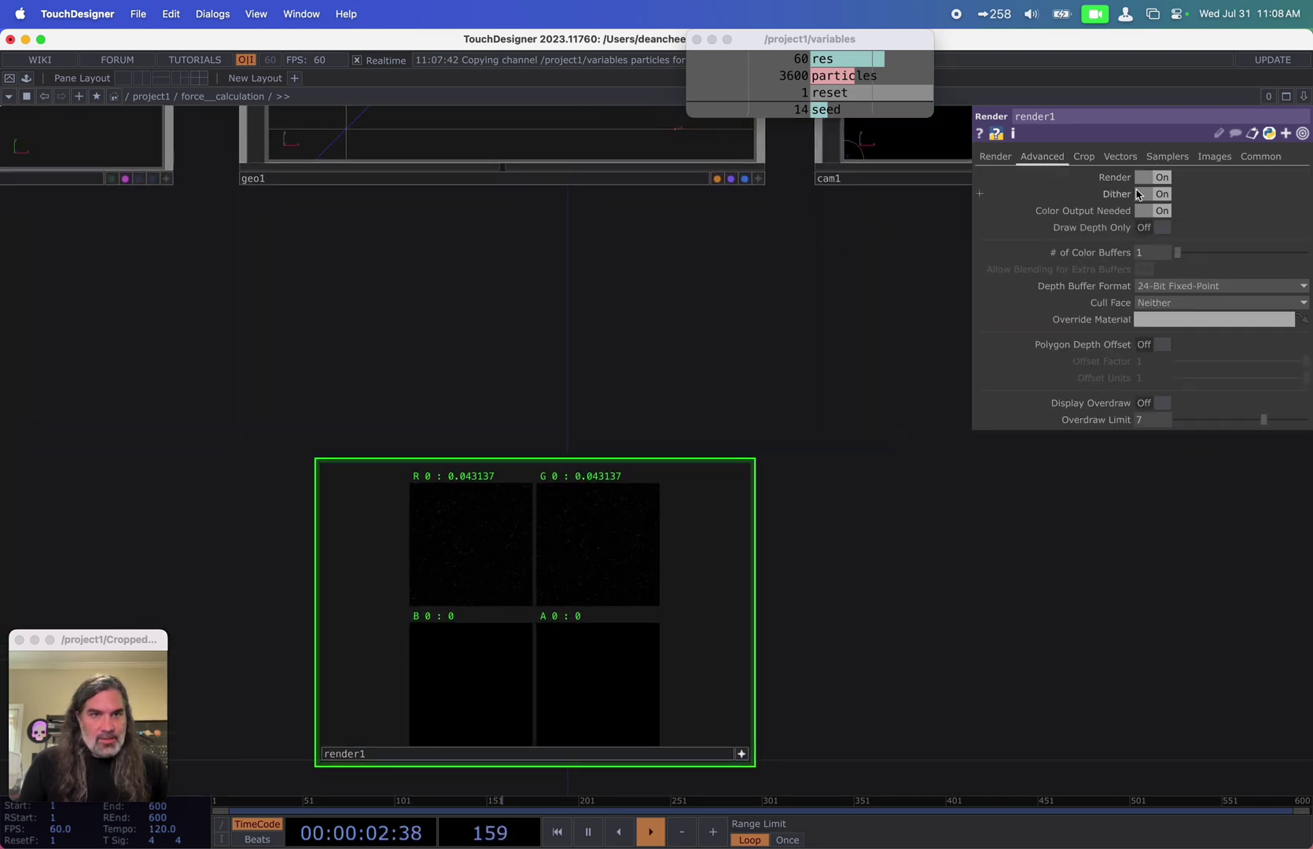
left_click_drag(871, 448, 858, 401)
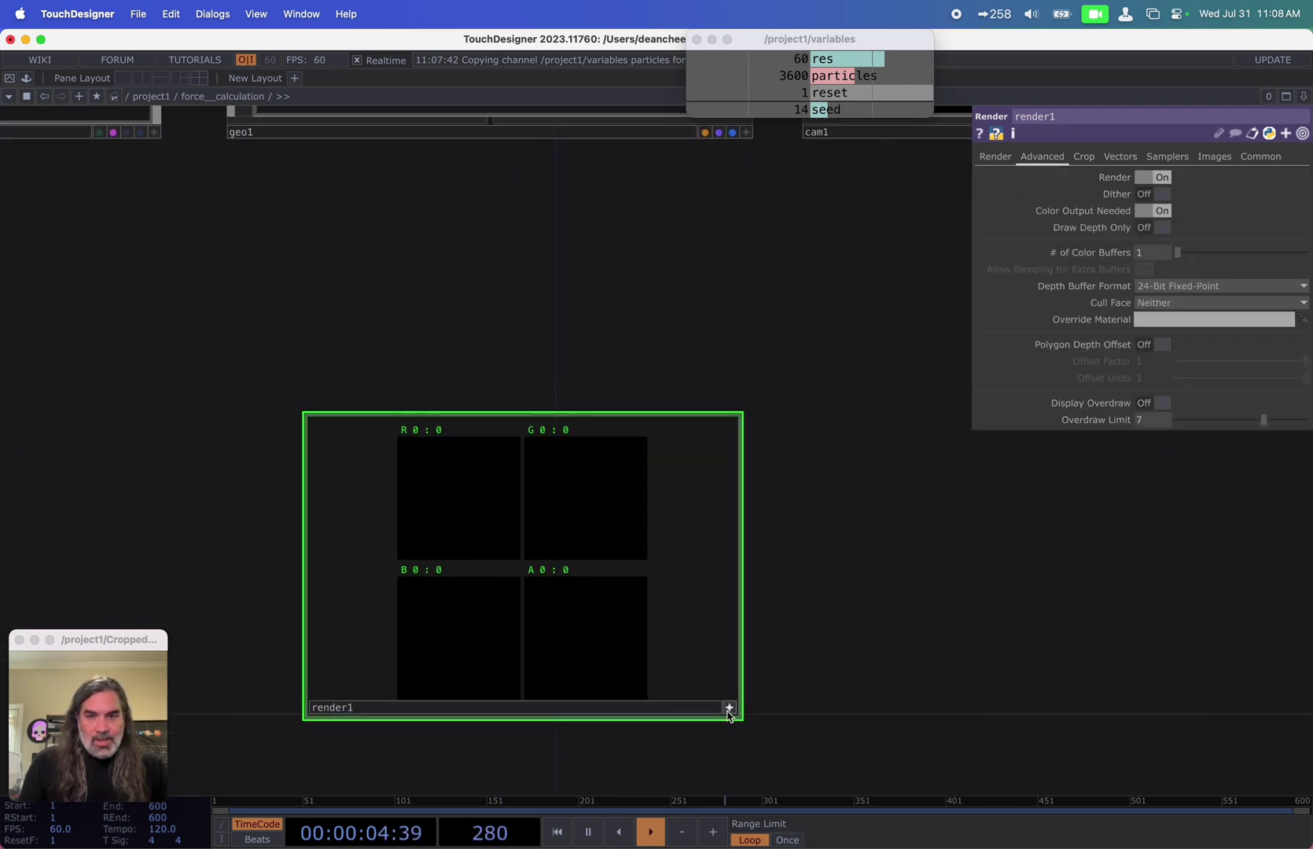
left_click(729, 708)
Step: Show force_field's red and green channels separately in its viewer to inspect their value ranges
scroll(740, 619, "down", 6)
scroll(716, 622, "up", 4)
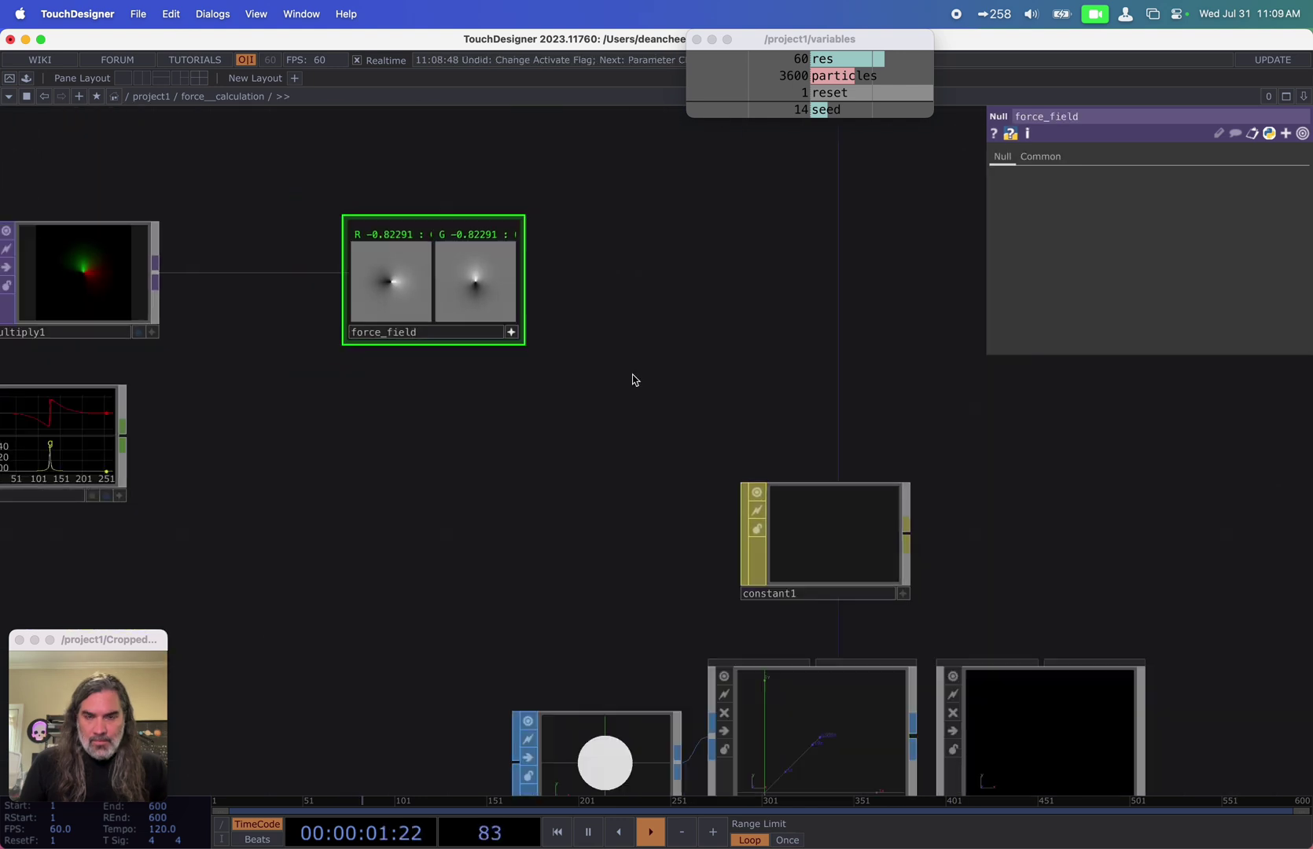
left_click_drag(630, 376, 575, 161)
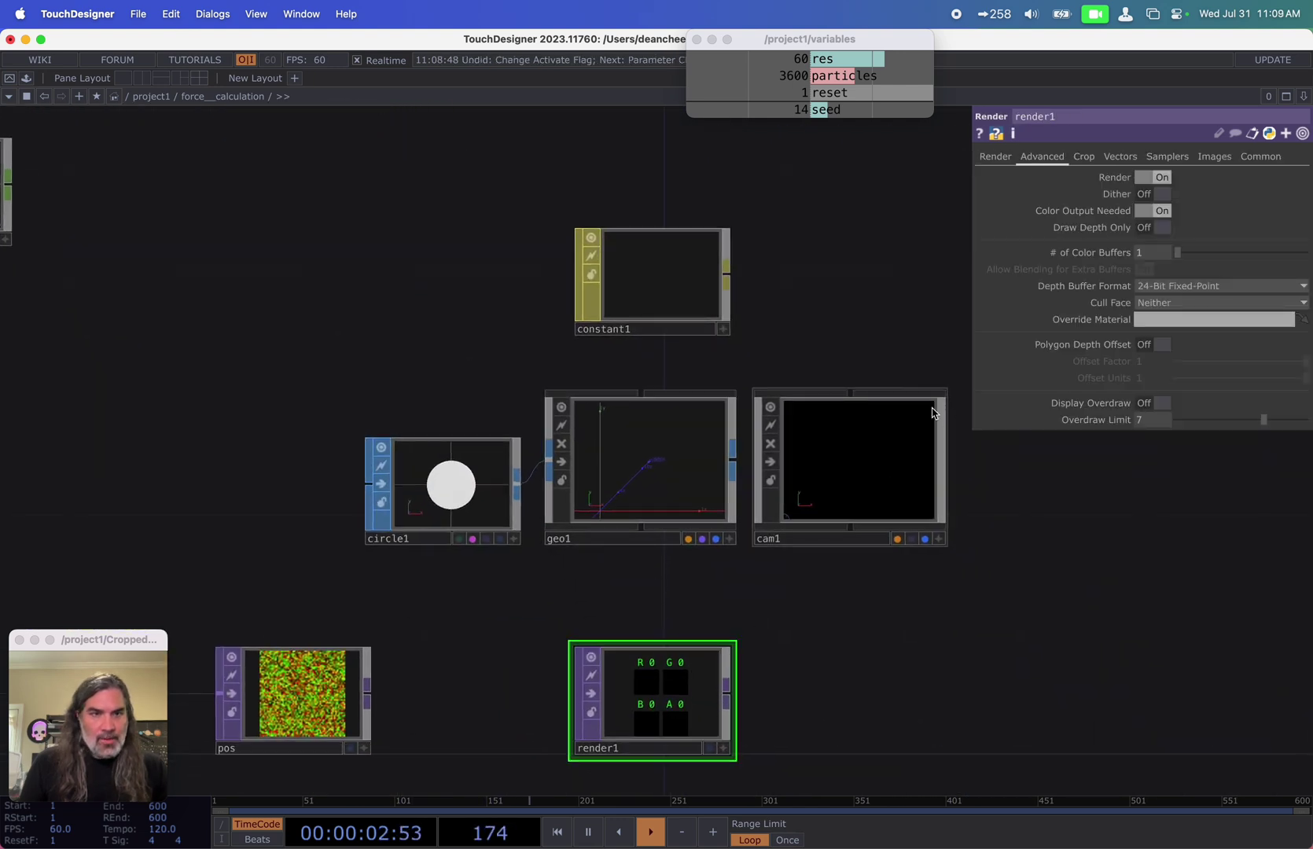
Step: Set render1's Pixel Format to 32-bit float (RGBA) and check the rendered force channels
left_click(1261, 156)
left_click(1187, 277)
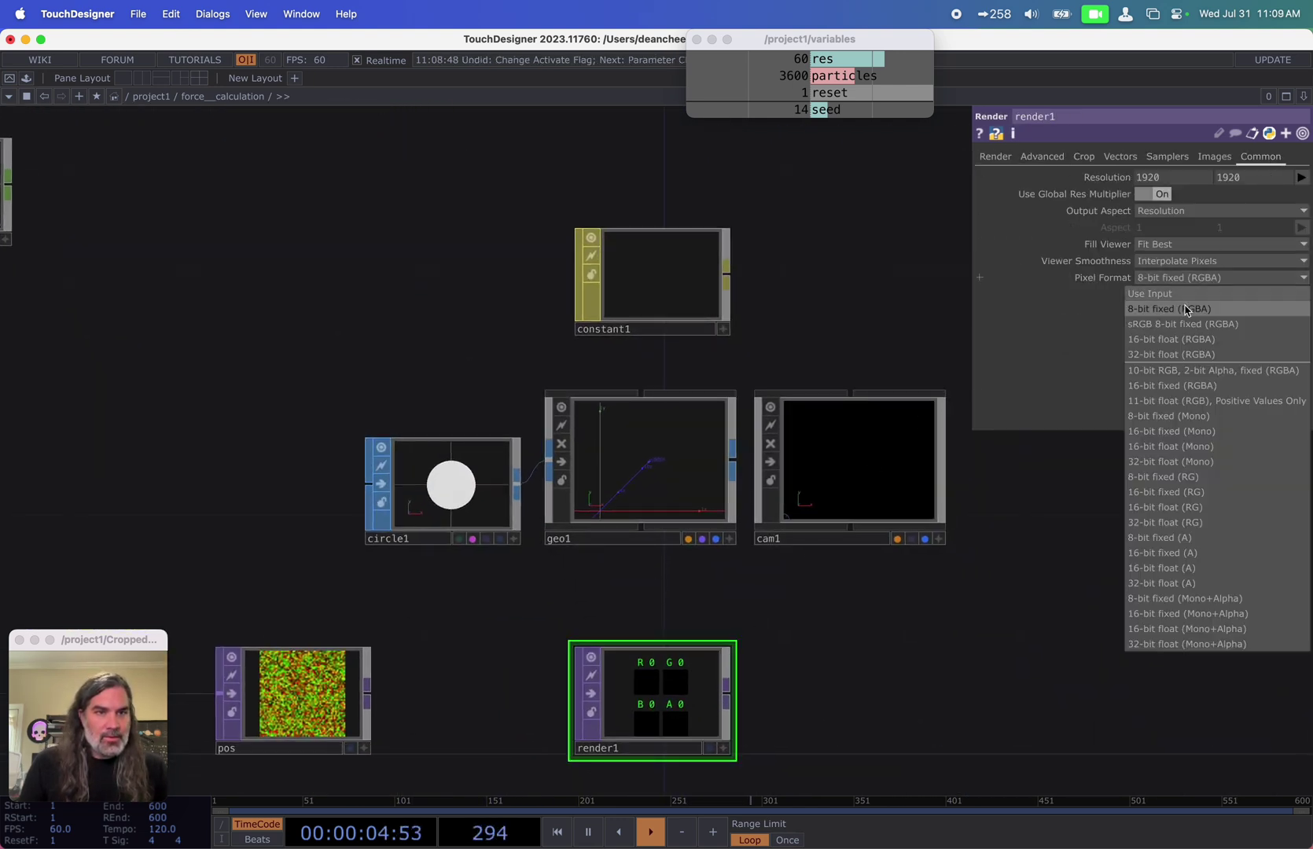
left_click(1183, 365)
left_click_drag(789, 706, 687, 568)
scroll(551, 558, "up", 10)
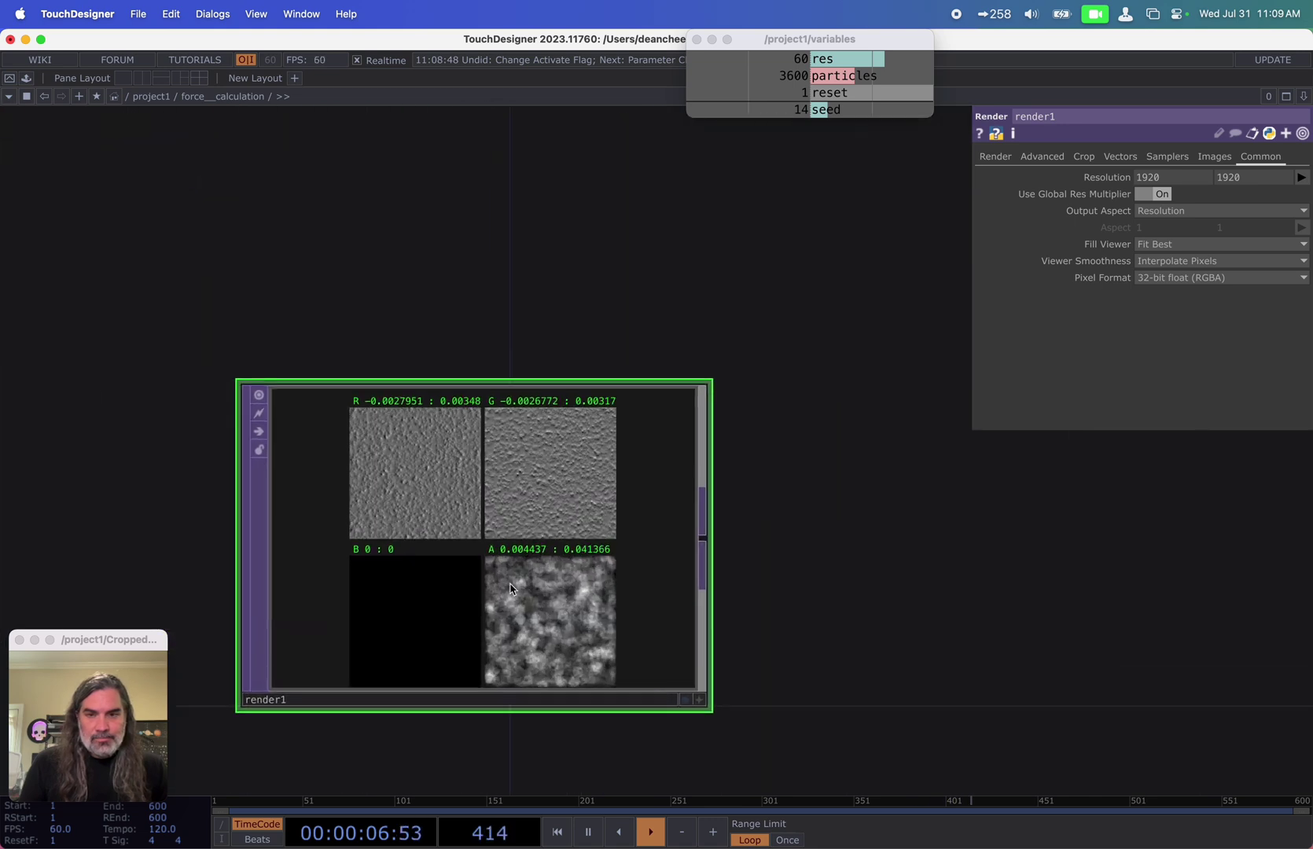
scroll(512, 521, "down", 6)
scroll(512, 519, "down", 8)
scroll(511, 526, "up", 8)
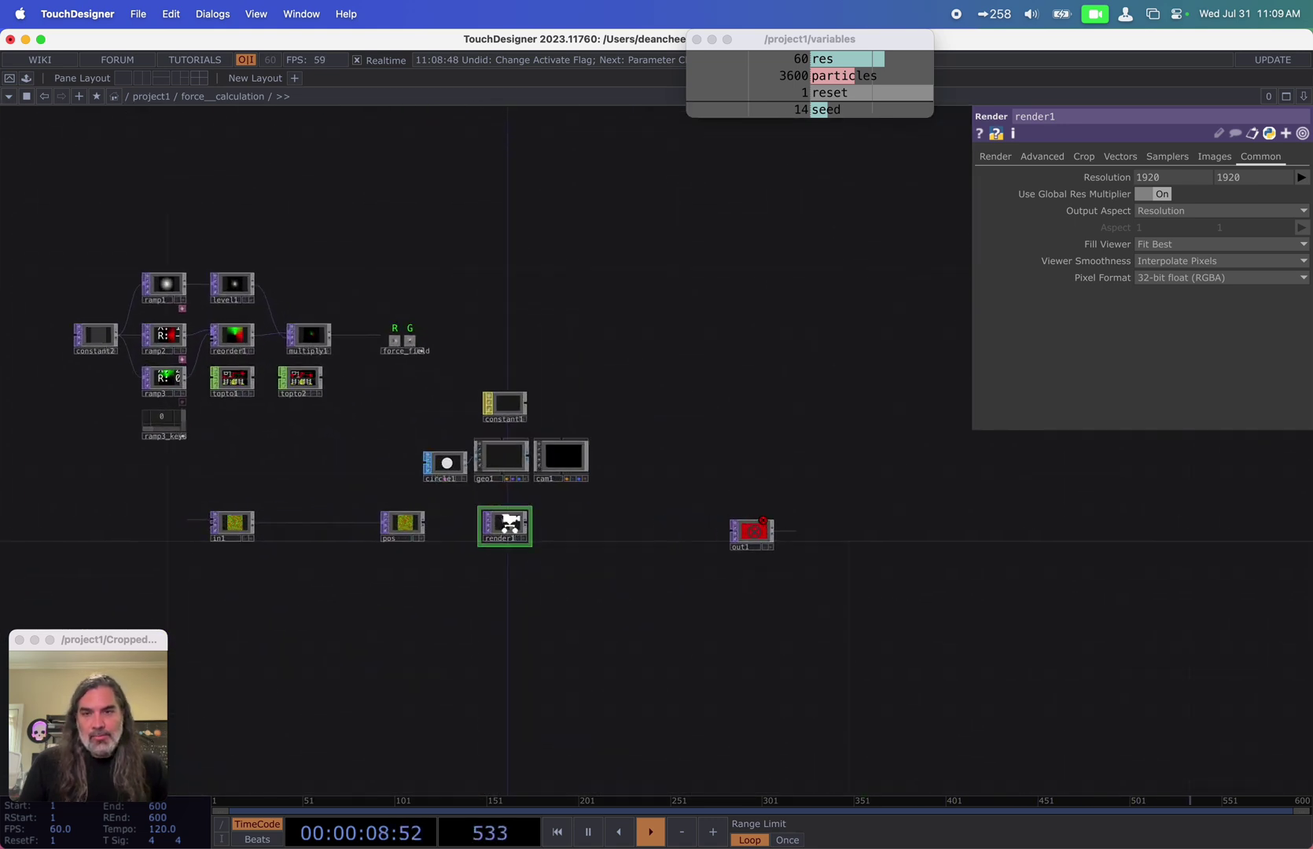
scroll(543, 567, "up", 3)
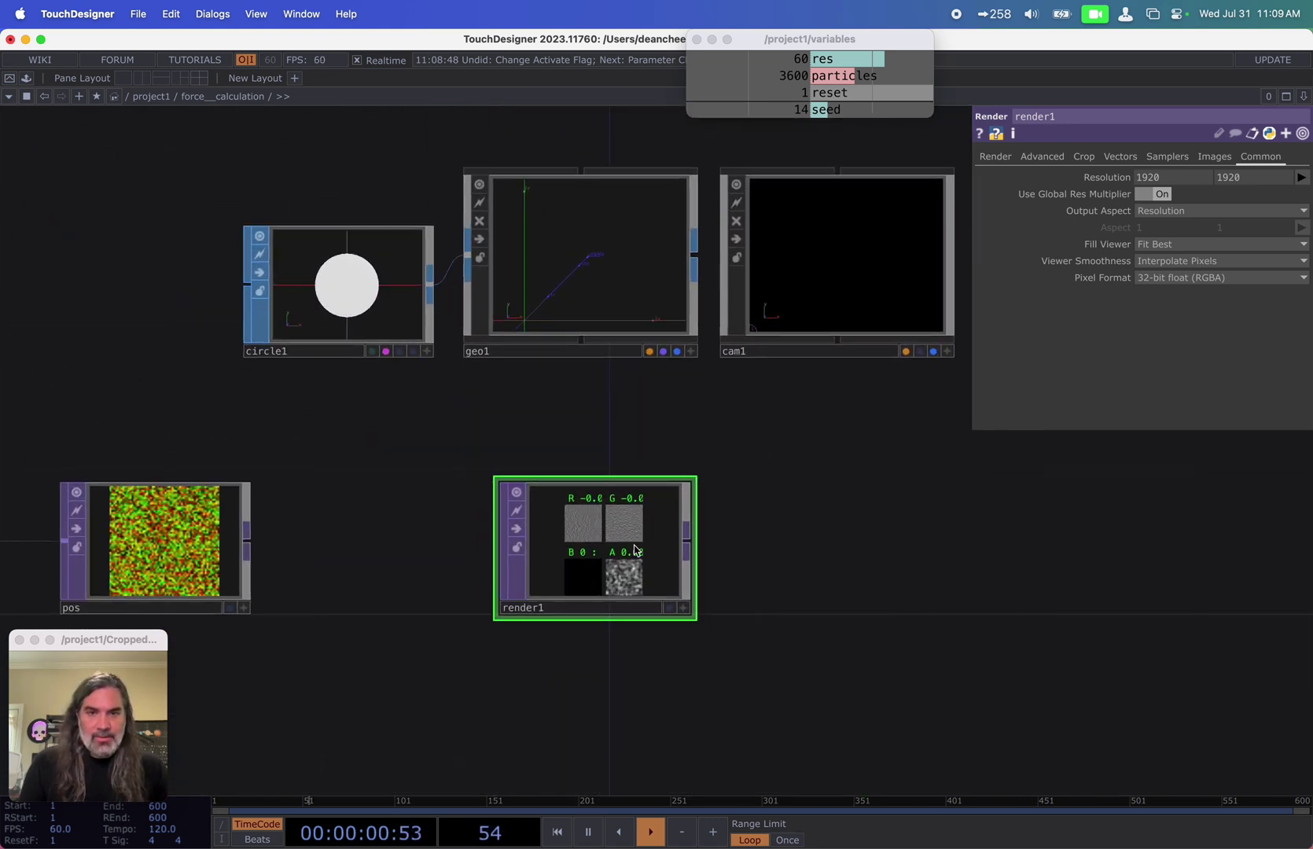
Step: Set render1's Pixel Format to 32-bit float (RG) and check the two rendered force channels
left_click(1122, 194)
left_click(1187, 295)
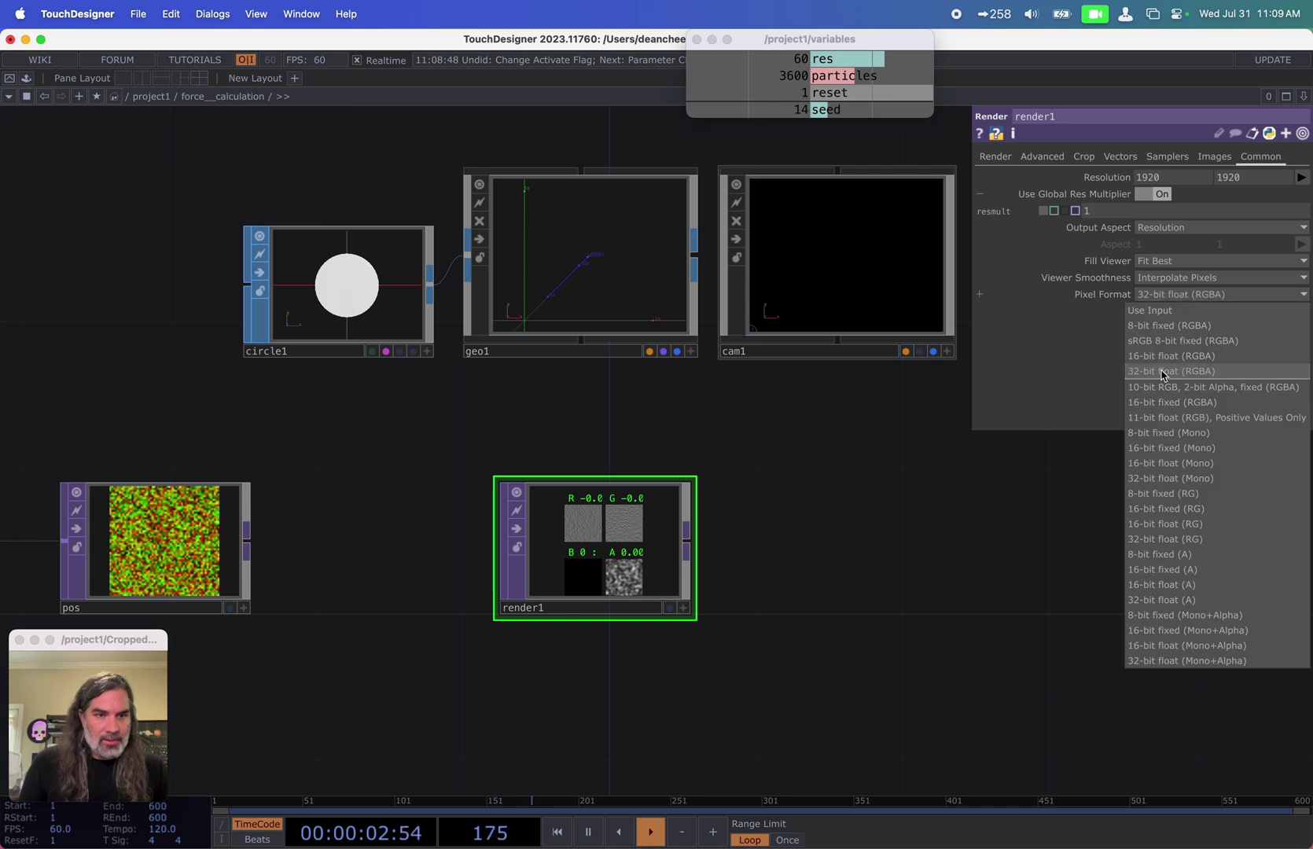
left_click(1200, 539)
scroll(622, 550, "up", 3)
scroll(616, 568, "up", 5)
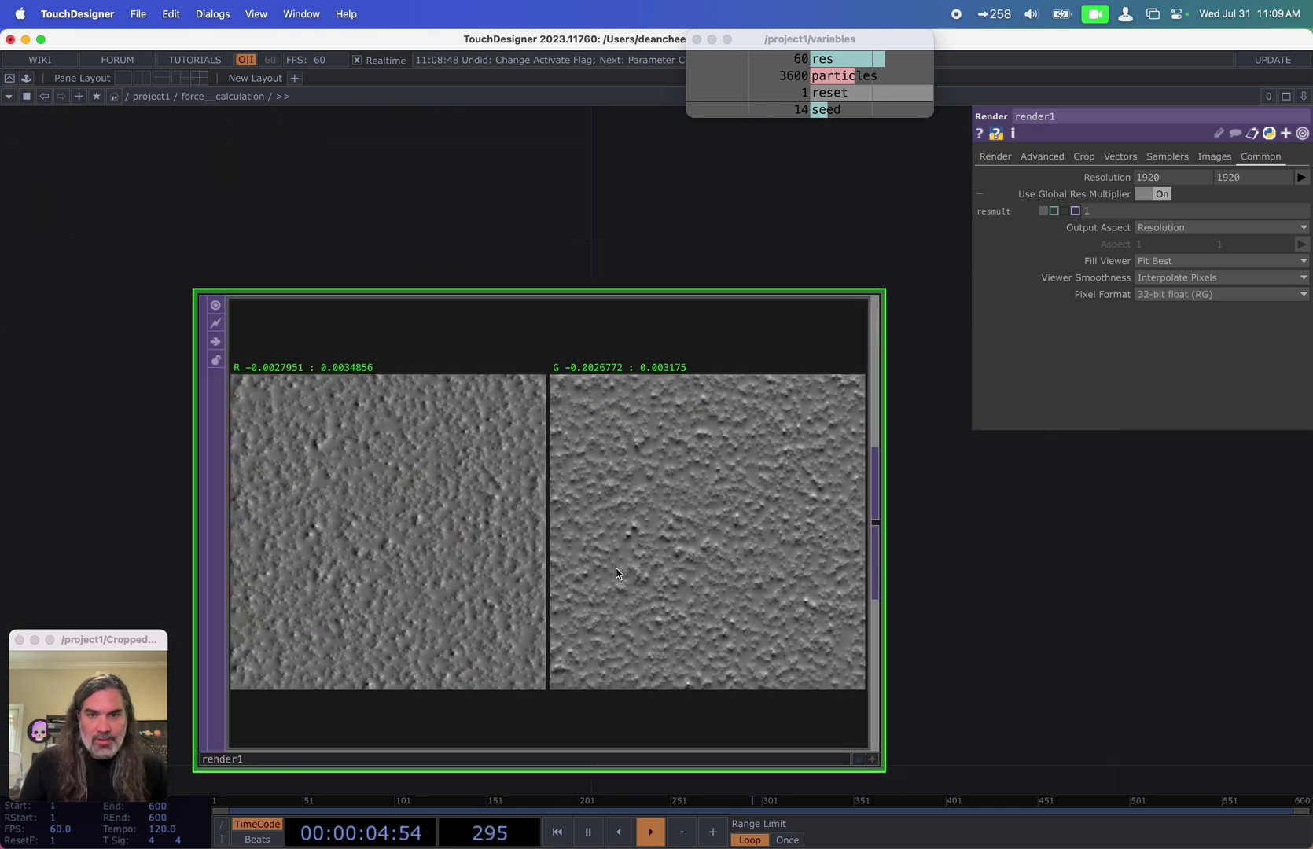
scroll(617, 569, "down", 10)
Step: Connect render1's output to out1 and align out1 in the same row as render1
left_click_drag(732, 517, 763, 470)
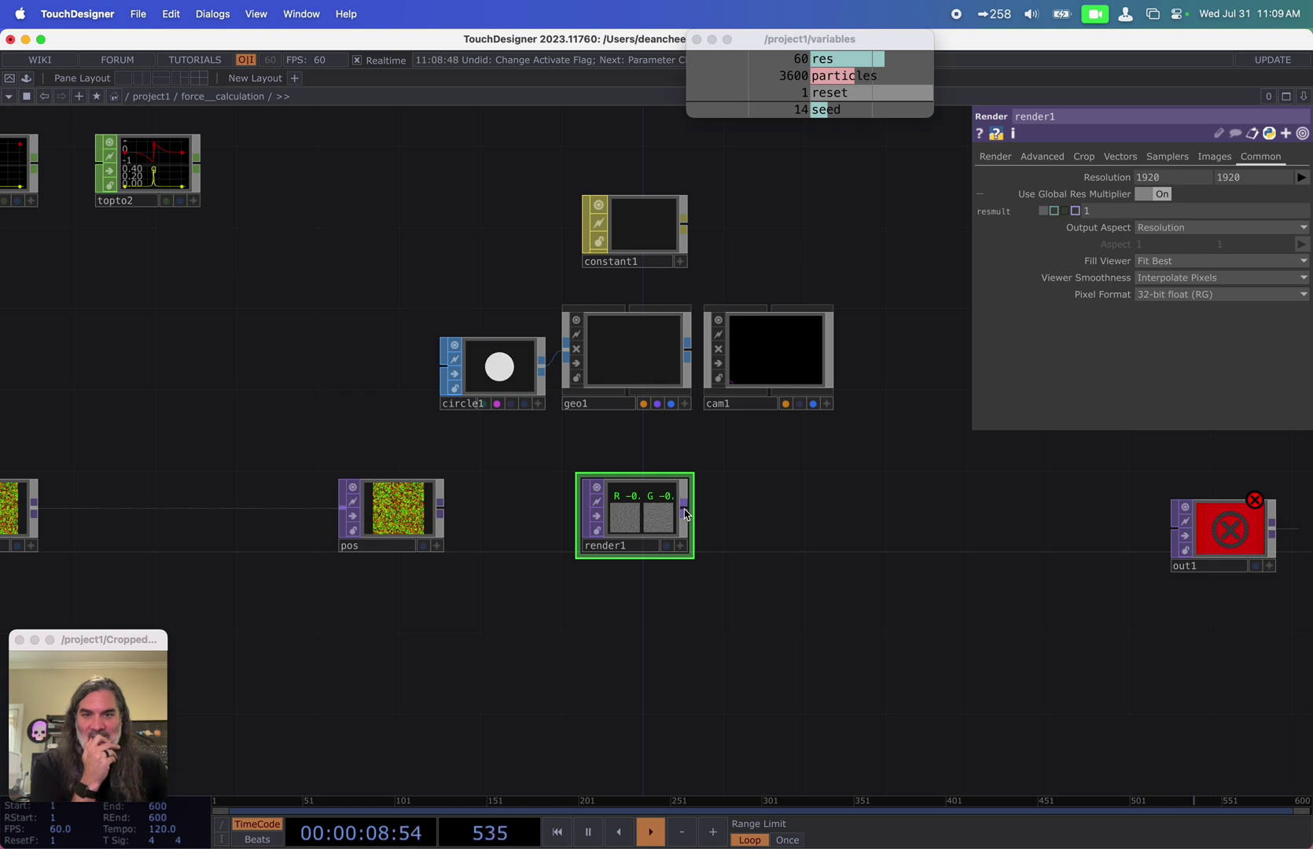
left_click(1173, 543)
left_click_drag(1210, 540, 1190, 519)
left_click_drag(980, 583, 589, 571)
left_click_drag(429, 555, 664, 547)
scroll(543, 473, "up", 10)
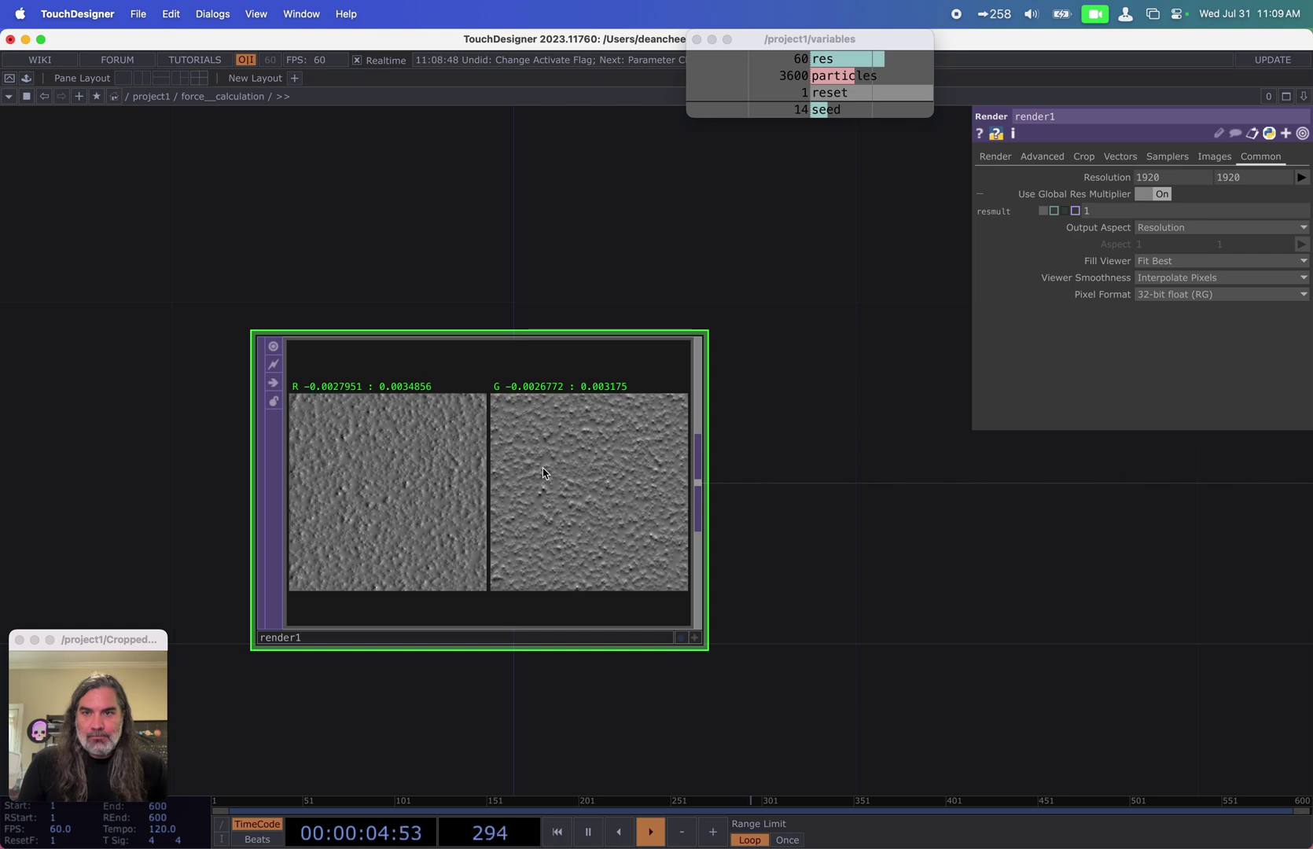
scroll(786, 574, "down", 8)
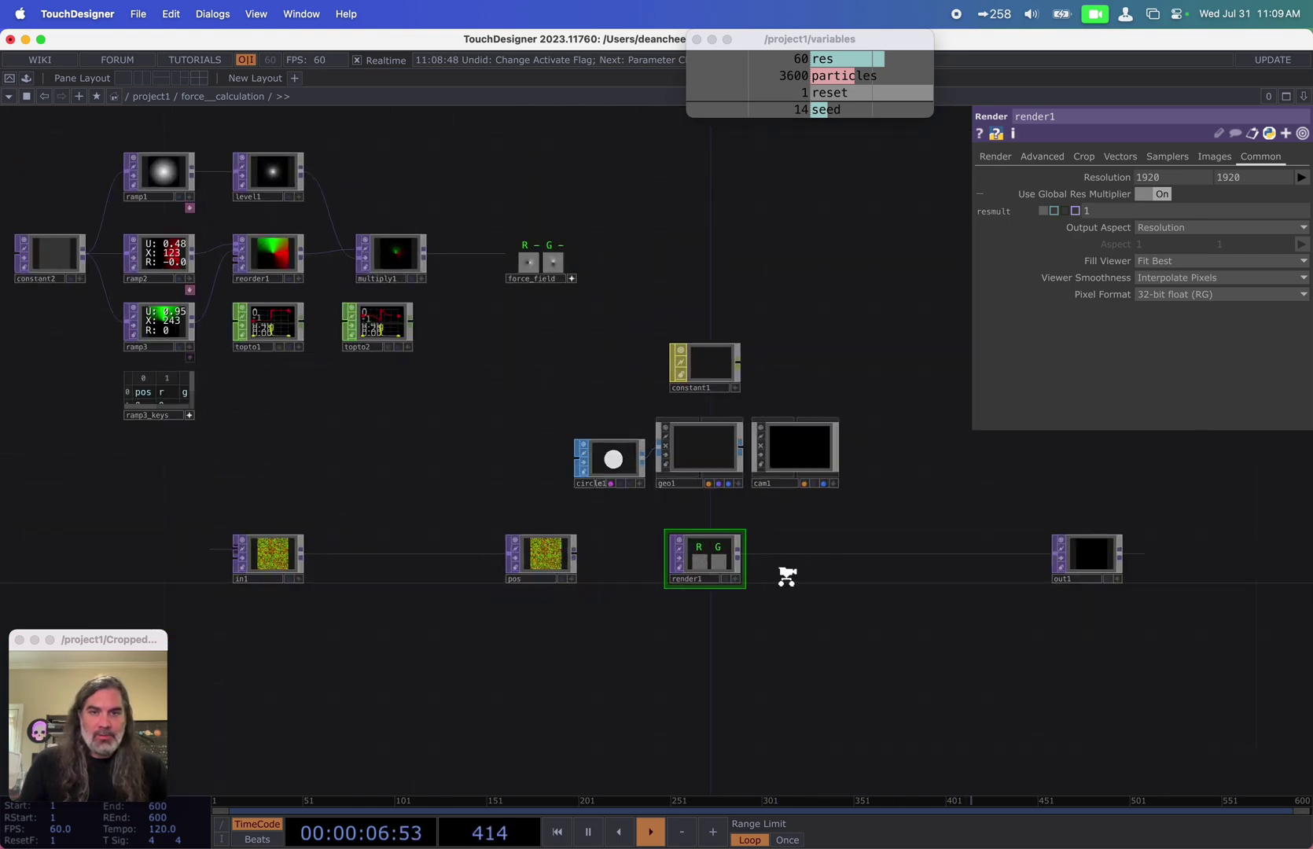
Step: Go back up to the project1 network and turn on the output display in force__calculation's node viewer
scroll(786, 576, "up", 5)
scroll(787, 597, "down", 6)
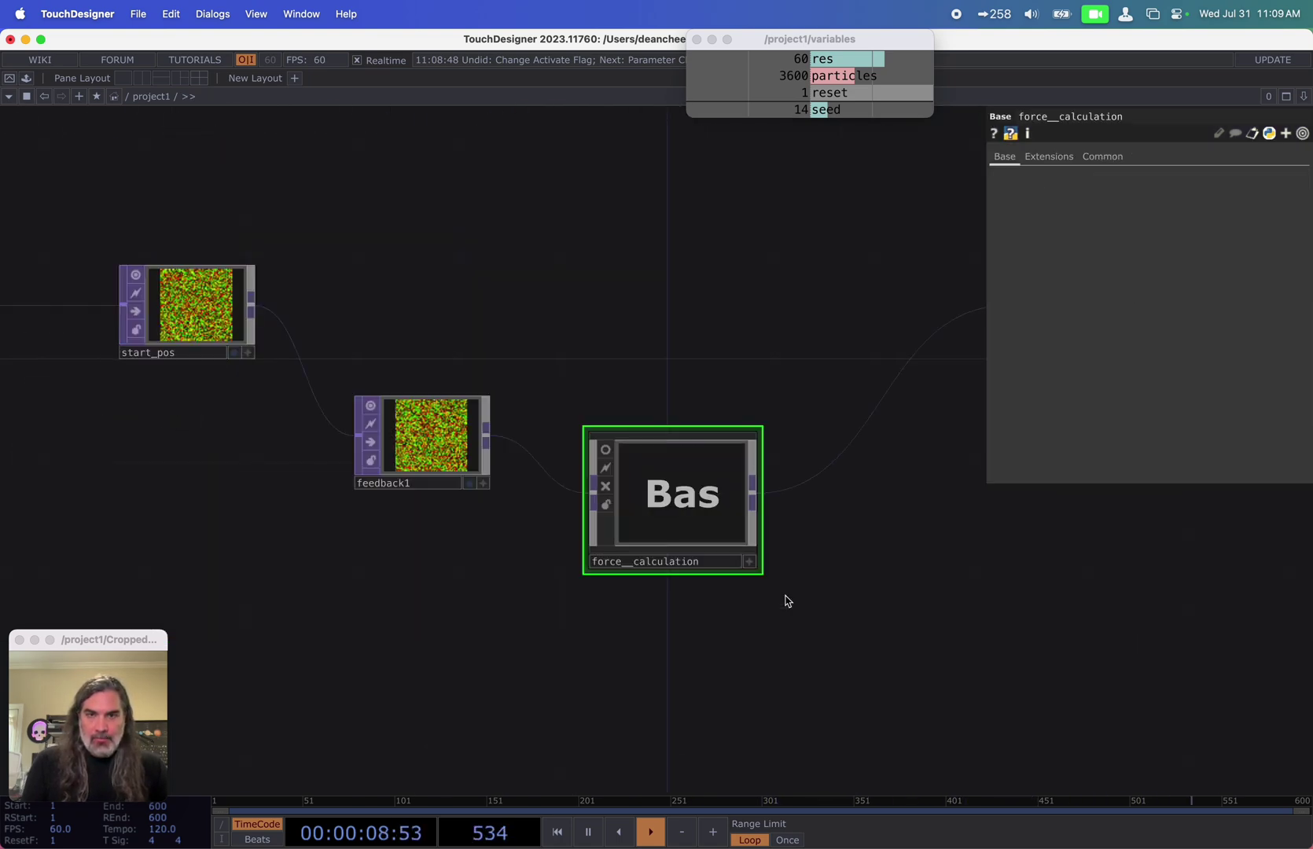
left_click_drag(677, 556, 630, 557)
left_click_drag(501, 510, 528, 458)
mouse_move(670, 499)
left_mouse_down()
mouse_move(671, 512)
mouse_move(713, 507)
mouse_move(645, 508)
left_mouse_up()
left_click(392, 422)
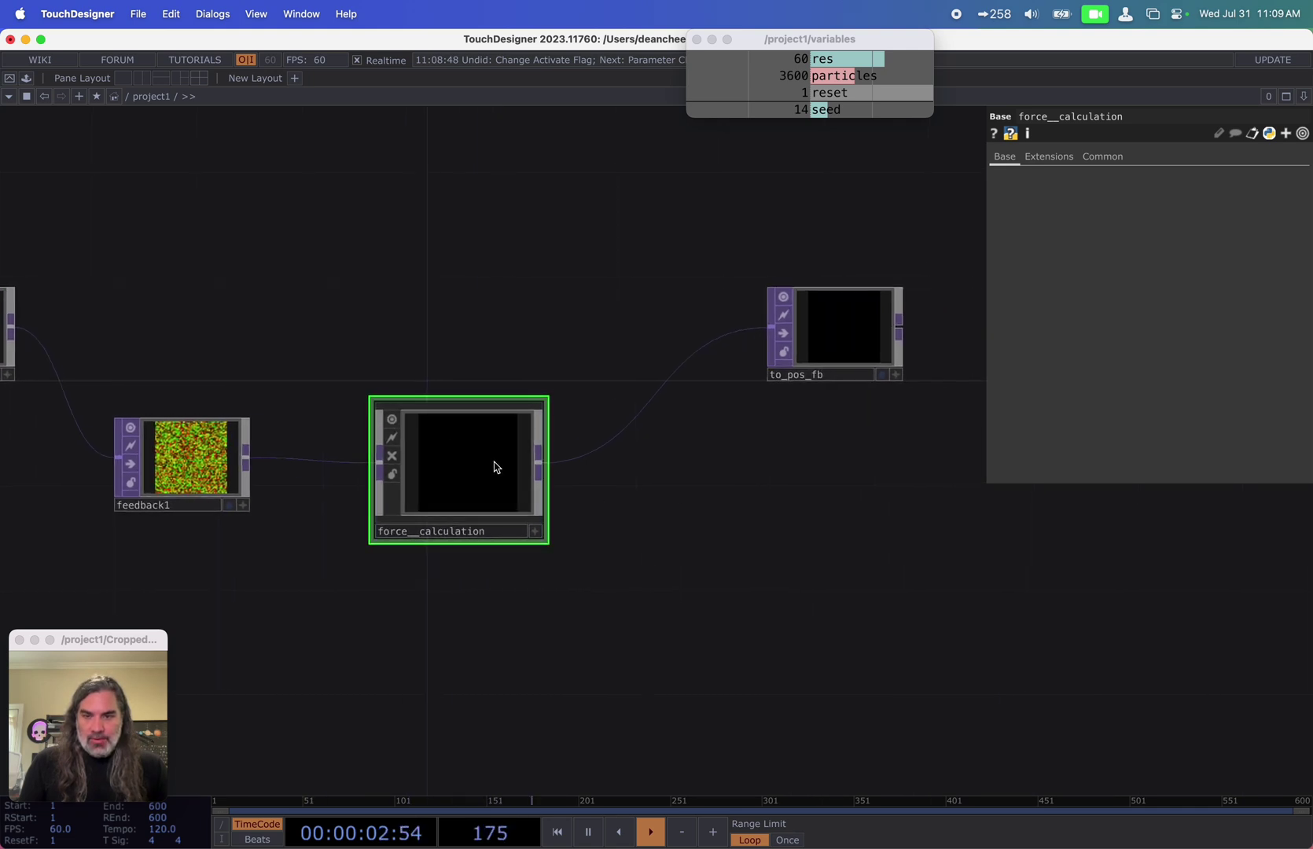
Step: Activate the force__calculation viewer and examine its red and green channels alongside the feedback1 and start_pos nodes
scroll(508, 472, "up", 5)
left_click_drag(721, 531, 557, 553)
scroll(559, 554, "down", 5)
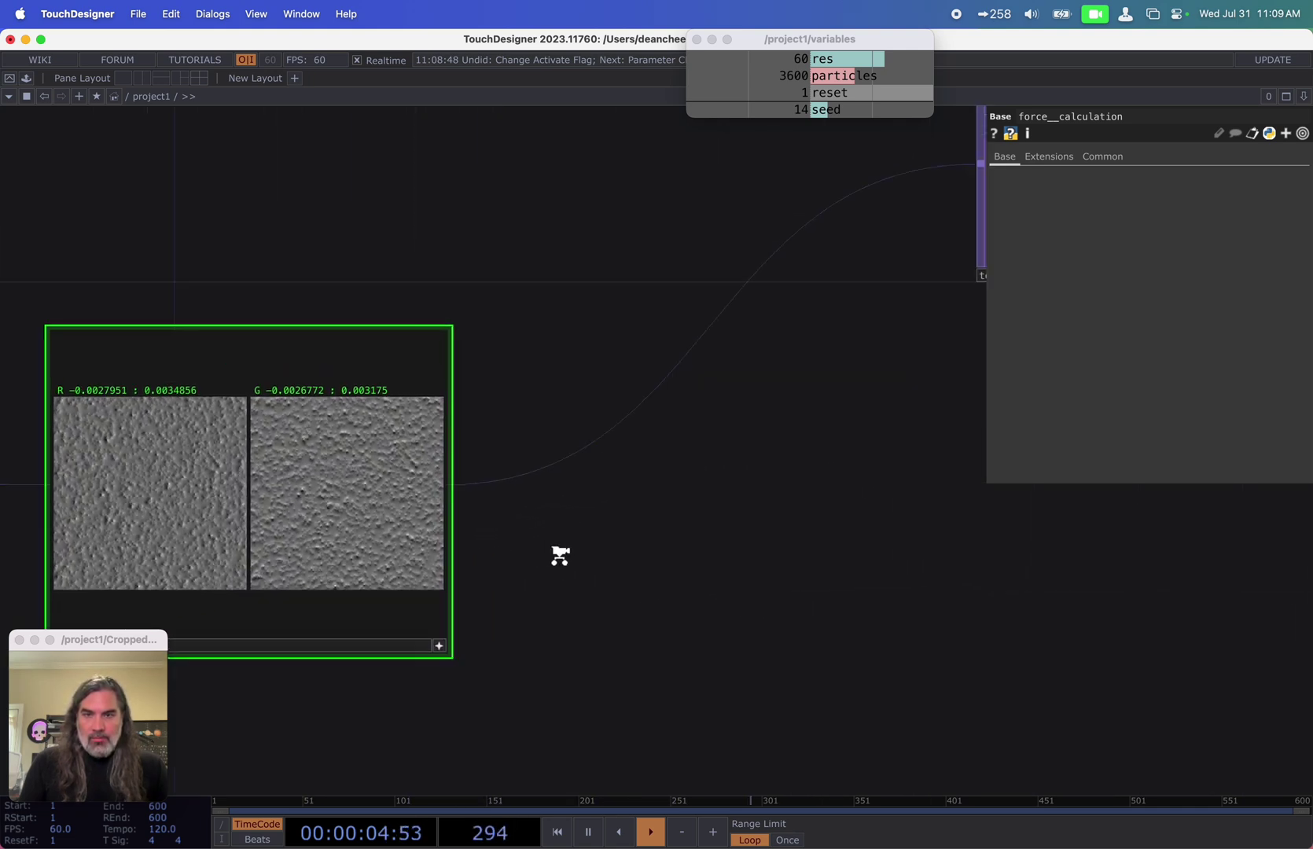
left_click_drag(671, 569, 936, 580)
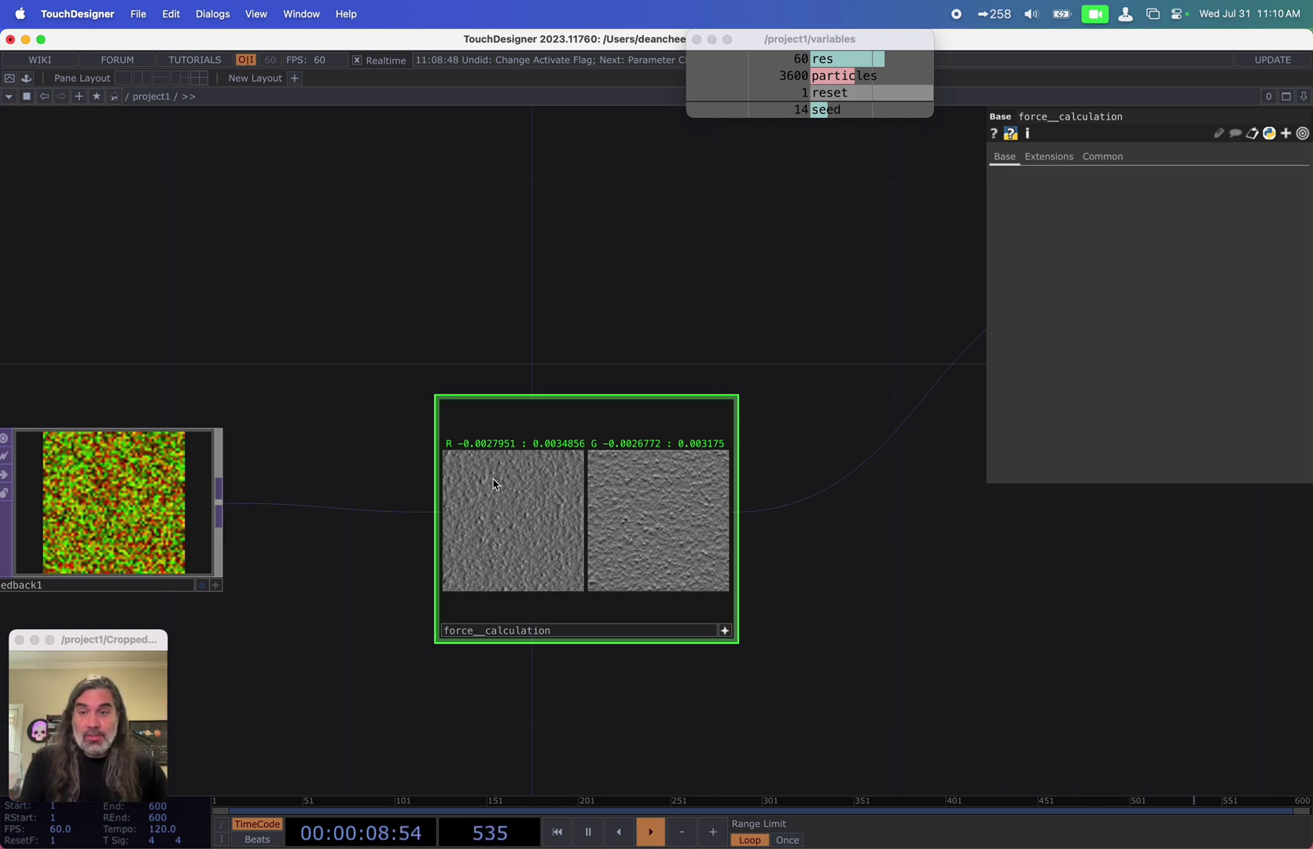
scroll(451, 551, "left", 5)
scroll(440, 417, "down", 3)
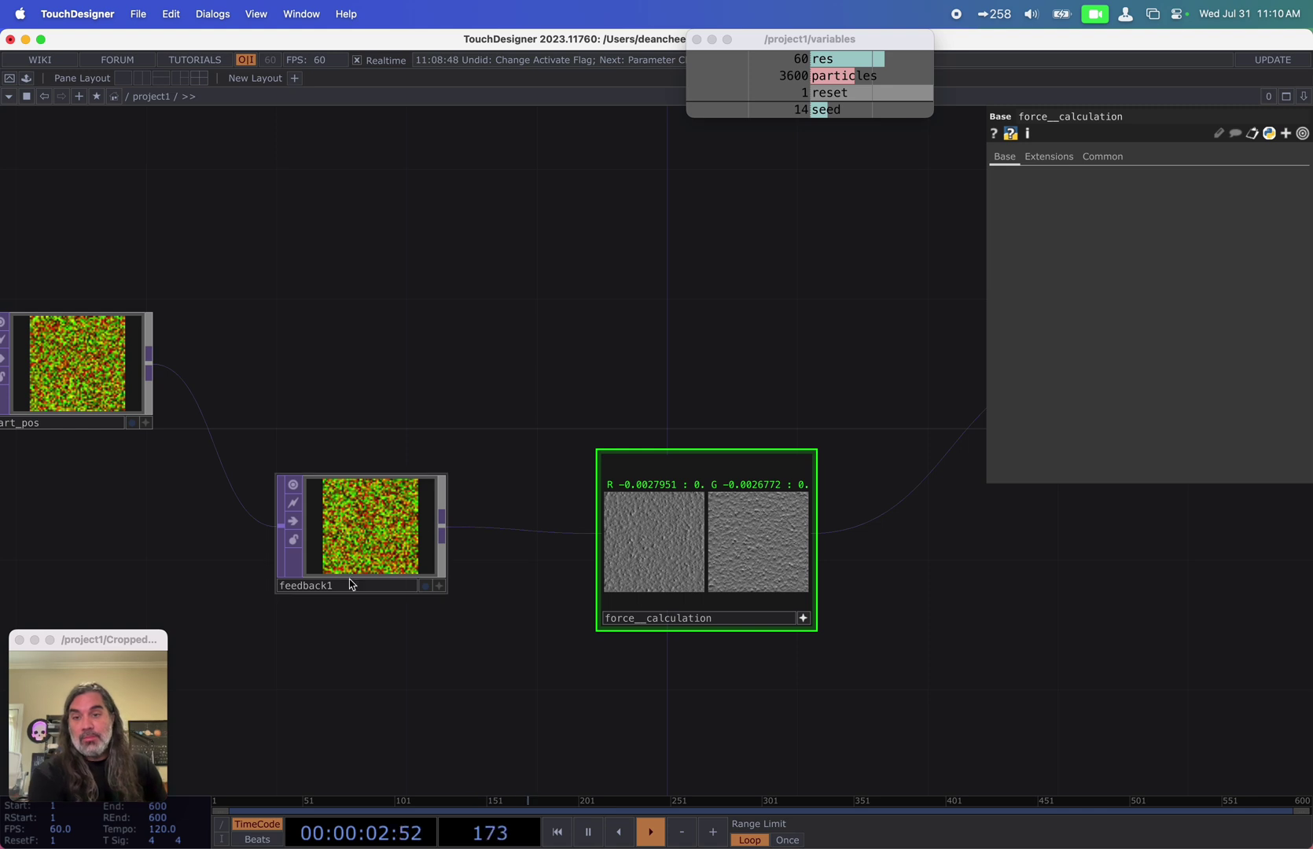
scroll(545, 633, "down", 4)
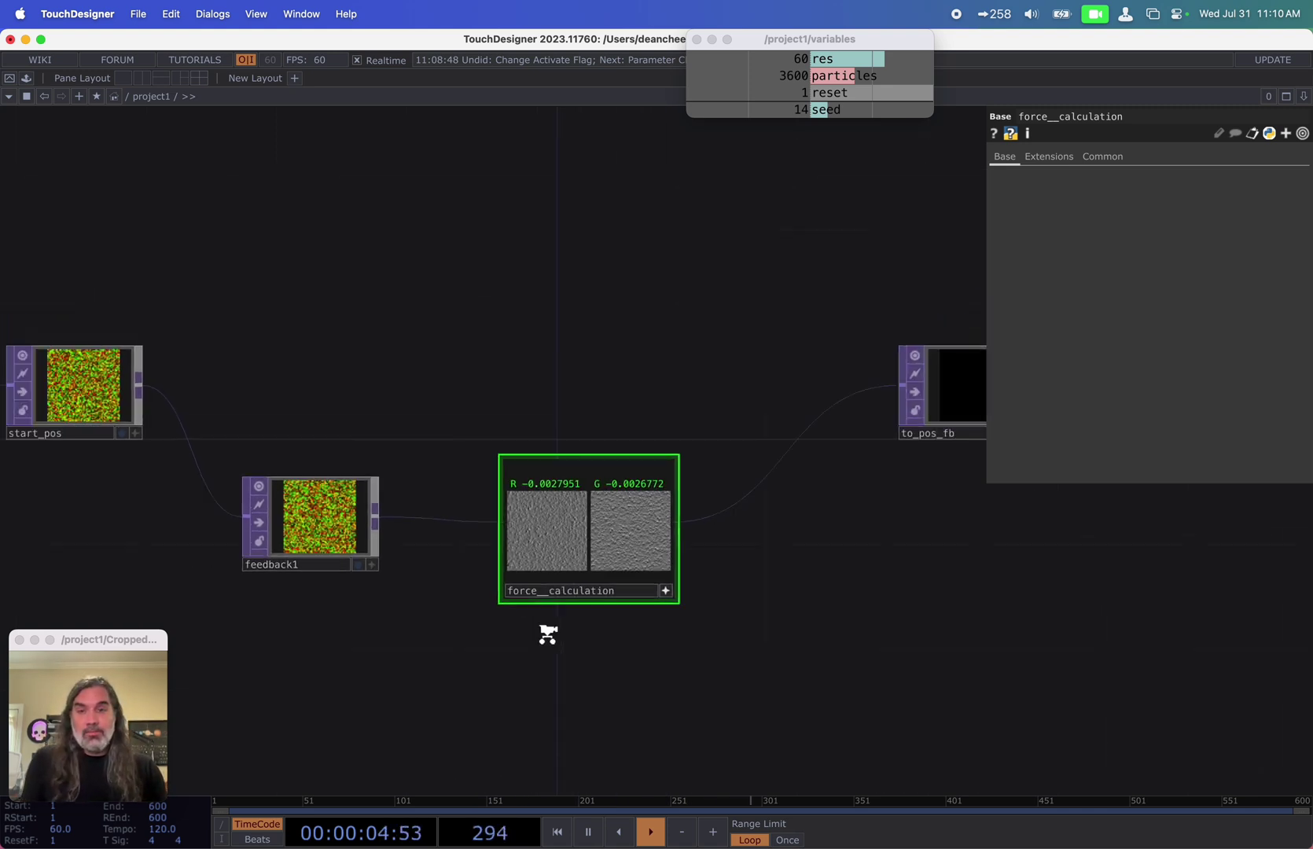
scroll(548, 635, "up", 3)
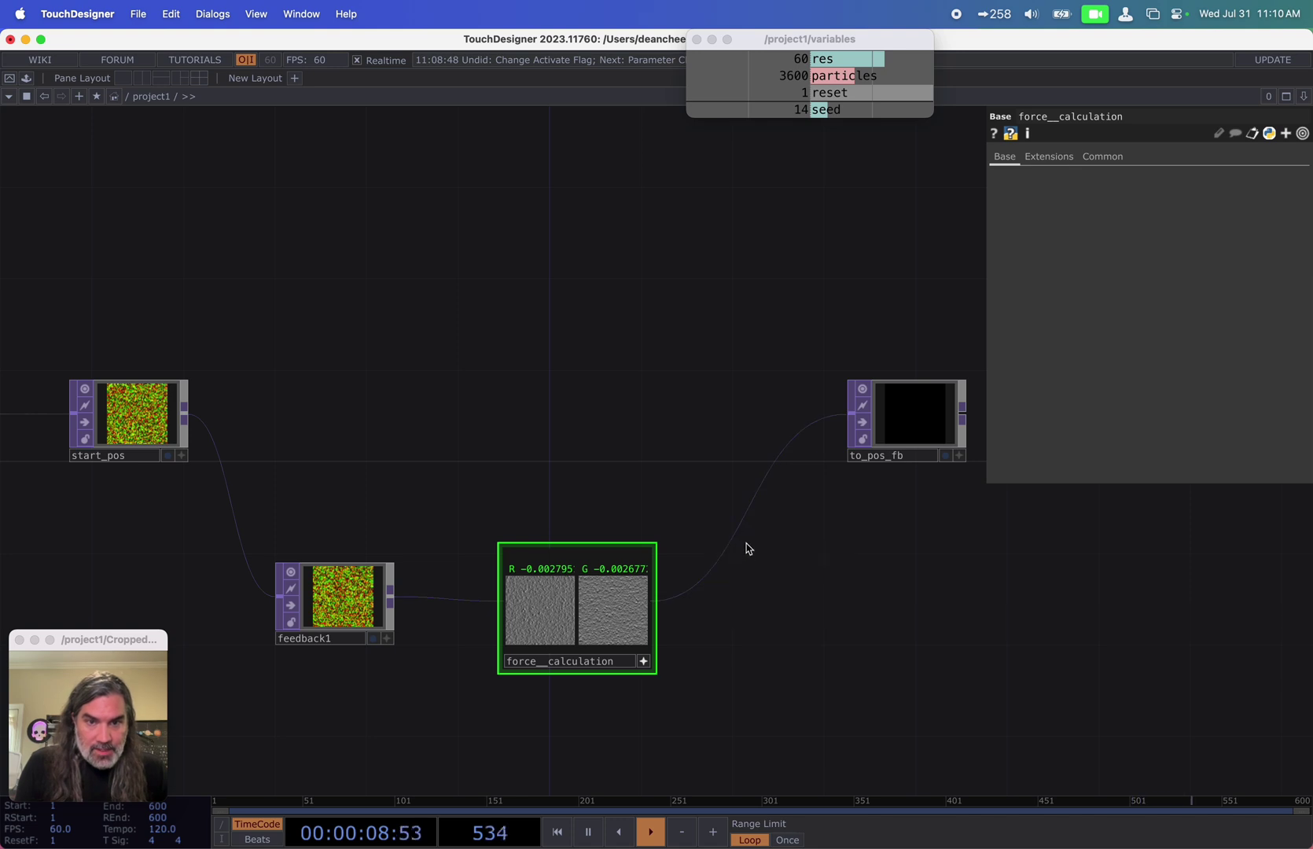
Step: Insert a Remap TOP between force__calculation and to_pos_fb, and arrange it with space around it
key("Tab")
type("re")
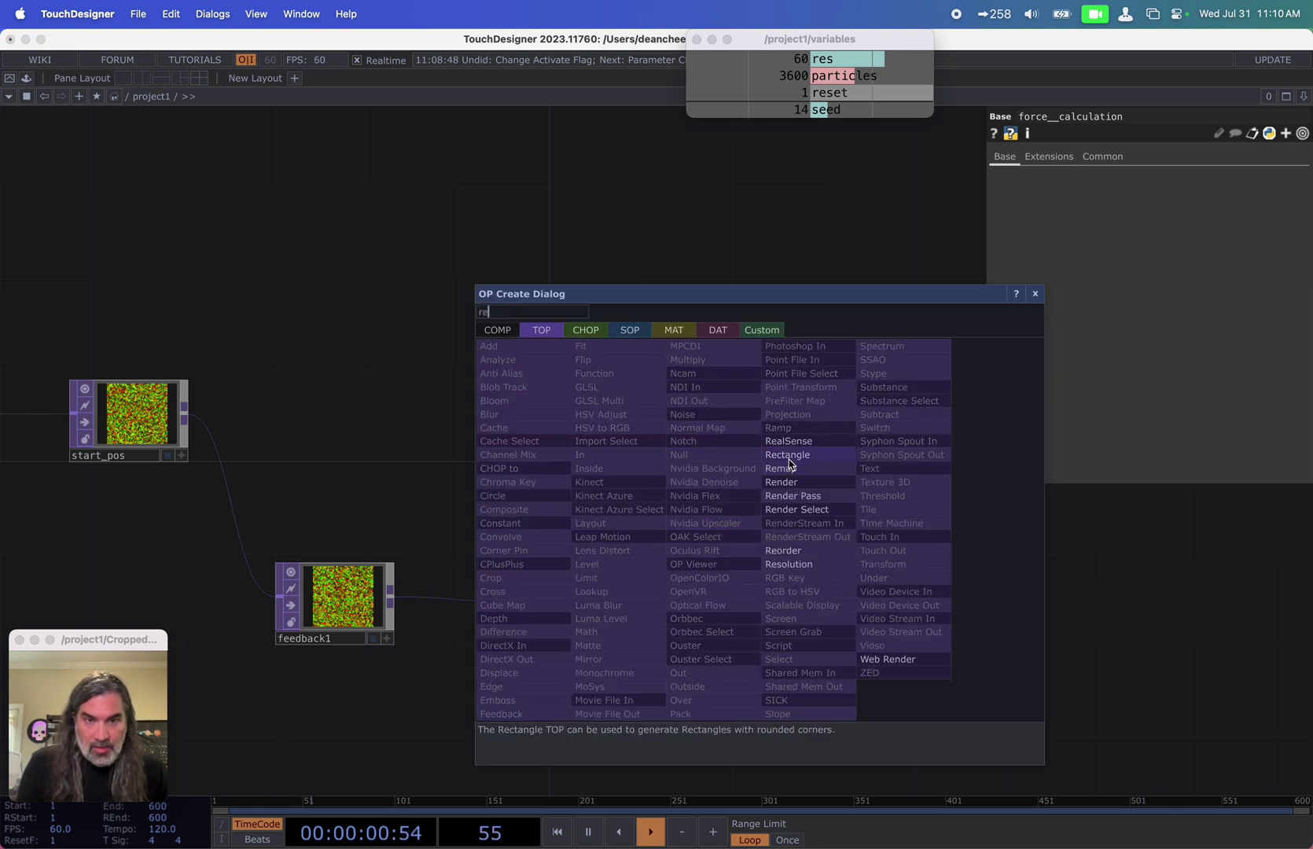
left_click(806, 474)
left_click(739, 538)
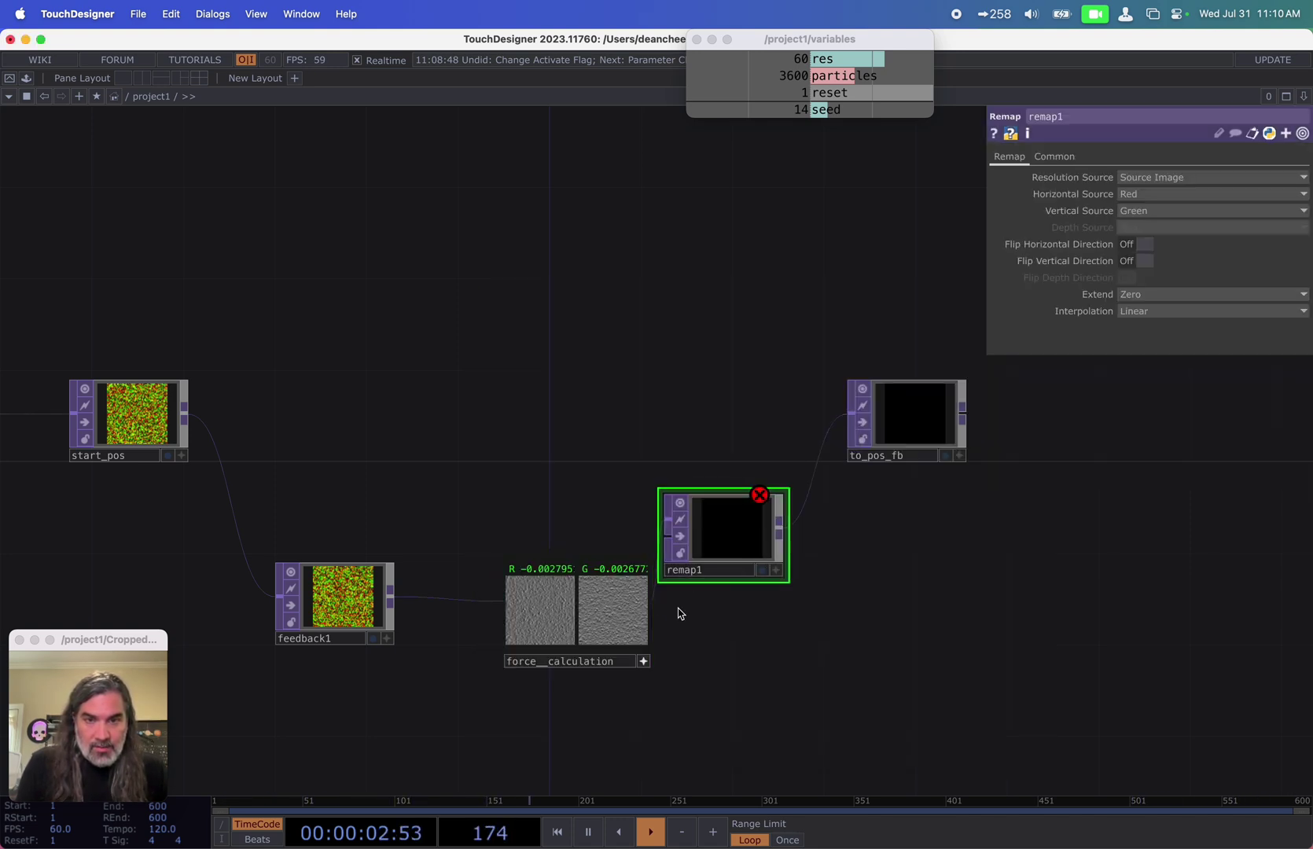
left_click_drag(756, 646, 621, 610)
left_click_drag(787, 404, 901, 404)
left_click_drag(609, 489, 700, 466)
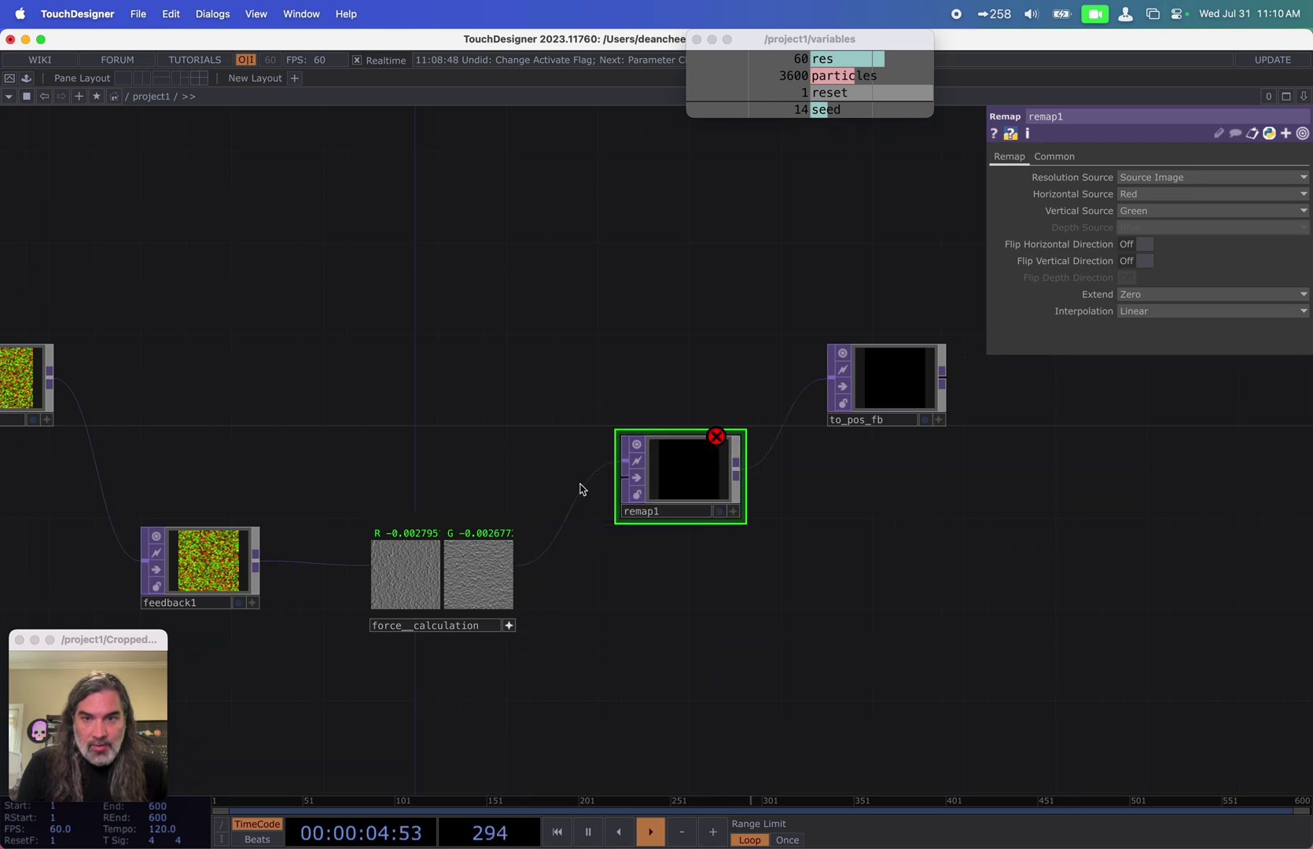
Step: Move feedback1 up, wire it into remap1's second input, and set remap1's Resolution Source to UV Image
scroll(343, 419, "left", 5)
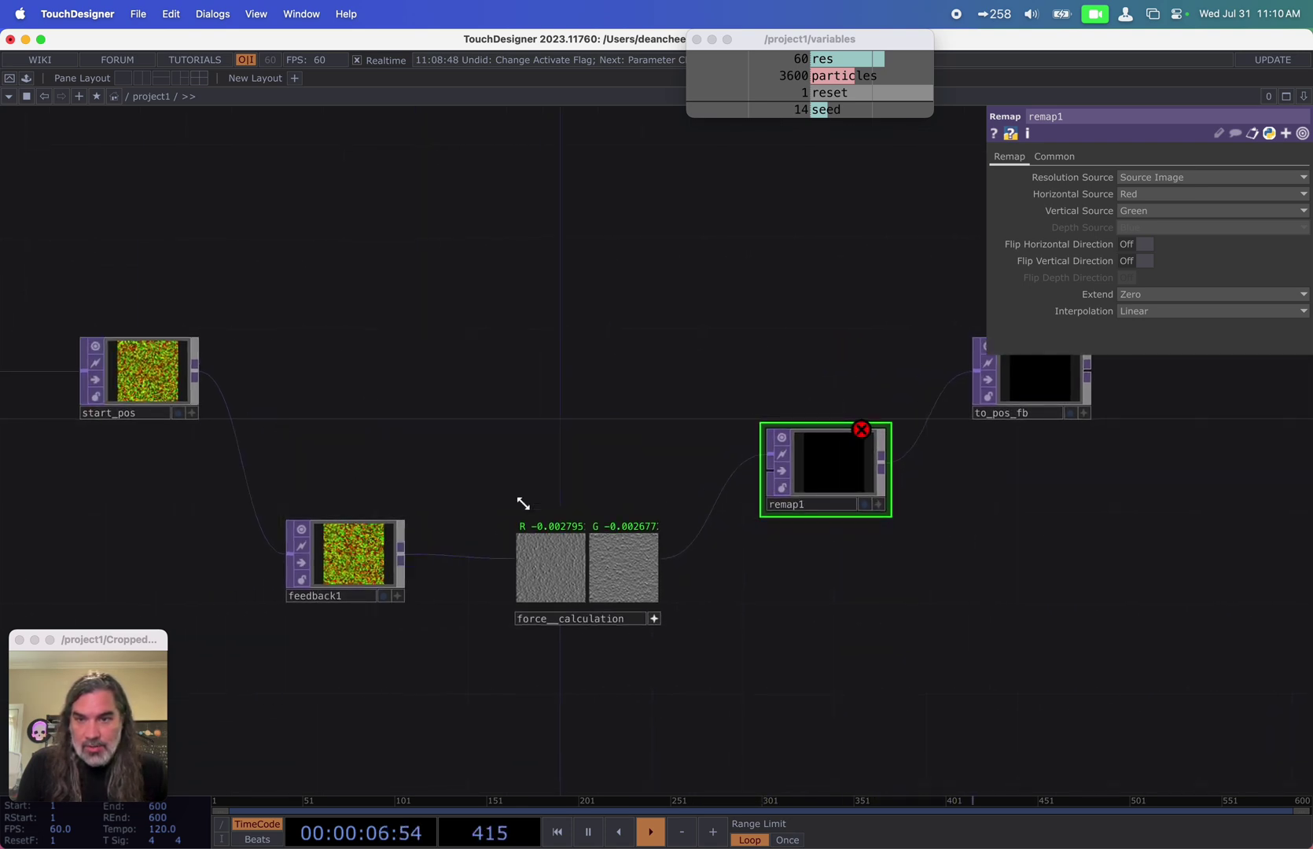
left_click_drag(400, 564, 399, 473)
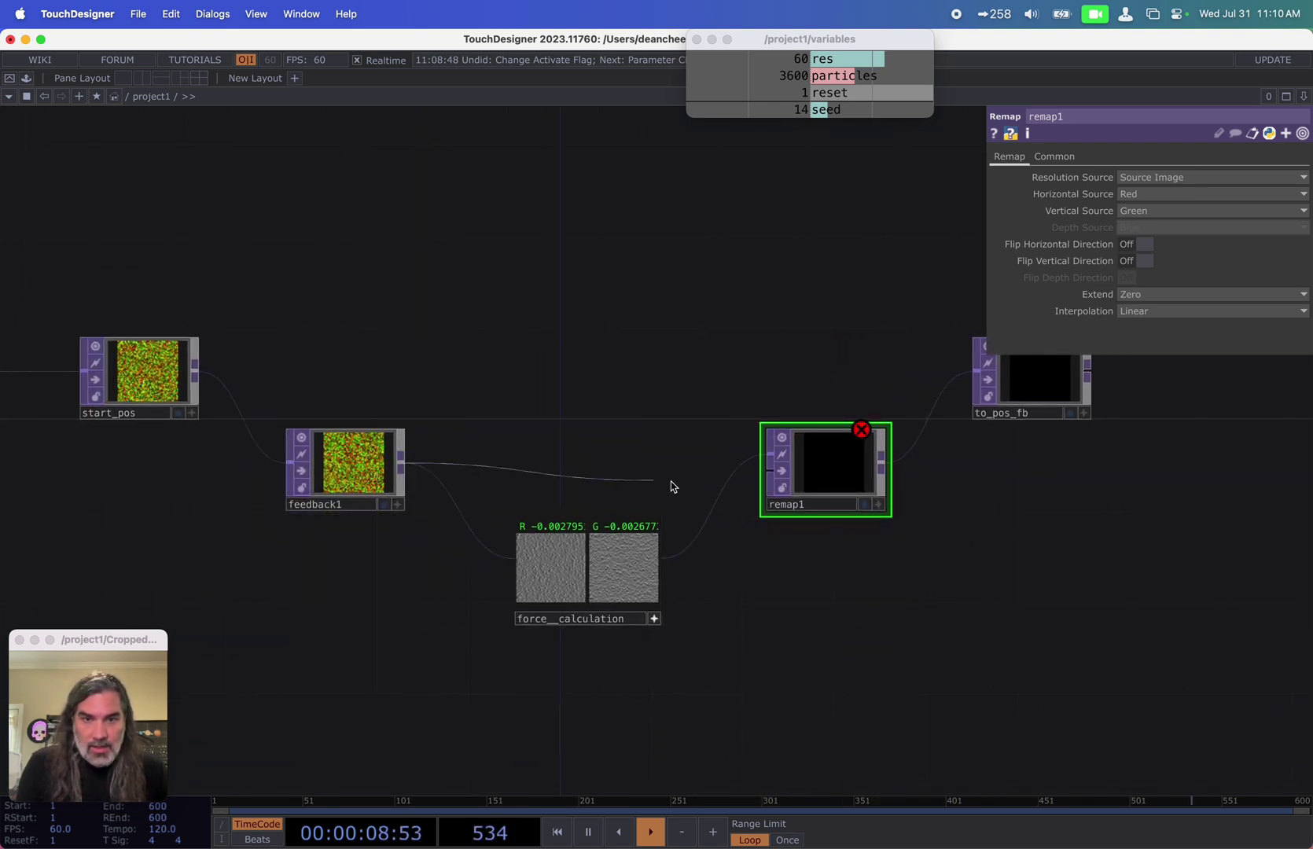
scroll(810, 471, "up", 2)
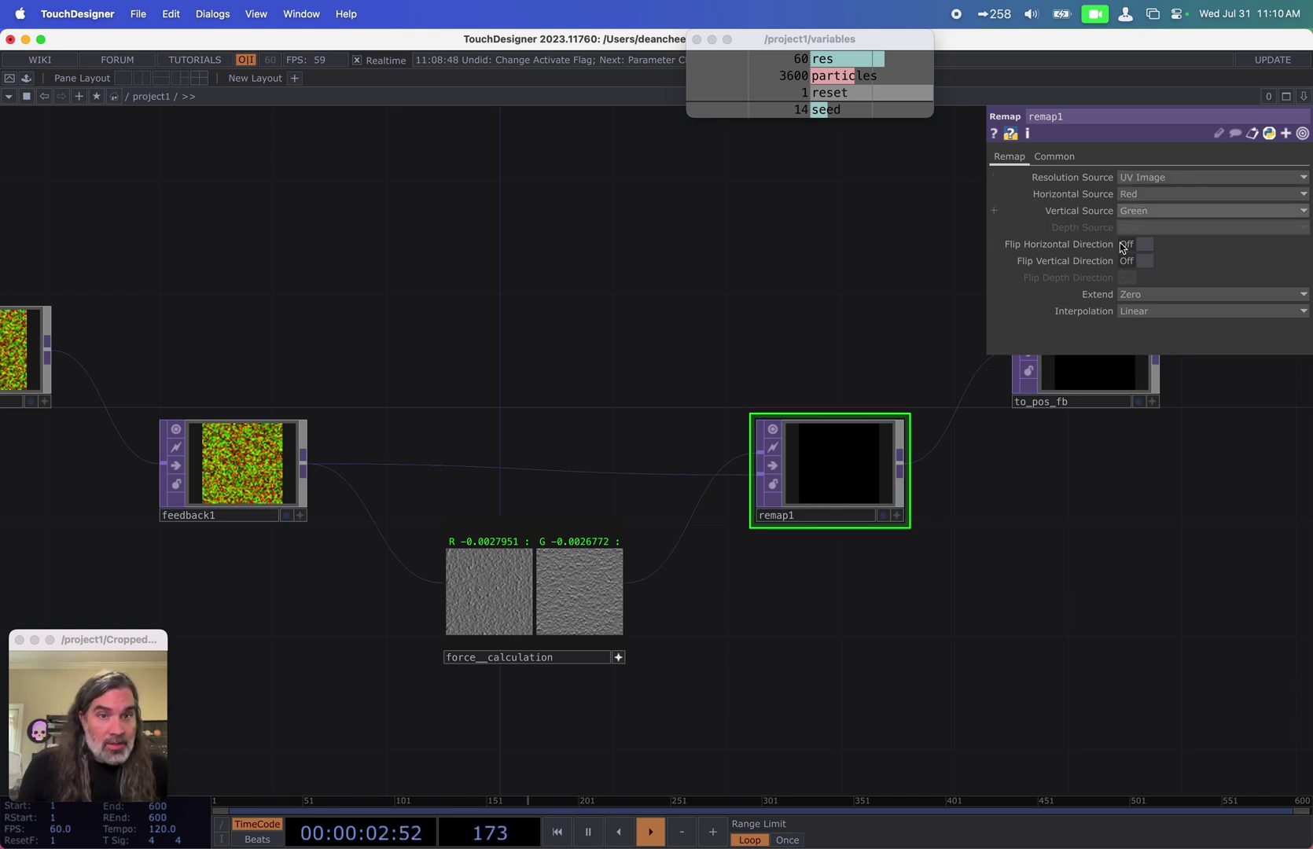
Step: Activate the remap1 viewer and set remap1's Input Smoothness and Viewer Smoothness to Nearest Pixel
scroll(836, 470, "up", 10)
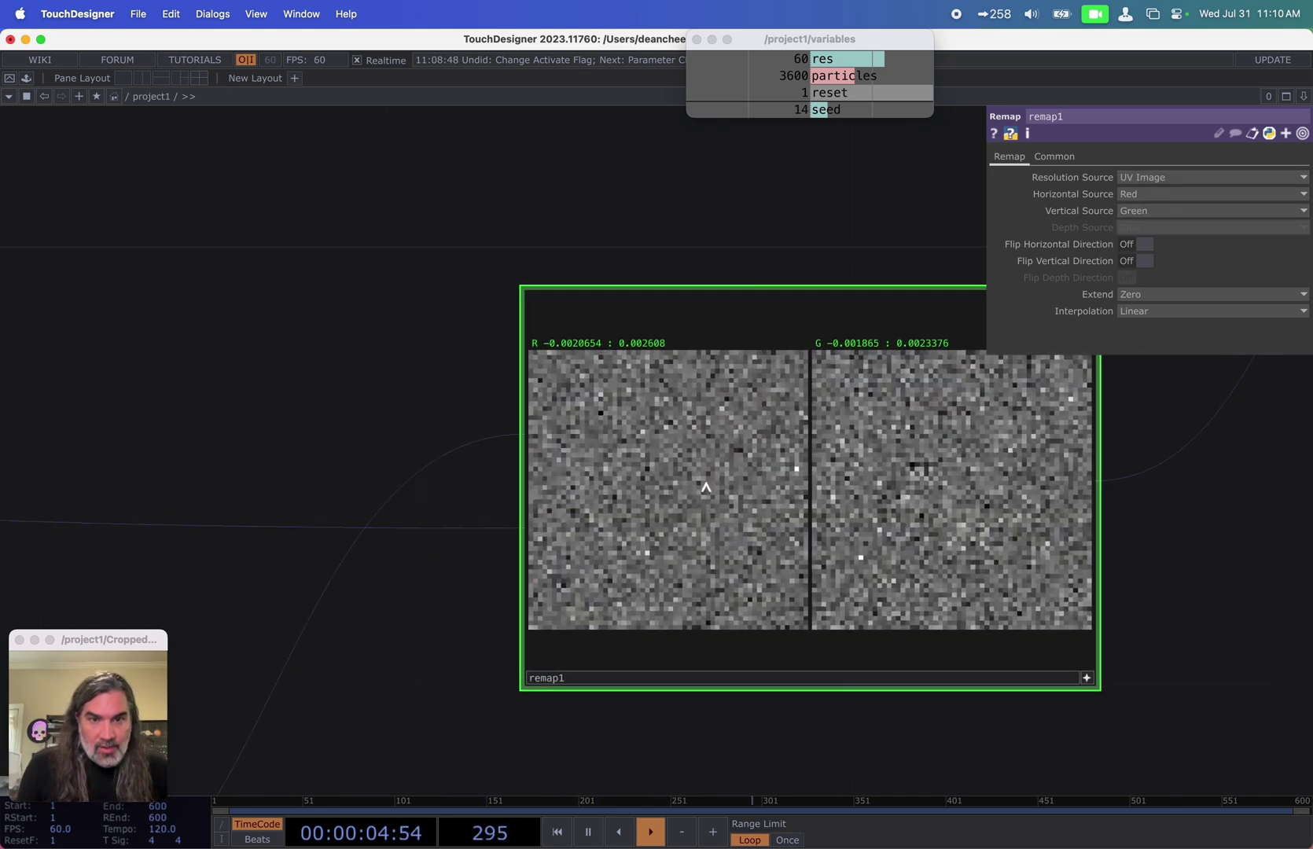
scroll(758, 479, "down", 3)
left_click(1055, 157)
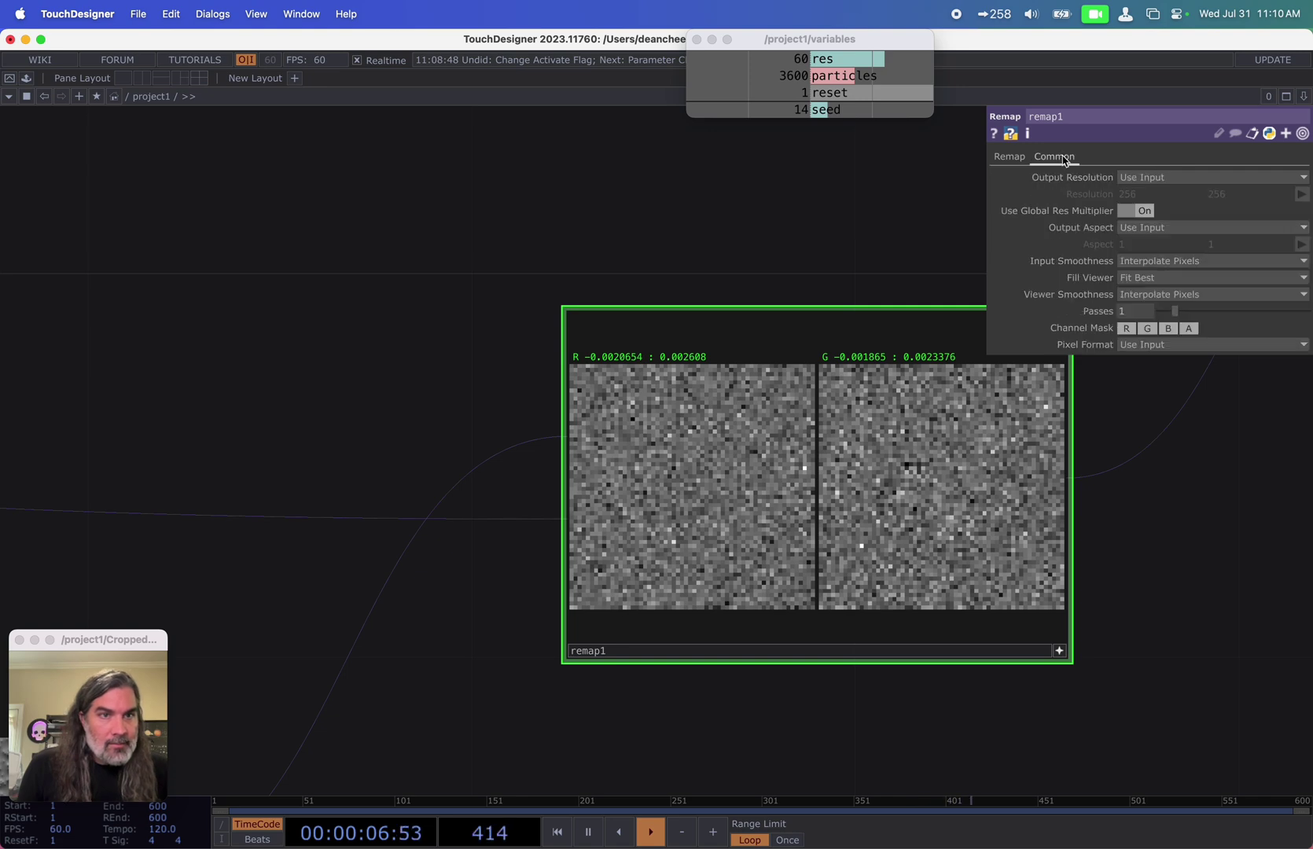
left_click(1156, 261)
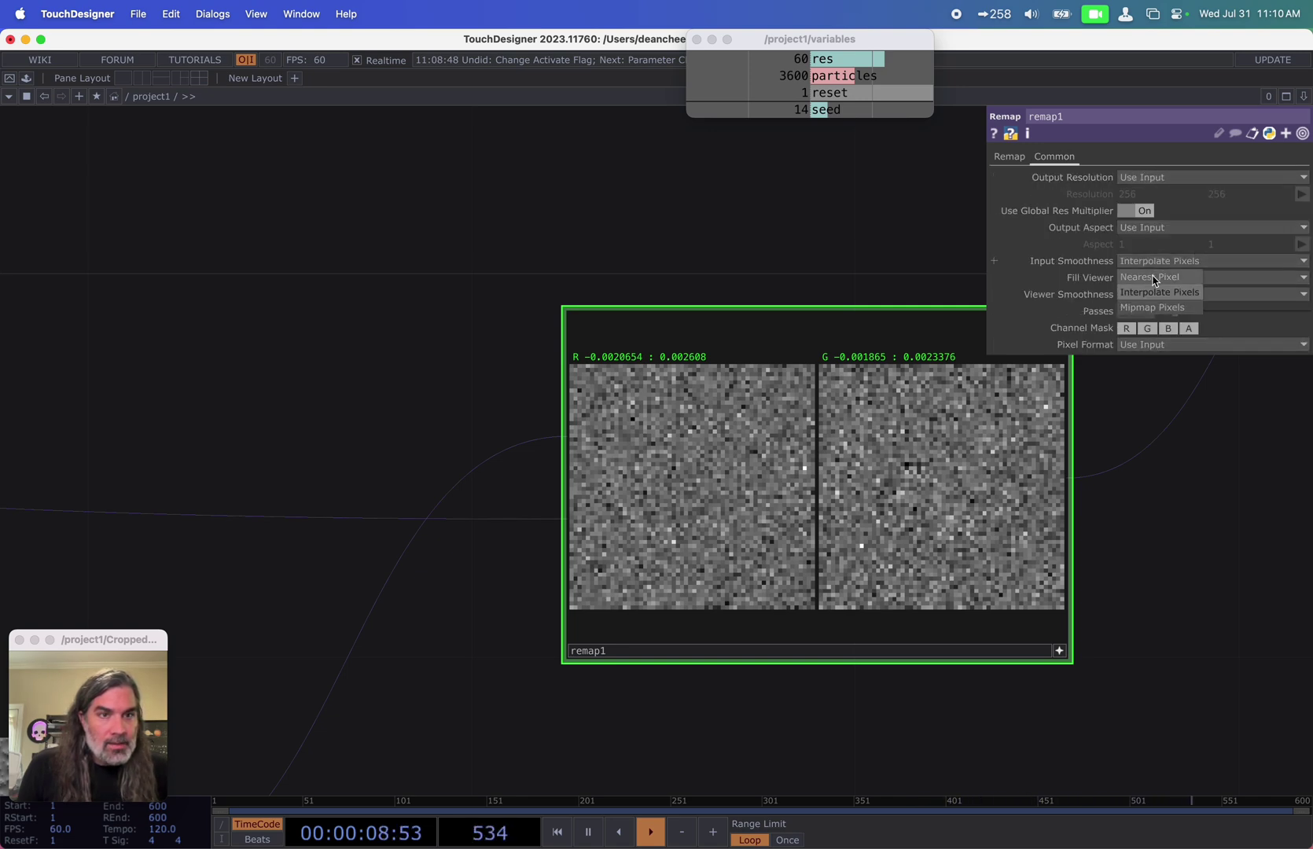
left_click(1156, 270)
left_click(1157, 294)
left_click(1160, 315)
Step: Set feedback1's Input Smoothness and Viewer Smoothness to Nearest Pixel
scroll(769, 464, "down", 5)
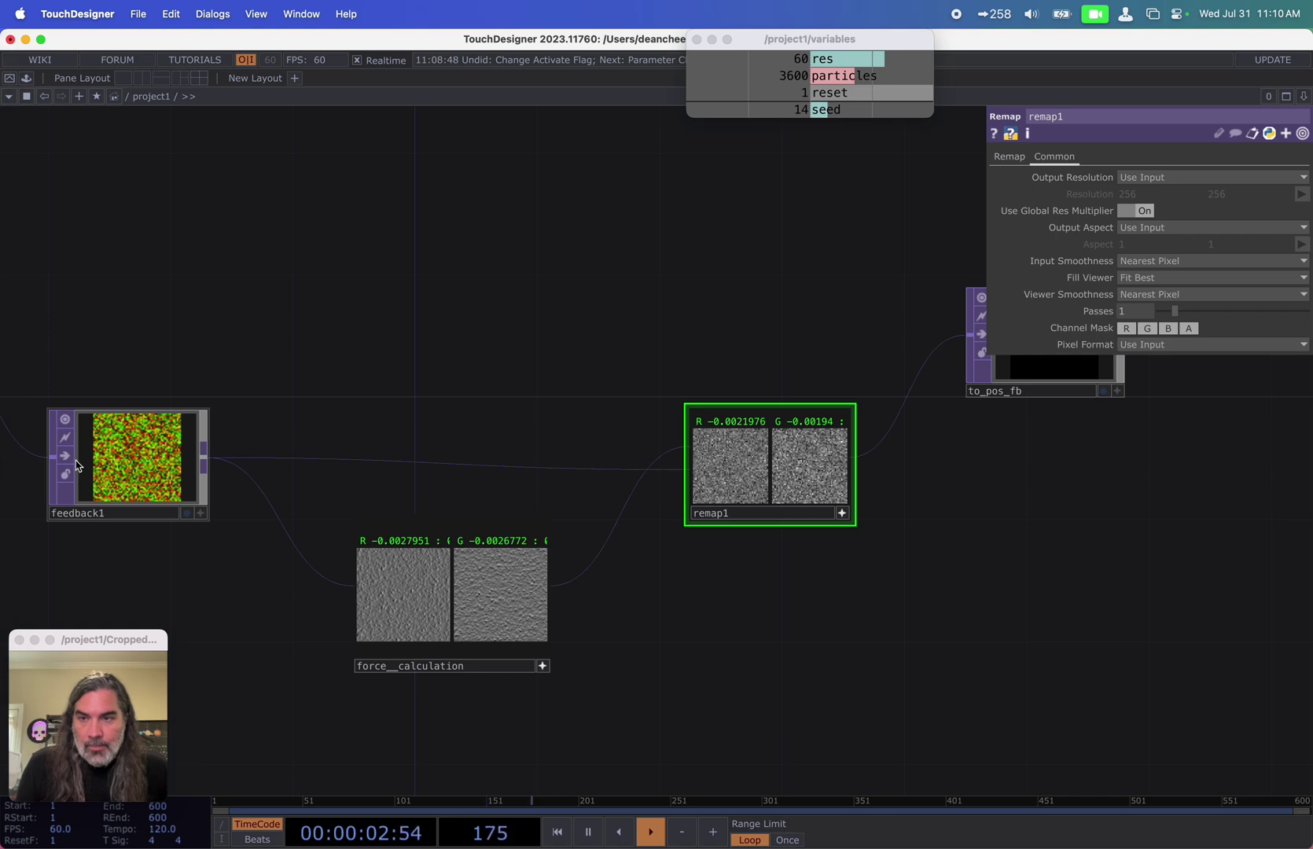
scroll(102, 465, "up", 5)
left_click(496, 367)
left_click(1066, 157)
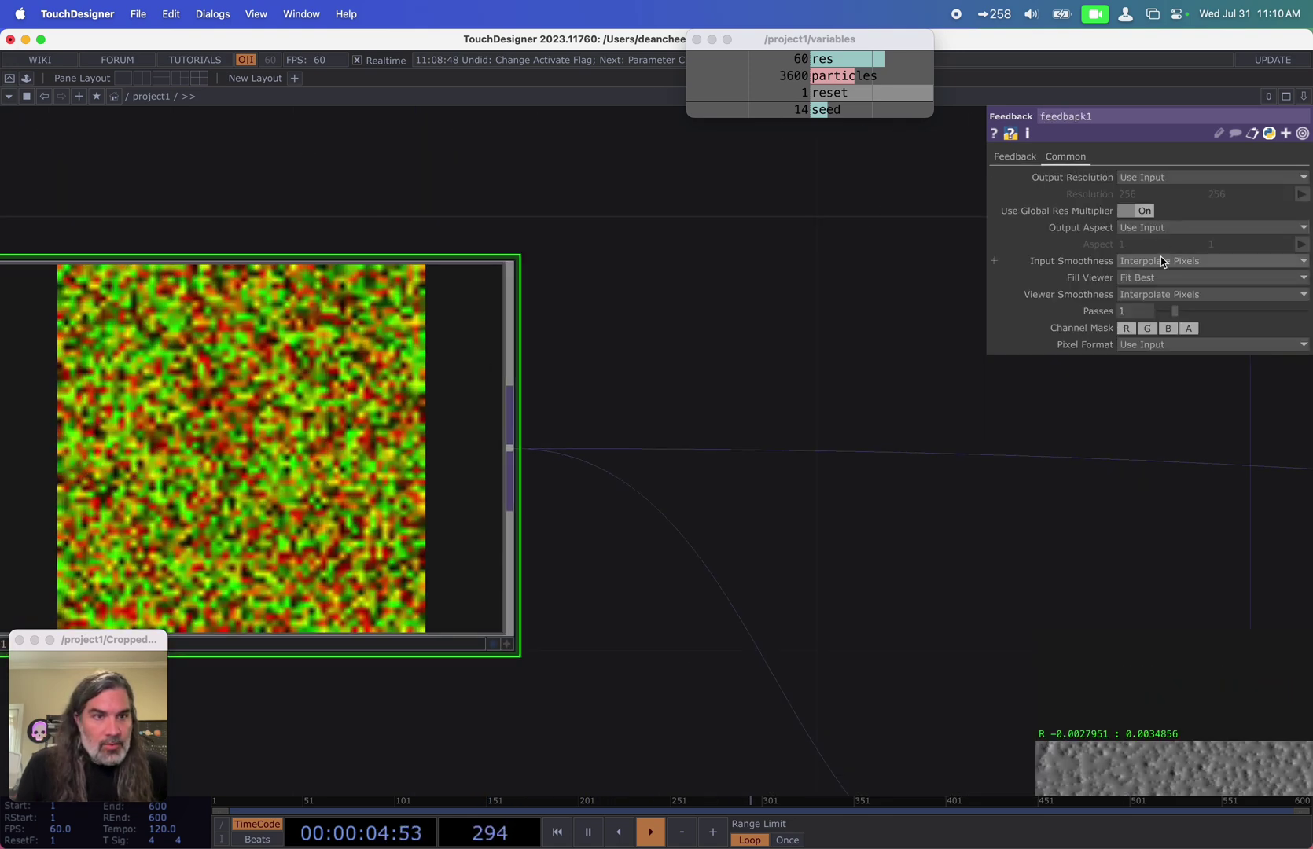
left_click(1162, 261)
left_click(1158, 269)
left_click(1157, 294)
left_click(1159, 307)
Step: Reposition force__calculation and remap1 to lay out the branch between feedback1 and to_pos_fb
left_click_drag(684, 334, 326, 94)
left_click_drag(700, 360, 472, 211)
scroll(472, 211, "down", 6)
left_click_drag(762, 404, 732, 599)
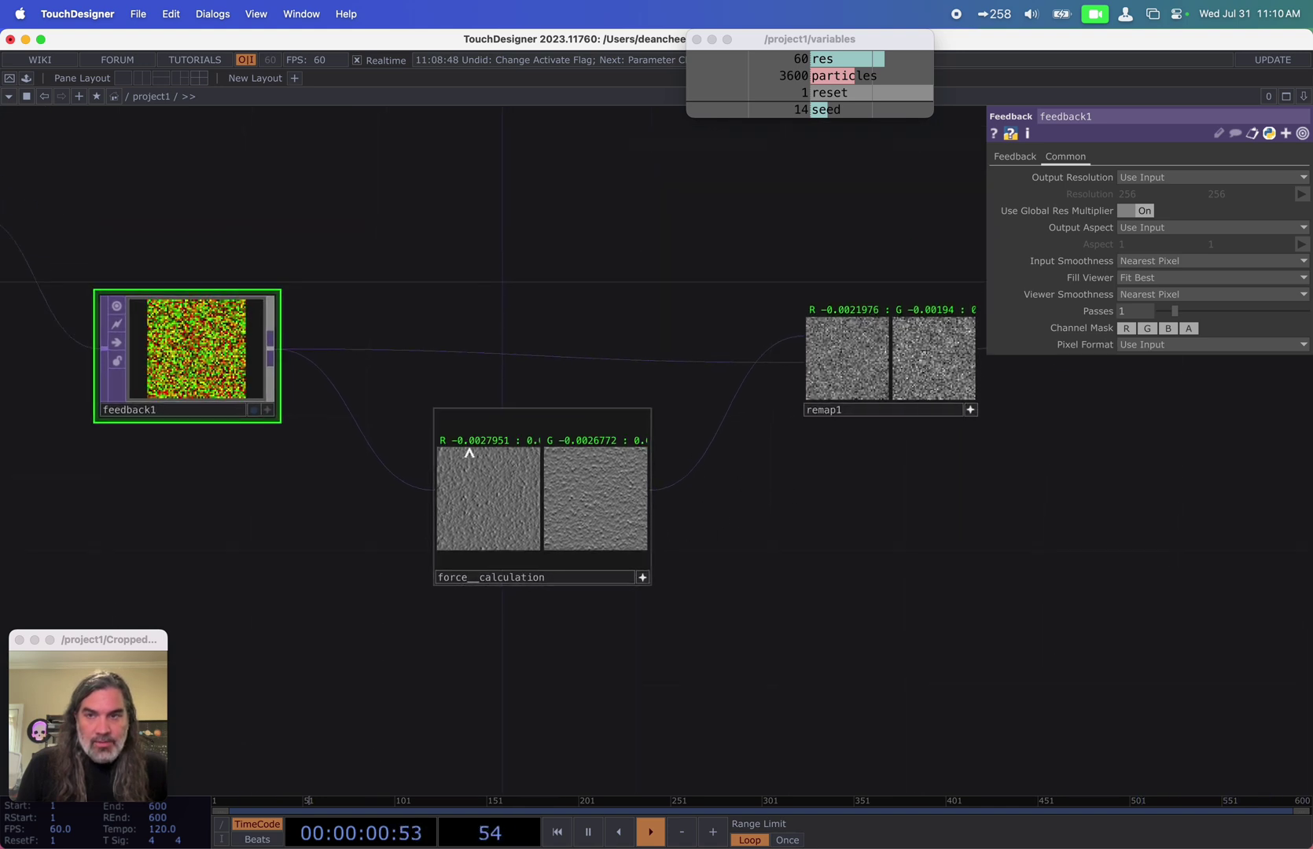
left_click_drag(1039, 402, 684, 548)
left_click_drag(553, 557, 483, 590)
left_click_drag(777, 425, 844, 391)
scroll(841, 429, "down", 3)
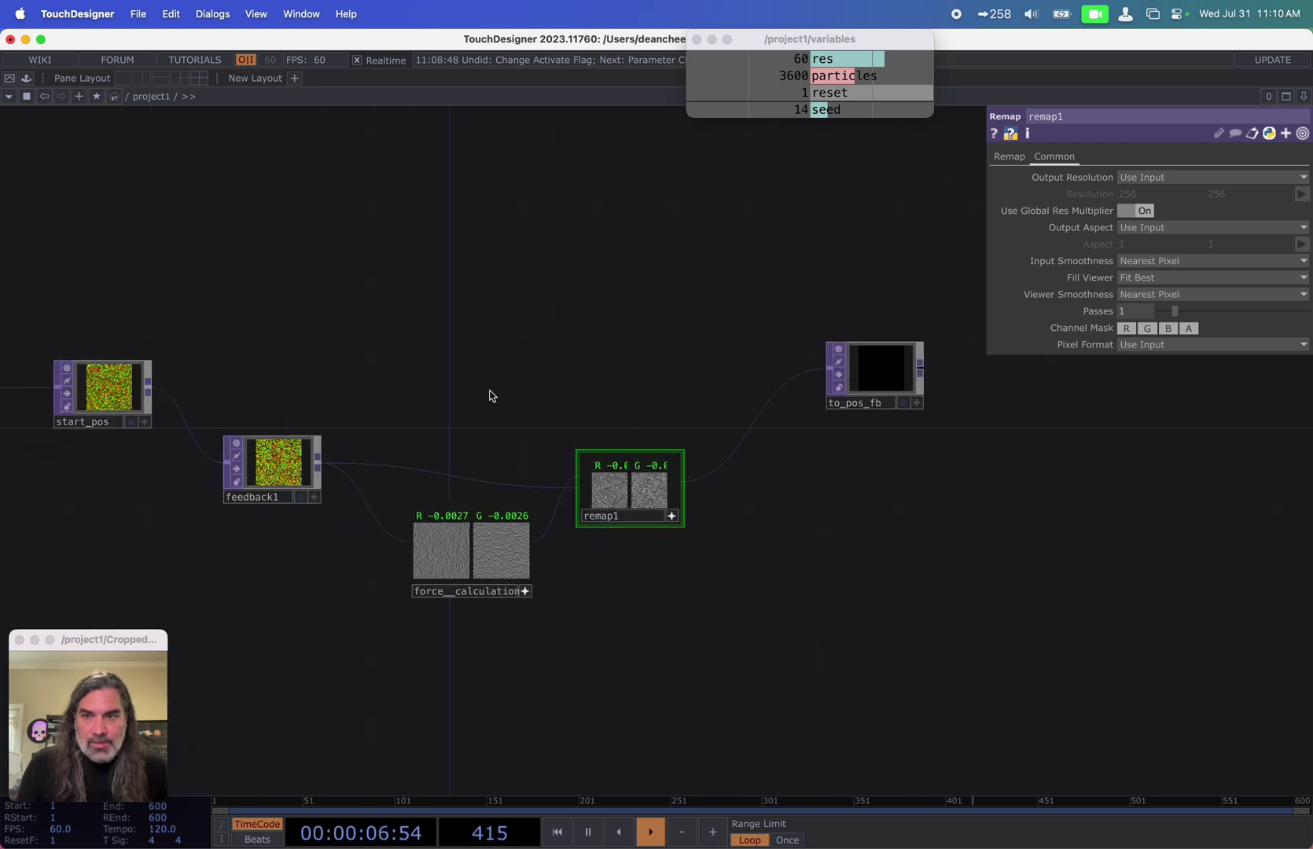
Step: Create an Add TOP that combines feedback1 with remap1 and feeds to_pos_fb, and position it before to_pos_fb
left_click(357, 391)
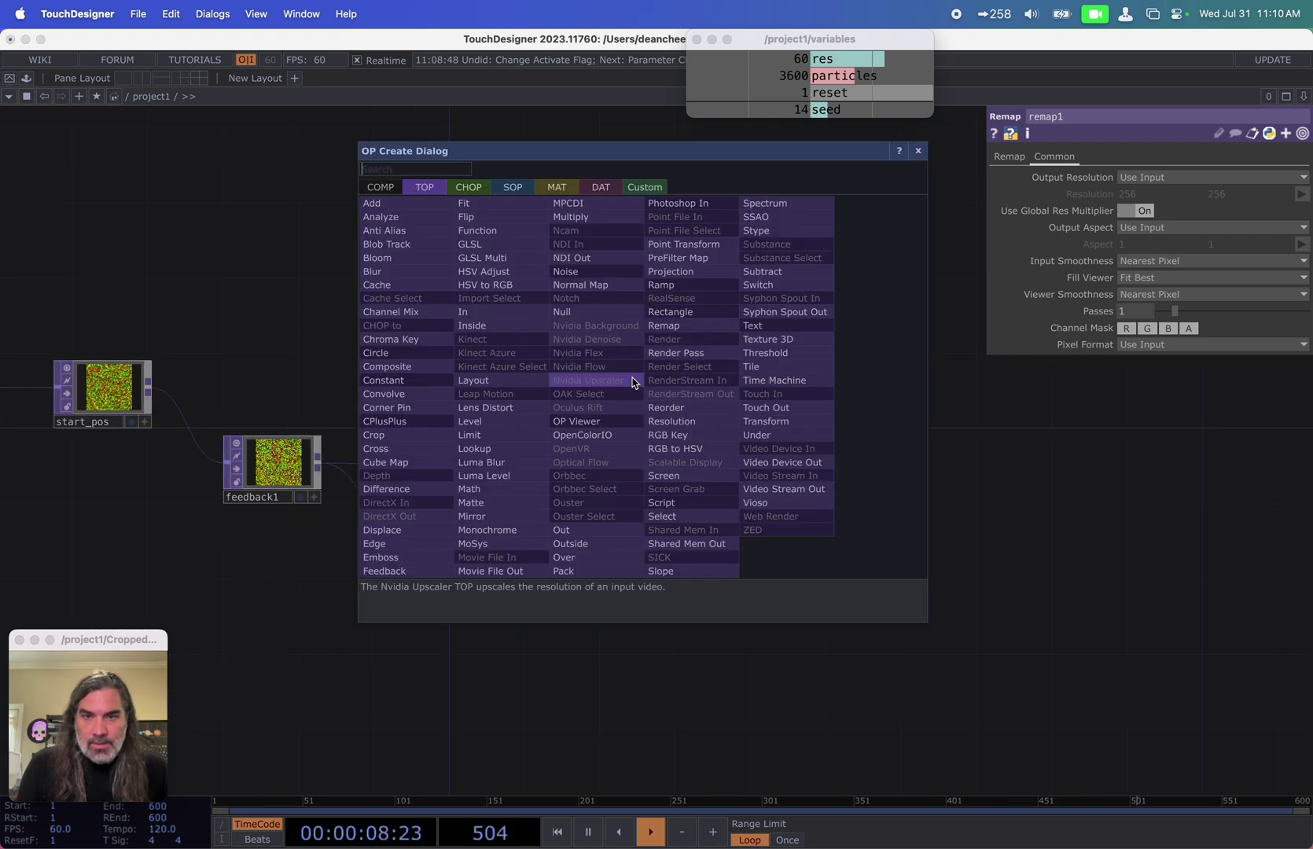
left_click(403, 206)
left_click(284, 466)
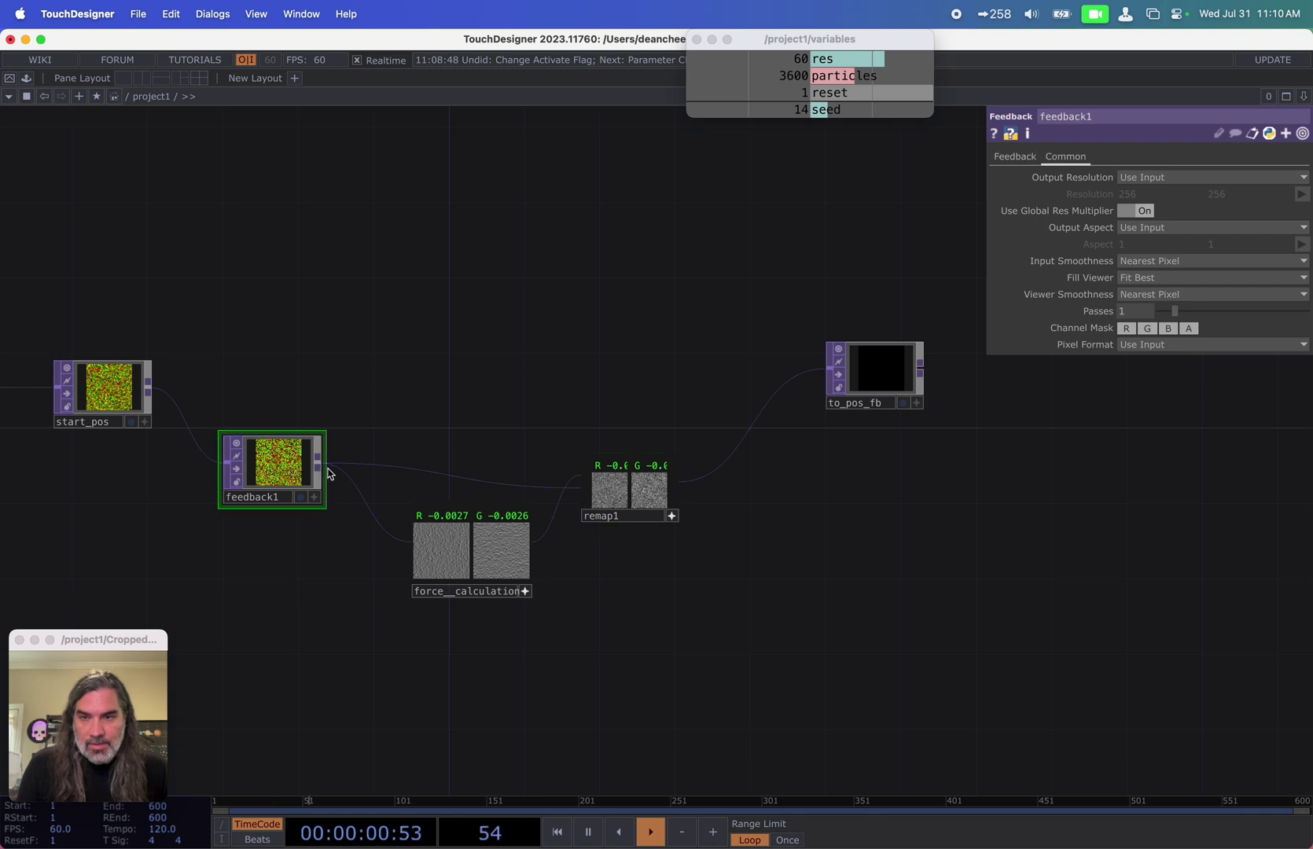
left_click(611, 408)
left_click(413, 214)
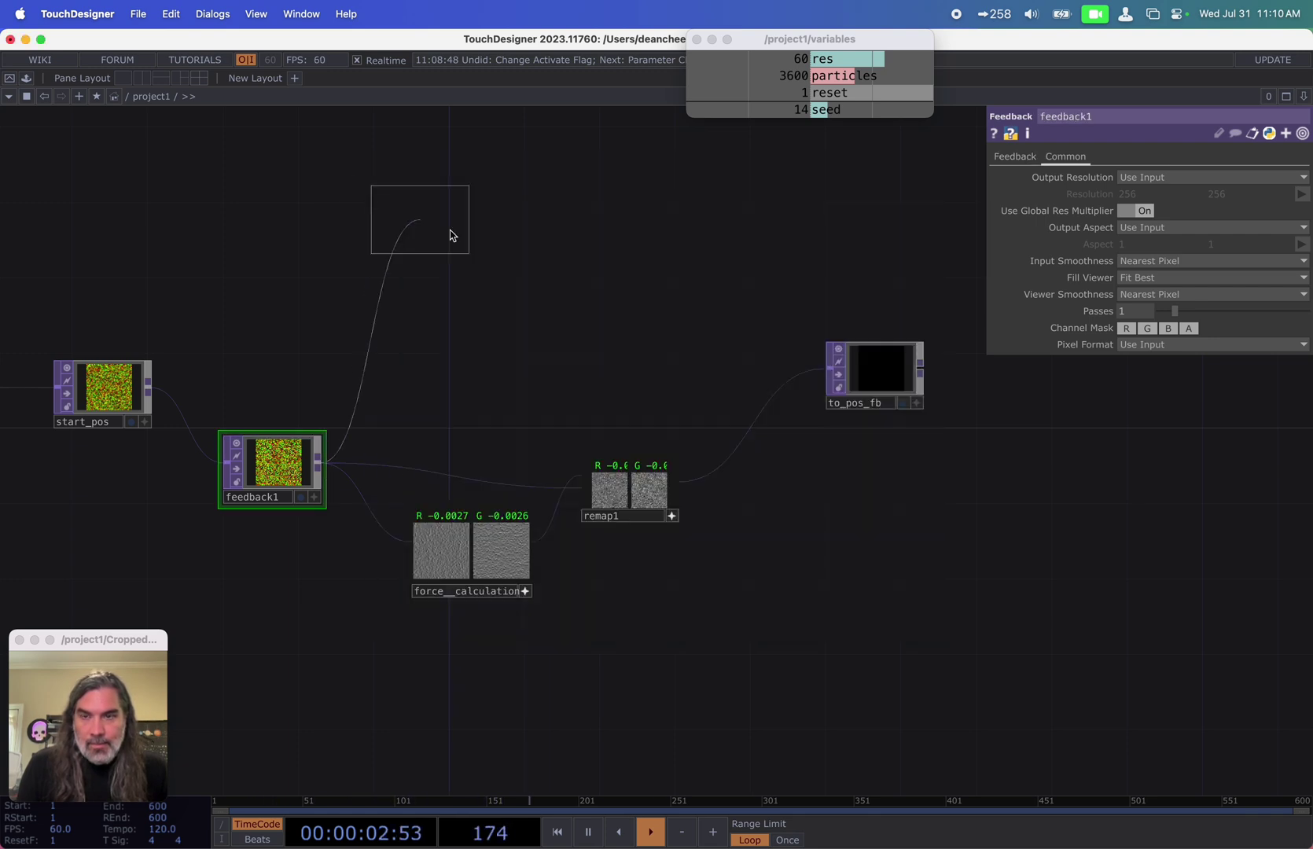
left_click(726, 397)
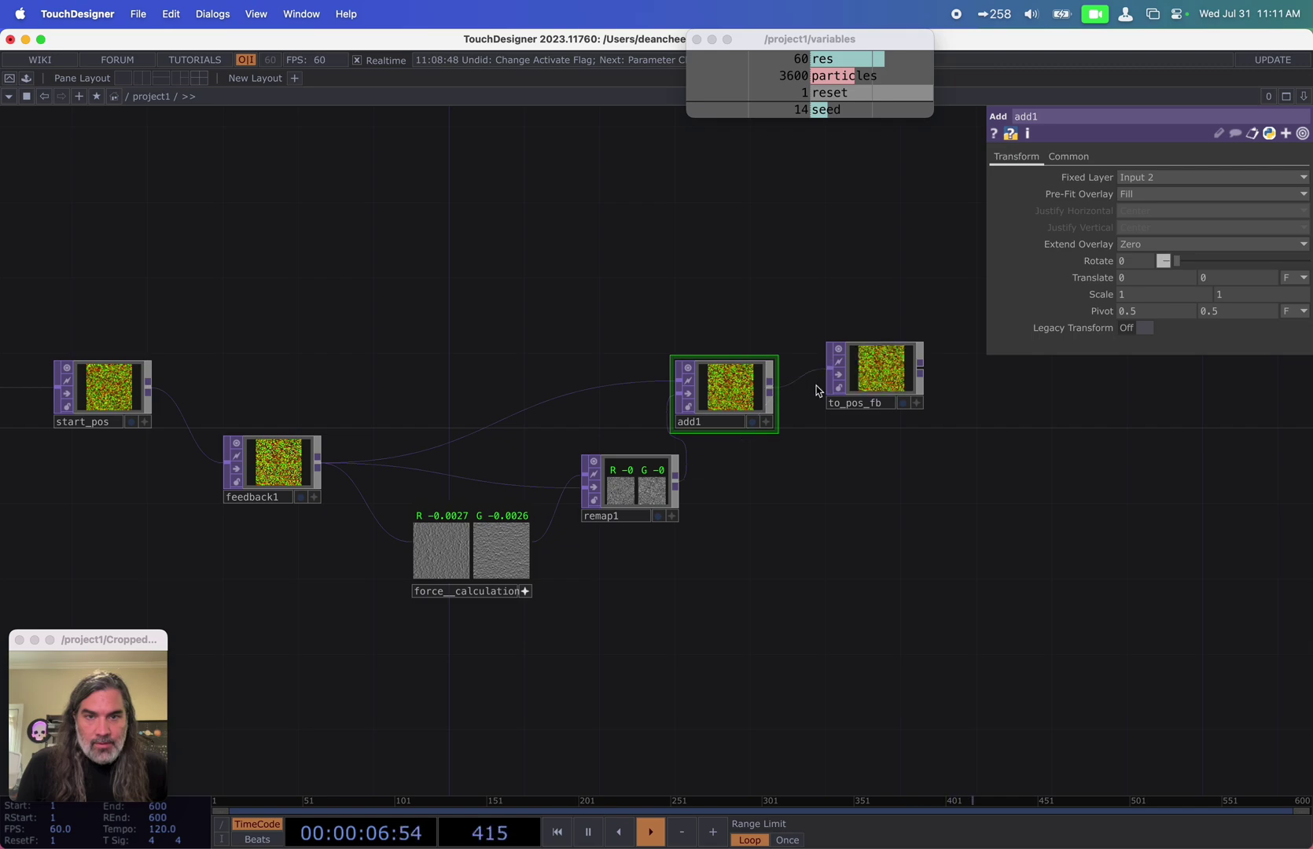
left_click_drag(712, 389, 748, 446)
Step: Examine the force__calculation and feedback1 outputs while the feedback loop runs
left_click_drag(856, 405, 306, 457)
scroll(496, 543, "up", 6)
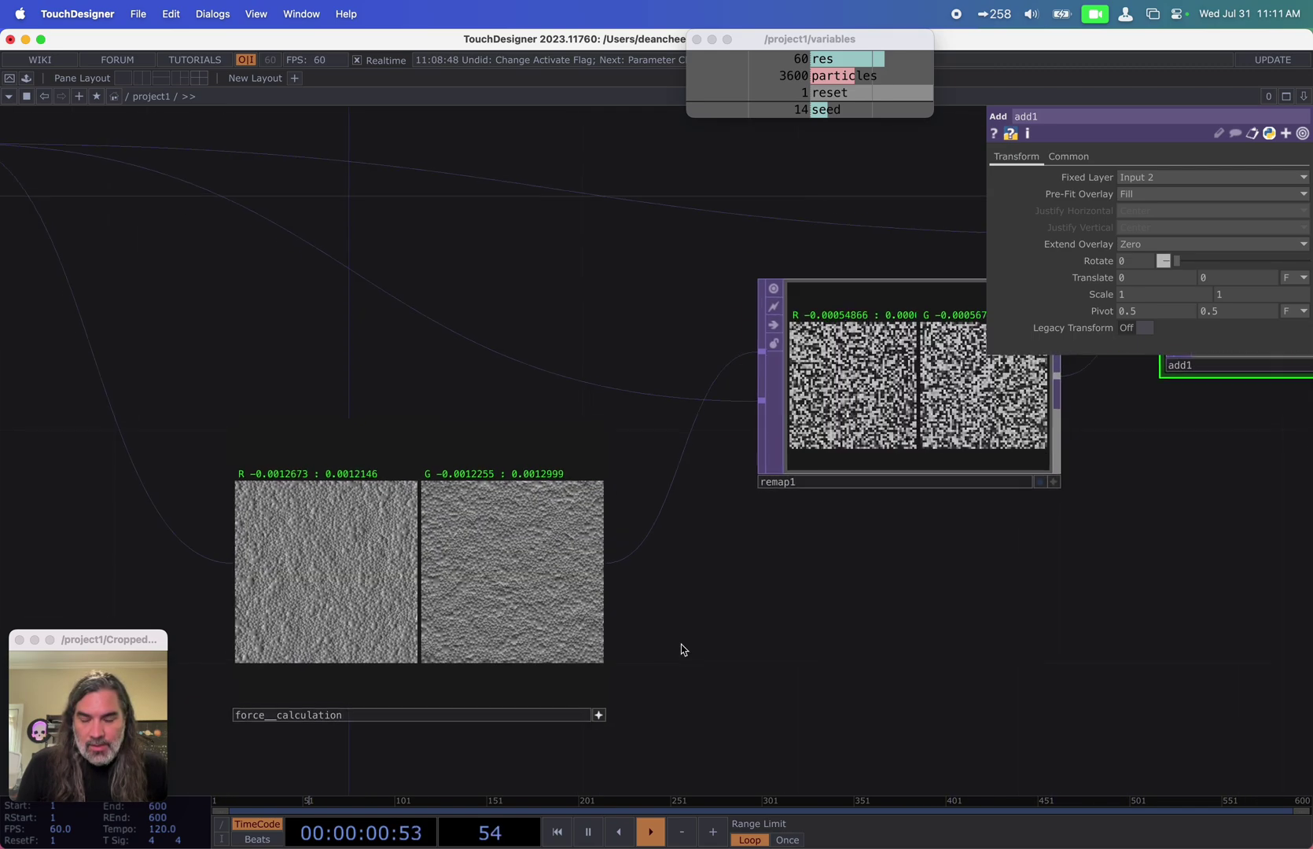
left_click_drag(684, 650, 787, 557)
scroll(692, 531, "up", 6)
left_click_drag(907, 498, 920, 488)
scroll(920, 488, "down", 5)
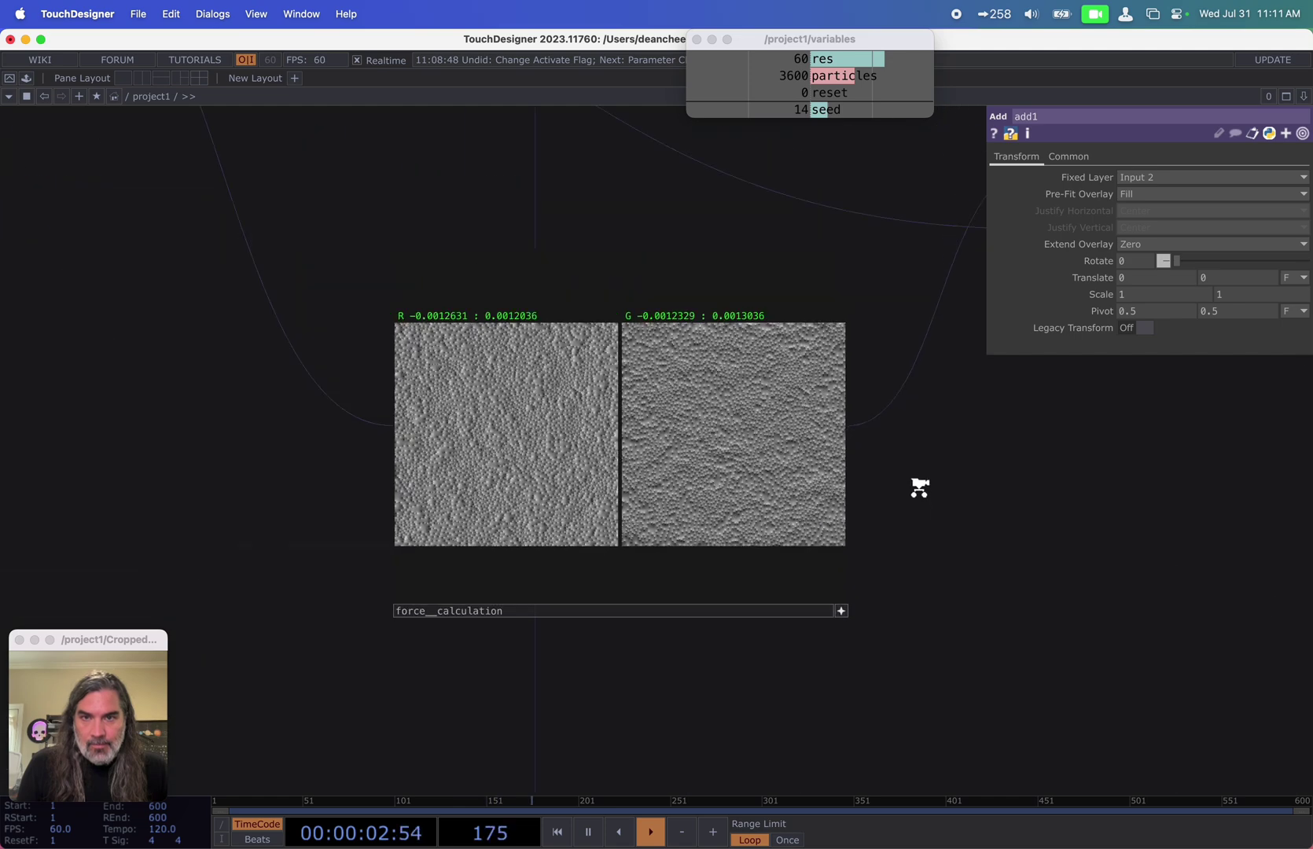
scroll(936, 502, "down", 5)
left_click_drag(624, 175, 487, 399)
left_click_drag(339, 393, 558, 385)
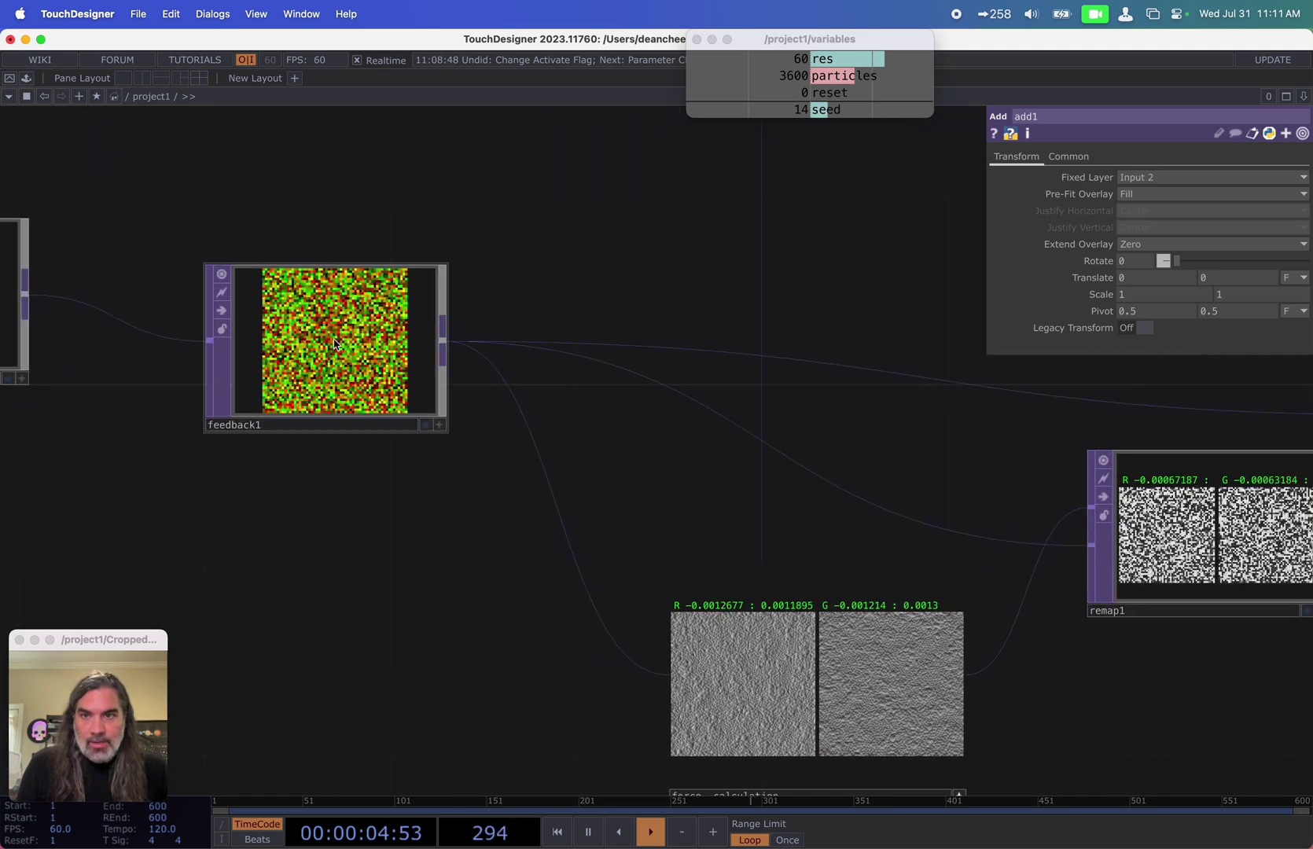
Step: Link feedback1's Reset Pulse to the reset channel of the variables CHOP as a CHOP Reference
left_click(334, 344)
left_click(839, 93)
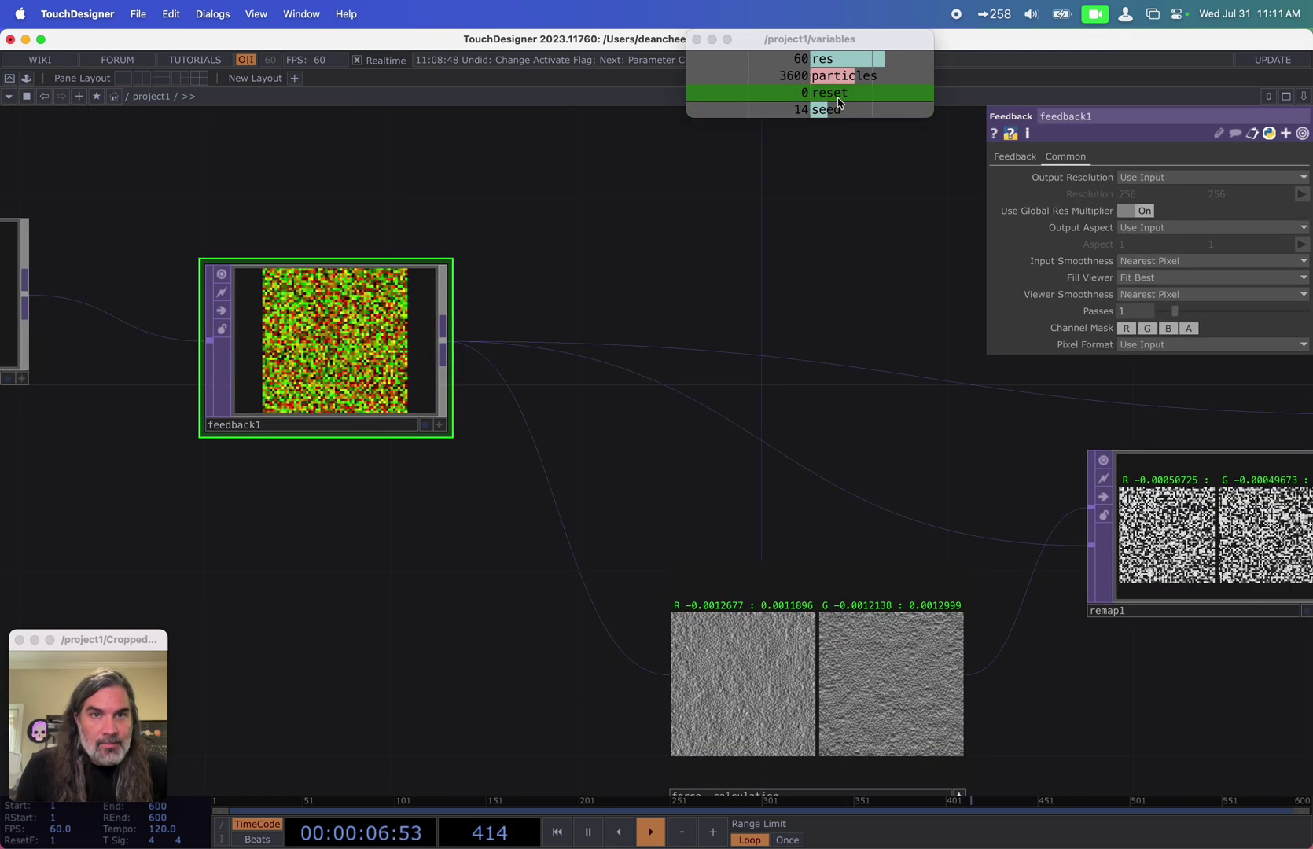
left_click_drag(839, 101, 1187, 194)
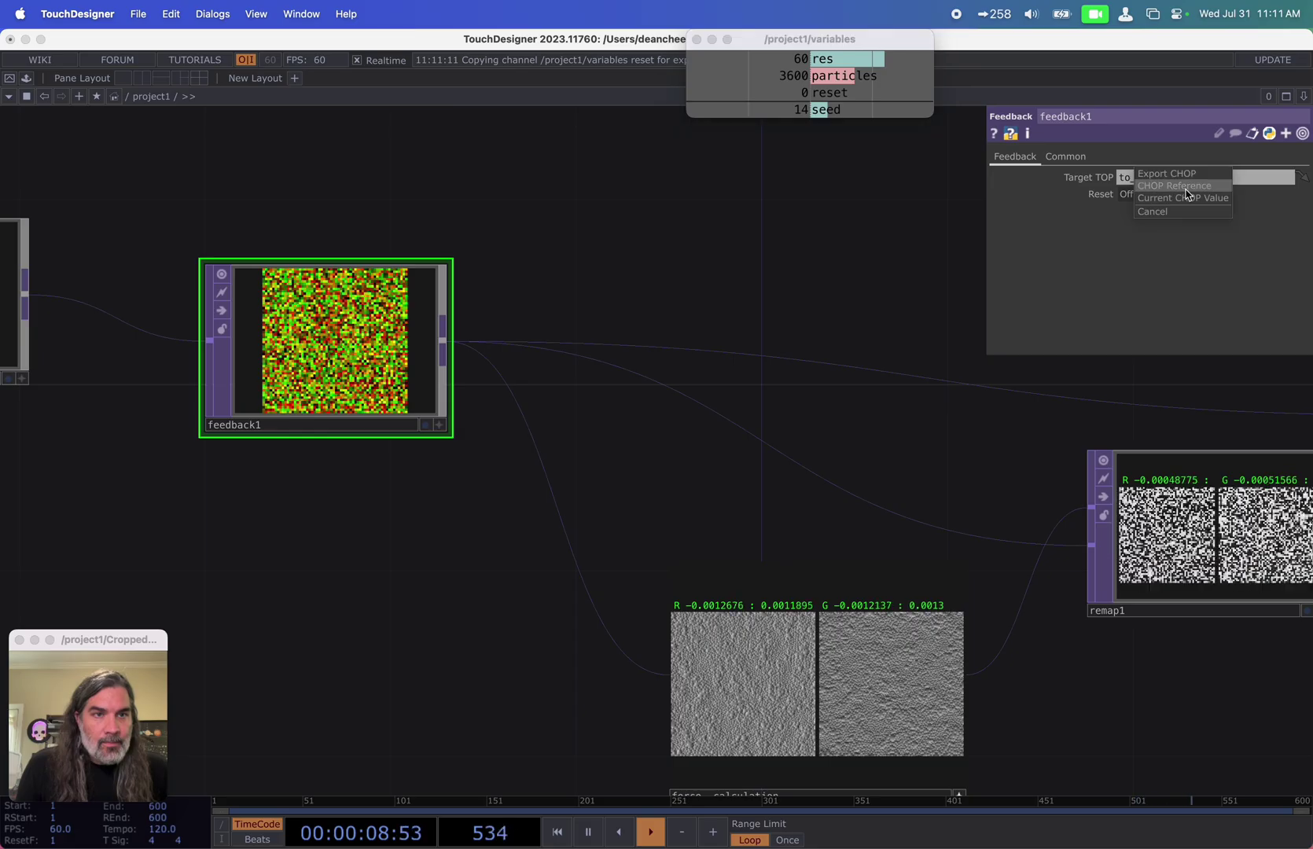
left_click(1186, 187)
Step: Examine up close how the force__calculation red and green channels evolve while the simulation is reset
scroll(586, 637, "up", 10)
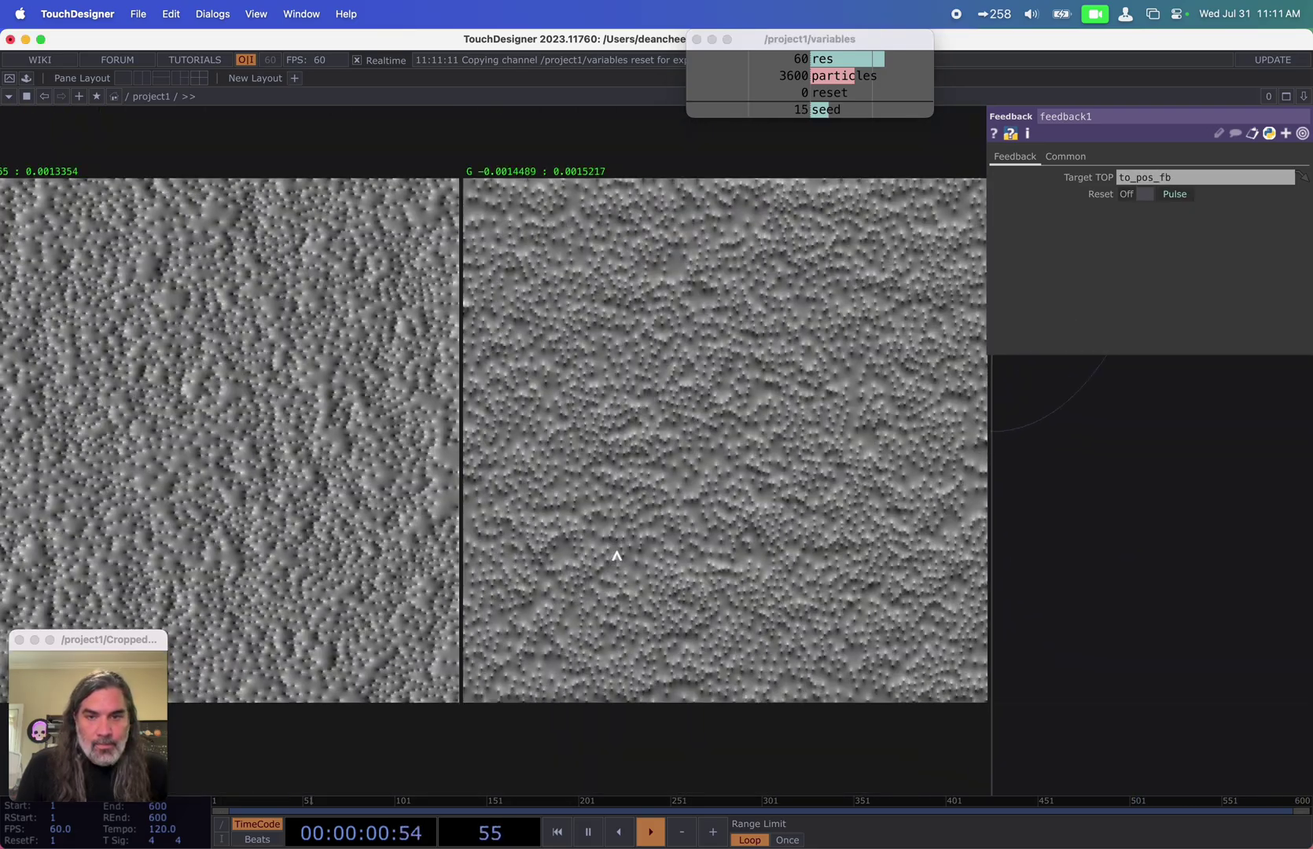
scroll(716, 511, "up", 5)
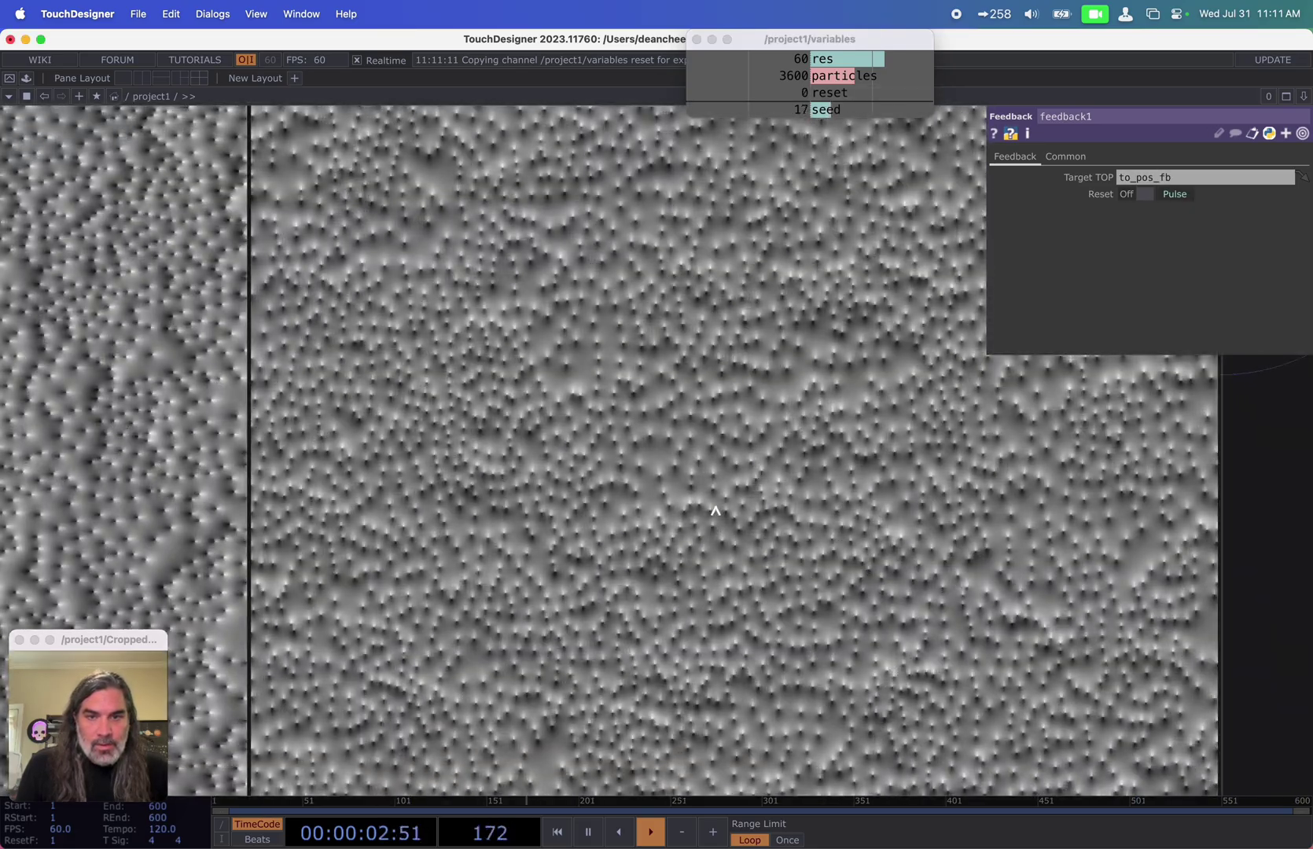
scroll(713, 514, "down", 5)
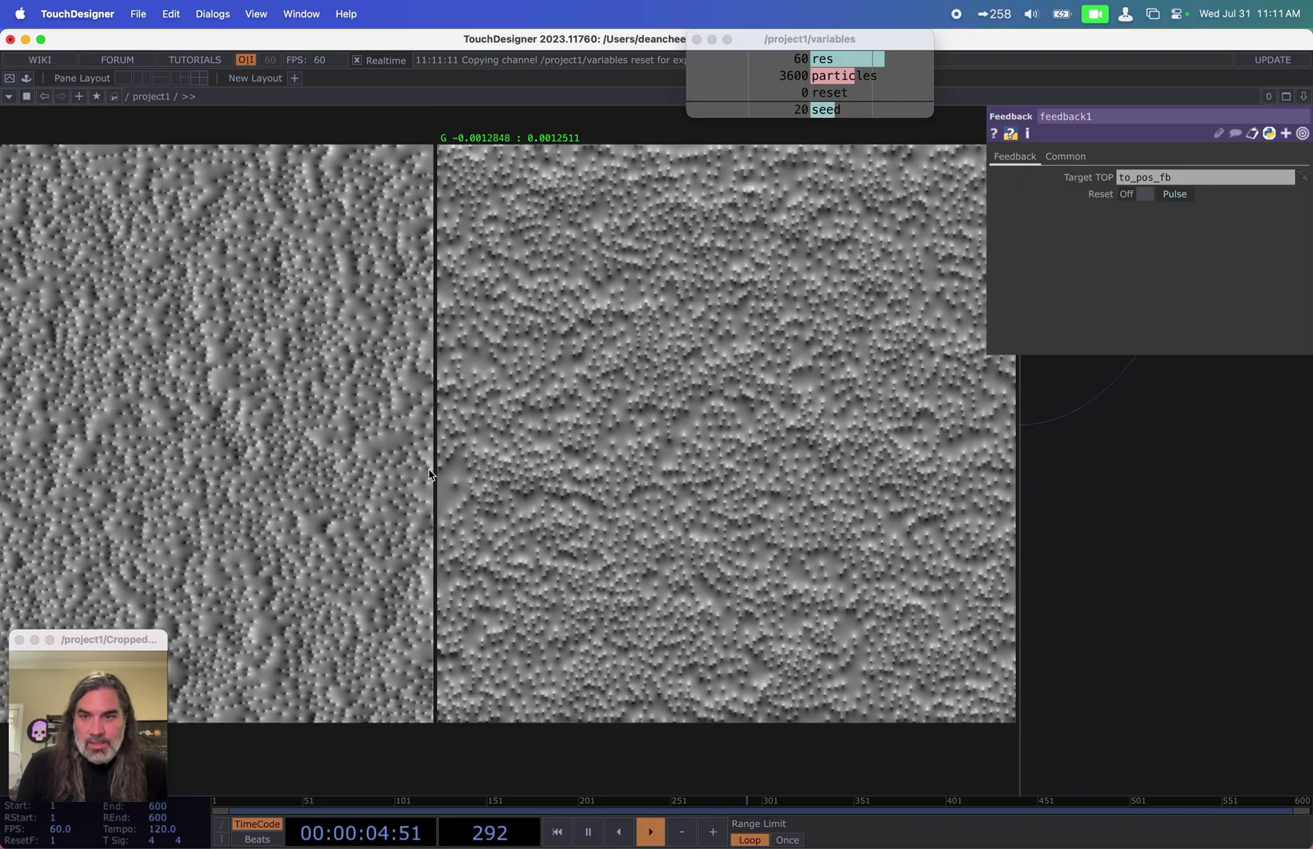
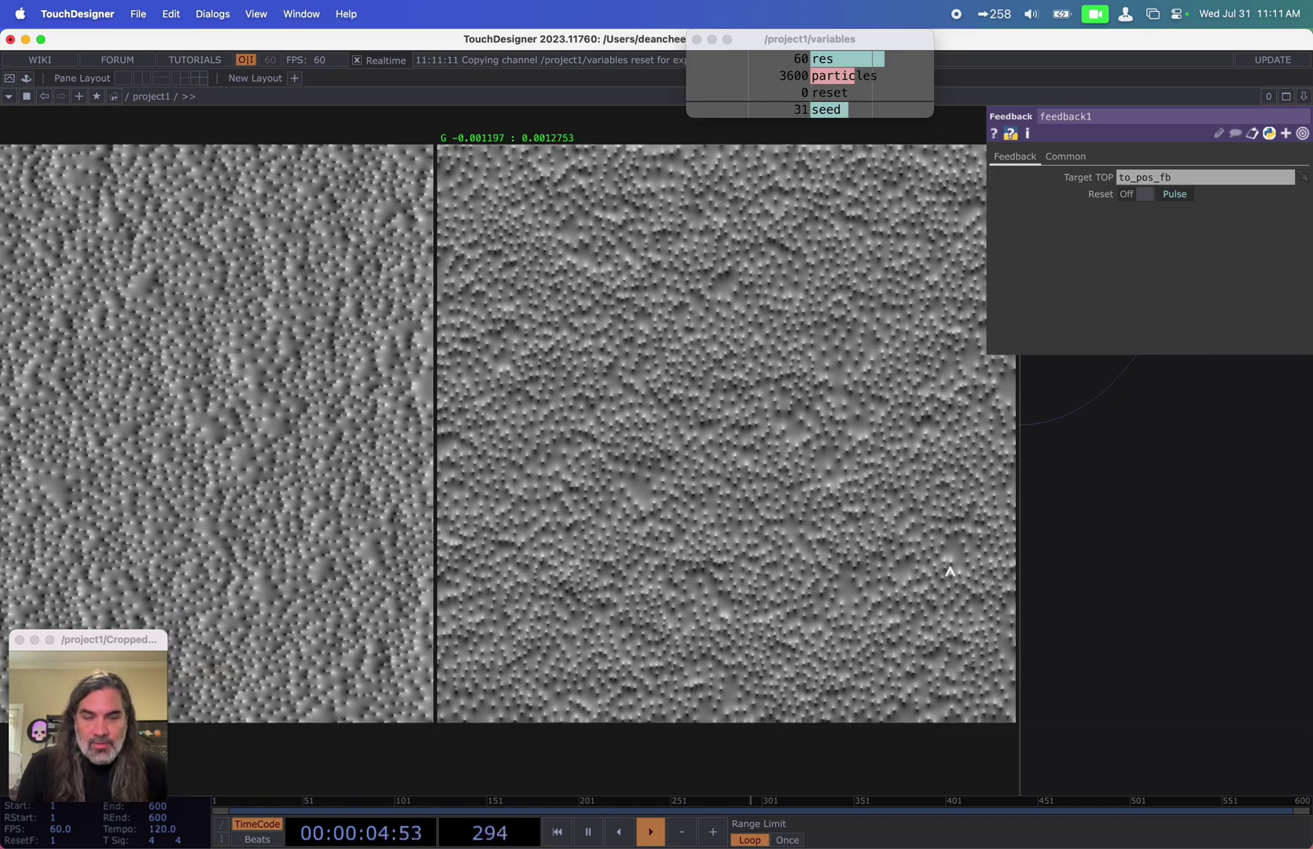
scroll(1137, 548, "down", 5)
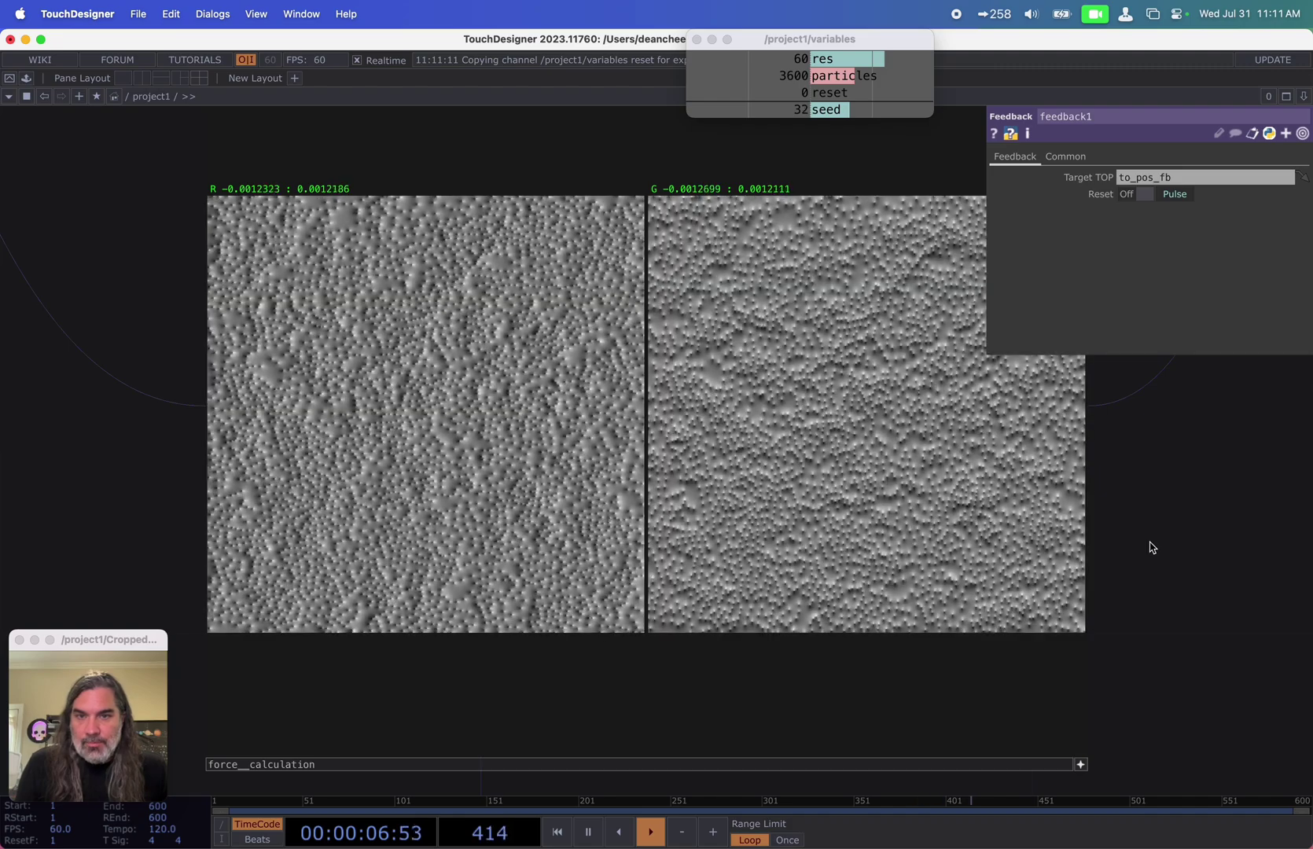
scroll(1157, 555, "up", 3)
scroll(1156, 555, "right", 3)
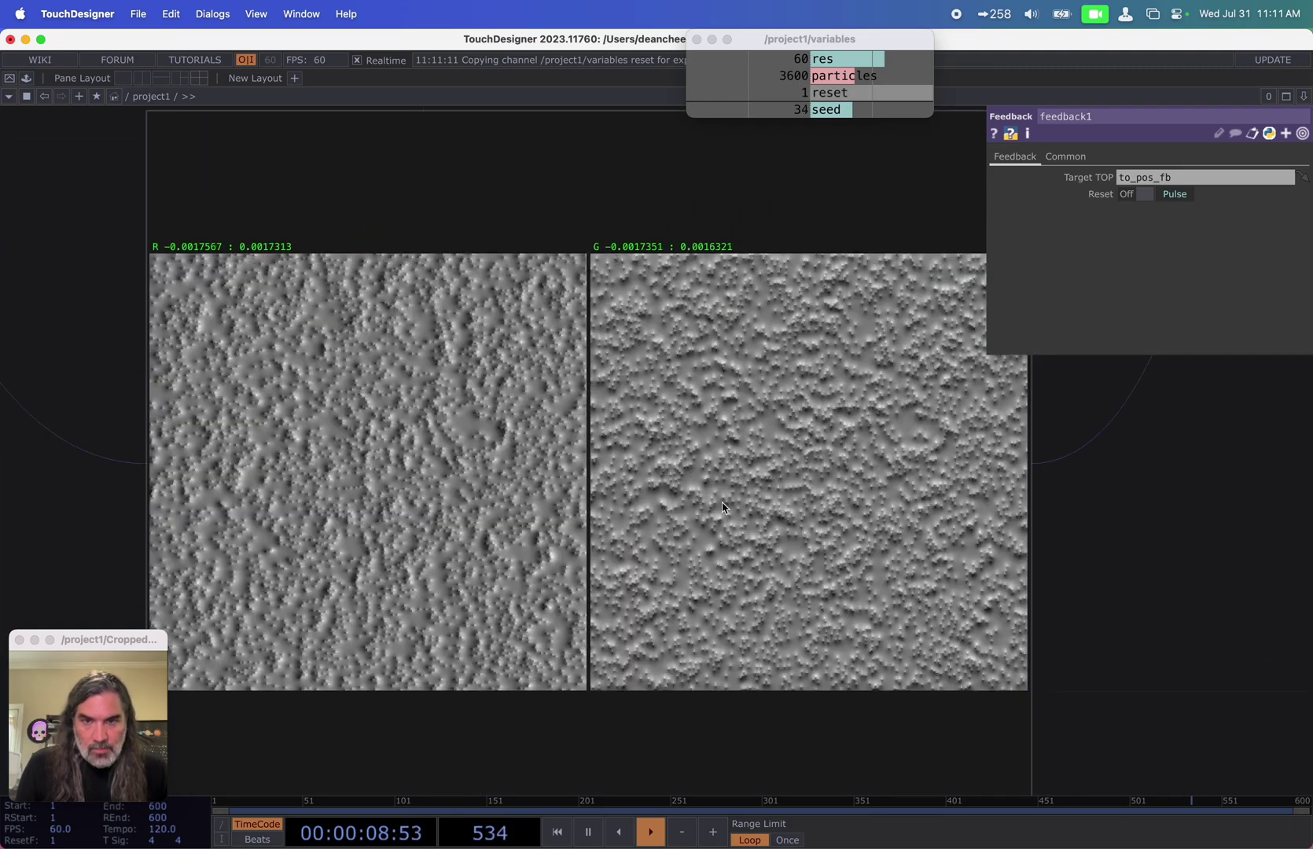
scroll(865, 492, "up", 5)
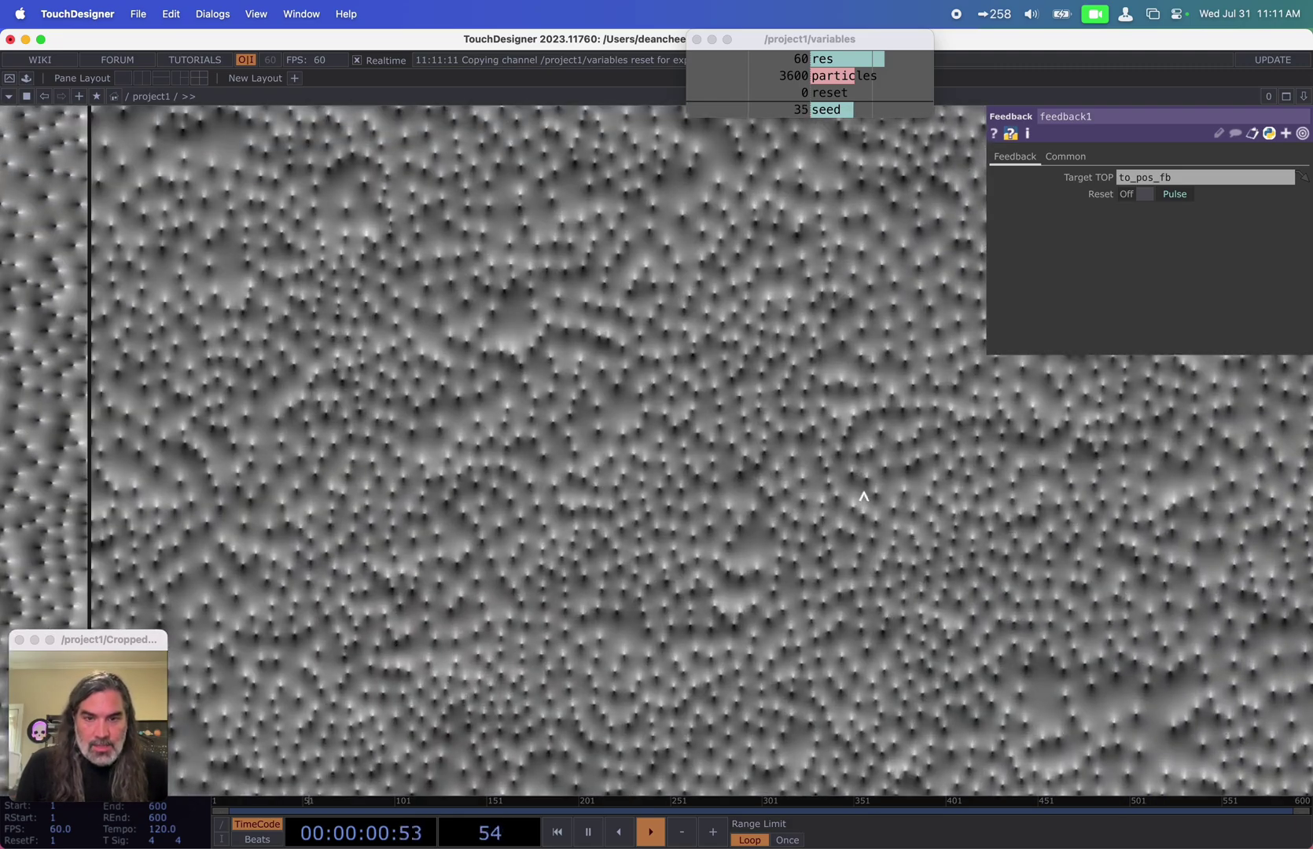
scroll(865, 492, "down", 6)
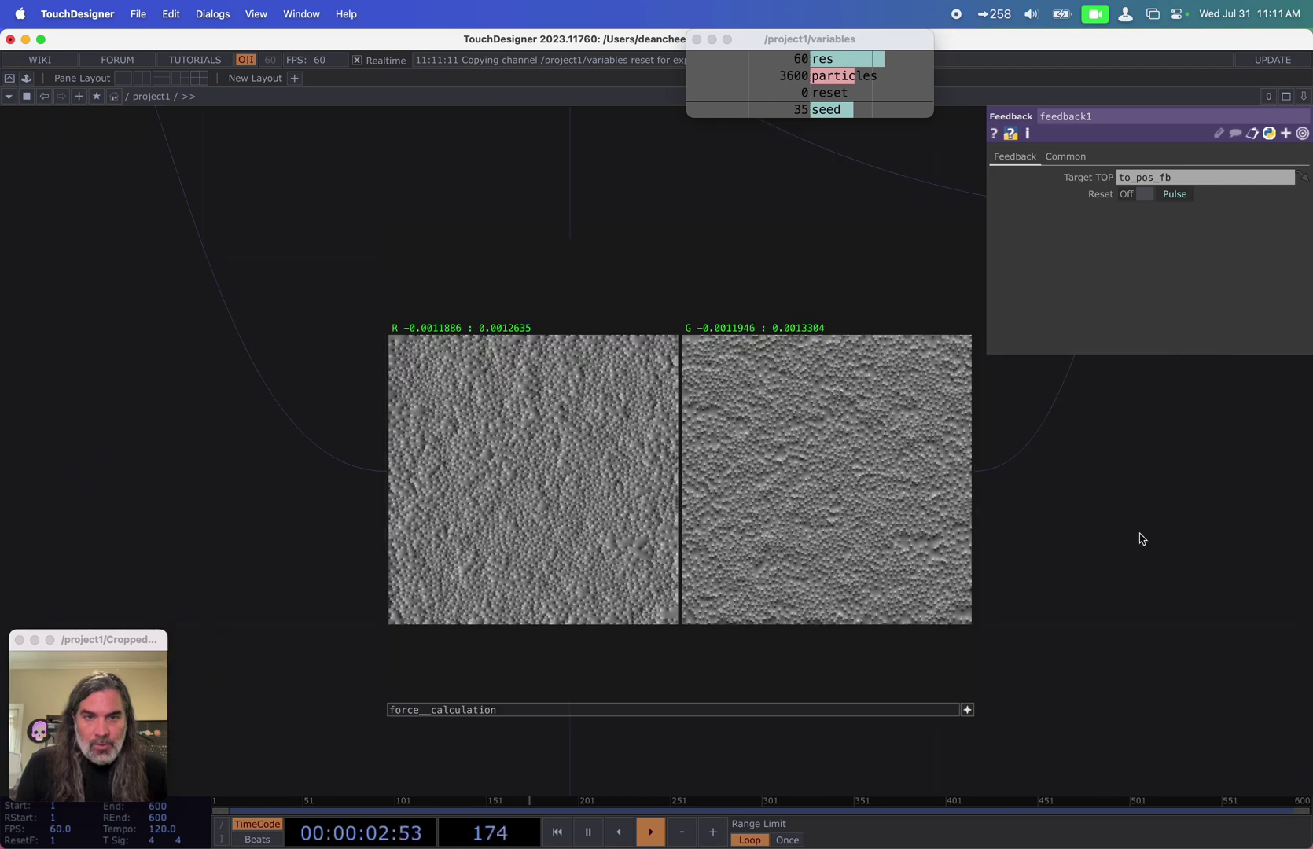
Step: Examine the force__calculation red and green outputs in relation to remap1 and the surrounding feedback network
left_click_drag(1141, 535, 800, 604)
scroll(799, 604, "down", 3)
middle_click(1001, 375)
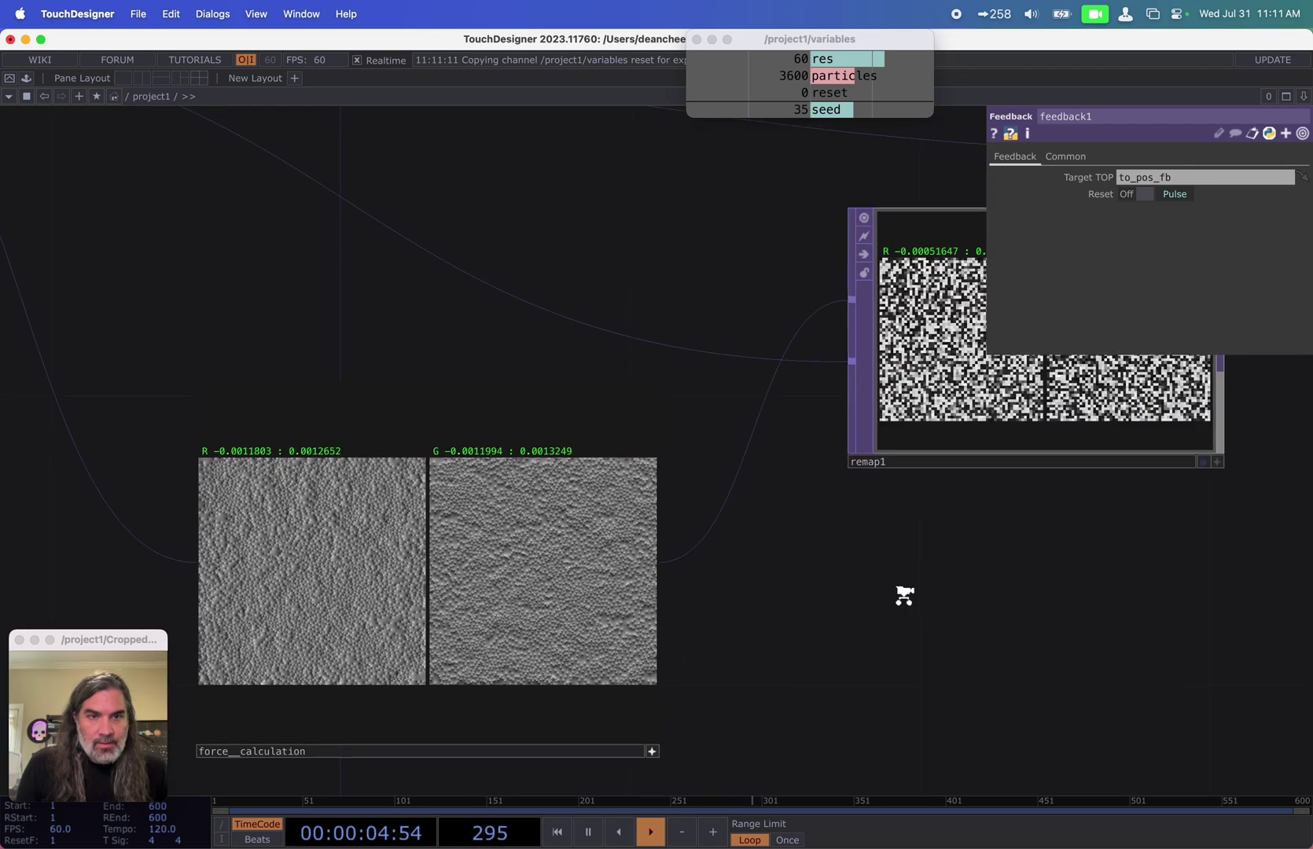
scroll(918, 595, "down", 5)
scroll(918, 596, "up", 2)
middle_click(1014, 515)
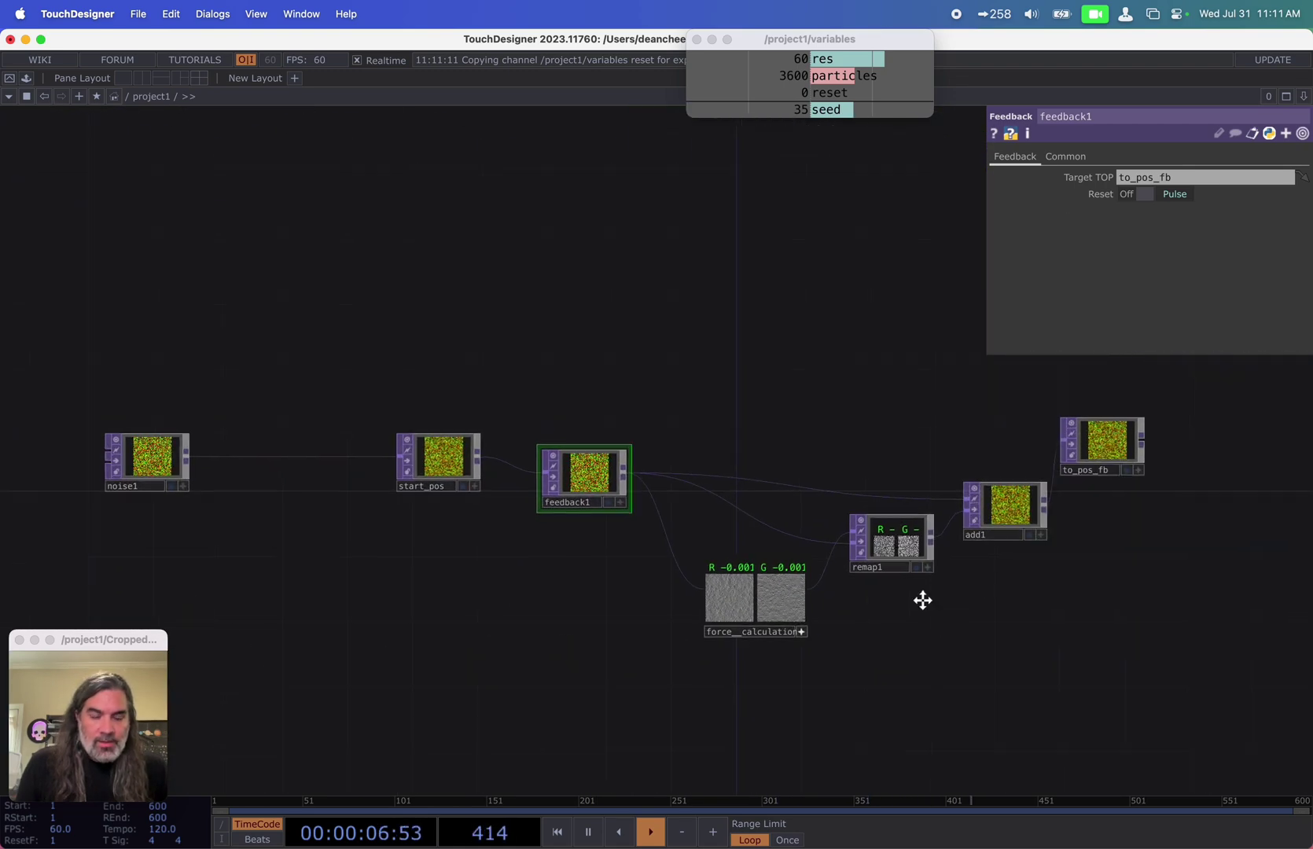
scroll(738, 578, "up", 5)
scroll(732, 600, "up", 3)
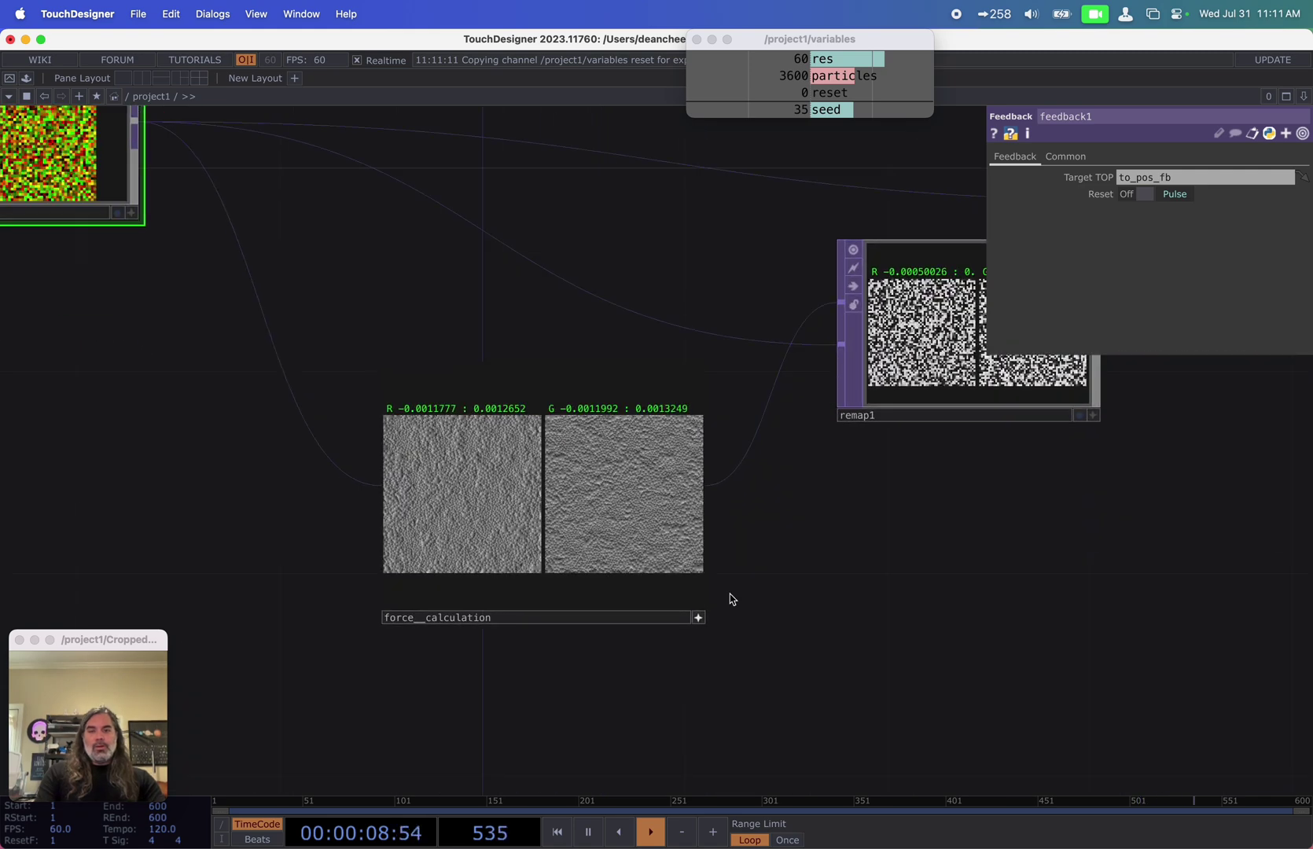
scroll(622, 472, "up", 5)
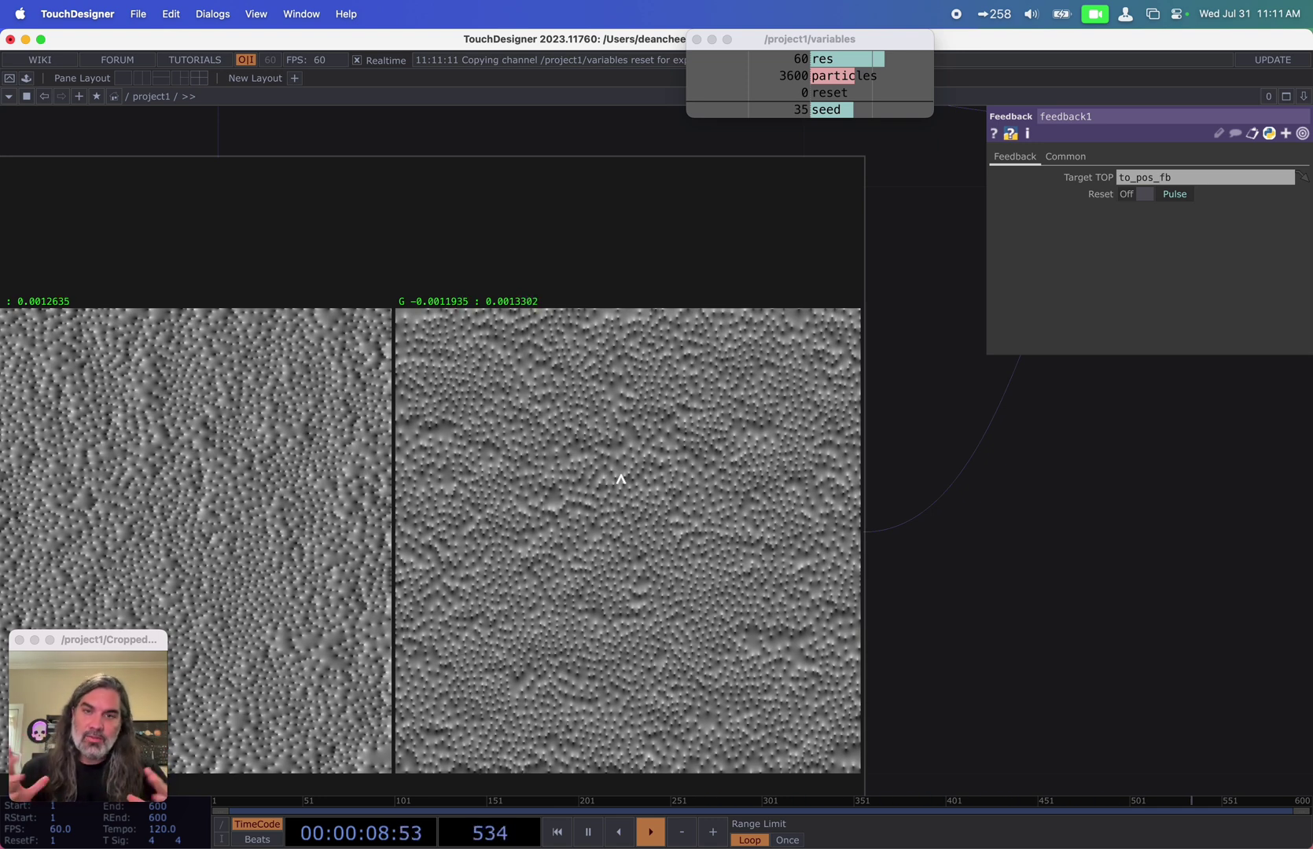
scroll(1106, 476, "down", 5)
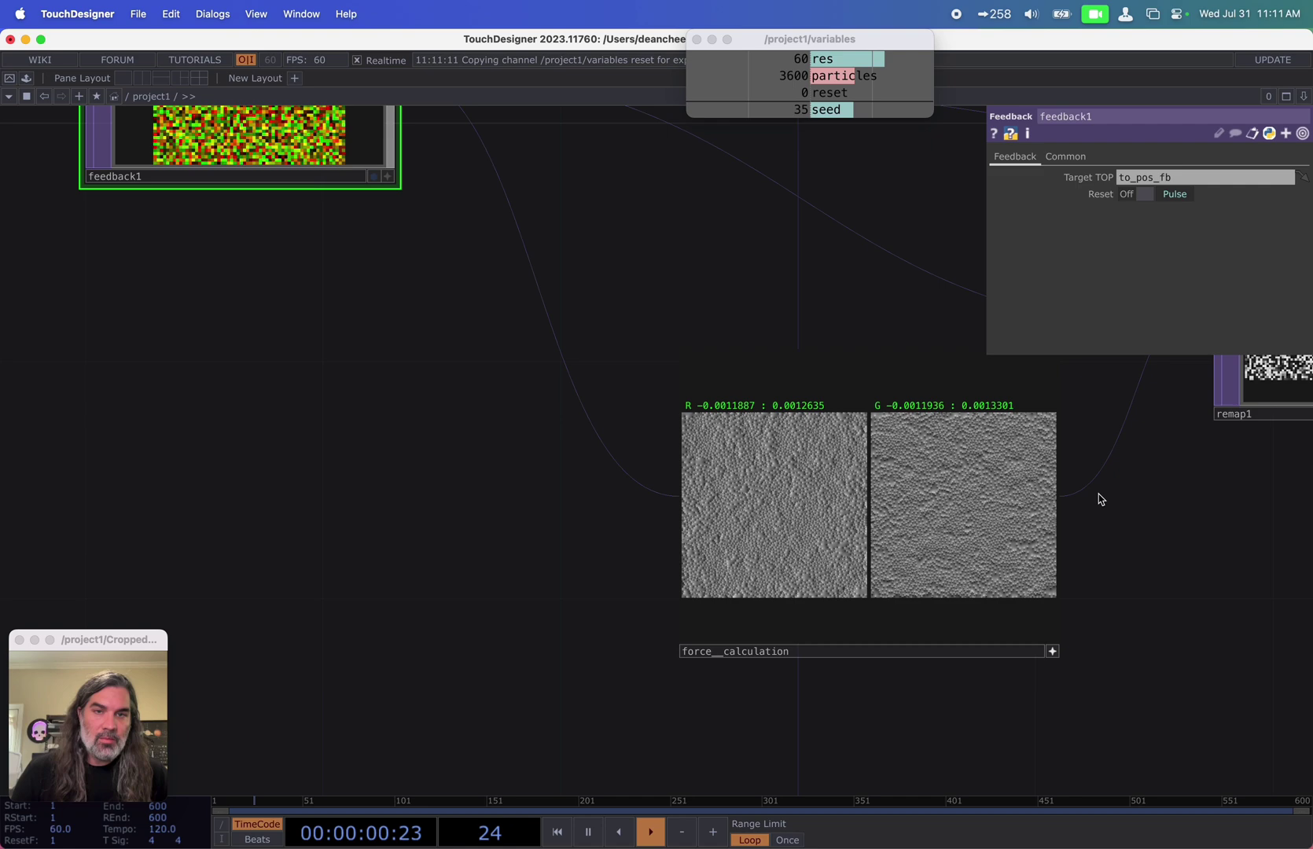
Step: Deactivate the force__calculation viewer and place a new Noise TOP in the empty area below start_pos
left_click(1051, 652)
scroll(495, 527, "down", 3)
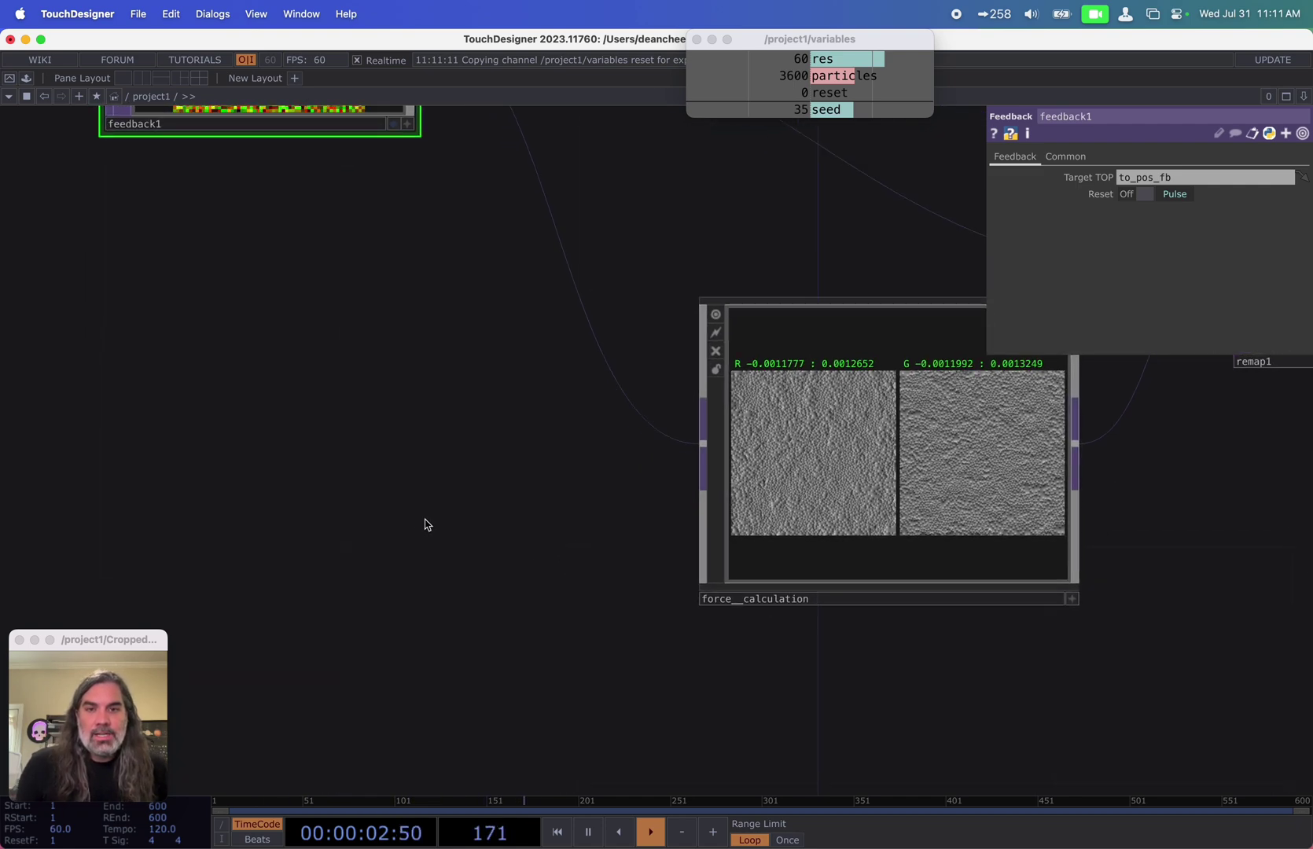
scroll(425, 525, "down", 5)
scroll(425, 518, "left", 3)
key("Tab")
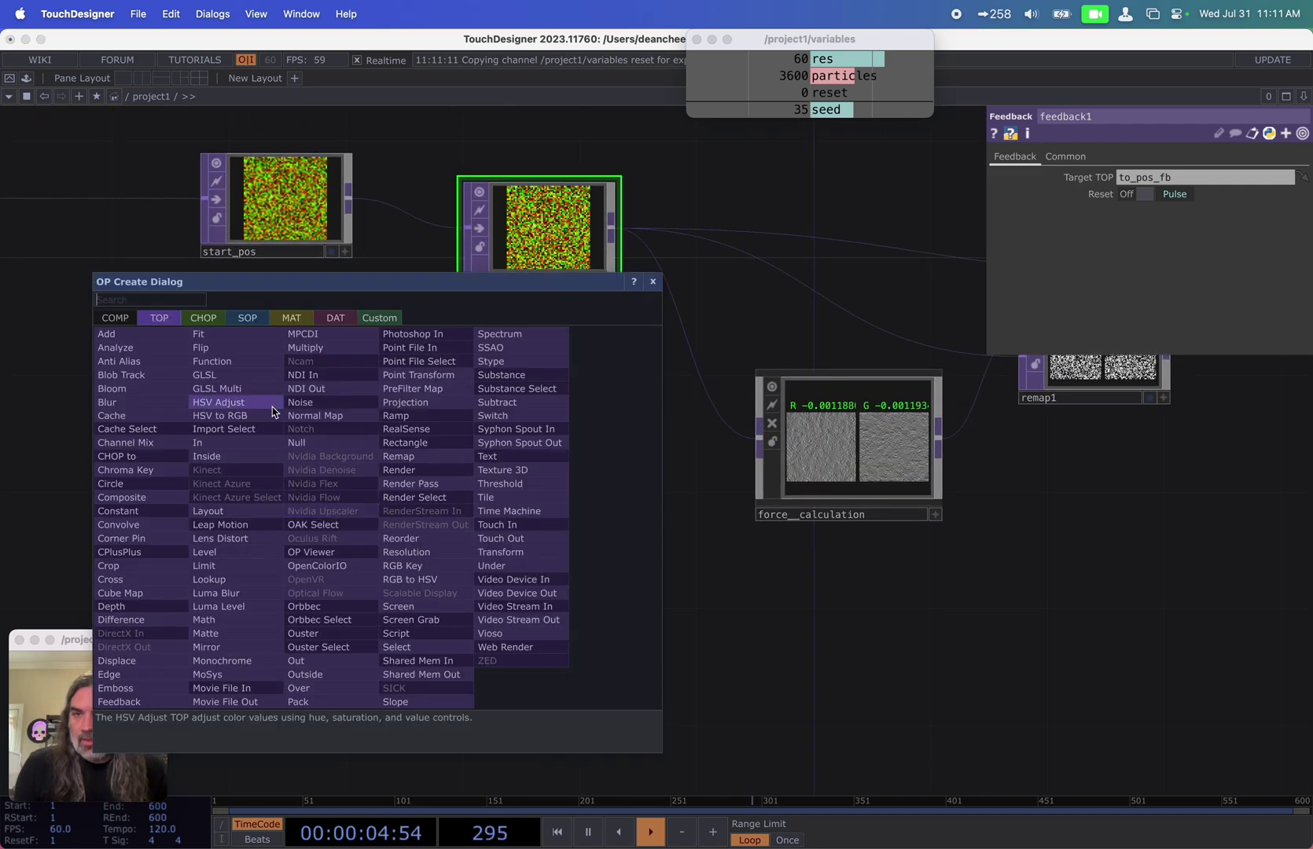
left_click(308, 402)
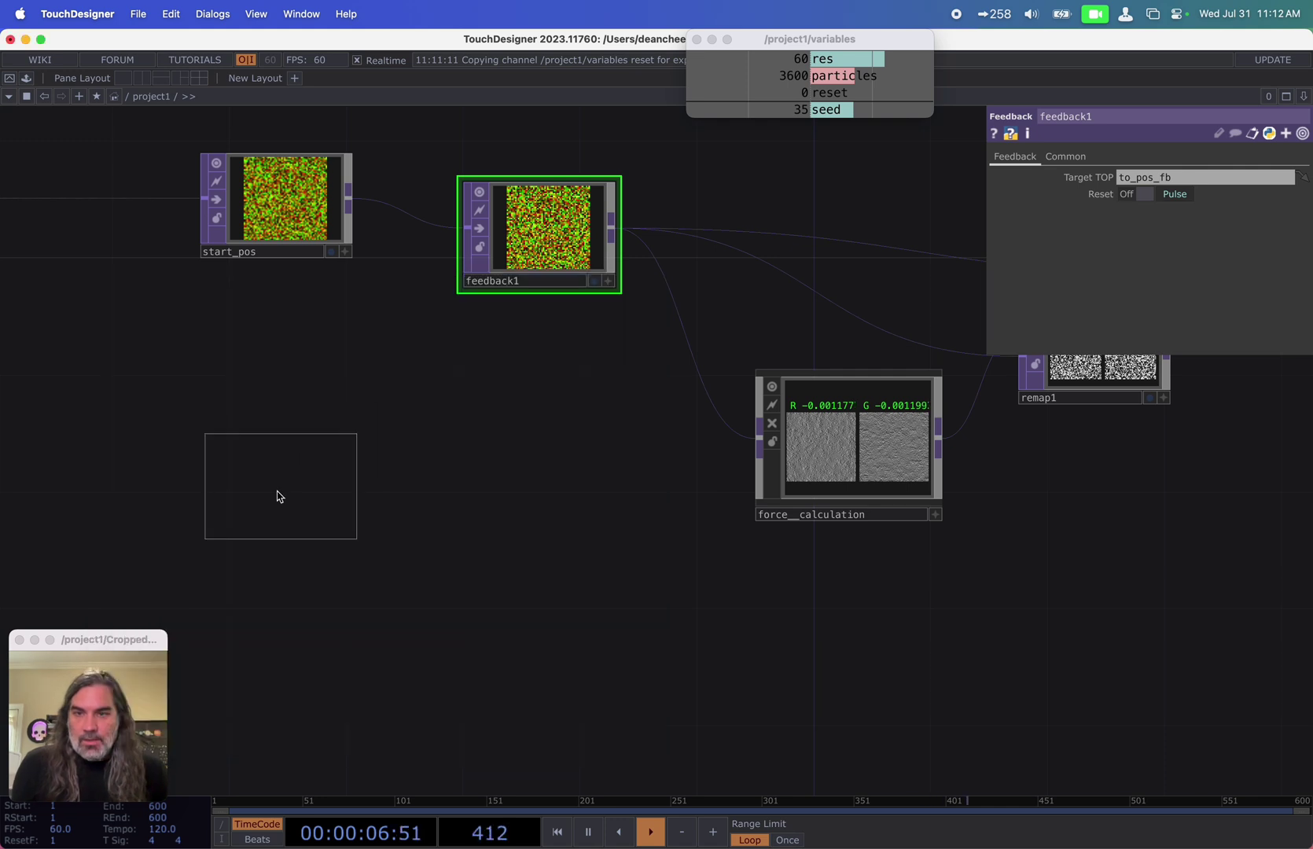
left_click(293, 493)
left_click_drag(294, 493, 235, 552)
Step: Set the resolution of noise2 to 1000 by 1000
left_click(1144, 157)
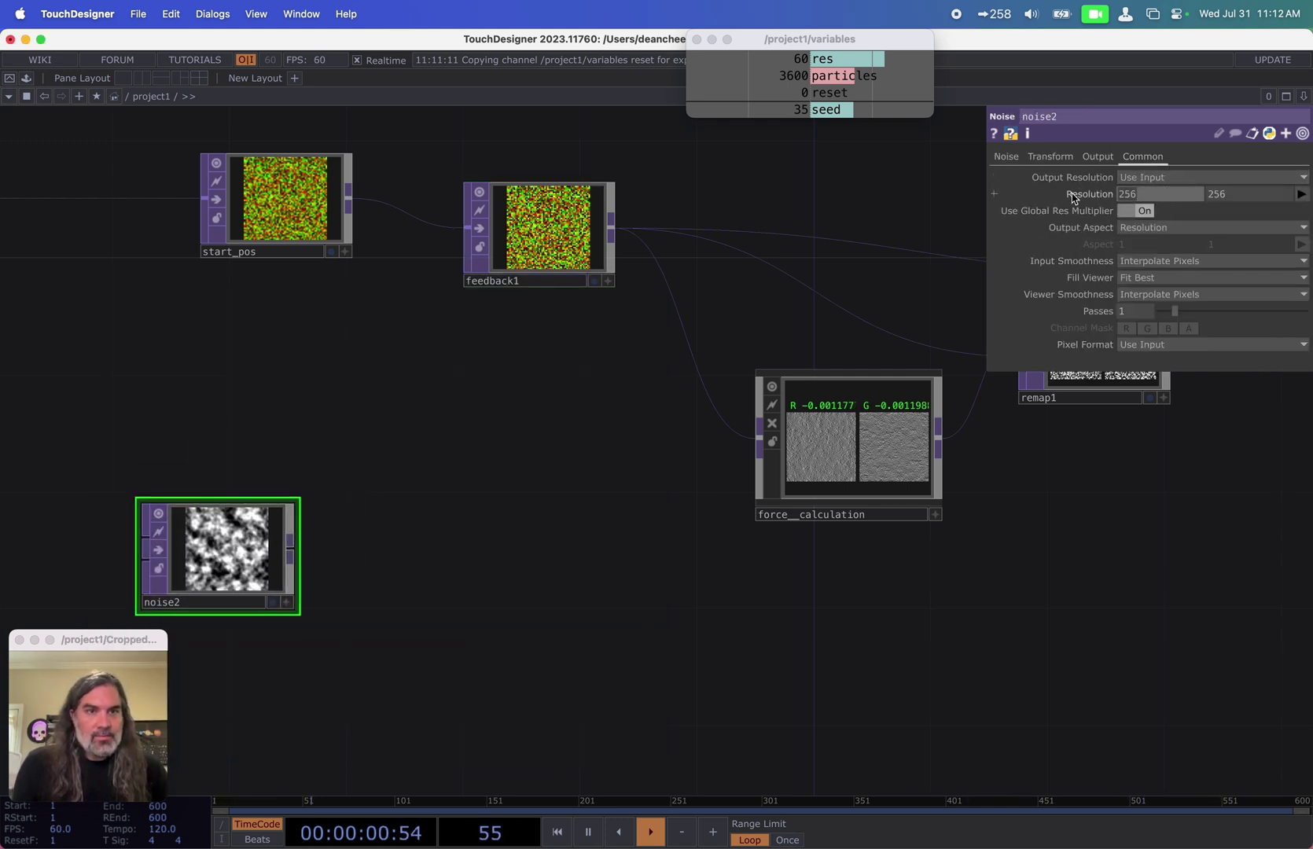
key("Tab")
type("1000")
key("Return")
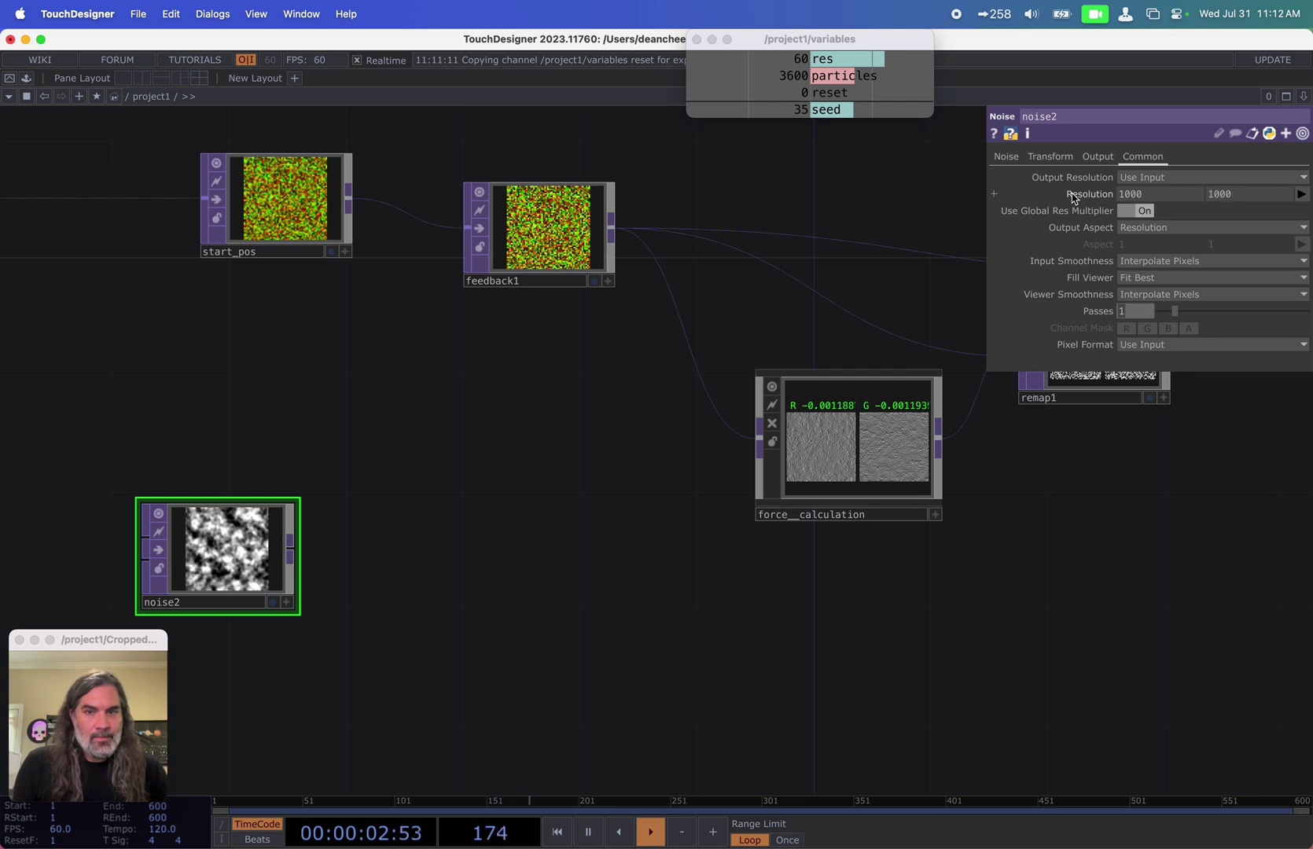
Step: Append a Null TOP to noise2 and rename it sample
left_click_drag(431, 516, 413, 519)
right_click(273, 550)
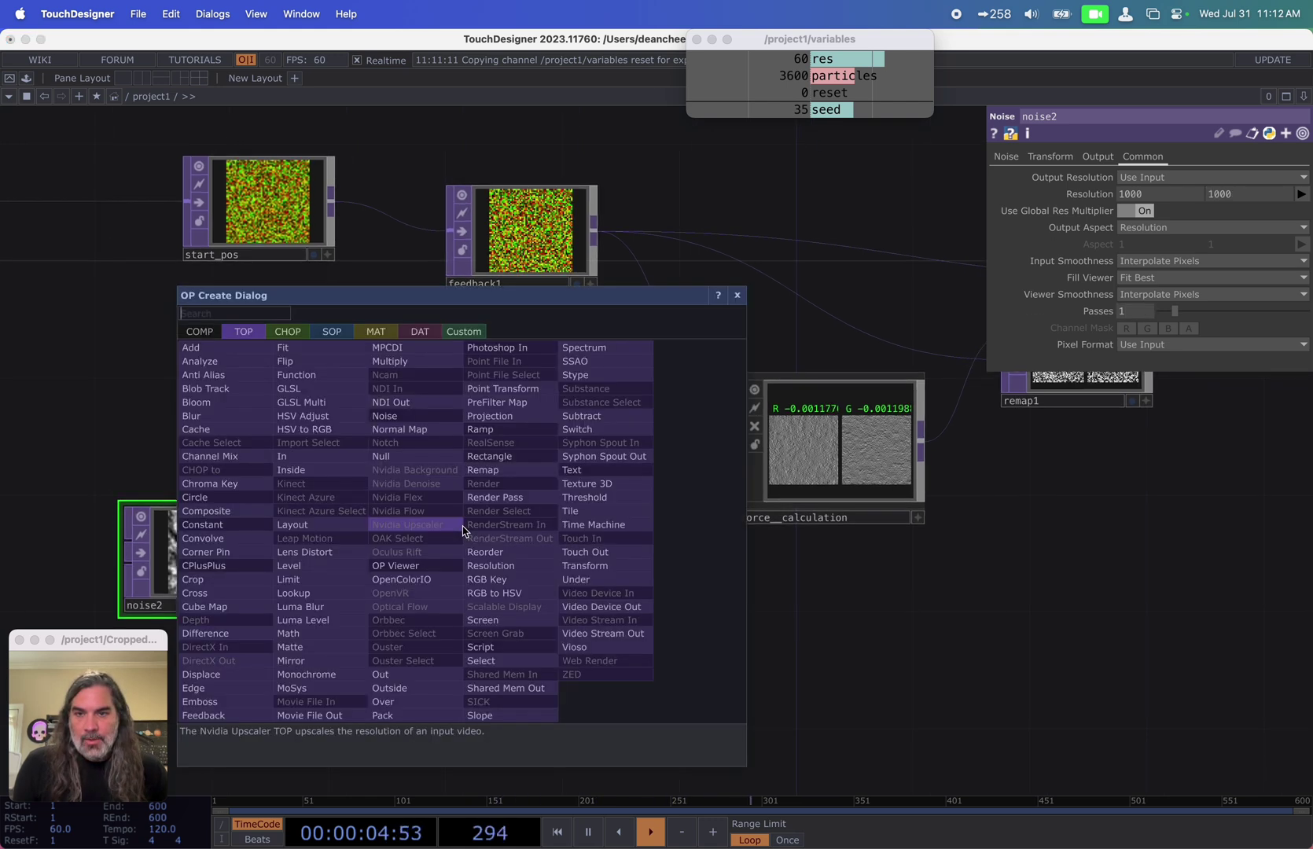
left_click(413, 481)
left_click(493, 499)
left_click_drag(523, 509, 543, 519)
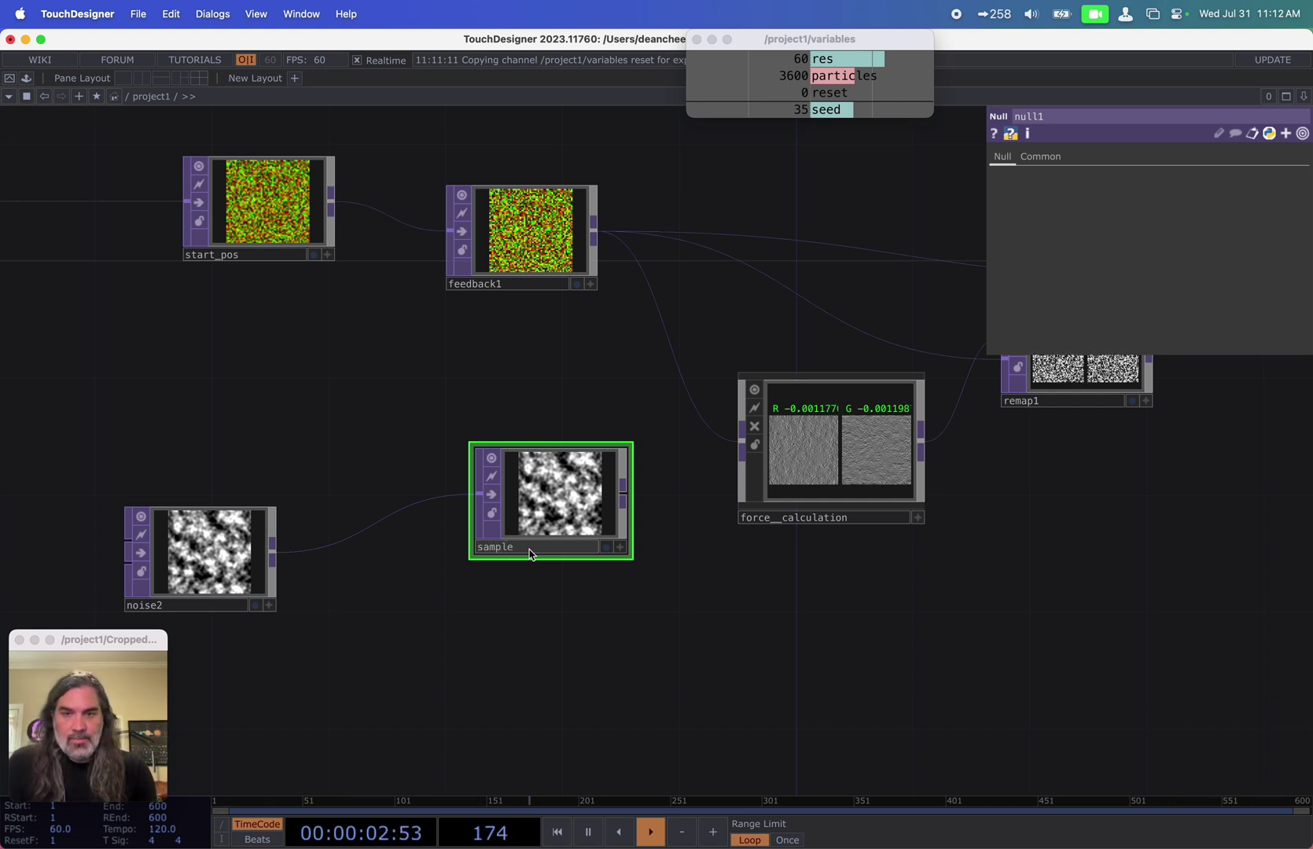
key("Return")
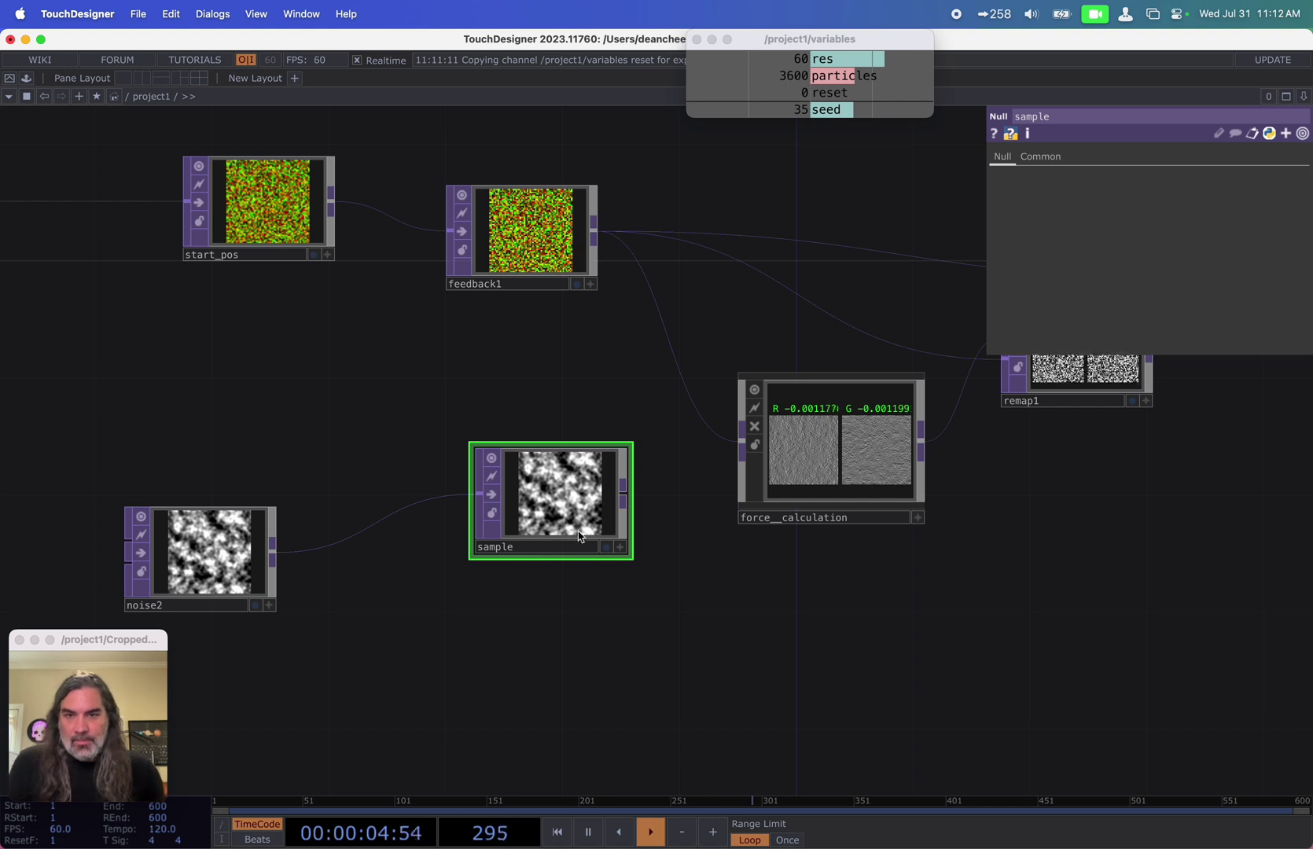
Step: Add a second In TOP below in1 inside force__calculation, and return to the project1 network
left_click(779, 476)
key("i")
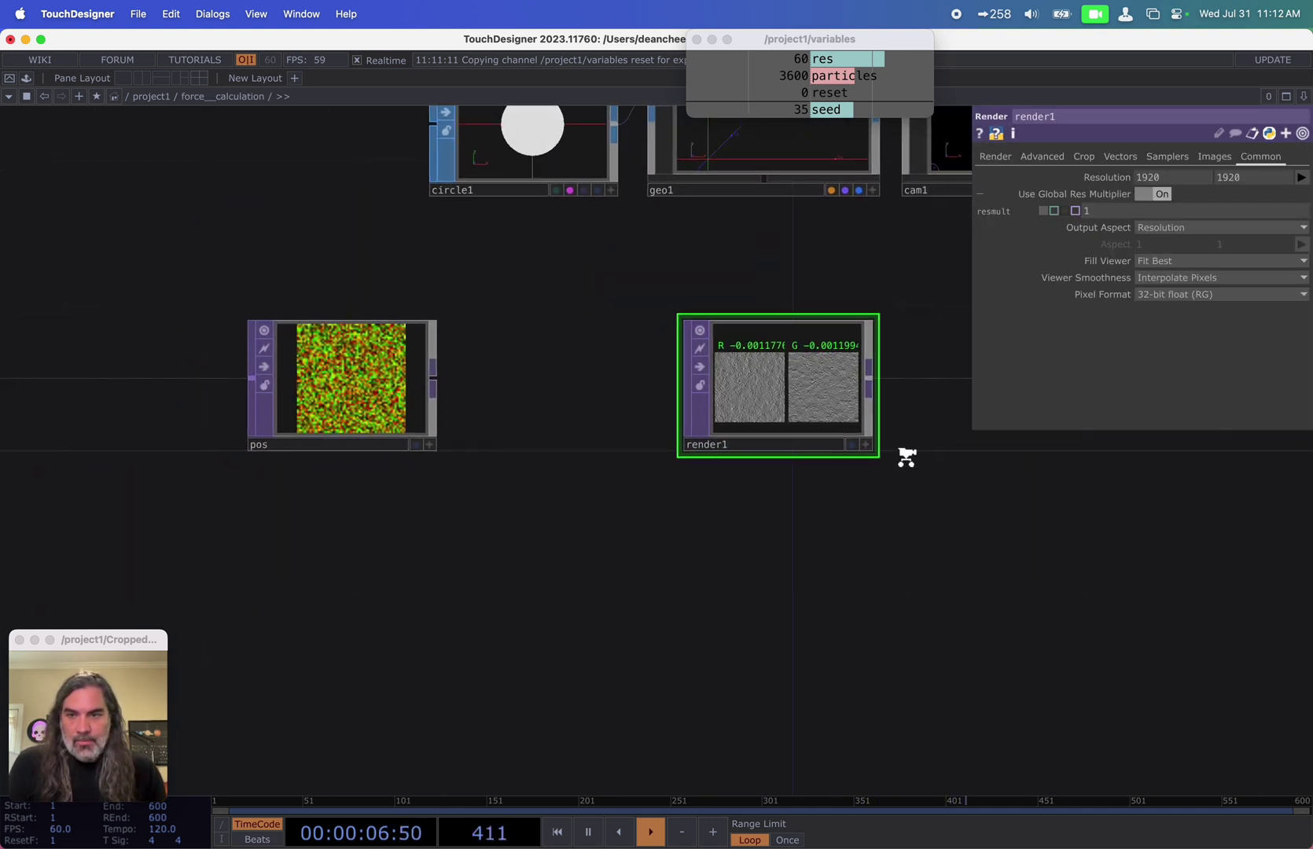
key("Tab")
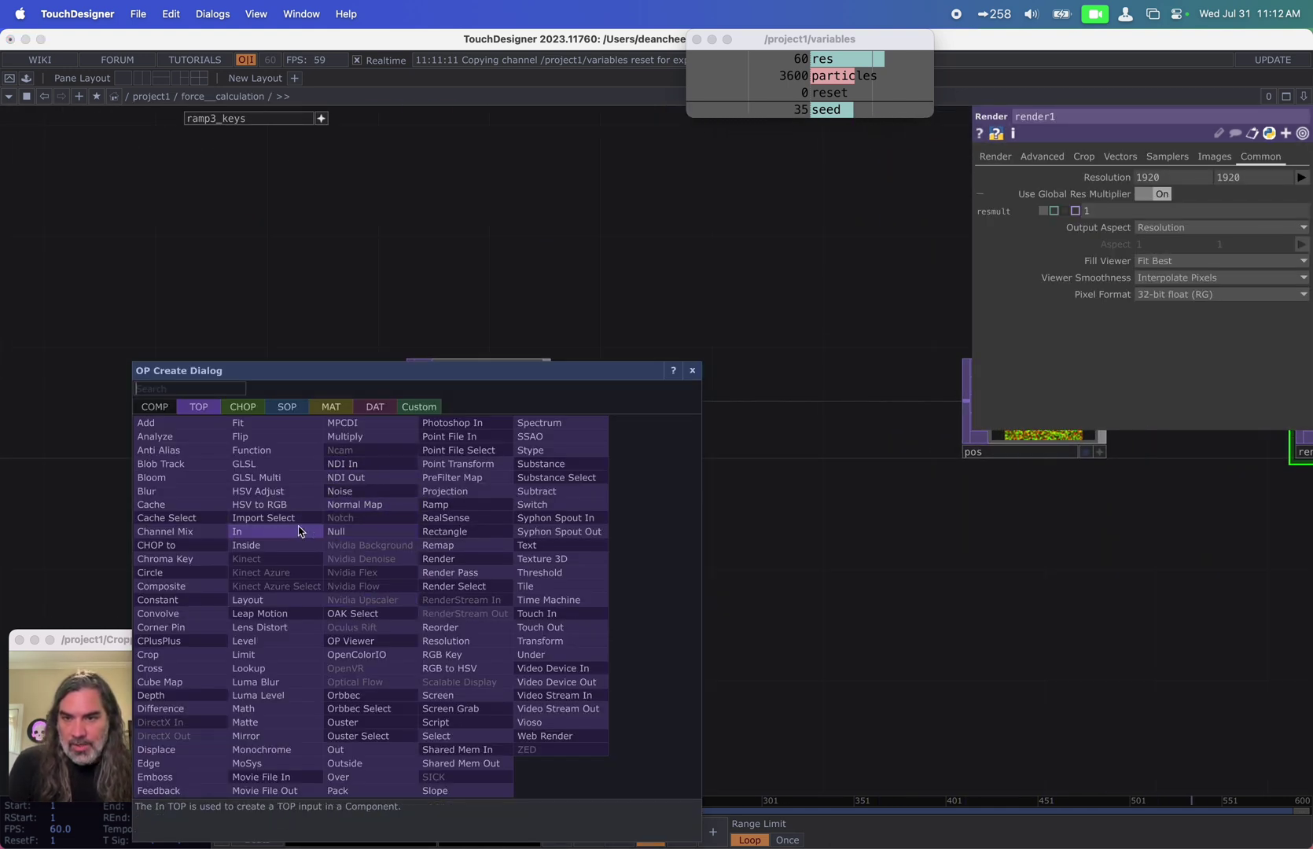
left_click(299, 531)
left_click(440, 576)
key("u")
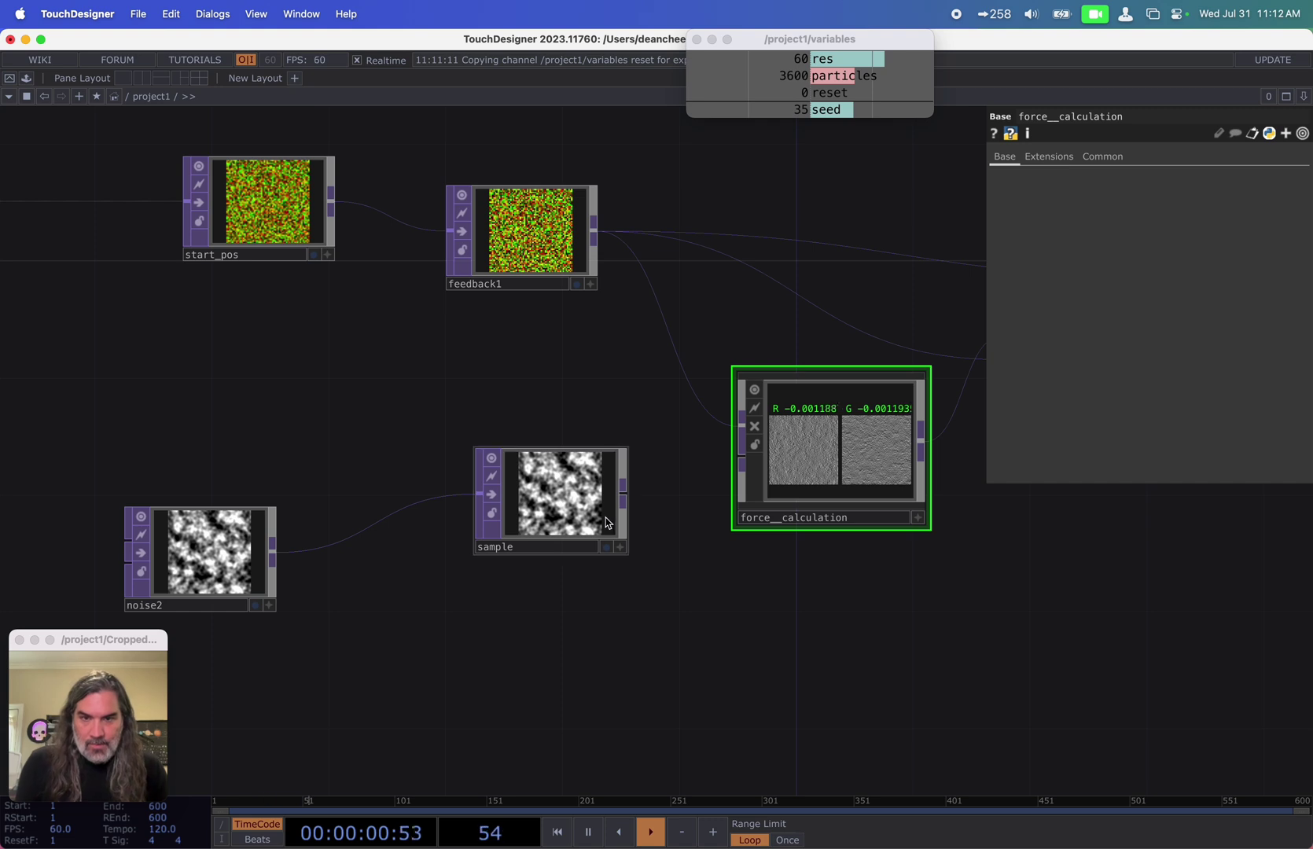
Step: Connect sample to the second input of force__calculation and move sample slightly lower
left_click_drag(518, 495, 547, 495)
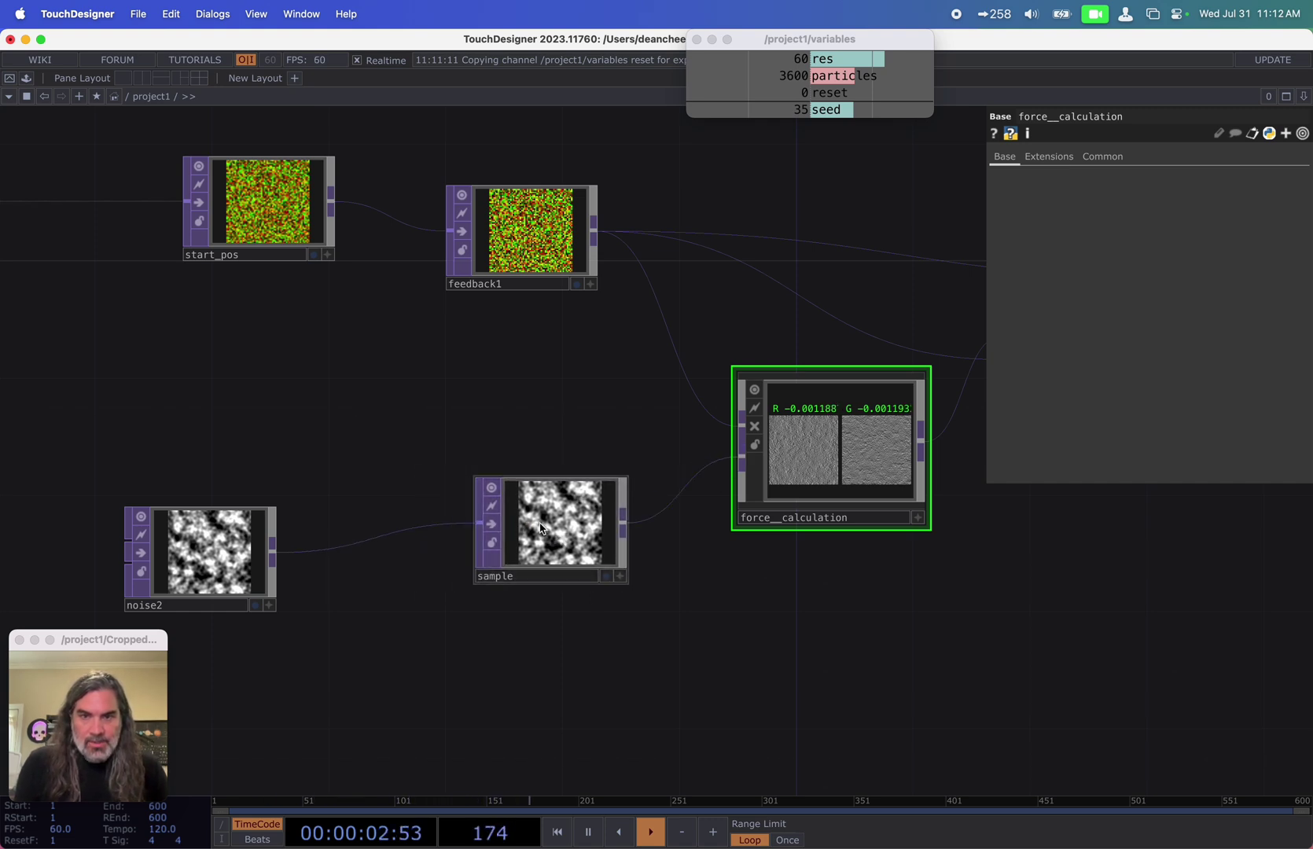
left_click_drag(383, 619, 535, 537)
left_click_drag(571, 616, 383, 668)
left_click_drag(416, 578, 608, 538)
Step: Change the noise type of noise2 to Simplex 4D (GPU)
scroll(341, 508, "up", 5)
scroll(340, 508, "up", 4)
left_click(609, 440)
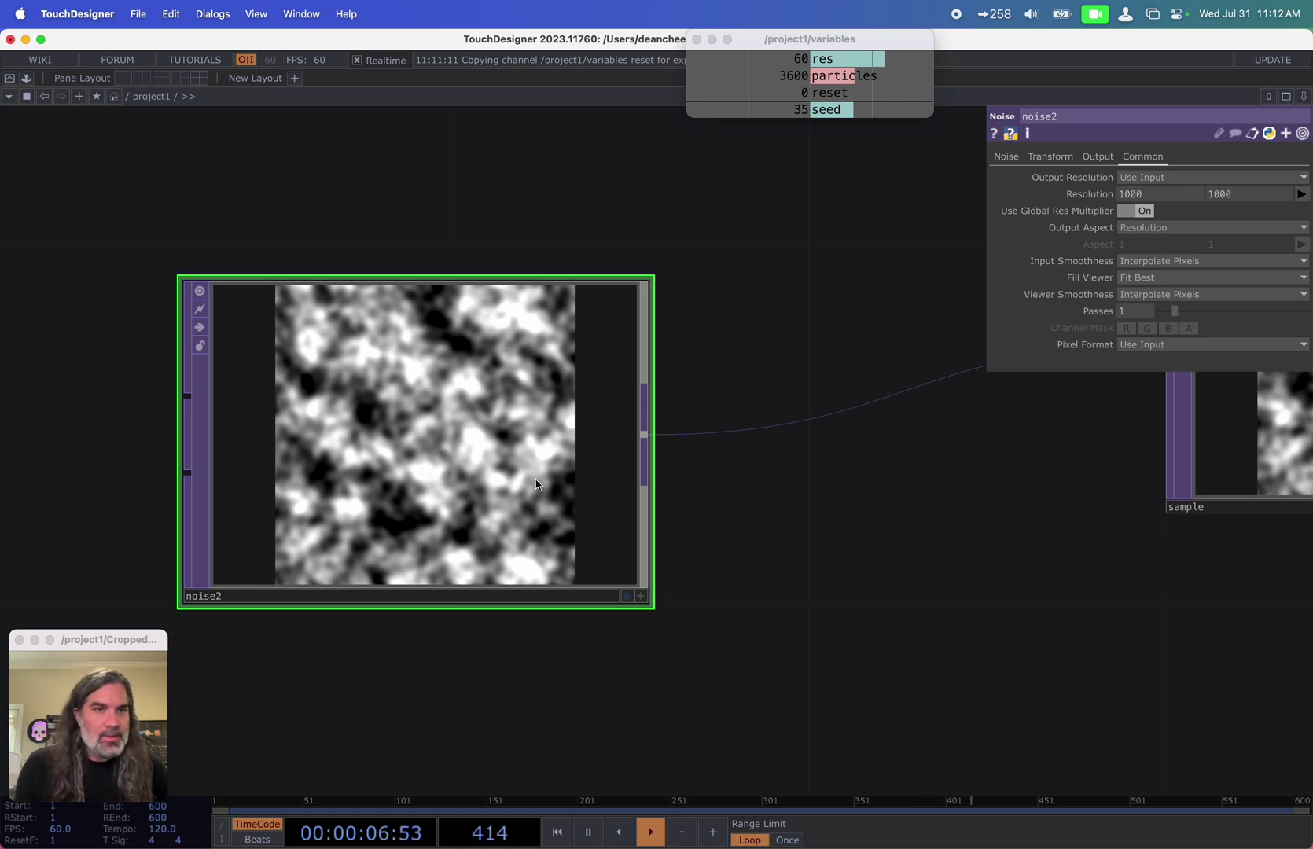
scroll(836, 539, "down", 3)
left_click(1007, 158)
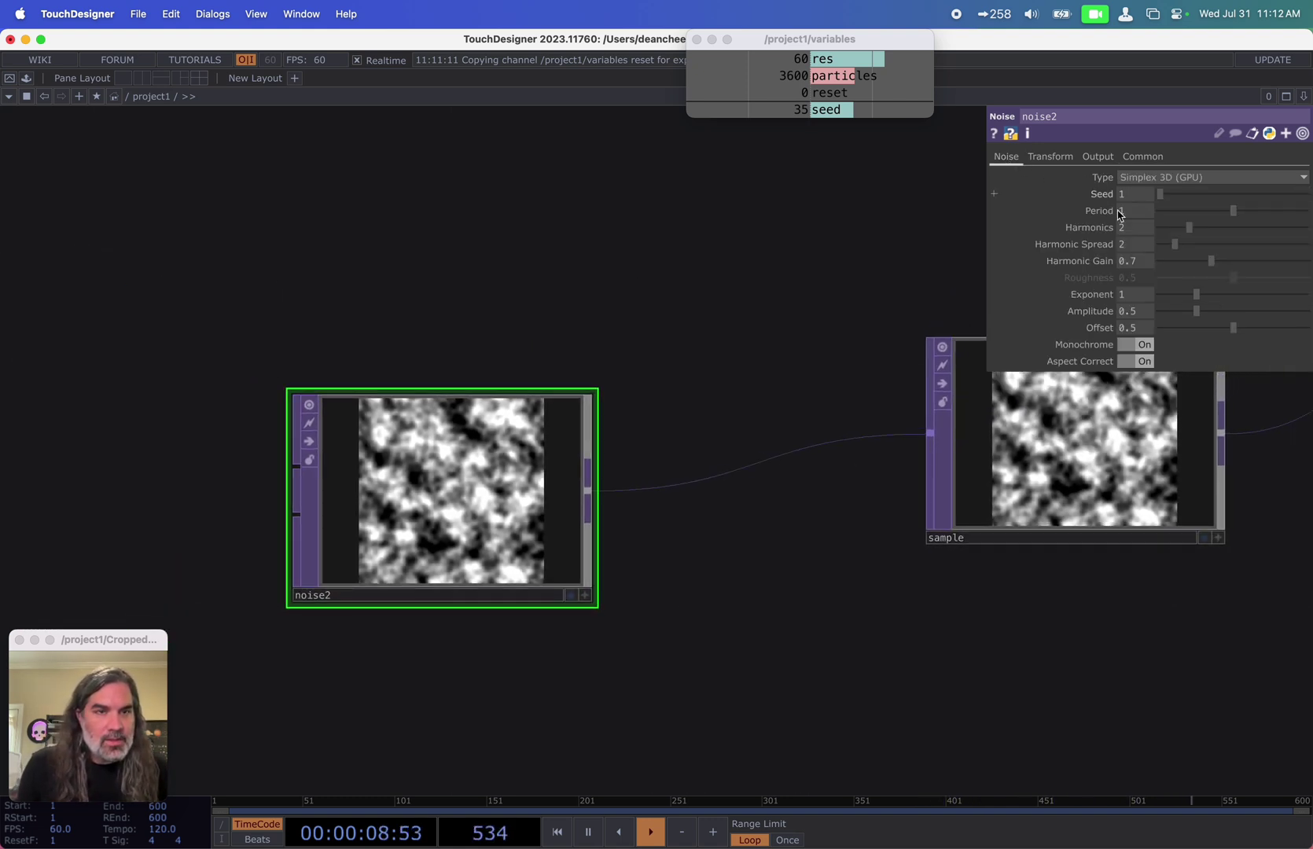
left_click(1146, 178)
left_click(1173, 269)
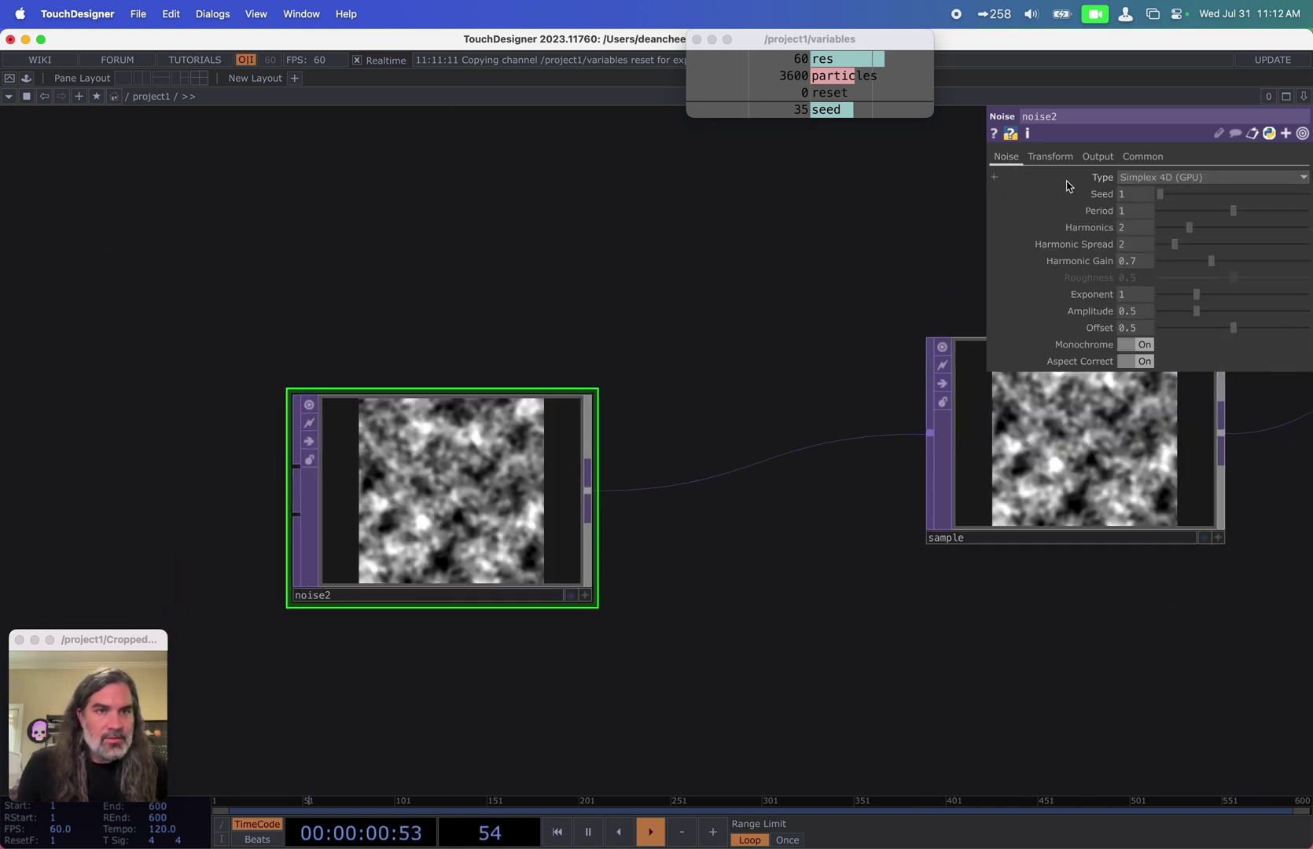
Step: Animate the Translate 4D parameter of noise2 with the expression absTime.seconds/6
left_click(1051, 156)
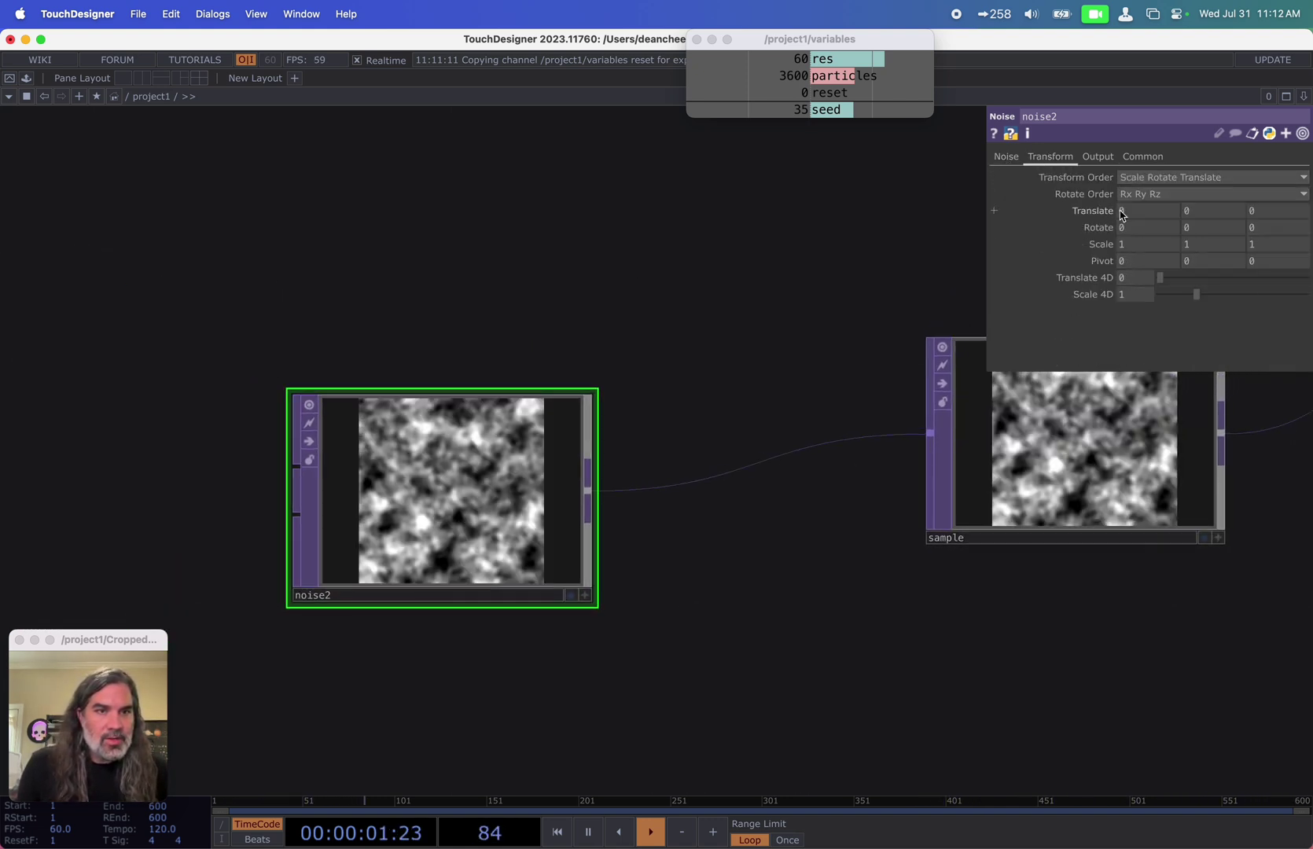
left_click(1088, 279)
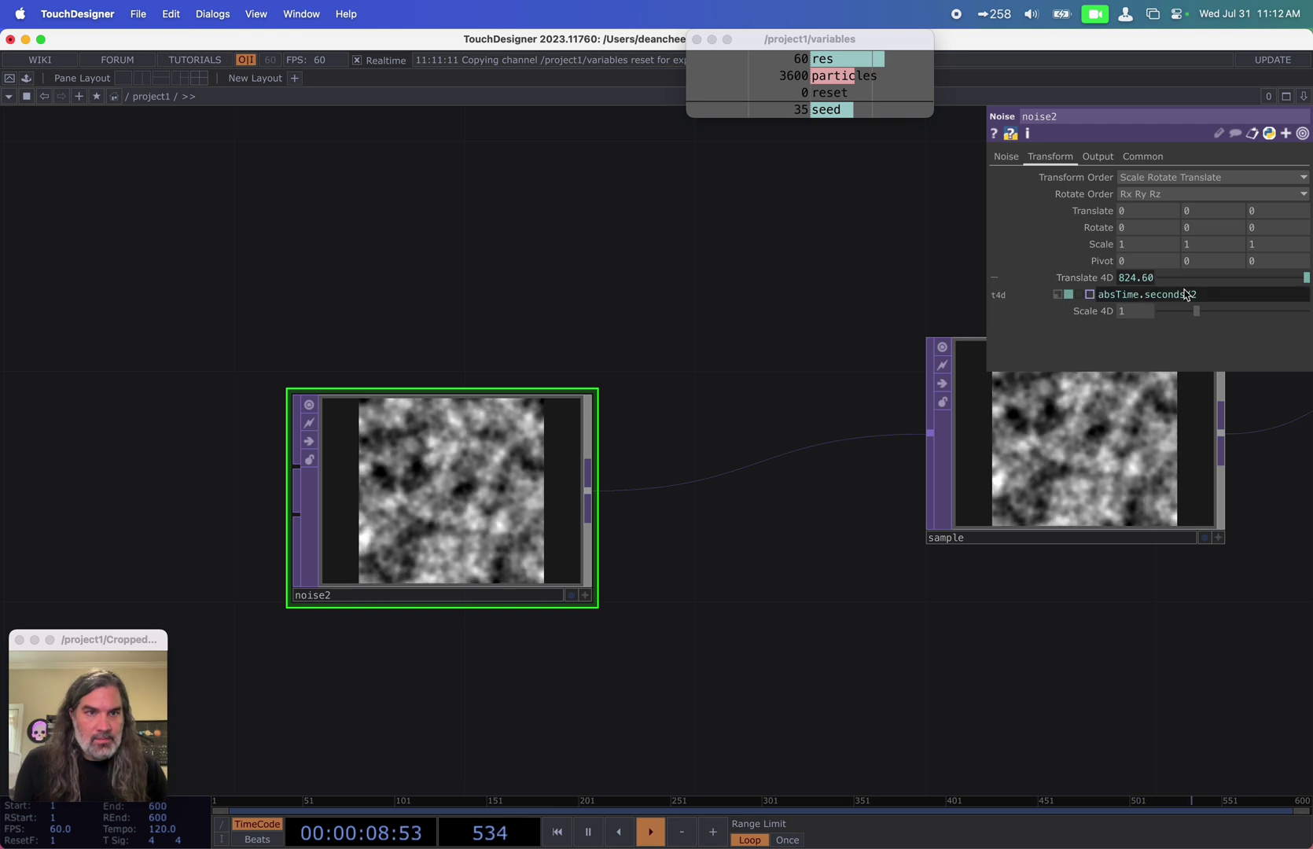
key("BackSpace")
type("6")
key("Return")
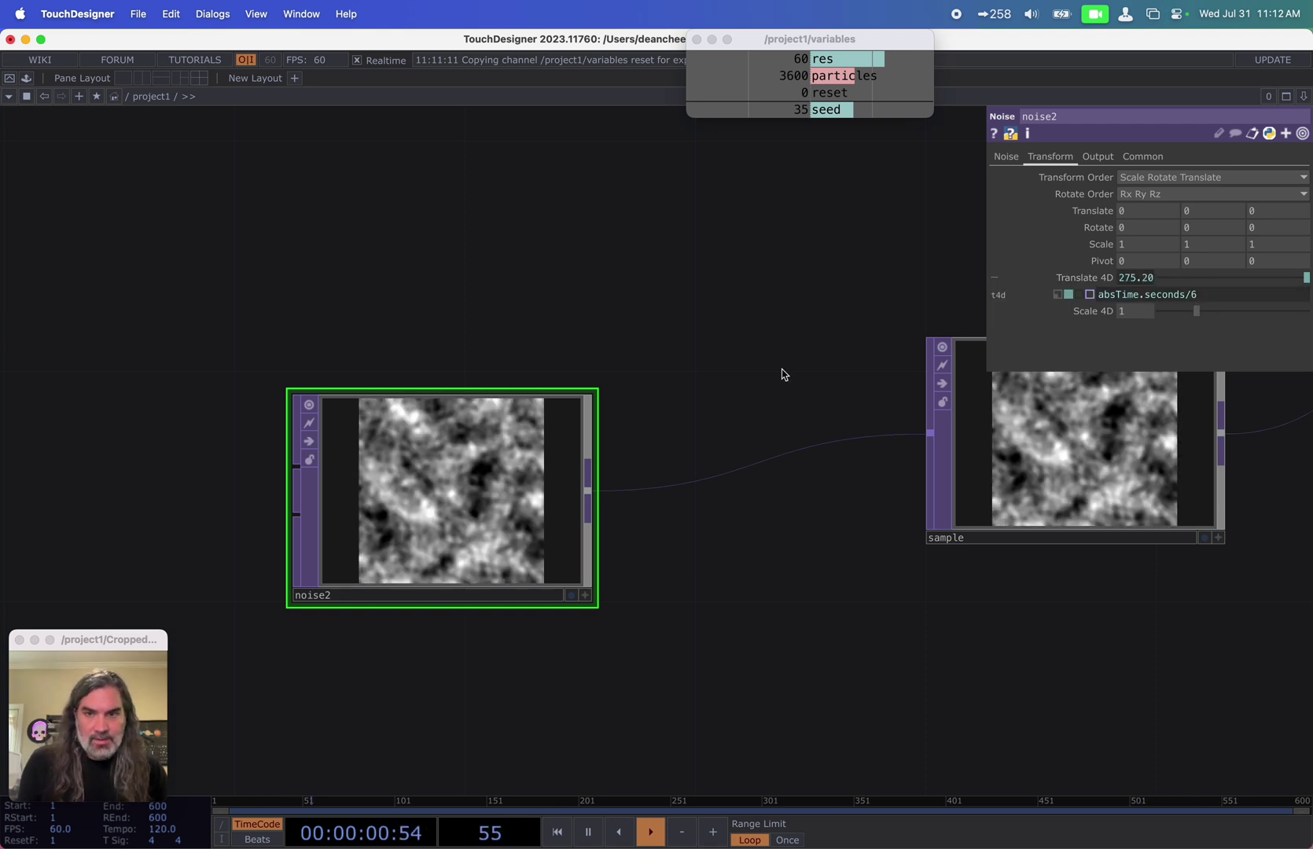
Step: Set noise2's Period to 1.27, Harmonics to 1 and Harmonic Gain to 1.1
left_click(1007, 156)
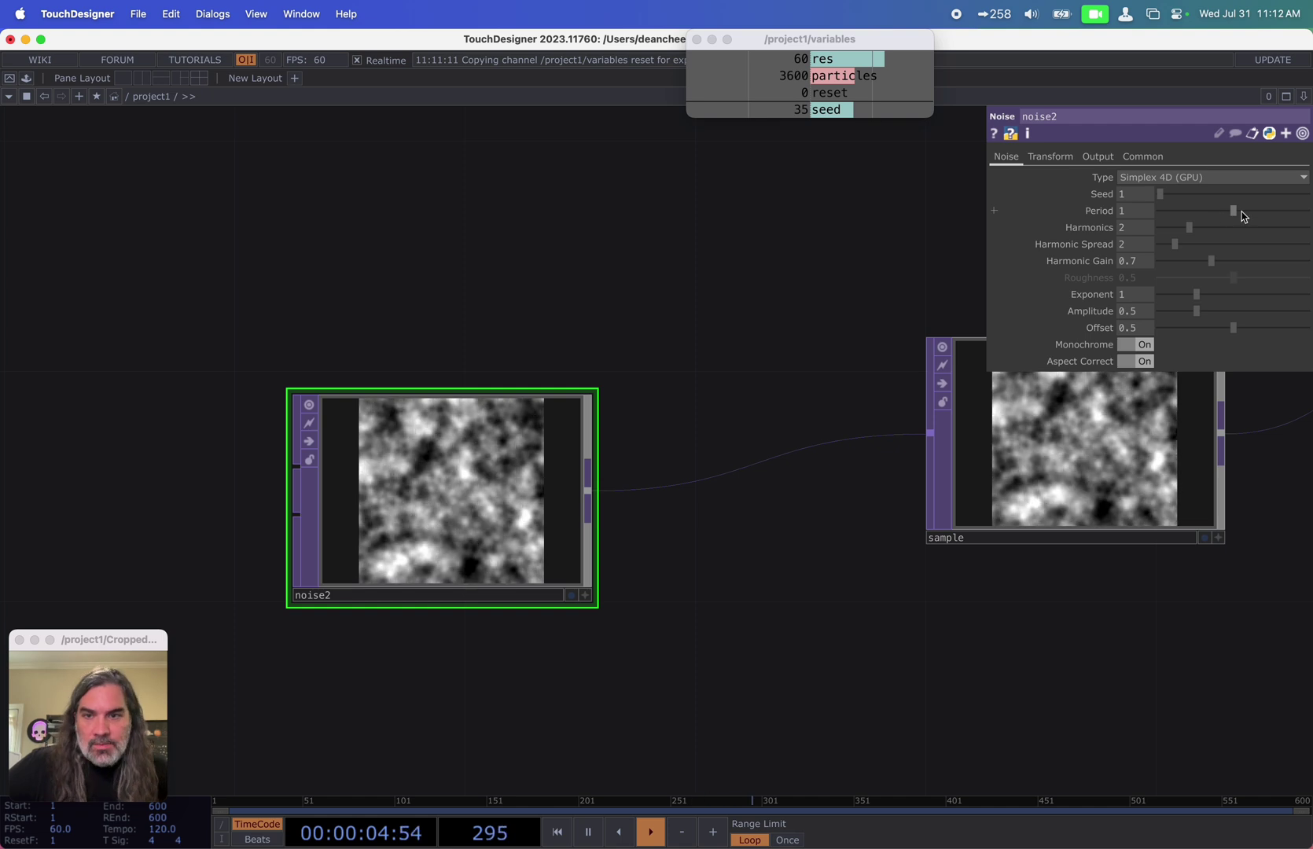
left_click_drag(1235, 211, 1177, 235)
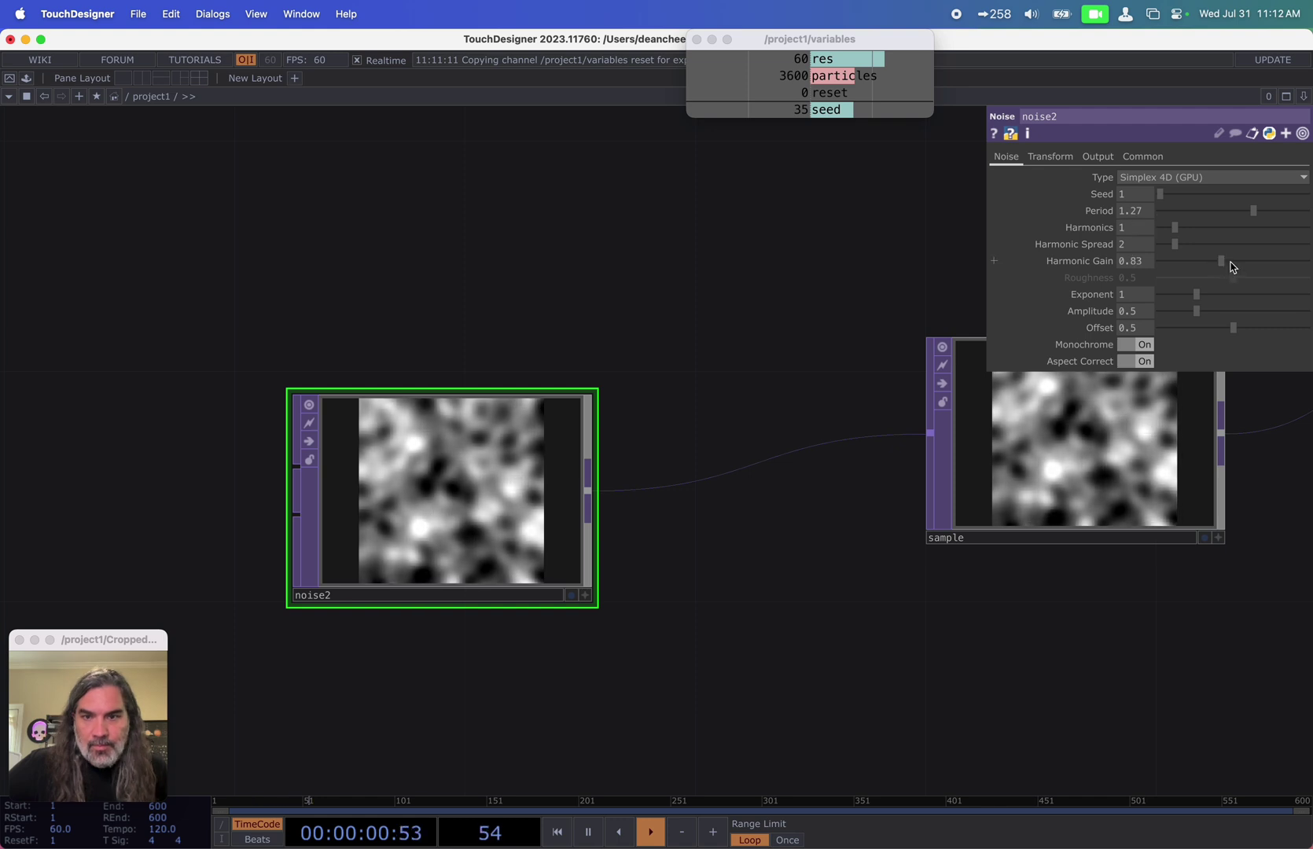
left_click_drag(1229, 264, 1245, 263)
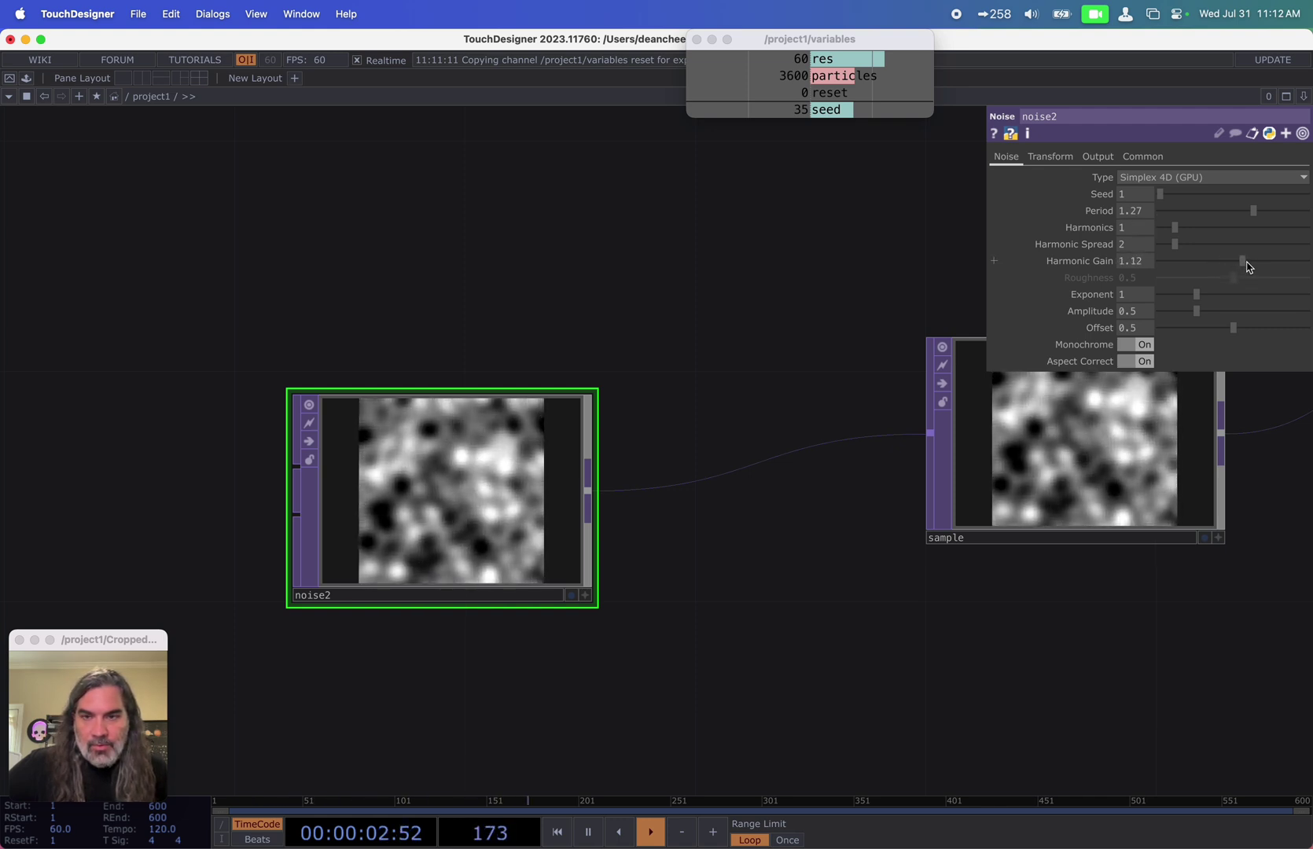
Step: Move noise2 up so it lines up horizontally with sample
left_click_drag(957, 634, 851, 629)
scroll(853, 629, "down", 2)
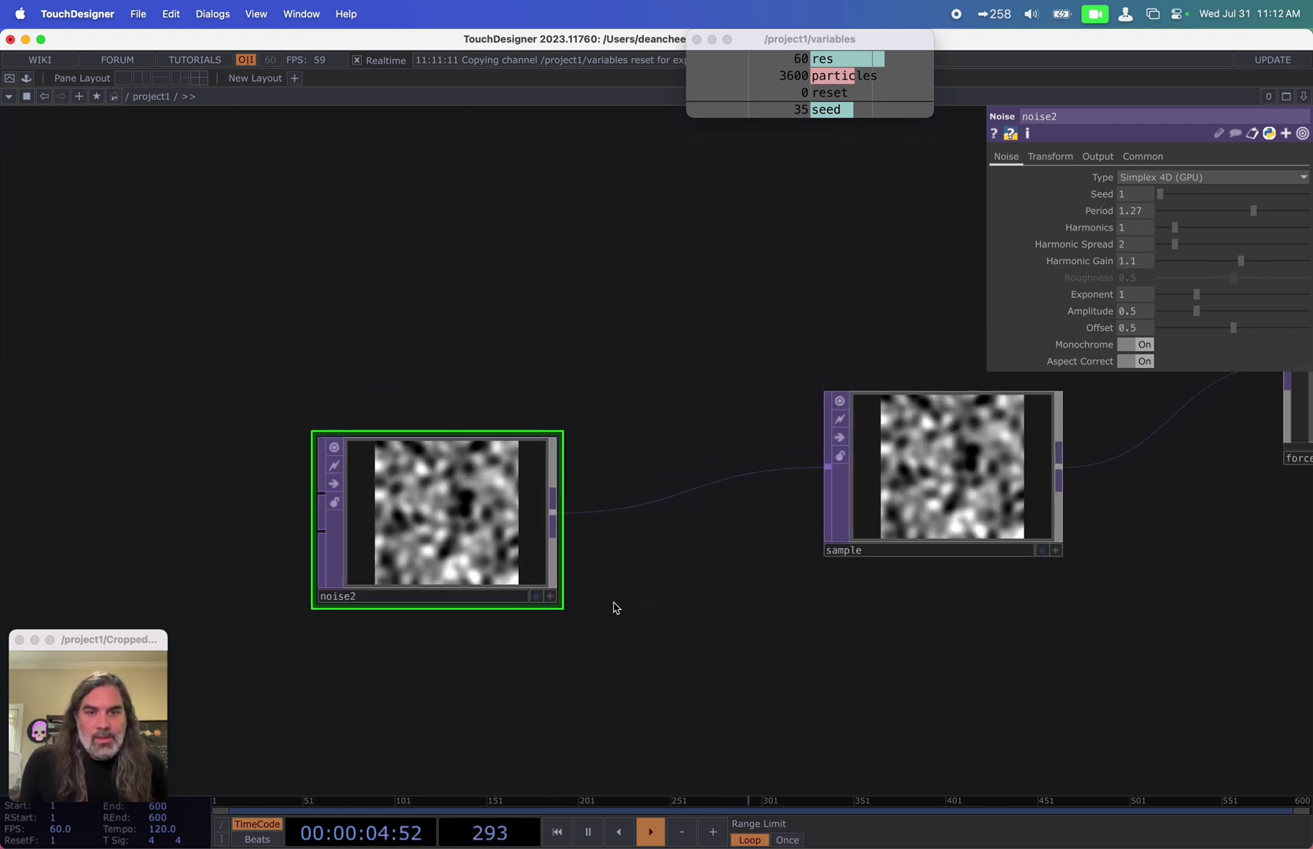
left_click_drag(497, 554, 497, 507)
left_click_drag(679, 589, 534, 607)
scroll(532, 606, "down", 2)
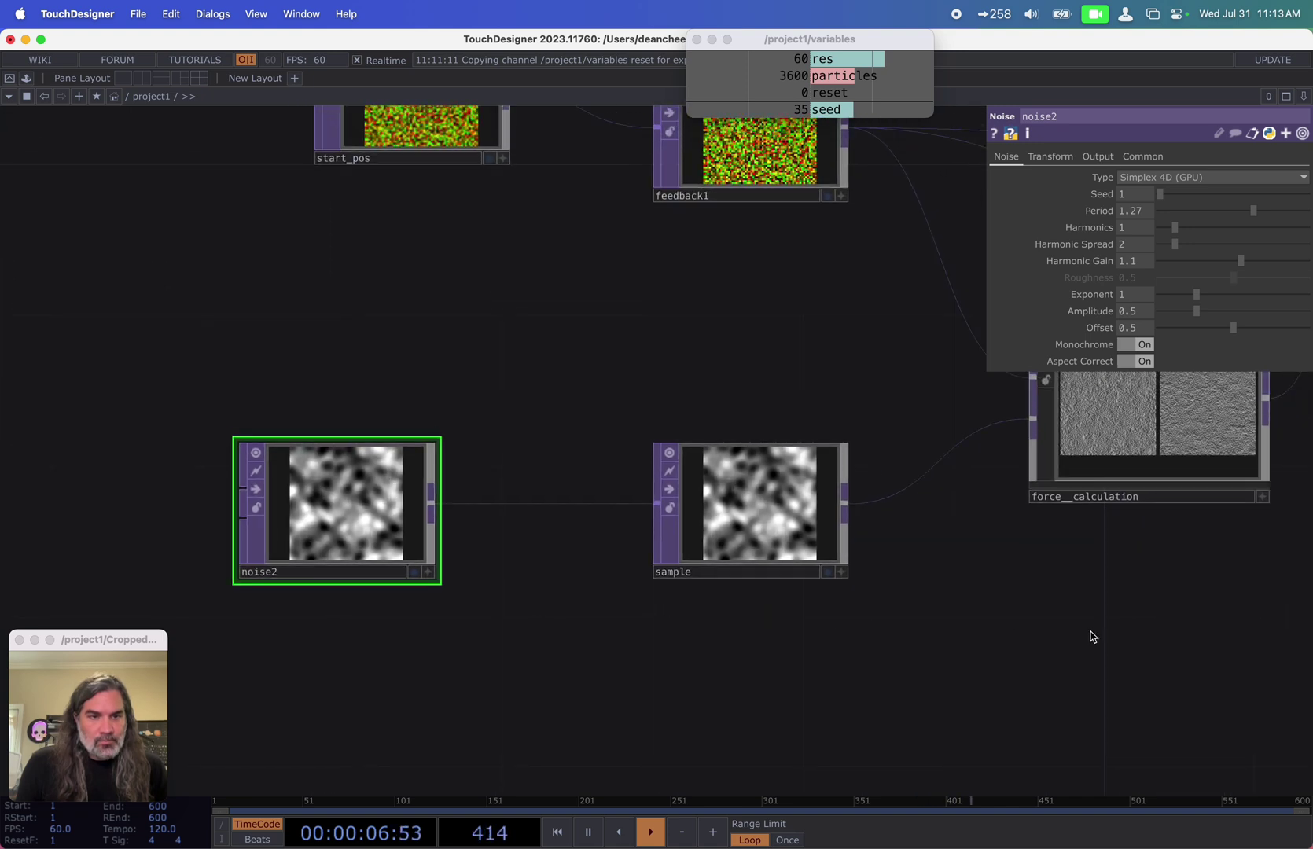
Step: Enter the force__calculation component and align in2 beneath in1, leaving a wider gap between them
left_click_drag(1091, 633, 624, 677)
double_click(706, 468)
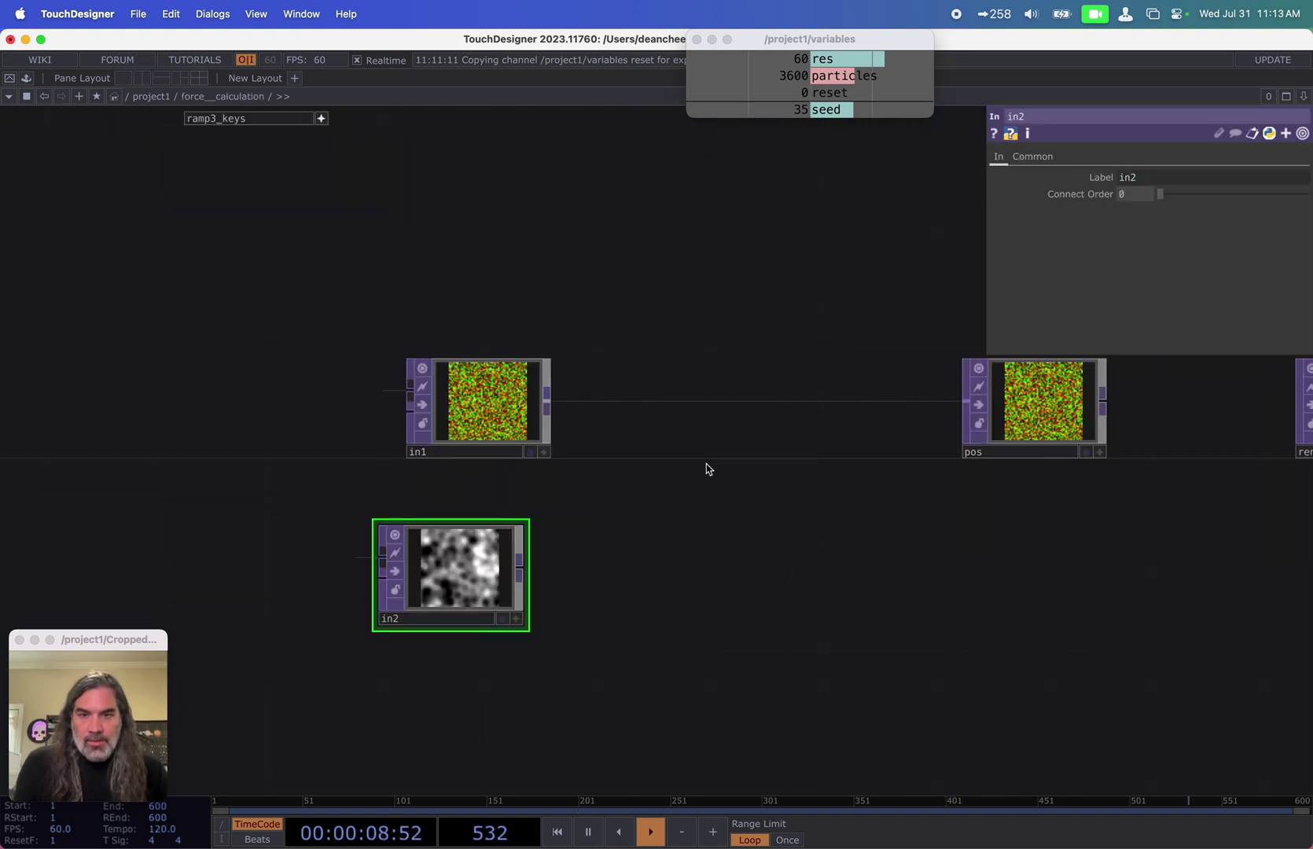
left_click_drag(480, 589, 508, 617)
left_click_drag(701, 590, 671, 499)
scroll(672, 499, "down", 2)
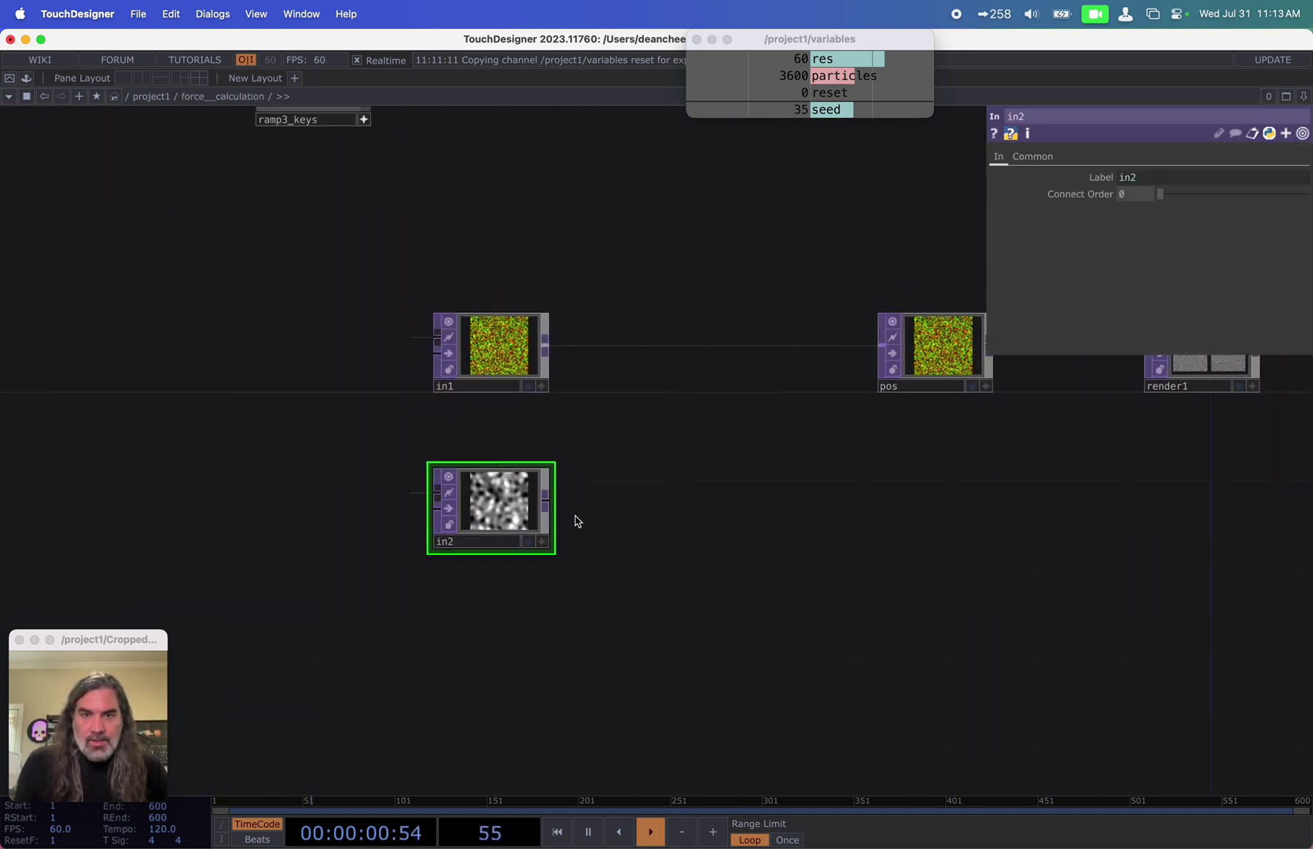
left_click_drag(507, 508, 507, 574)
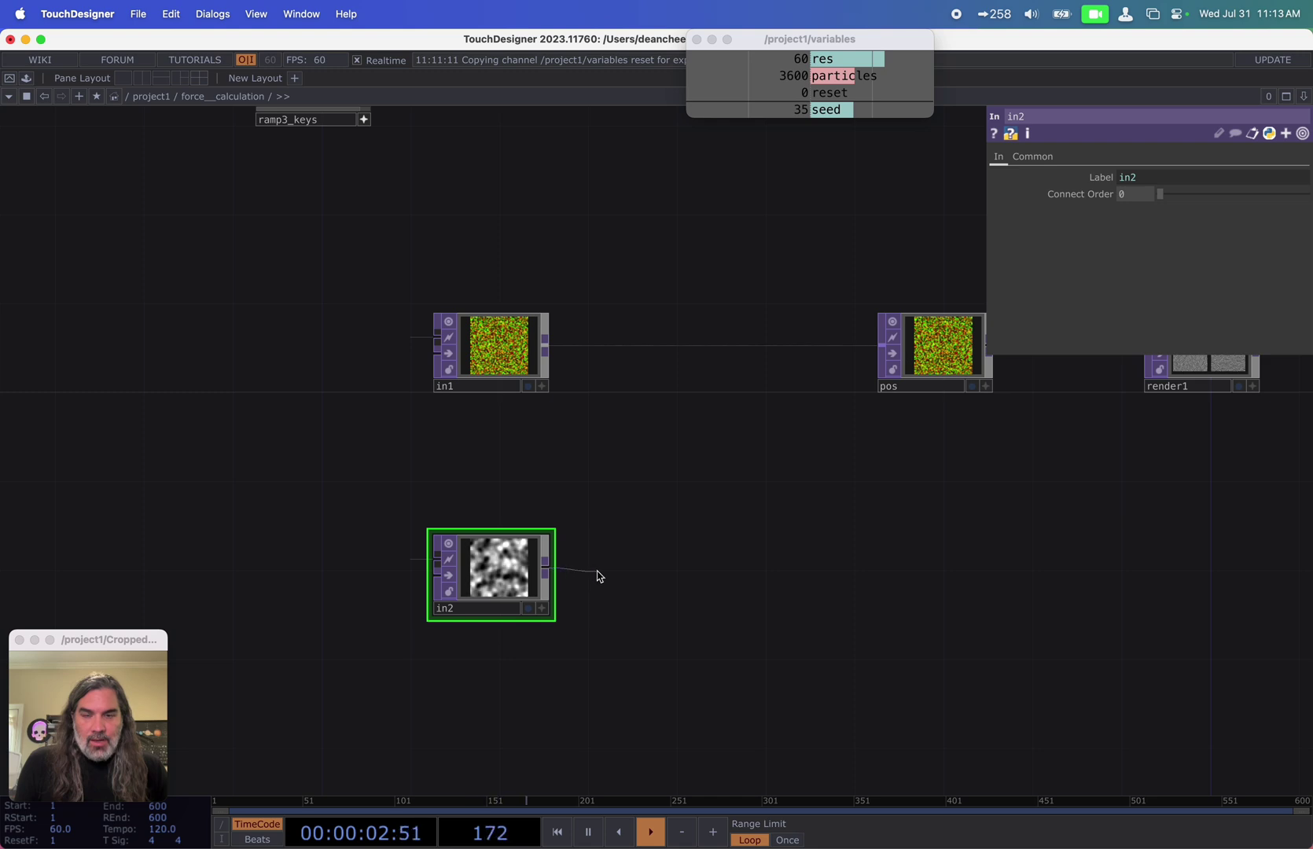
Step: Append a Remap TOP to in2, placing it between in2 and pos
scroll(641, 566, "right", 5)
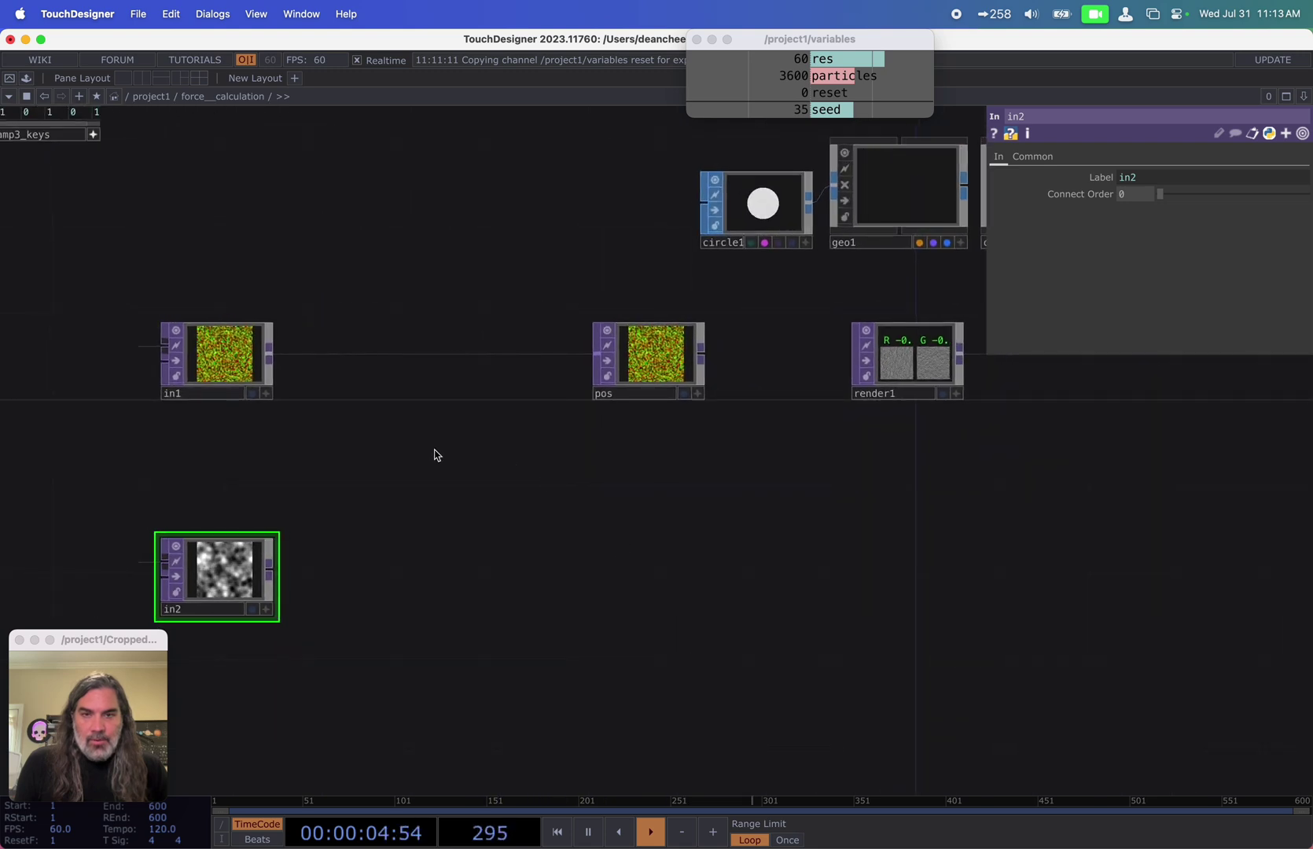
scroll(582, 417, "left", 3)
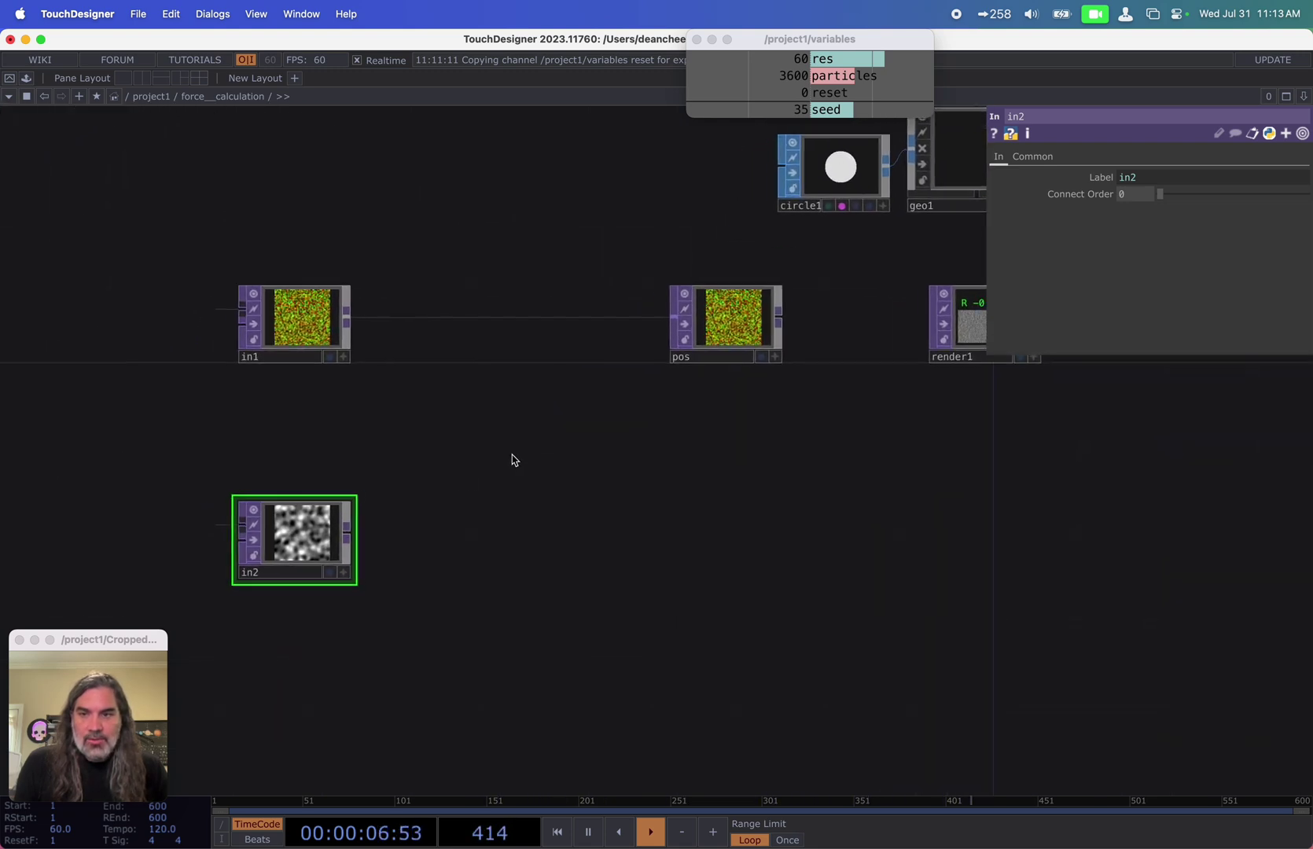
scroll(441, 487, "up", 3)
right_click(314, 551)
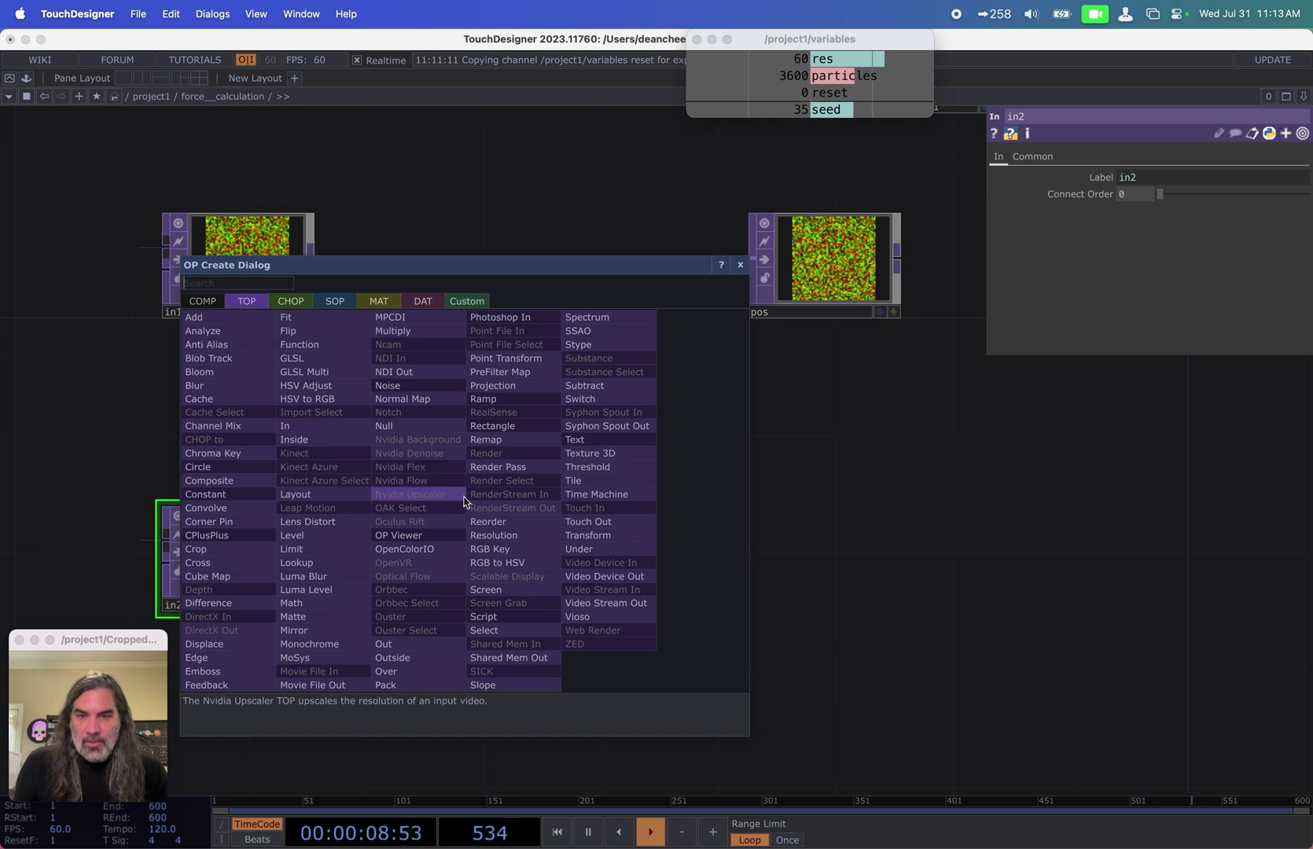
left_click(503, 443)
left_click(513, 490)
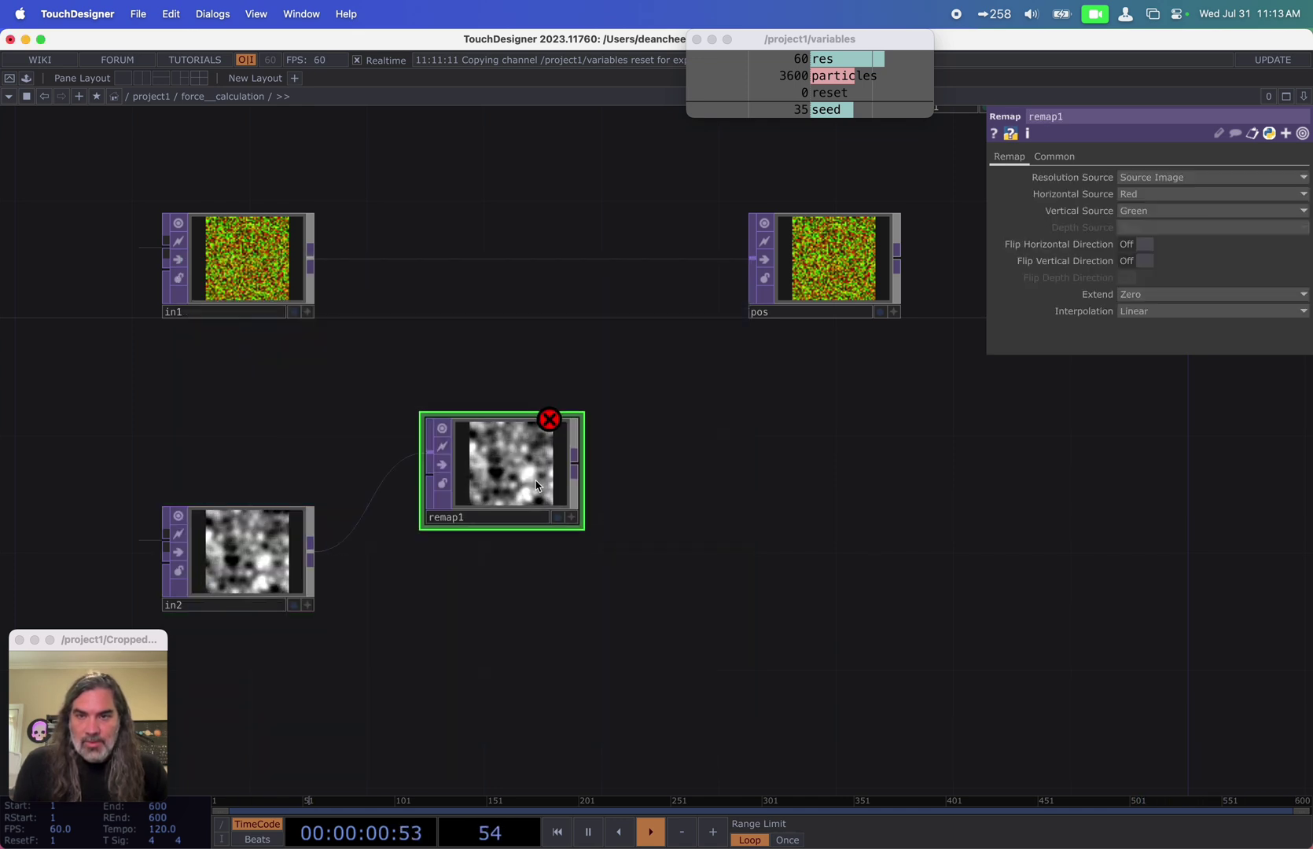
Step: Wire in1 into remap1's second input, append a Null TOP after remap1 and name it scale
left_click_drag(313, 267, 428, 475)
left_click_drag(574, 475, 790, 507)
left_click(708, 437)
left_click(818, 543)
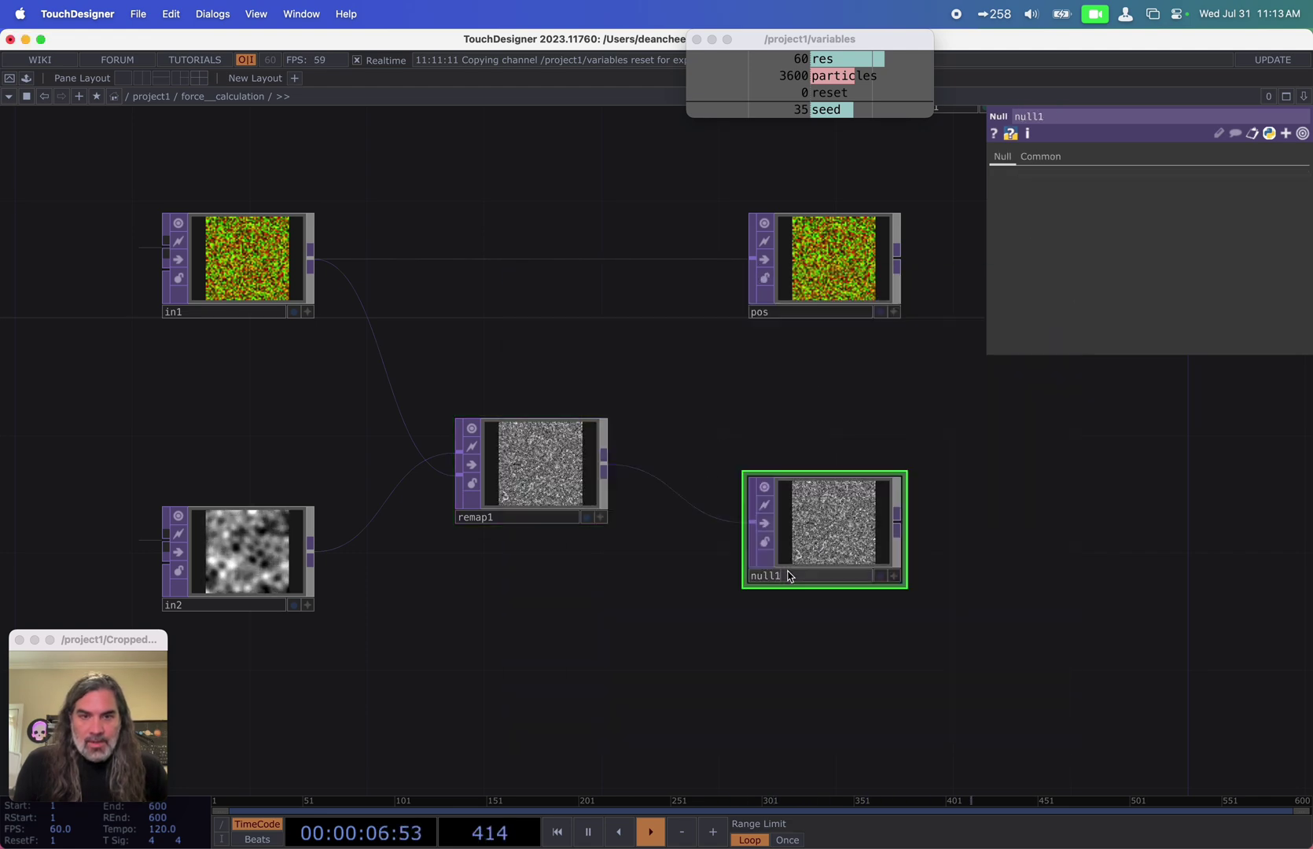
Step: Set remap1's Resolution Source to UV Image
left_click(532, 464)
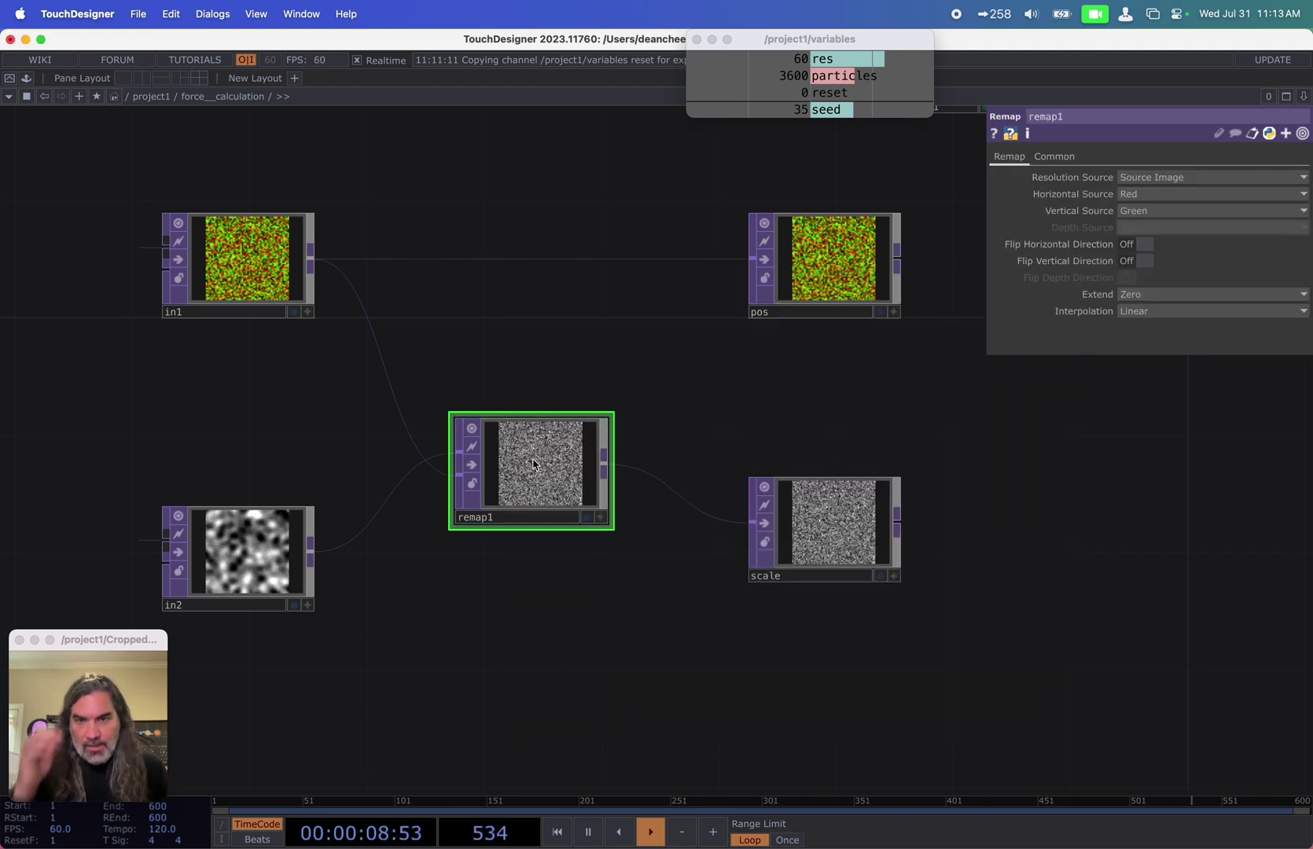
scroll(540, 452, "up", 5)
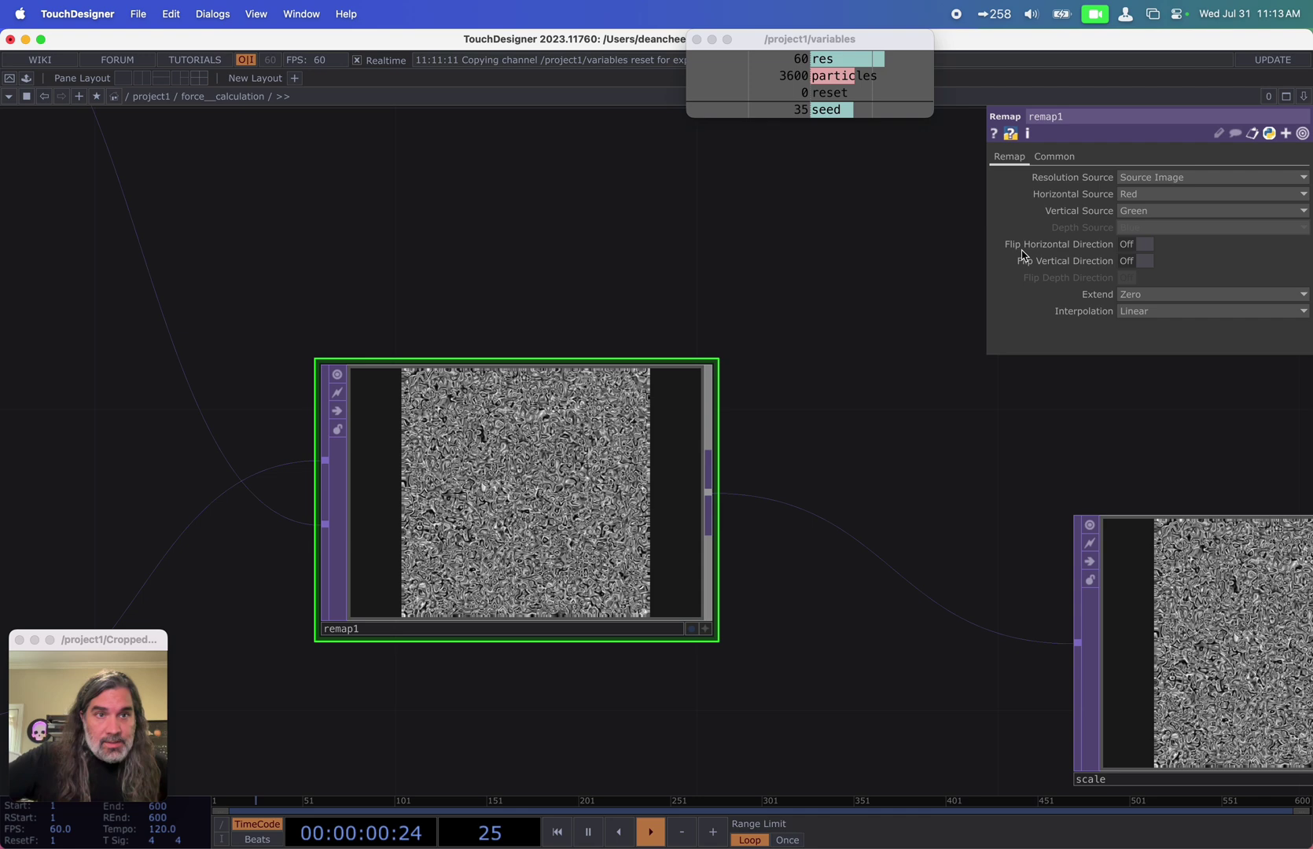
left_click(1152, 177)
left_click(1150, 209)
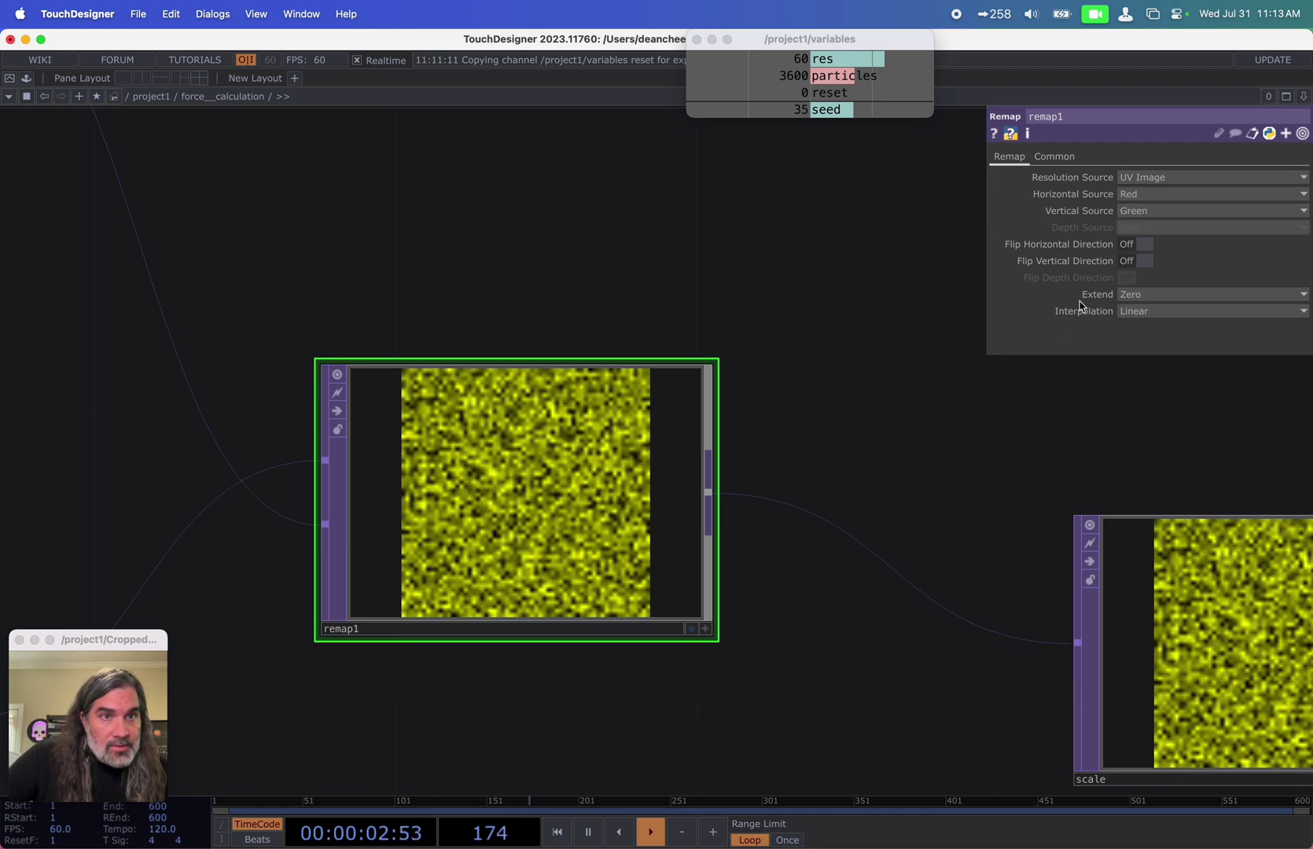
scroll(886, 405, "down", 5)
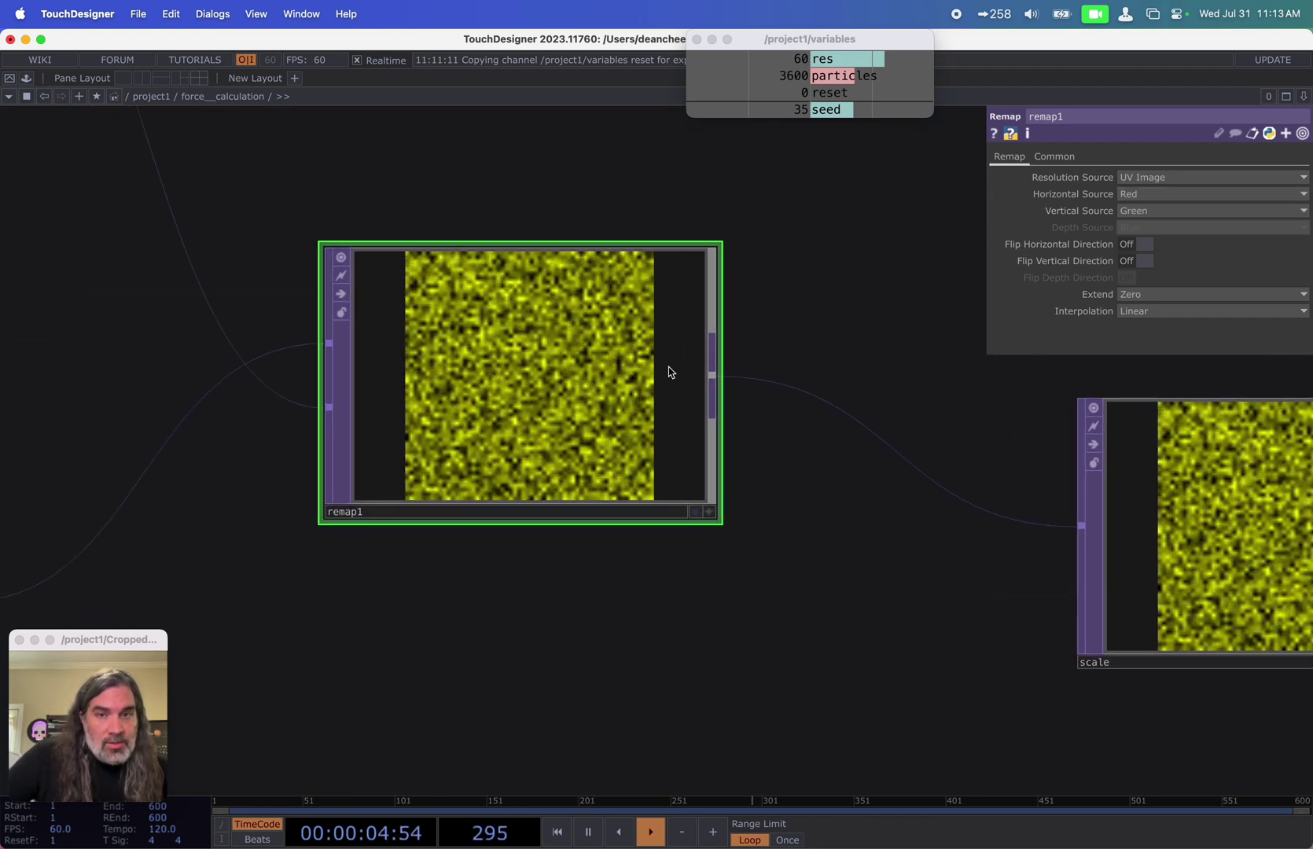
Step: Set remap1's Pixel Format to 32-bit float (Mono)
left_click(1054, 156)
left_click(1182, 346)
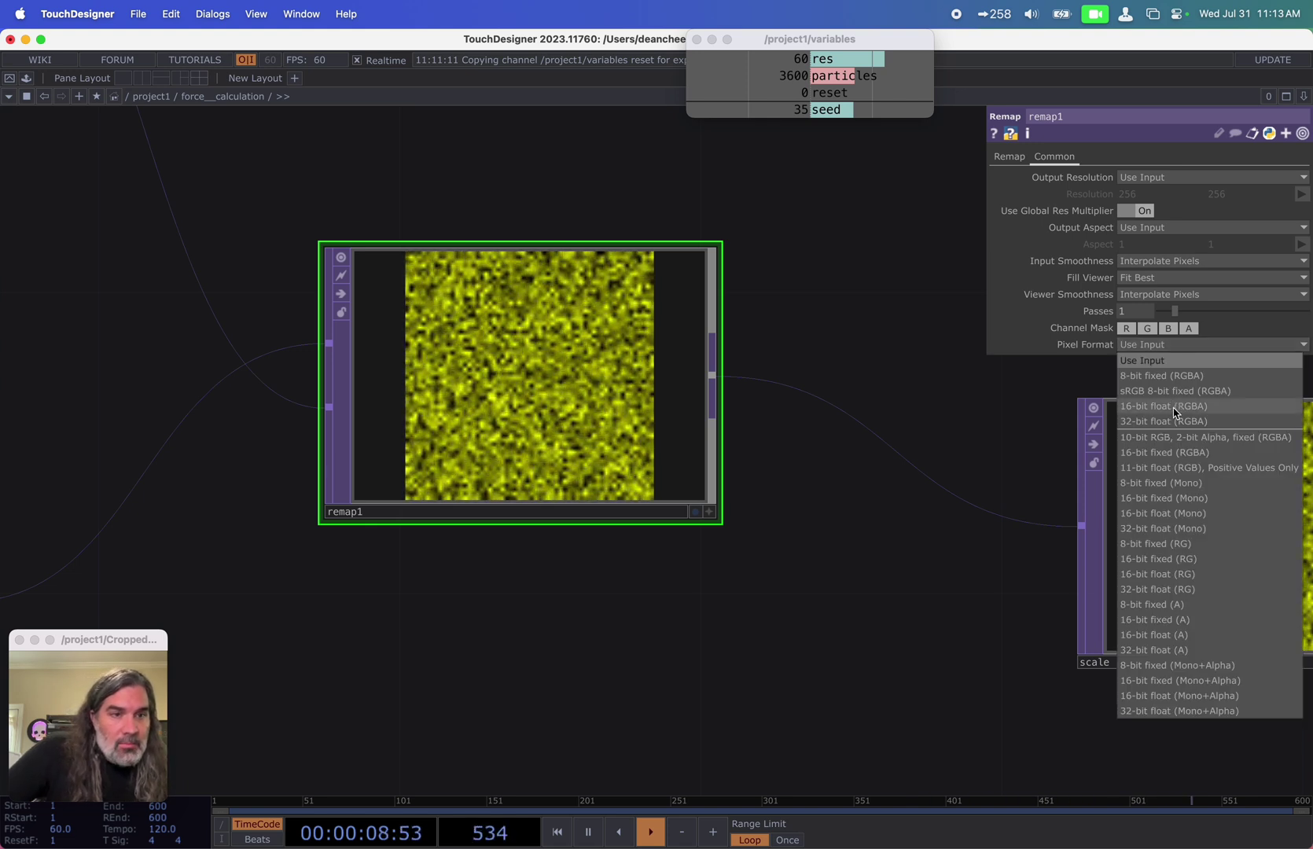
left_click(1163, 528)
scroll(777, 574, "right", 5)
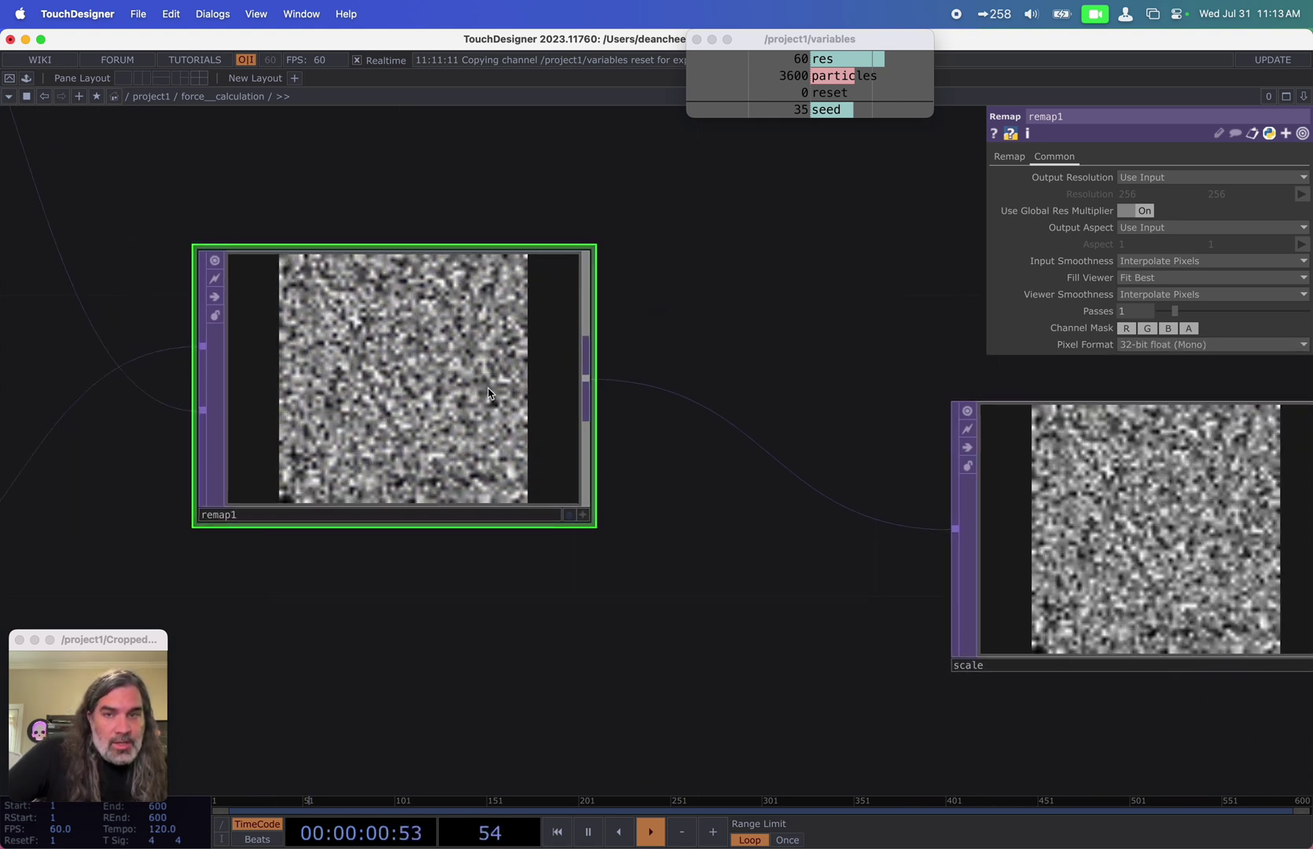
Step: Set both Input Smoothness and Viewer Smoothness of remap1 to Nearest Pixel
left_click(1164, 261)
left_click(1149, 277)
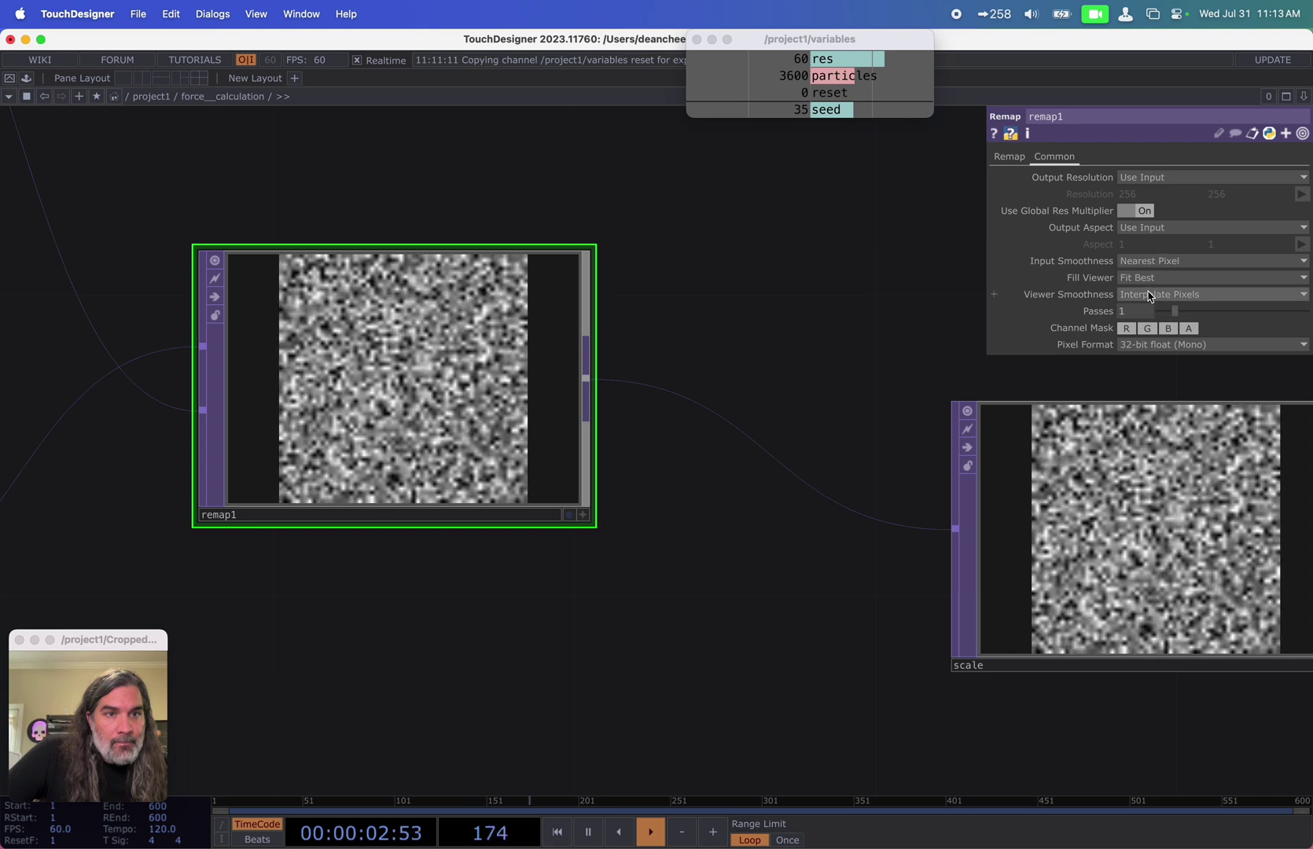
left_click(1150, 296)
left_click(1150, 308)
middle_click_drag(736, 425, 585, 471)
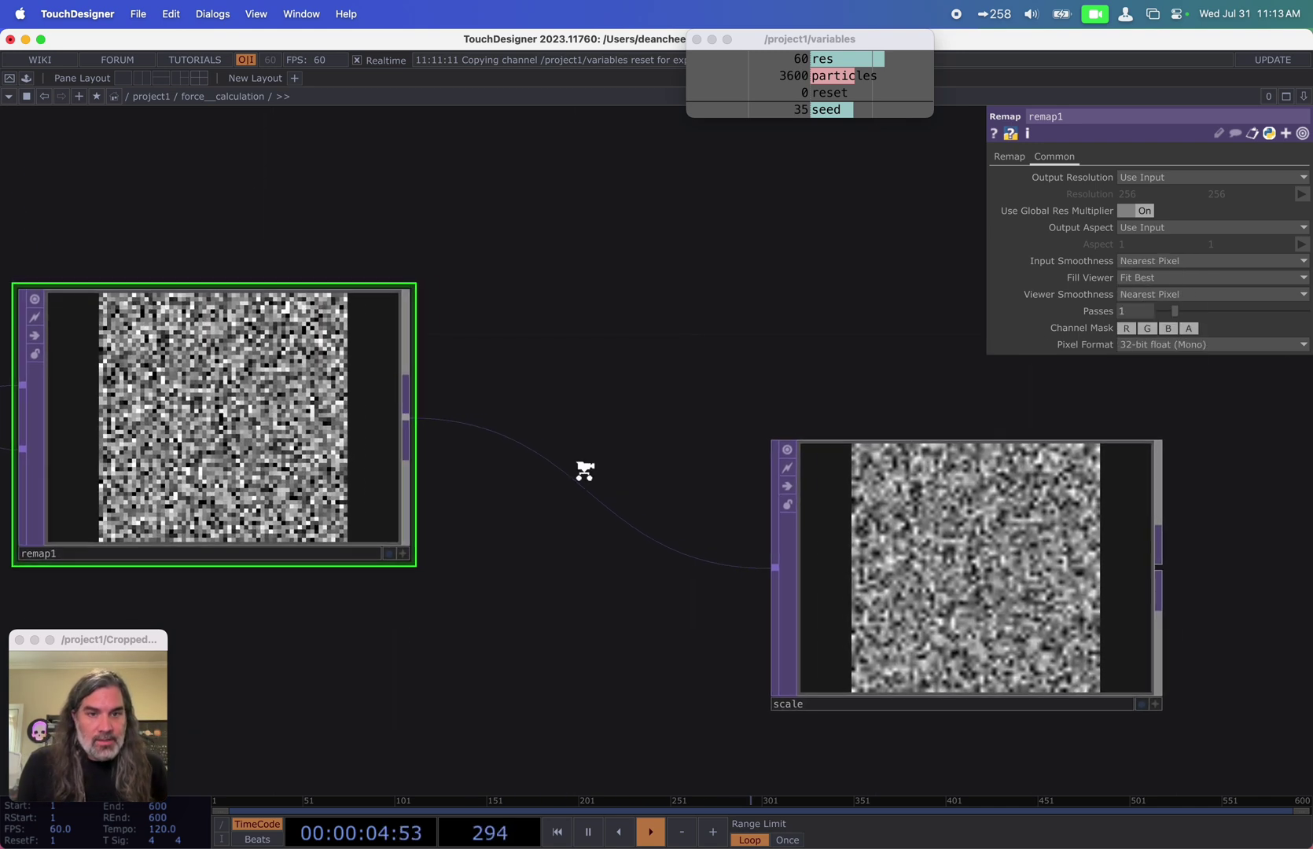
Step: Set the Viewer Smoothness of the scale null to Nearest Pixel
left_click(967, 575)
left_click(1041, 156)
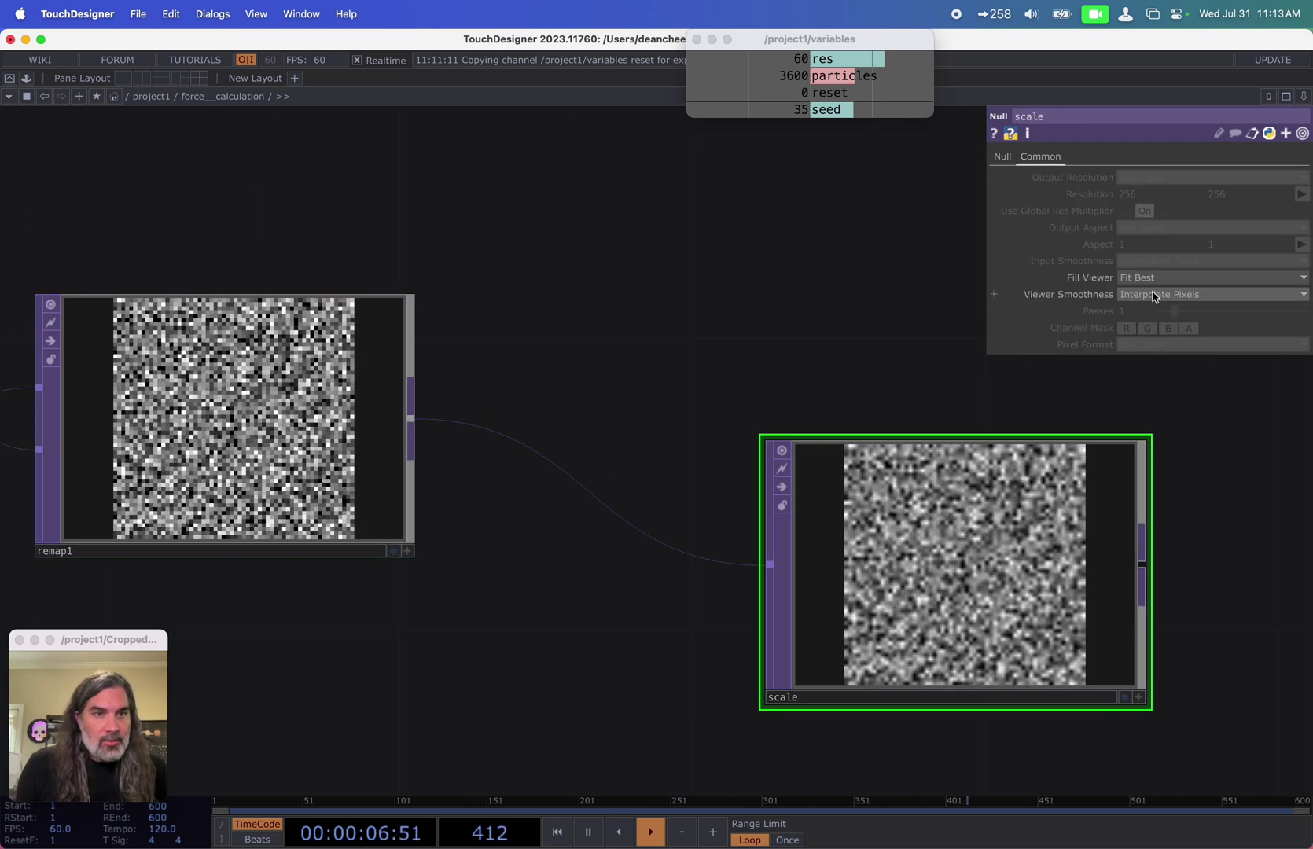
left_click(1154, 297)
left_click(1150, 309)
middle_click_drag(765, 305, 519, 313)
scroll(532, 318, "down", 5)
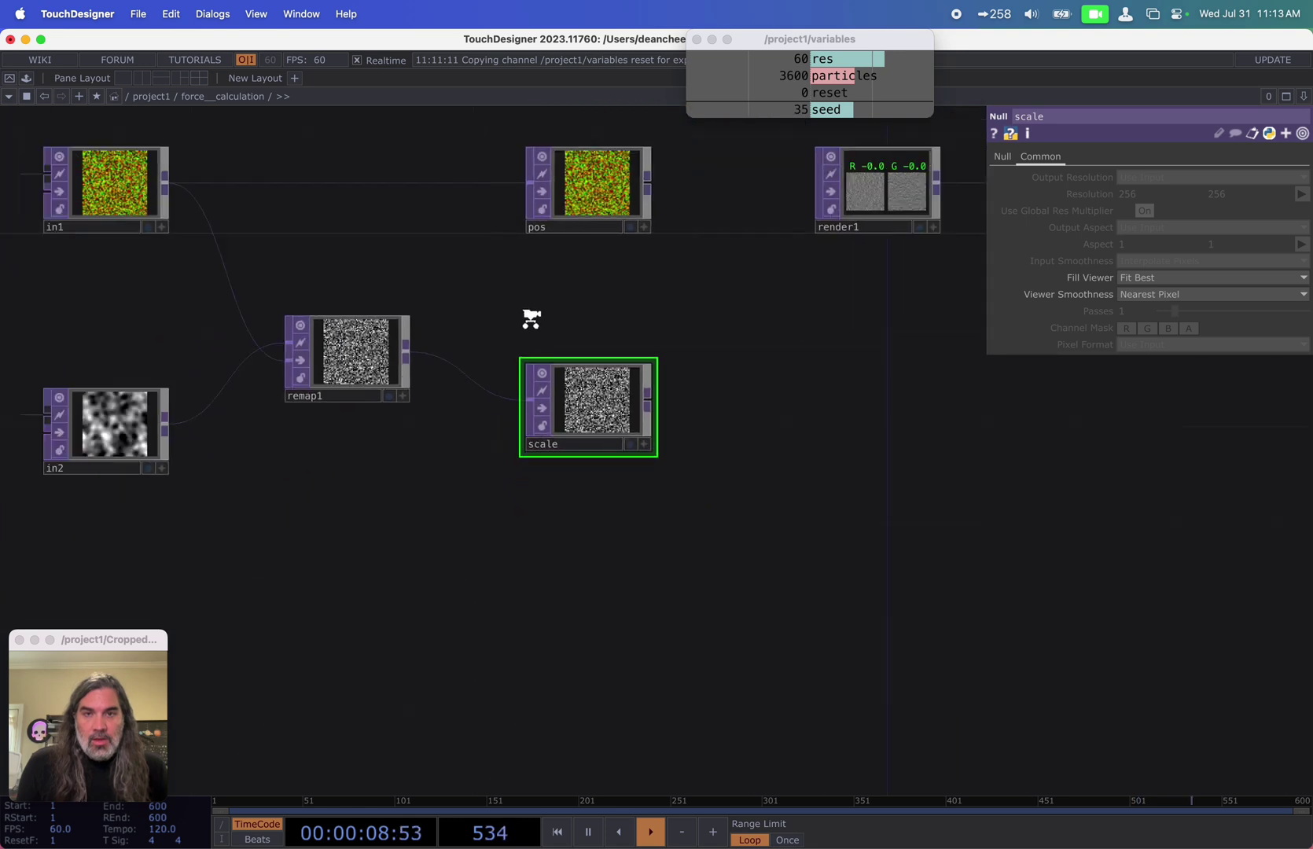
Step: Move scale and remap1 further apart to make room for another operator on the wire between them
scroll(584, 302, "down", 1)
scroll(613, 329, "up", 2)
scroll(589, 455, "down", 5)
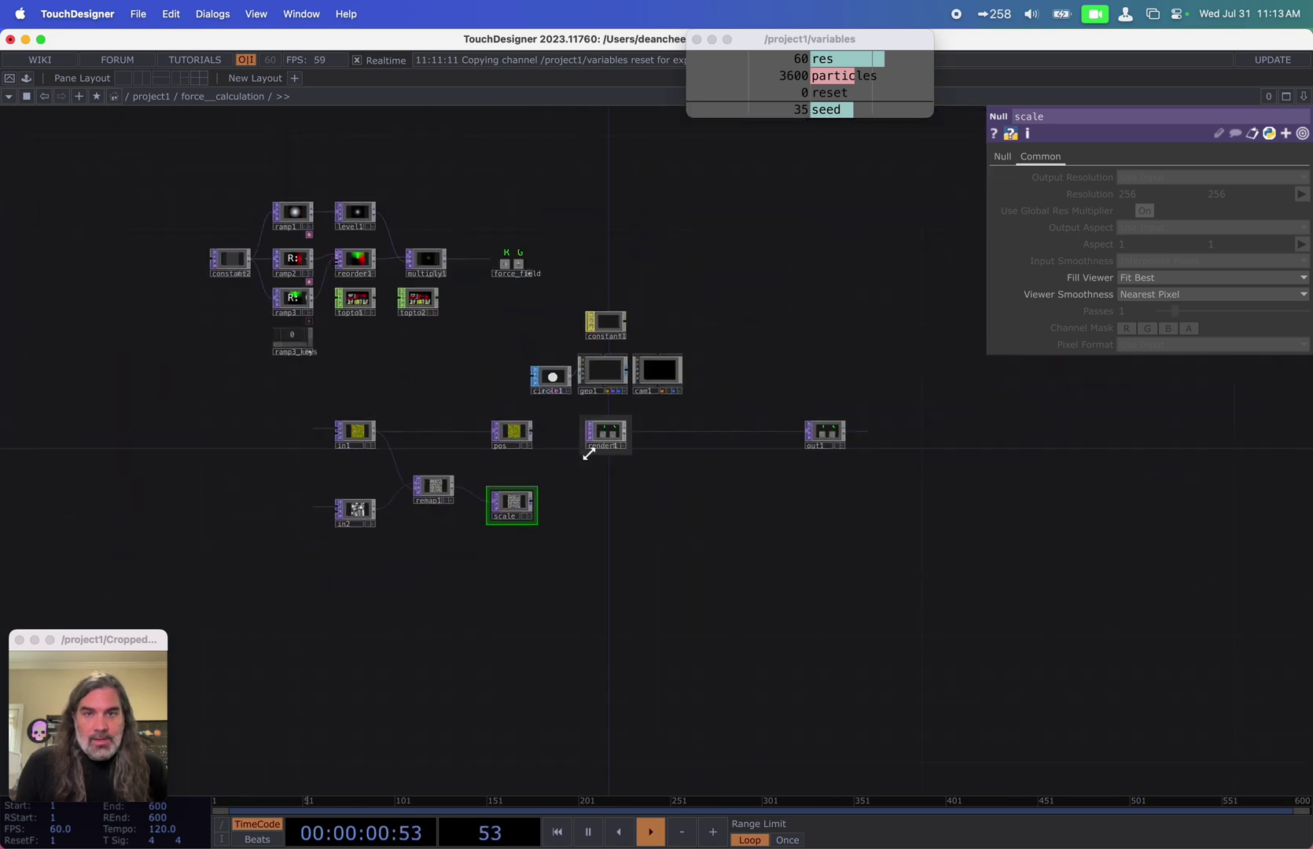
scroll(589, 454, "up", 5)
left_click(635, 269)
left_click_drag(393, 586, 432, 586)
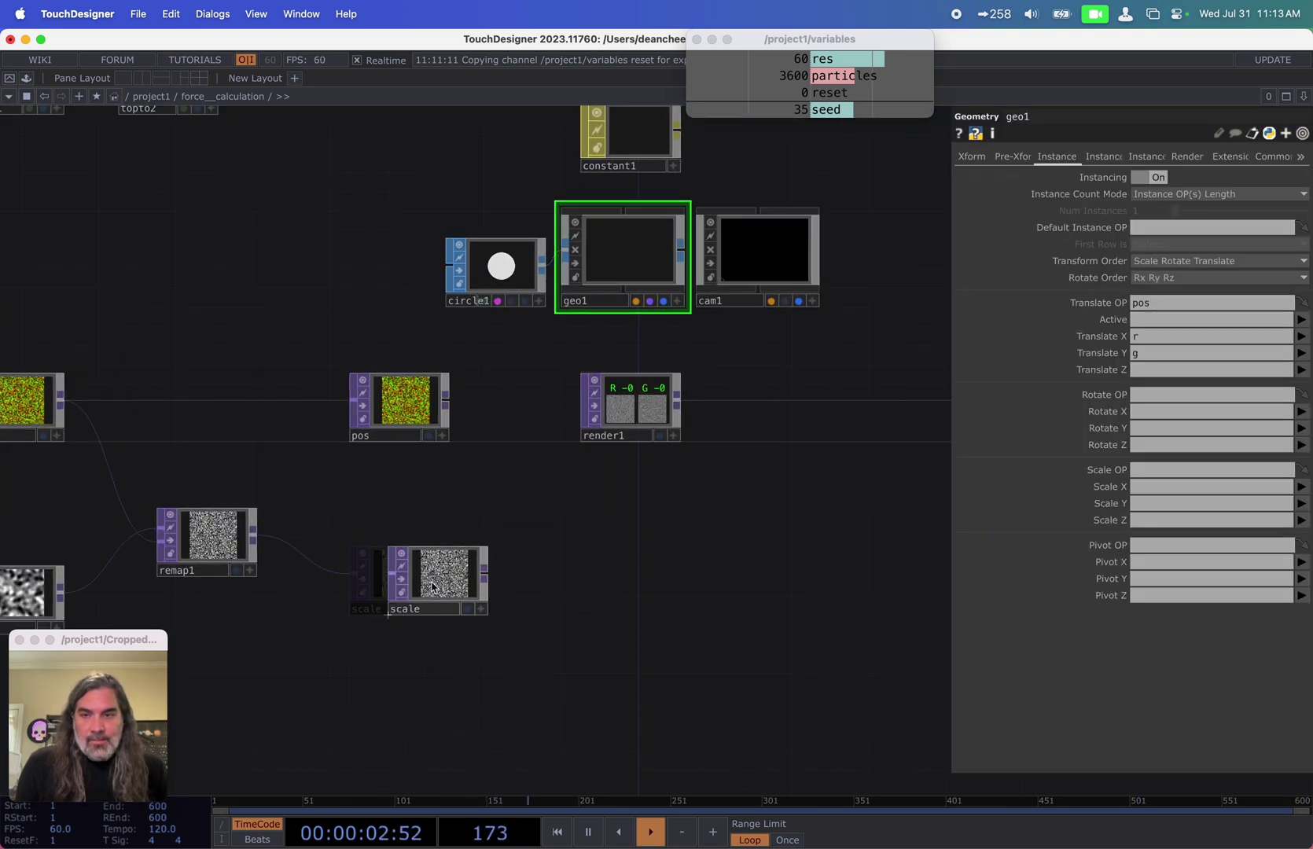
right_click(318, 555)
left_click(303, 501)
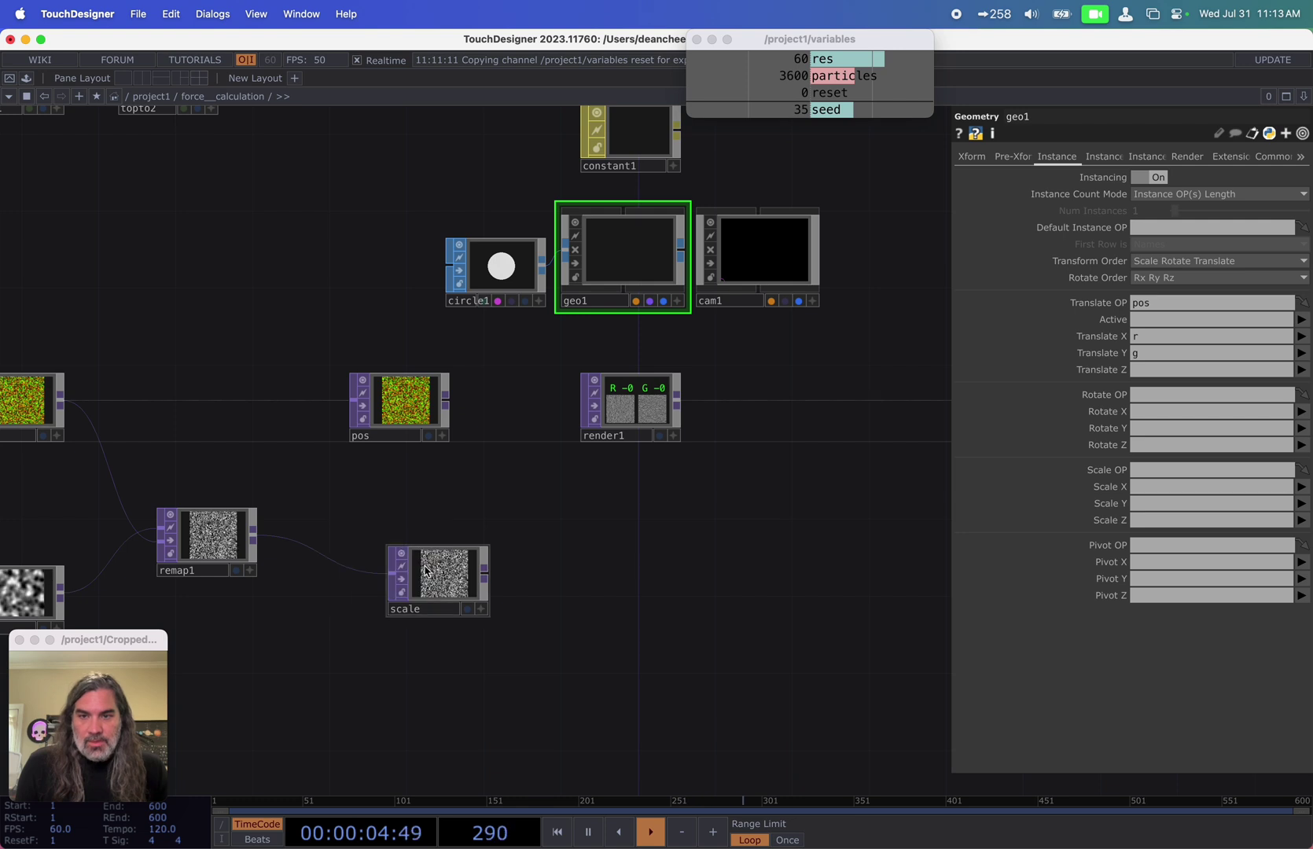
left_click_drag(210, 542, 173, 545)
scroll(246, 575, "up", 3)
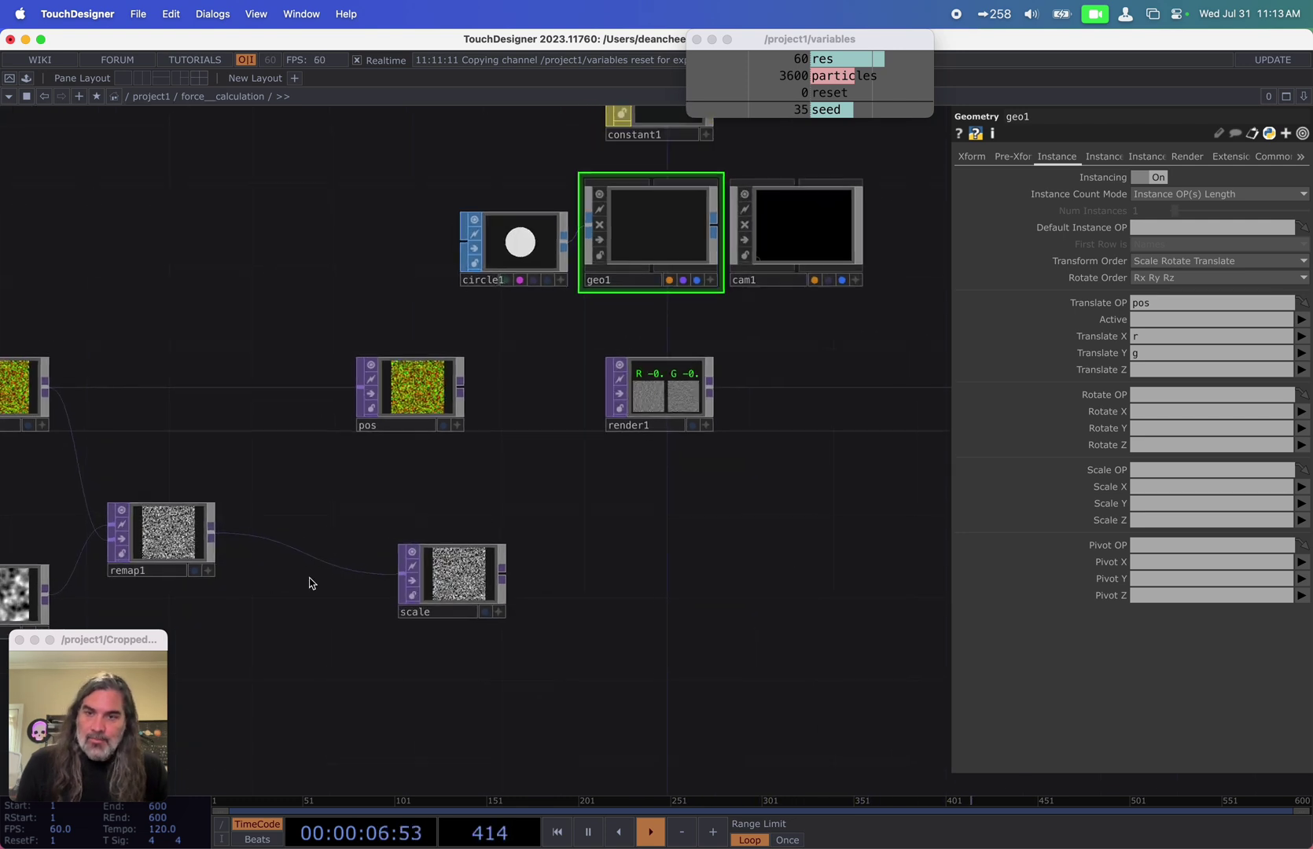
Step: Insert a Math TOP into the connection between remap1 and scale
right_click(315, 555)
left_click(331, 537)
type("mat")
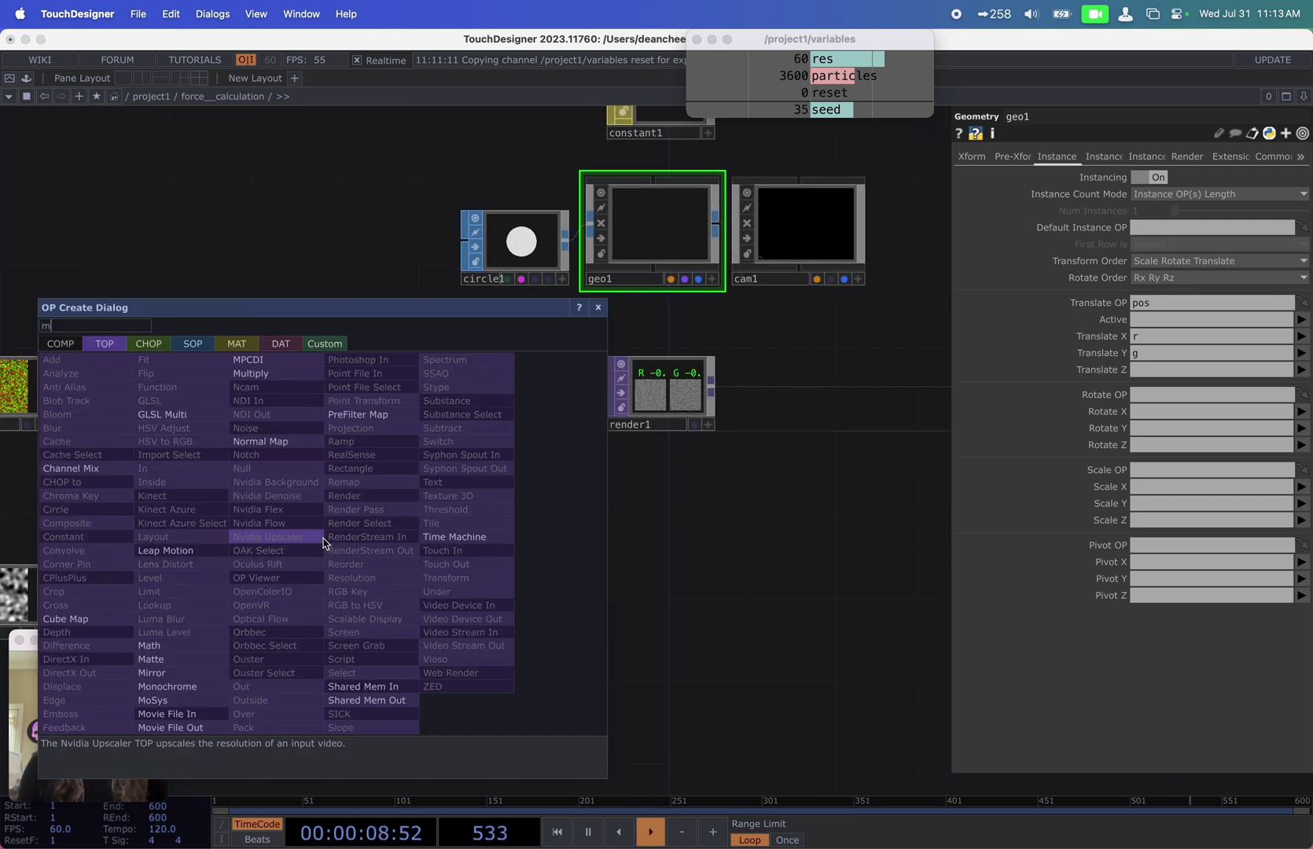
left_click(176, 647)
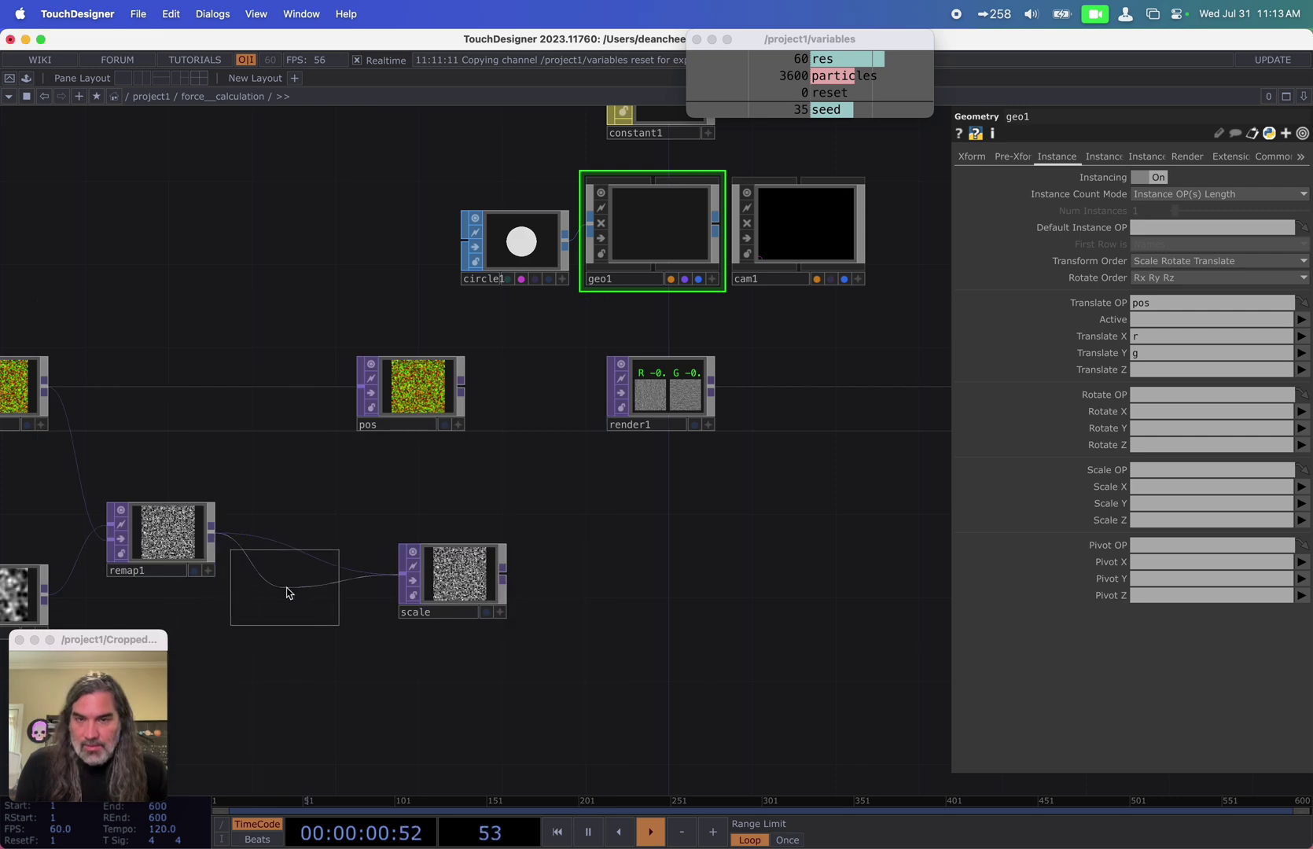
left_click(287, 588)
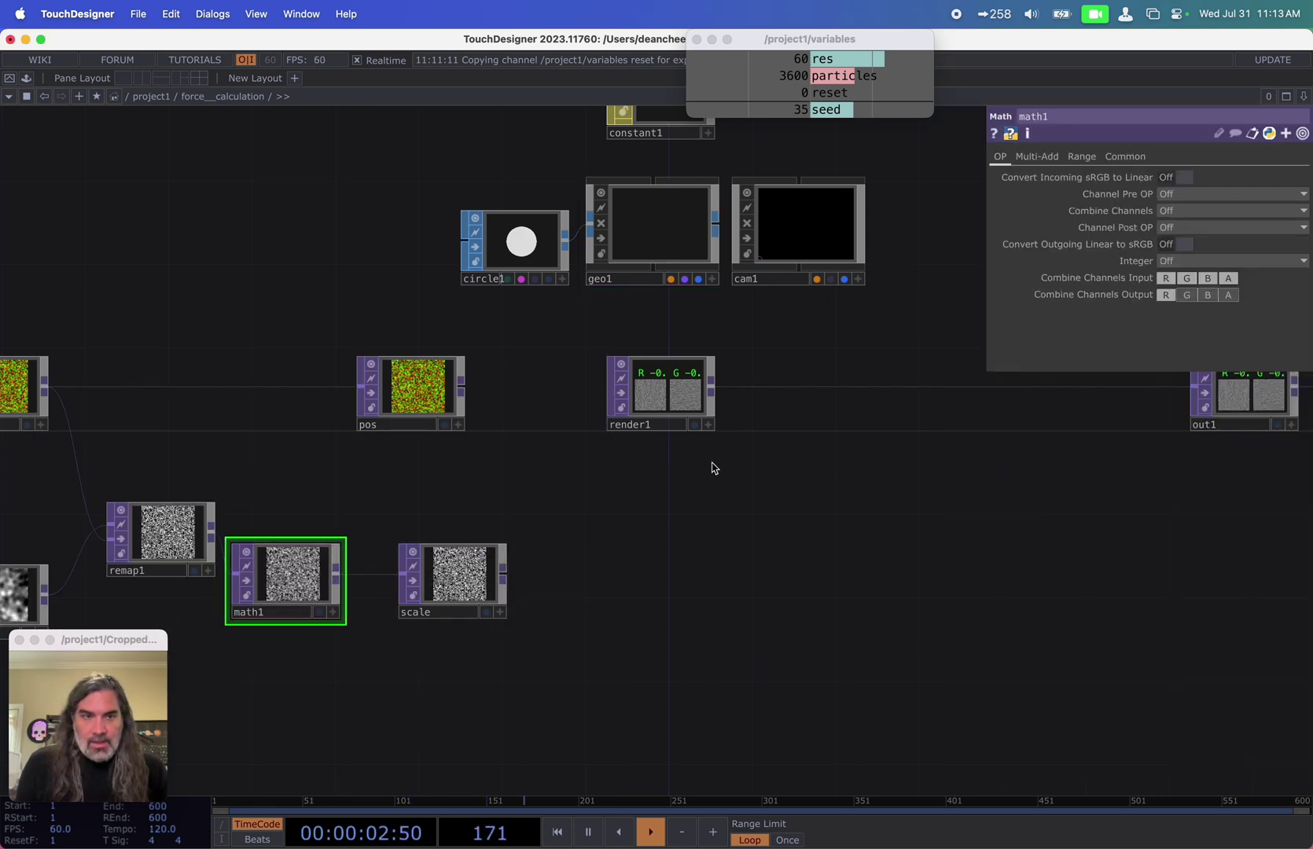
Step: Append a Limit TOP to render1 and place it on a separate branch below the connection to out1
scroll(713, 468, "right", 3)
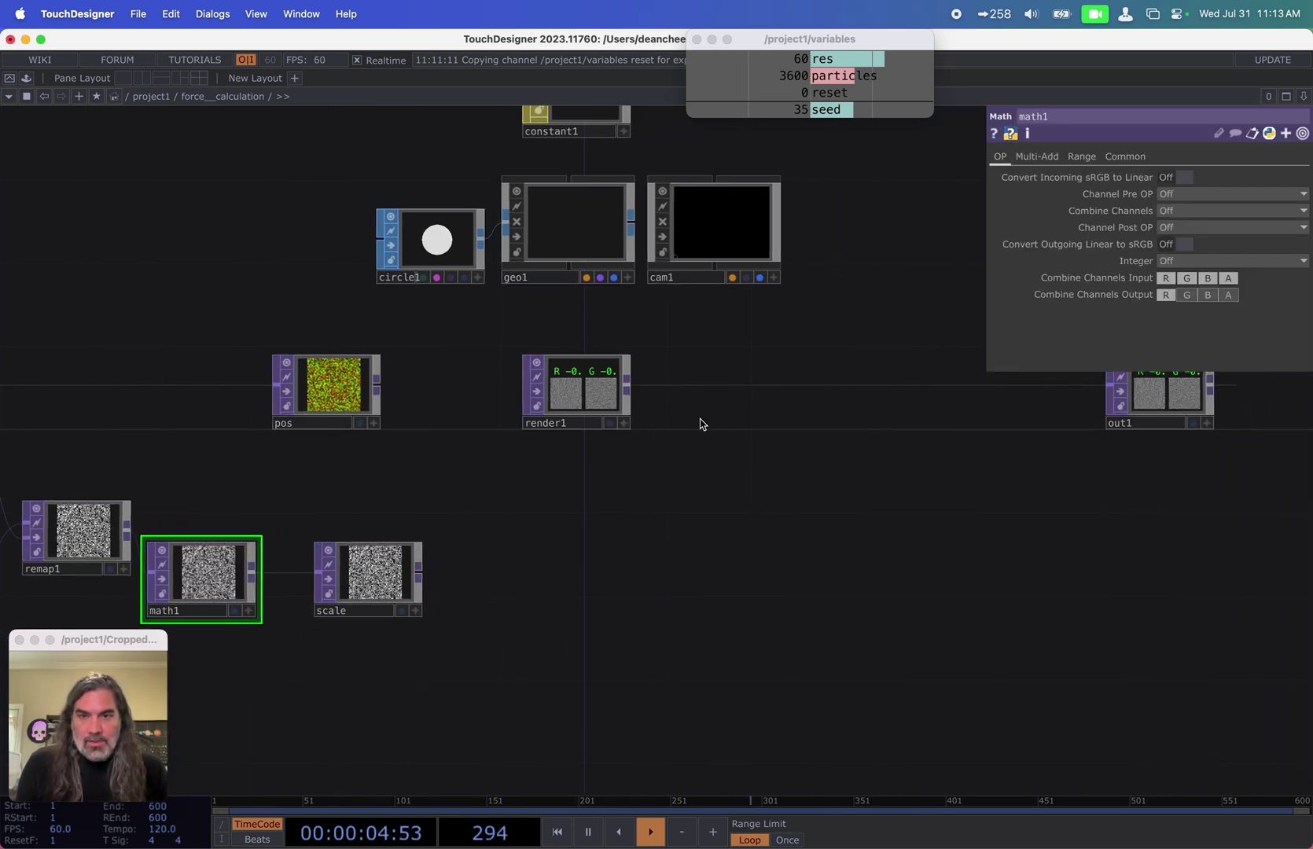
scroll(702, 425, "up", 4)
scroll(546, 350, "down", 5)
scroll(566, 355, "left", 5)
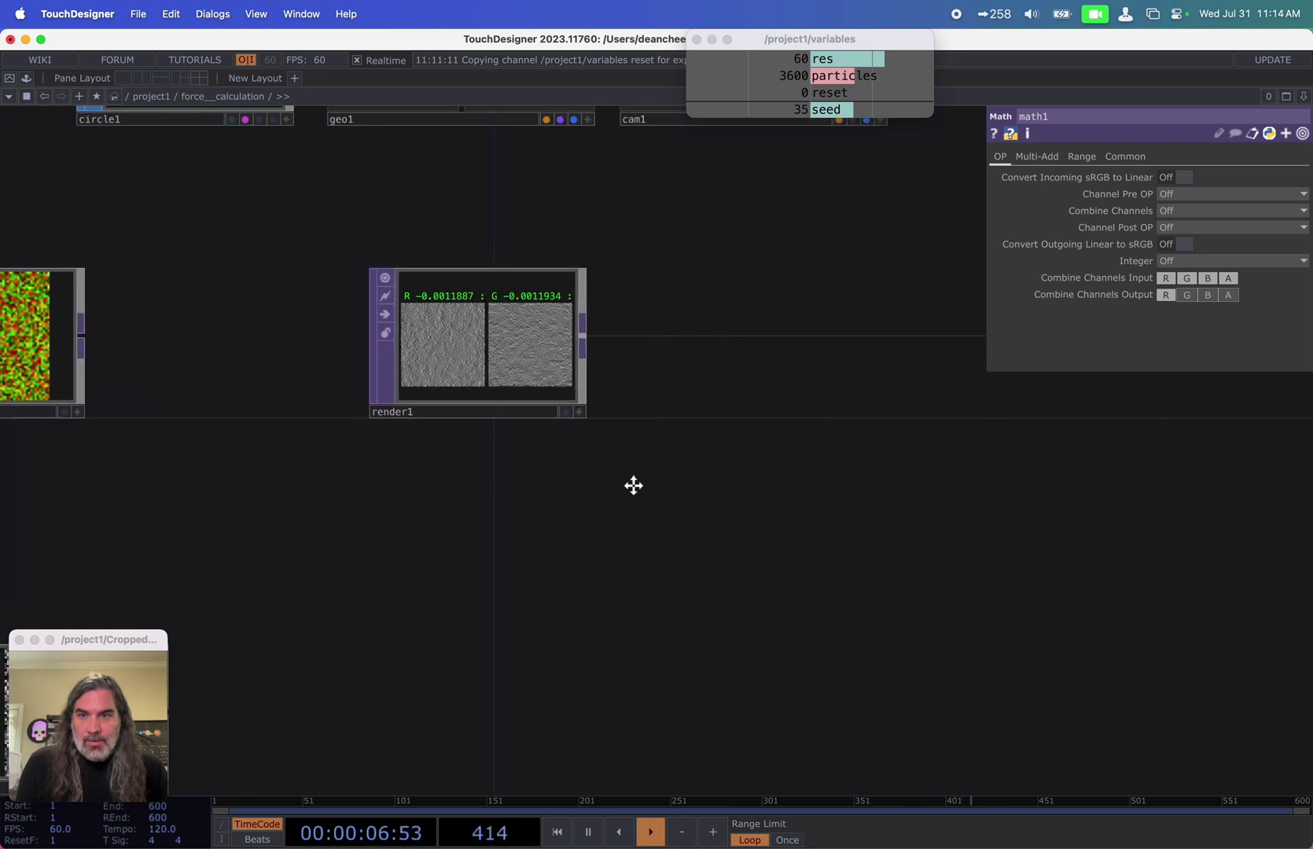
scroll(777, 483, "right", 8)
scroll(777, 483, "up", 2)
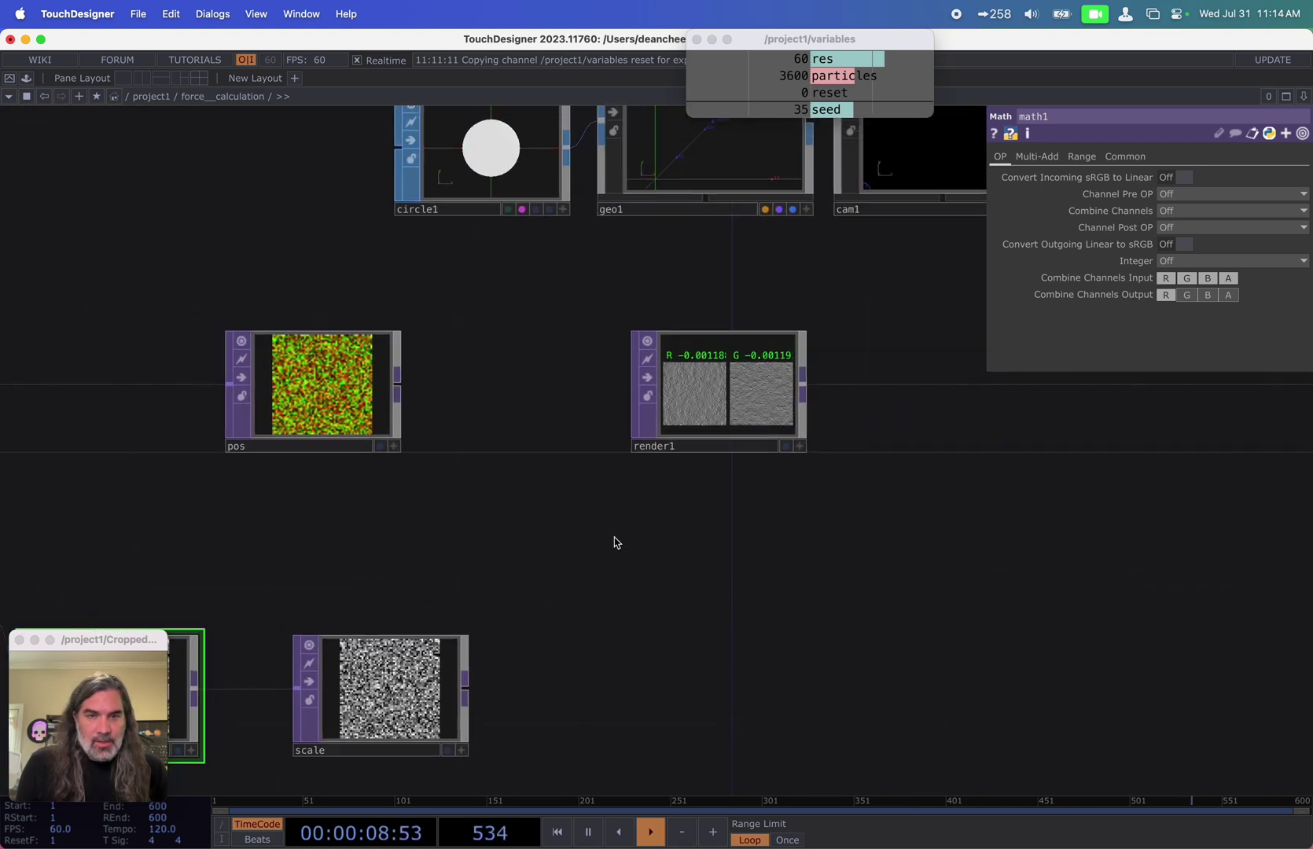
left_click(838, 512)
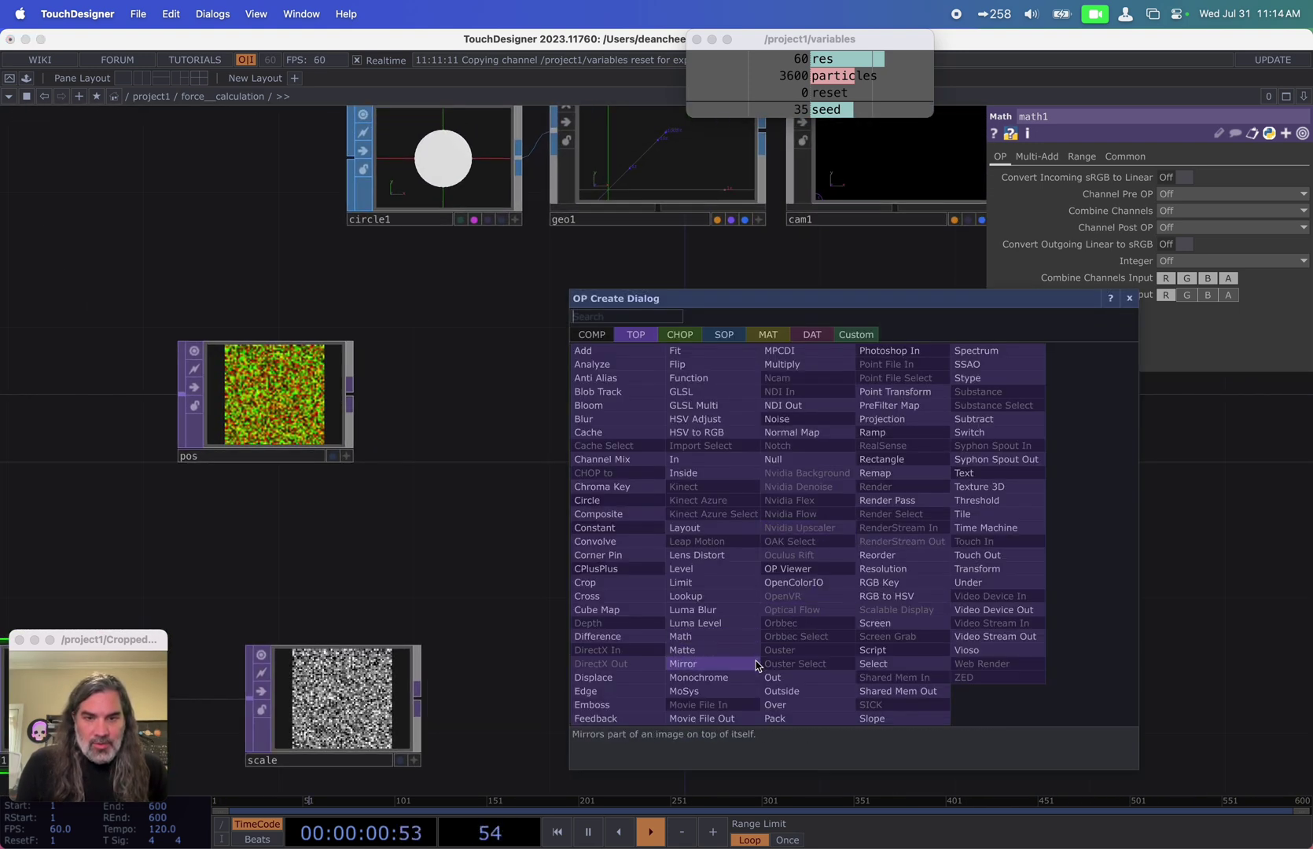
left_click(681, 583)
left_click(897, 553)
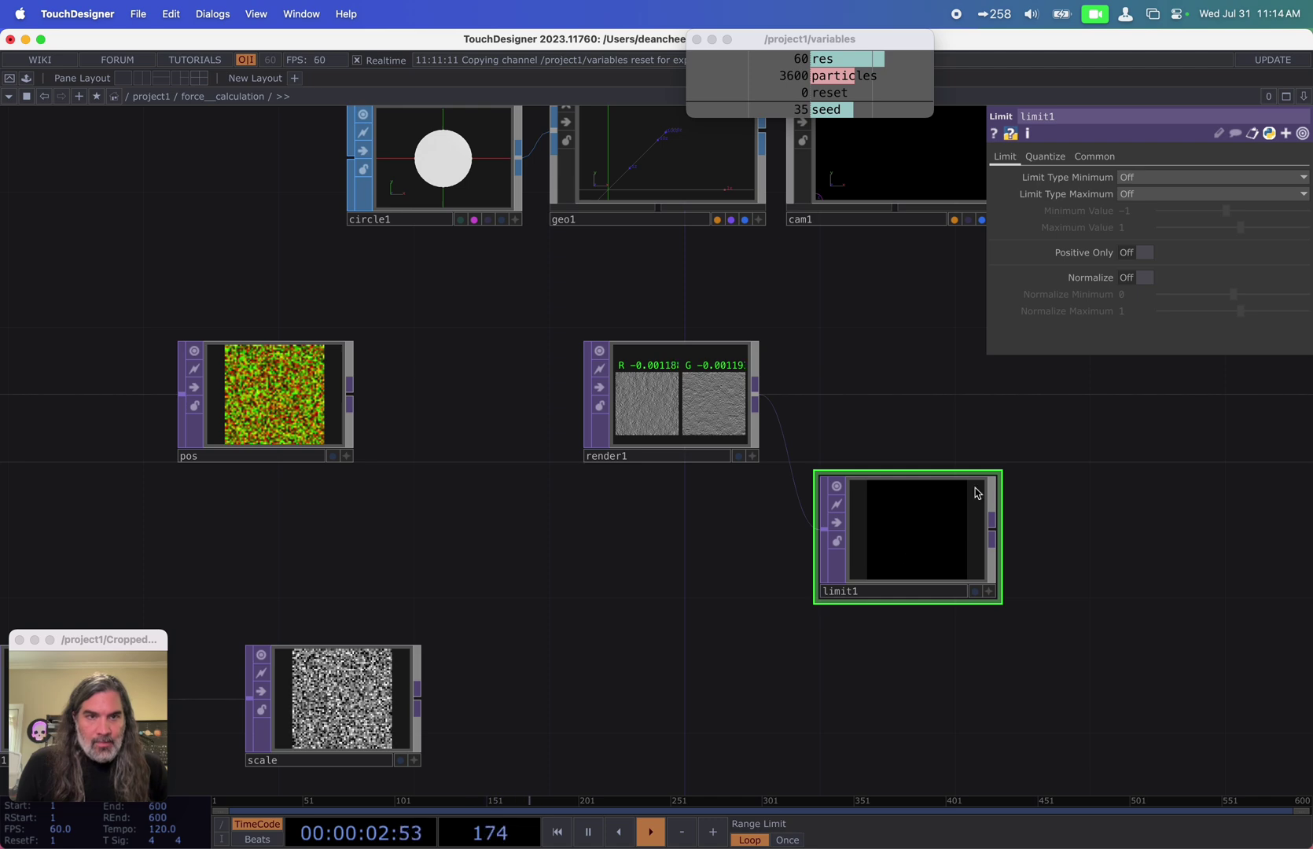
Step: Turn on Normalize for limit1 and set Normalize Minimum to -1
left_click(1142, 278)
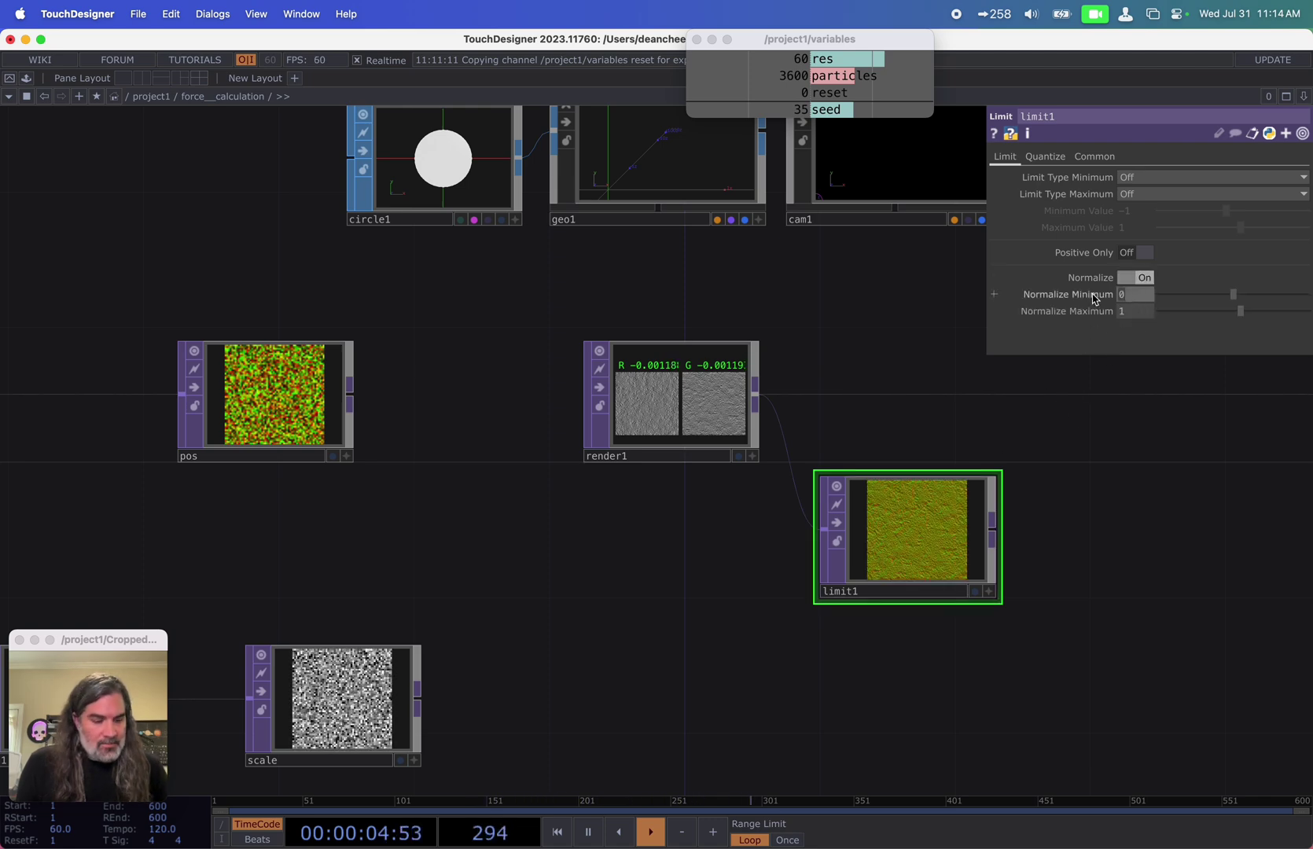
type("-1")
key("Return")
Step: Open limit1's output in a floating viewer, shrink it and park it clear of render1 and limit1
right_click(883, 550)
left_click(885, 549)
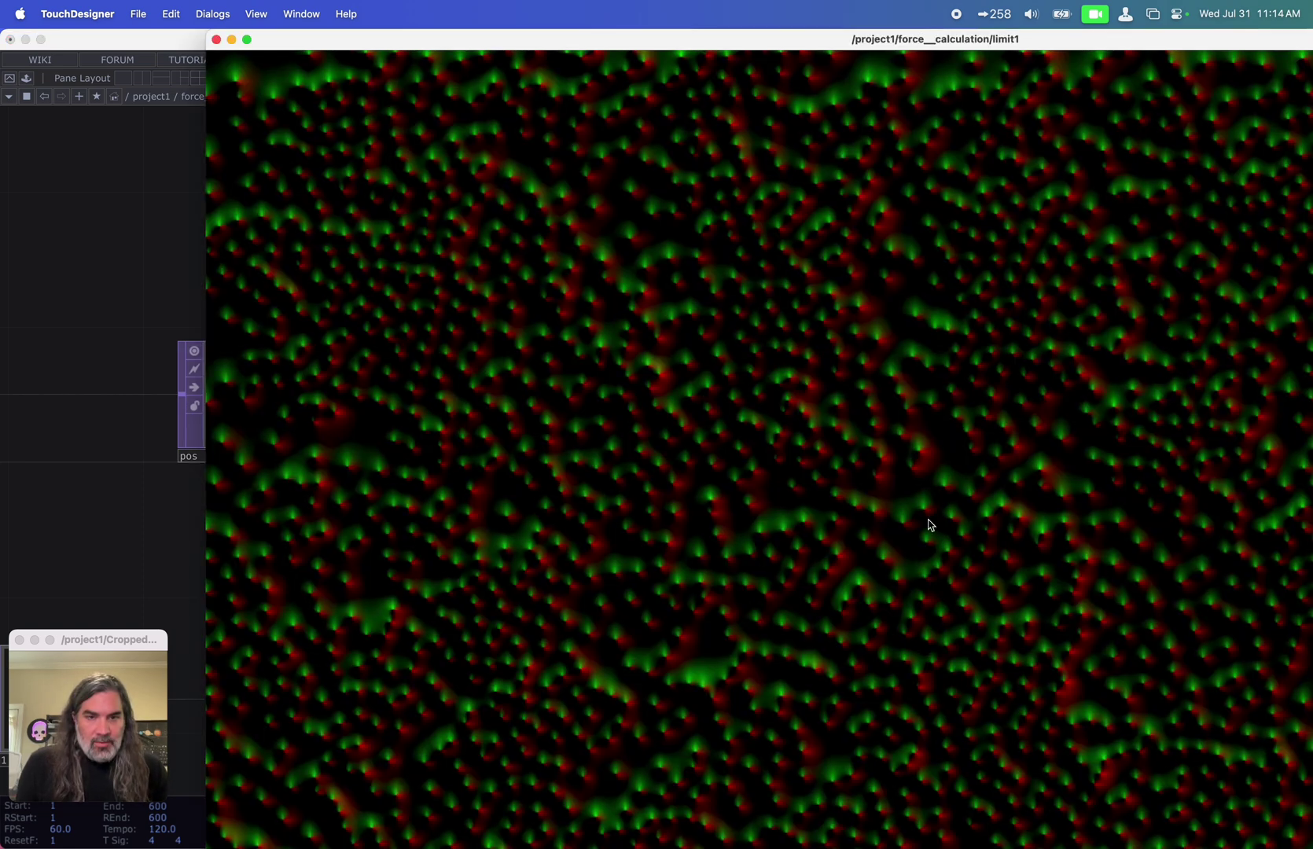
double_click(886, 45)
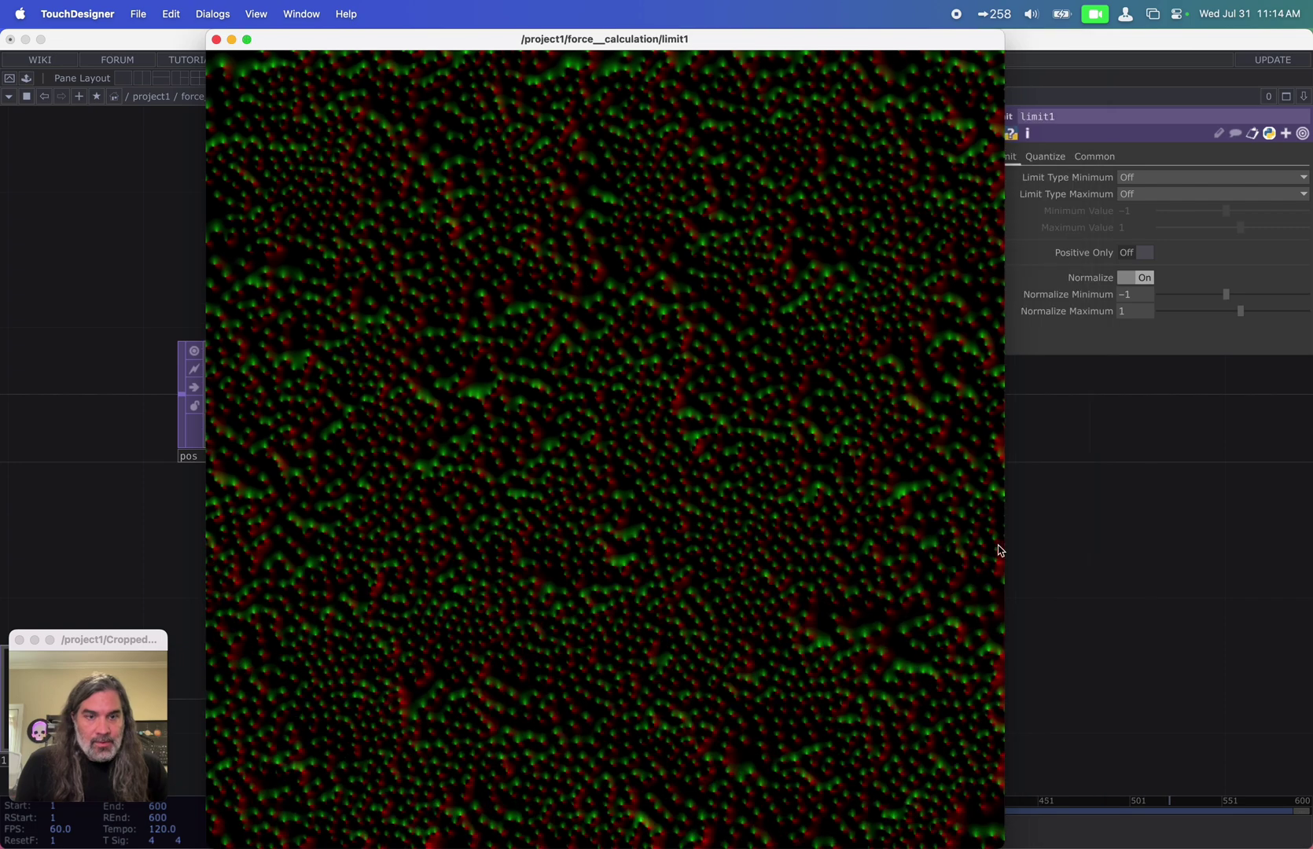
left_click_drag(1006, 548, 558, 474)
left_click_drag(405, 296, 227, 167)
scroll(619, 601, "left", 3)
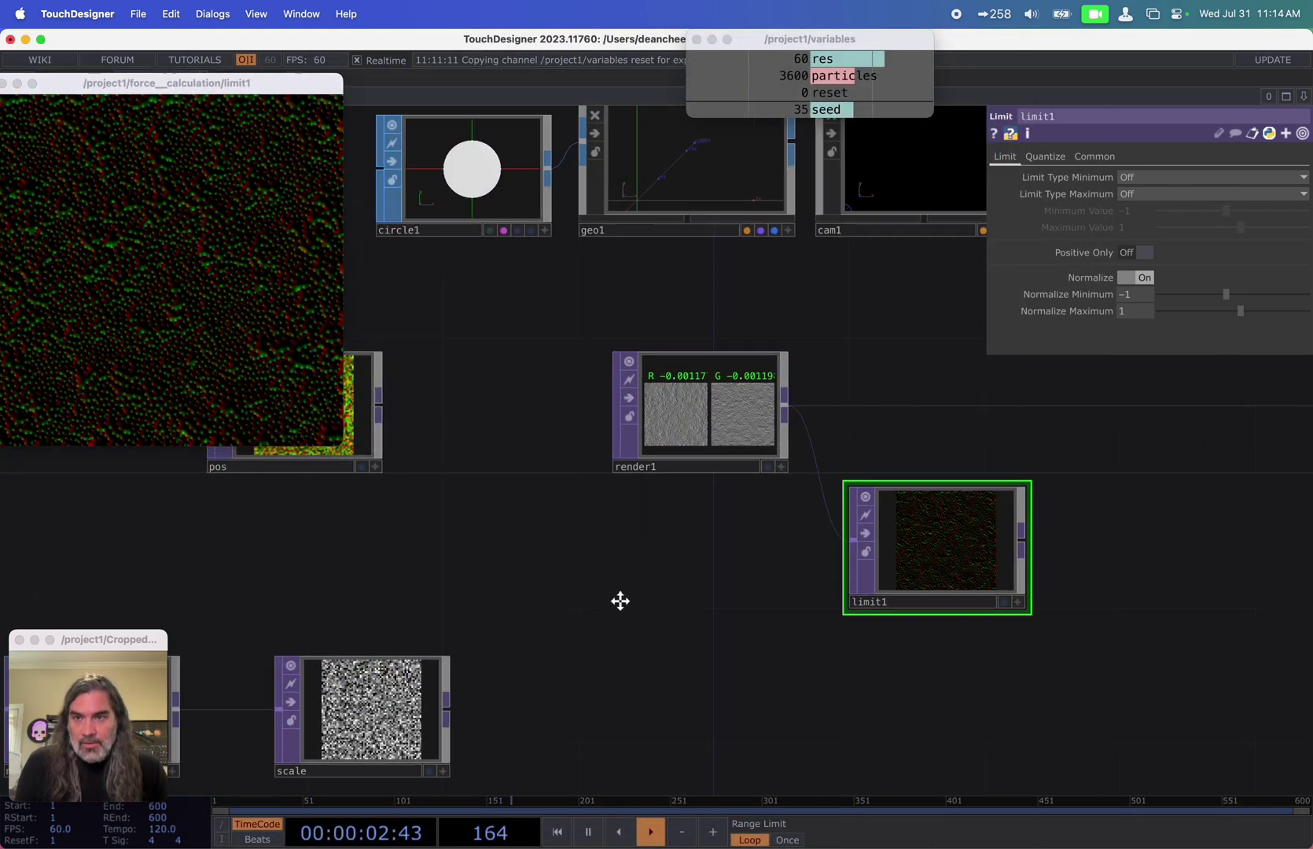
Step: Assign the scale null as geo1's instancing Scale OP and use channel r for Scale X, Y and Z
left_click_drag(522, 604, 660, 447)
scroll(660, 446, "up", 5)
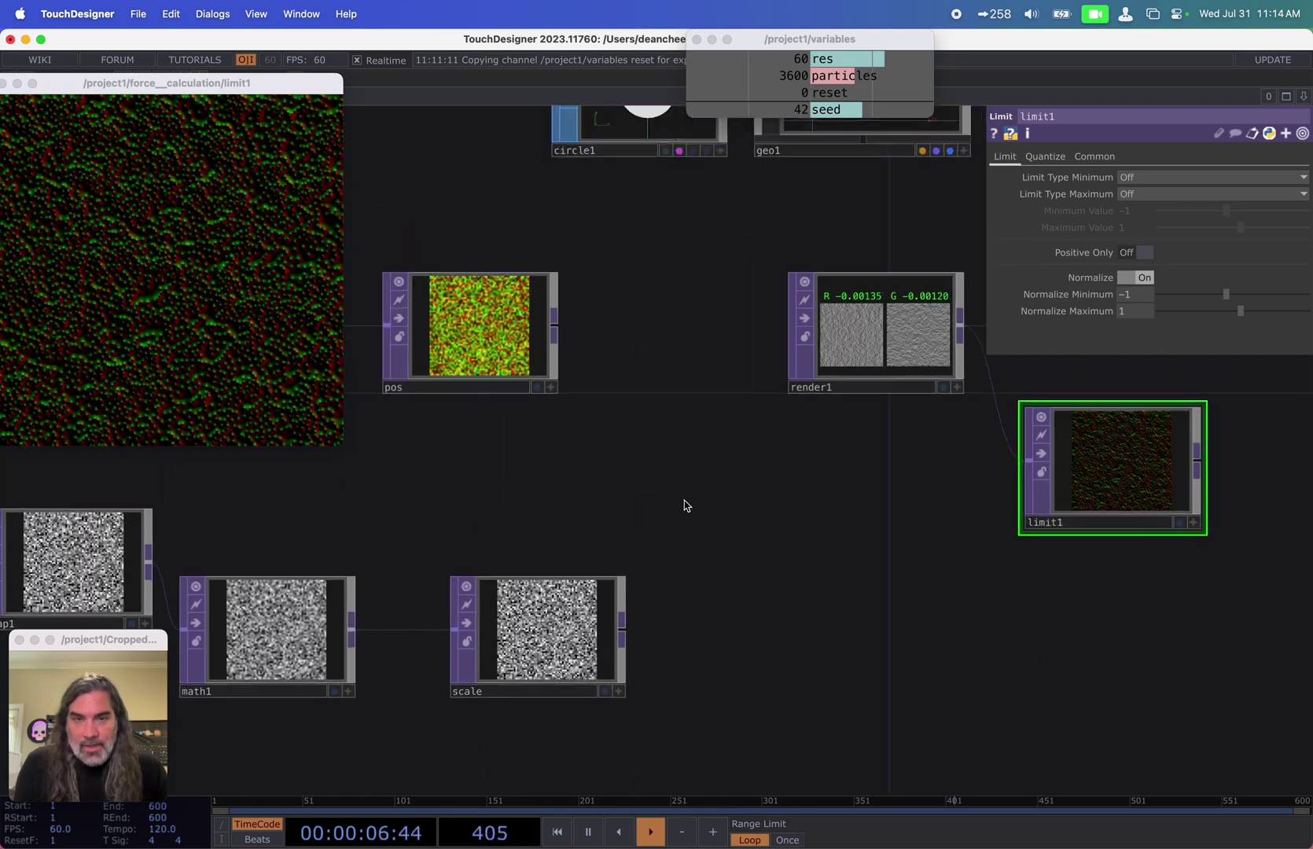
left_click(786, 240)
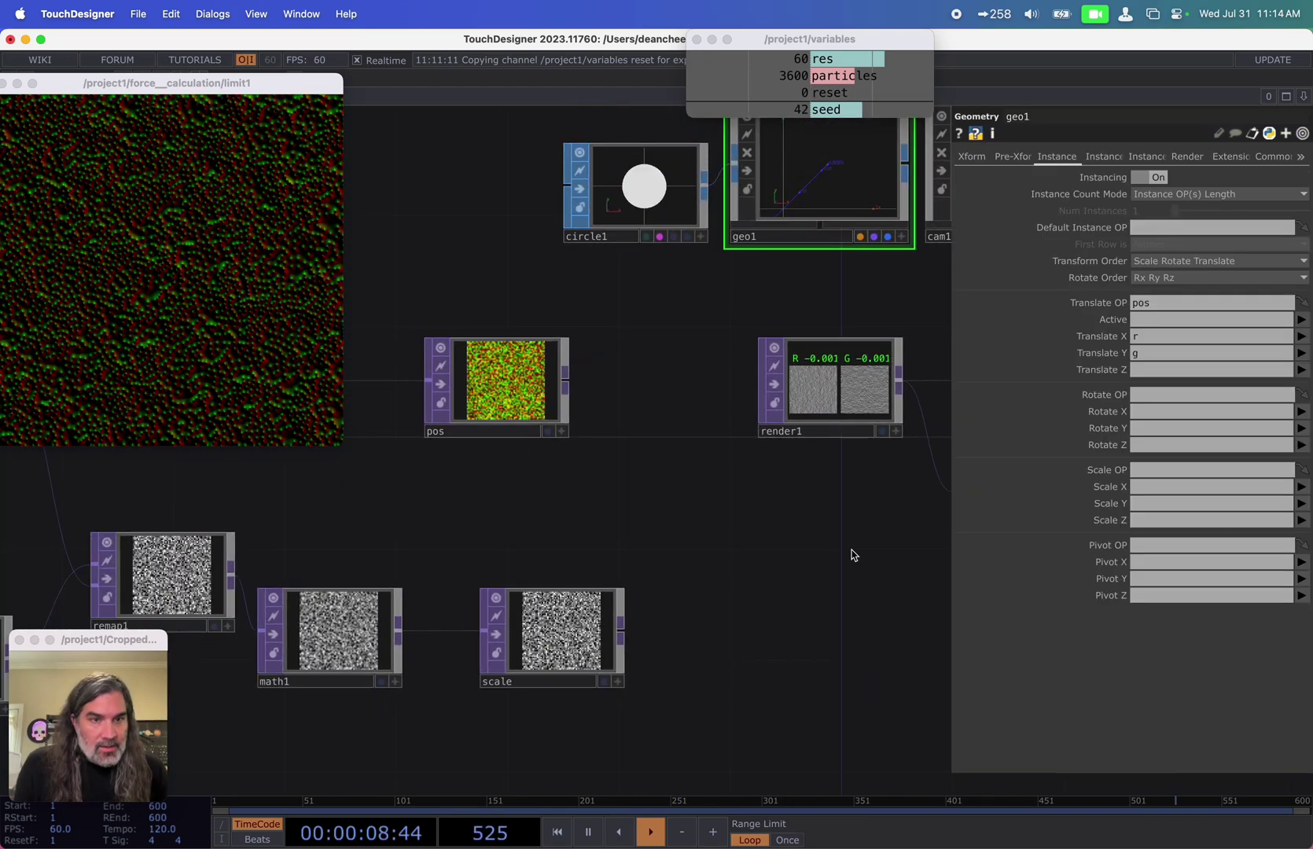
left_click_drag(551, 630, 1164, 469)
left_click(1164, 487)
type("r")
key("Tab")
type("r")
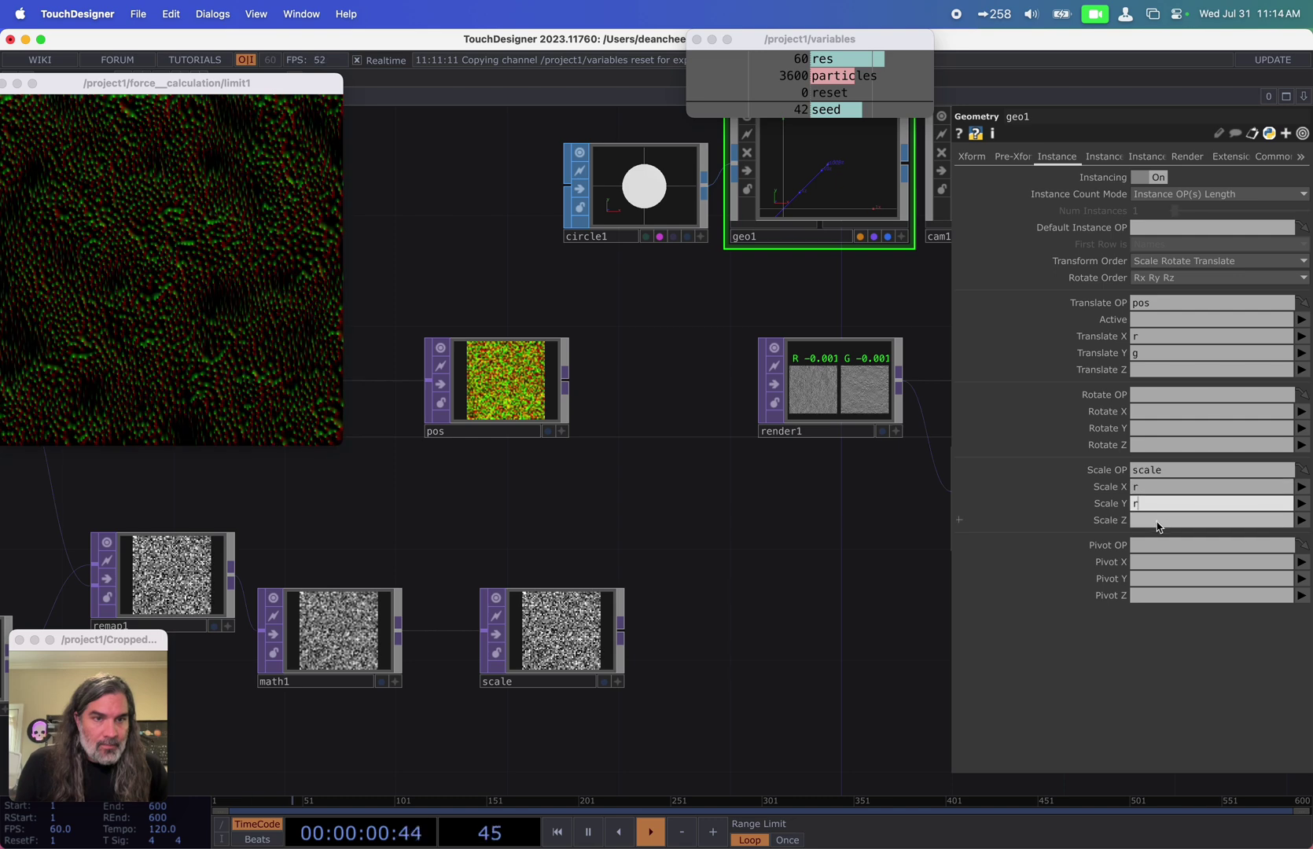
key("Tab")
type("r")
key("Return")
Step: Enlarge the floating limit1 viewer to examine how the noise scales the particles, and shrink it again
left_click_drag(551, 502, 716, 461)
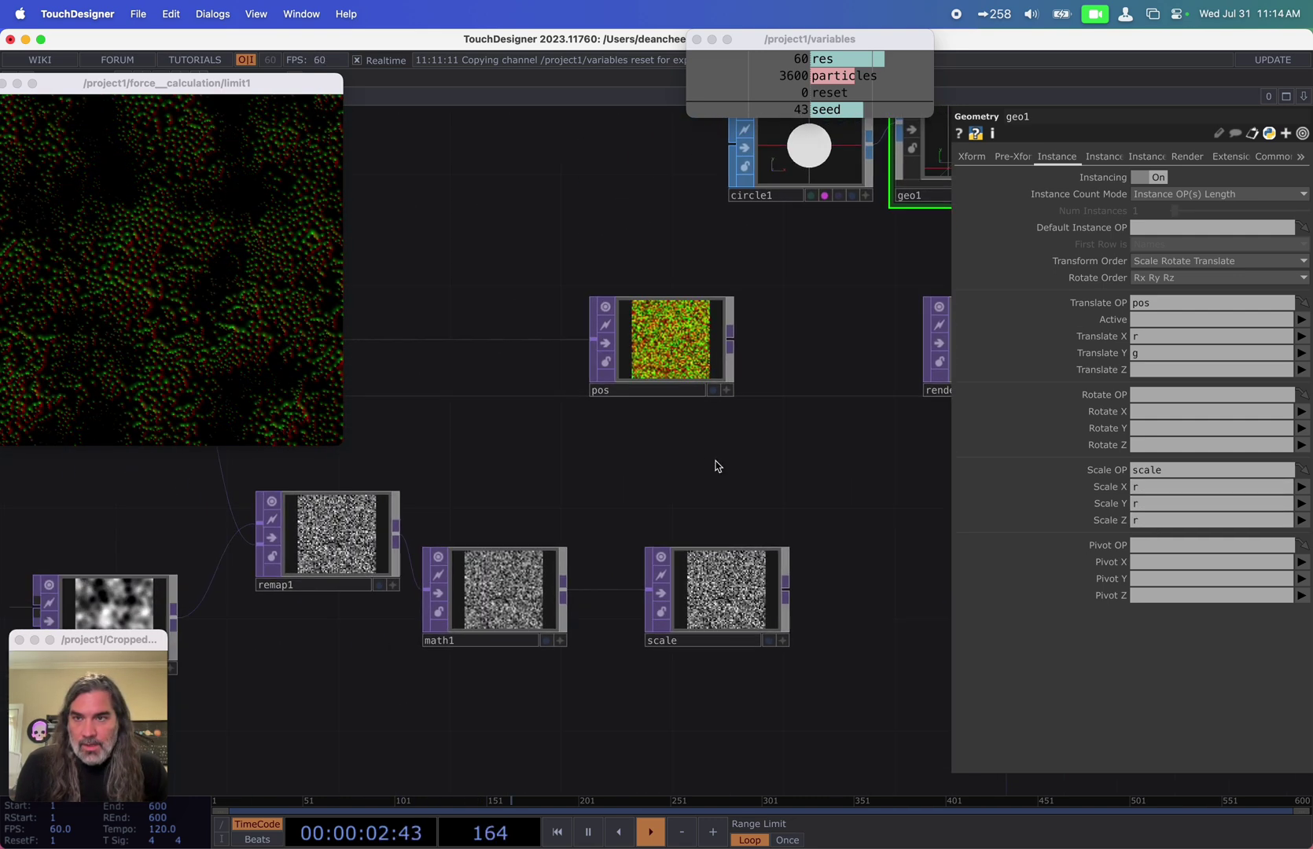
left_click(338, 387)
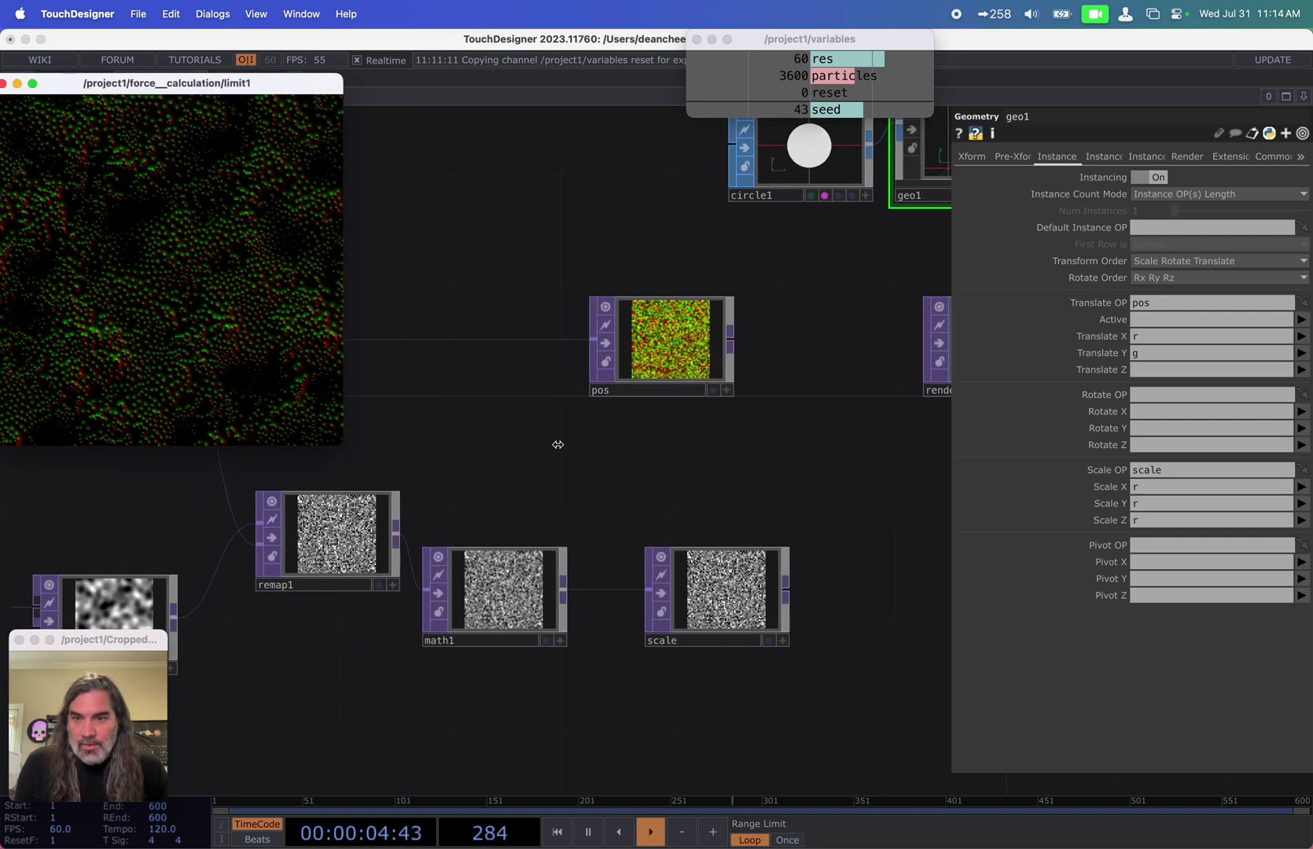
scroll(382, 498, "left", 5)
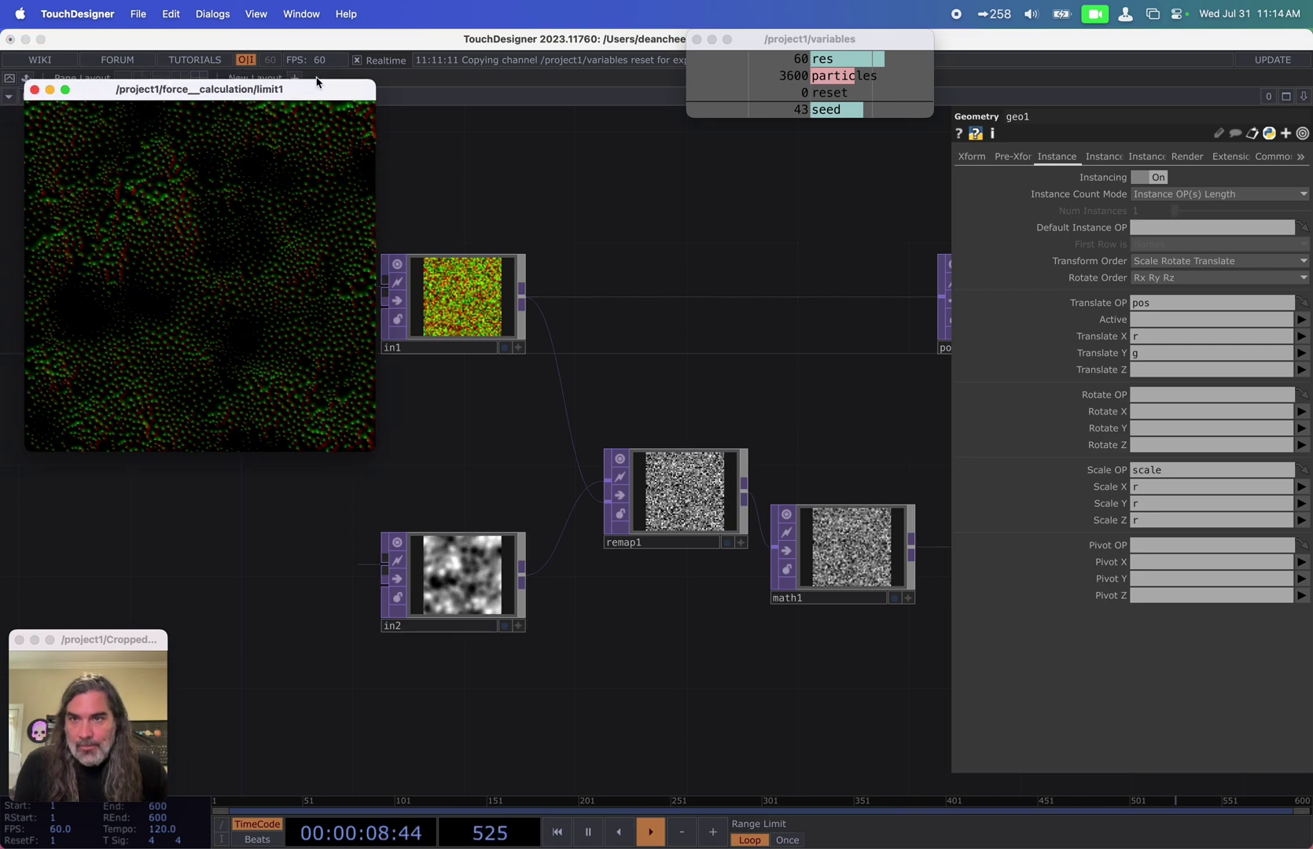
left_click_drag(379, 121, 814, 240)
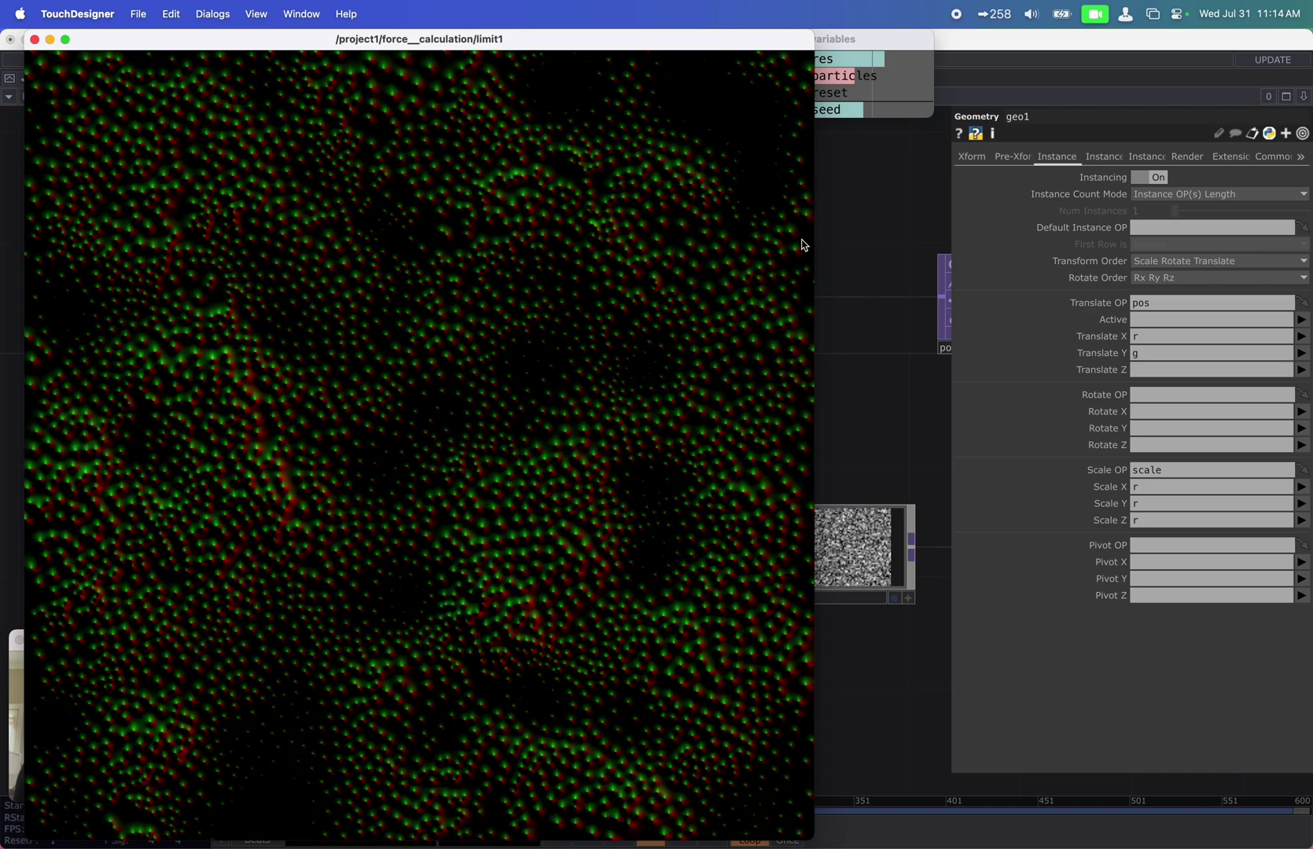
left_click_drag(350, 39, 336, 87)
left_click_drag(637, 296, 589, 407)
scroll(597, 415, "down", 5)
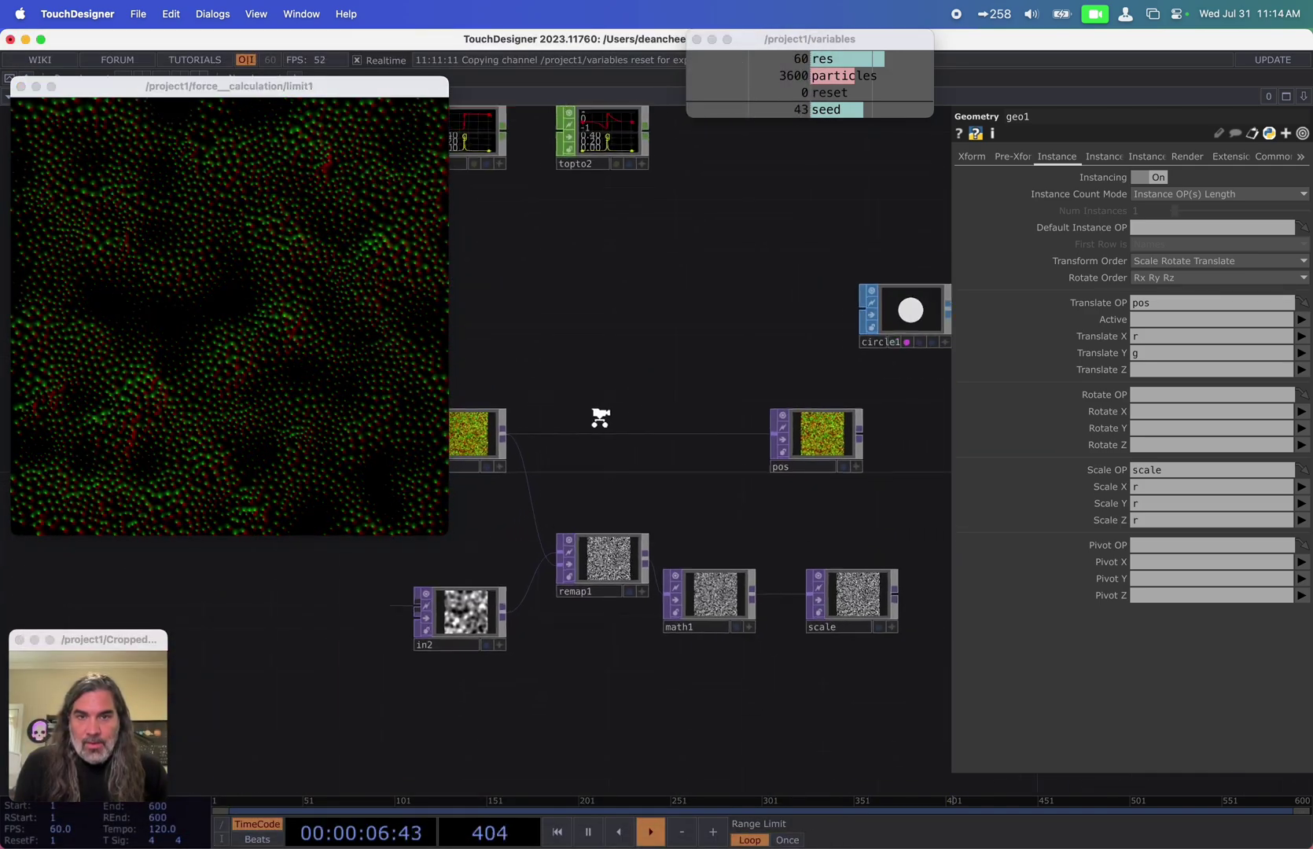
Step: Bring up constant1's parameters and widen them so the full Alpha expression is readable, slightly enlarging the floating limit1 viewer
left_click_drag(649, 359, 448, 368)
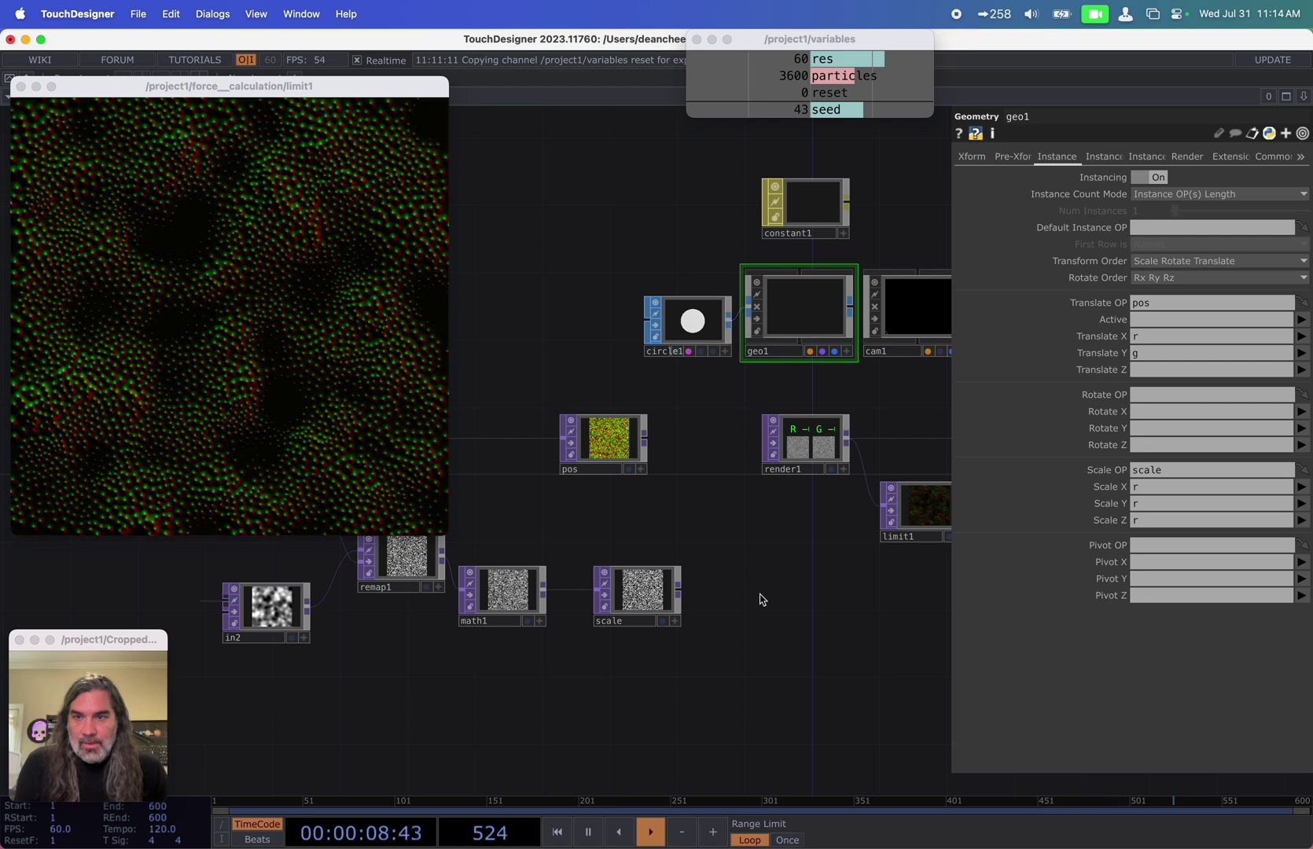
left_click_drag(761, 599, 667, 604)
scroll(669, 601, "down", 3)
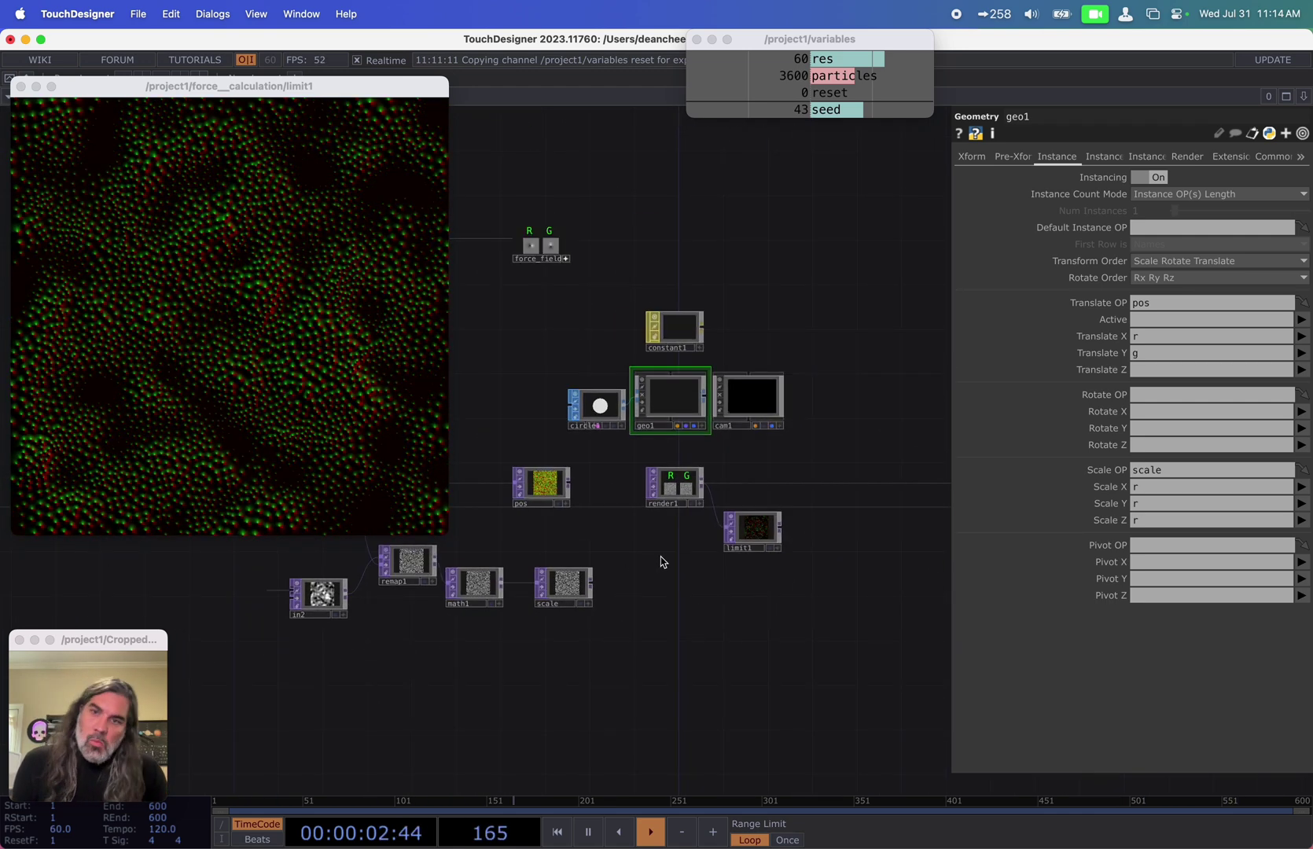
scroll(676, 561, "up", 3)
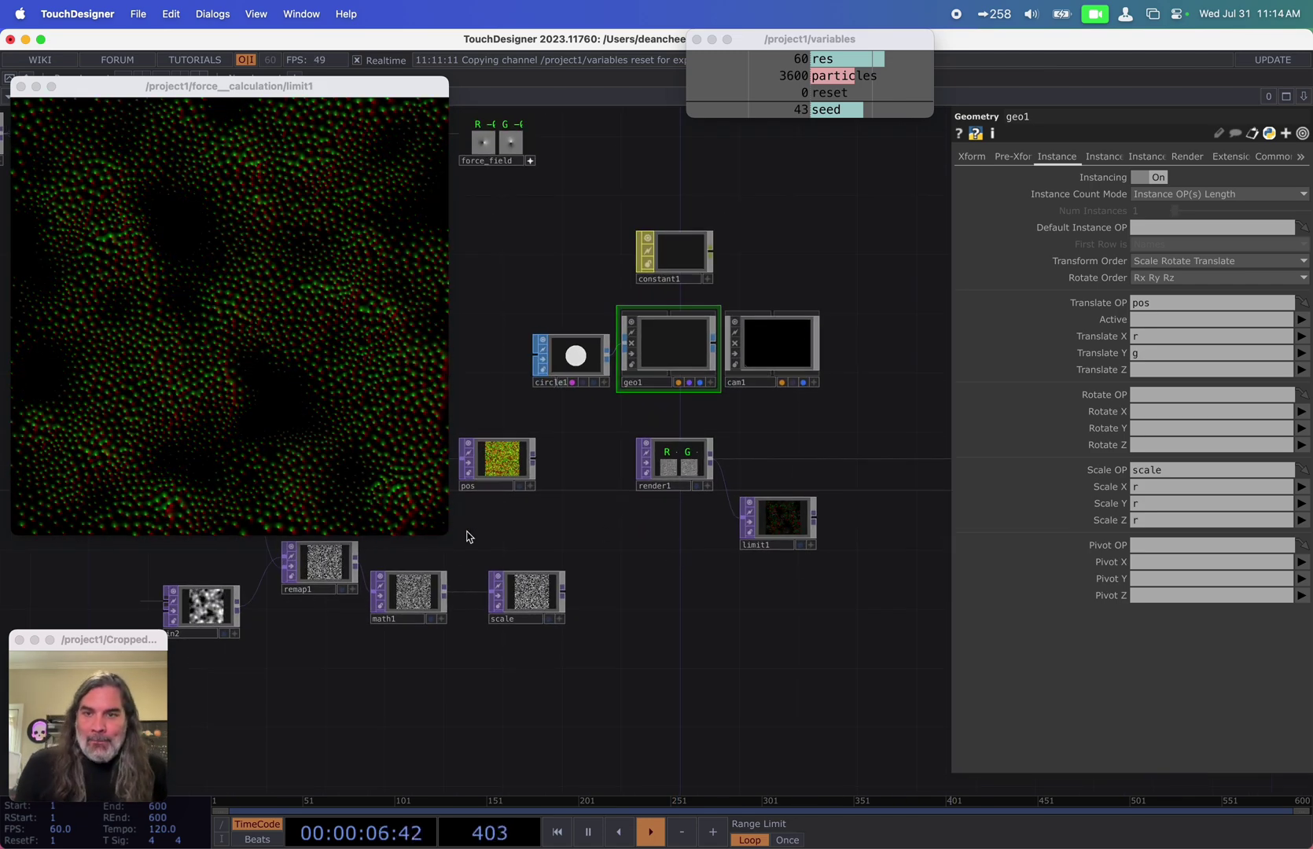
left_click_drag(447, 414, 498, 452)
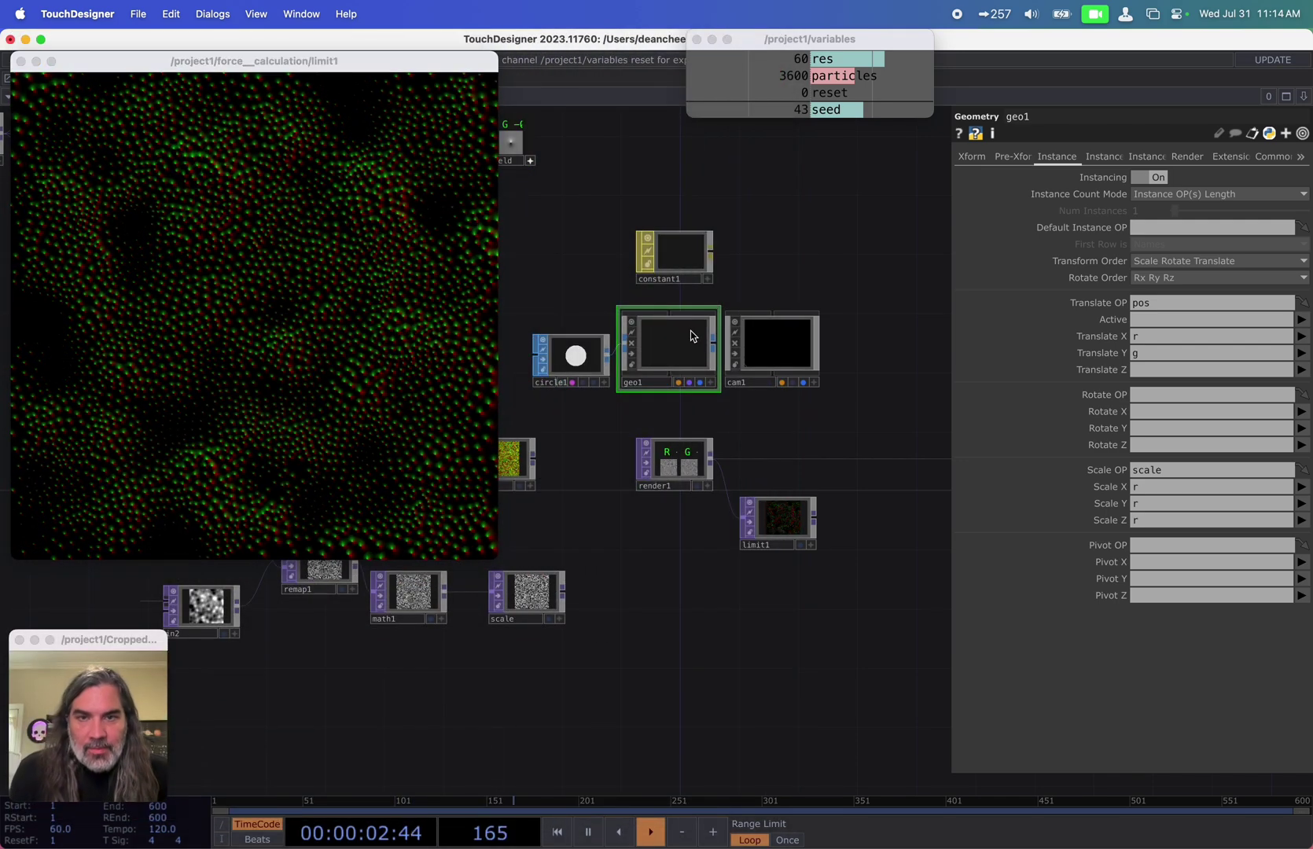
scroll(692, 338, "up", 3)
scroll(1000, 416, "down", 3)
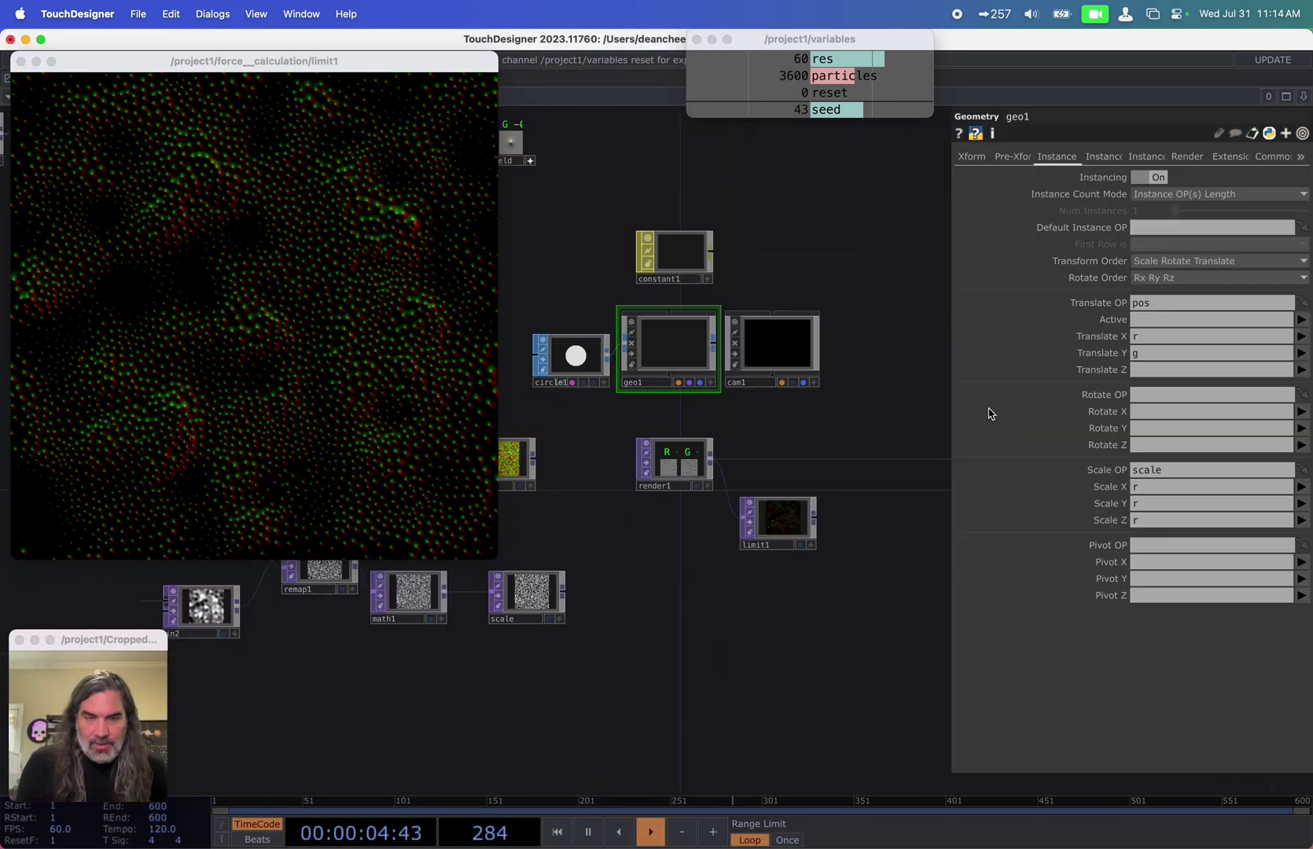
left_click(673, 254)
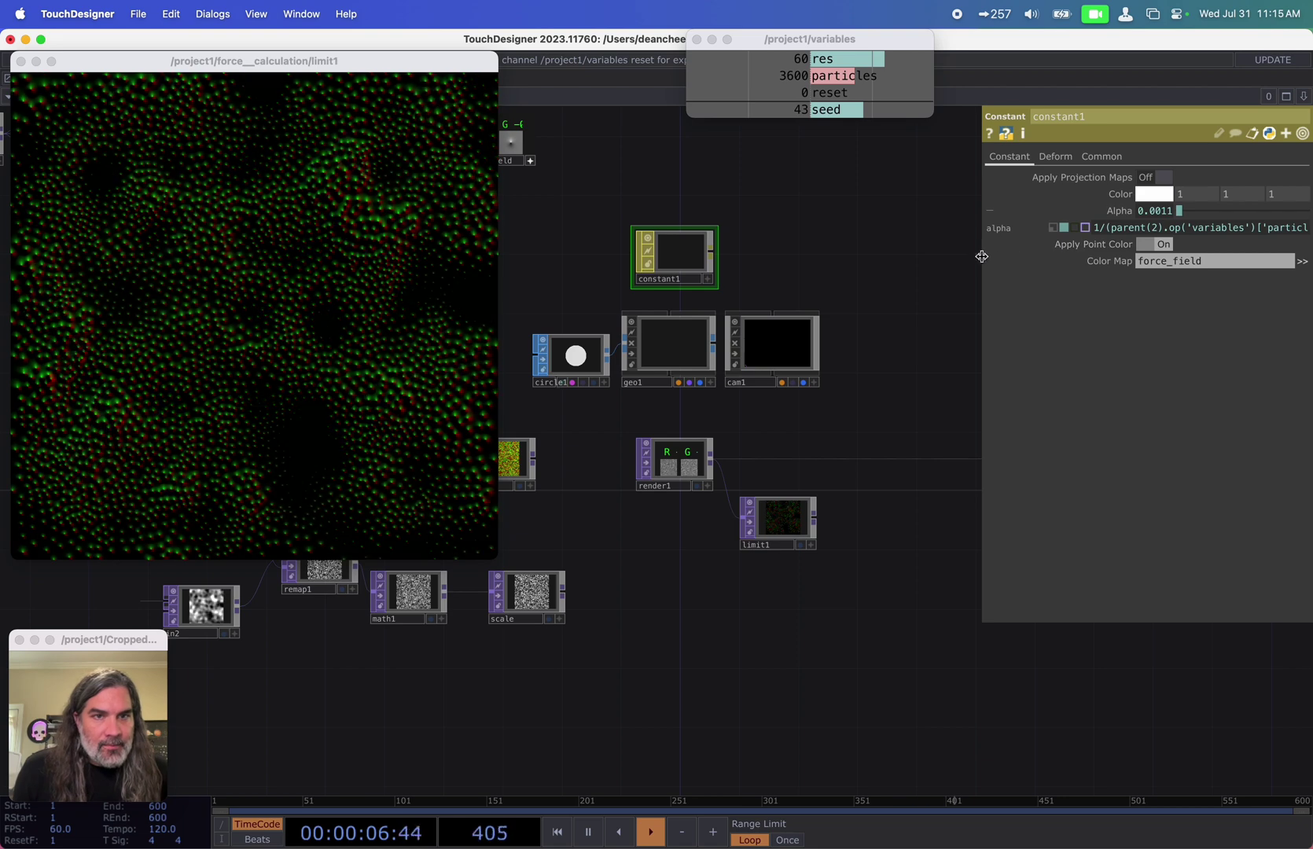
left_click_drag(982, 256, 819, 260)
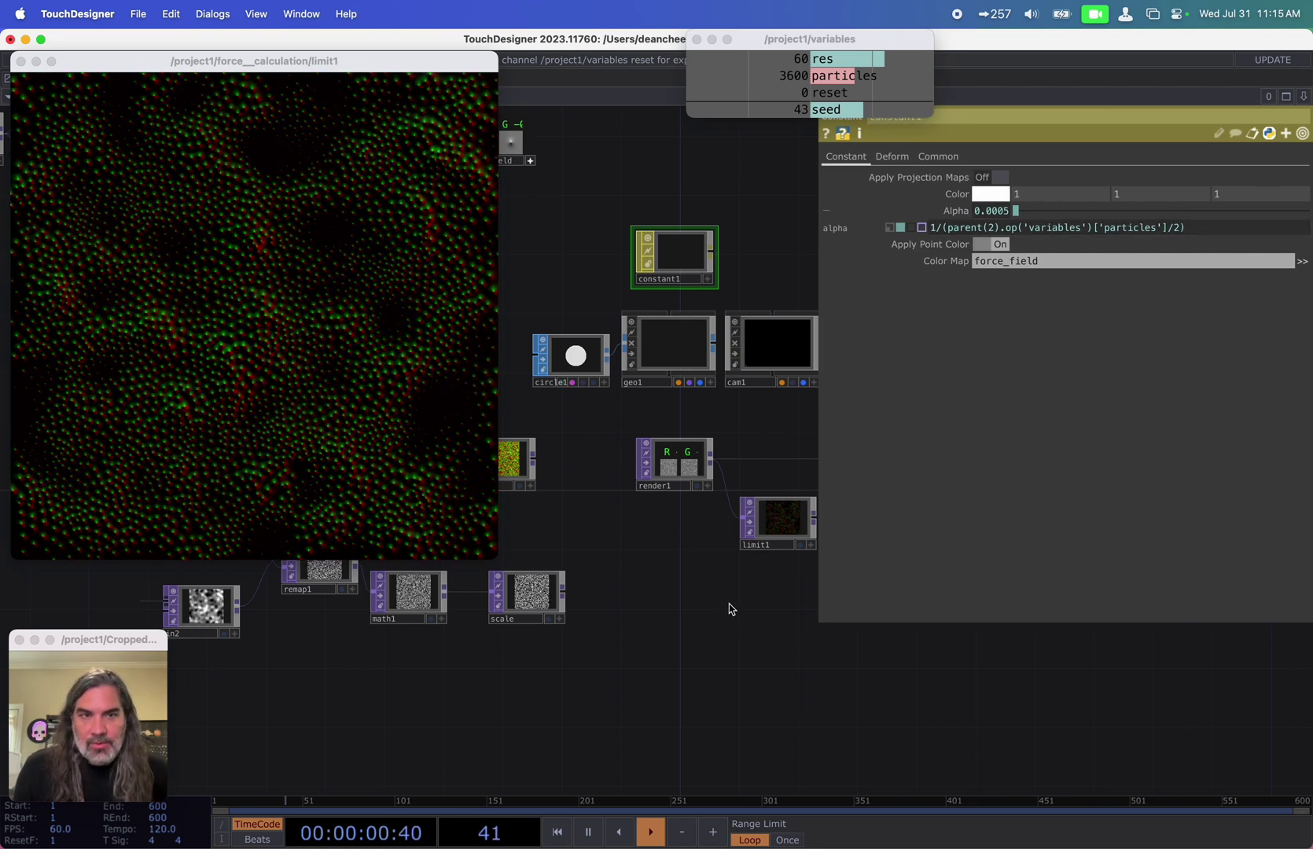
Step: Enlarge the floating limit1 viewer to examine the force field around the differently scaled particles, and shrink it again
left_click_drag(512, 367, 862, 445)
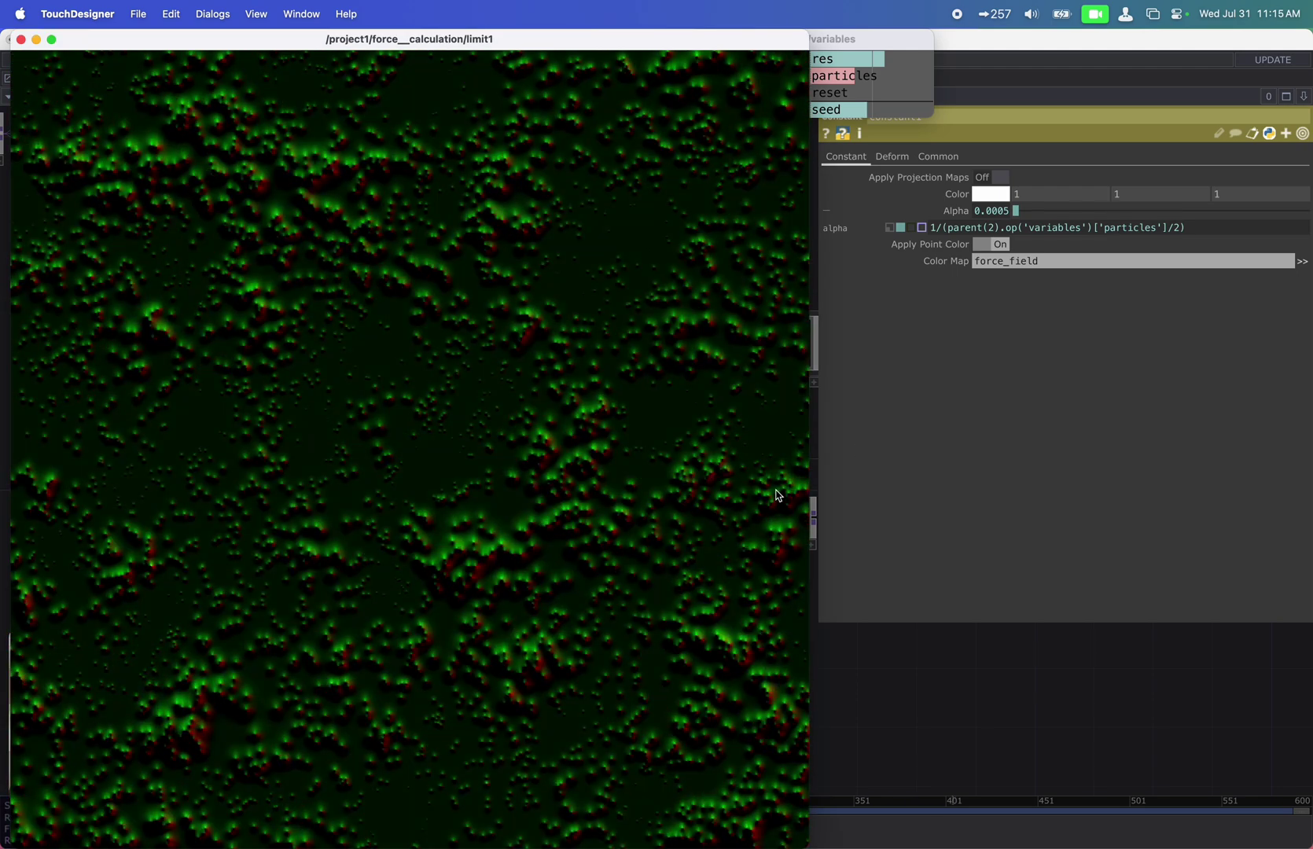
left_click_drag(934, 646, 1099, 668)
middle_click_drag(1099, 668, 1090, 674)
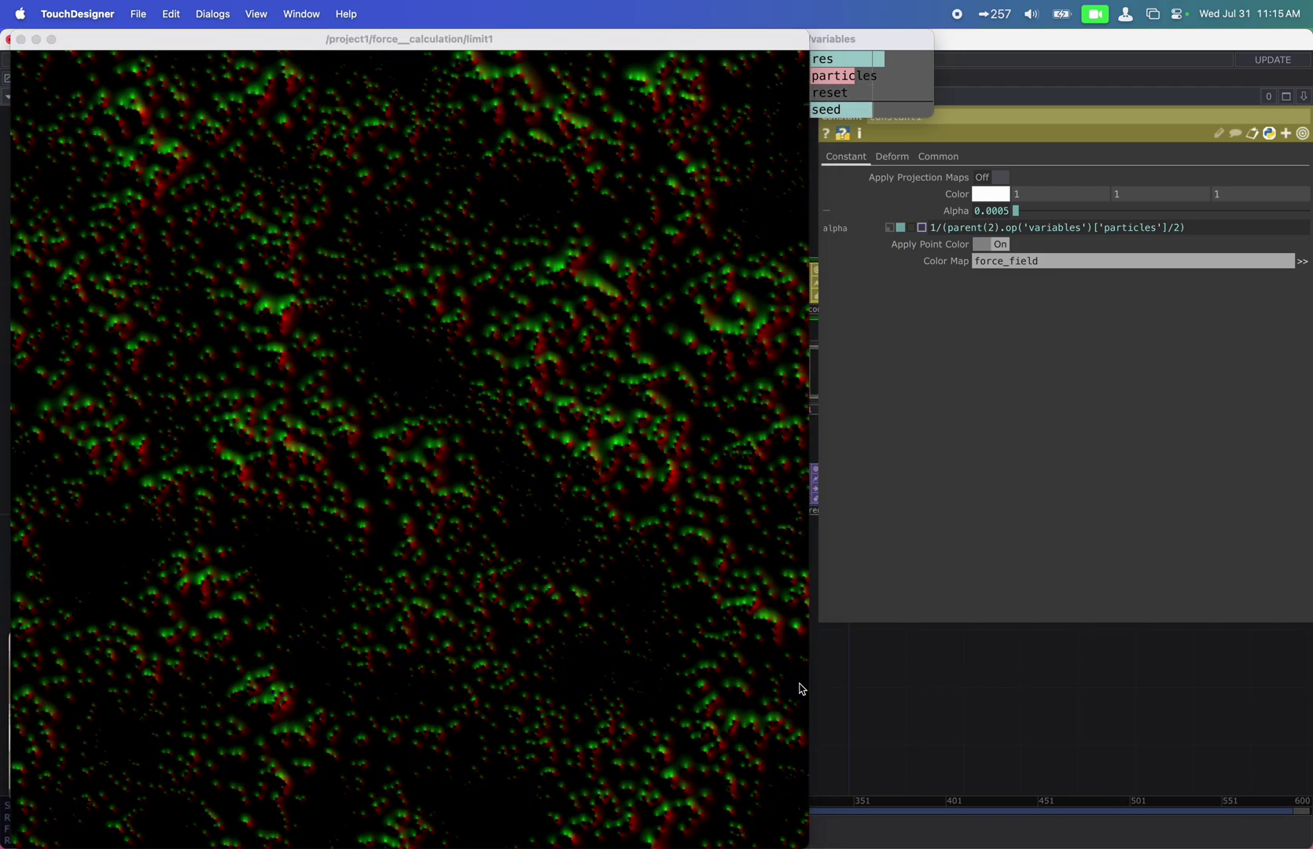
left_click_drag(809, 686, 512, 615)
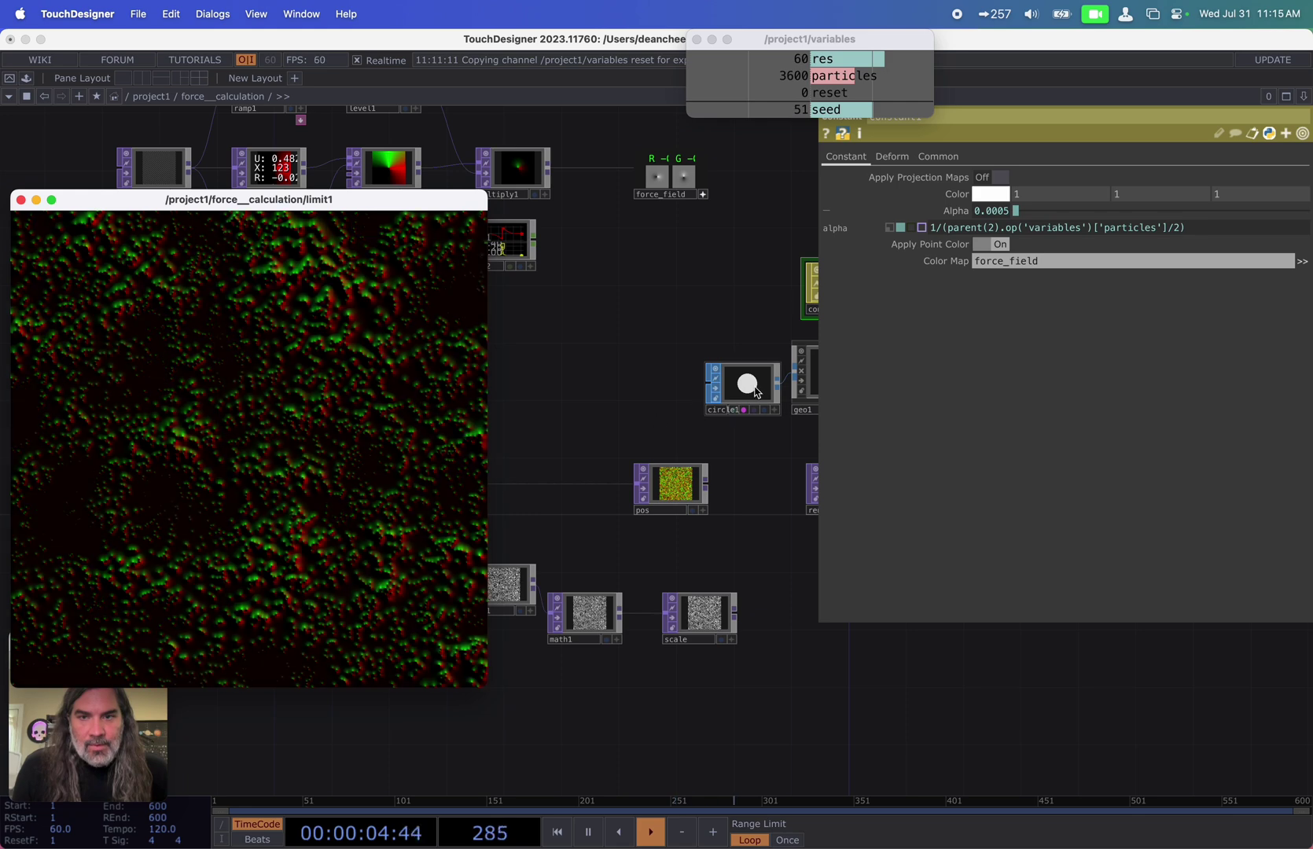
Step: Set both Radius values of circle1 to 0.09
left_click(757, 393)
scroll(828, 391, "up", 5)
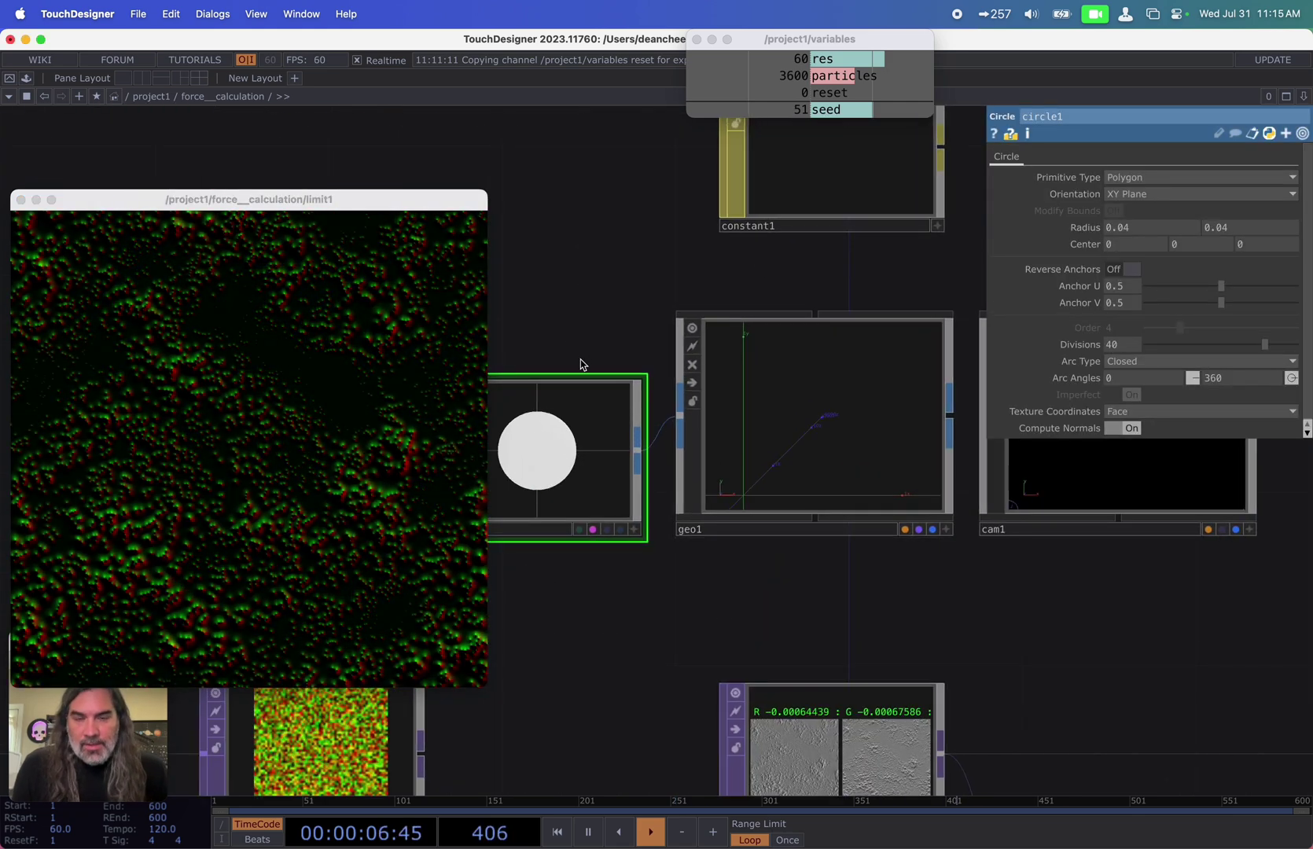
left_click_drag(628, 665, 648, 611)
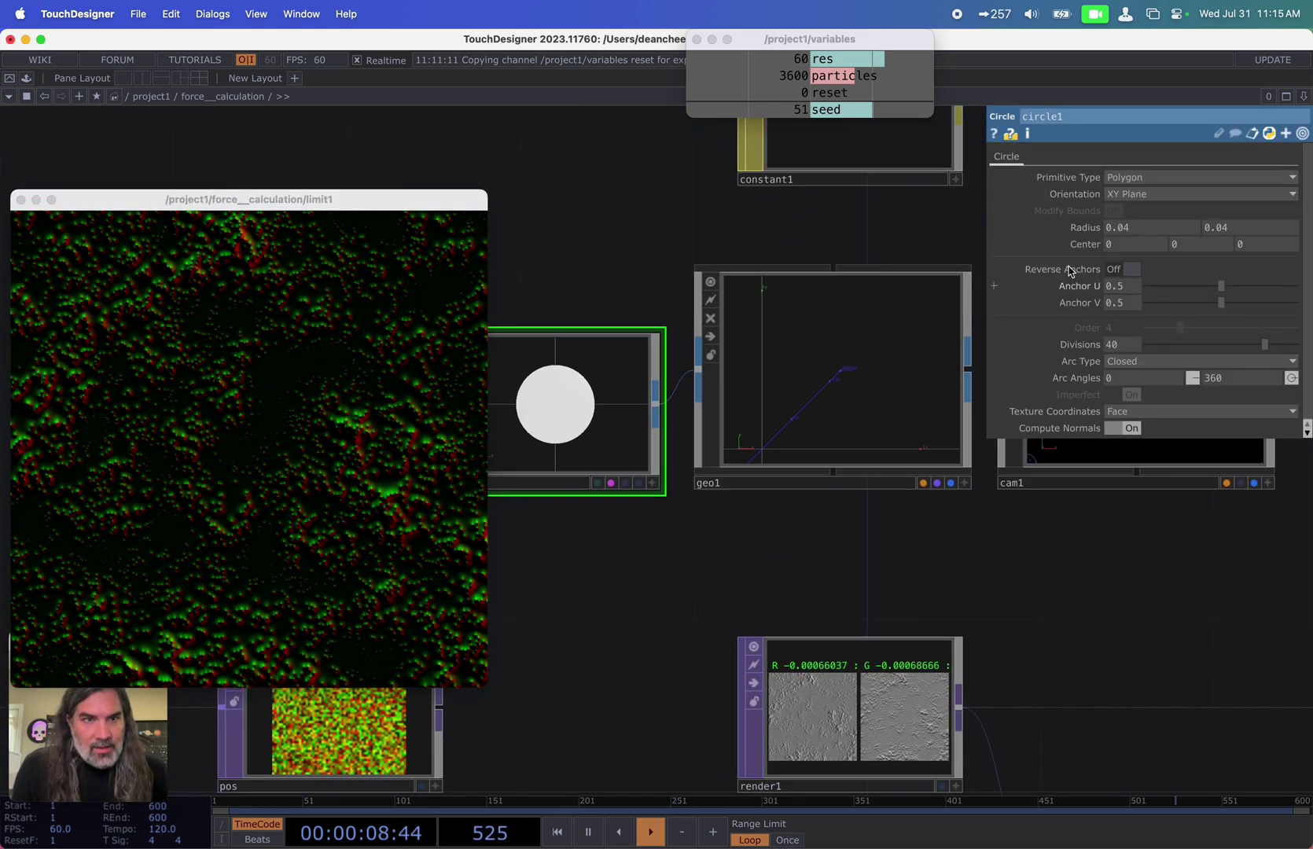
middle_click_drag(1087, 248, 1089, 198)
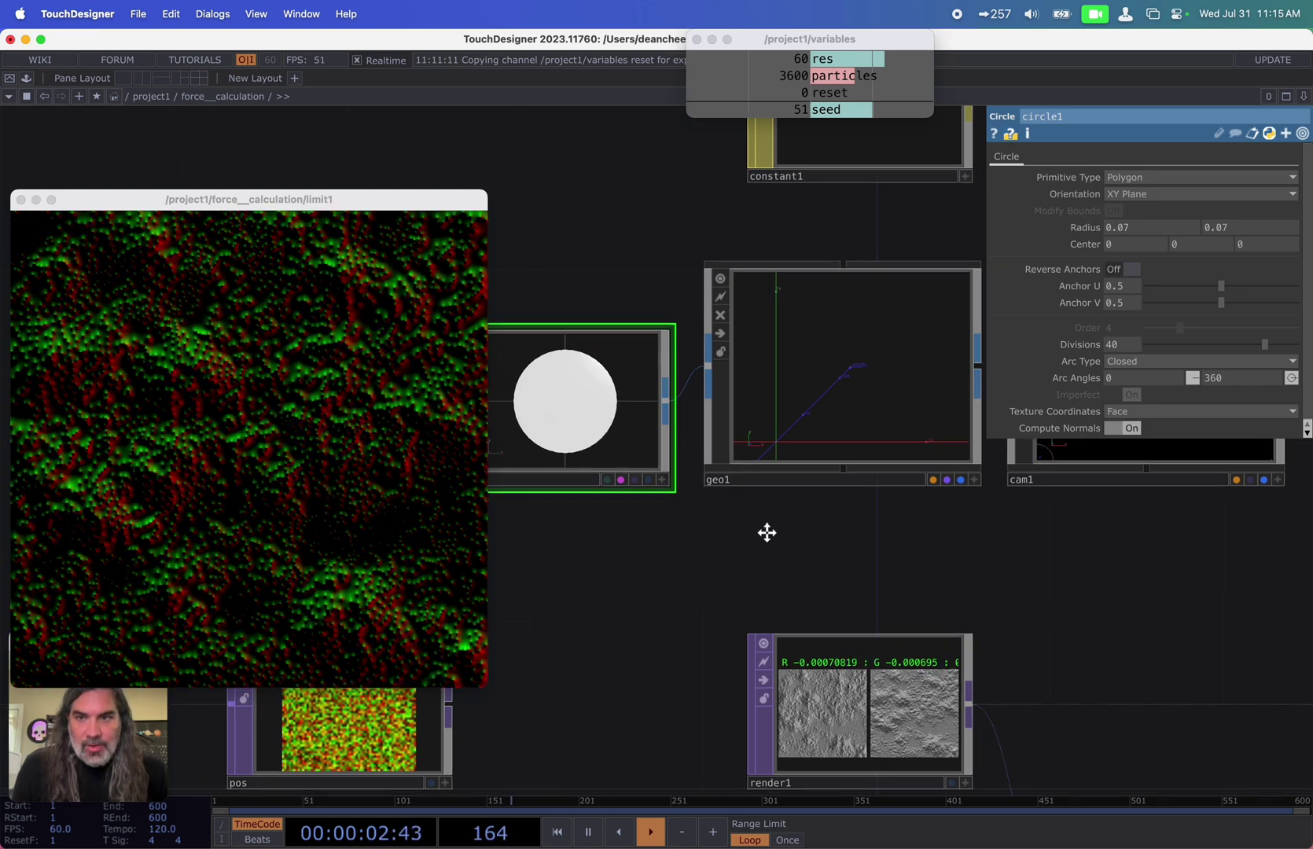
scroll(787, 530, "left", 5)
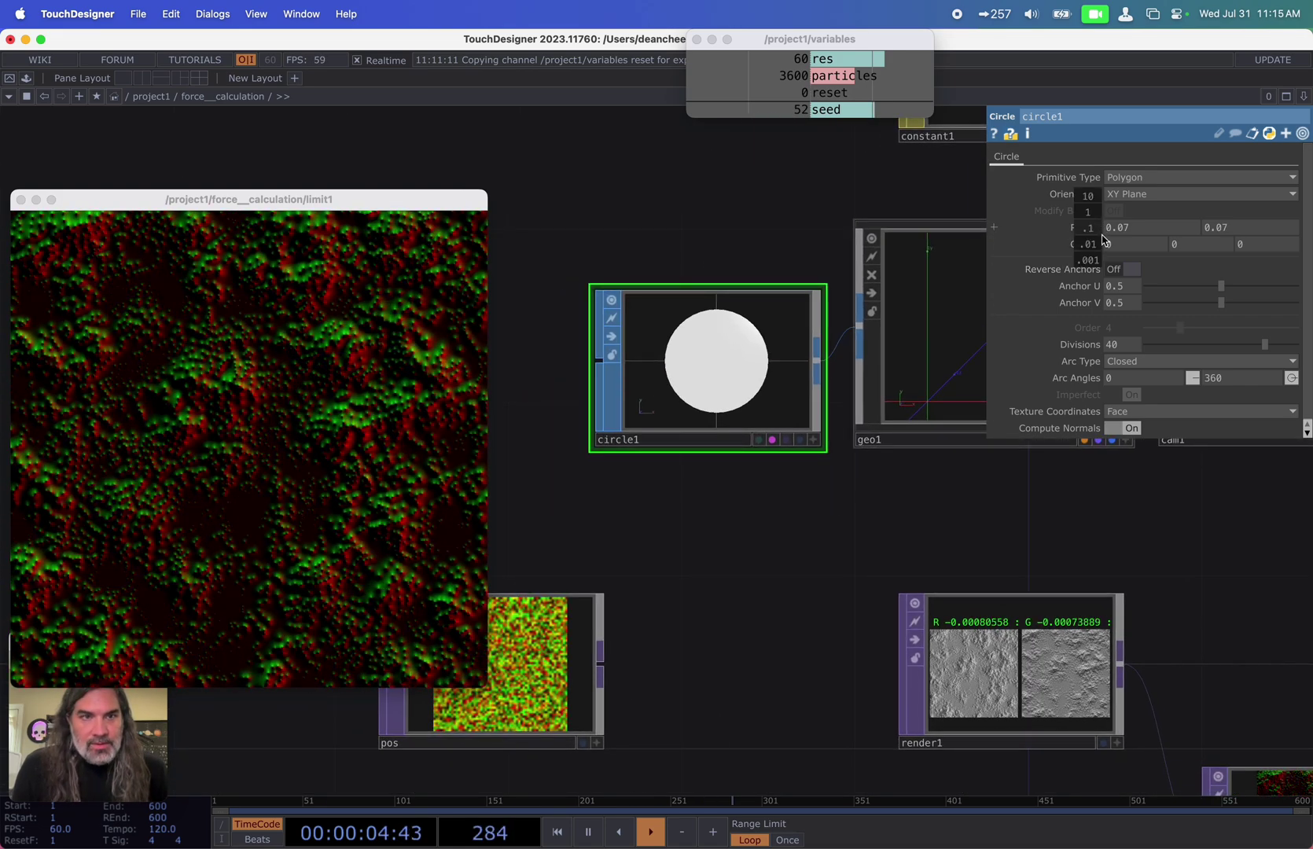
middle_click_drag(1099, 249, 1091, 198)
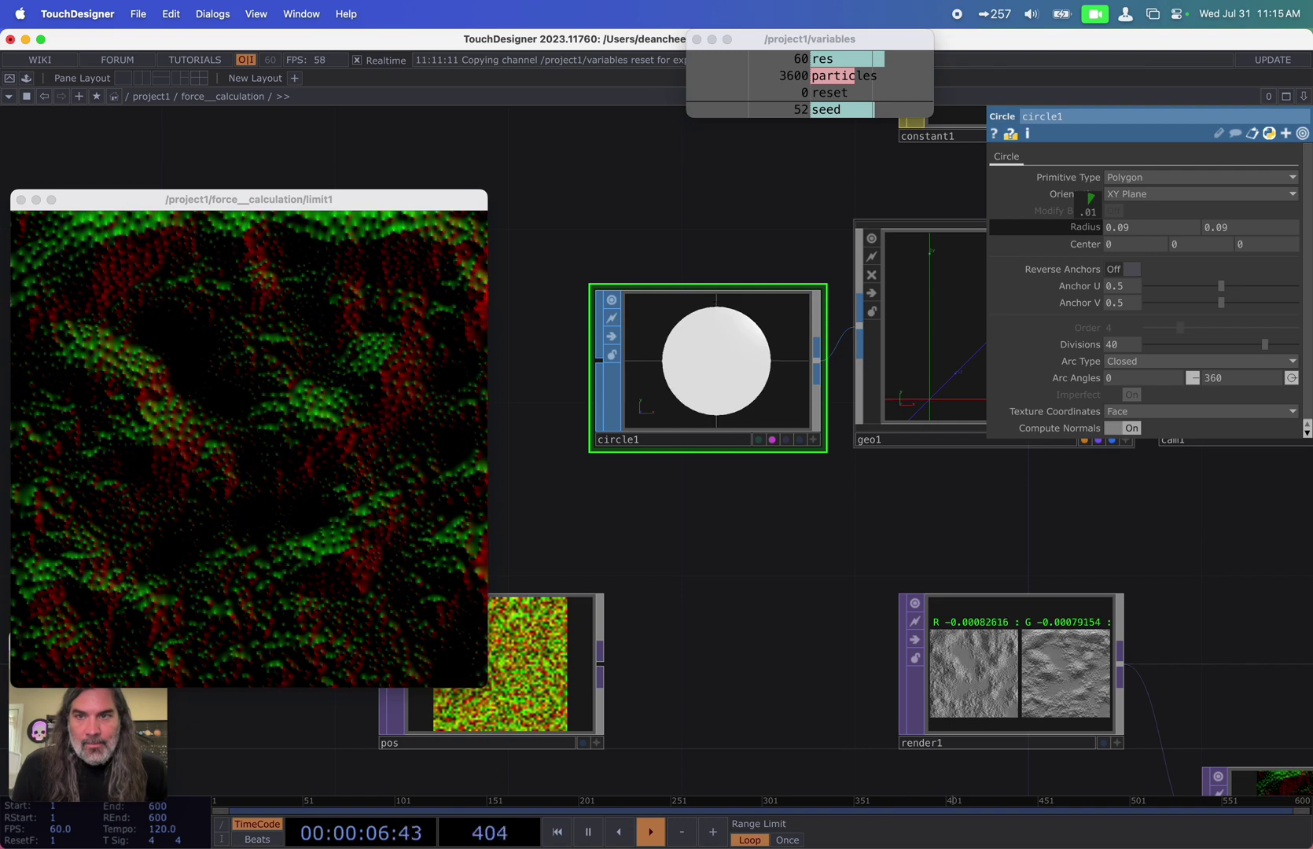
scroll(710, 533, "down", 5)
scroll(710, 533, "left", 4)
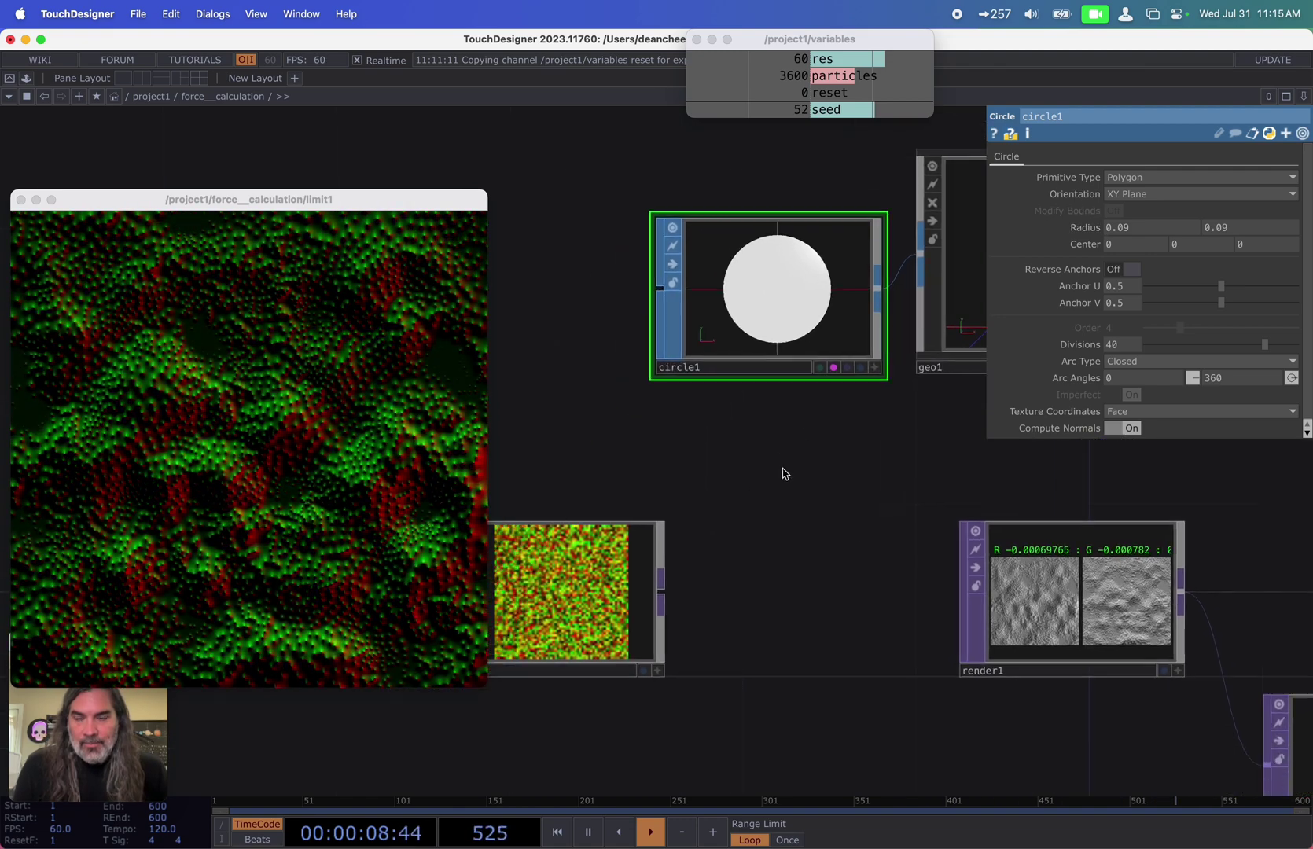
Step: Reset the particle simulation several times to watch fresh seeds spread with the larger circle radius
key("1")
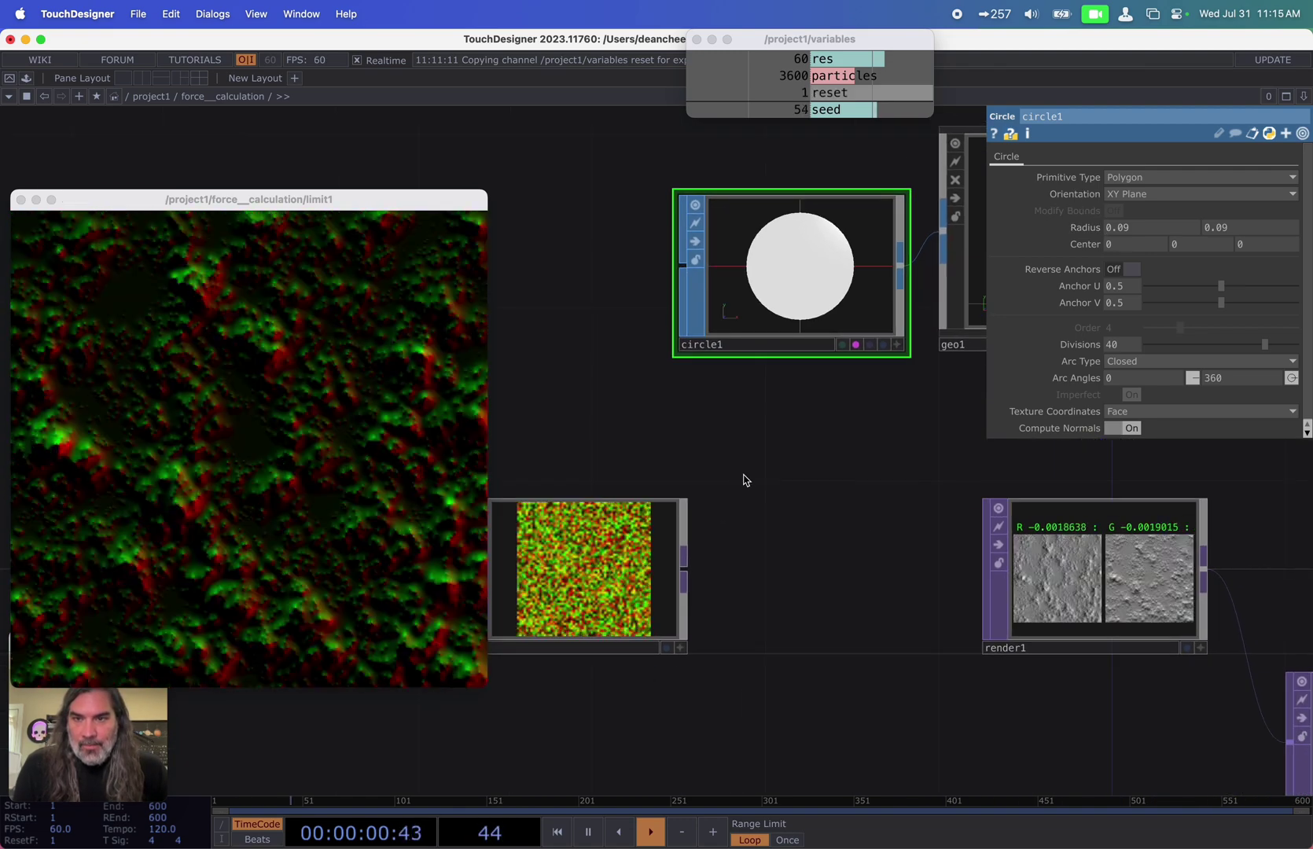
key("1")
key("1")
key("1")
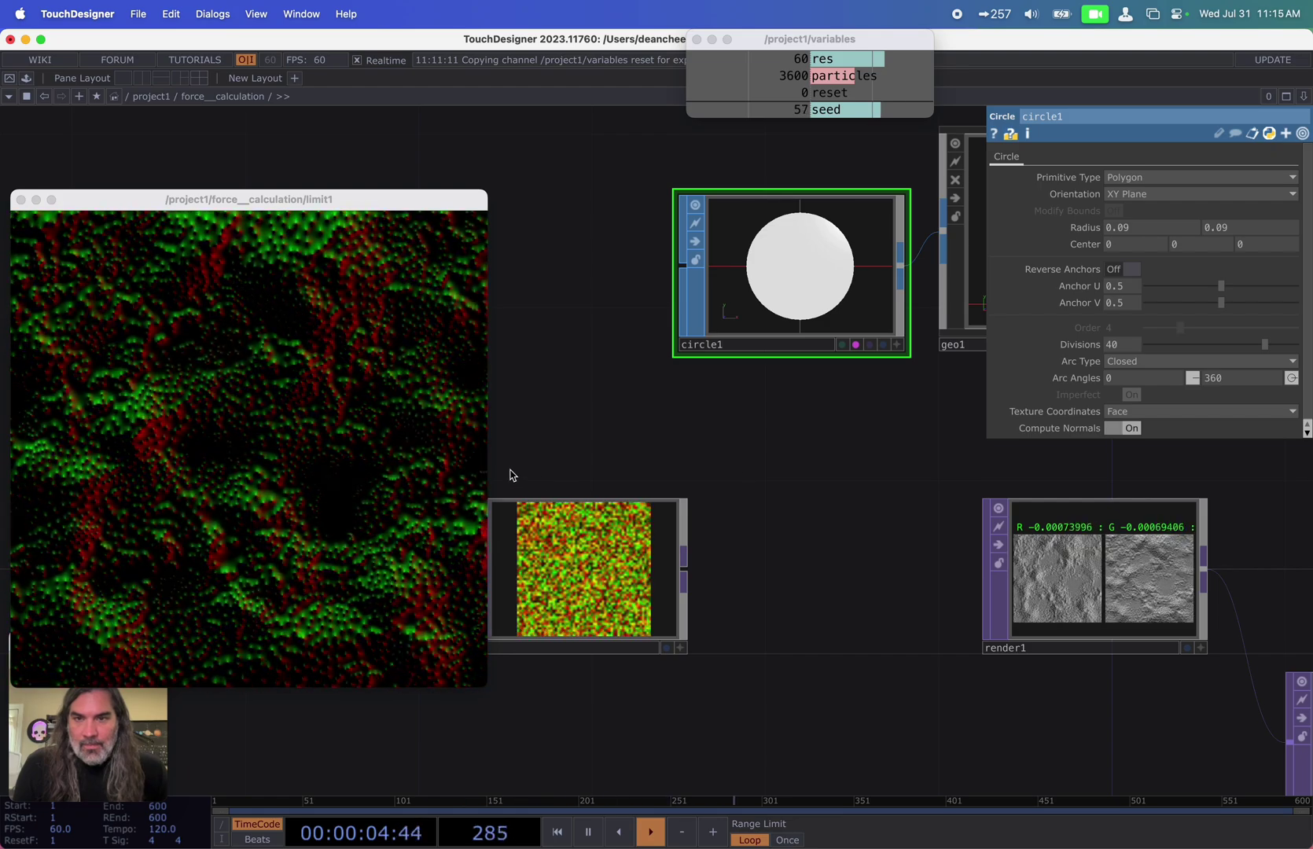
Step: Enlarge the floating limit1 viewer to inspect the flow, shrink it and move it clear of the webcam viewer
left_click_drag(486, 475, 817, 484)
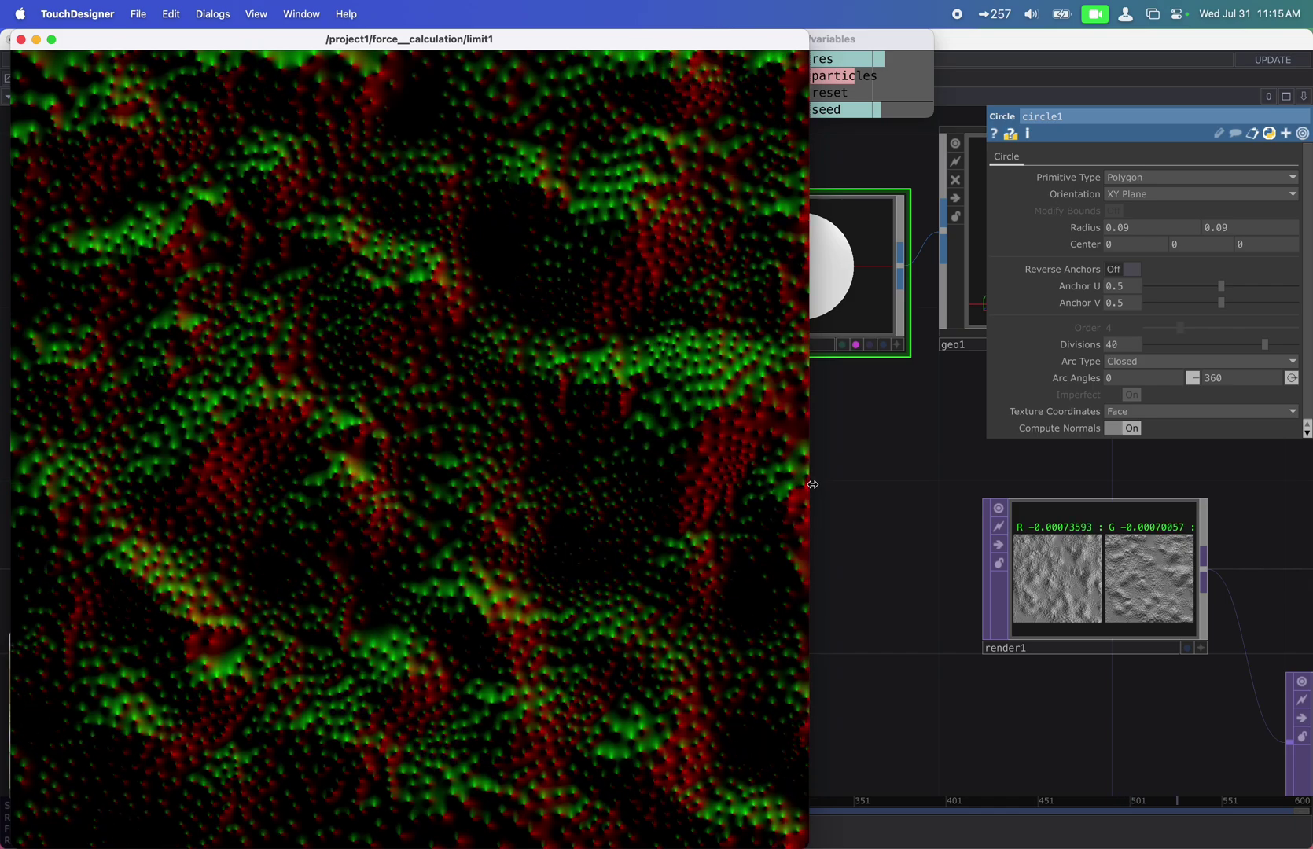
left_click_drag(816, 485, 519, 469)
left_click_drag(339, 177, 368, 101)
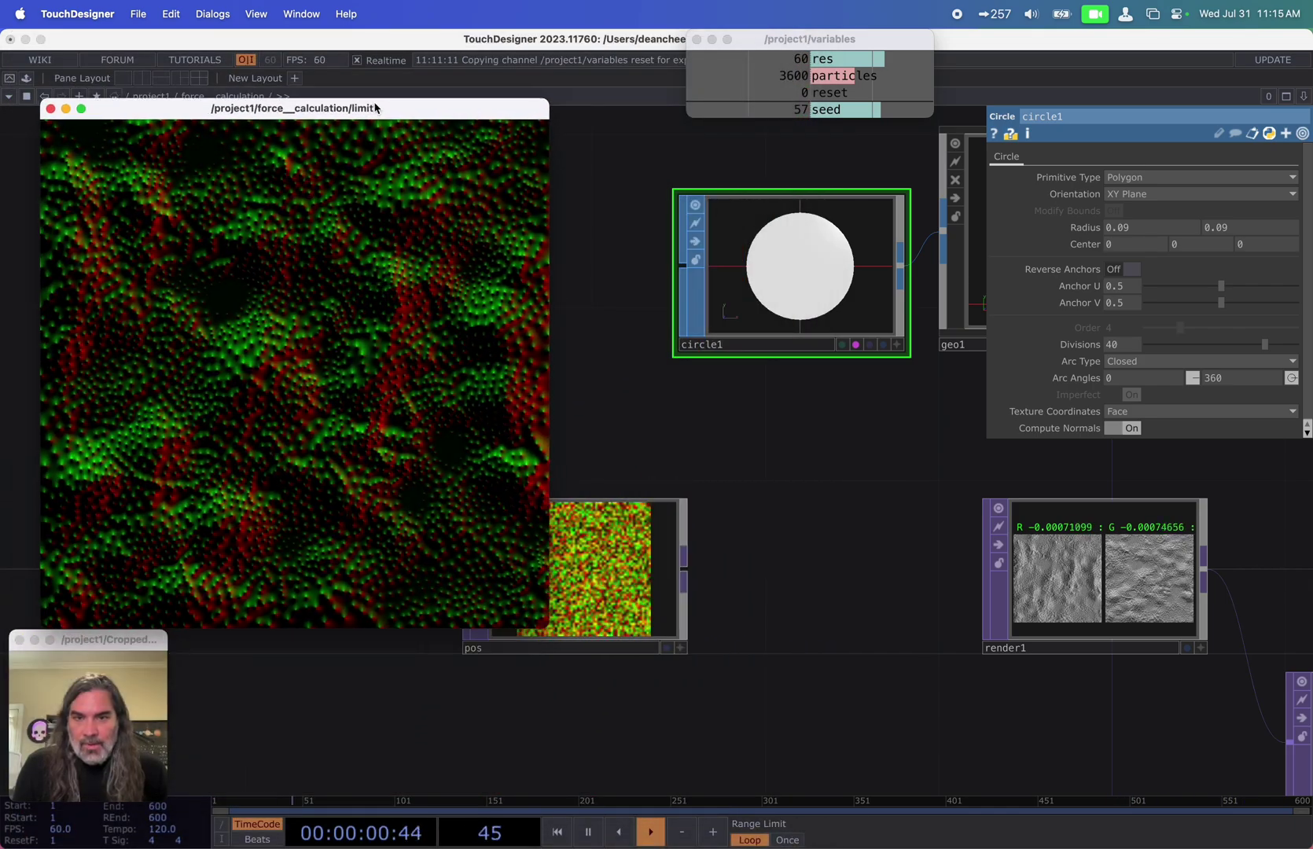
Step: Set both Radius values of circle1 to 0.13 and look along the chain from render1 to out1
scroll(755, 504, "down", 3)
left_click_drag(805, 650, 824, 734)
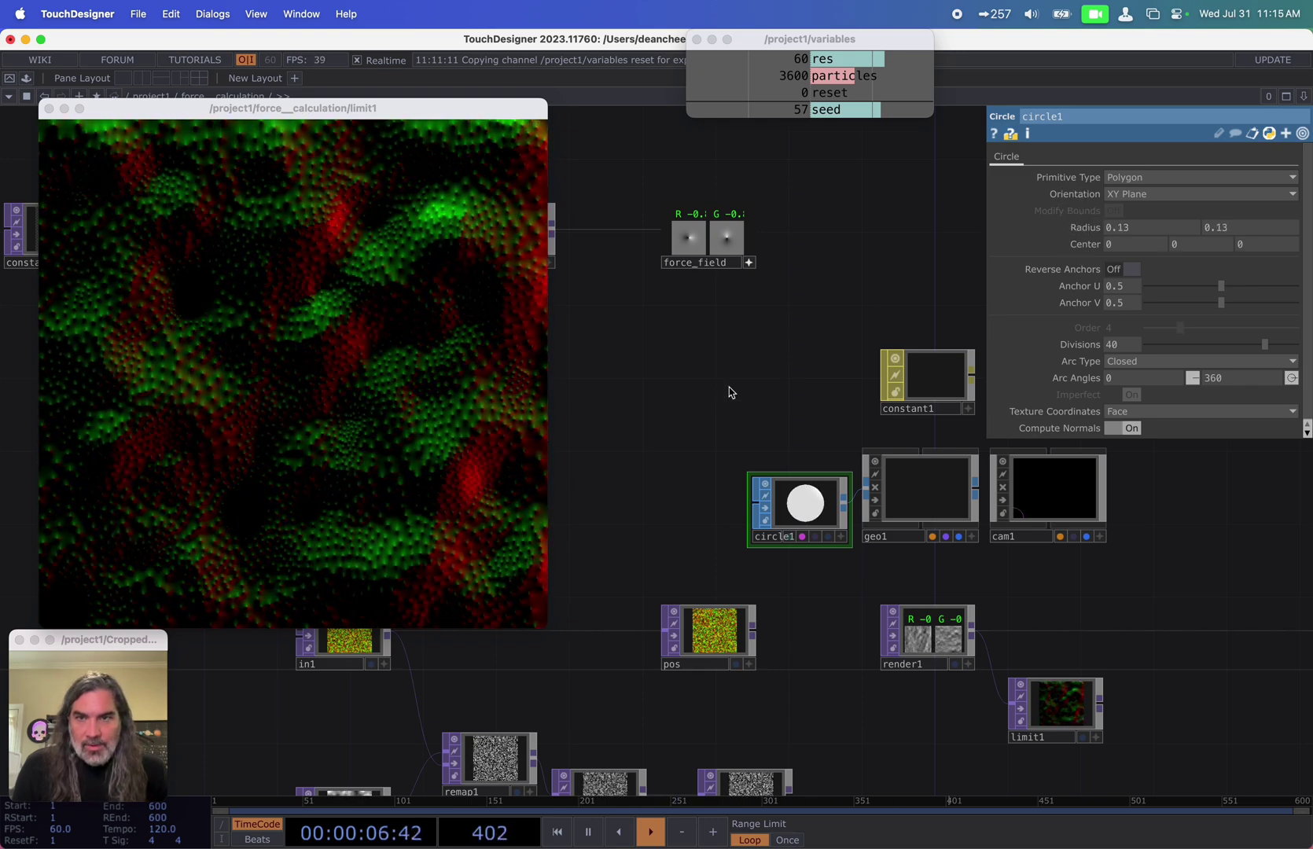
left_click_drag(713, 387, 725, 388)
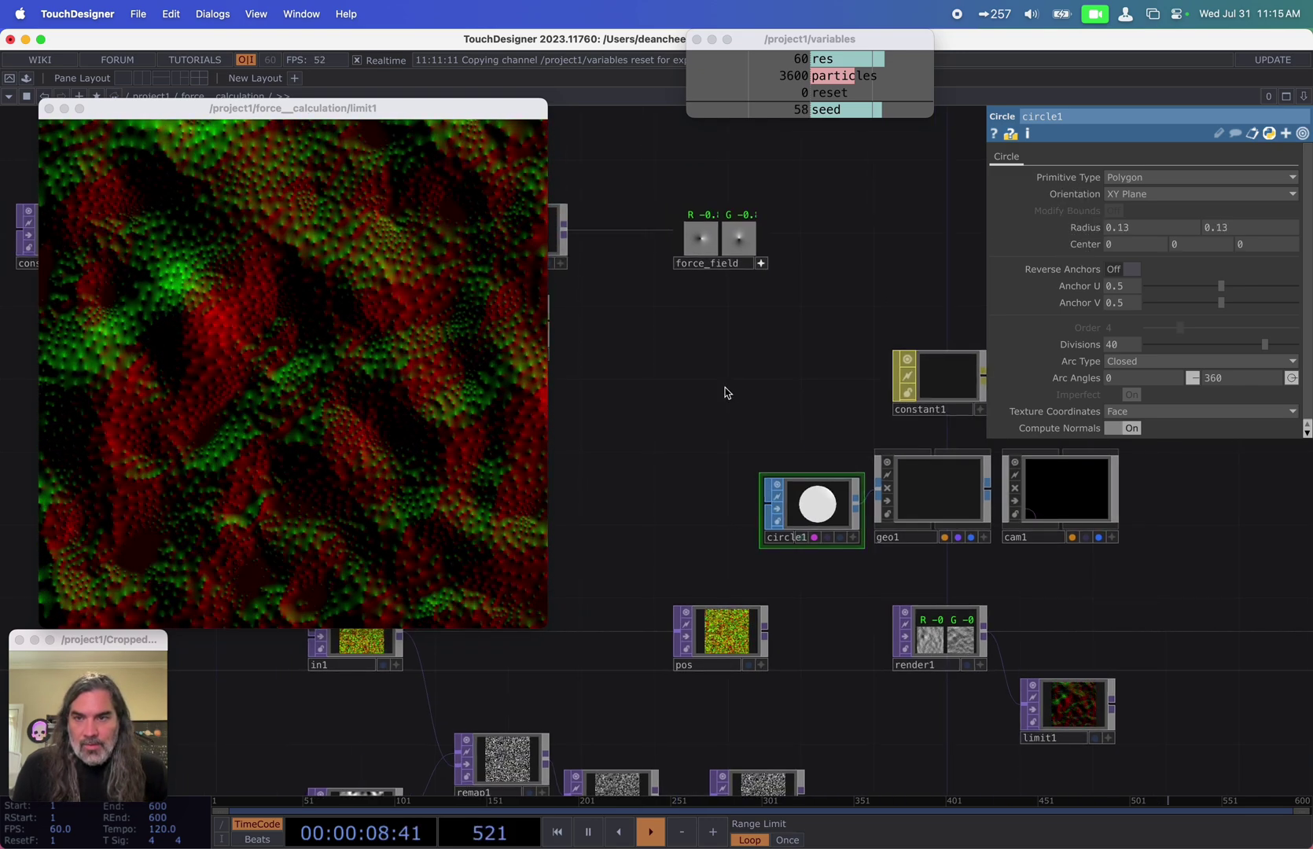
scroll(727, 408, "down", 3)
scroll(727, 407, "right", 2)
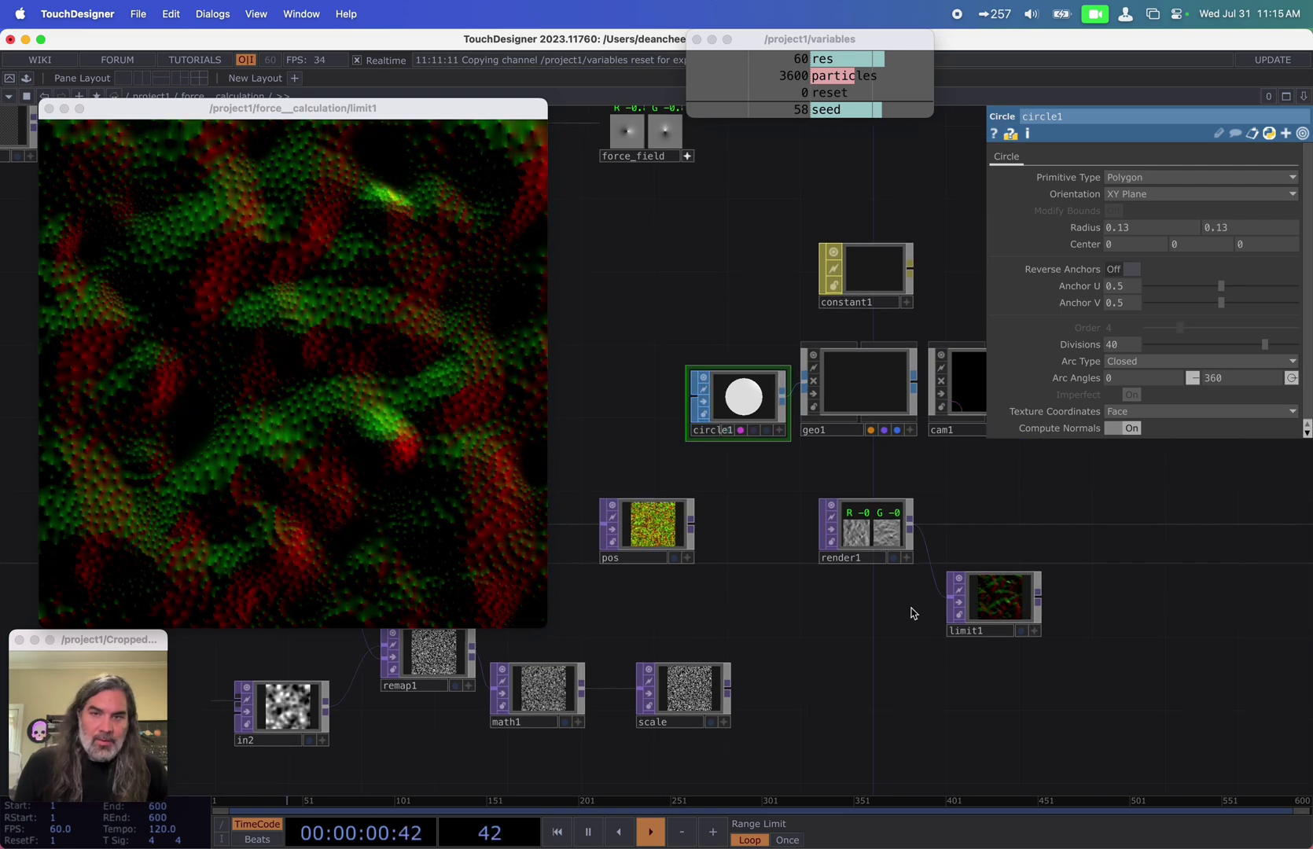
scroll(1142, 646, "right", 5)
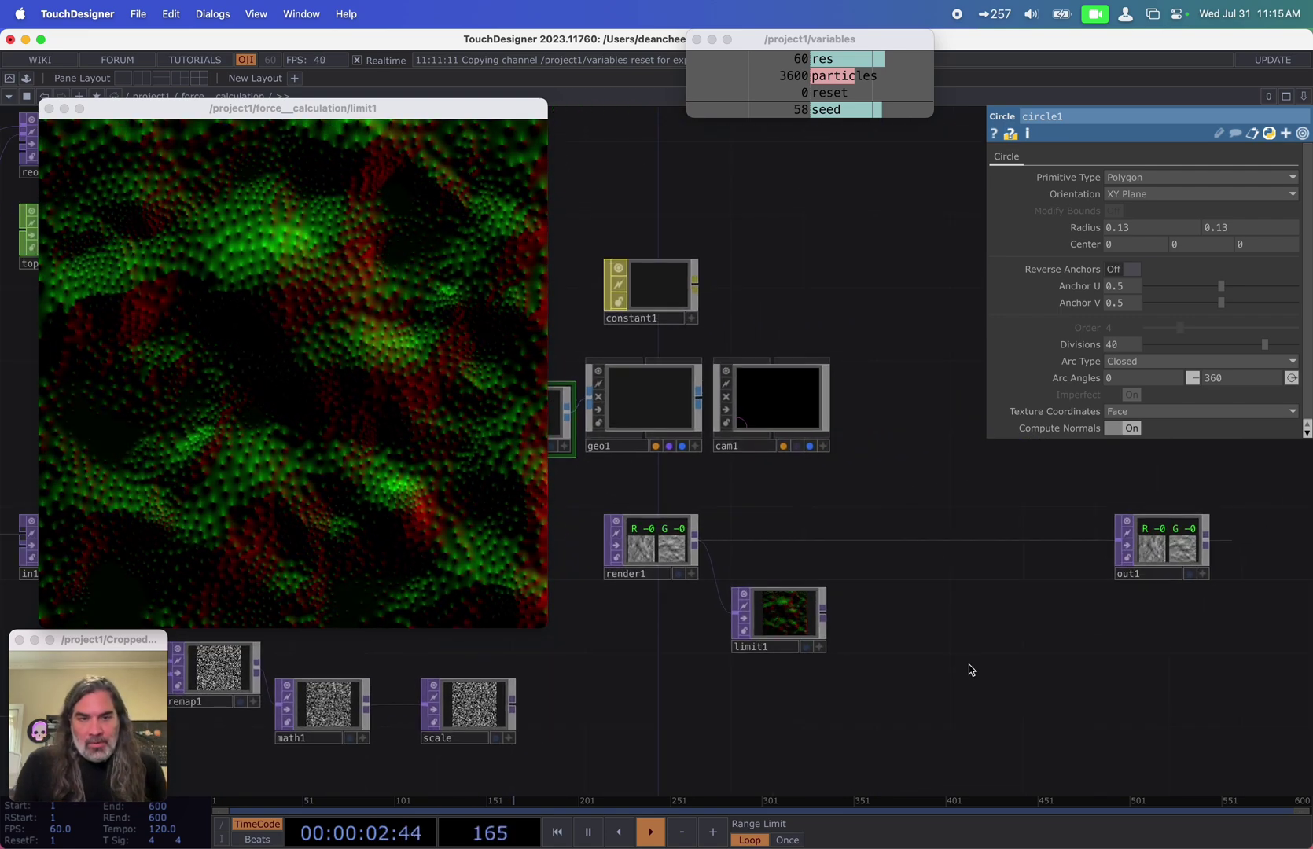
Step: Go up to the project1 network and shrink and move the floating limit1 viewer so add1 and to_pos_fb are clear
key("u")
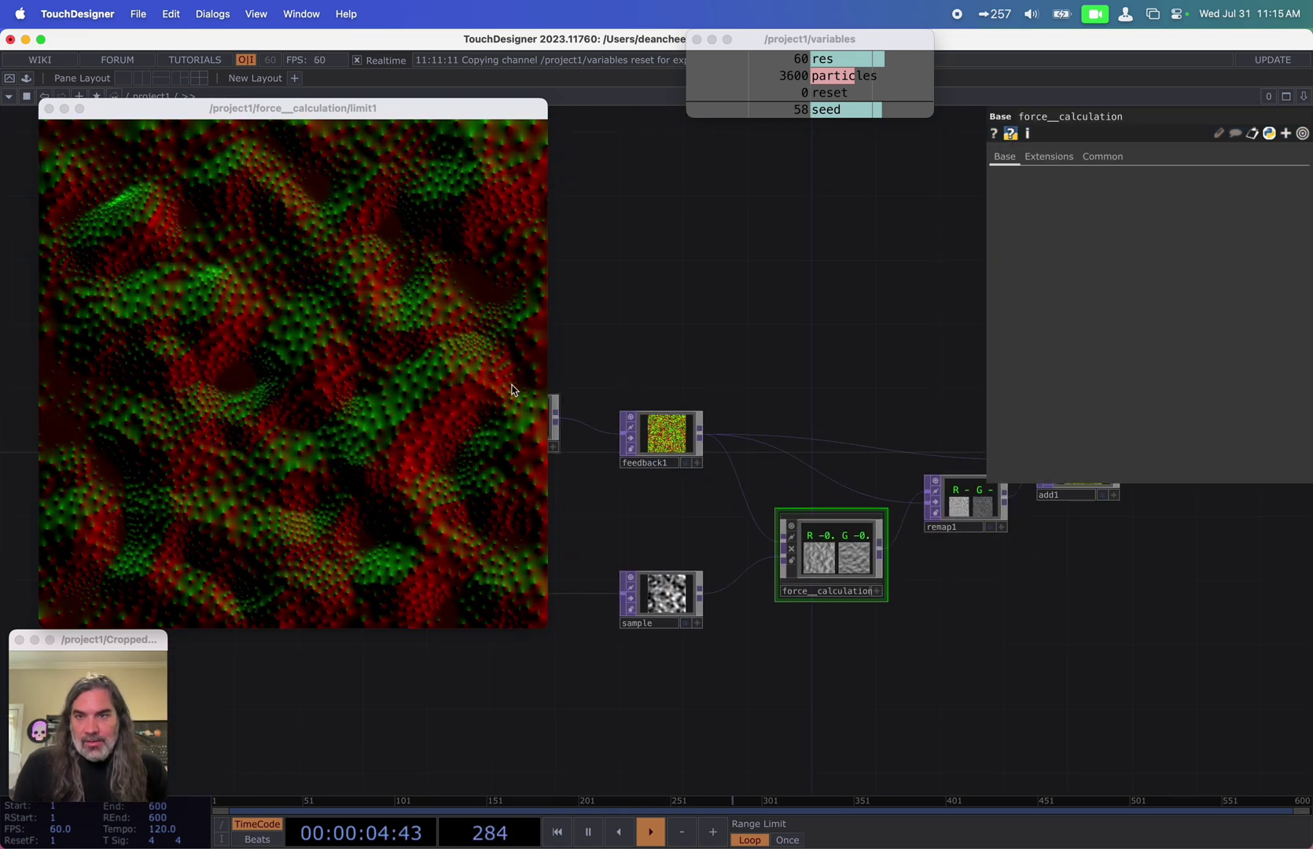
scroll(649, 521, "right", 8)
scroll(649, 521, "up", 2)
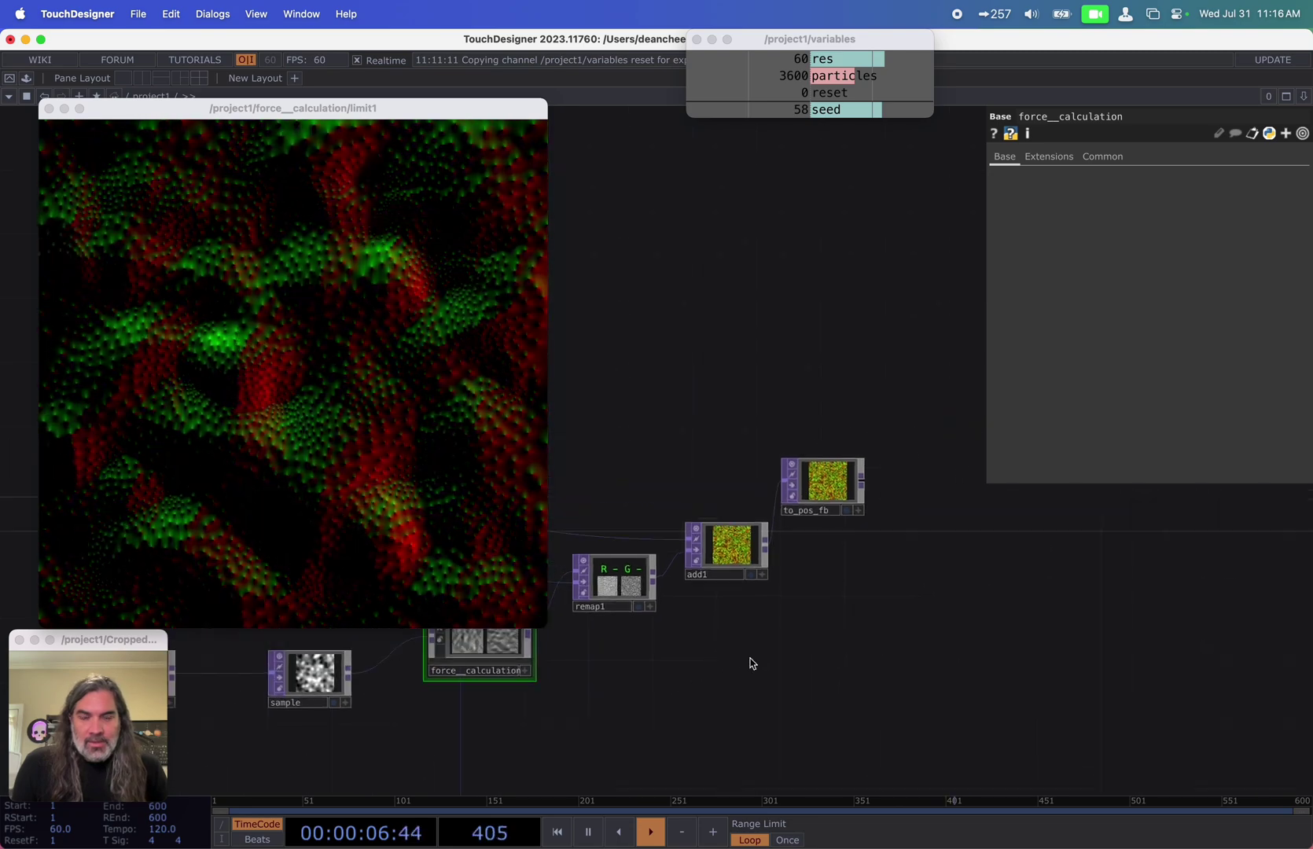
left_click_drag(824, 630, 676, 660)
scroll(801, 596, "up", 4)
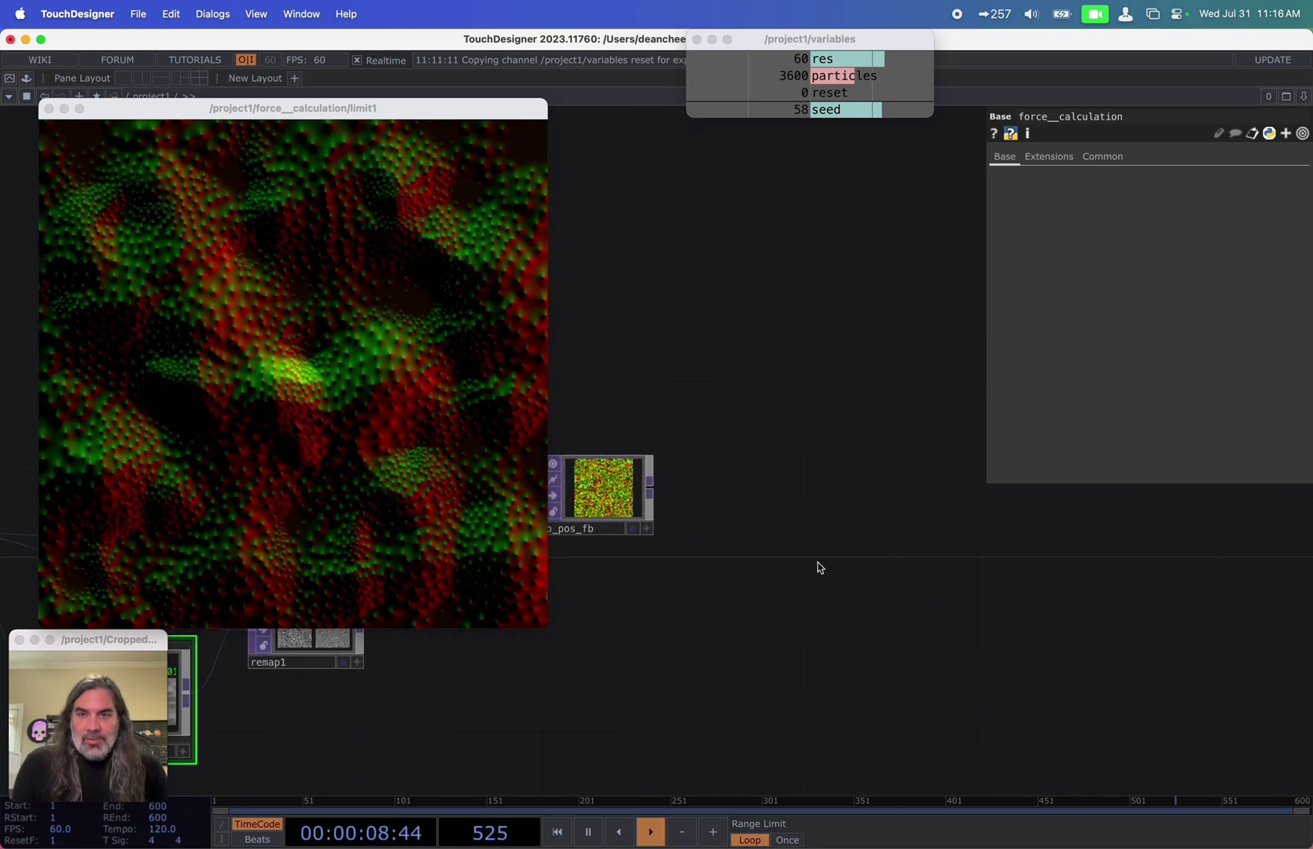
left_click_drag(545, 628, 481, 561)
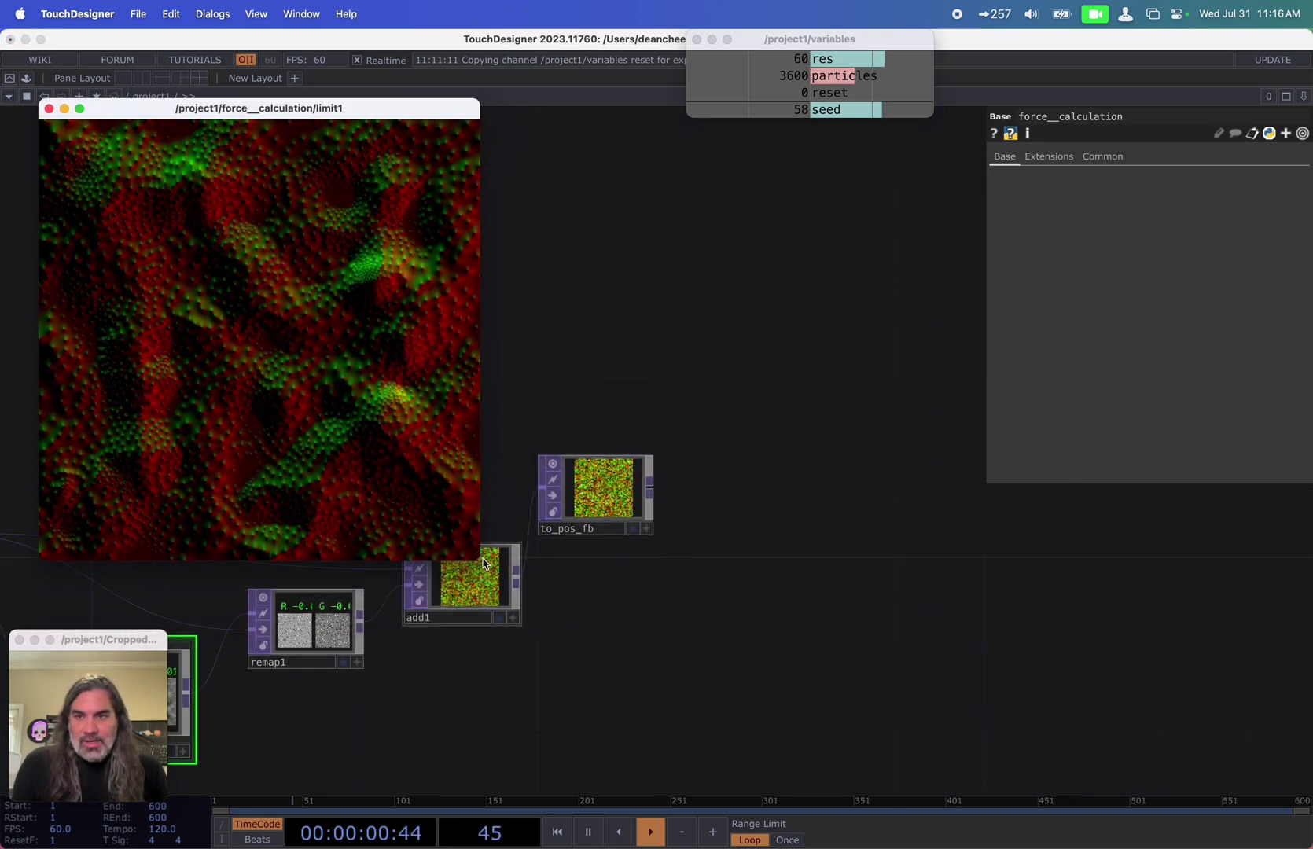
left_click_drag(311, 107, 273, 42)
scroll(637, 445, "down", 2)
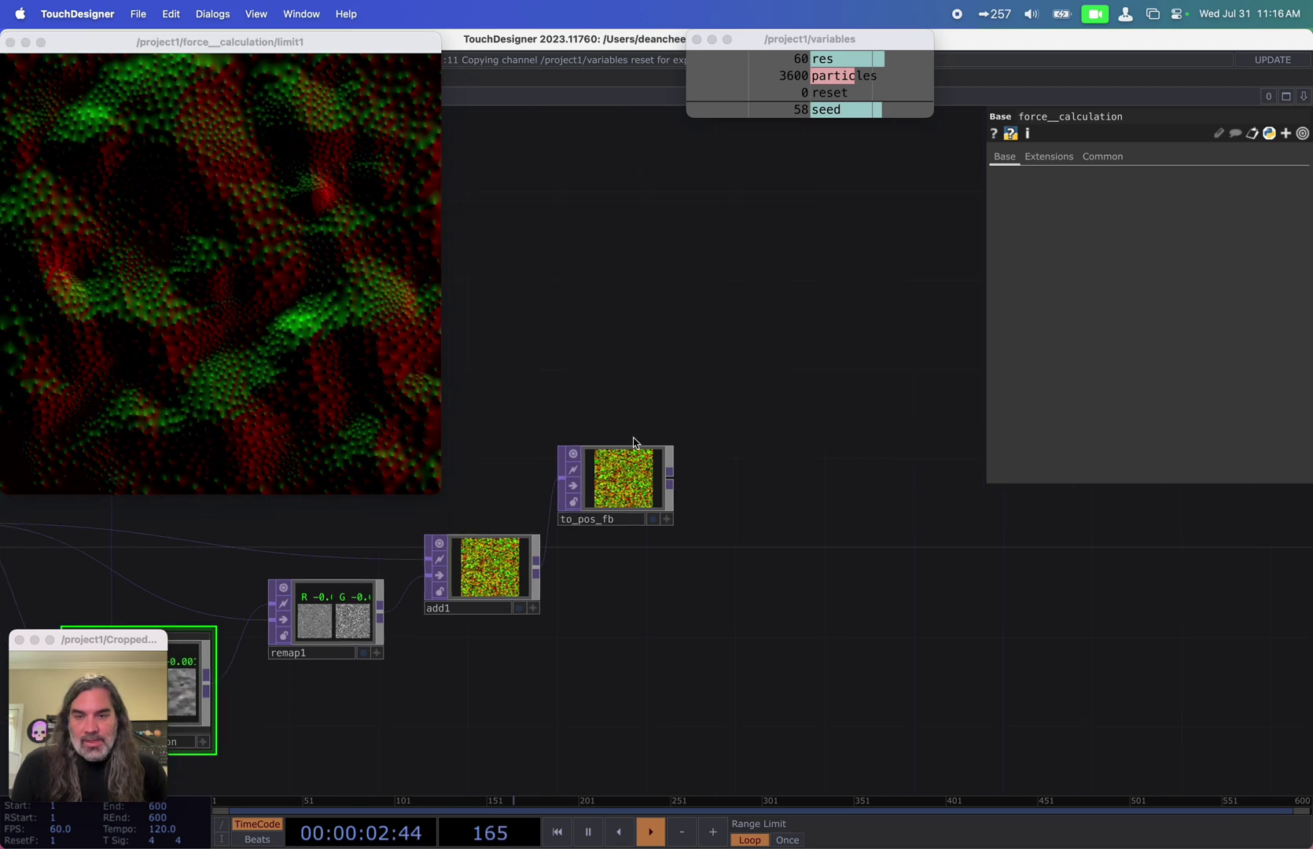
Step: Add a Null TOP fed by to_pos_fb's output, place it well beyond that node and name it pos
left_click_drag(682, 473, 677, 471)
key("Tab")
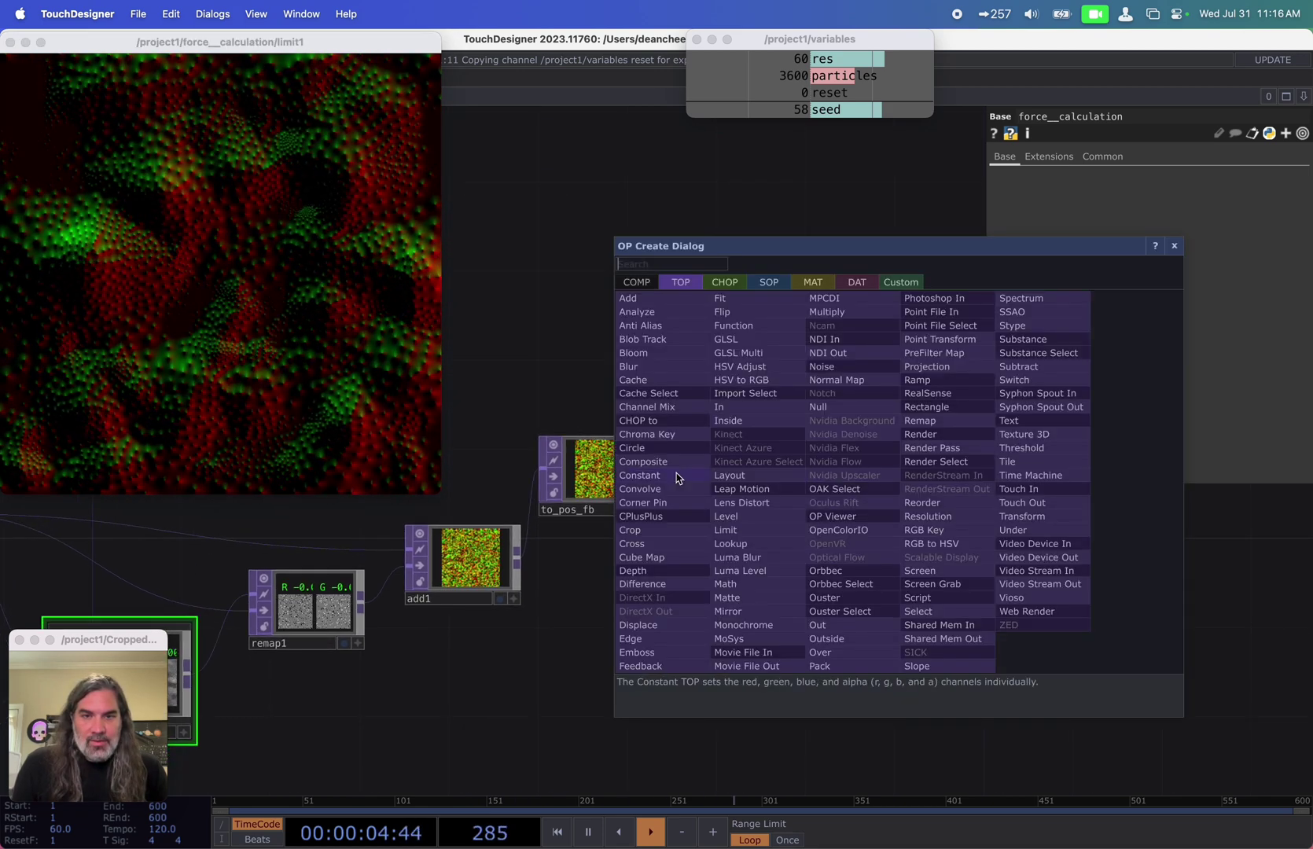
key("Escape")
right_click(655, 475)
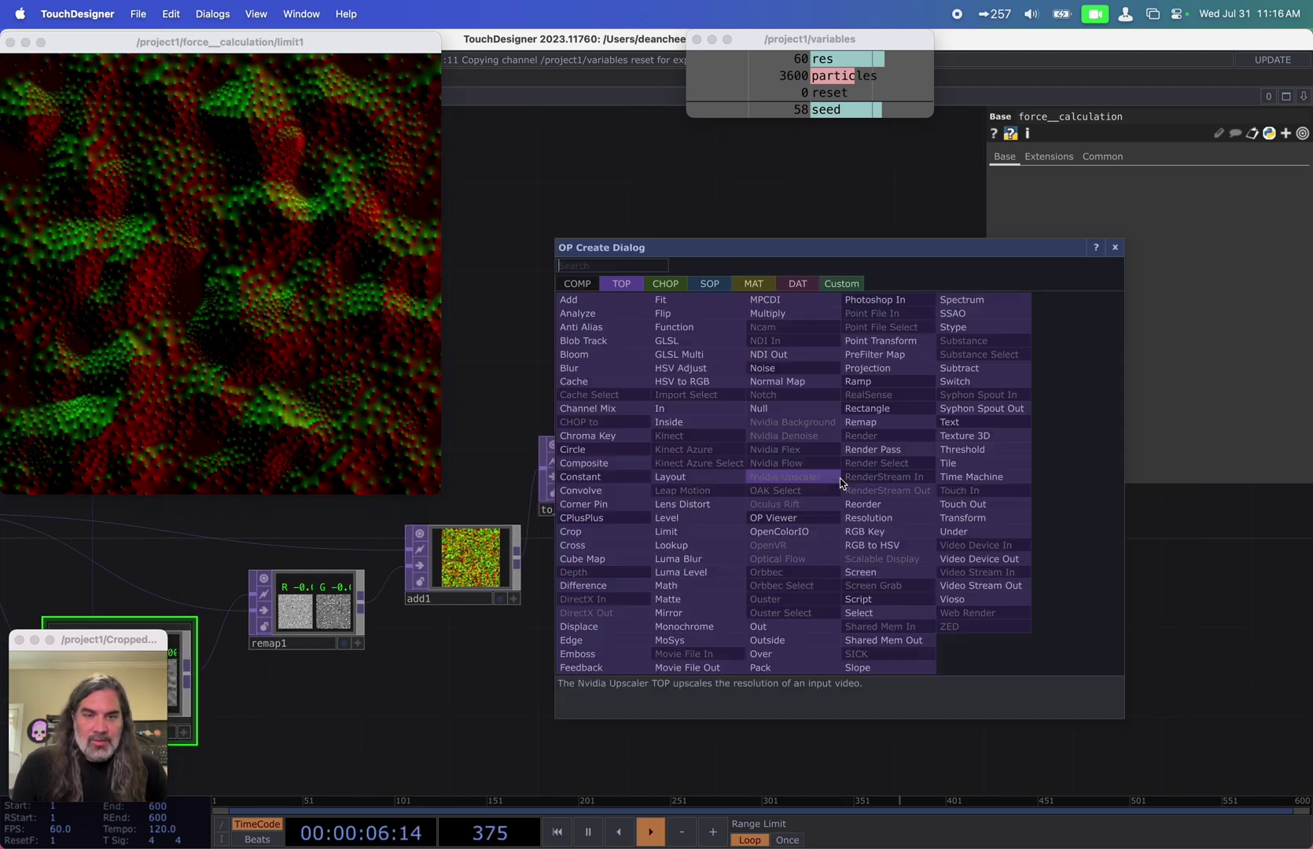
left_click(803, 409)
left_click(889, 460)
left_click_drag(1018, 607, 577, 660)
left_click_drag(489, 514, 779, 560)
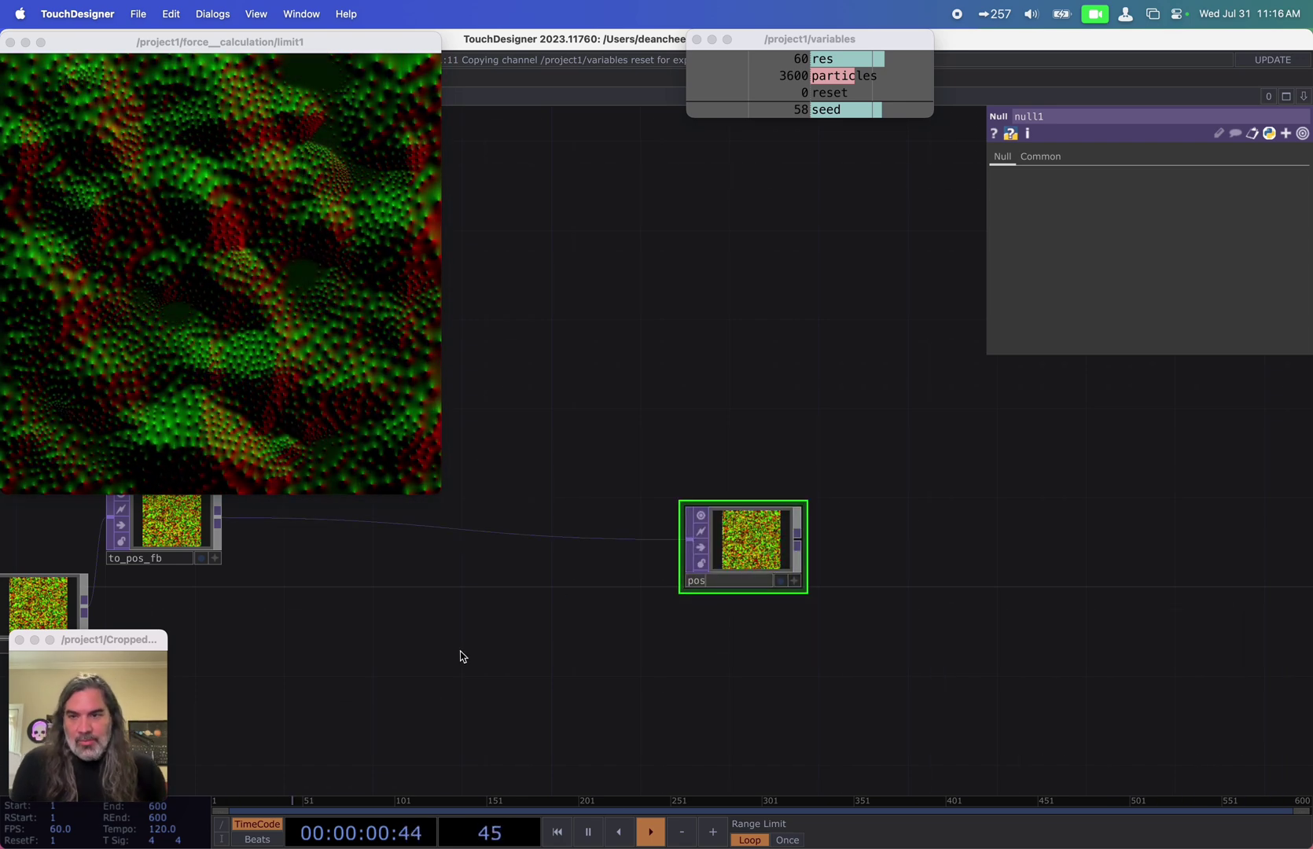
left_click_drag(462, 657, 468, 656)
left_click_drag(944, 552, 848, 578)
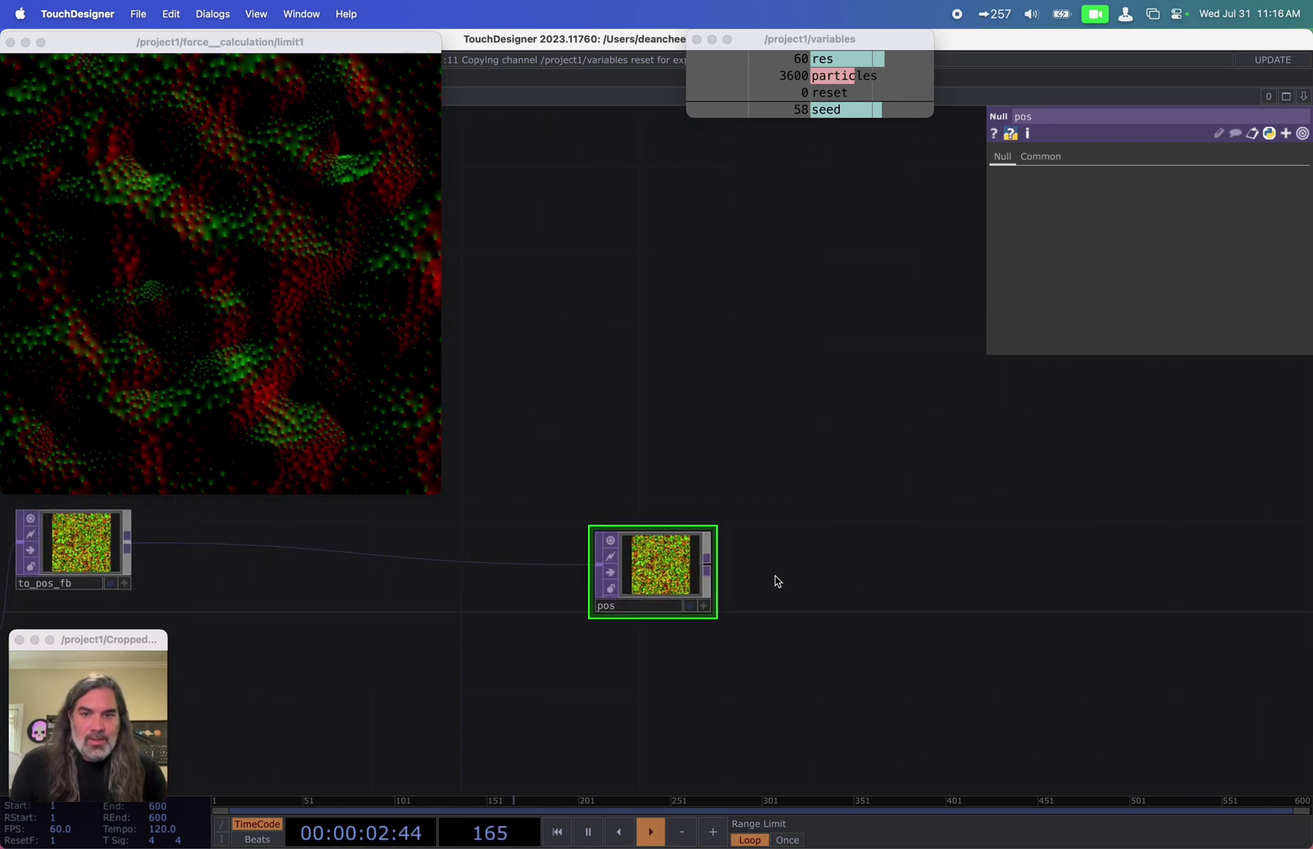
Step: Shrink the floating limit1 viewer, then add a Circle SOP just above pos with both Radius values at 0.001
left_click_drag(440, 494, 378, 428)
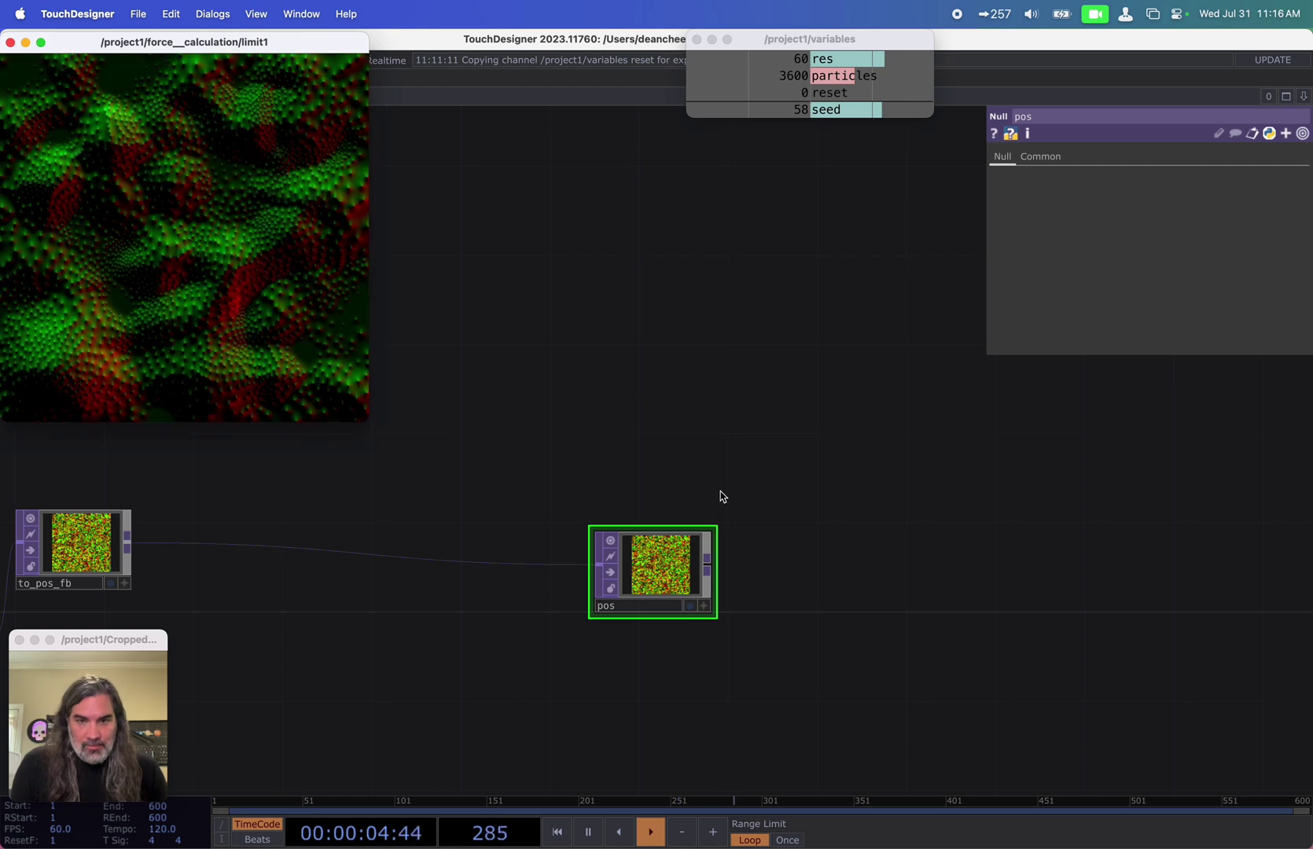
key("Tab")
left_click(566, 233)
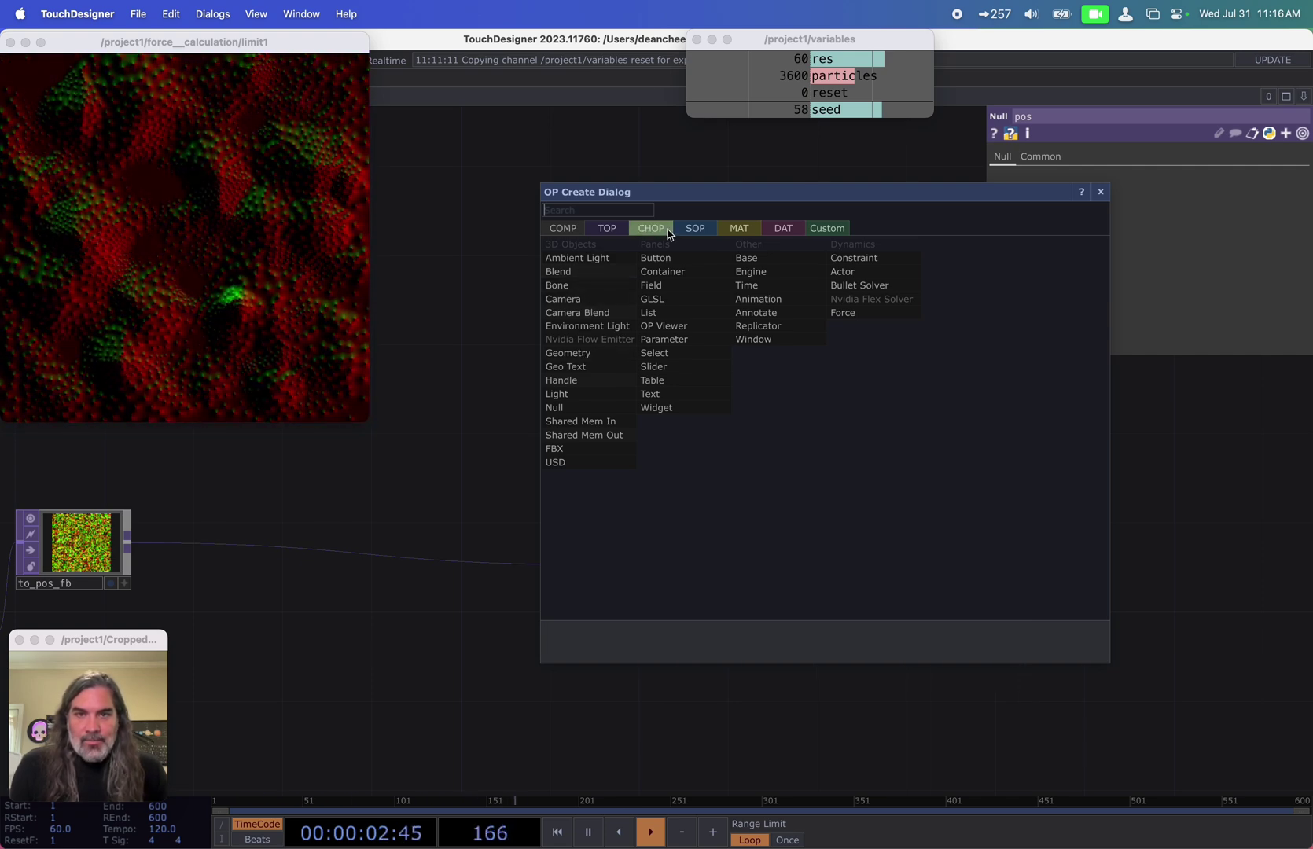
left_click(695, 228)
left_click(598, 498)
left_click(771, 454)
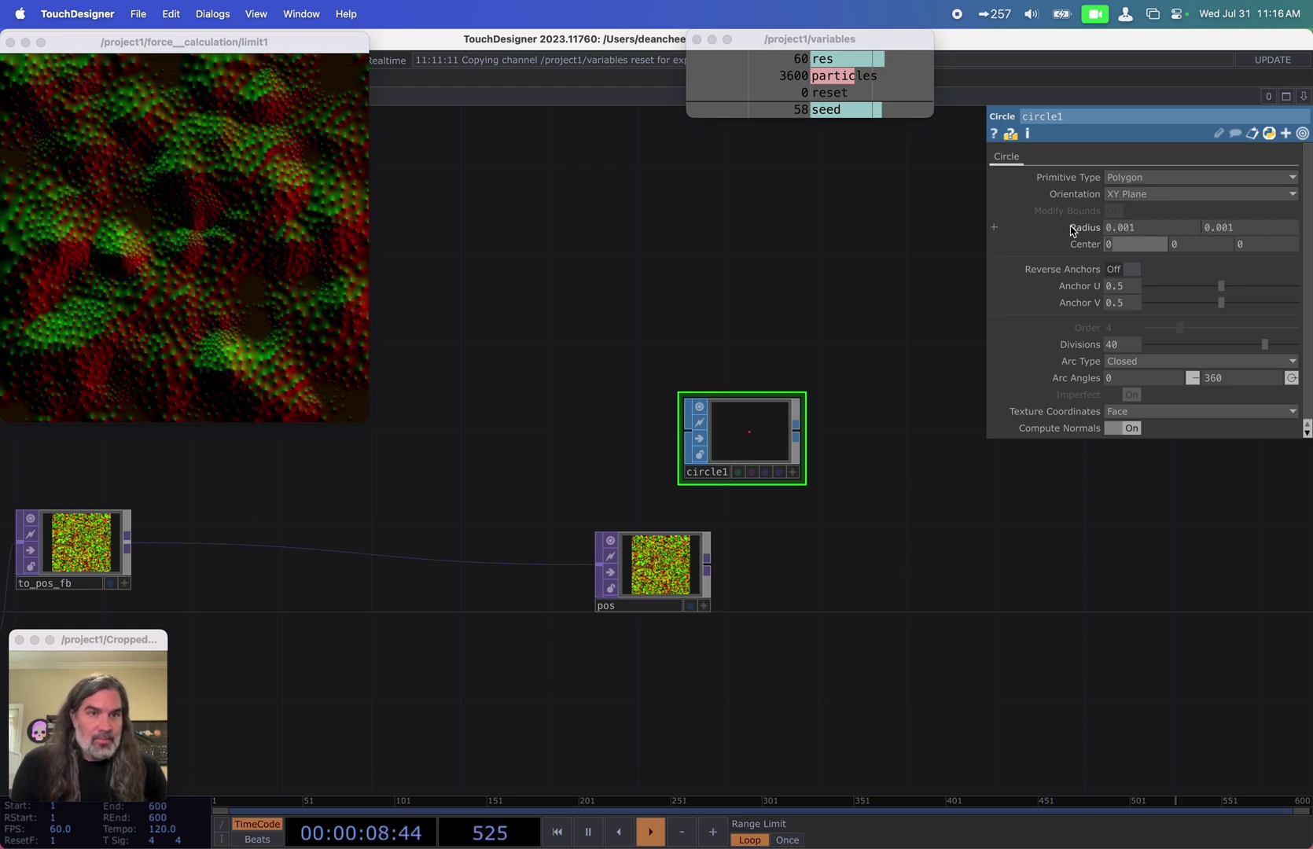
Step: Add a Constant MAT above and slightly beyond circle1
scroll(878, 359, "right", 5)
key("Tab")
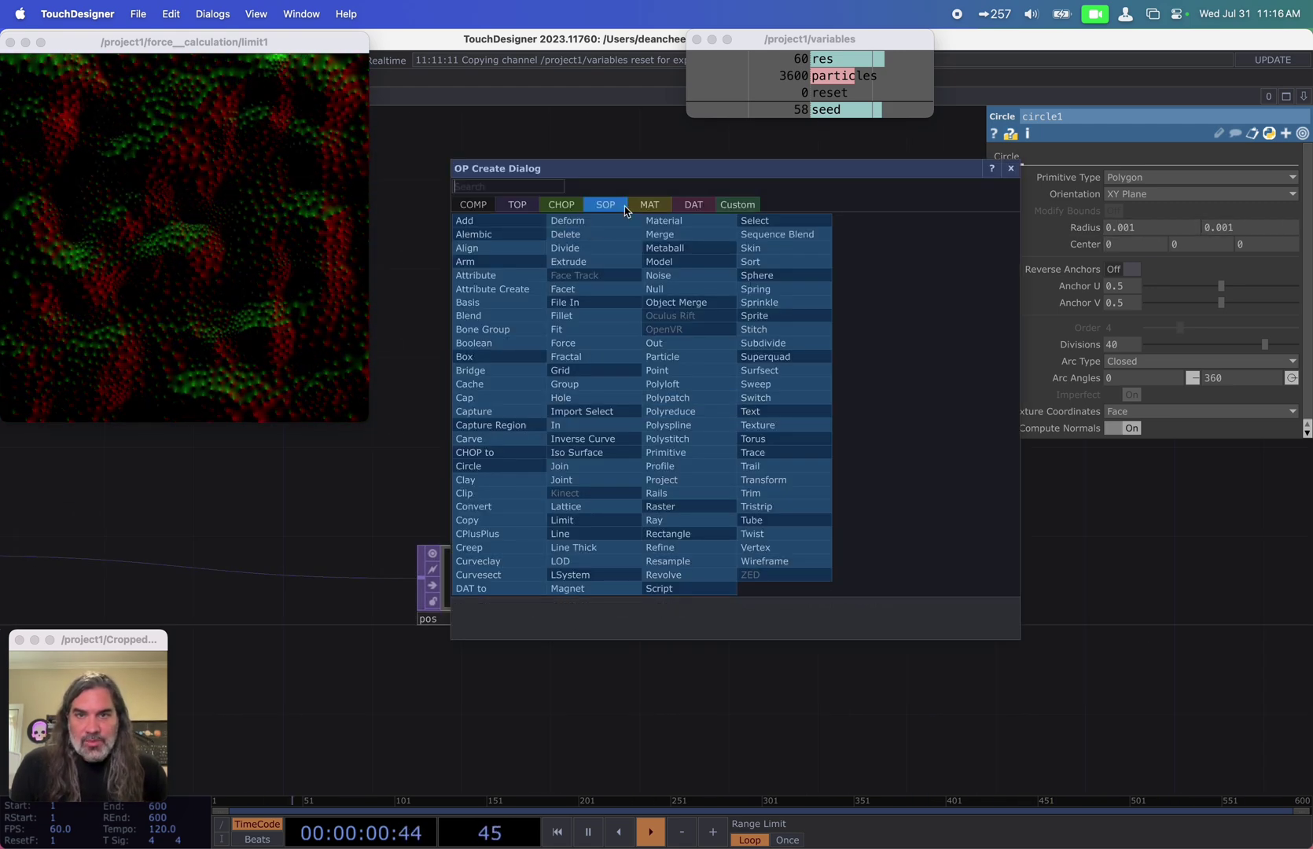
left_click(652, 206)
left_click(503, 221)
left_click(751, 358)
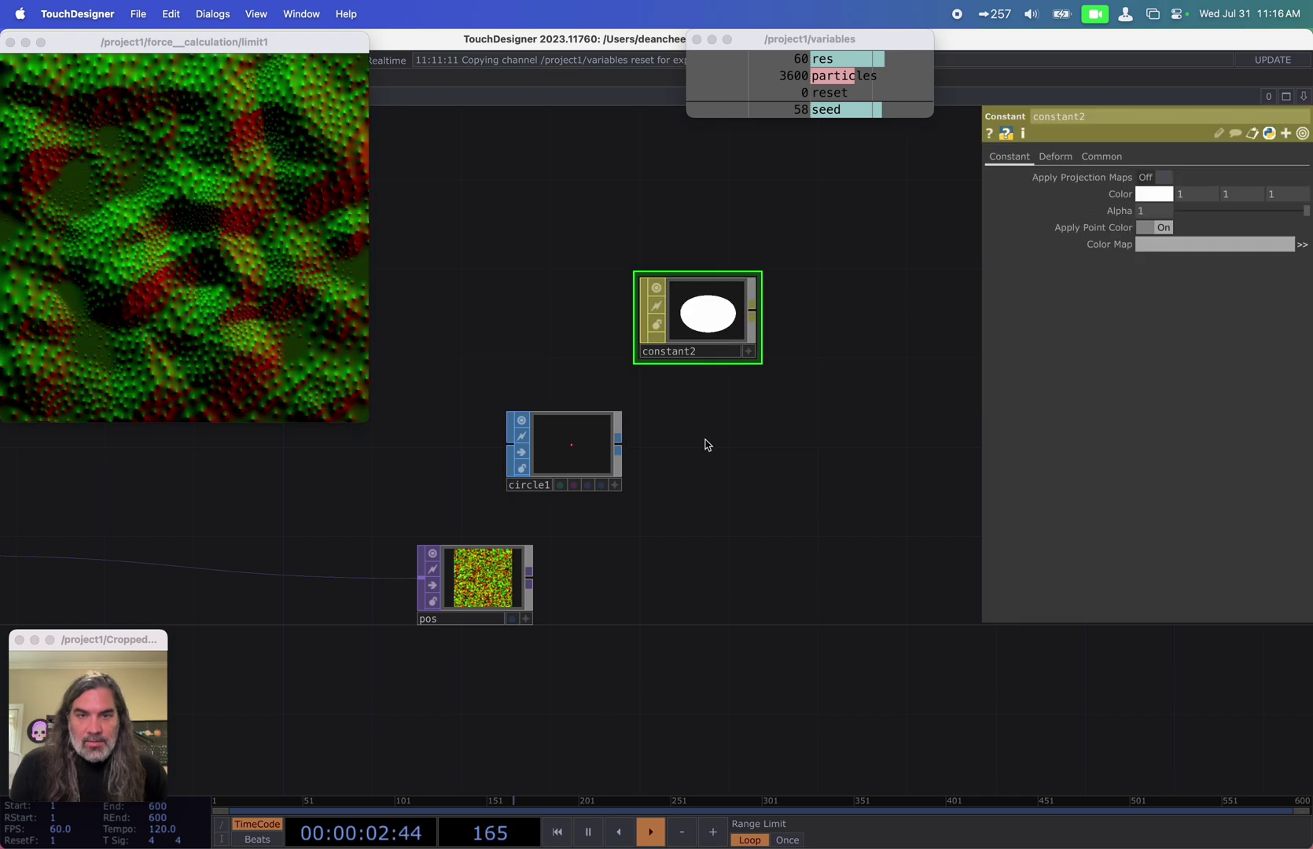
Step: Feed circle1 into a new Geometry COMP placed beside it, and add a Camera COMP beyond the geometry
right_click(627, 446)
left_click(437, 245)
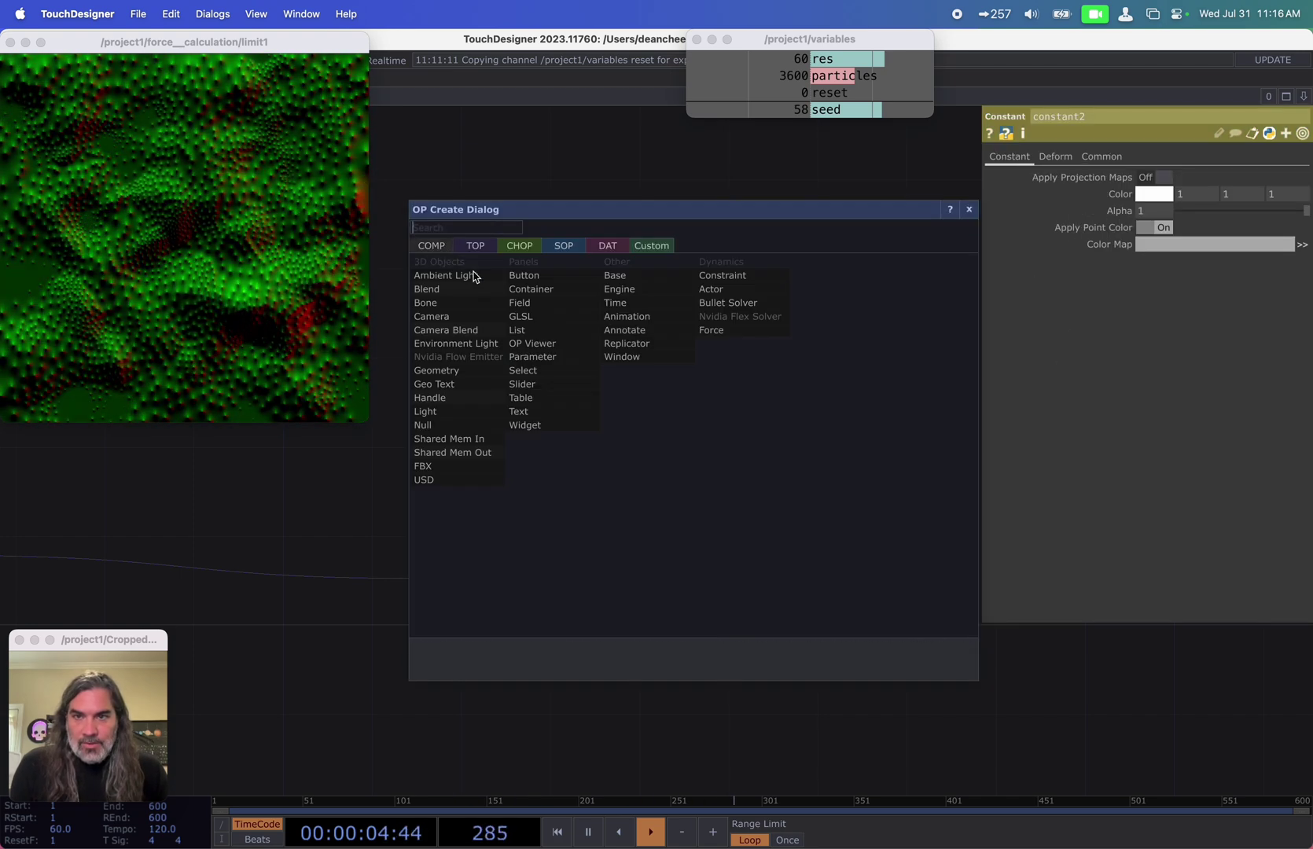
left_click(453, 372)
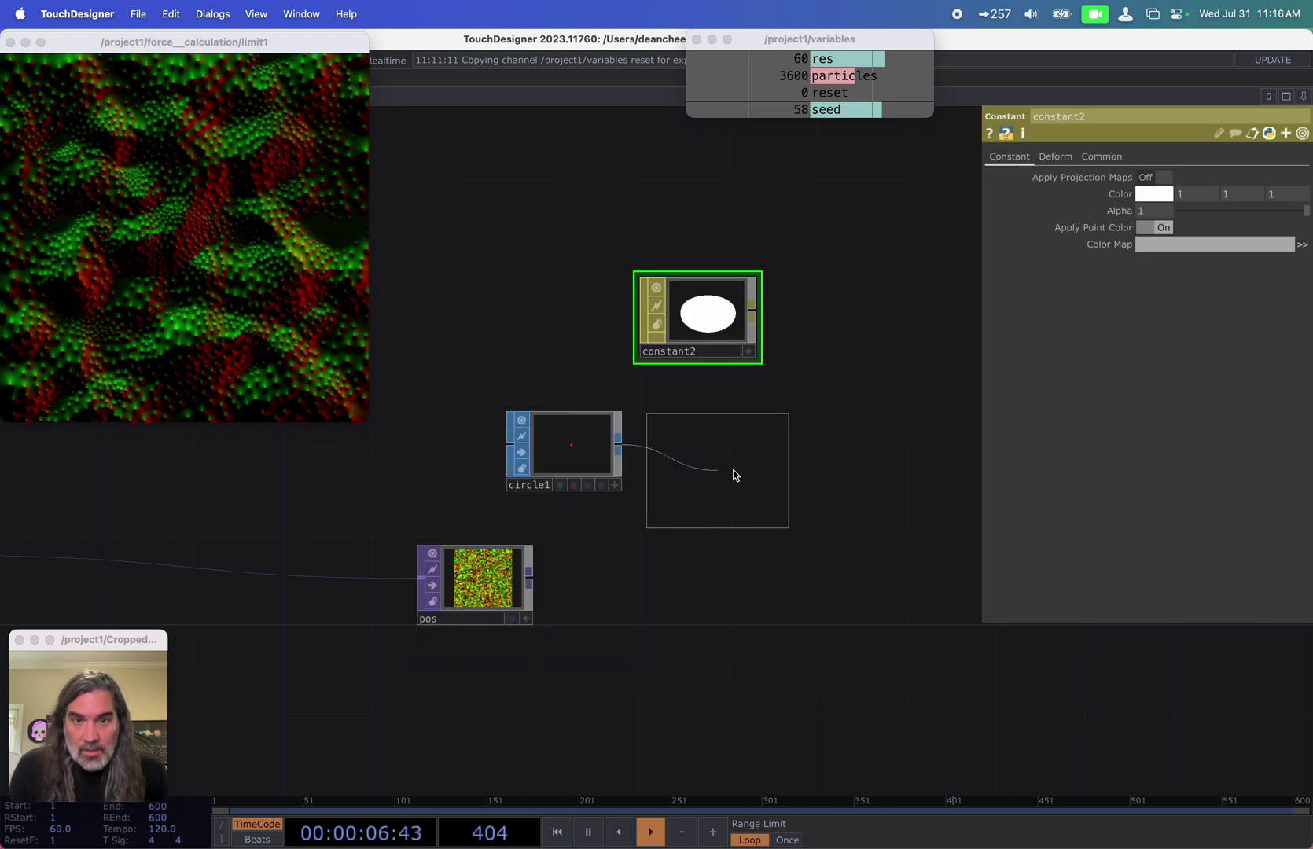
left_click(743, 460)
key("Tab")
type("ca")
key("Return")
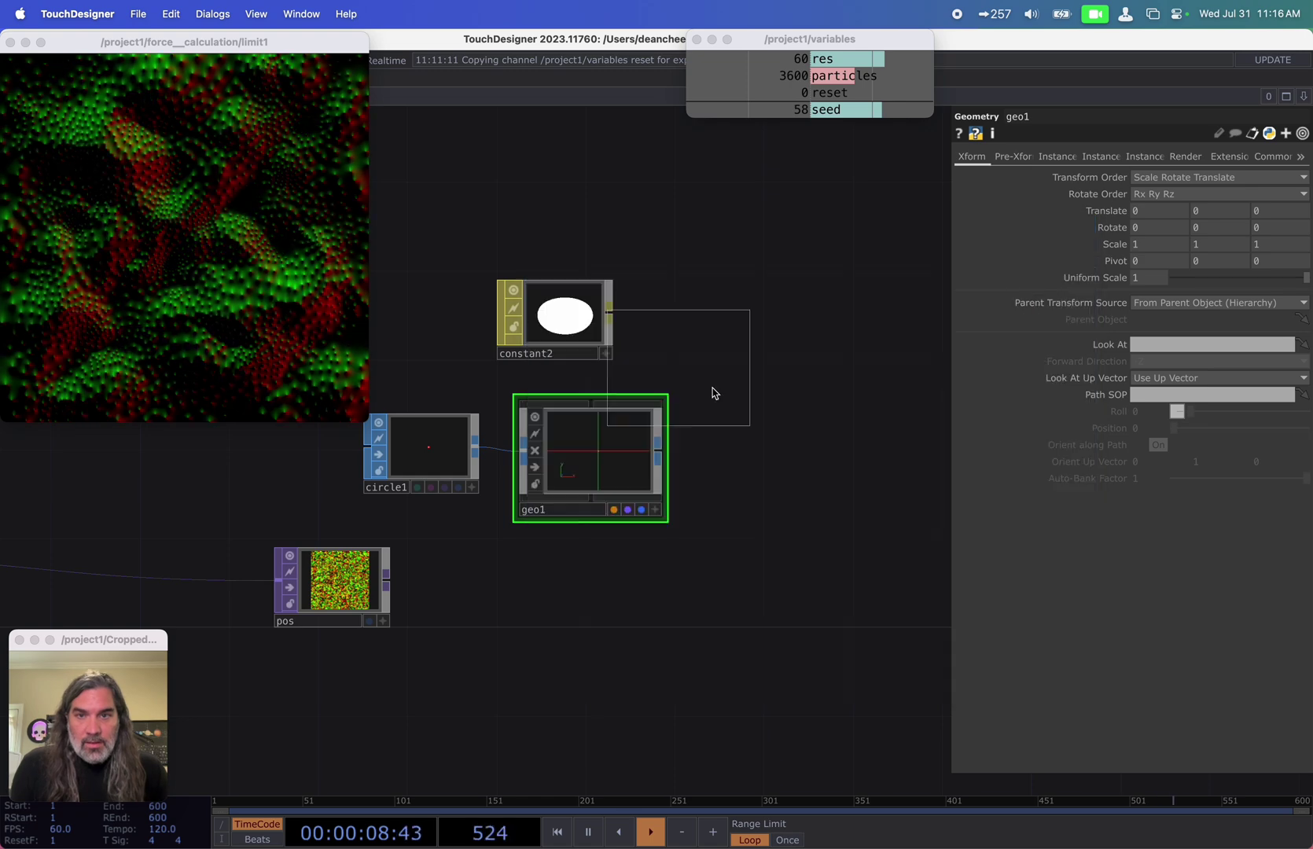
left_click(783, 465)
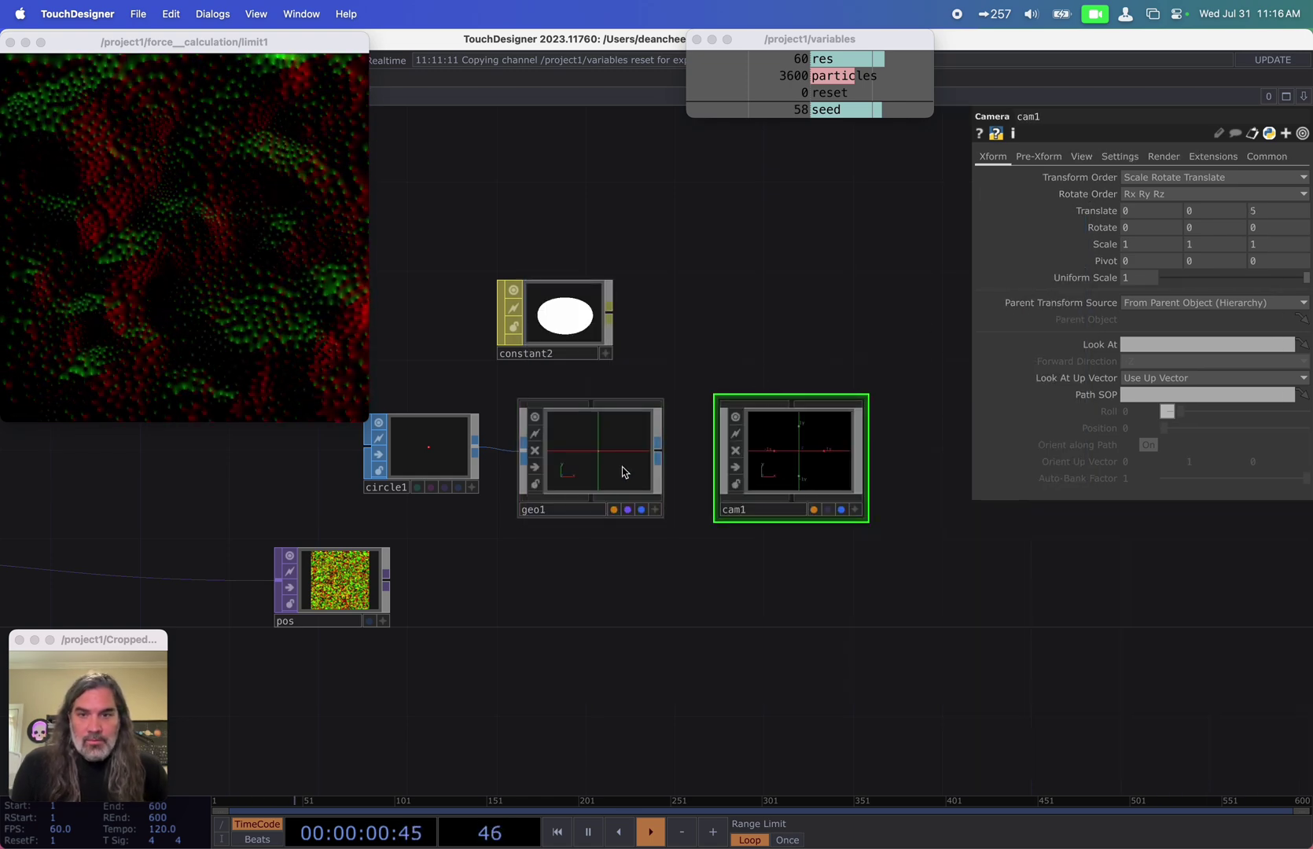
Step: Add a Render TOP below geo1, in line with pos
key("Tab")
type("re")
left_click(400, 378)
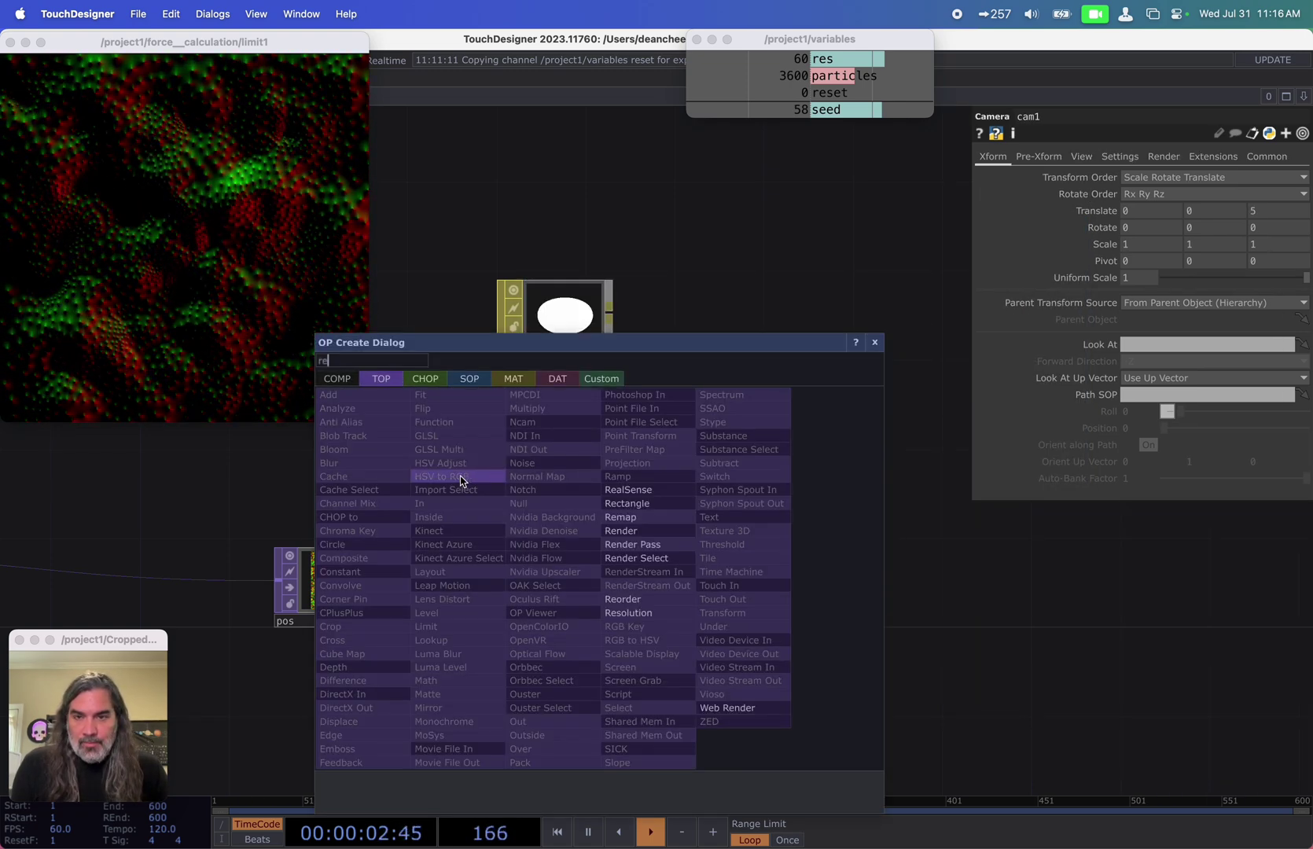
left_click(641, 534)
left_click(544, 587)
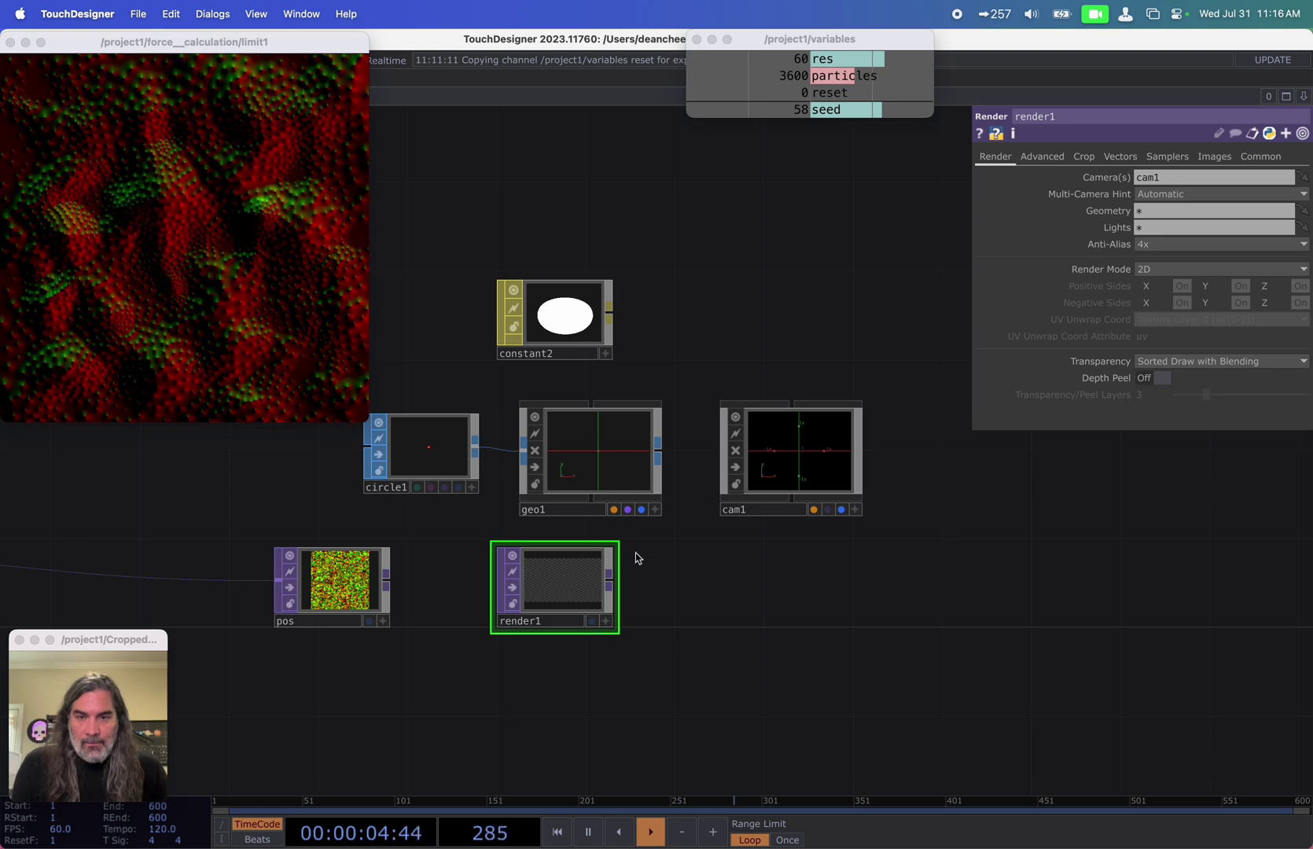
Step: Set the resolution of render1 to 1080 by 1920
left_click(1259, 157)
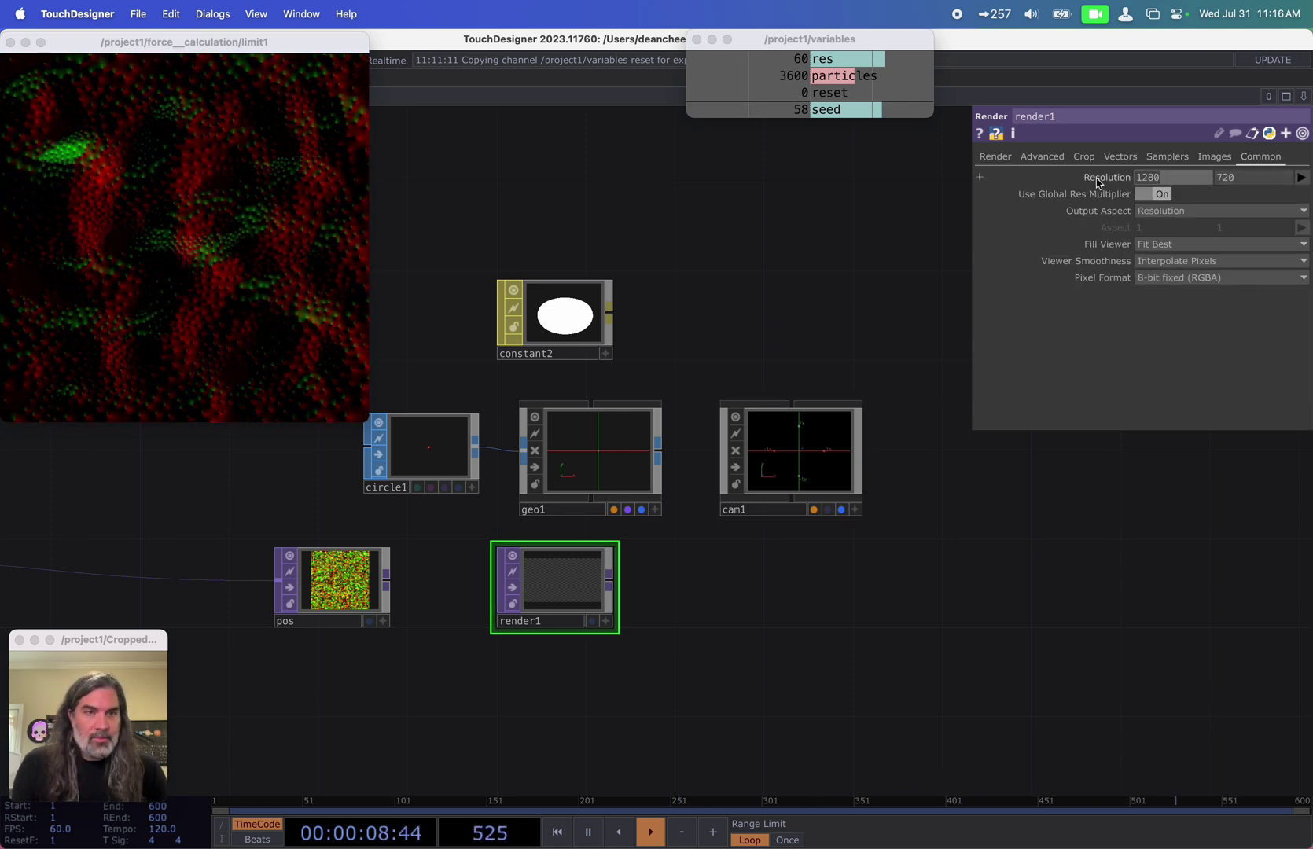
type("1080")
key("Tab")
type("1920")
key("Tab")
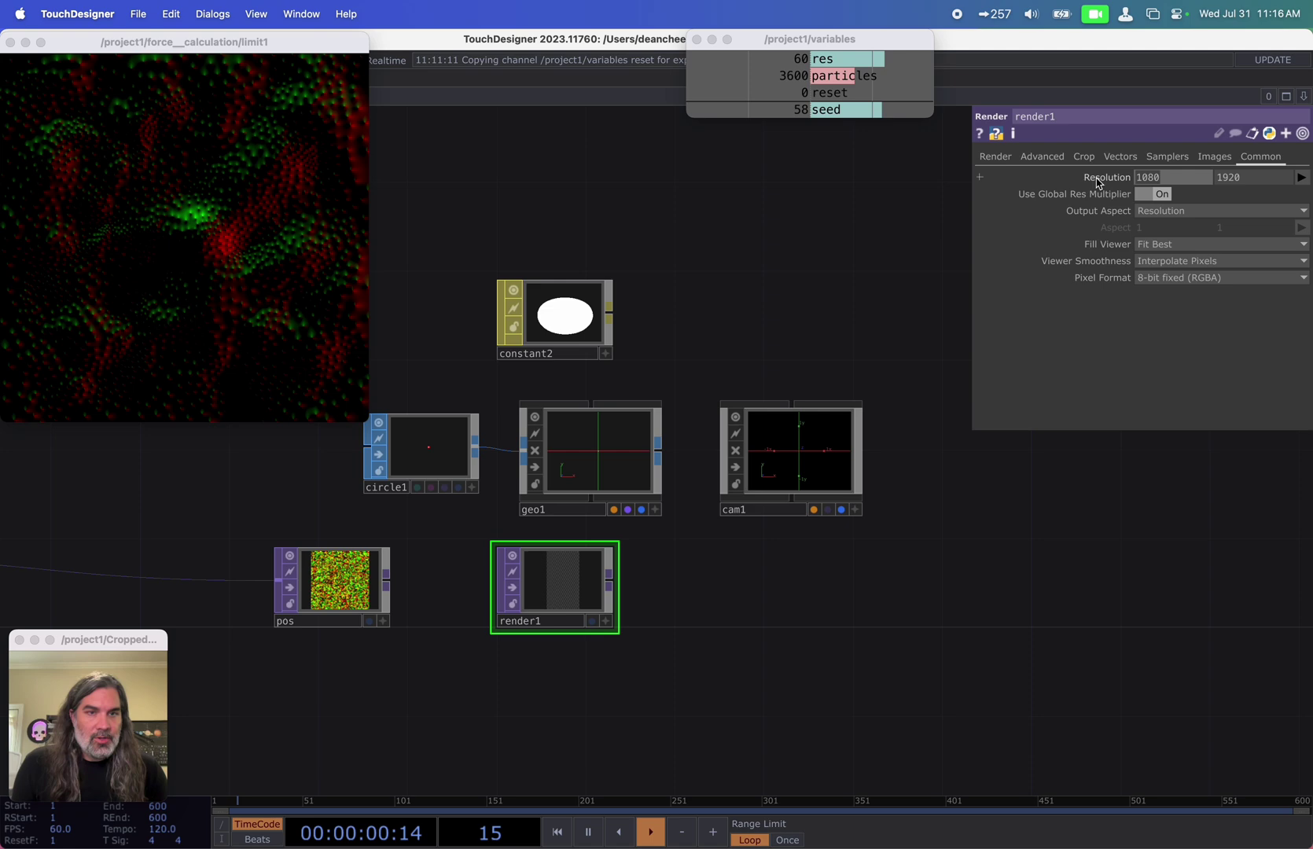
Step: Connect an Out TOP to render1's output and place it well beyond the render node
right_click(612, 589)
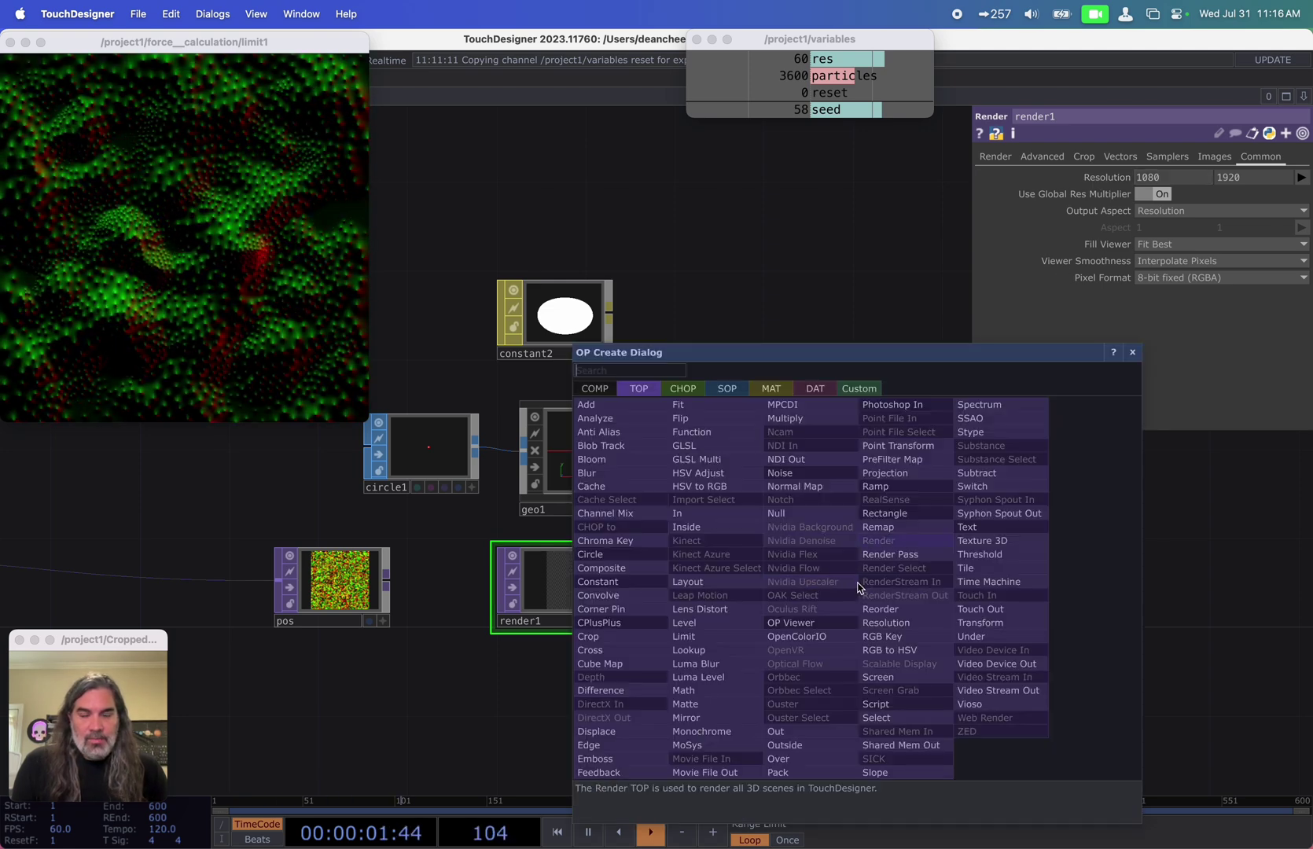
left_click(823, 720)
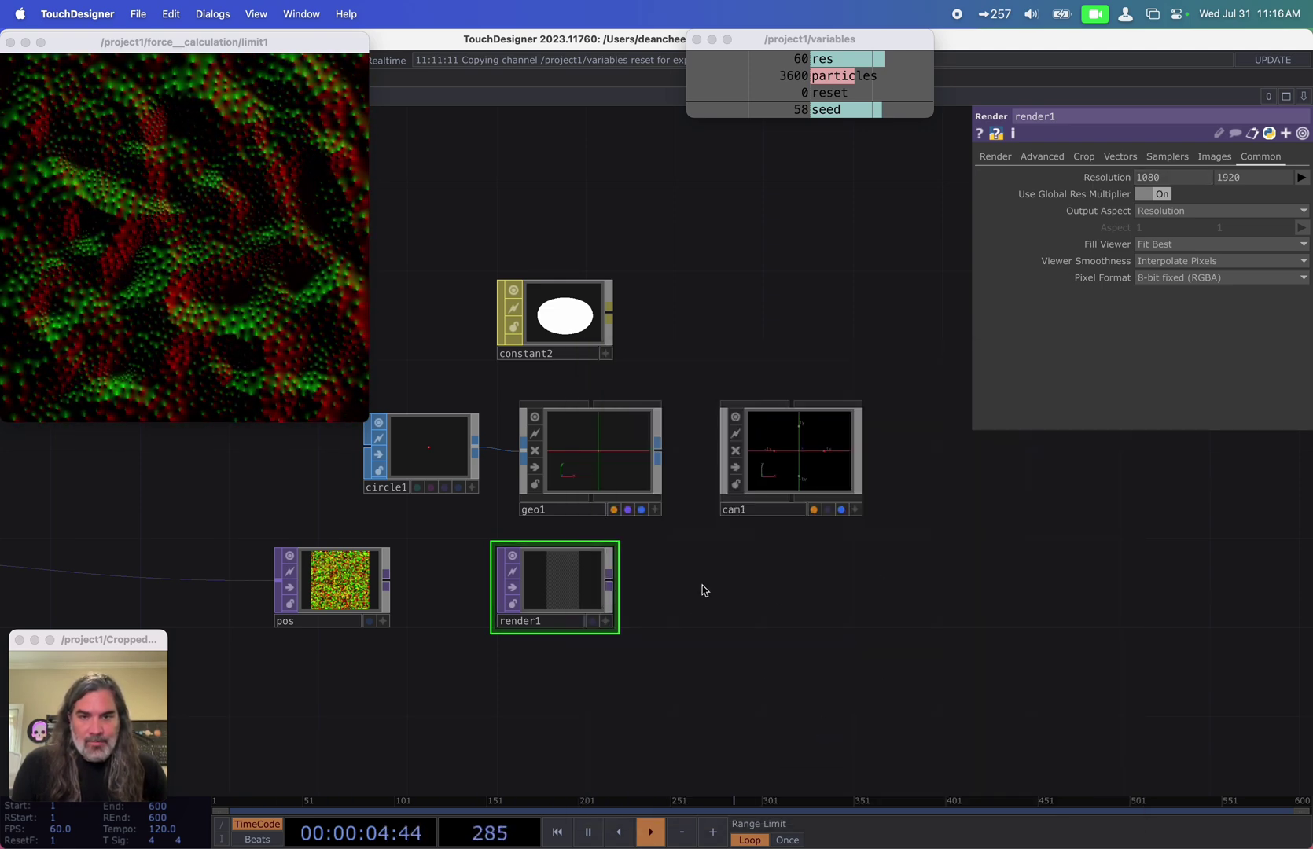
right_click(612, 589)
left_click(743, 731)
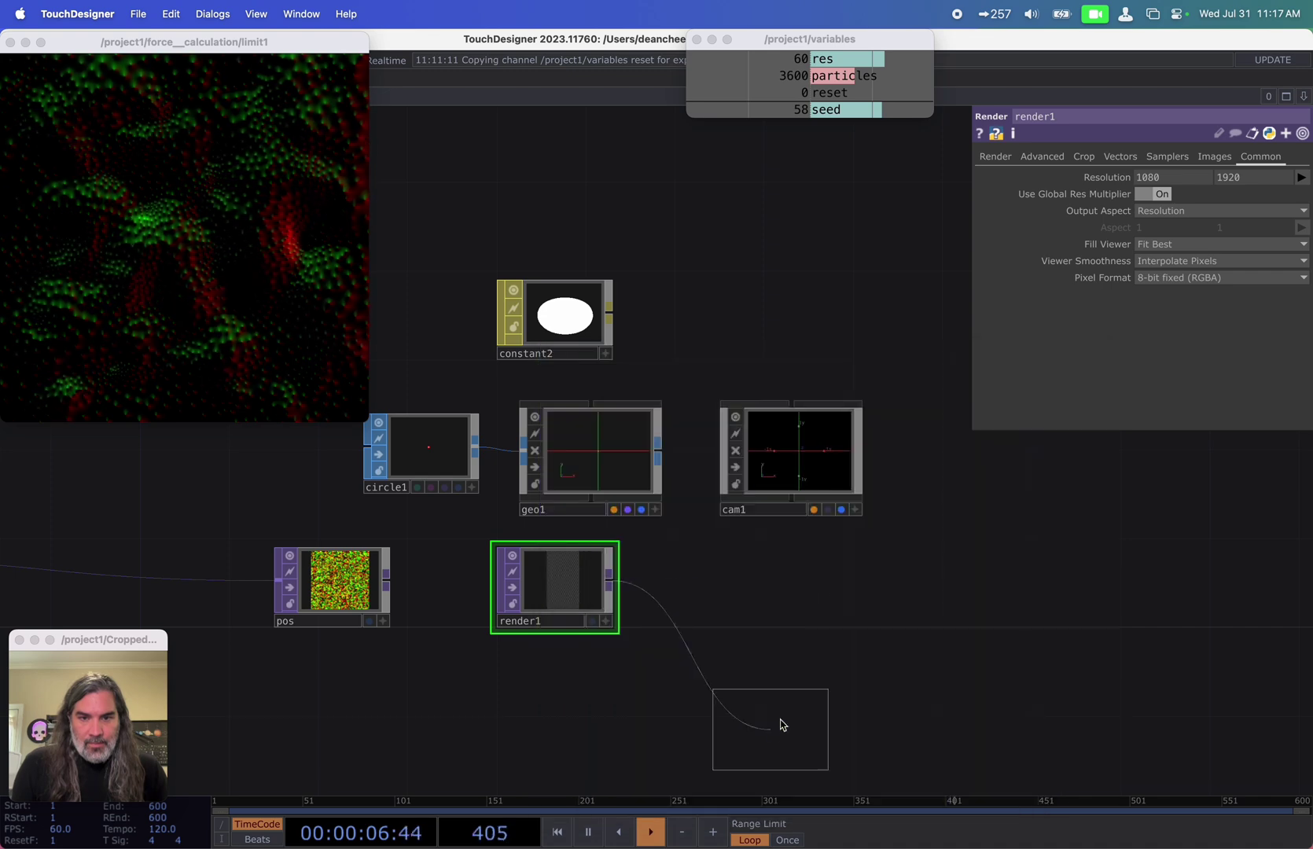
left_click(911, 567)
Step: Turn on instancing for geo1 with pos as the Translate OP, r for Translate X and g for Translate Y
left_click(563, 476)
left_click(1057, 156)
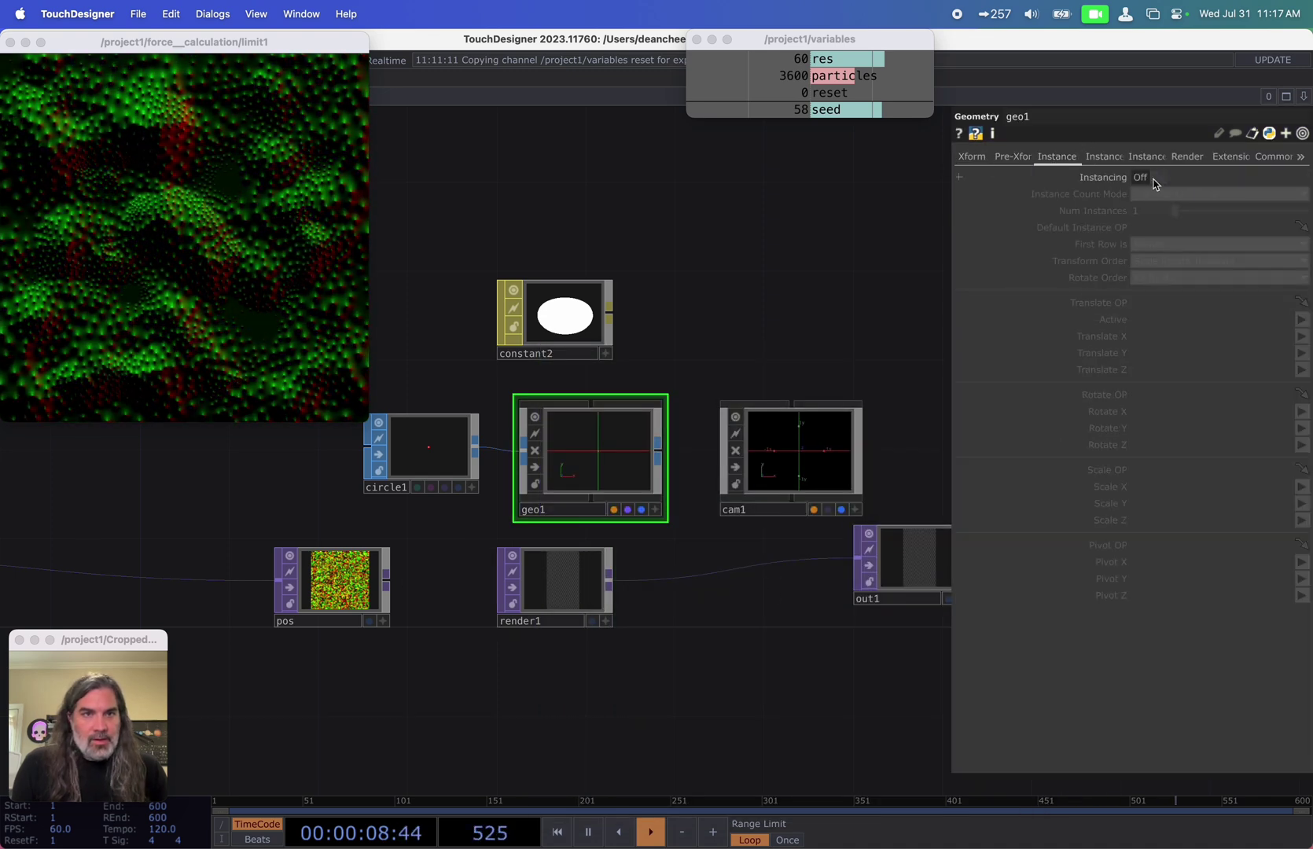
left_click(1159, 178)
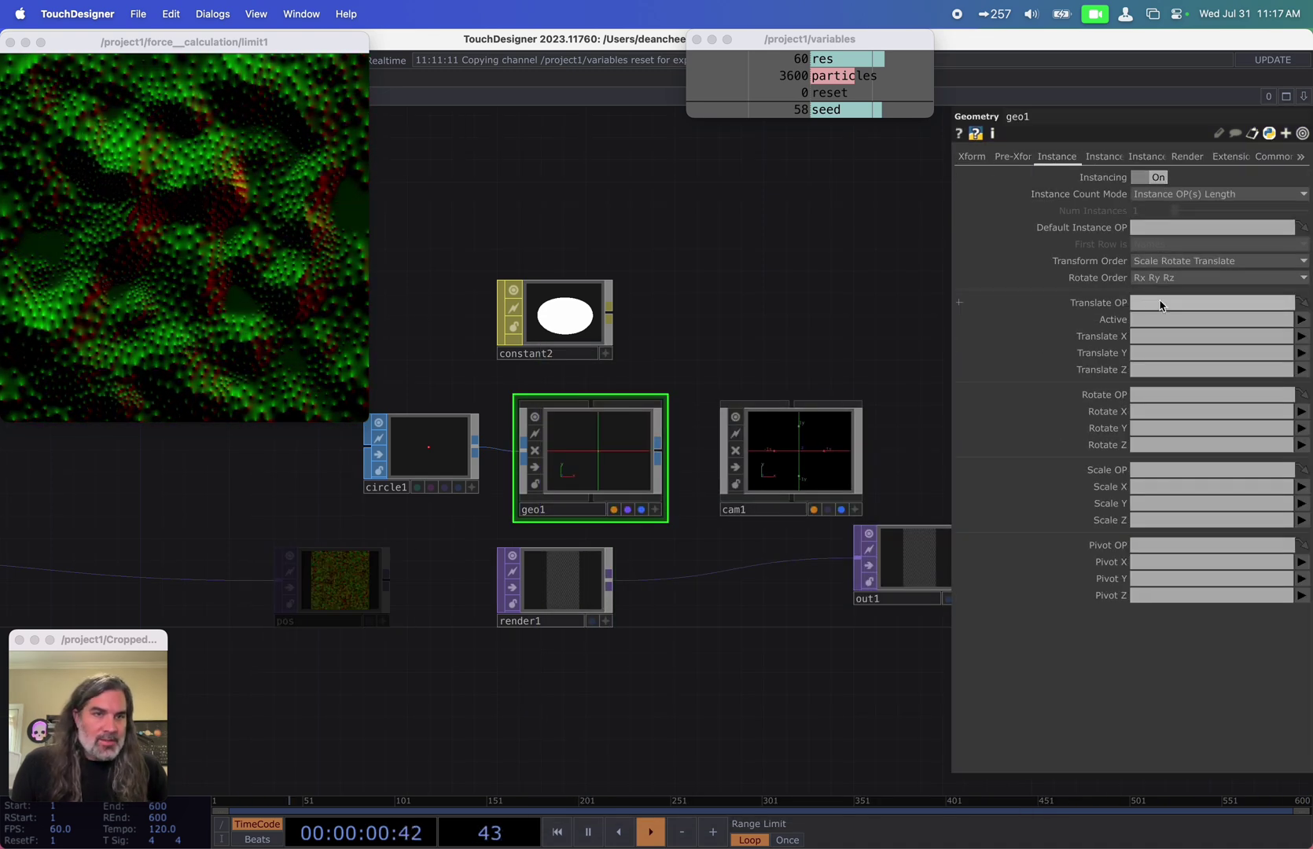
left_click_drag(1160, 305, 1160, 305)
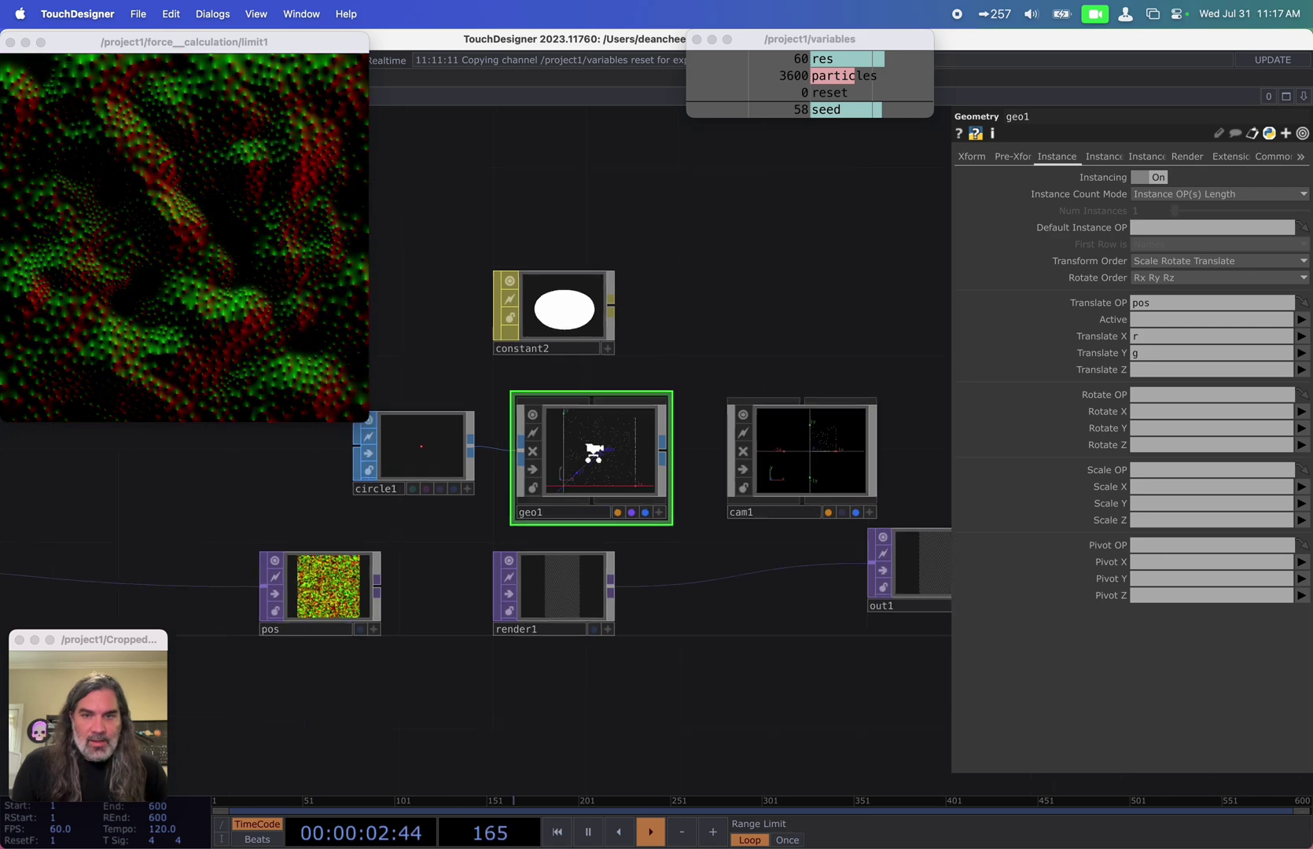
Step: Examine how the instanced particles spread and move in geo1's viewer, and look at the circle1 source beside it
scroll(598, 455, "up", 10)
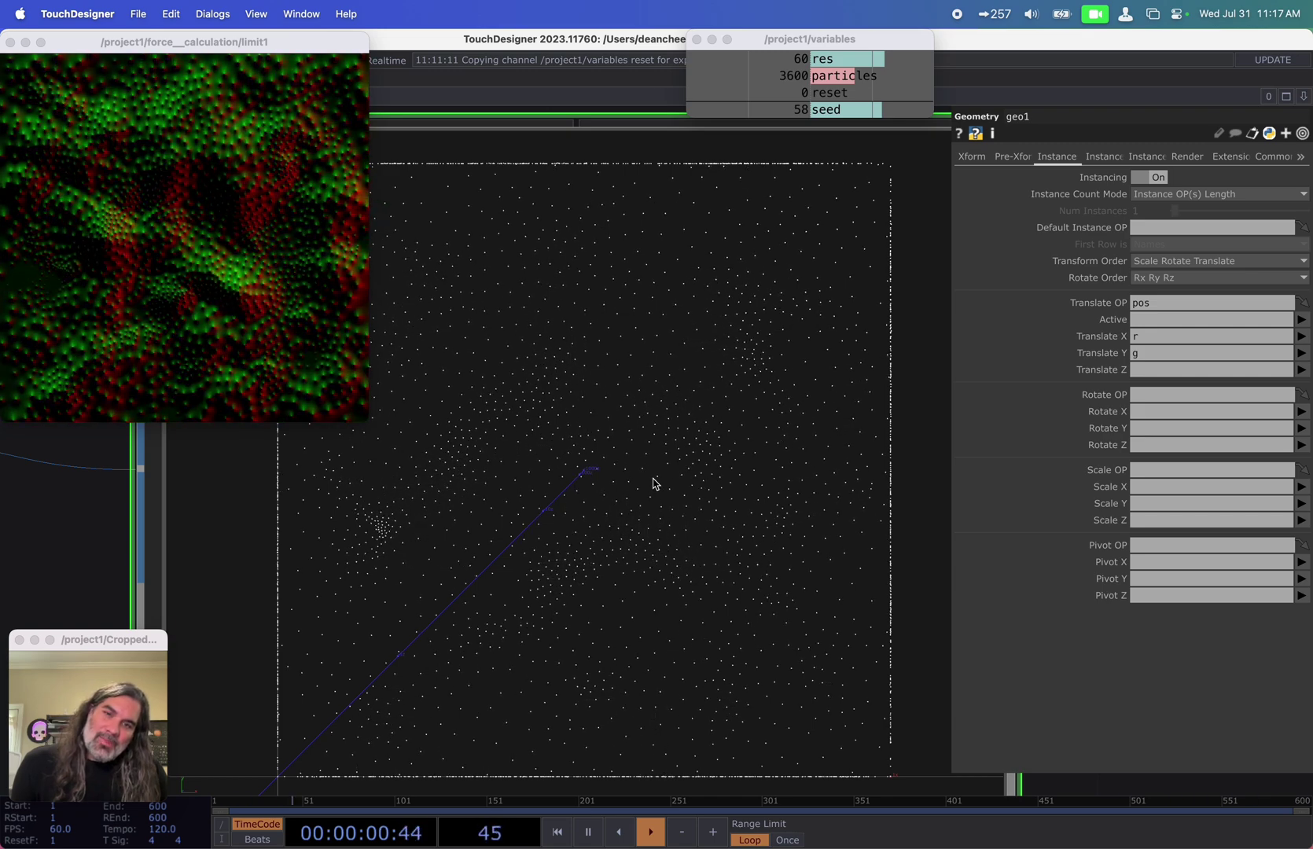
scroll(653, 483, "down", 3)
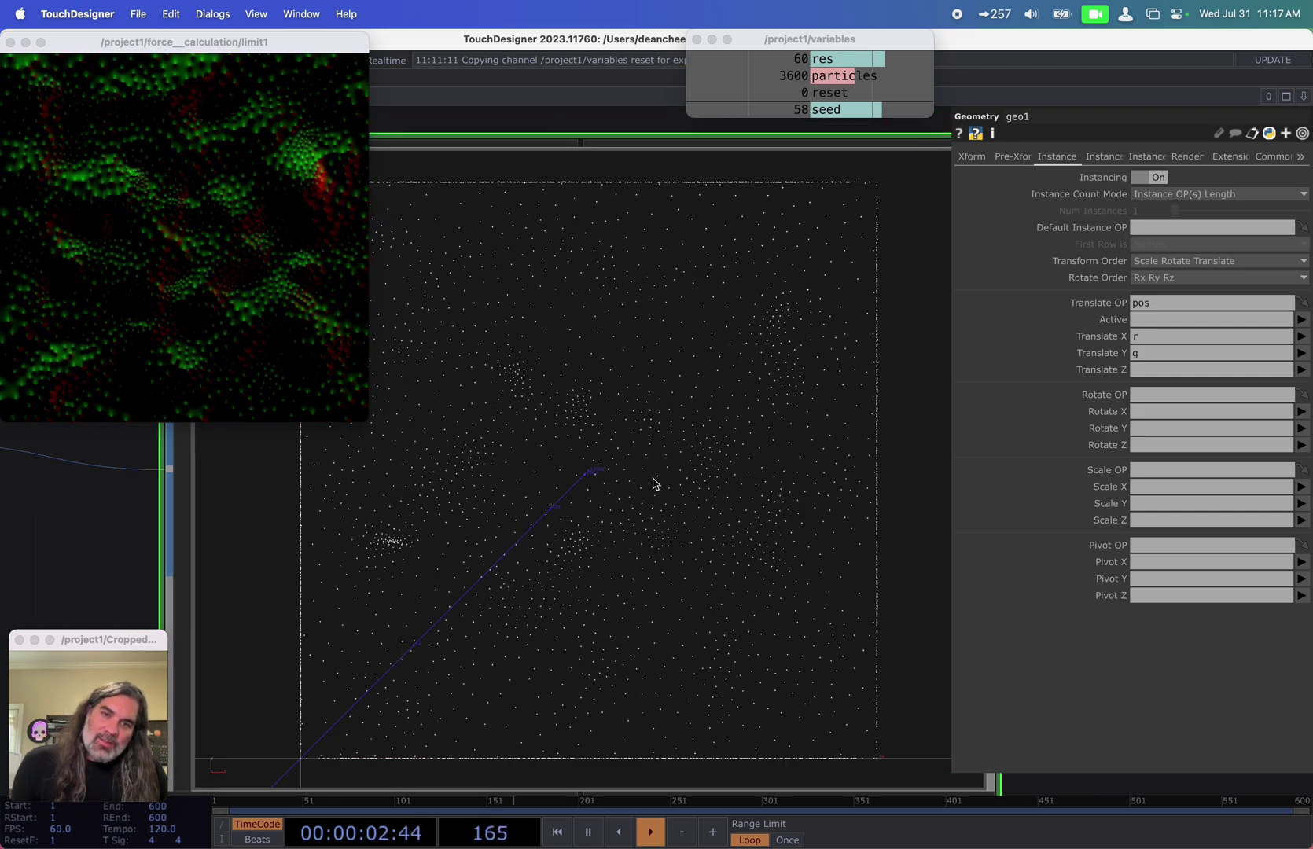
scroll(653, 484, "down", 3)
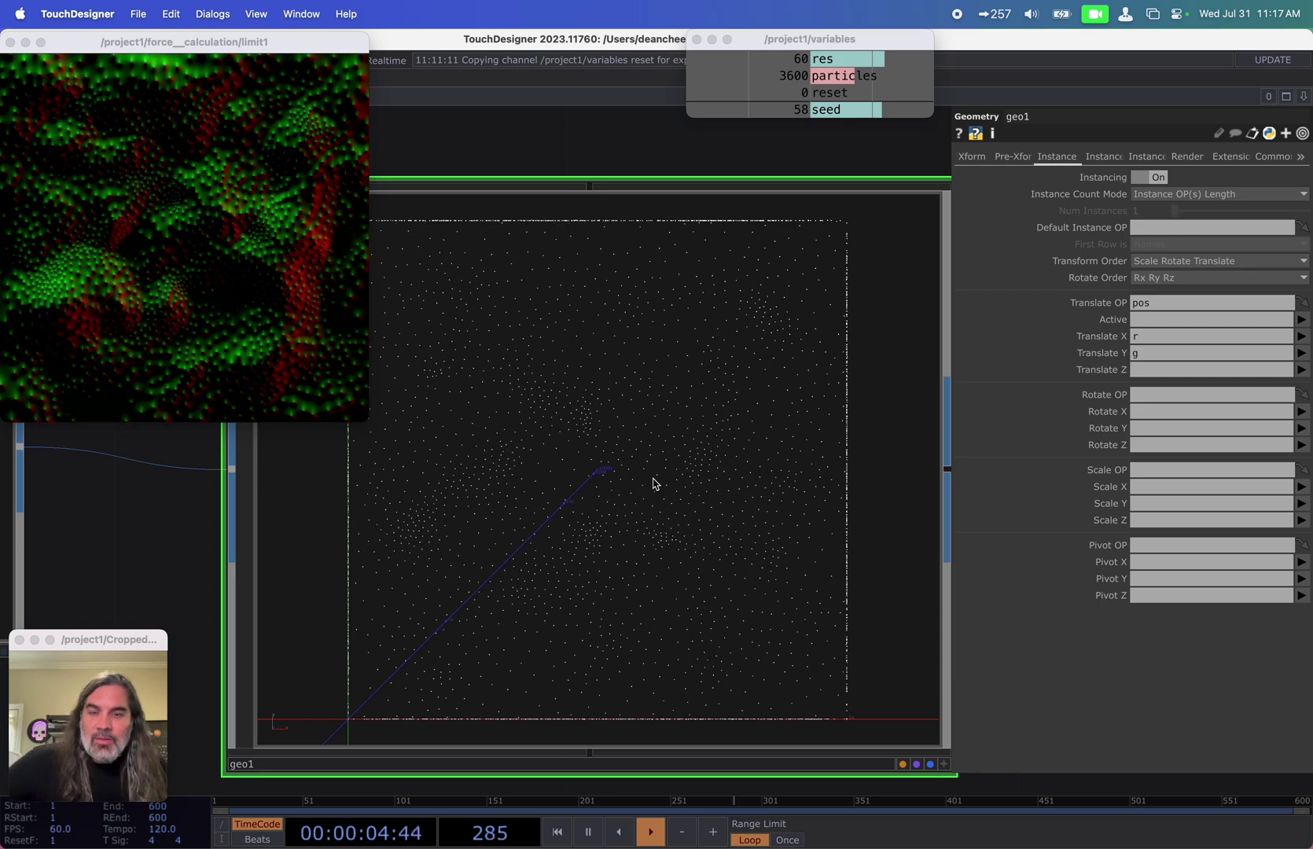
scroll(653, 484, "down", 3)
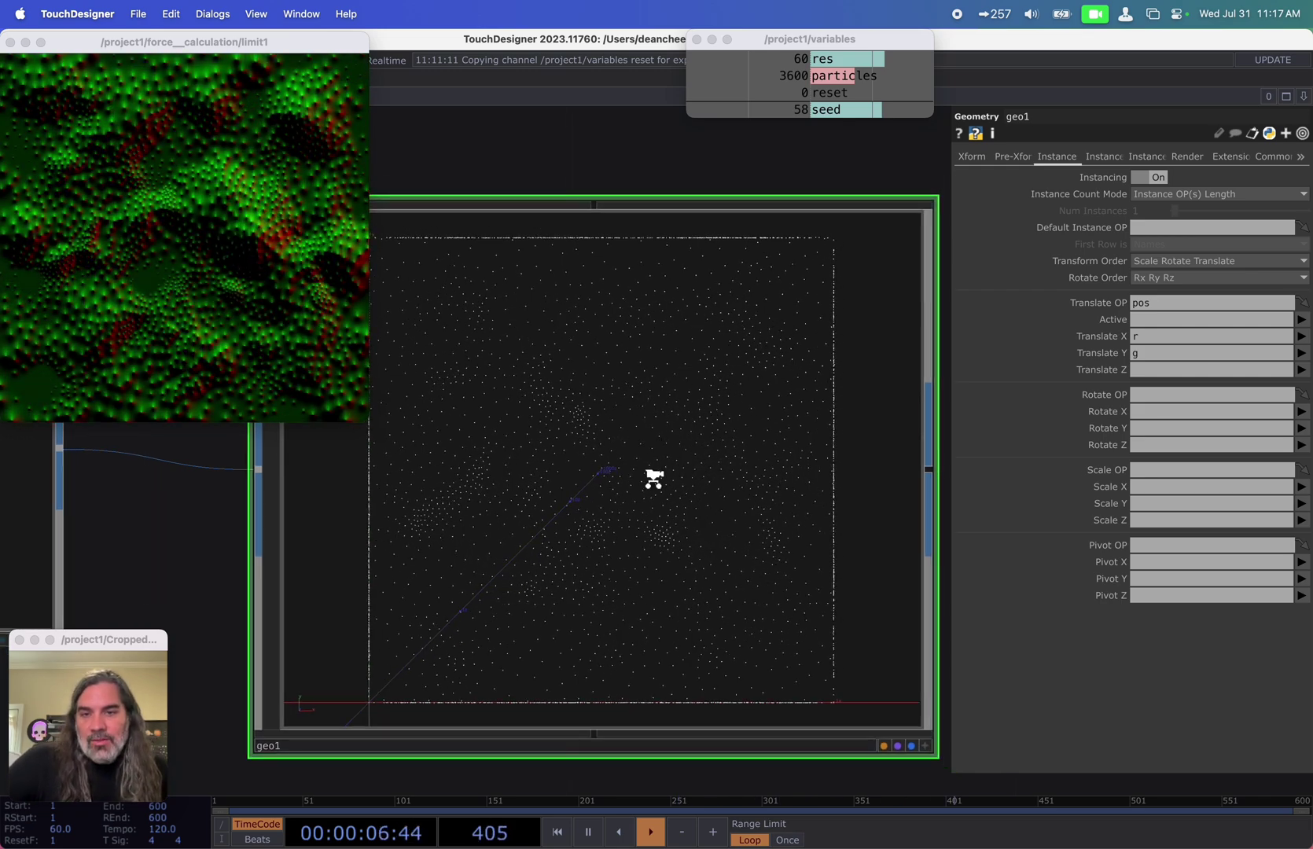
scroll(653, 482, "down", 4)
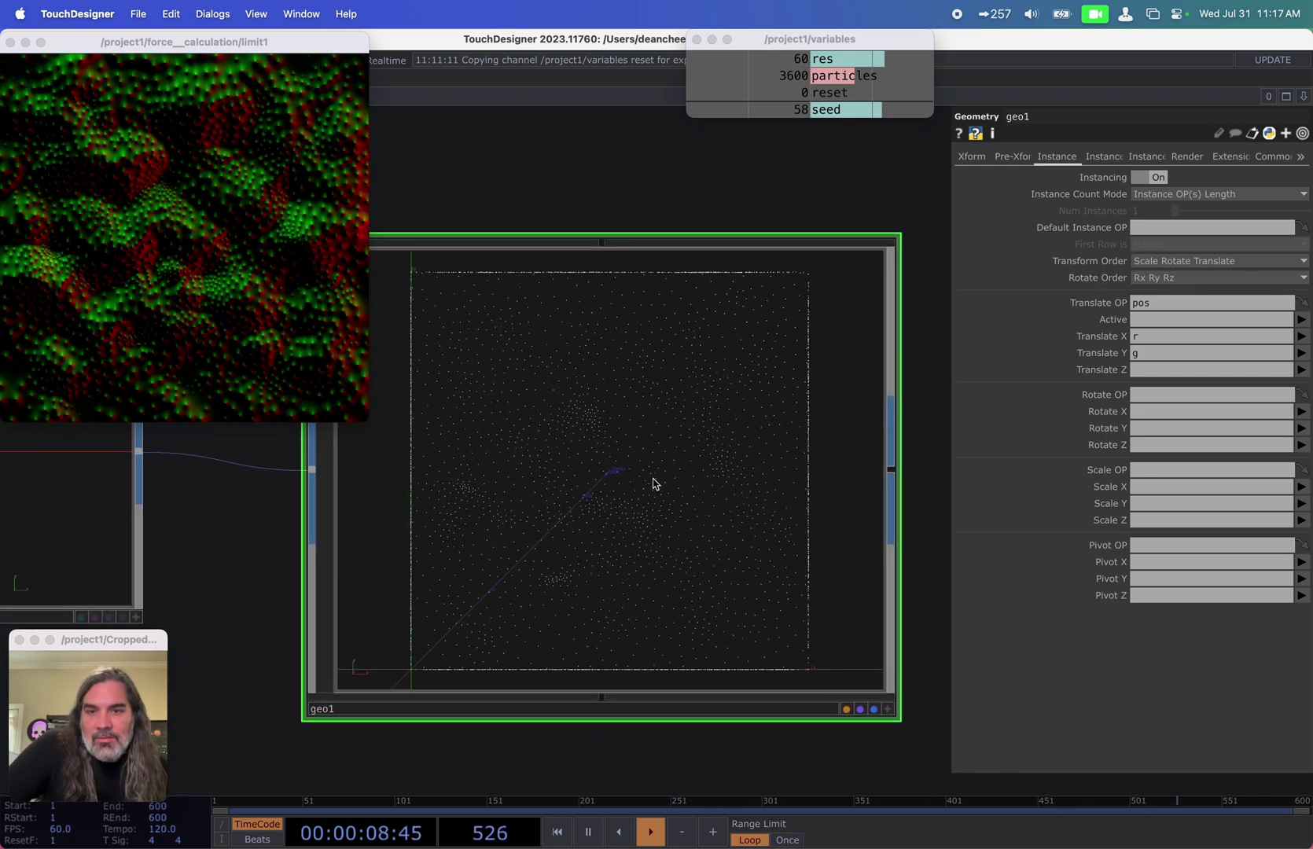
scroll(619, 464, "down", 1)
left_click_drag(254, 519, 387, 519)
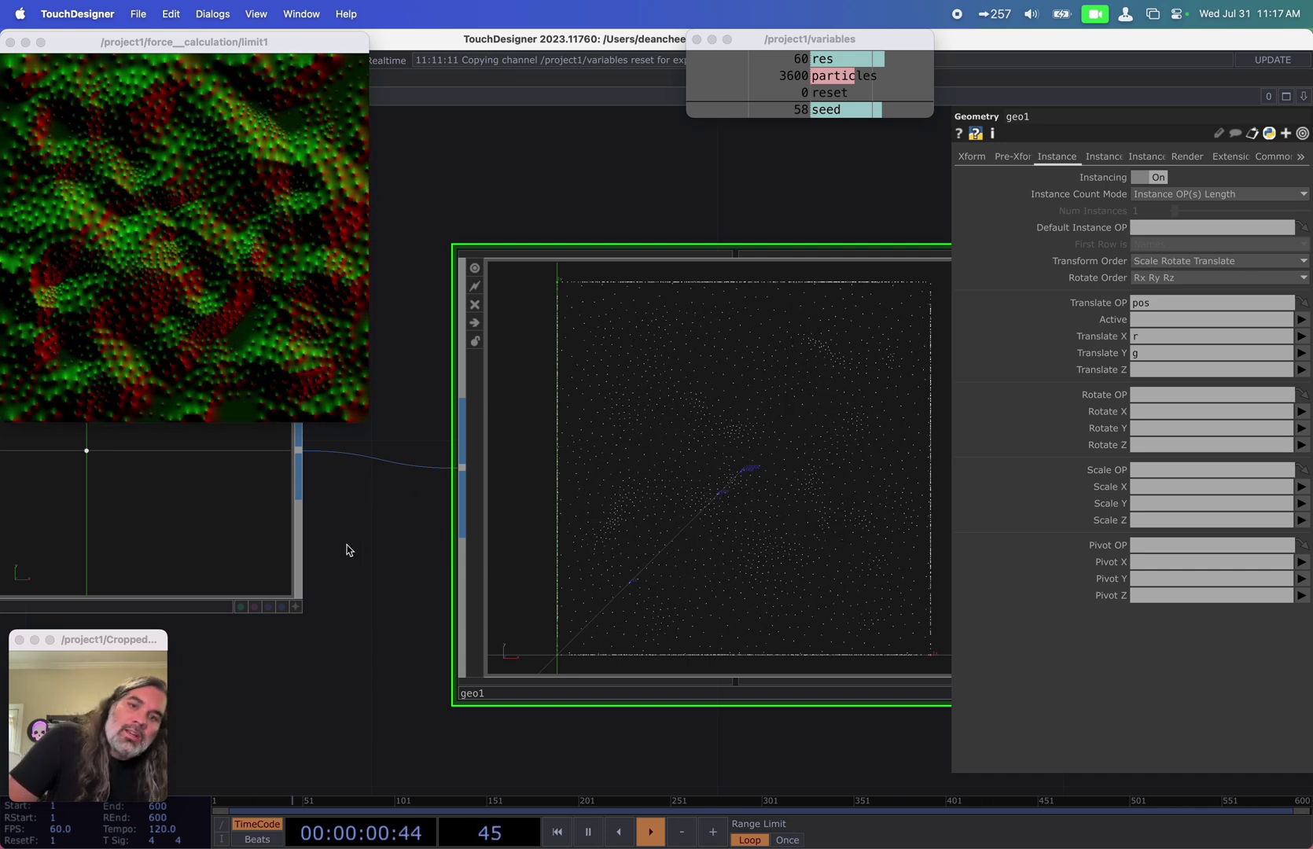
left_click_drag(358, 554, 522, 568)
scroll(522, 558, "down", 5)
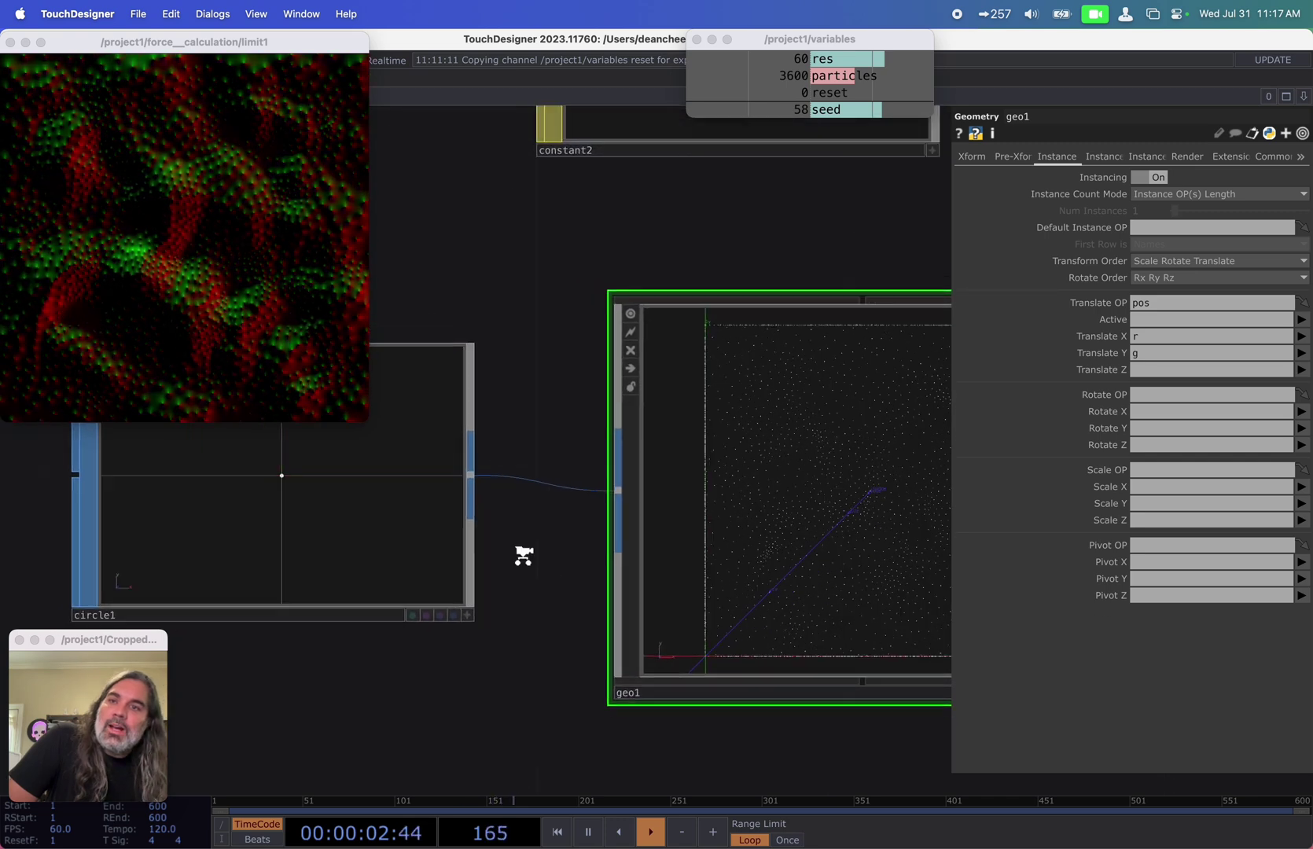
left_click_drag(427, 651, 616, 592)
scroll(606, 588, "down", 4)
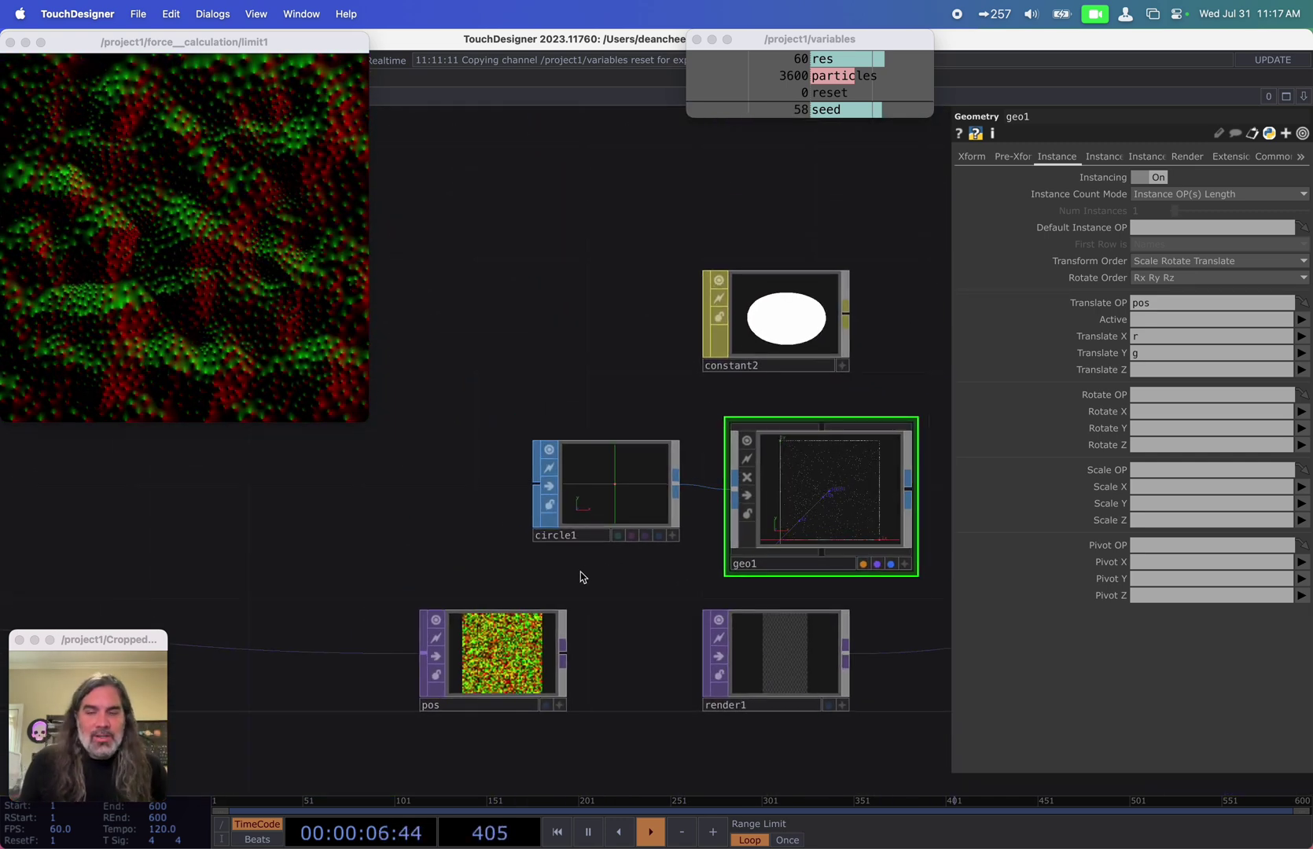
Step: Move to_pos_fb so that it lines up horizontally with the pos null
left_click_drag(650, 602, 806, 460)
scroll(508, 568, "down", 2)
scroll(543, 530, "down", 1)
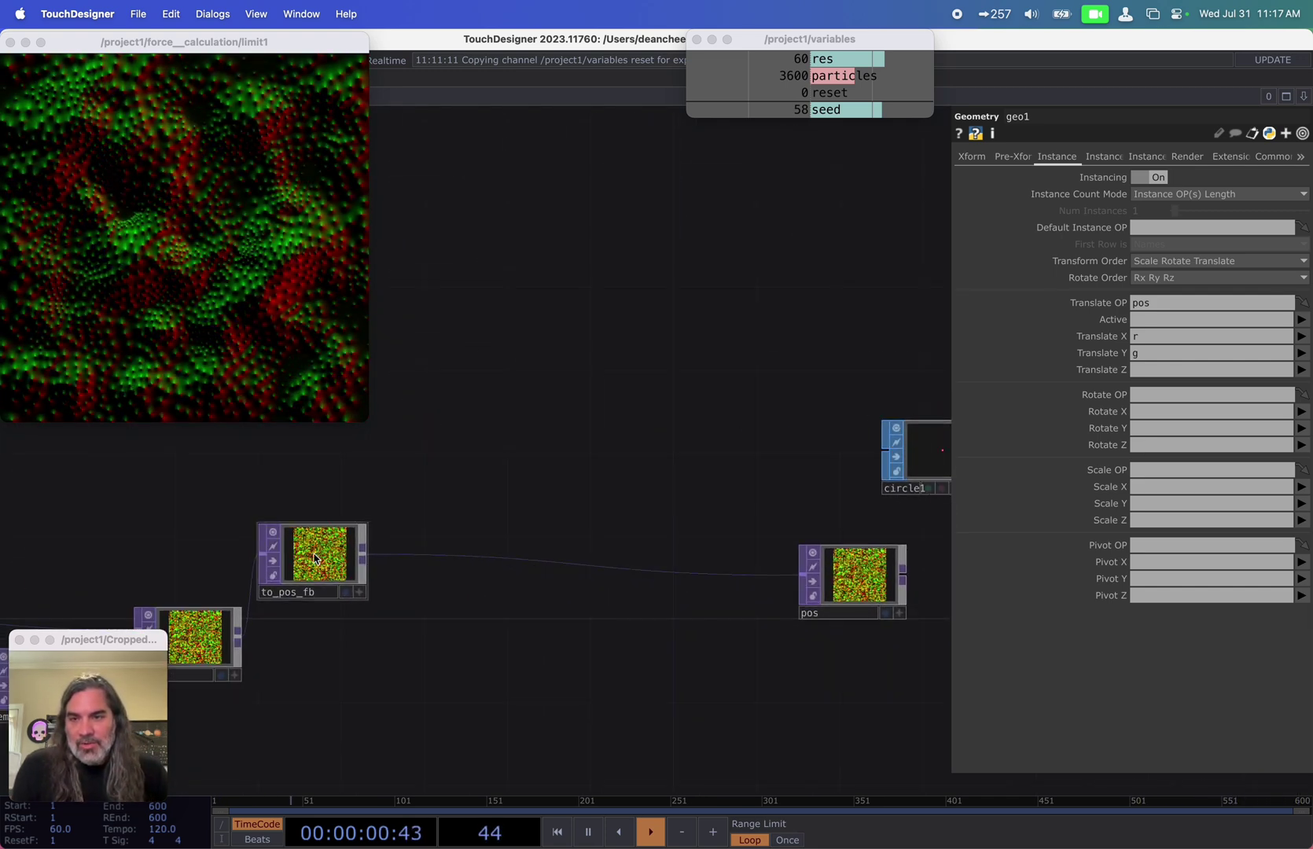
left_click_drag(298, 554, 383, 577)
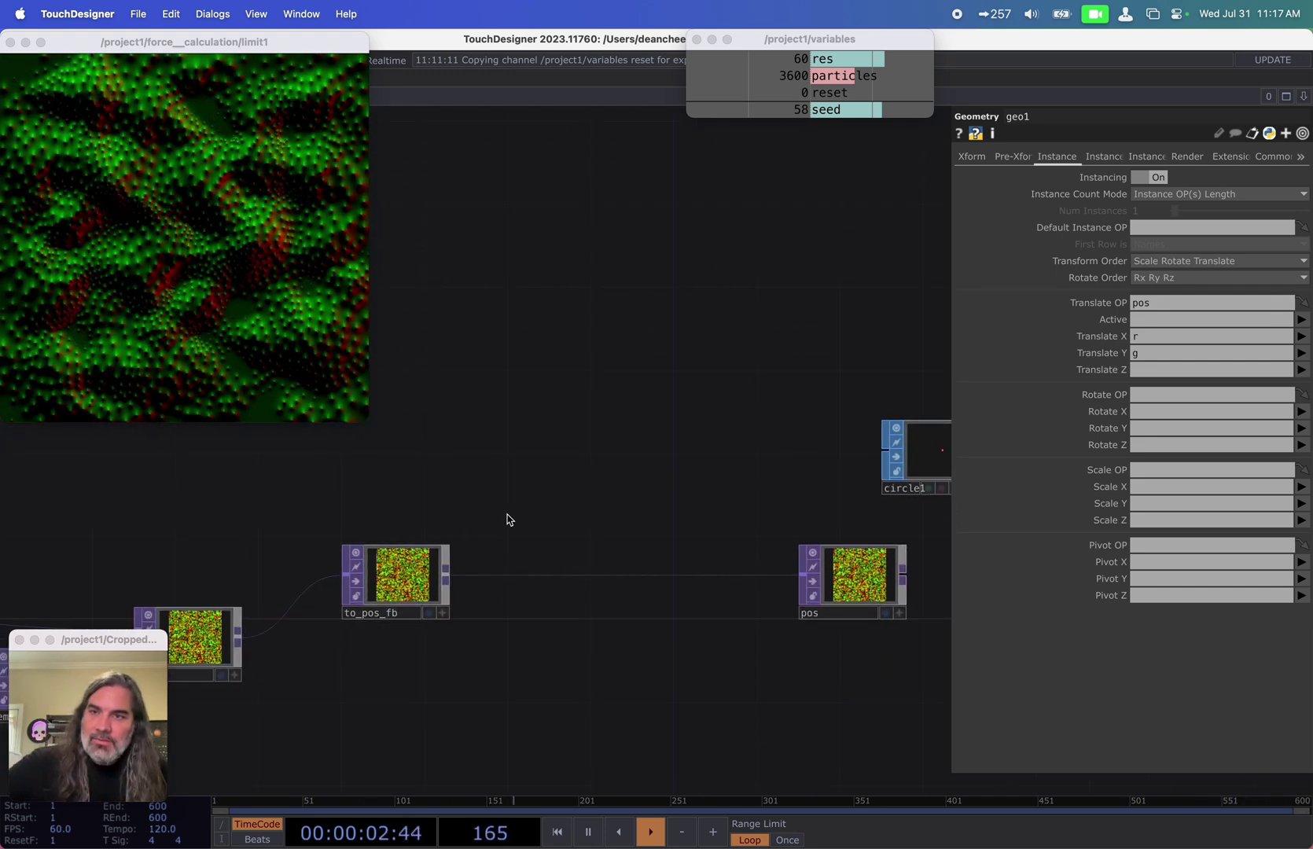
left_click_drag(507, 519, 571, 518)
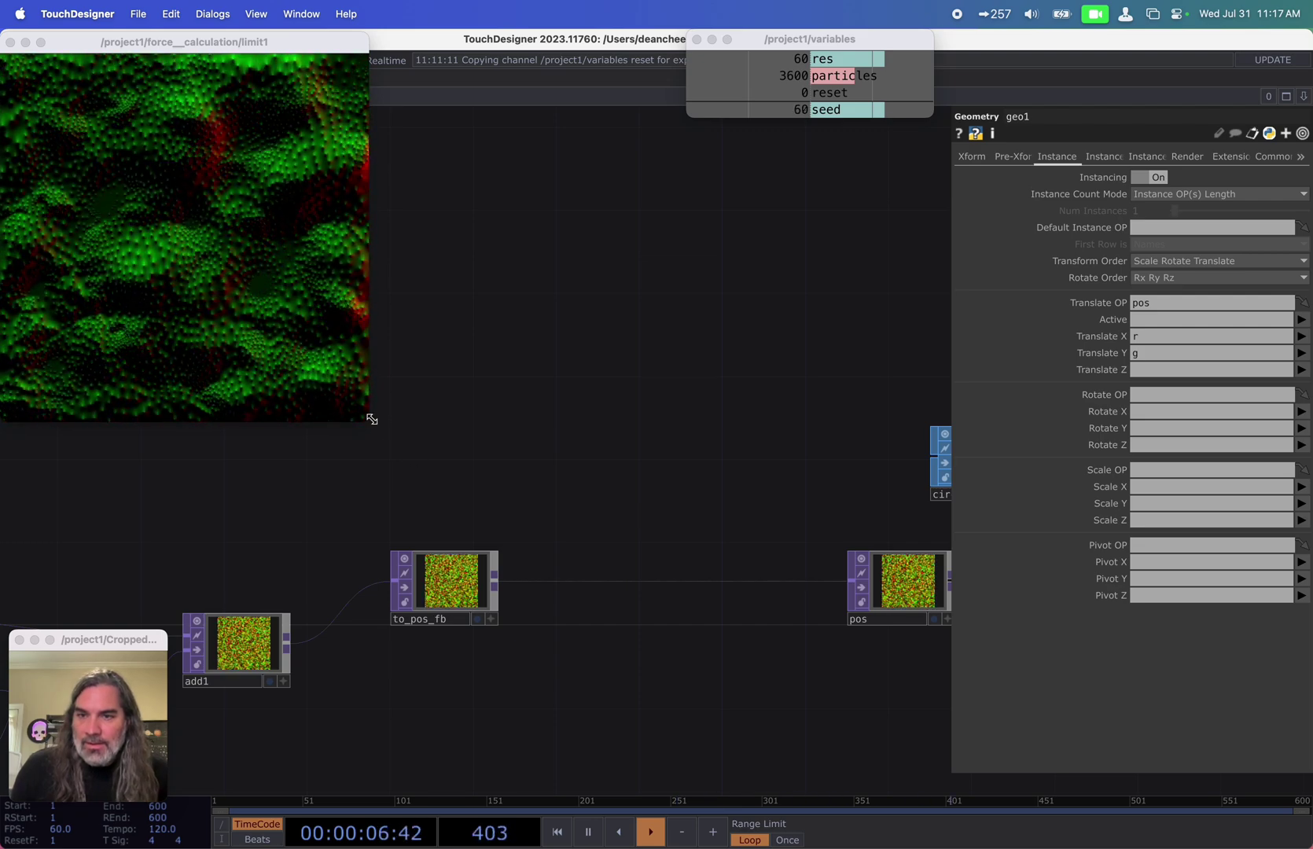
Step: Inspect the particle motion in geo1's viewer again and open the force_calculation network
left_click_drag(612, 456, 492, 542)
double_click(492, 543)
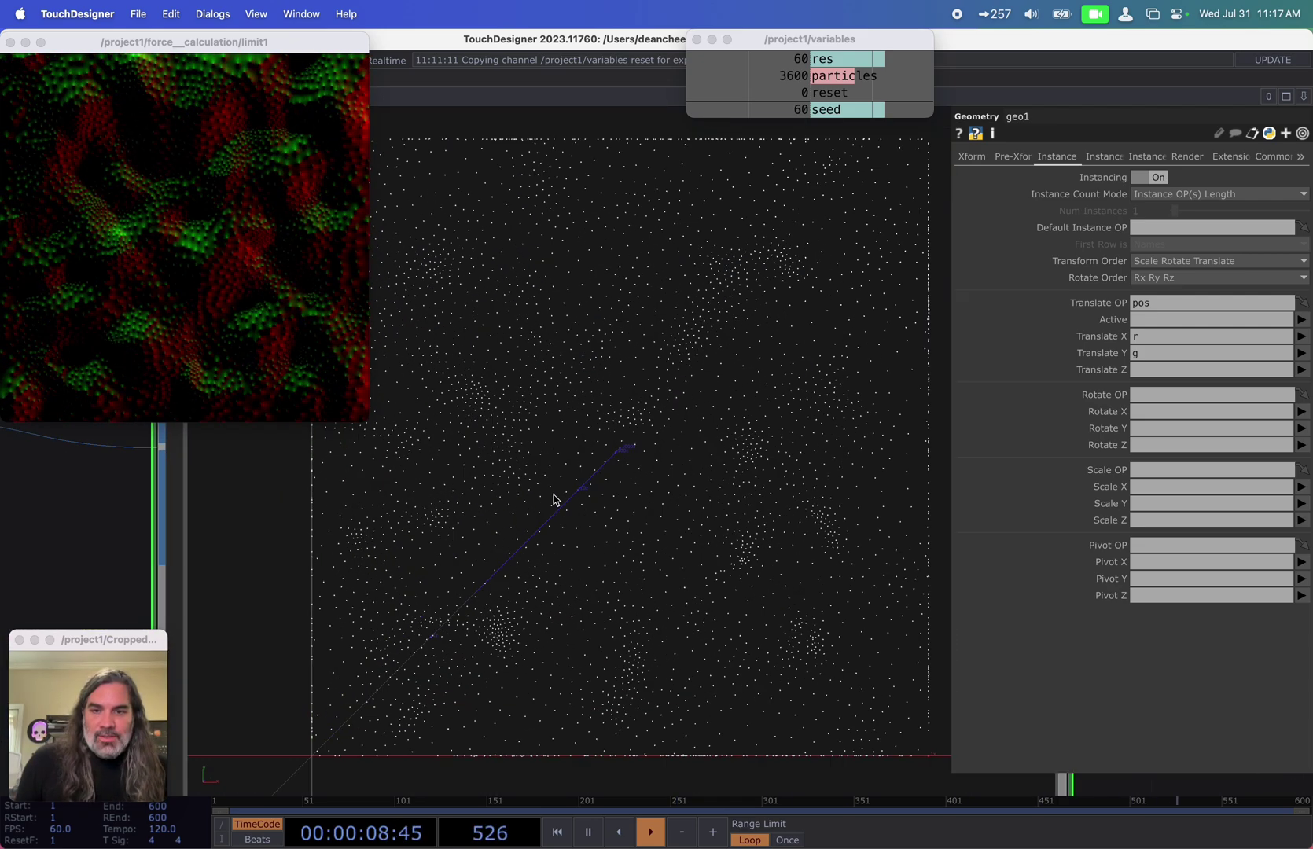
scroll(688, 474, "down", 3)
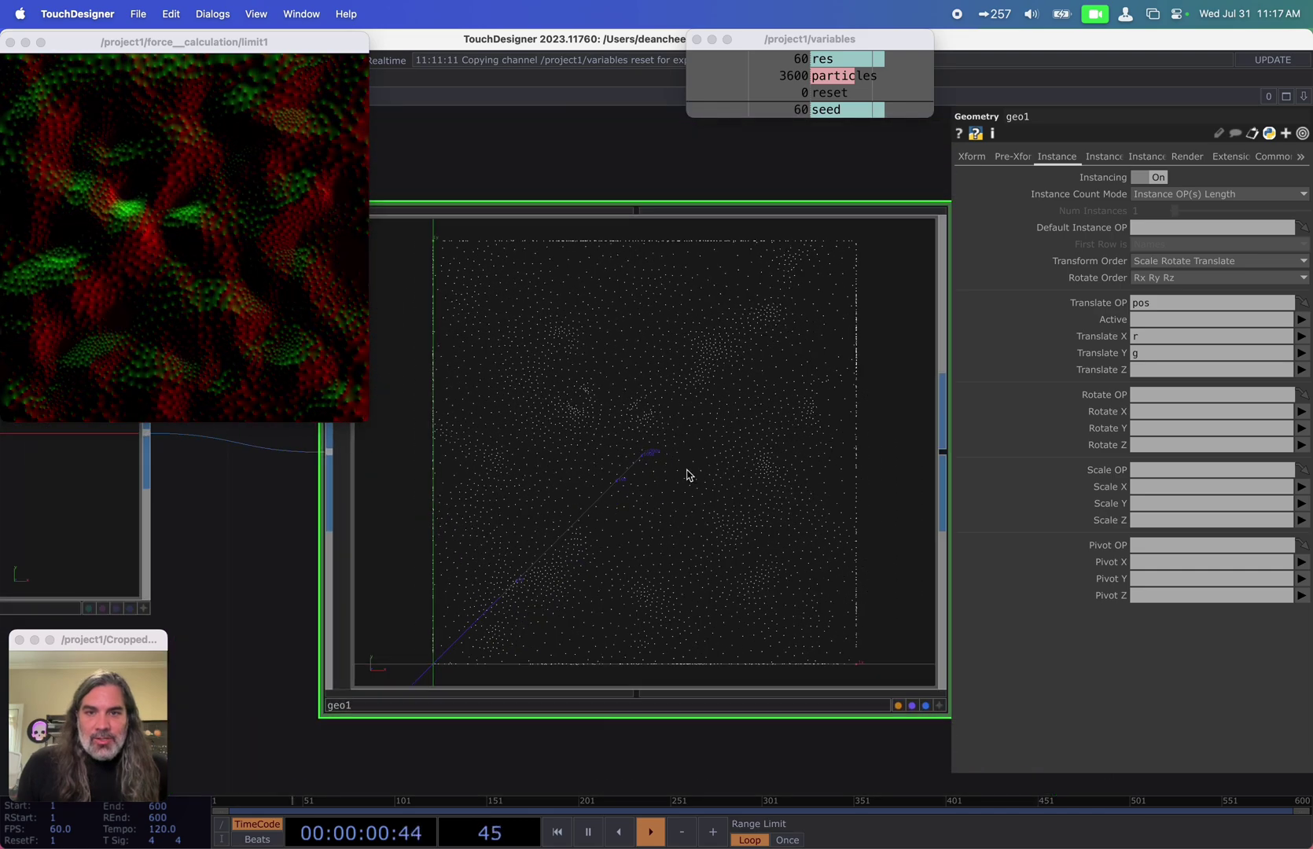
scroll(678, 434, "up", 4)
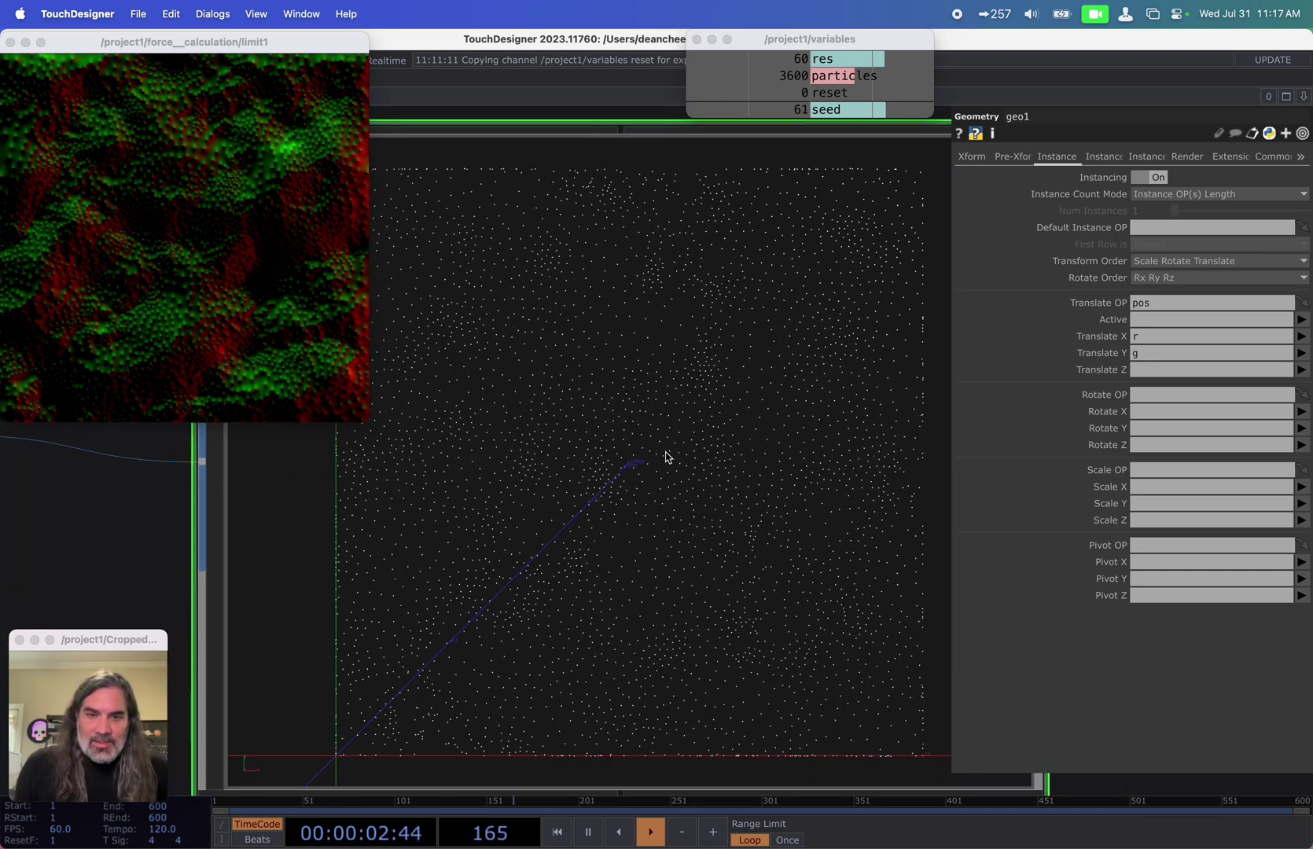
scroll(666, 457, "down", 4)
scroll(513, 586, "up", 4)
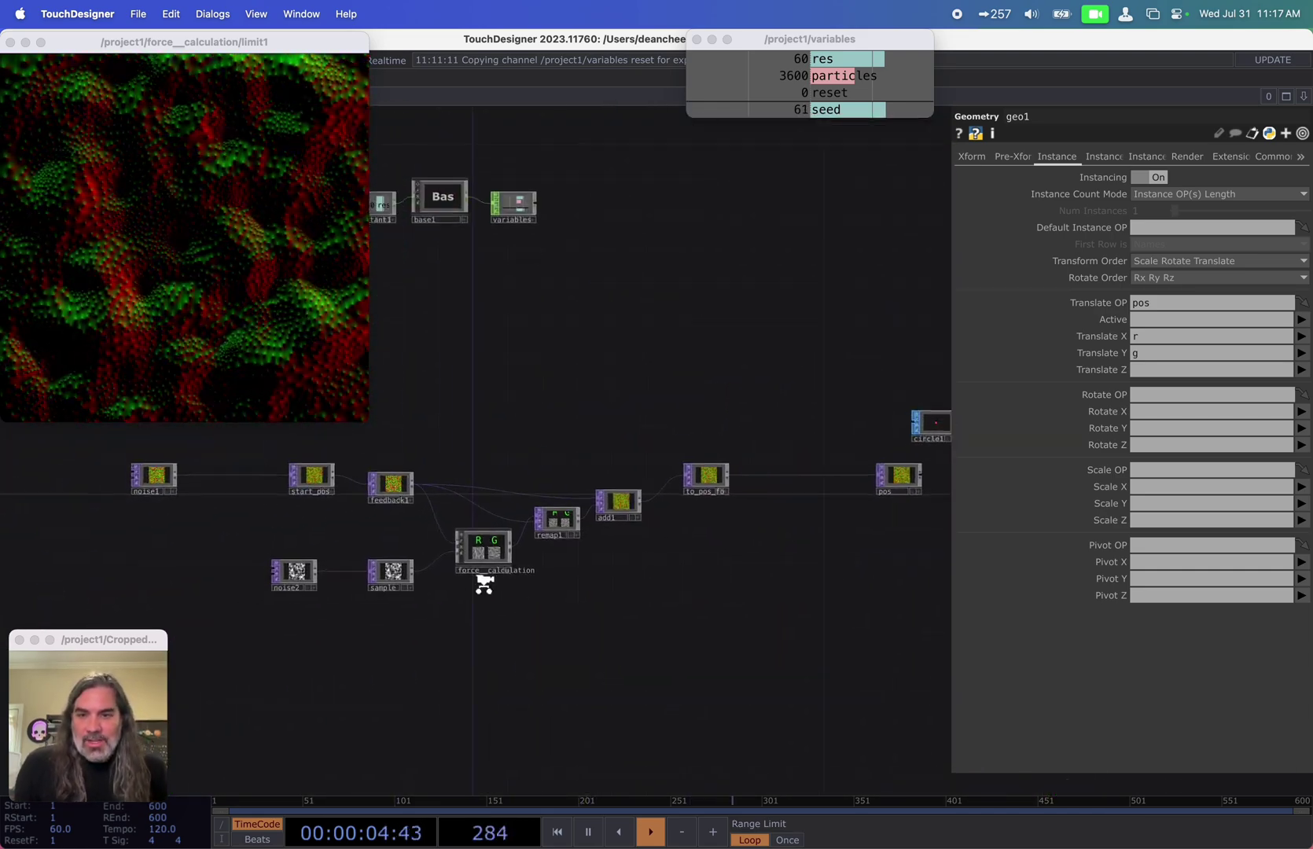
double_click(503, 534)
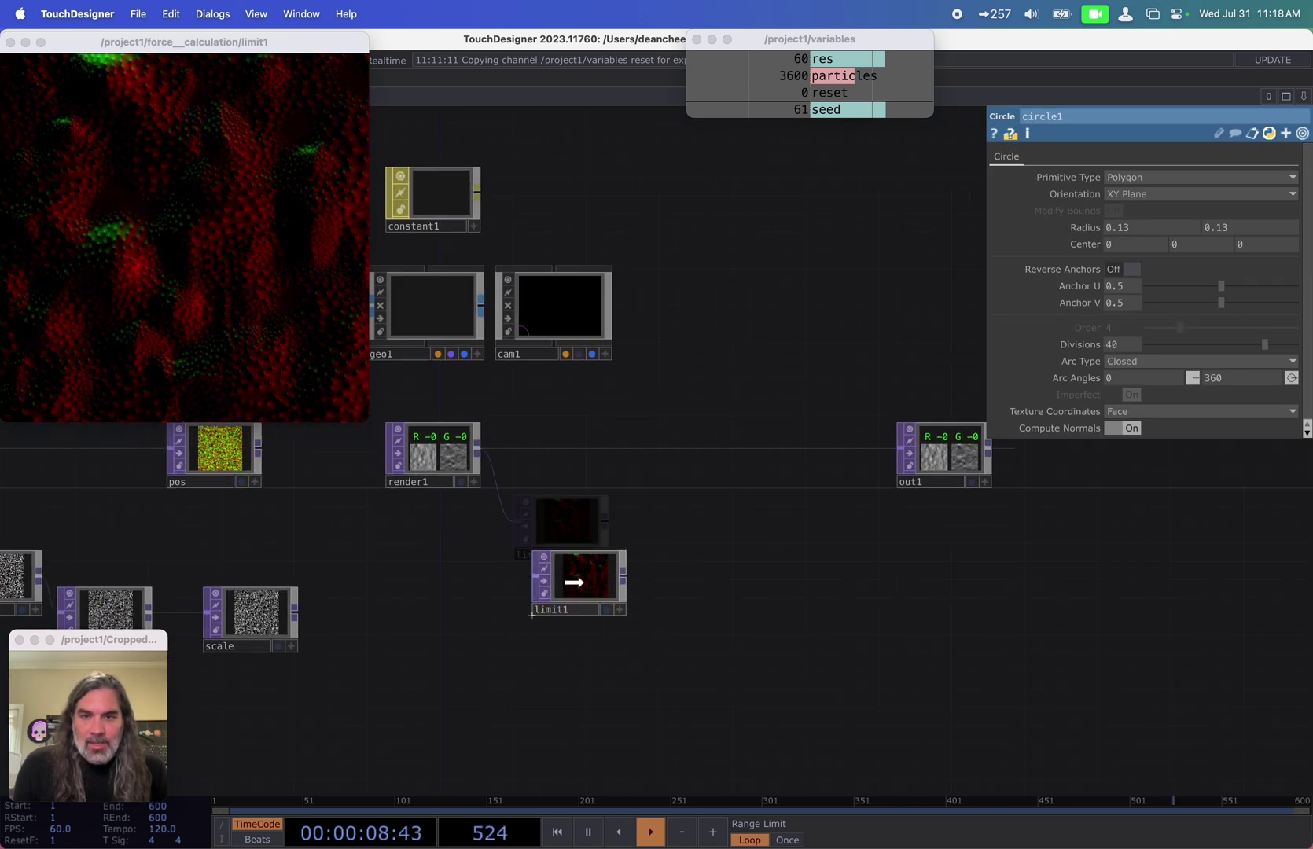
Step: Move limit1 in the force_calculation network, return to project1 and add a Null TOP to force_calculation's output
left_click_drag(574, 582, 665, 507)
scroll(771, 580, "down", 3)
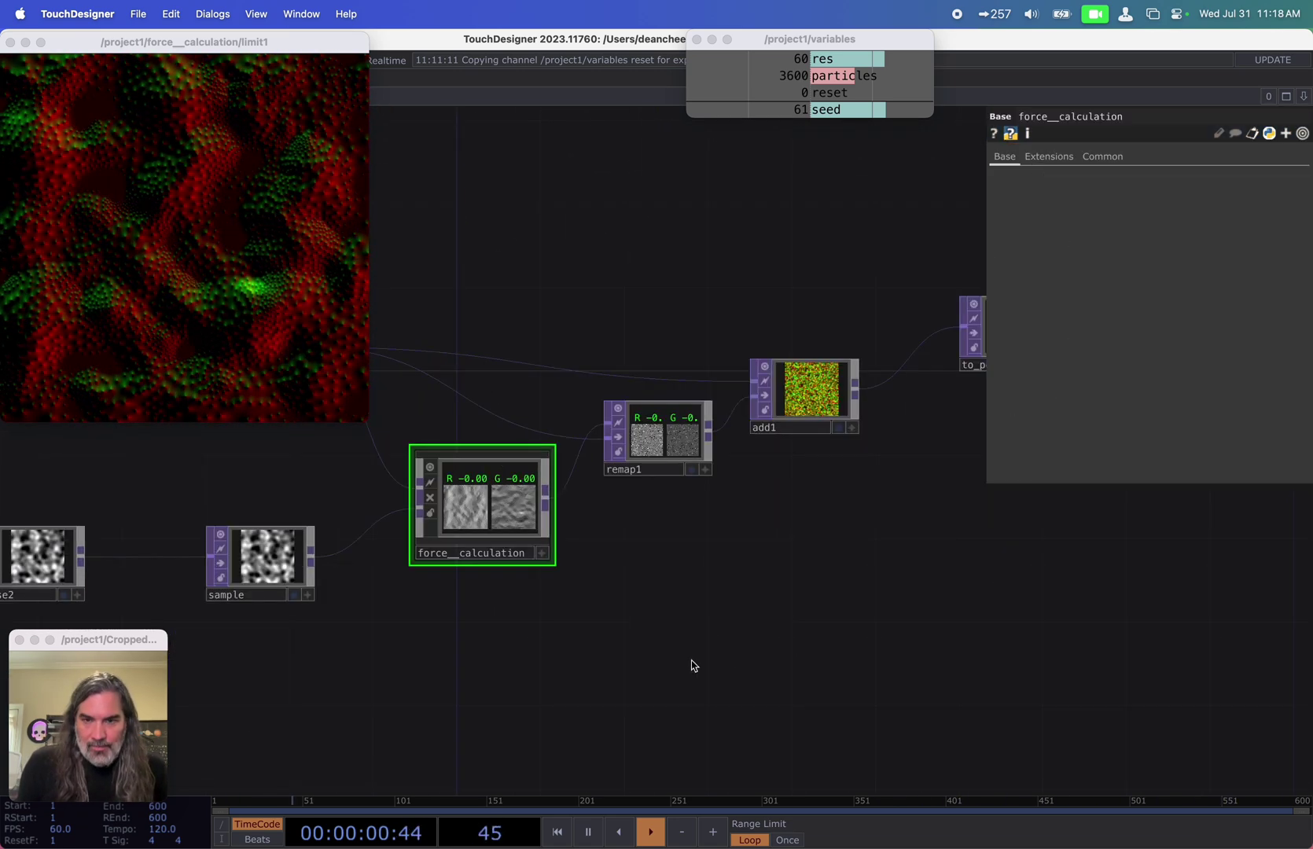
left_click(548, 509)
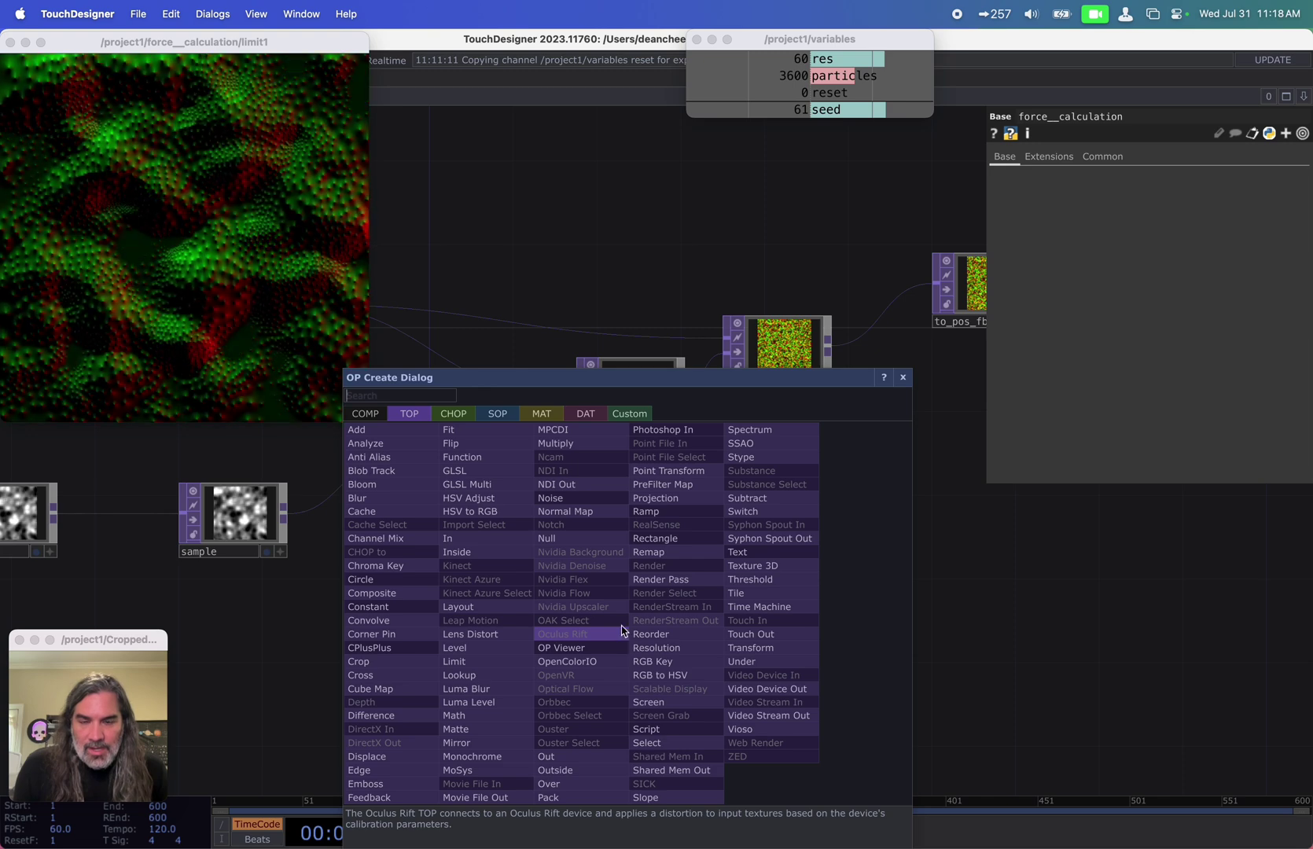
left_click(547, 538)
left_click(637, 601)
scroll(634, 591, "up", 5)
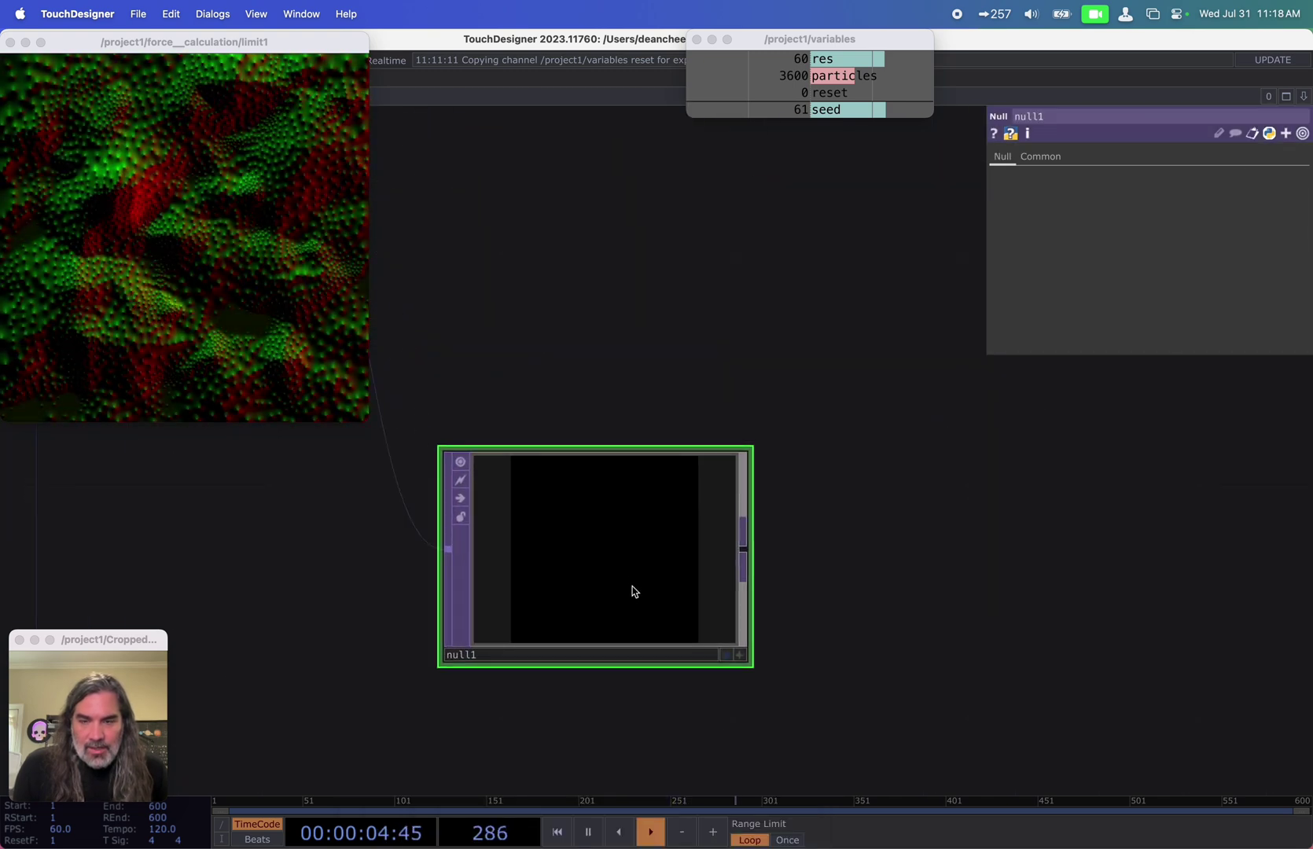
Step: View null1's red and green channels up close and add a Math TOP to its output
scroll(542, 519, "up", 2)
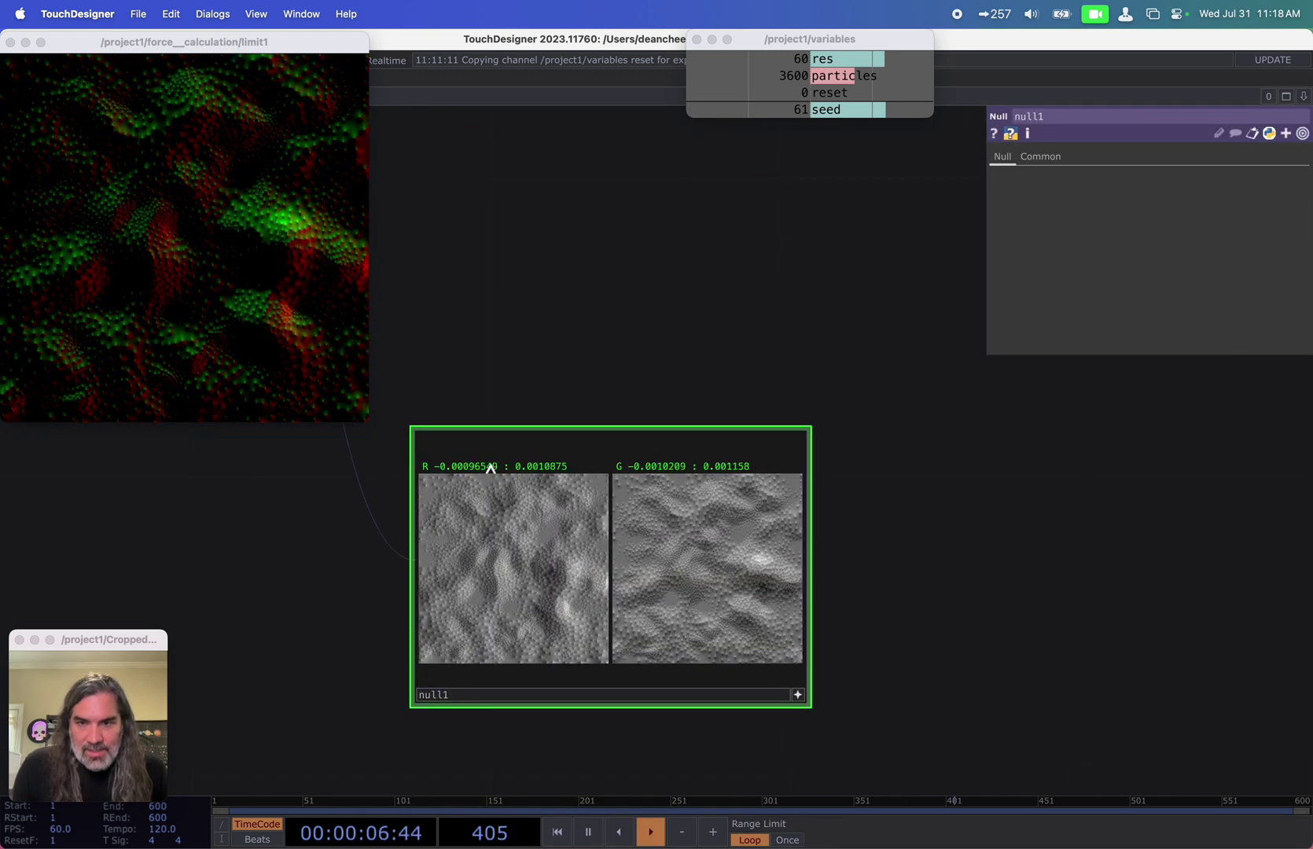
left_click_drag(921, 575, 843, 545)
left_click_drag(734, 675, 746, 571)
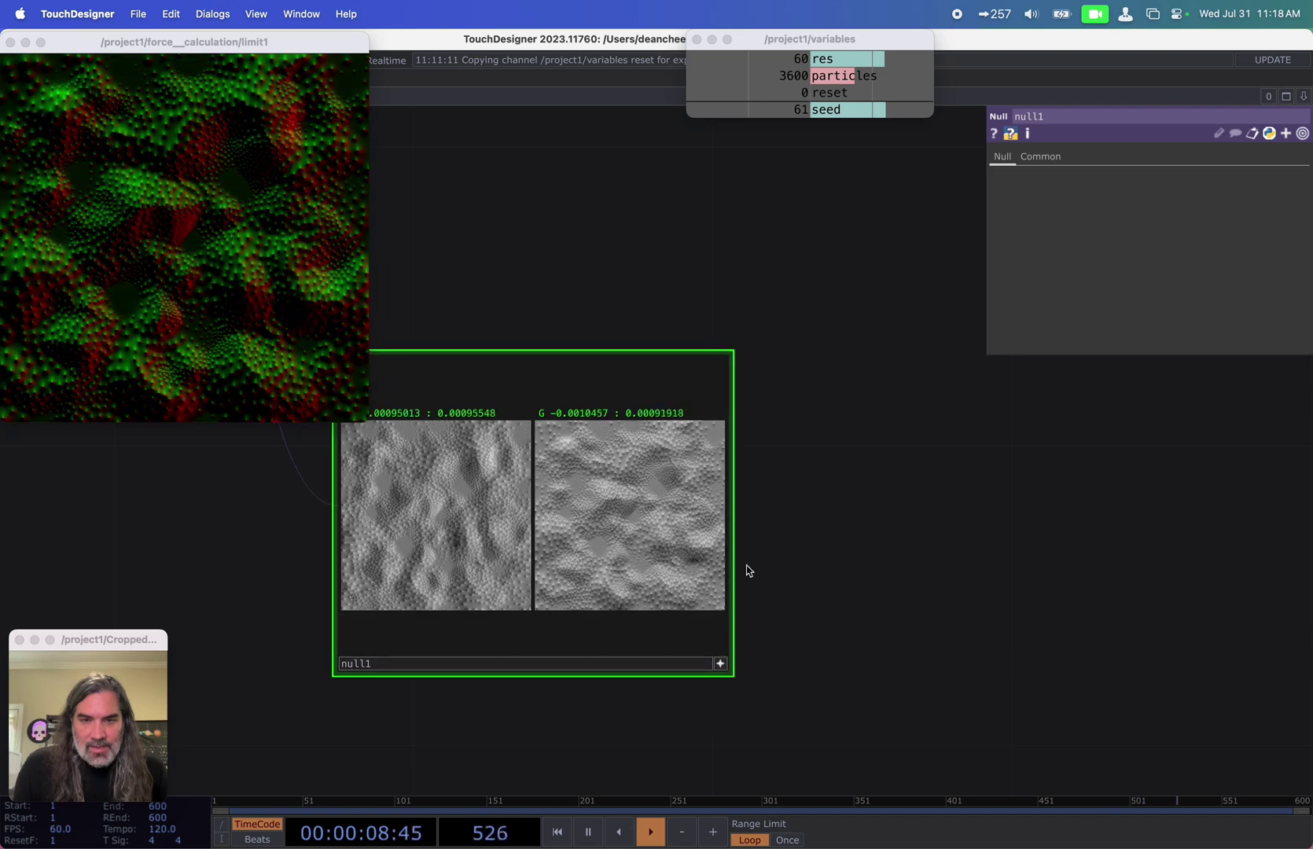
left_click(723, 665)
left_click(967, 521)
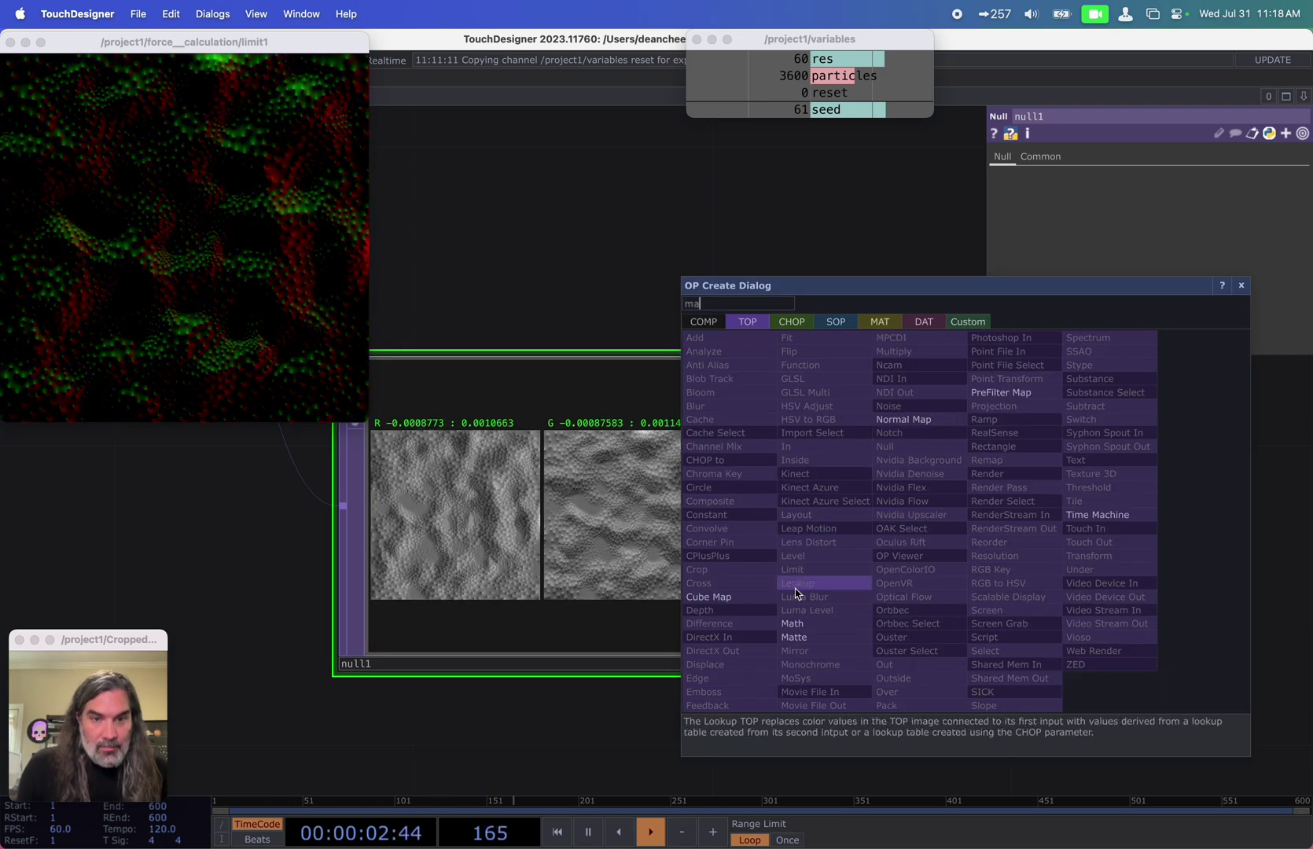
left_click(798, 584)
left_click(993, 518)
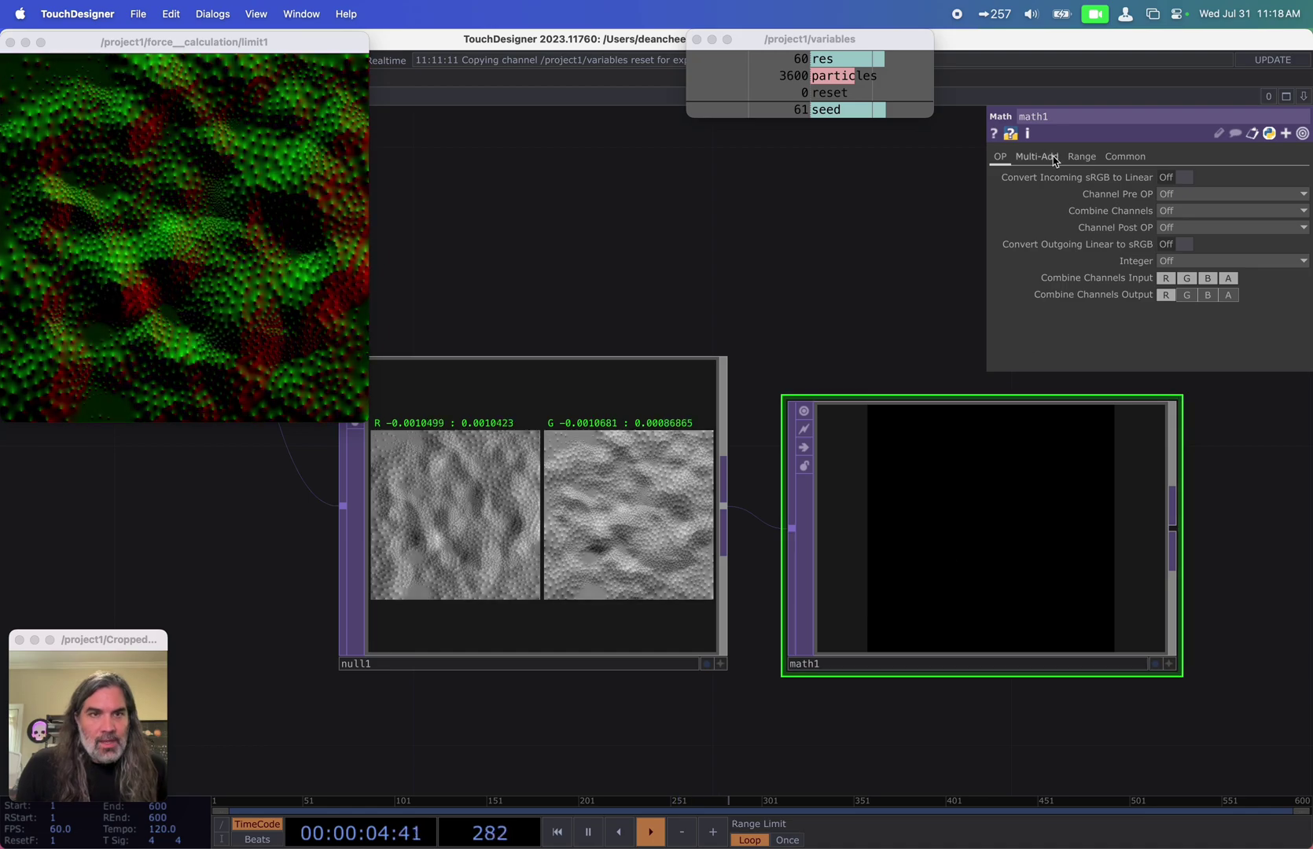
Step: Examine the red and green value ranges in null1's viewer and compare them with math1's range parameters
left_click(1081, 156)
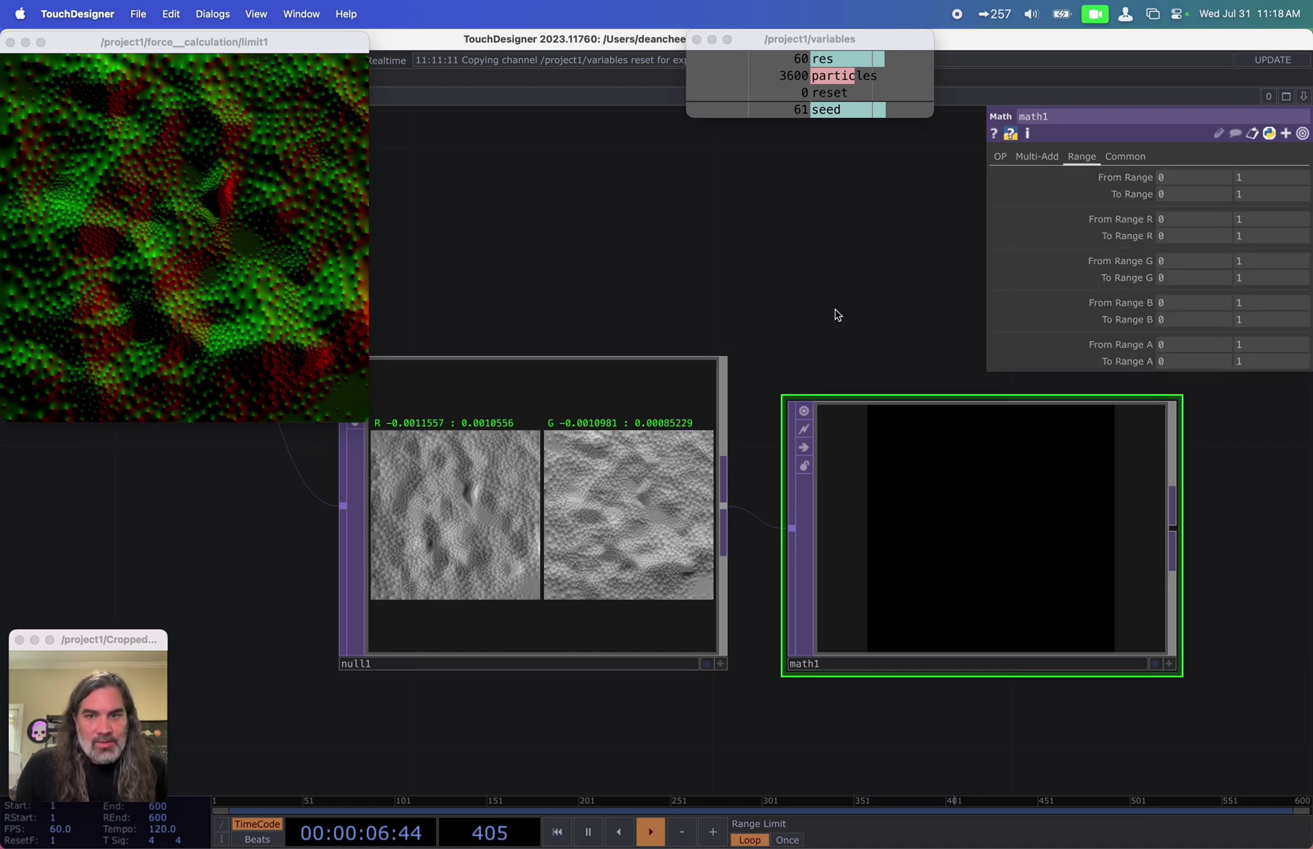
scroll(512, 519, "up", 5)
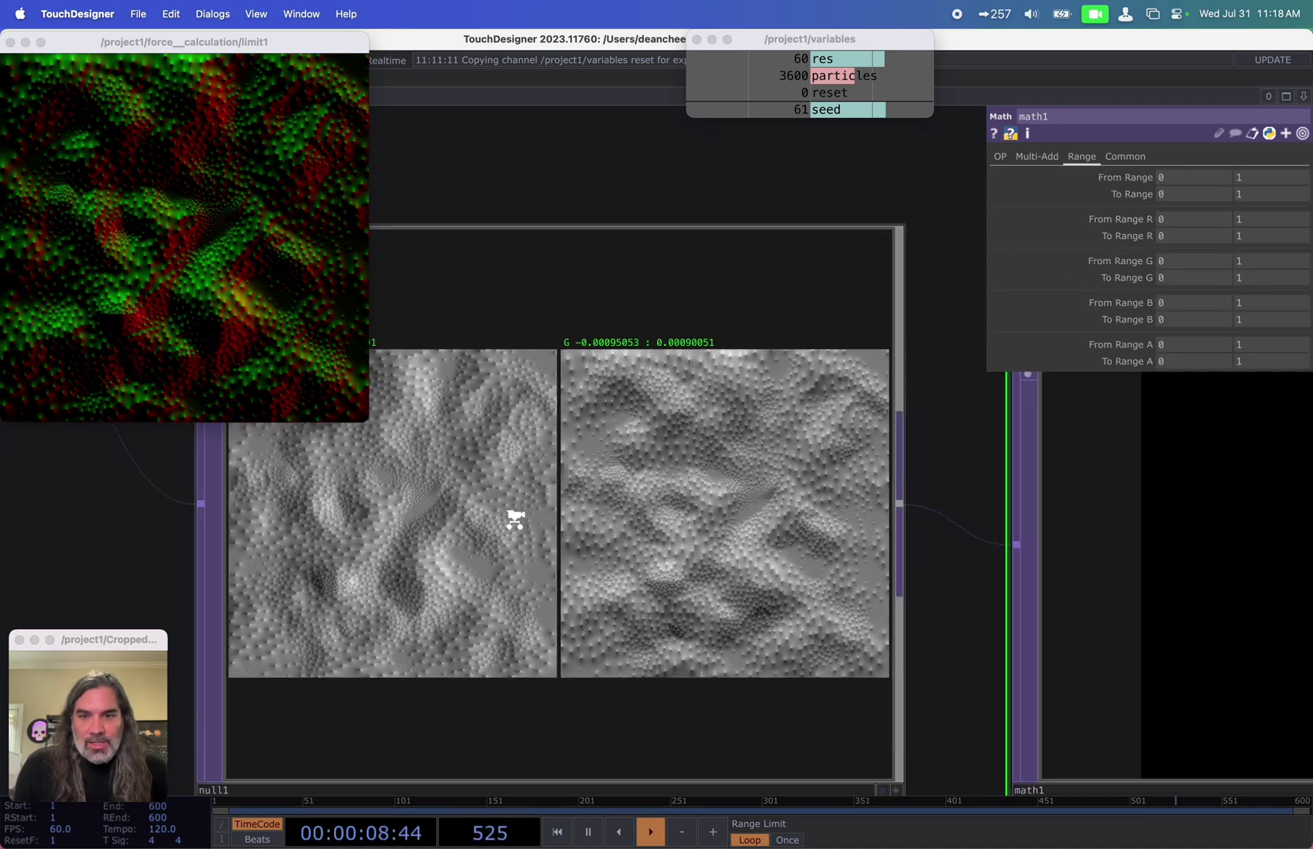
scroll(515, 519, "down", 4)
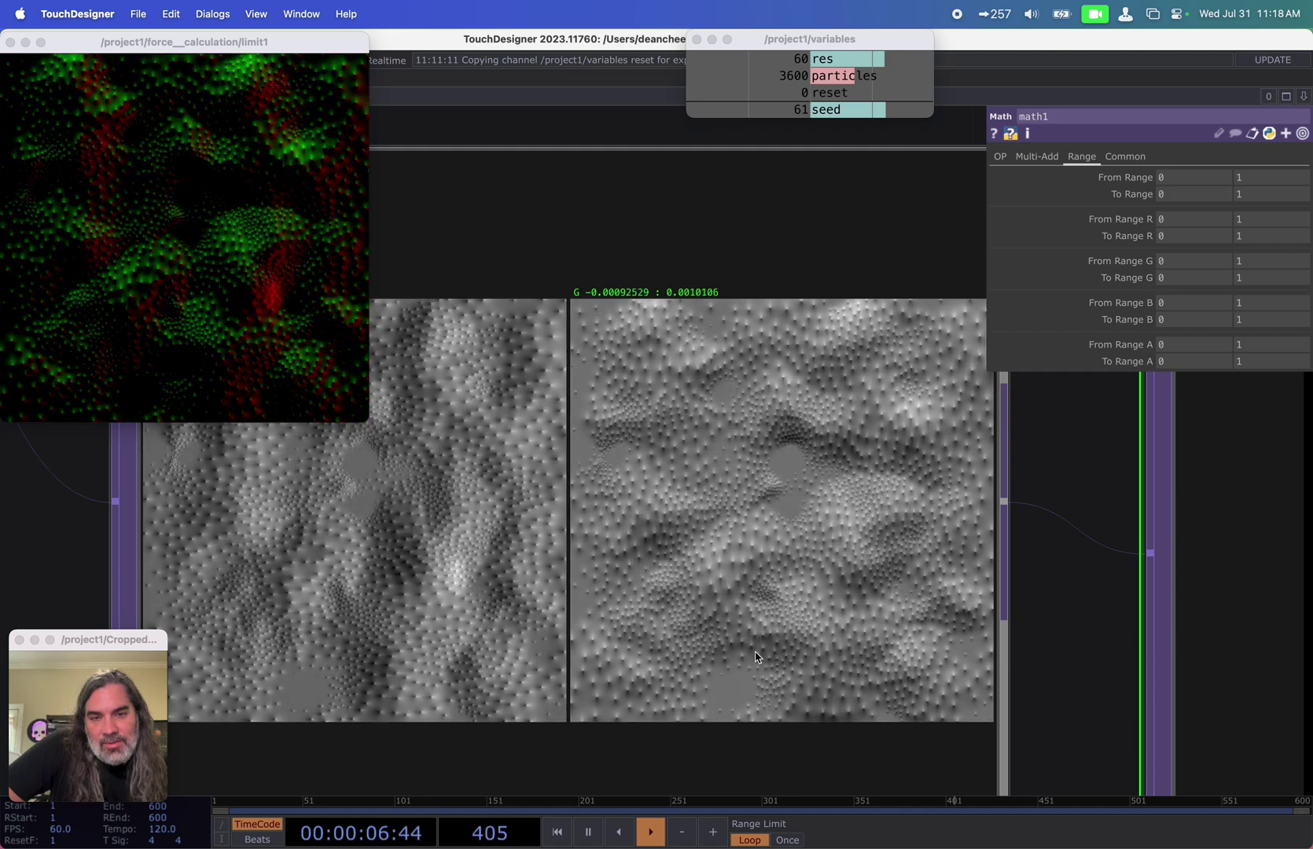
scroll(731, 674, "down", 1)
scroll(731, 676, "down", 3)
left_click_drag(952, 521, 559, 503)
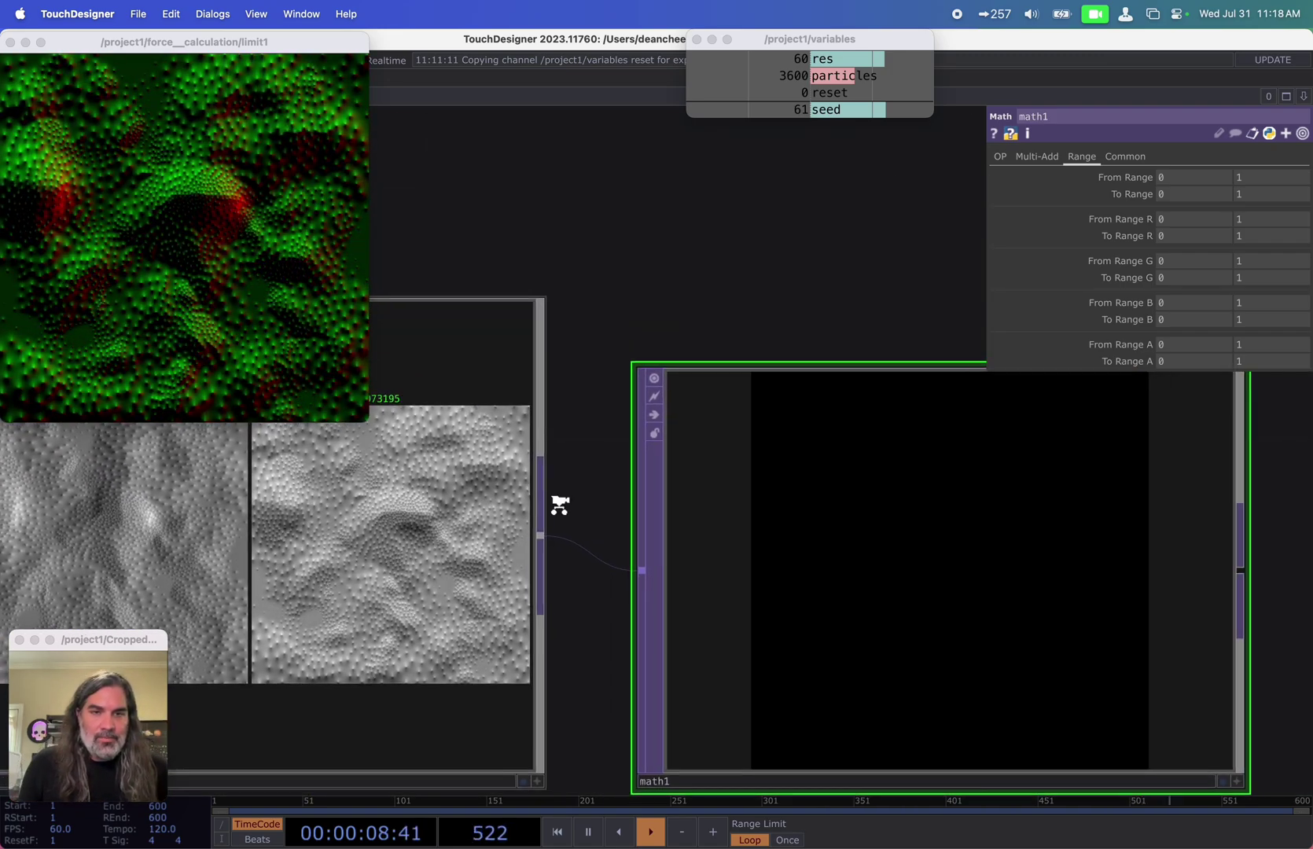
scroll(560, 501, "down", 2)
left_click_drag(716, 327, 909, 319)
scroll(491, 432, "up", 5)
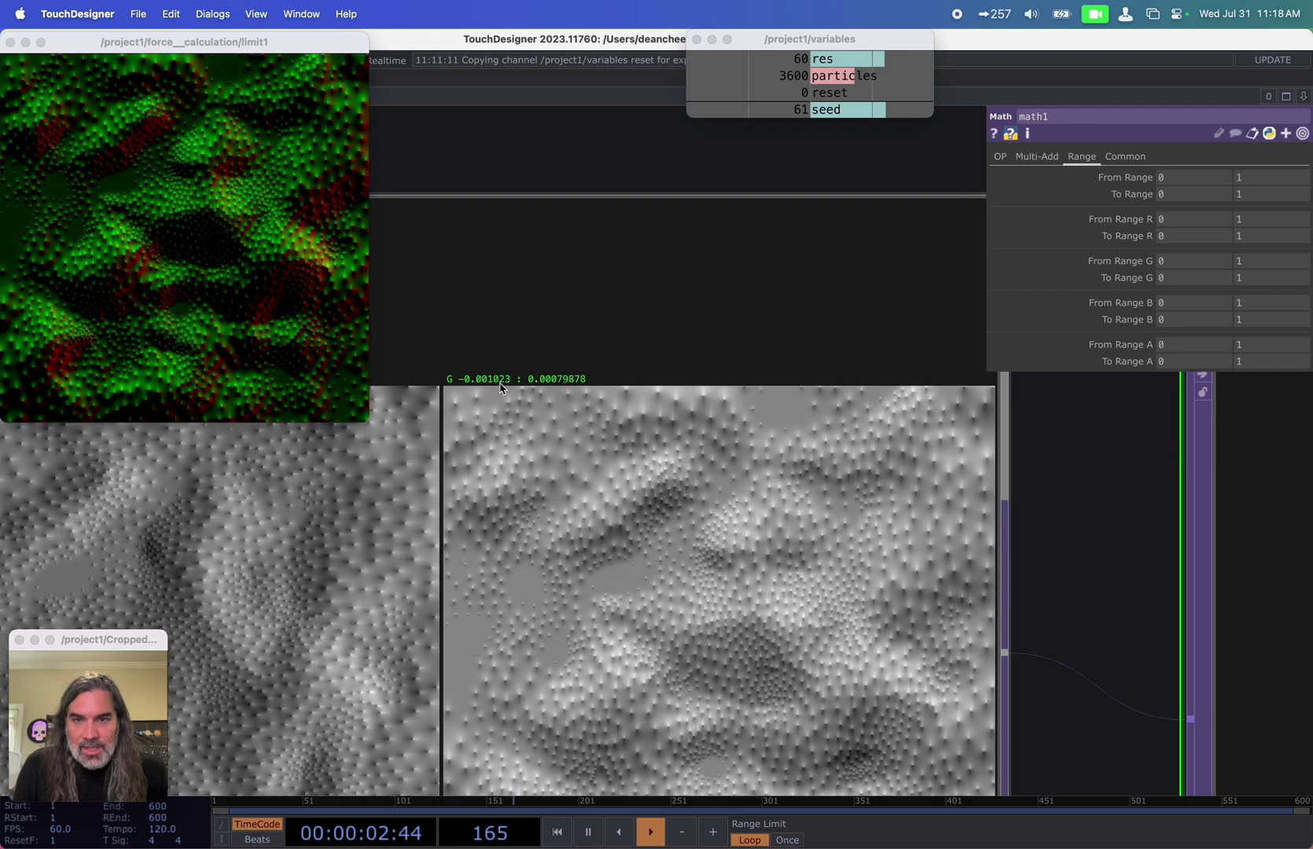
left_click_drag(505, 161, 737, 287)
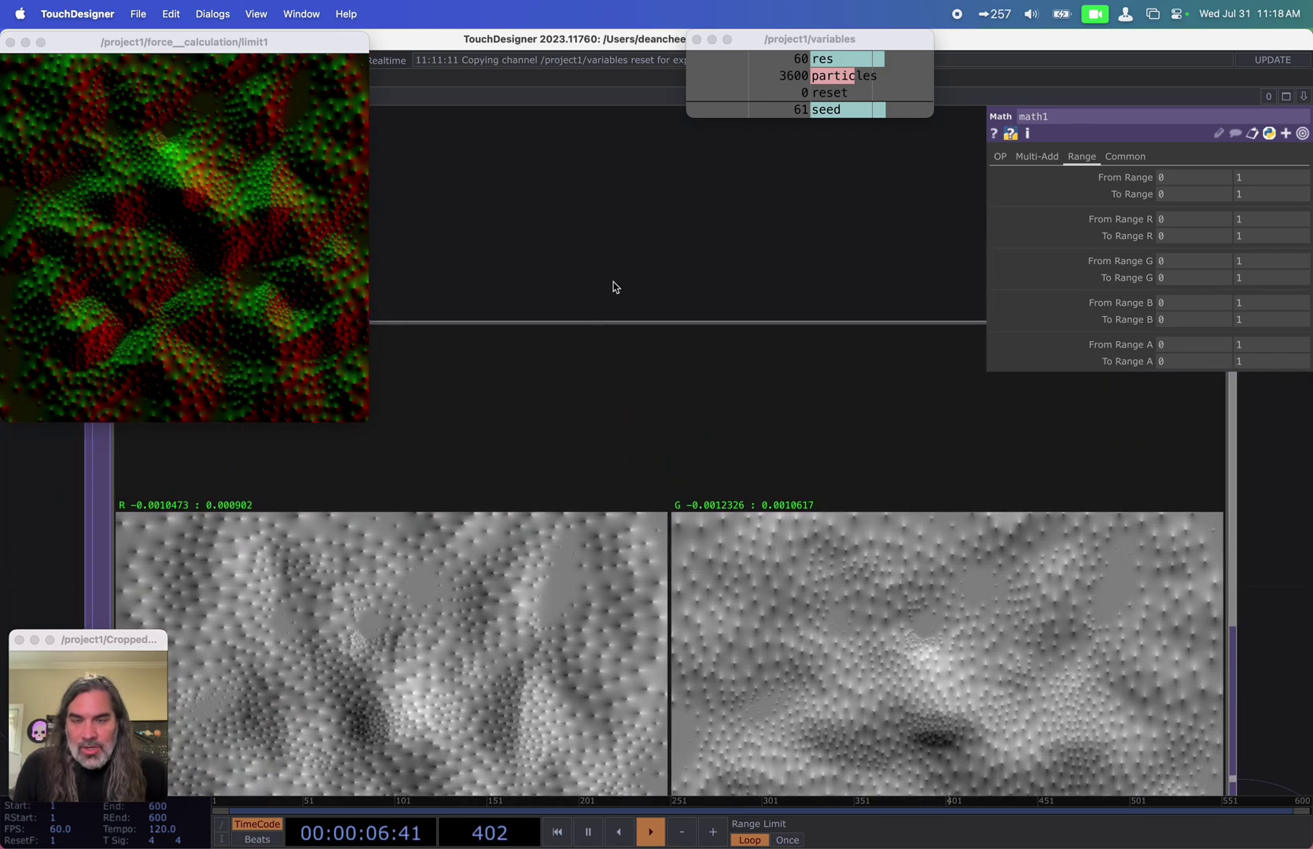
scroll(618, 291, "down", 2)
left_click_drag(617, 291, 374, 302)
left_click_drag(740, 243, 409, 197)
scroll(786, 325, "down", 2)
Step: Set math1's From Range to -.001 and .001, and its To Range to -1 and 1
left_click_drag(1189, 178, 1111, 184)
type("-")
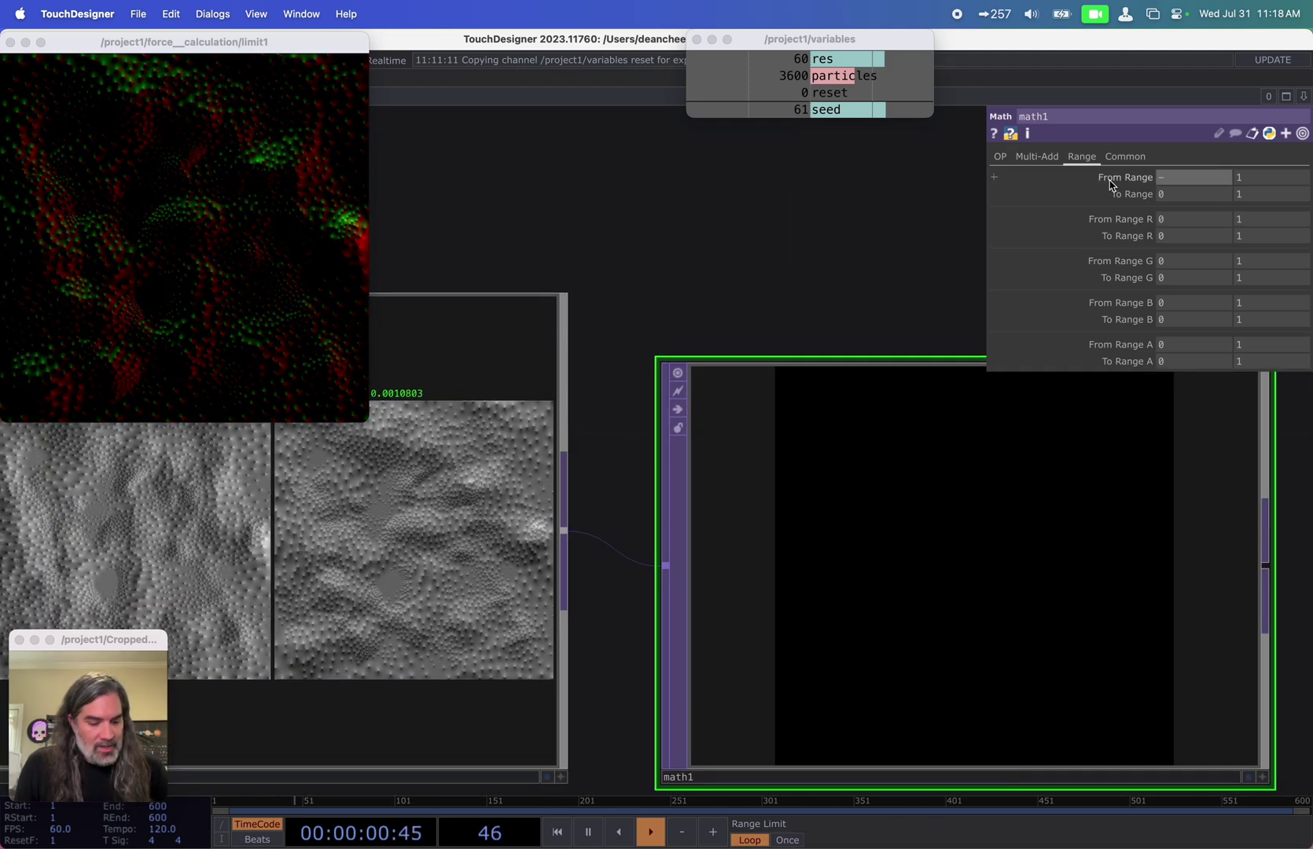
type(".001")
key("Tab")
type(".0")
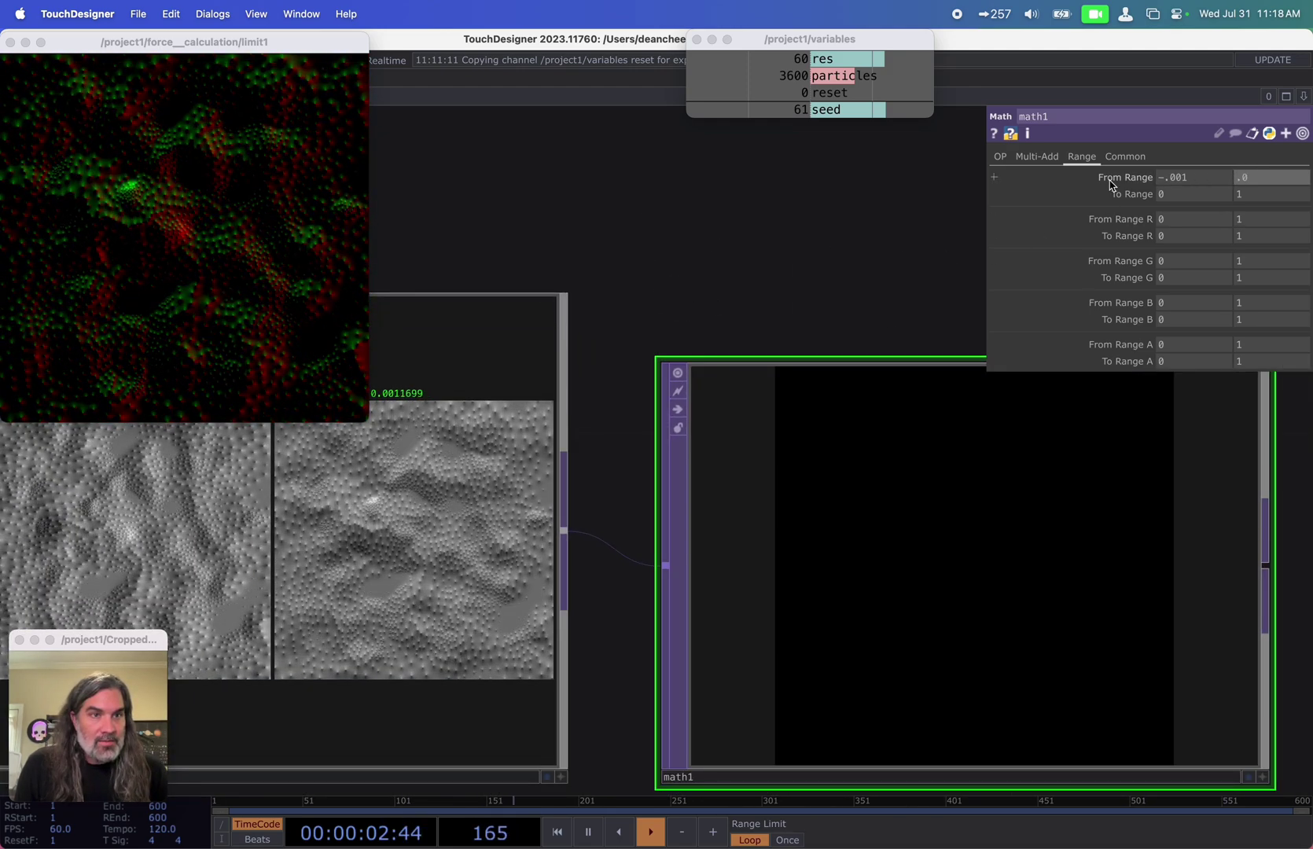
type("01")
key("Tab")
type("-1")
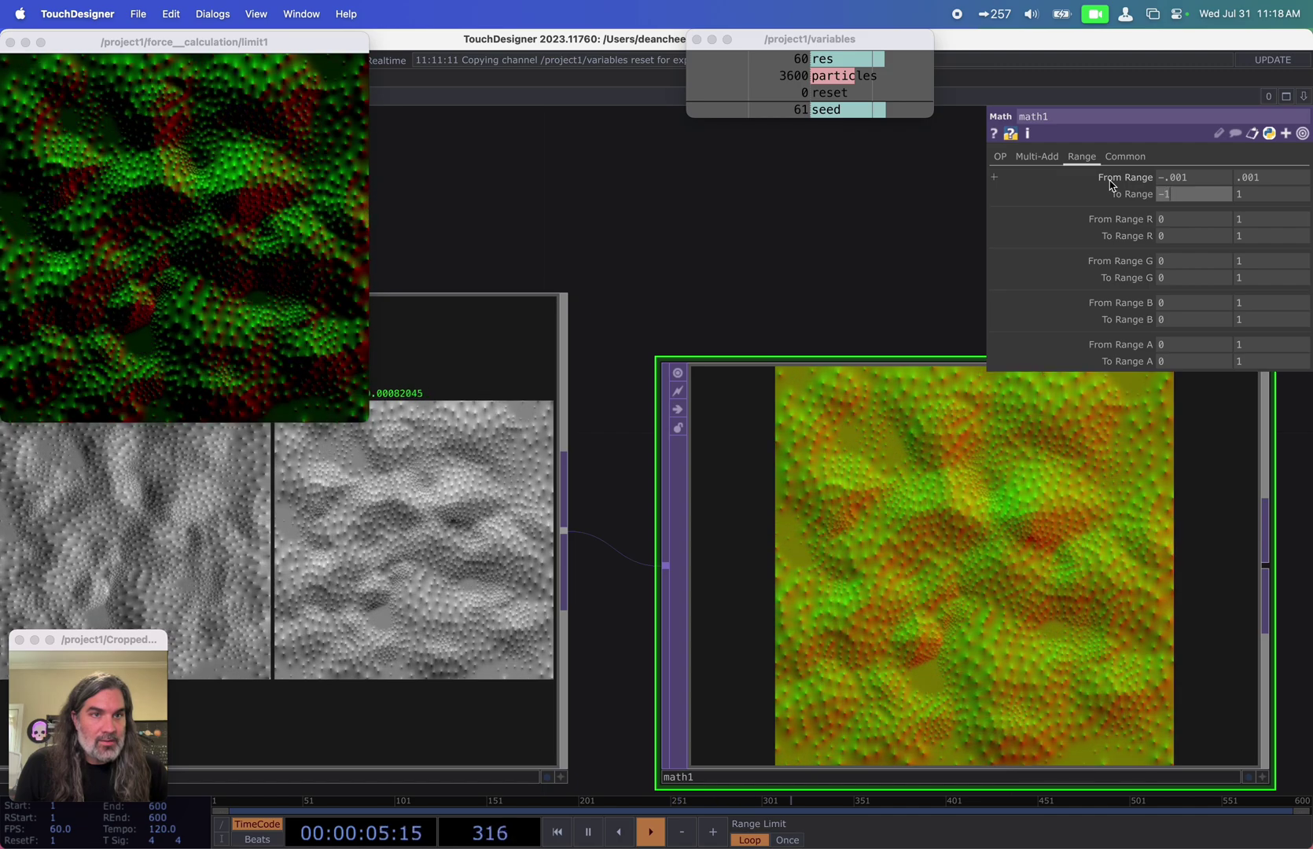
key("Tab")
Step: Inspect math1's remapped output up close and close the floating limit1 viewer
left_click_drag(785, 258, 552, 208)
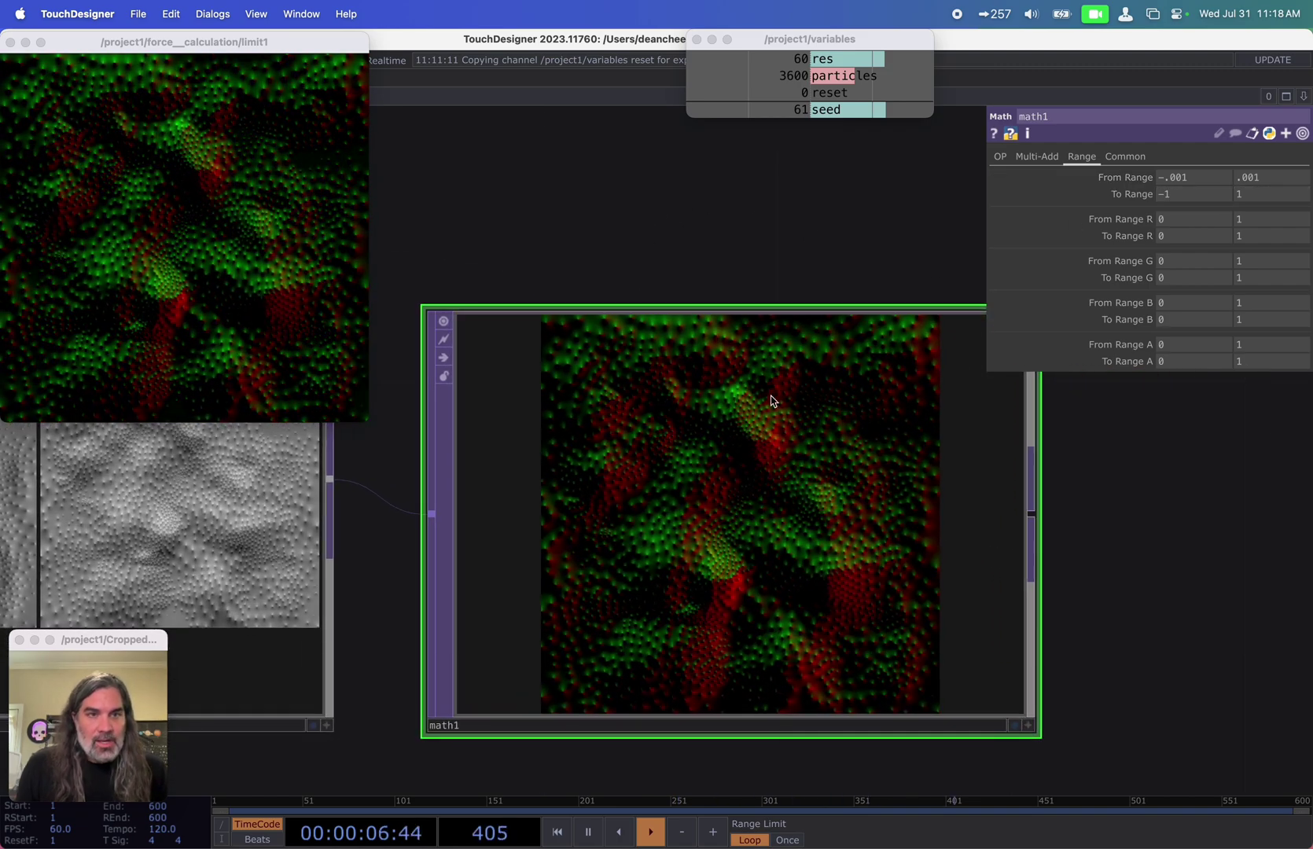
scroll(757, 492, "up", 6)
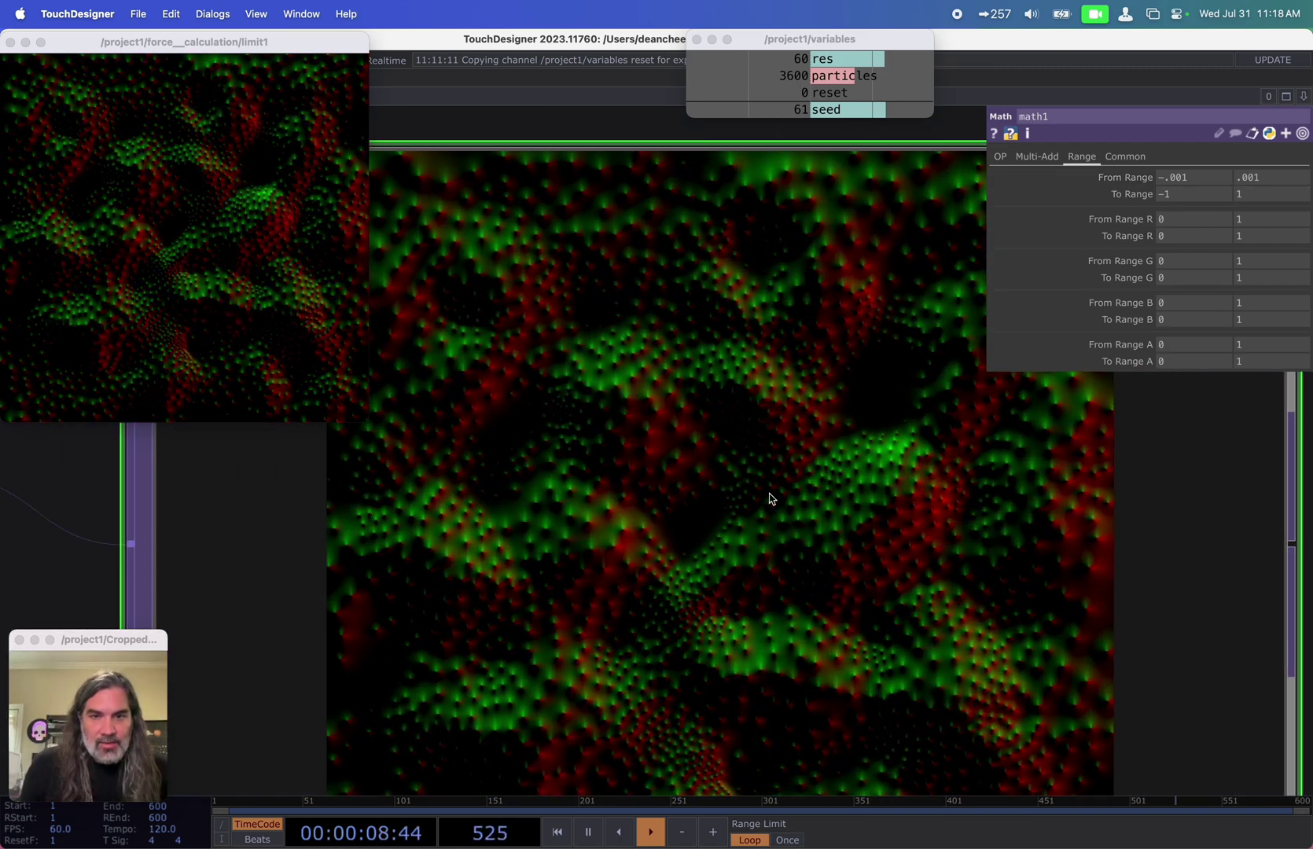
left_click_drag(1177, 614, 953, 613)
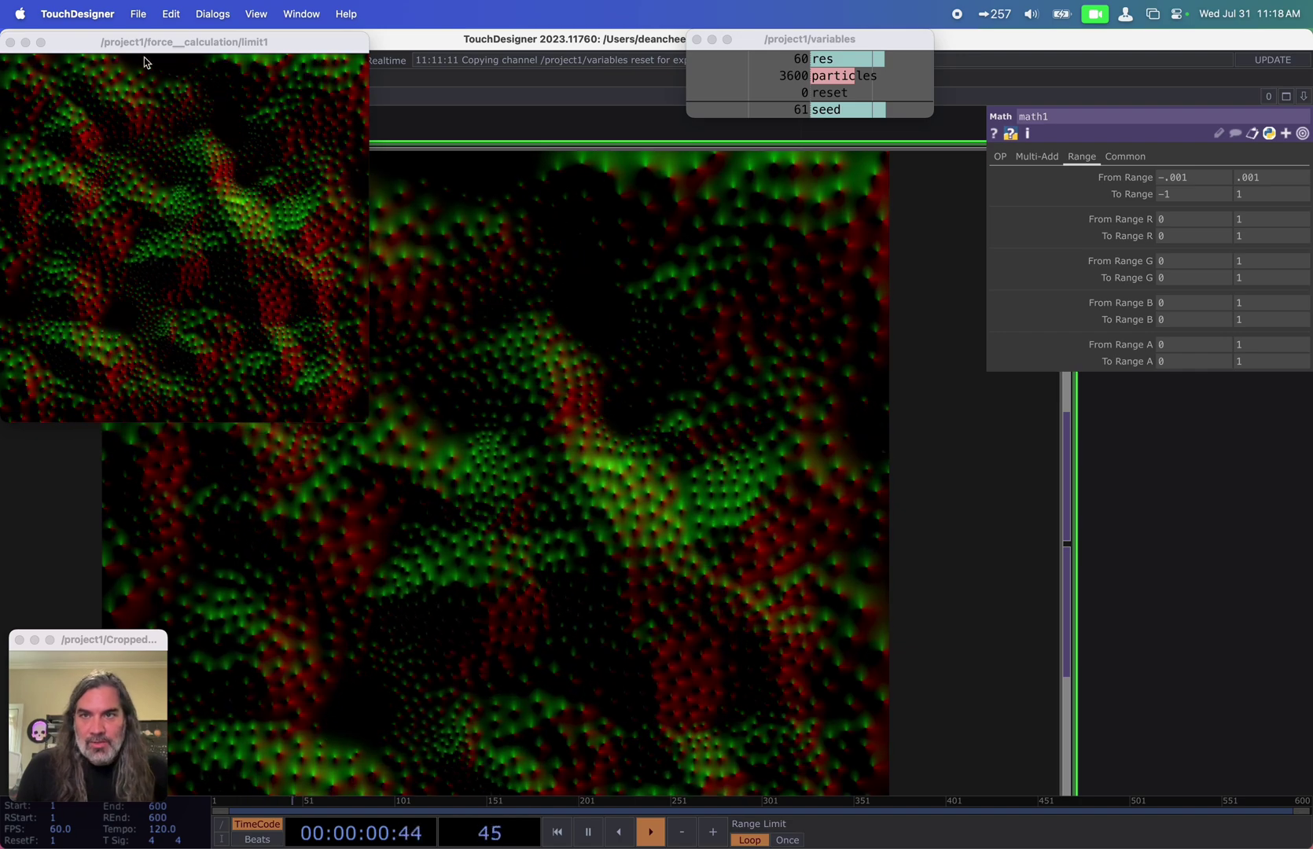
left_click(8, 41)
Step: Add an Out TOP connected to math1's output, placed well beyond it with room for more nodes between
scroll(306, 354, "down", 5)
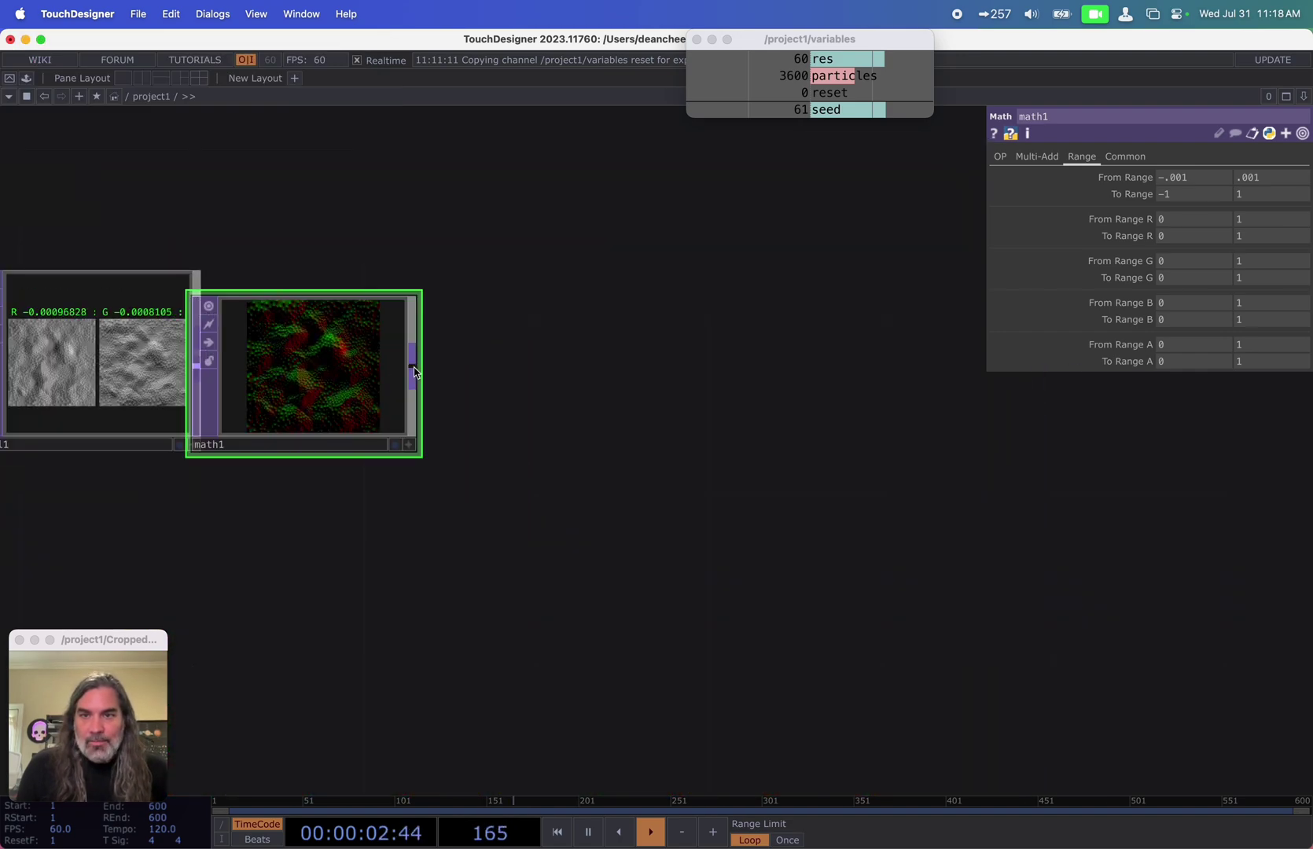
left_click(871, 401)
left_click(945, 556)
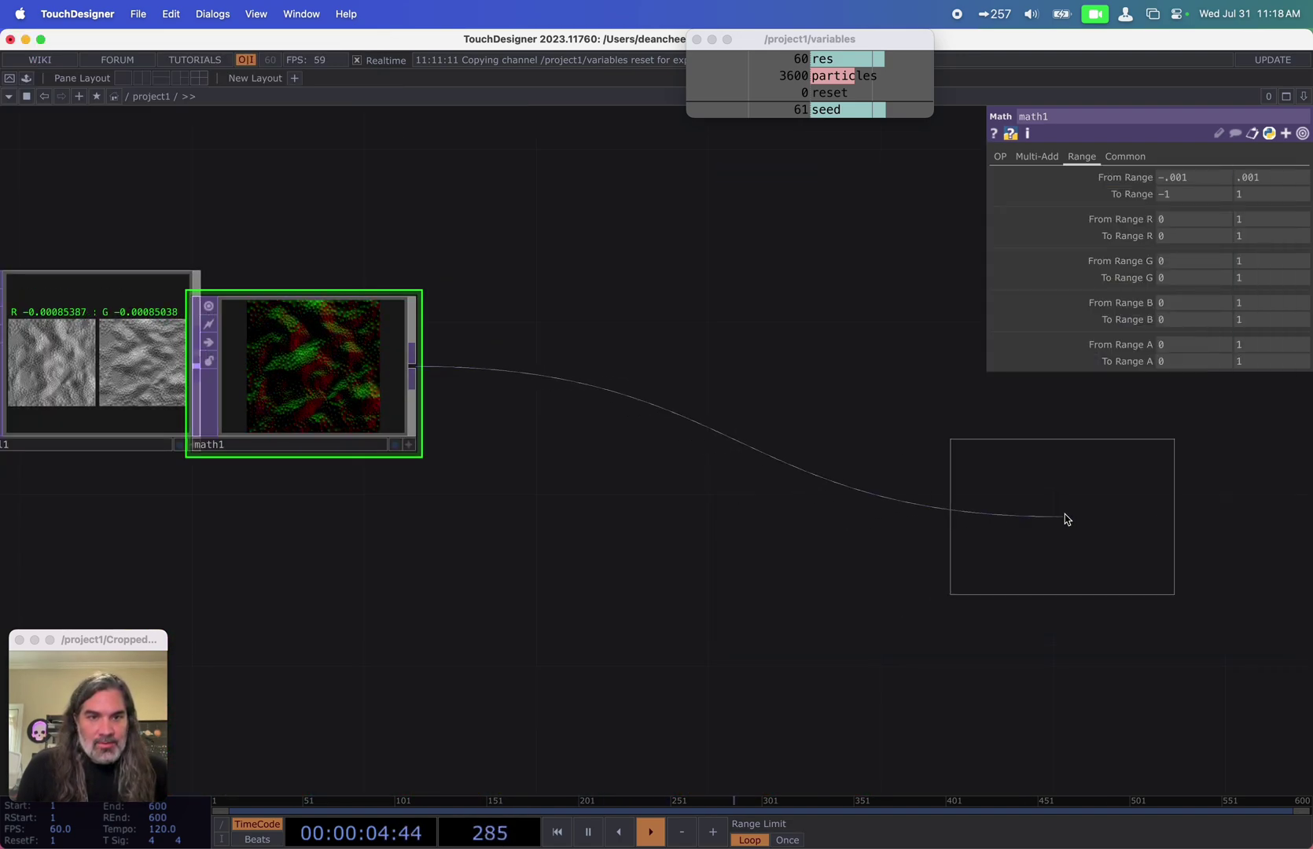
left_click(1064, 519)
scroll(681, 587, "down", 4)
left_click_drag(821, 577, 1089, 515)
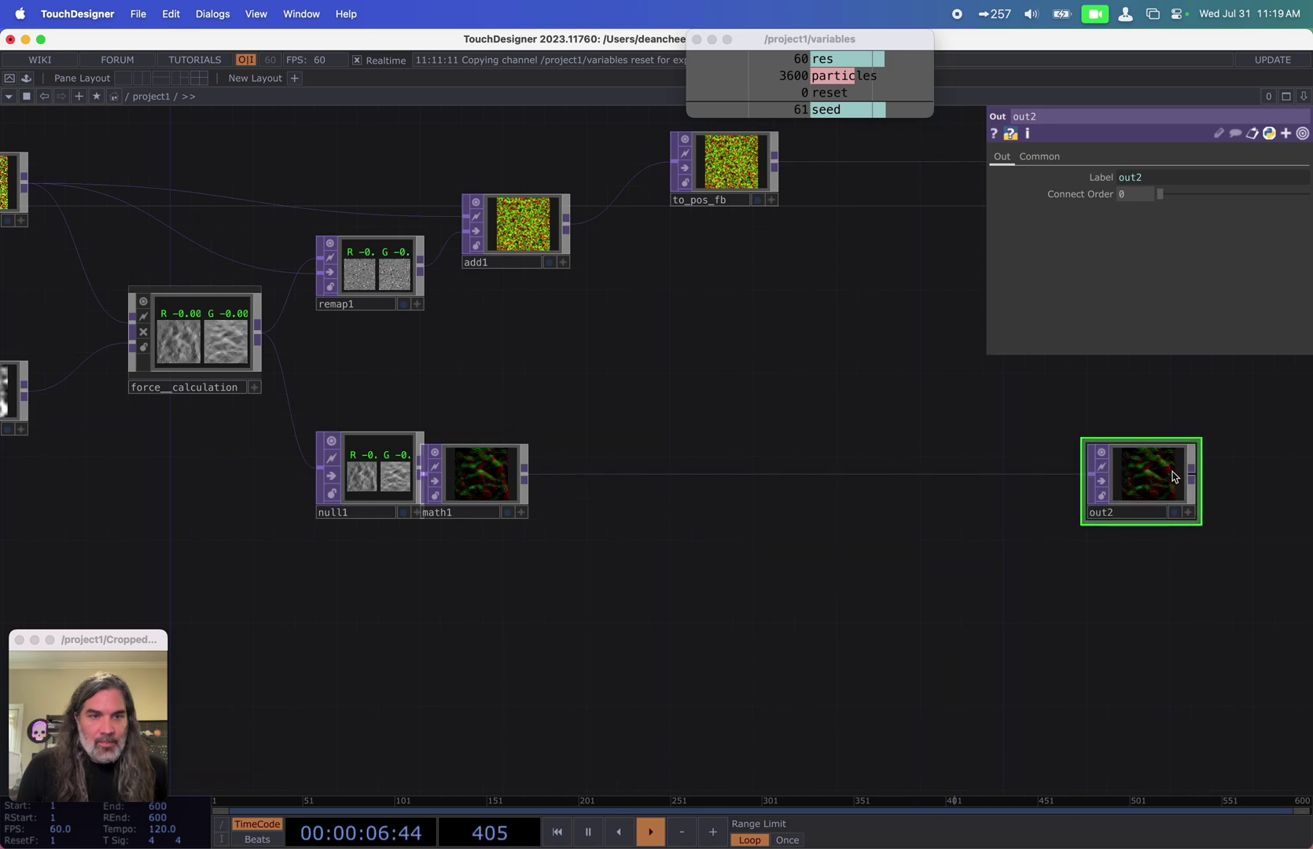
Step: Open out2's viewer in its own window, shrink it and move it into the corner over the network
right_click(1180, 481)
left_click(1219, 481)
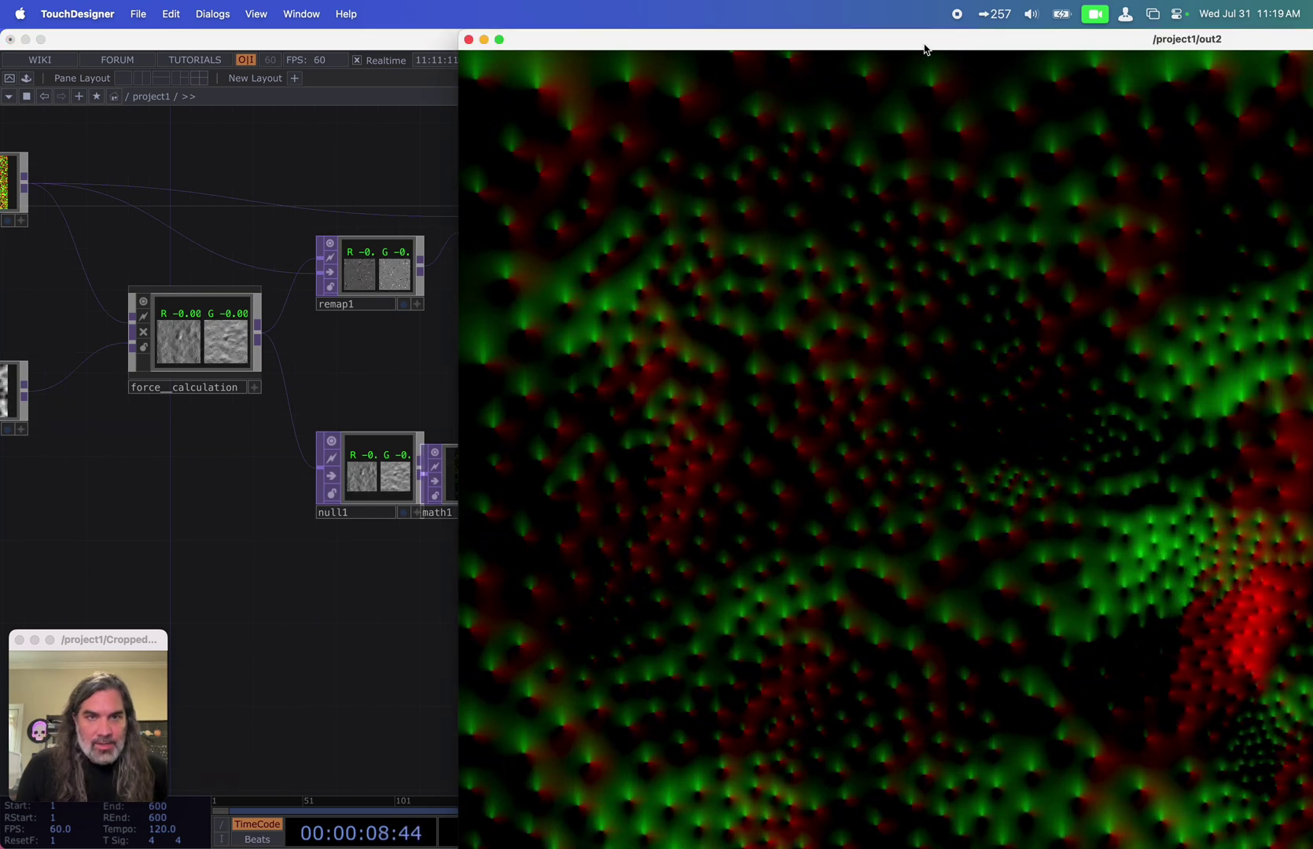
double_click(927, 44)
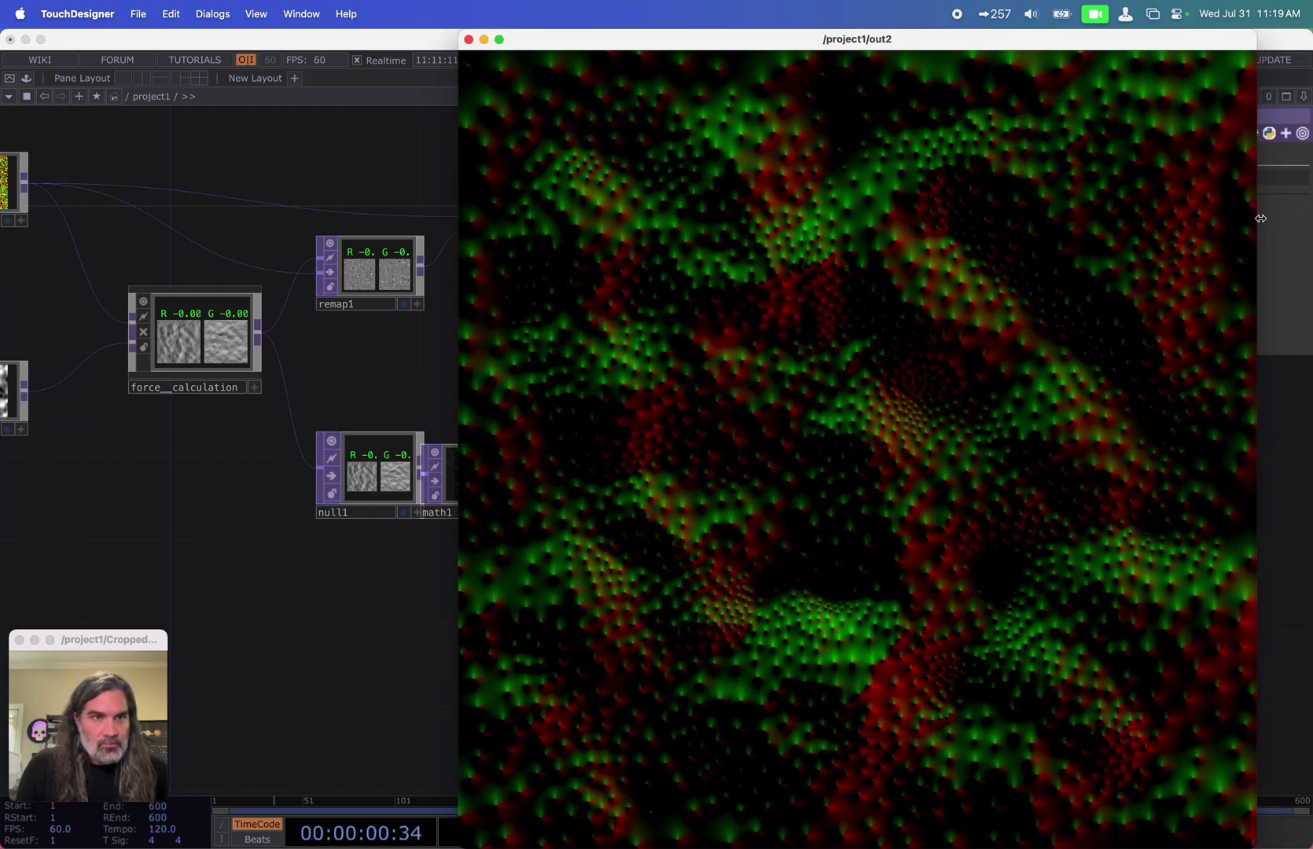
left_click_drag(1258, 215, 893, 193)
left_click_drag(447, 124, 293, 49)
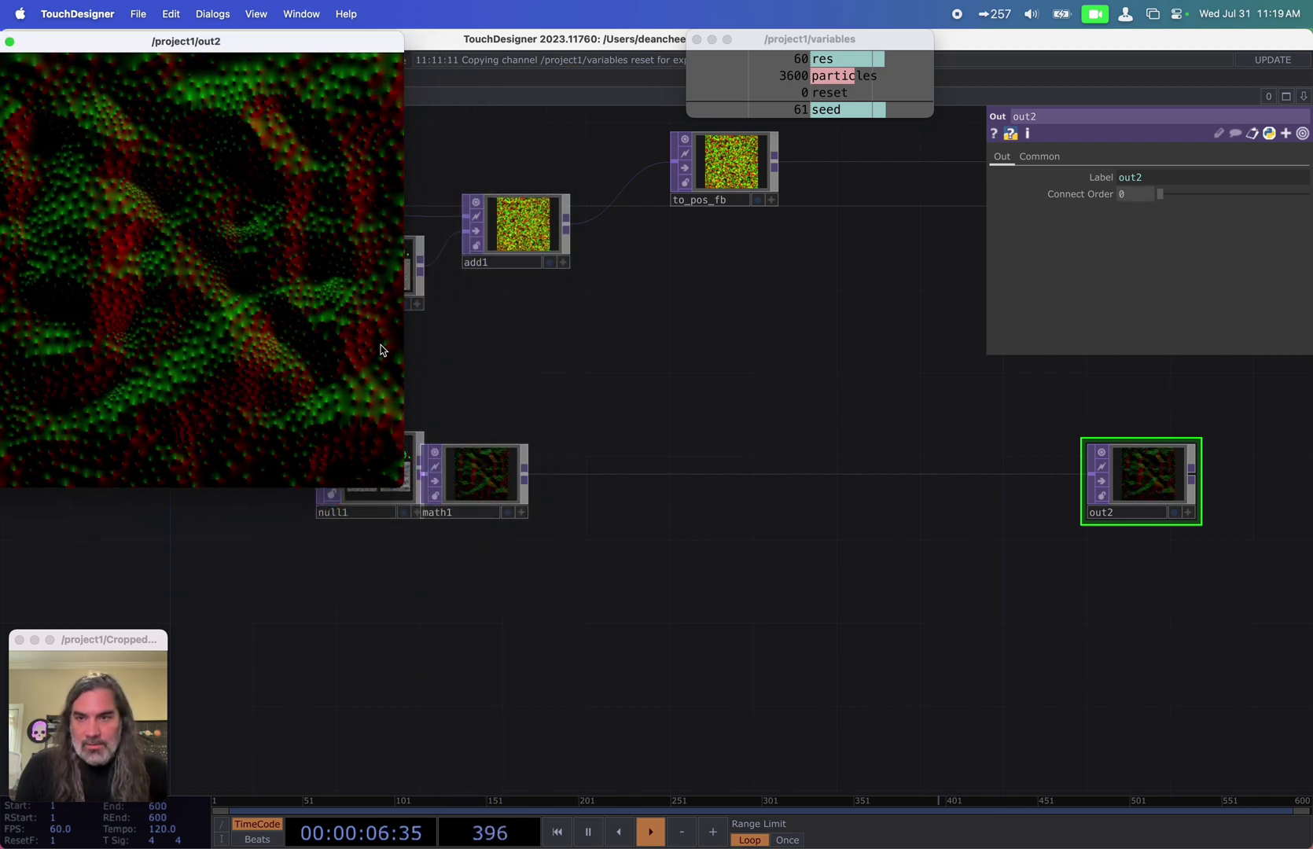
Step: Insert a Monochrome TOP on the connection between math1 and out2
scroll(533, 476, "up", 5)
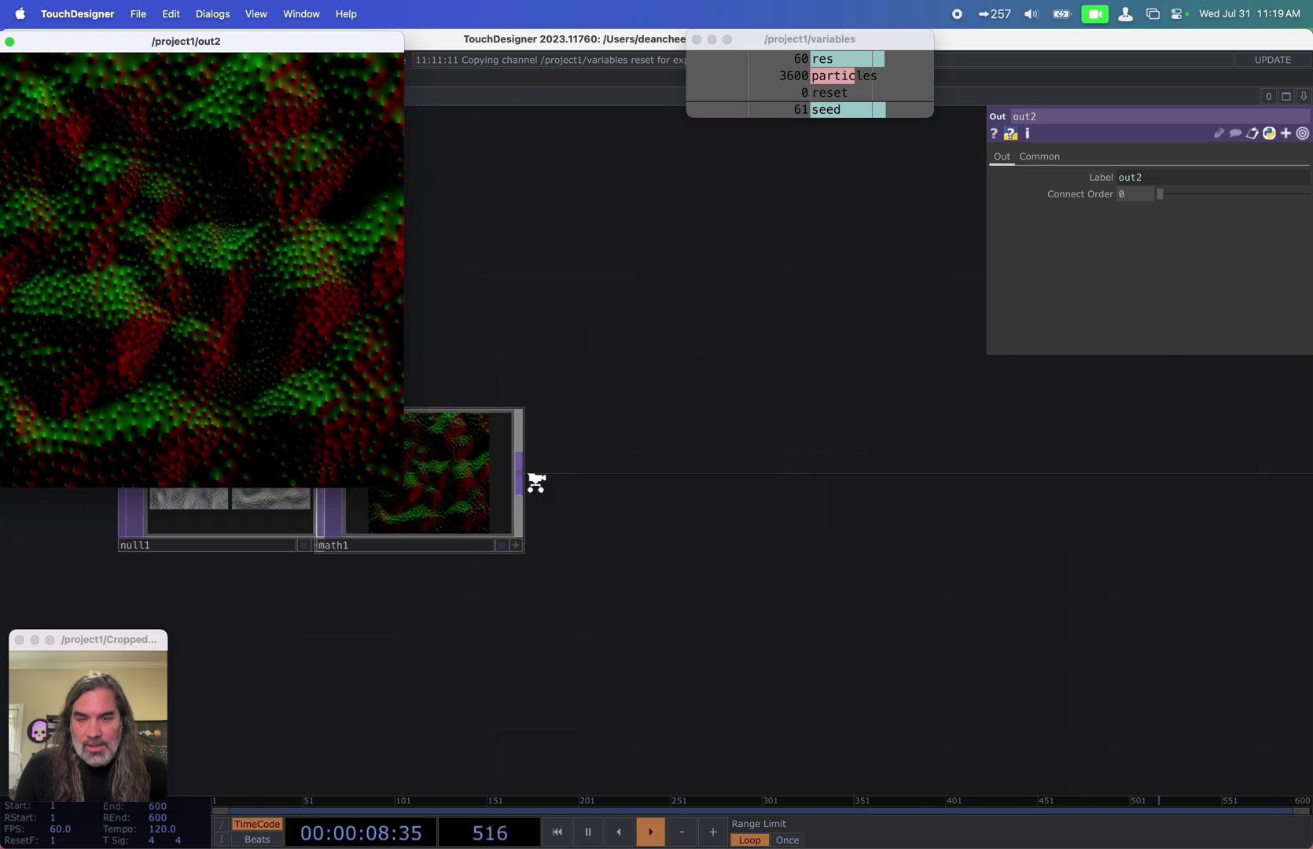
right_click(602, 474)
left_click(622, 469)
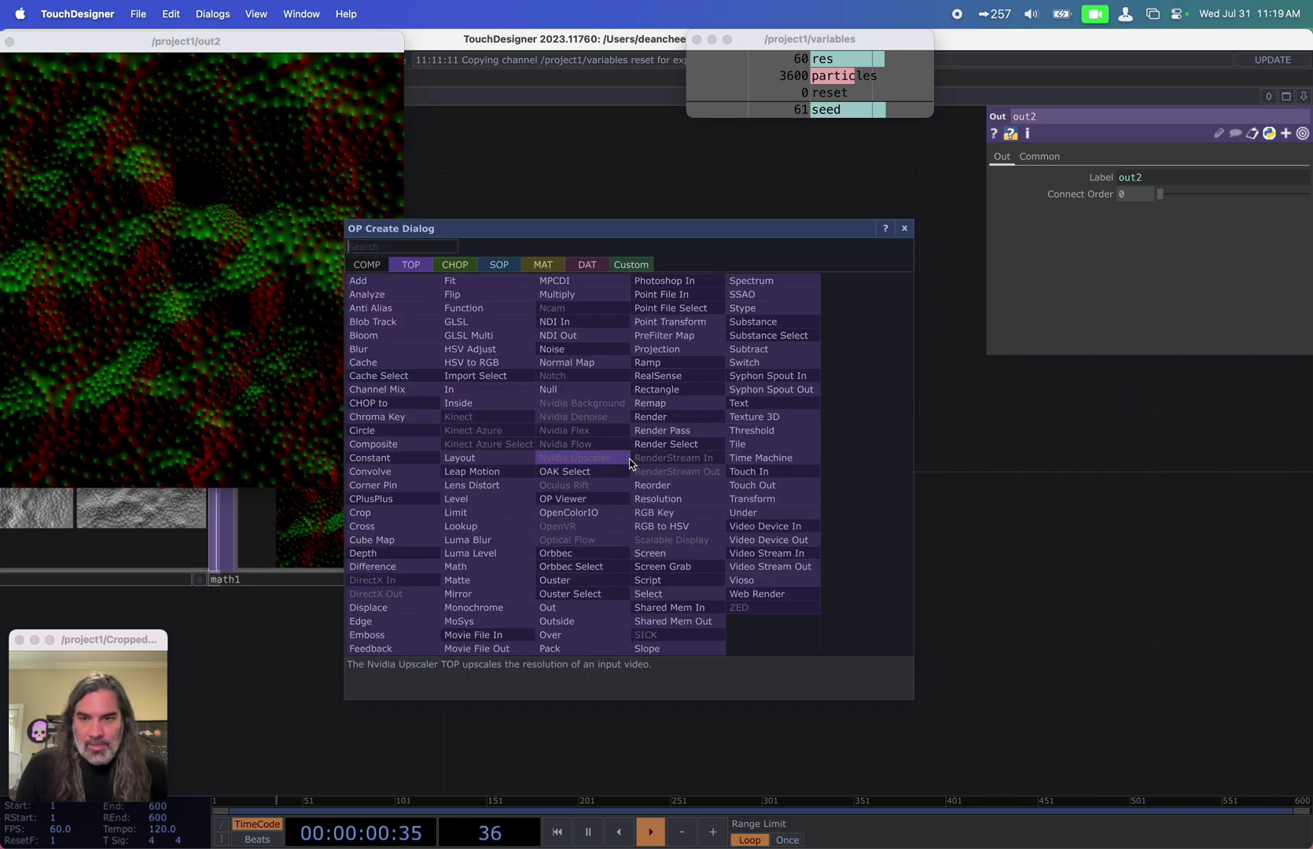
type("m")
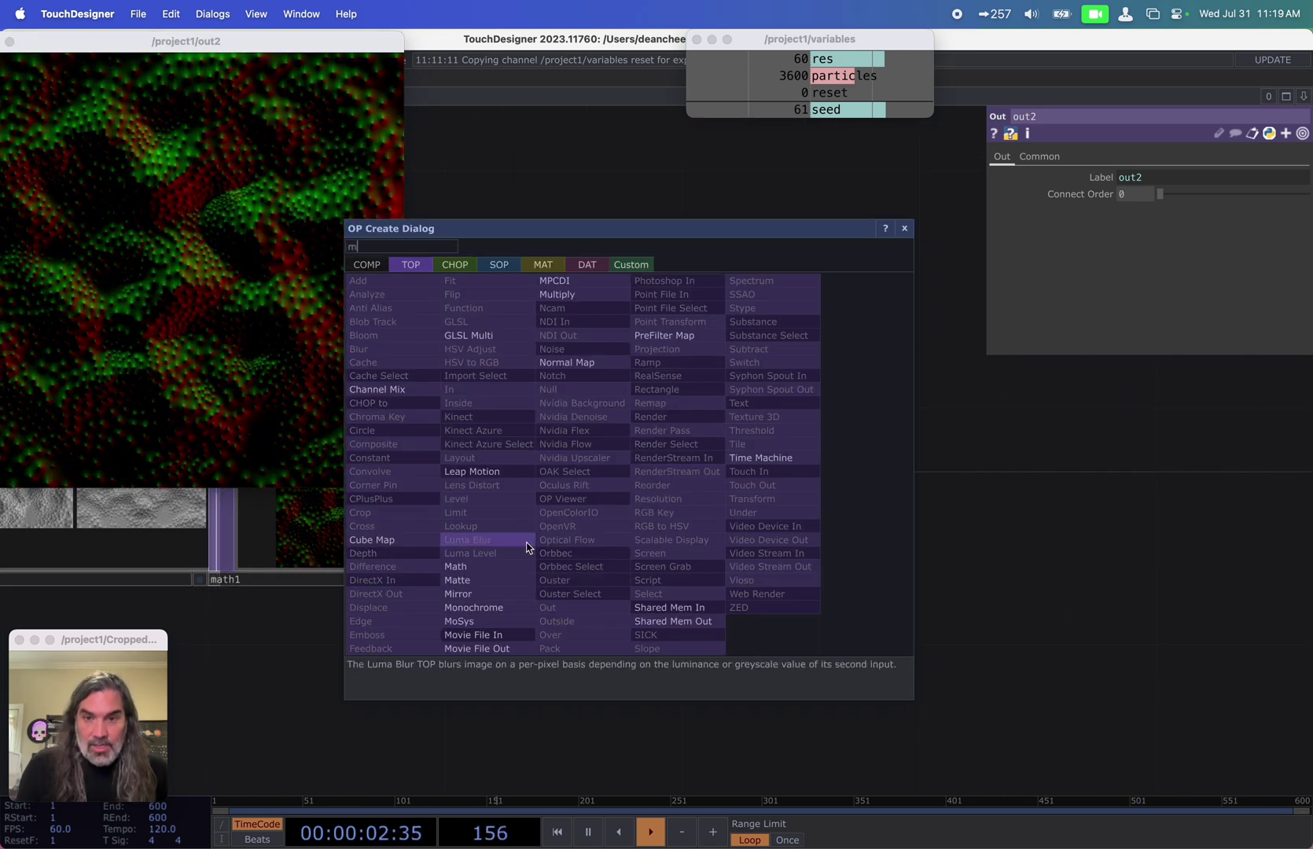
left_click(472, 608)
left_click(761, 479)
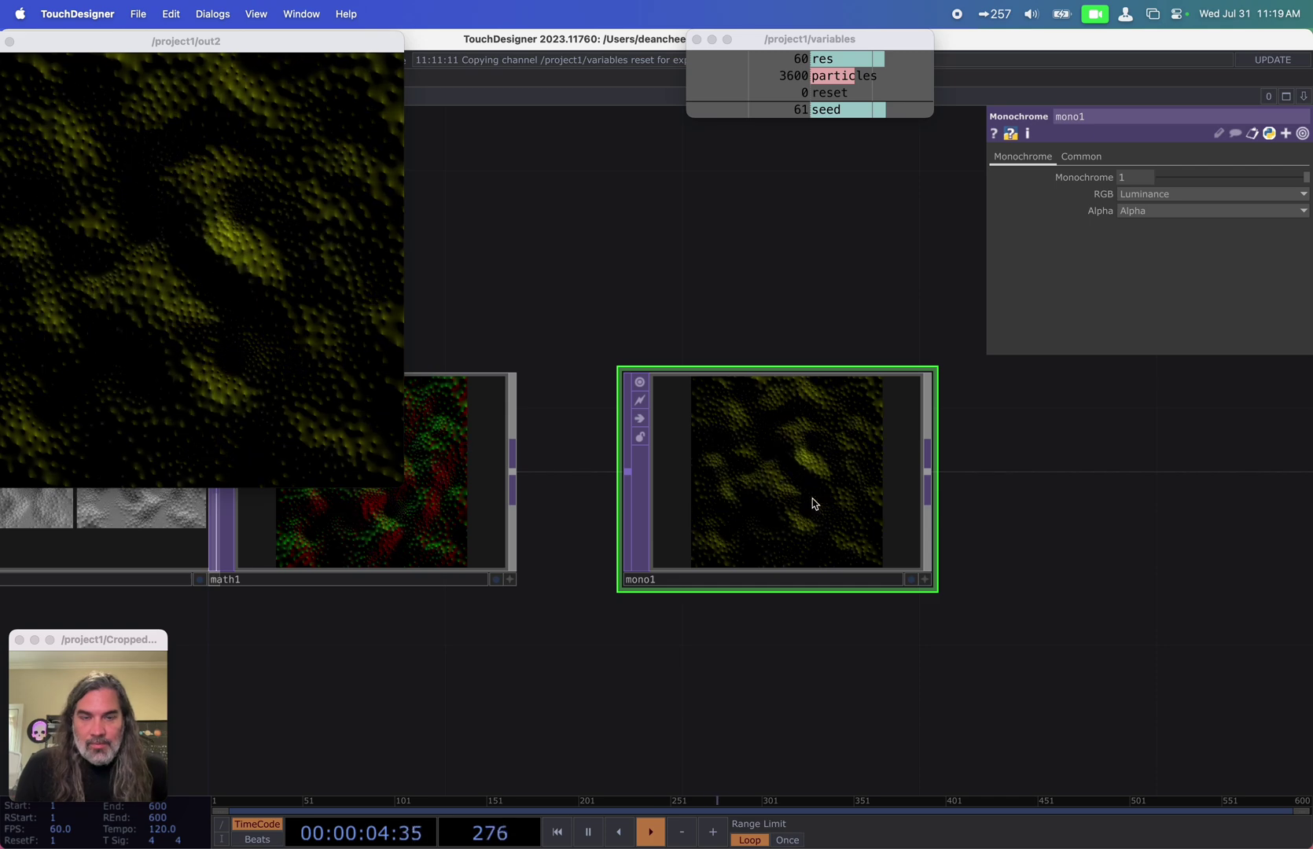
Step: Set mono1's pixel format to 32-bit float (Mono) and inspect its greyscale output up close
left_click(1093, 154)
left_click(1172, 344)
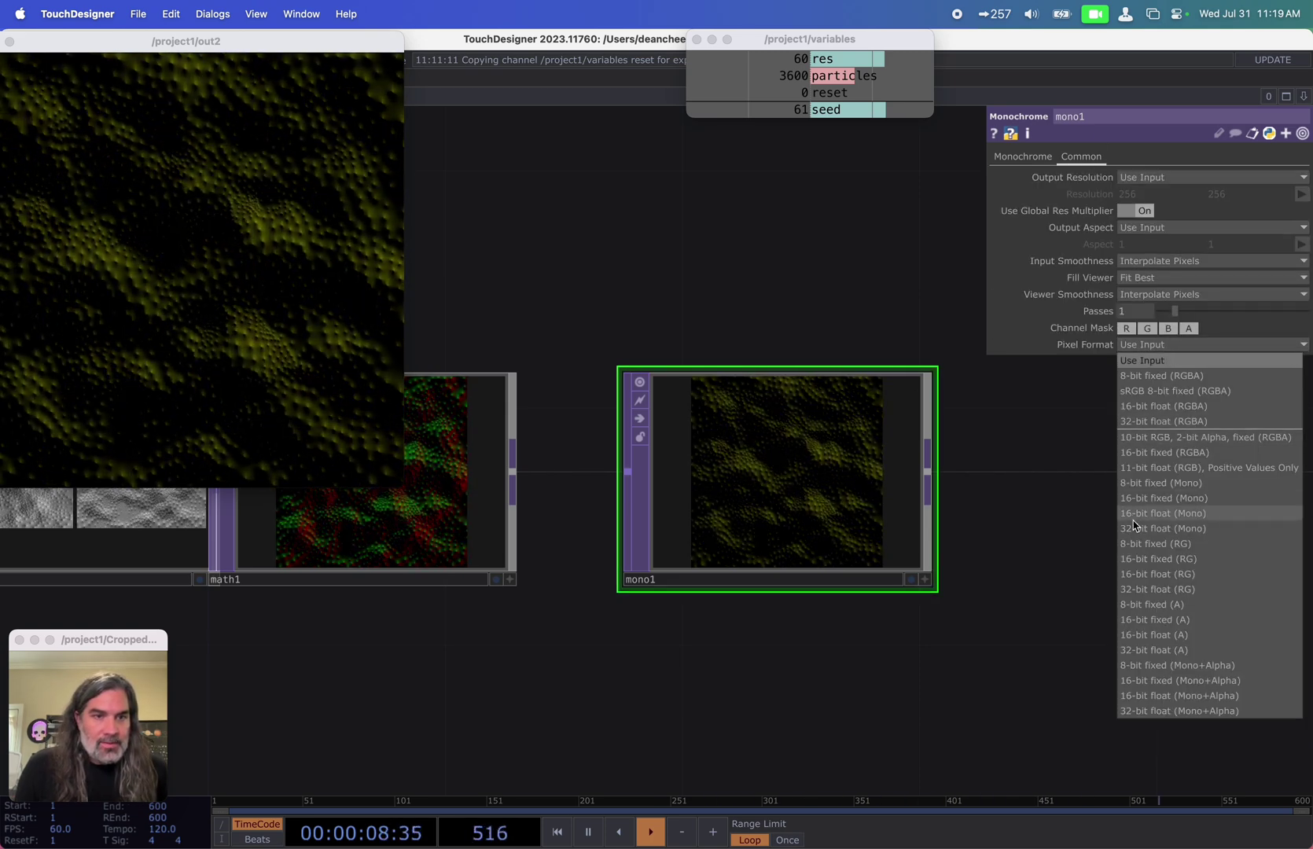
left_click(1162, 529)
scroll(807, 489, "up", 6)
scroll(804, 489, "down", 5)
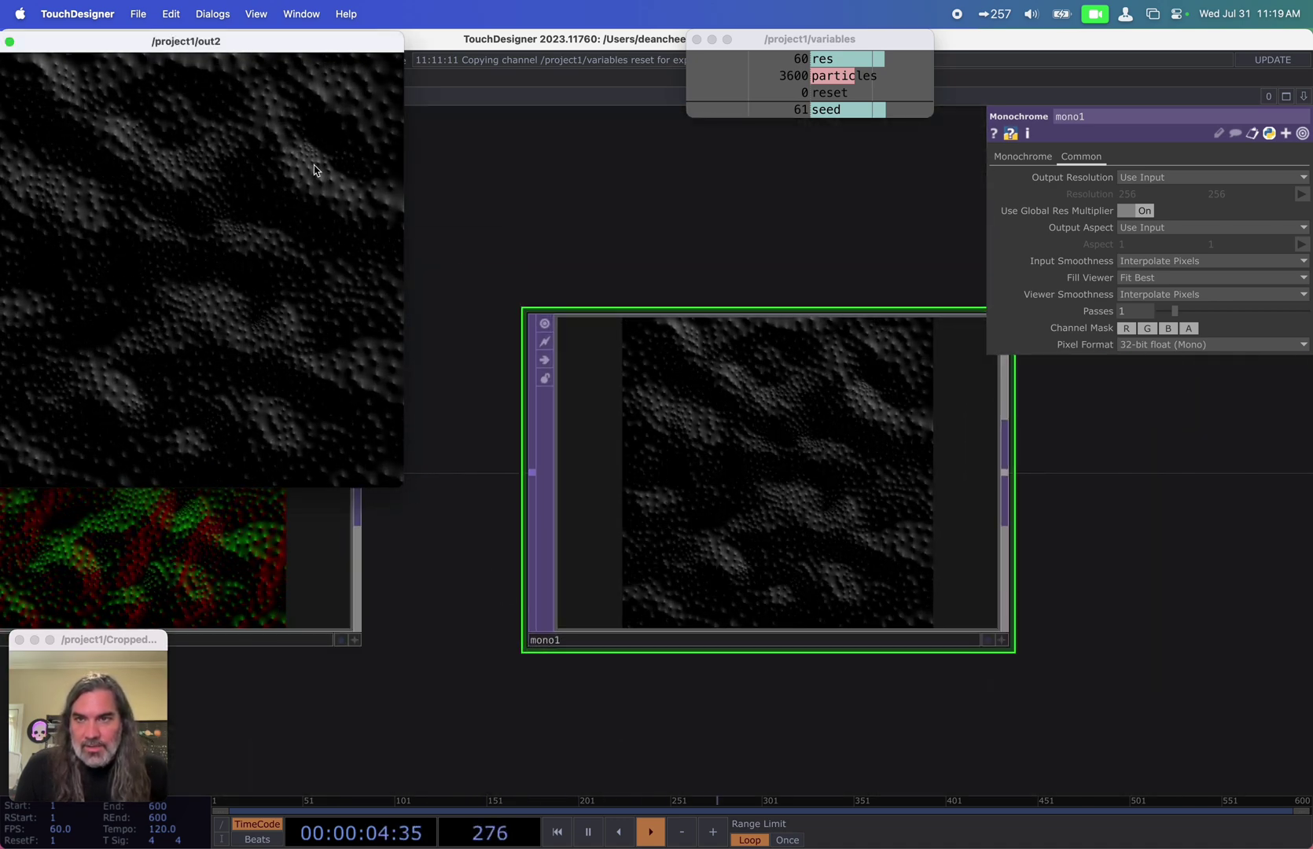
Step: Reposition and enlarge the floating out2 viewer, and bring the chain from null1 to out2 into view
left_click_drag(296, 51, 341, 80)
left_click_drag(487, 83, 594, 263)
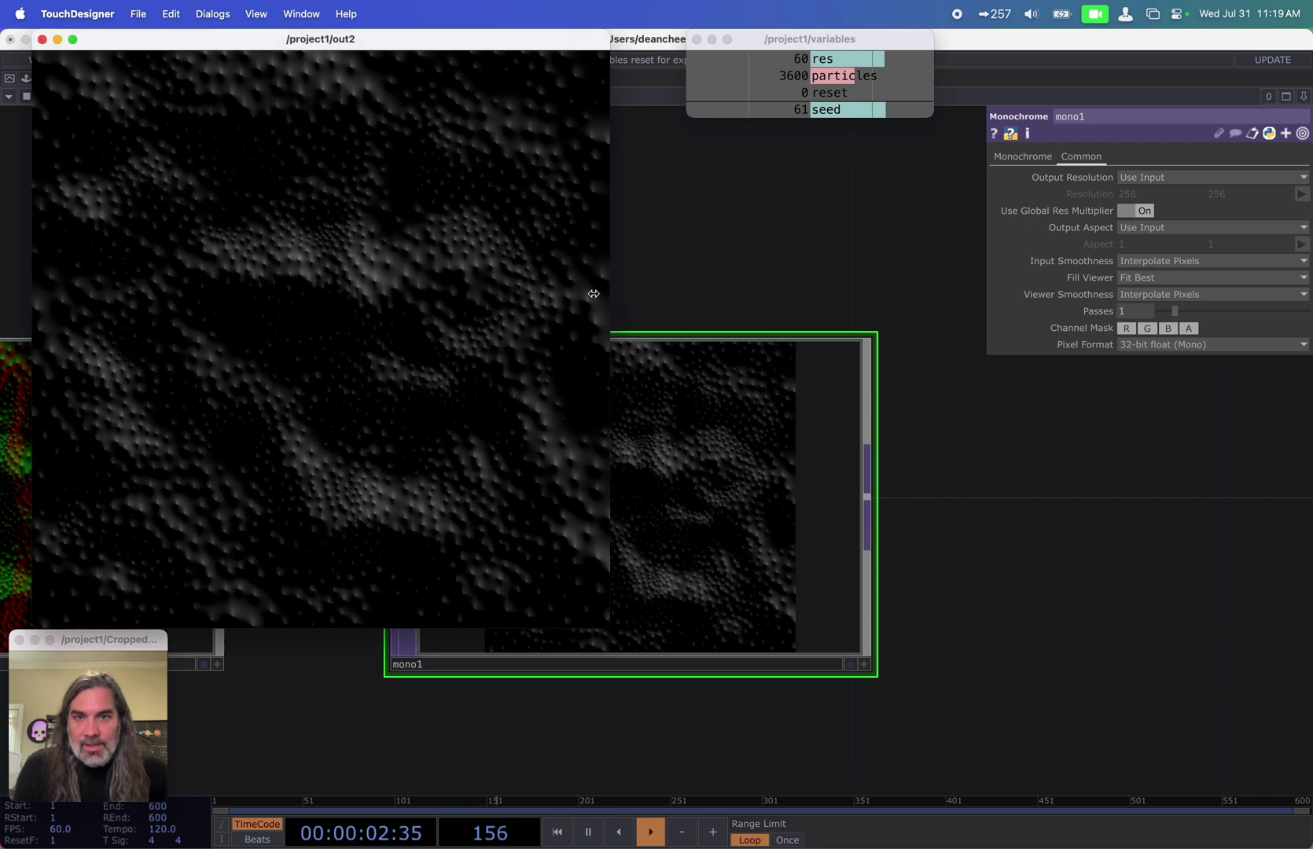
scroll(756, 571, "down", 5)
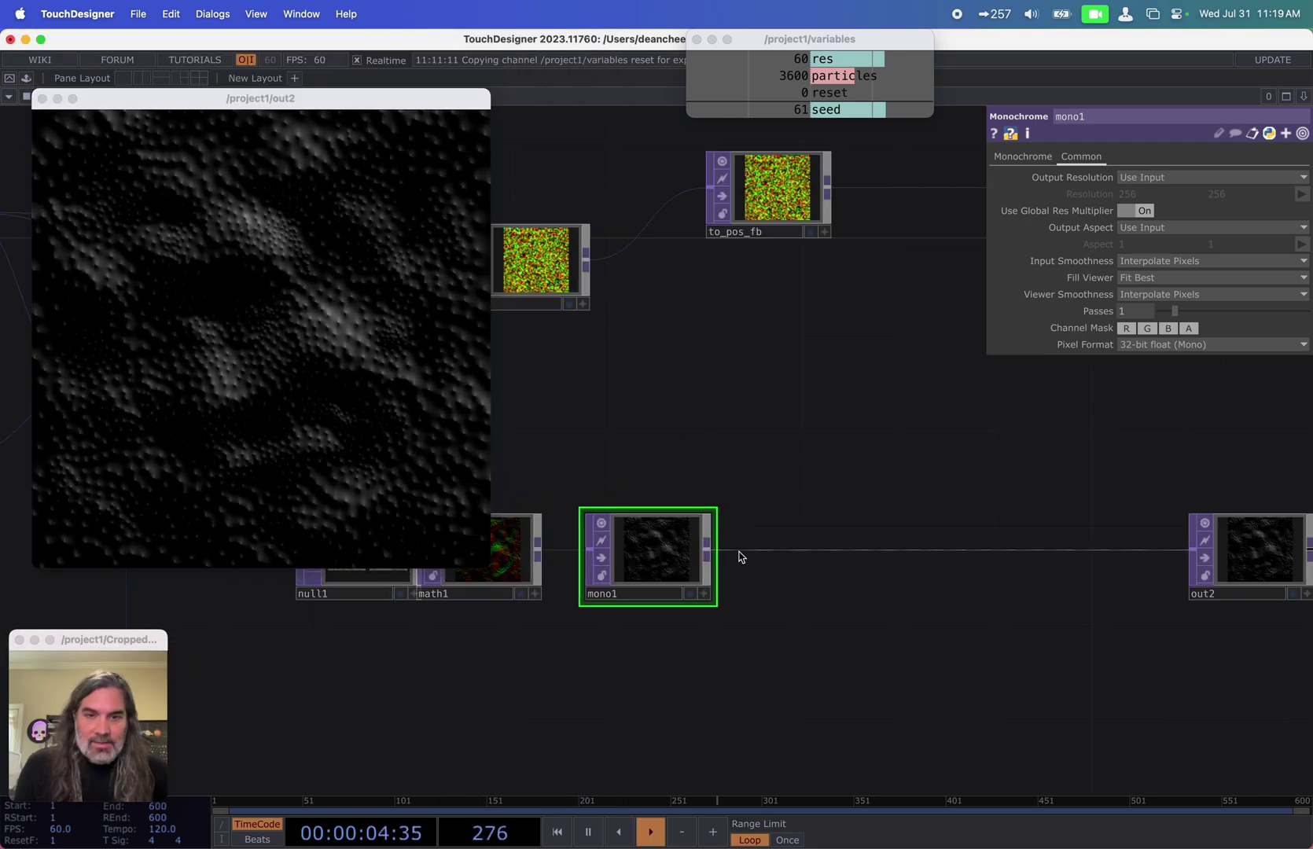
Step: Insert the sharpen component from the palette's ImageFilters collection between mono1 and out2, placed close to mono1
left_click_drag(176, 103, 289, 91)
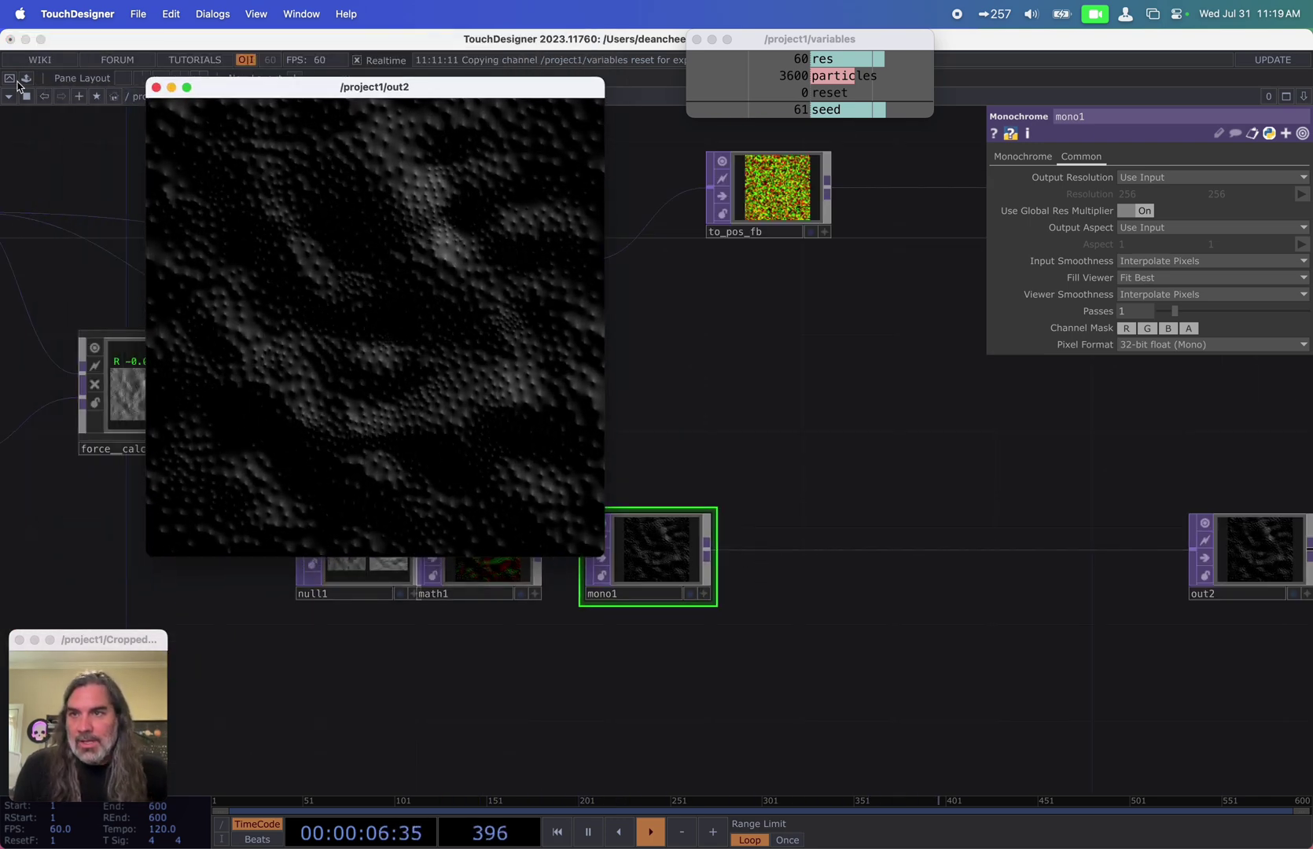
left_click(25, 78)
scroll(77, 129, "up", 1)
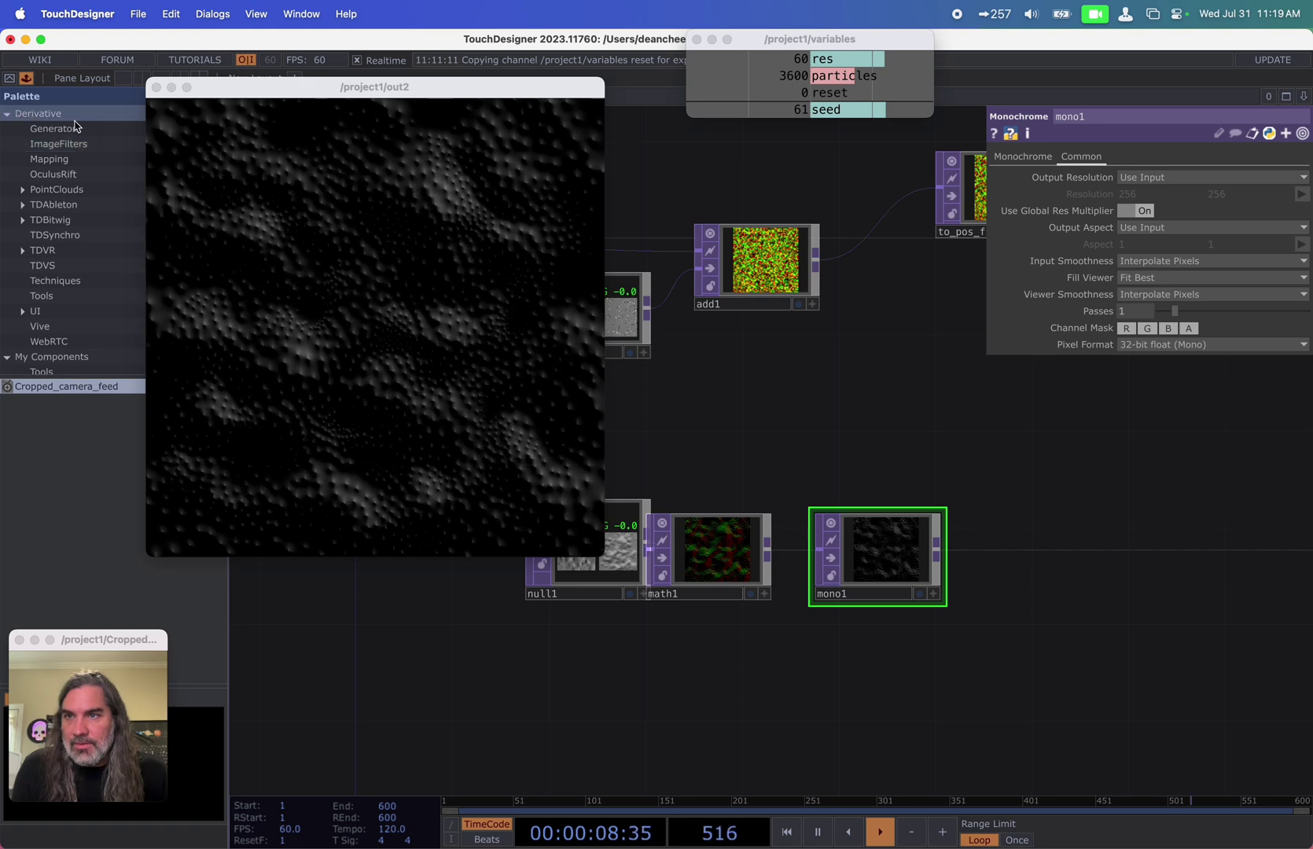
left_click(59, 144)
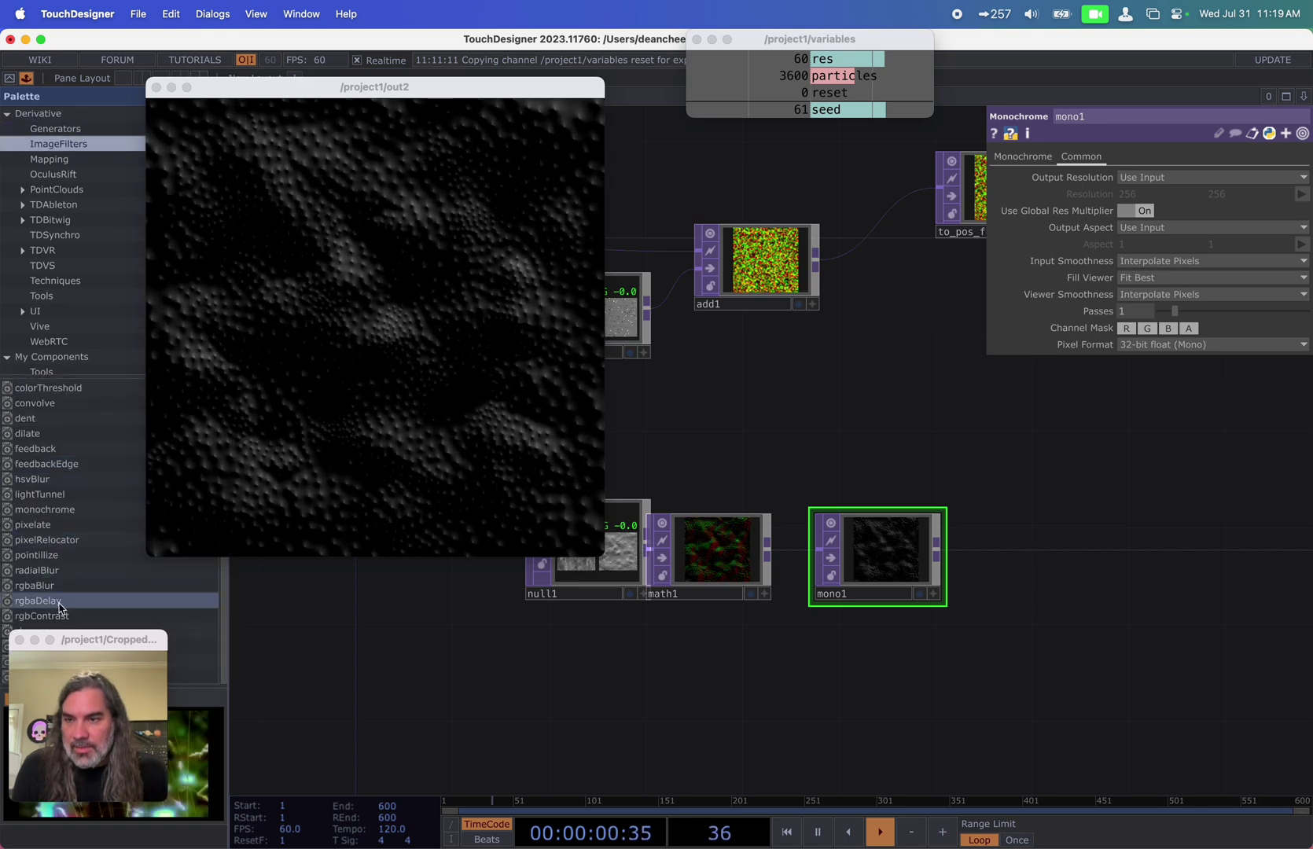
left_click_drag(88, 645, 107, 659)
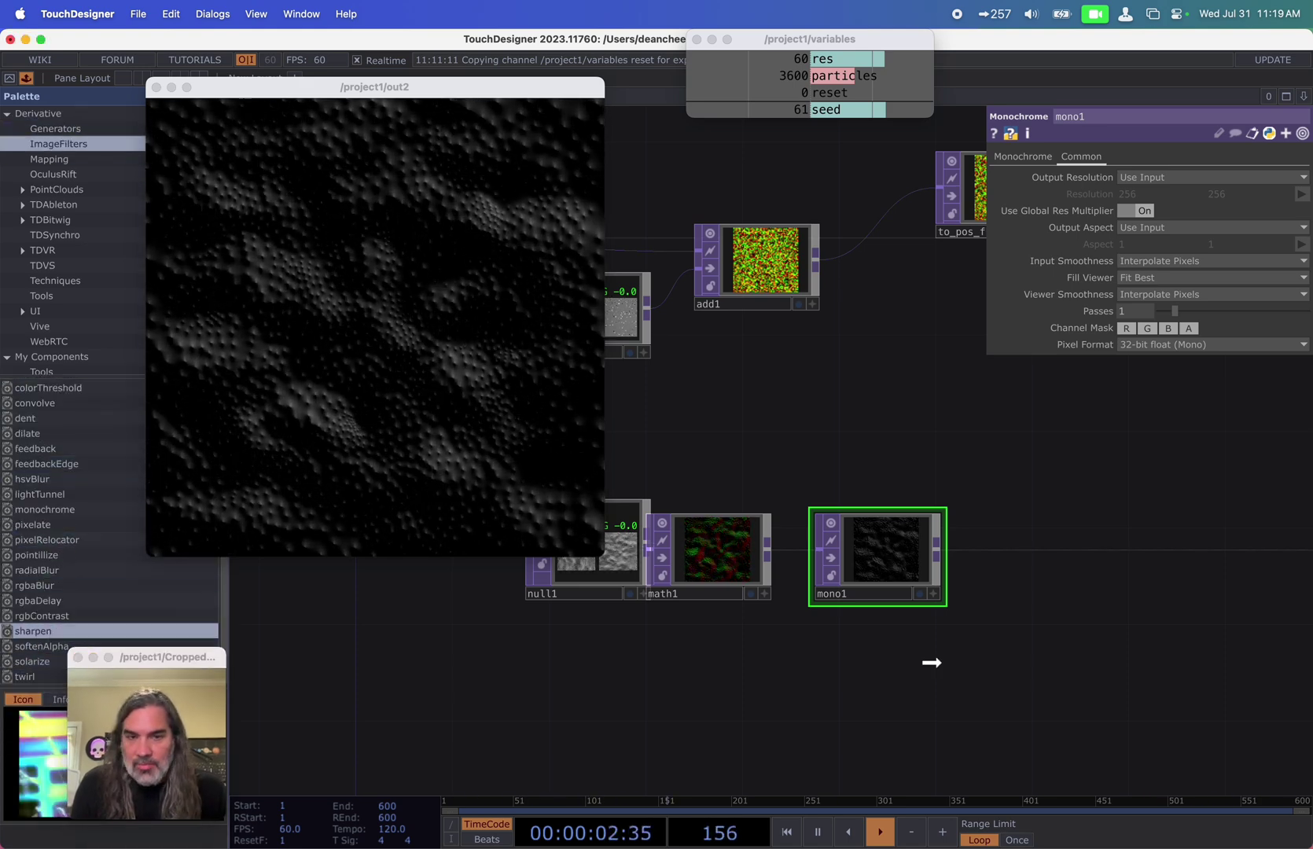
left_click_drag(931, 663, 1058, 598)
scroll(1068, 656, "right", 5)
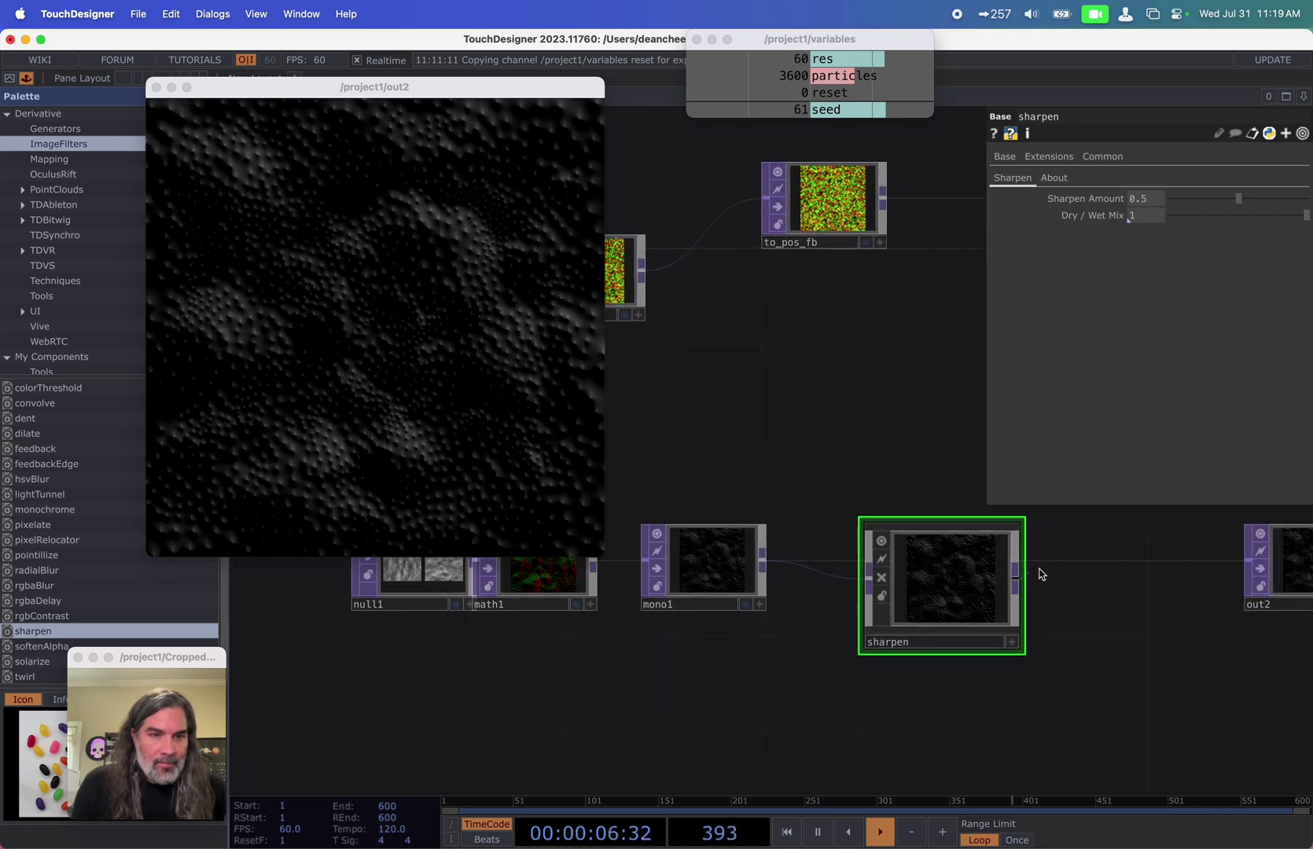
left_click_drag(966, 573, 911, 559)
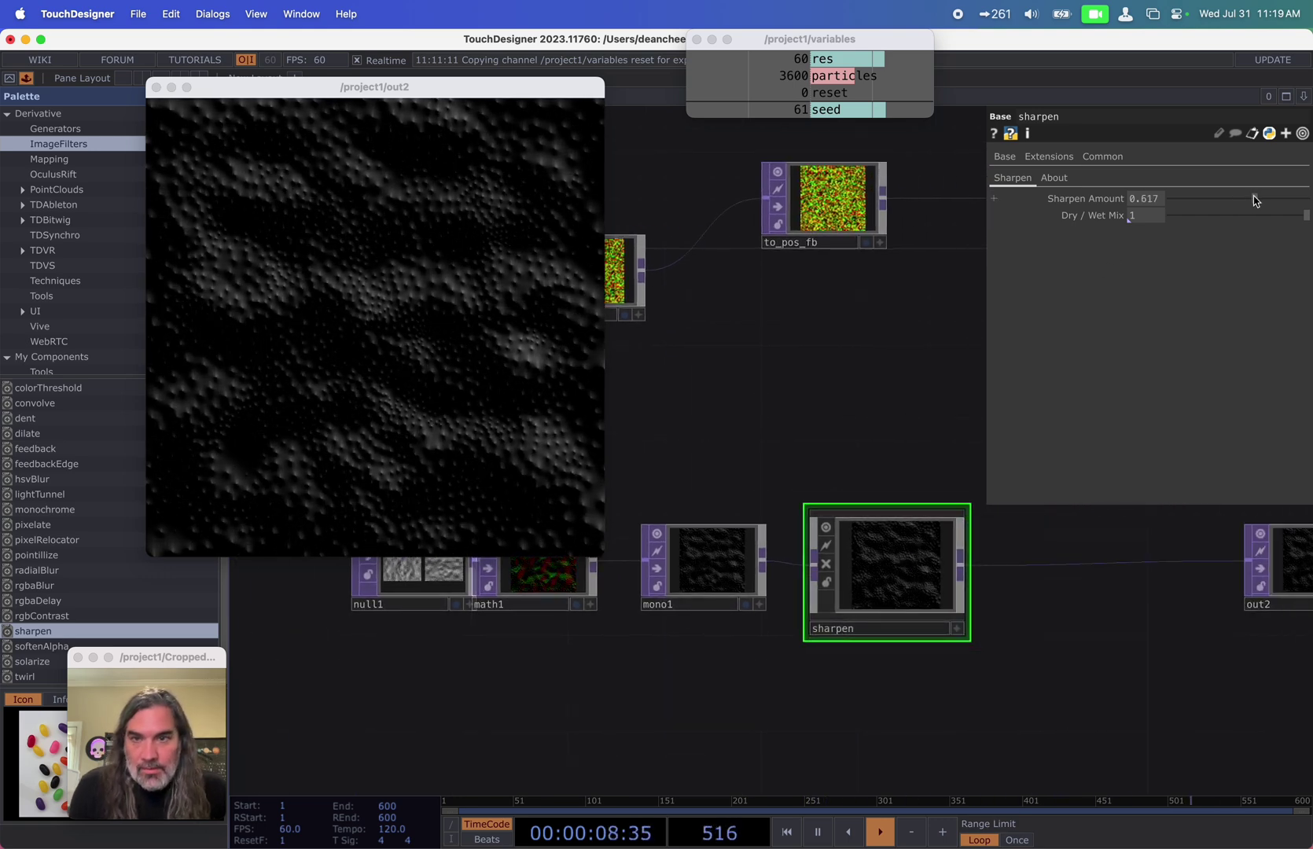
Step: Set sharpen's Sharpen Amount to 0.908, check the result in an enlarged out2 viewer, and shrink the viewer back down
left_click_drag(604, 553, 828, 777)
left_click_drag(1253, 198, 1296, 206)
left_click_drag(632, 90, 525, 52)
left_click_drag(1260, 624, 803, 571)
left_click_drag(834, 543, 978, 543)
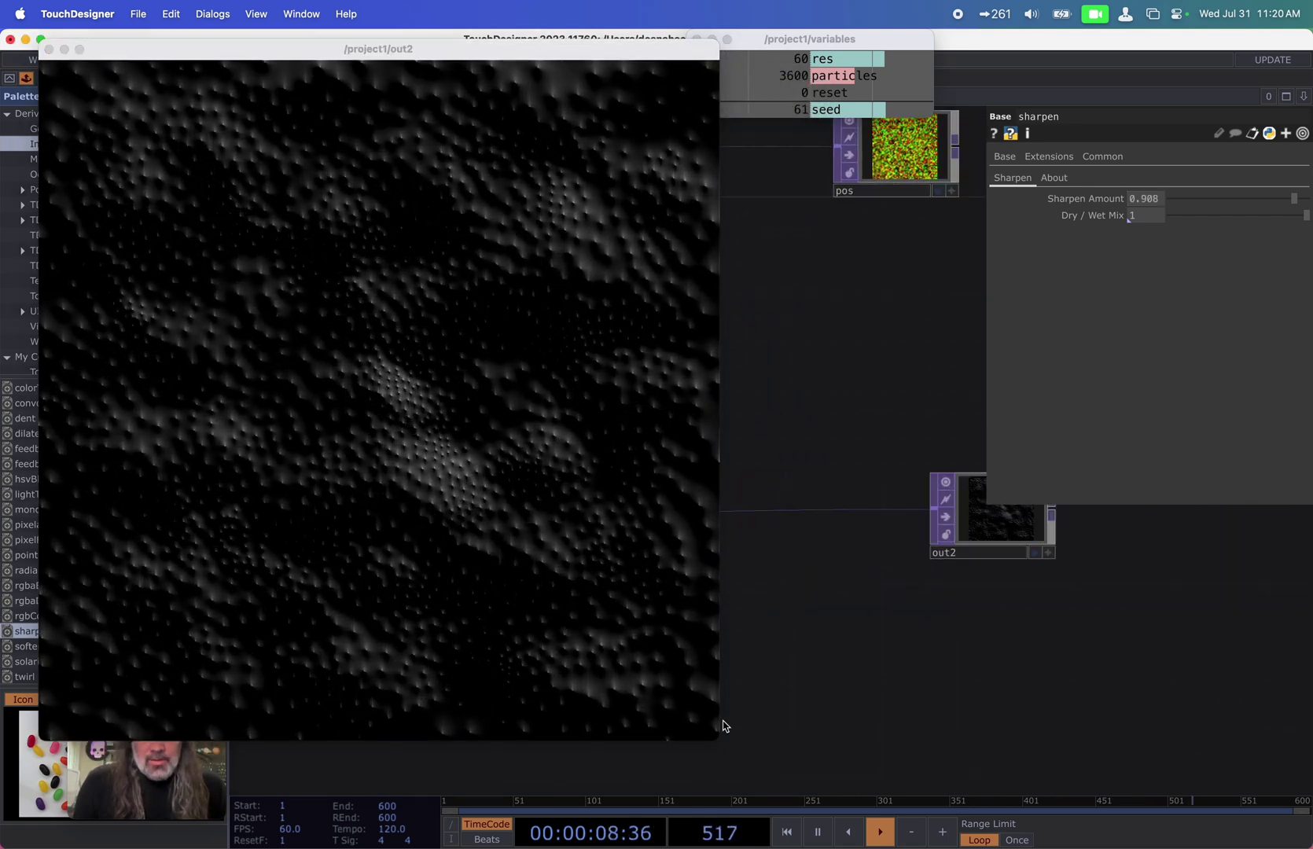
left_click_drag(724, 725, 522, 542)
left_click_drag(613, 560, 756, 571)
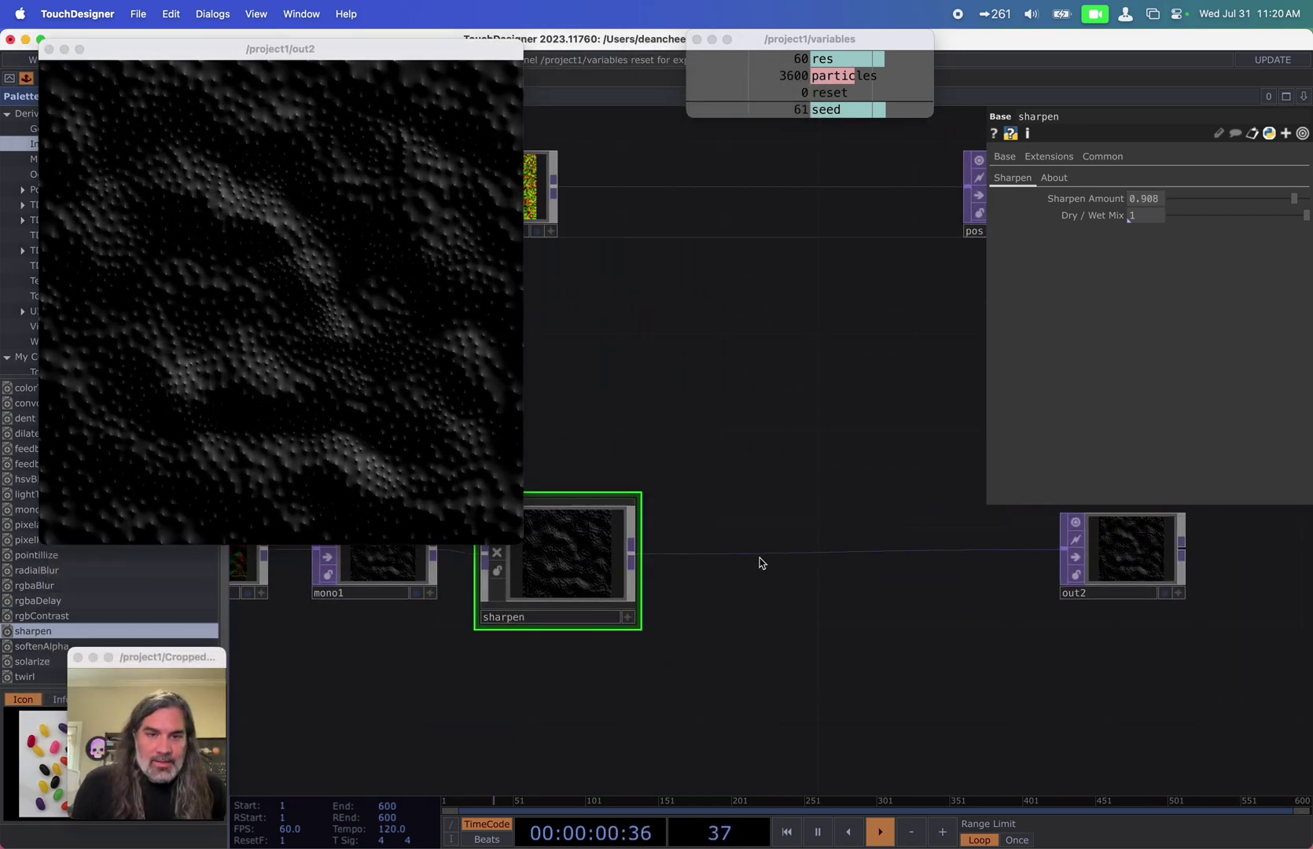
Step: Insert a Fit TOP between sharpen and out2 and set its output resolution to 1080 by 1920
right_click(760, 563)
left_click(794, 537)
left_click(629, 368)
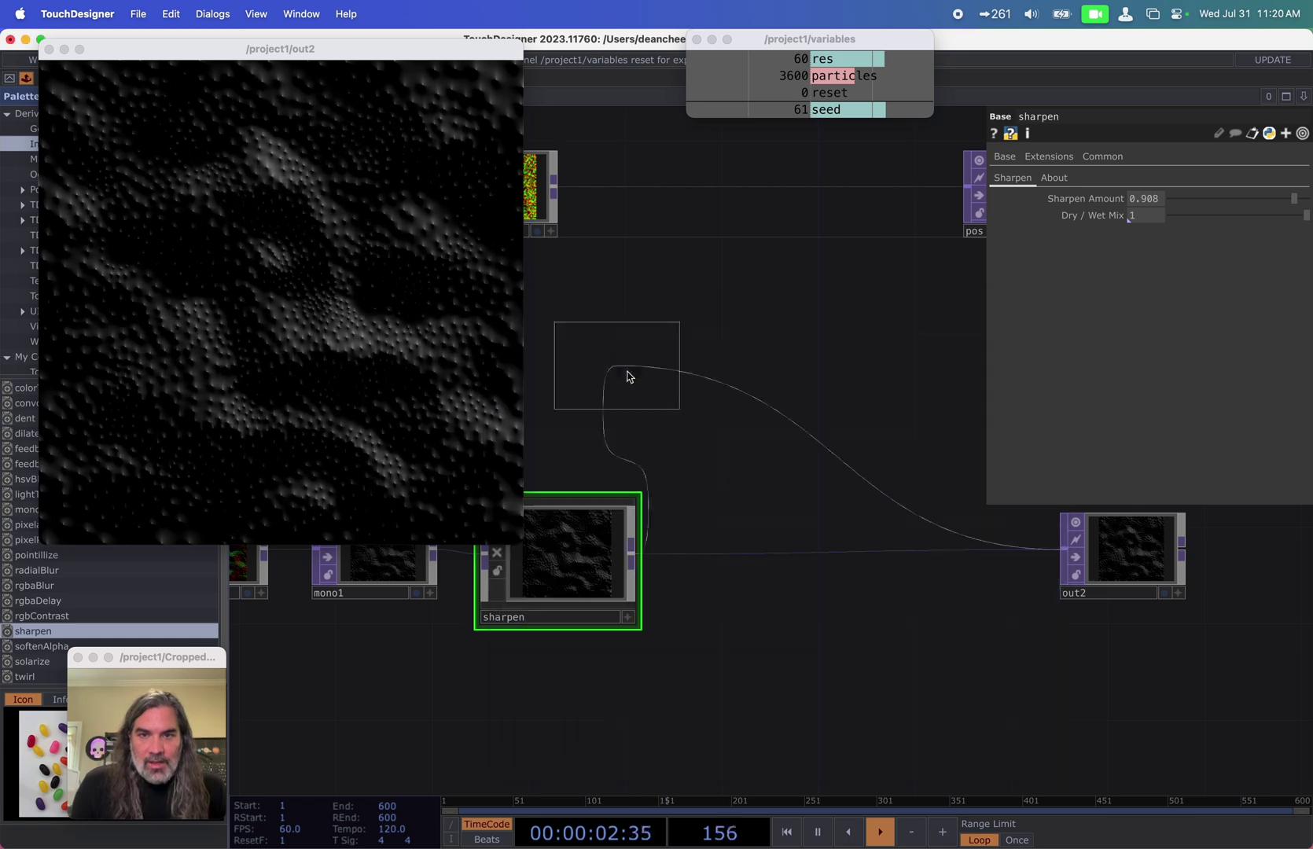
left_click(794, 586)
left_click(1031, 157)
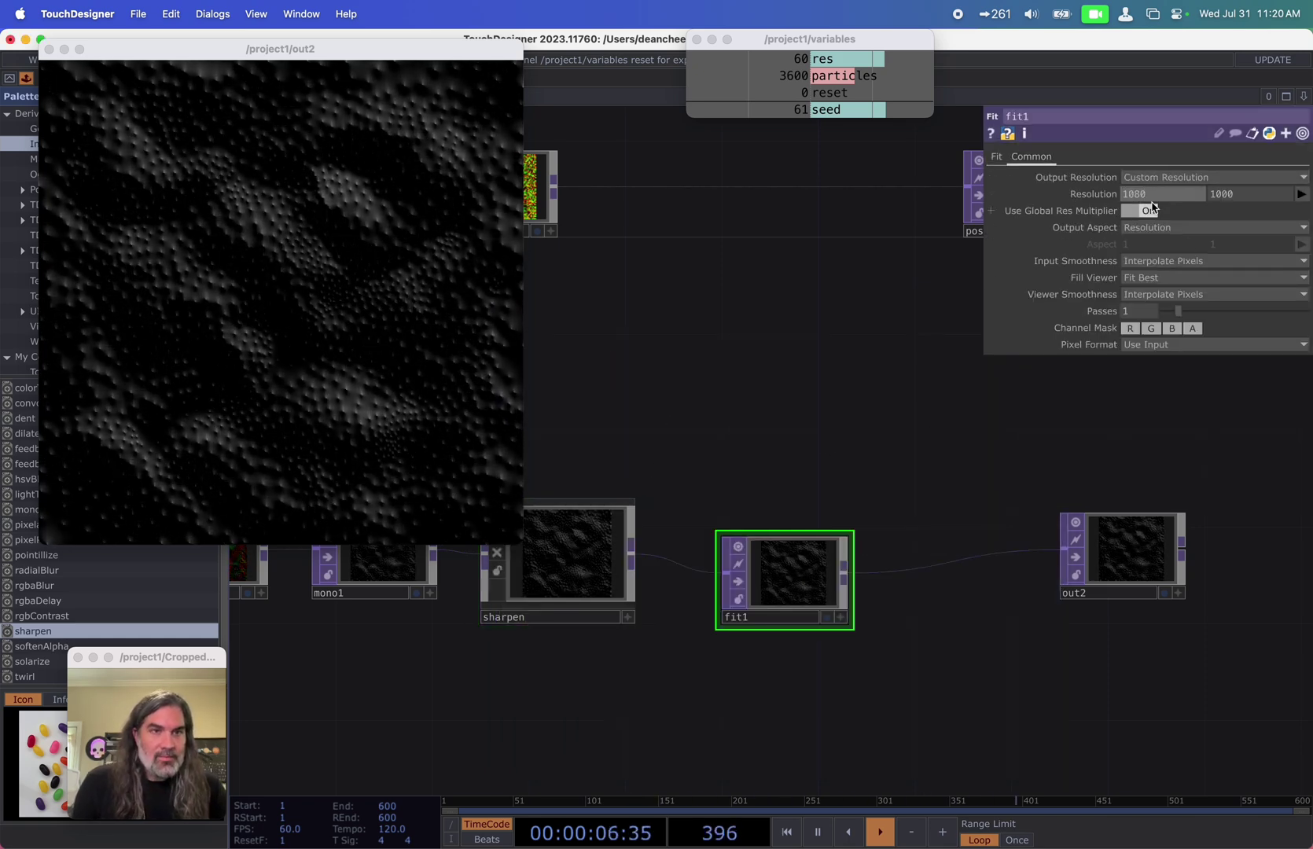
key("Tab")
type("1")
key("Return")
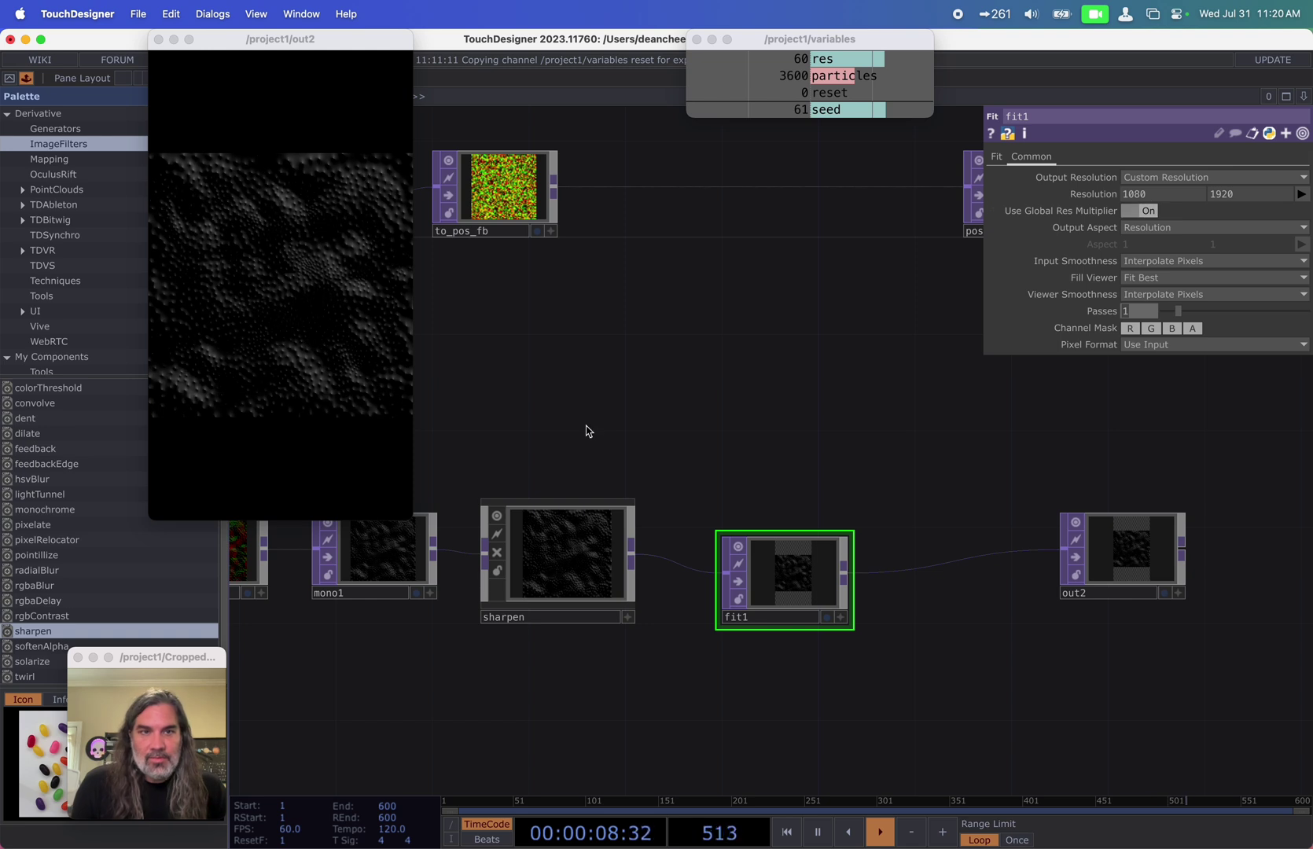
Step: Set fit1's Fit mode to Fit Outside and its X translate to 0.1
scroll(586, 431, "left", 2)
left_click(997, 157)
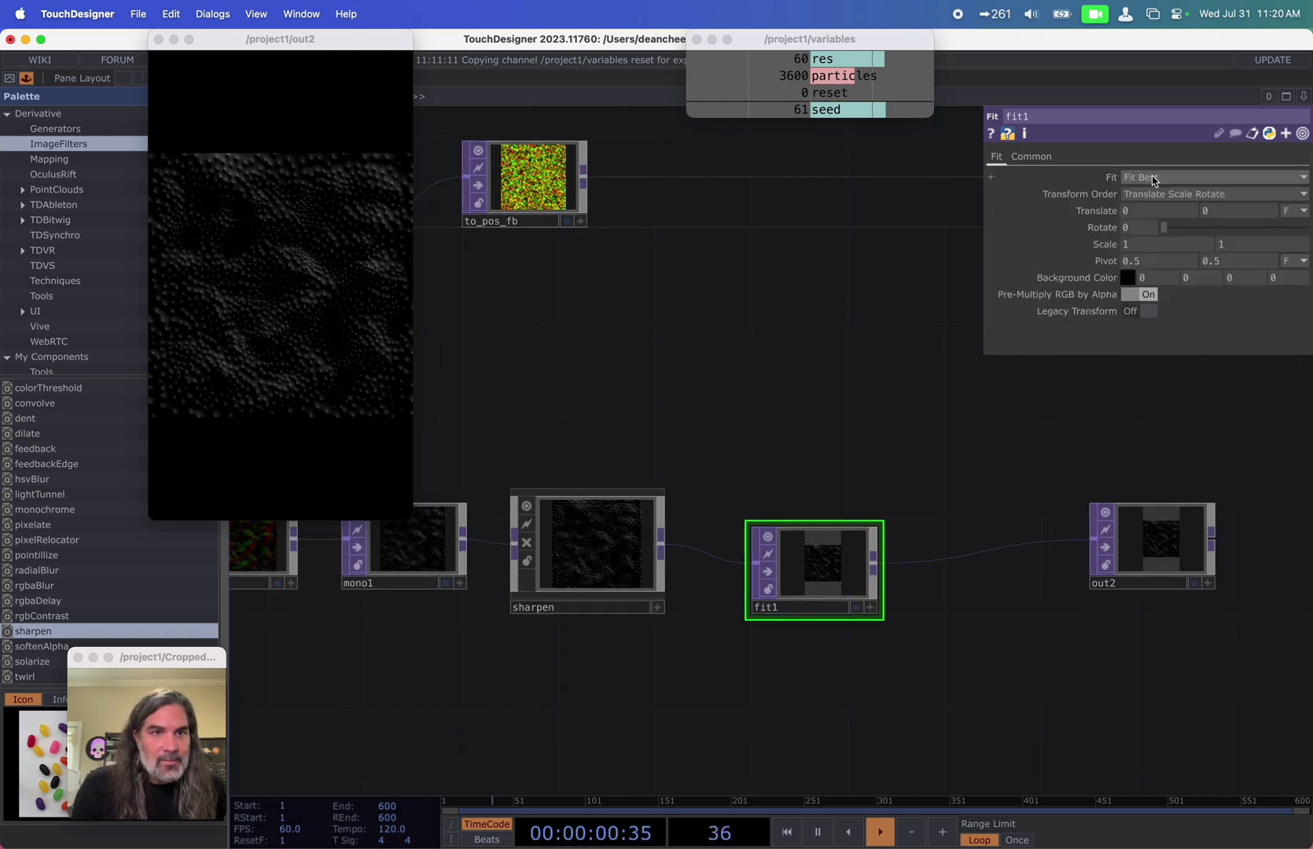
left_click(1158, 256)
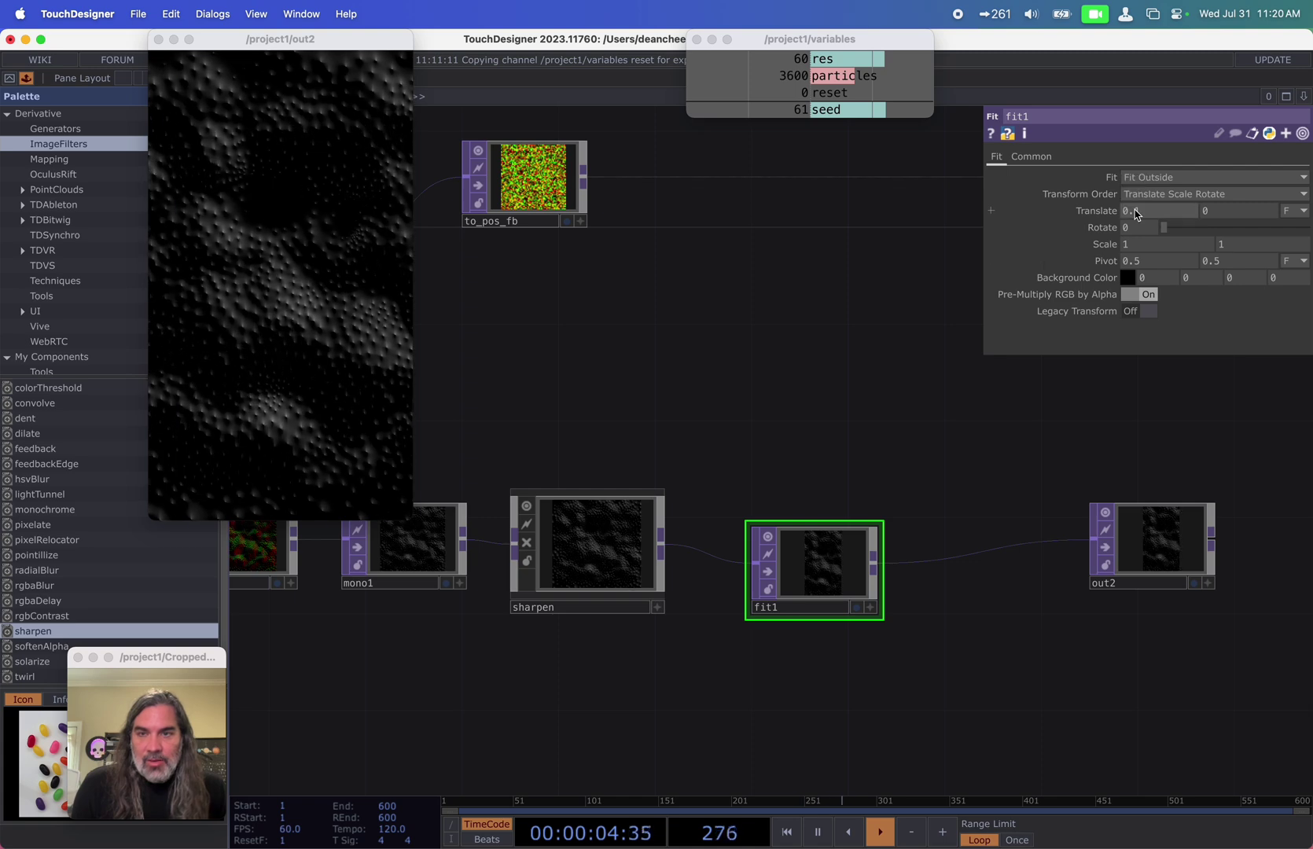
scroll(856, 381, "right", 2)
Step: Enlarge the portrait out2 viewer to nearly full screen height and move it over the middle of the network to check the output
left_click_drag(408, 523, 675, 755)
scroll(891, 381, "left", 5)
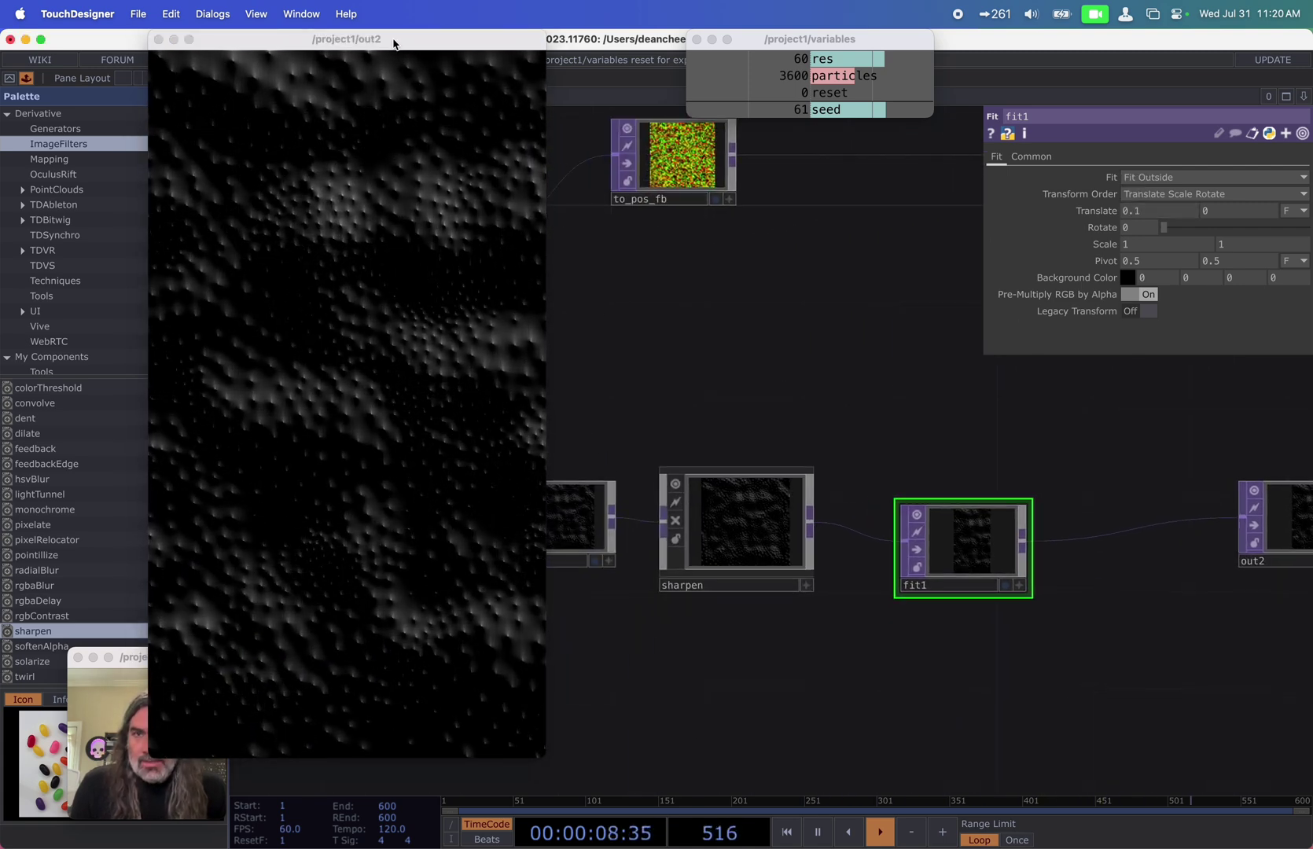
left_click_drag(395, 39, 639, 39)
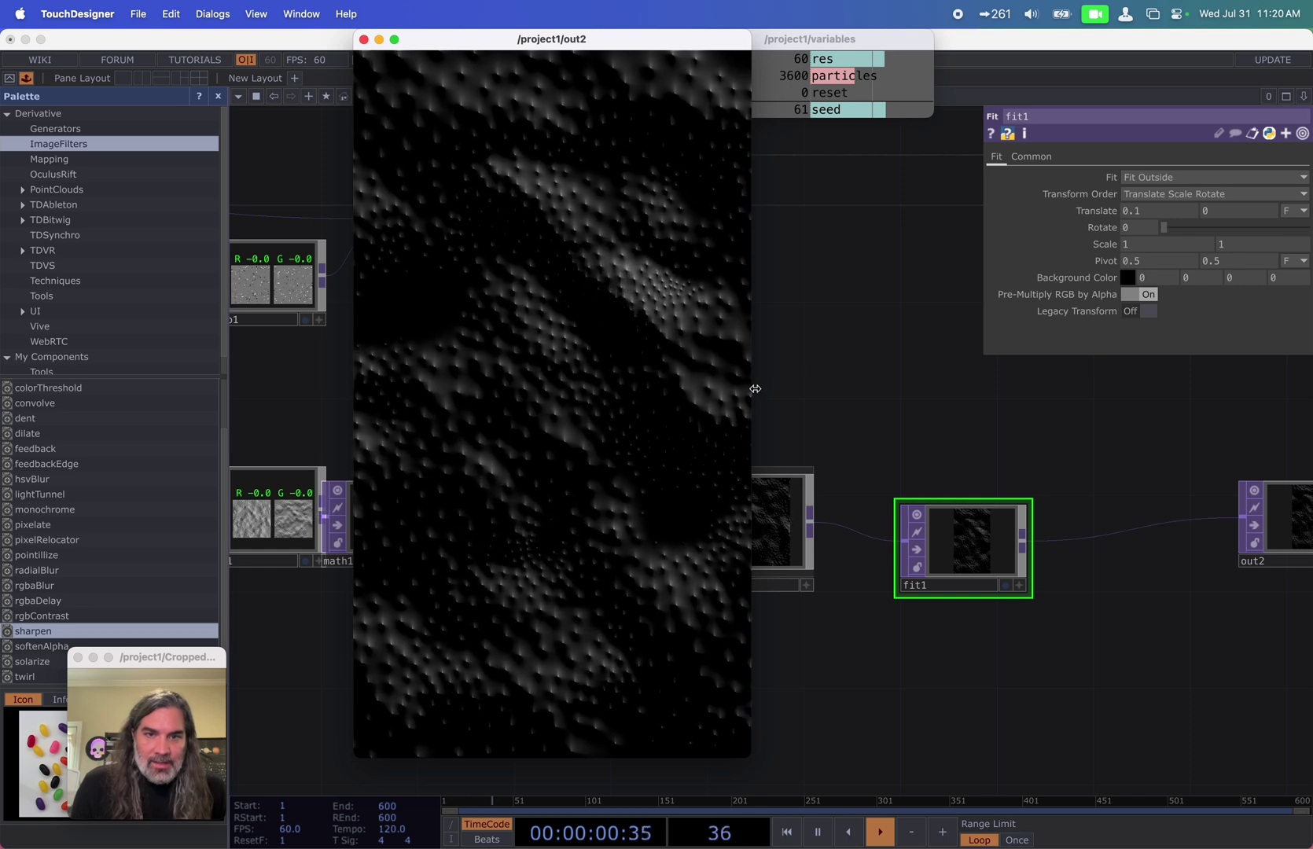
mouse_move(758, 376)
left_mouse_down()
mouse_move(803, 382)
mouse_move(760, 384)
left_mouse_up()
scroll(1076, 478, "left", 5)
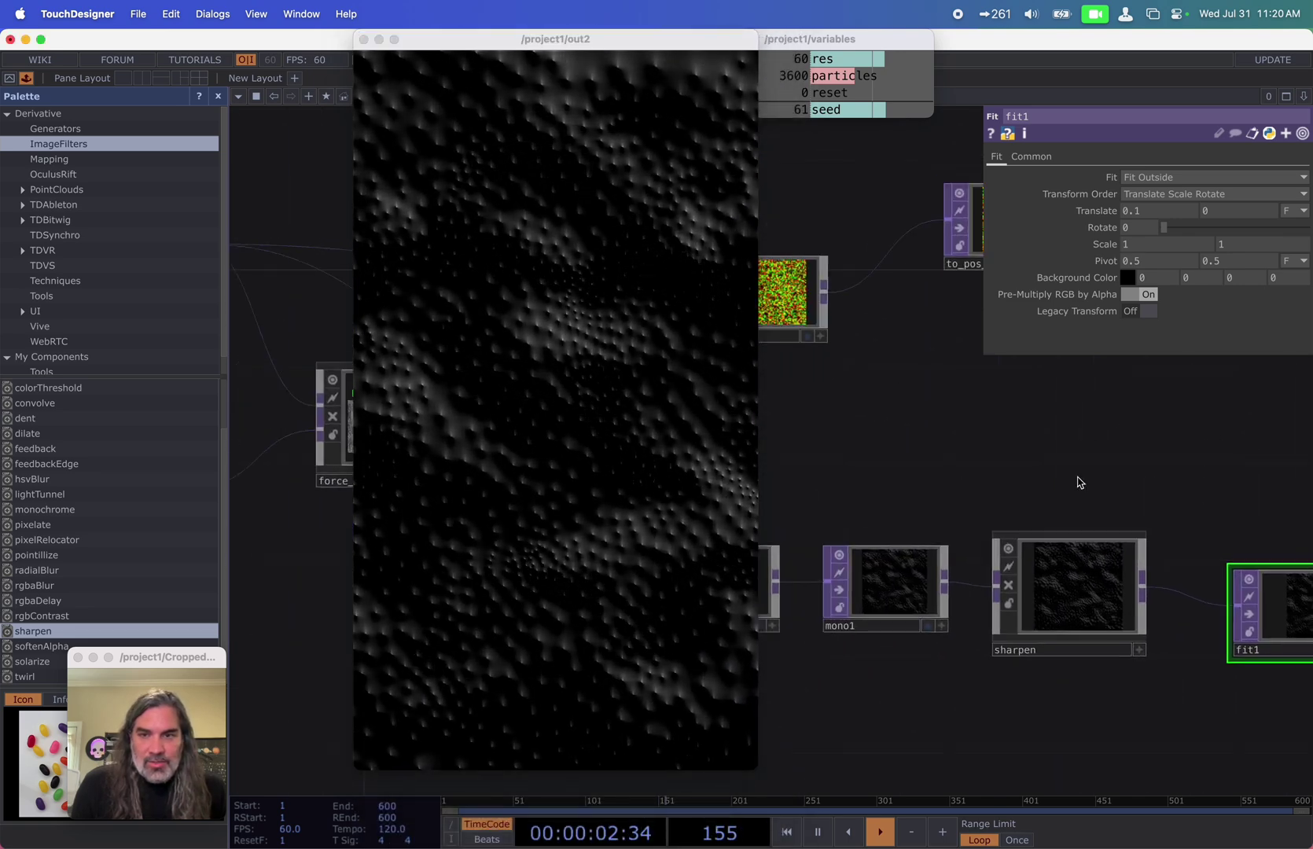
left_click_drag(551, 39, 752, 39)
Step: Move noise2 farther away from sample to make room between them
left_click_drag(417, 568, 557, 593)
scroll(434, 604, "down", 5)
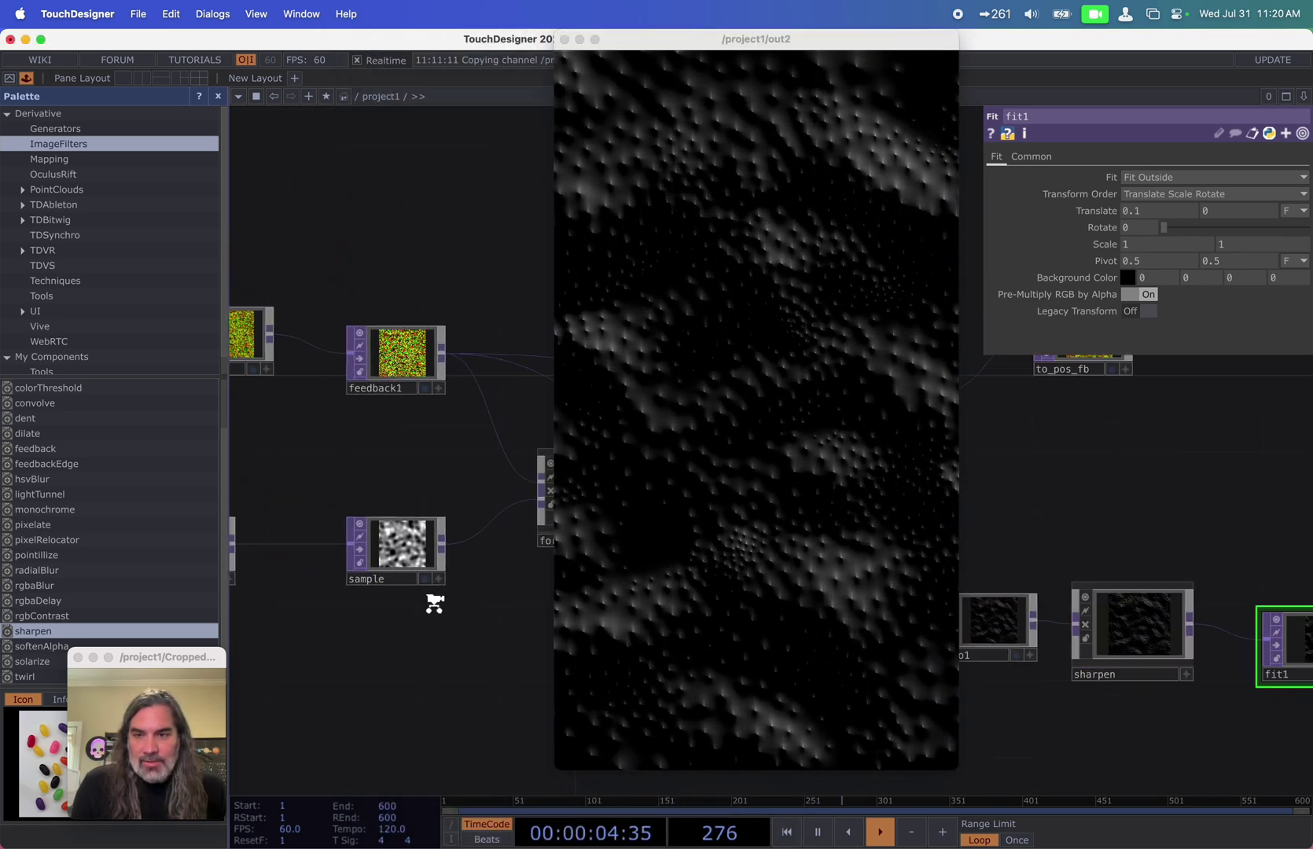
left_click_drag(370, 645, 492, 626)
scroll(372, 584, "up", 10)
left_click(409, 510)
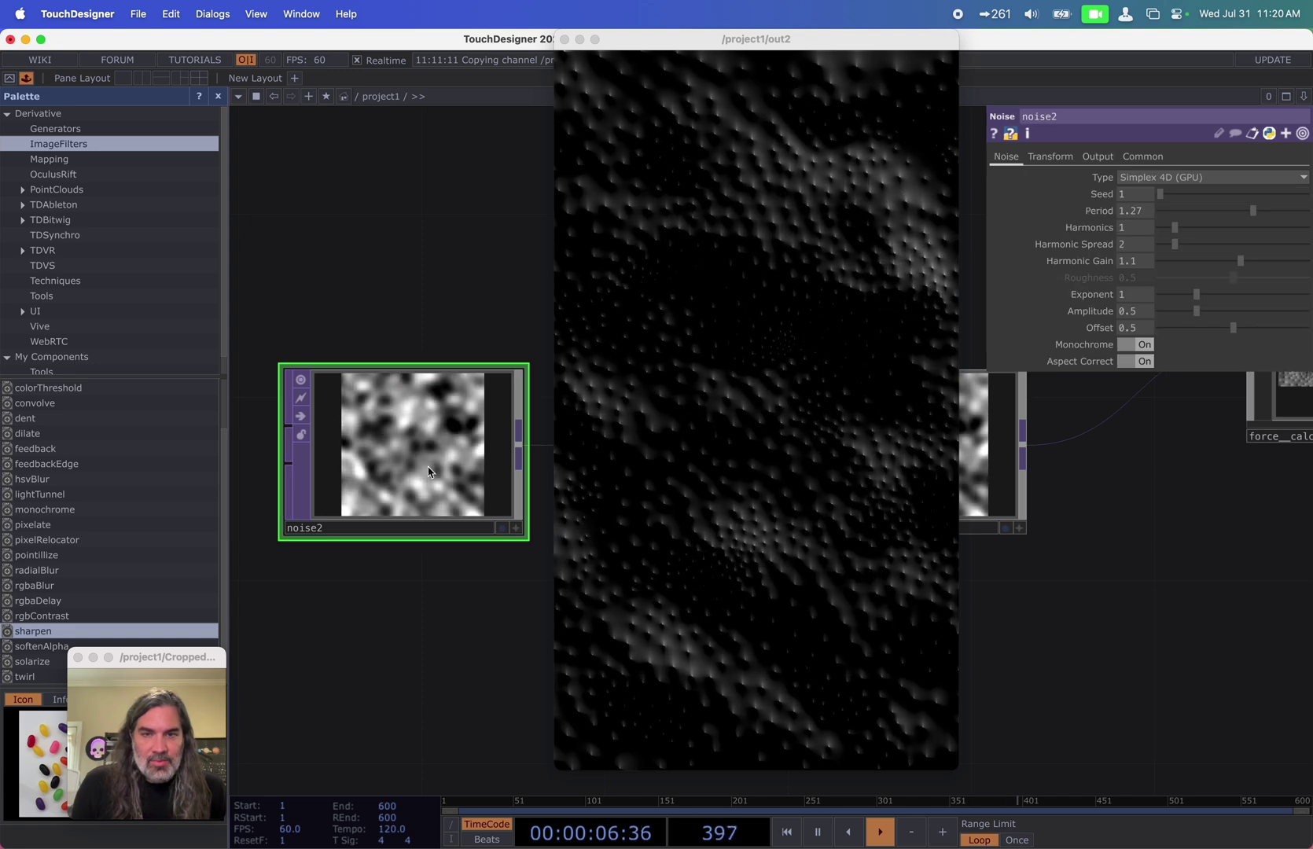
scroll(331, 589, "right", 3)
scroll(396, 571, "down", 5)
left_click_drag(495, 607, 591, 604)
left_click_drag(472, 507, 291, 507)
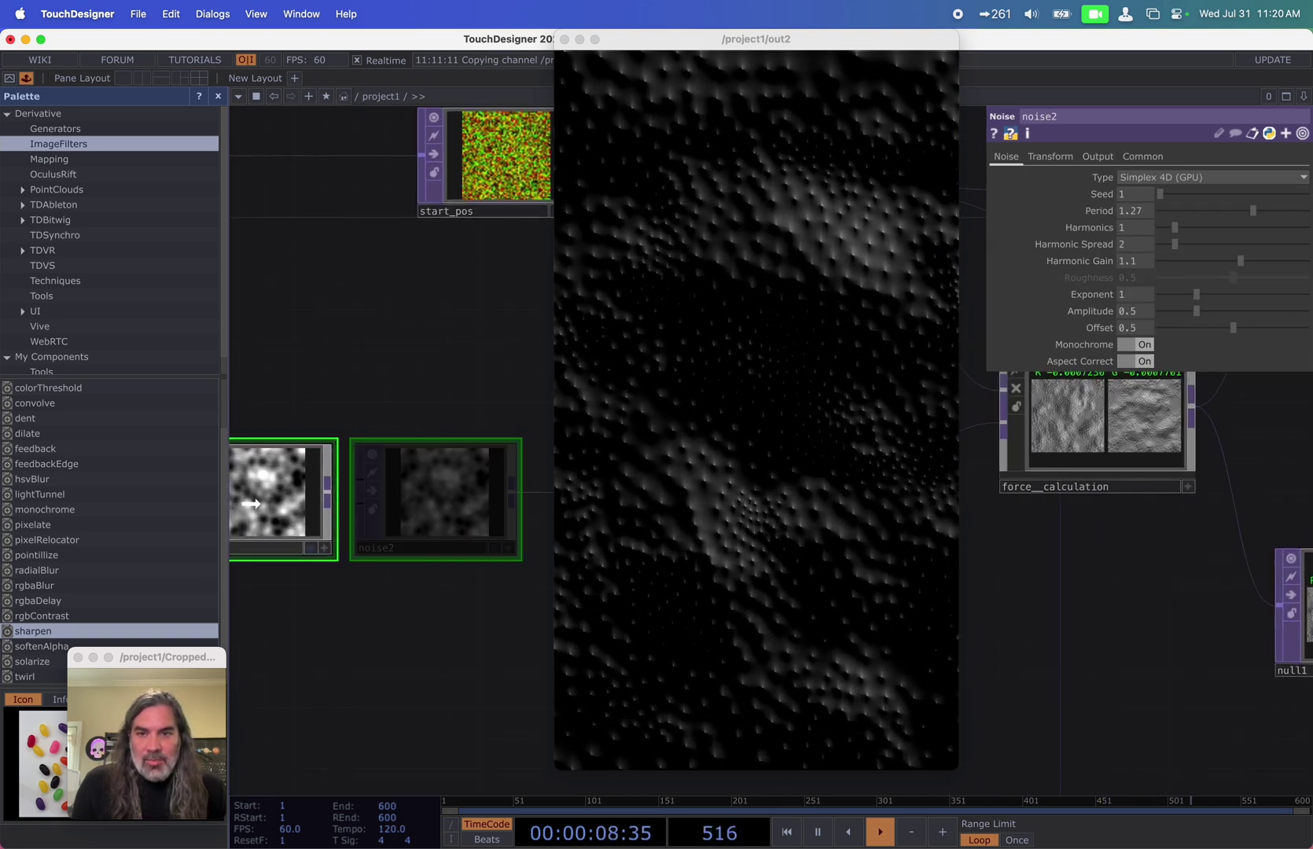
left_click_drag(505, 463, 512, 454)
Step: Shrink the out2 viewer and move it up beside the palette, leaving noise2 and sample uncovered
left_click_drag(769, 39, 782, 39)
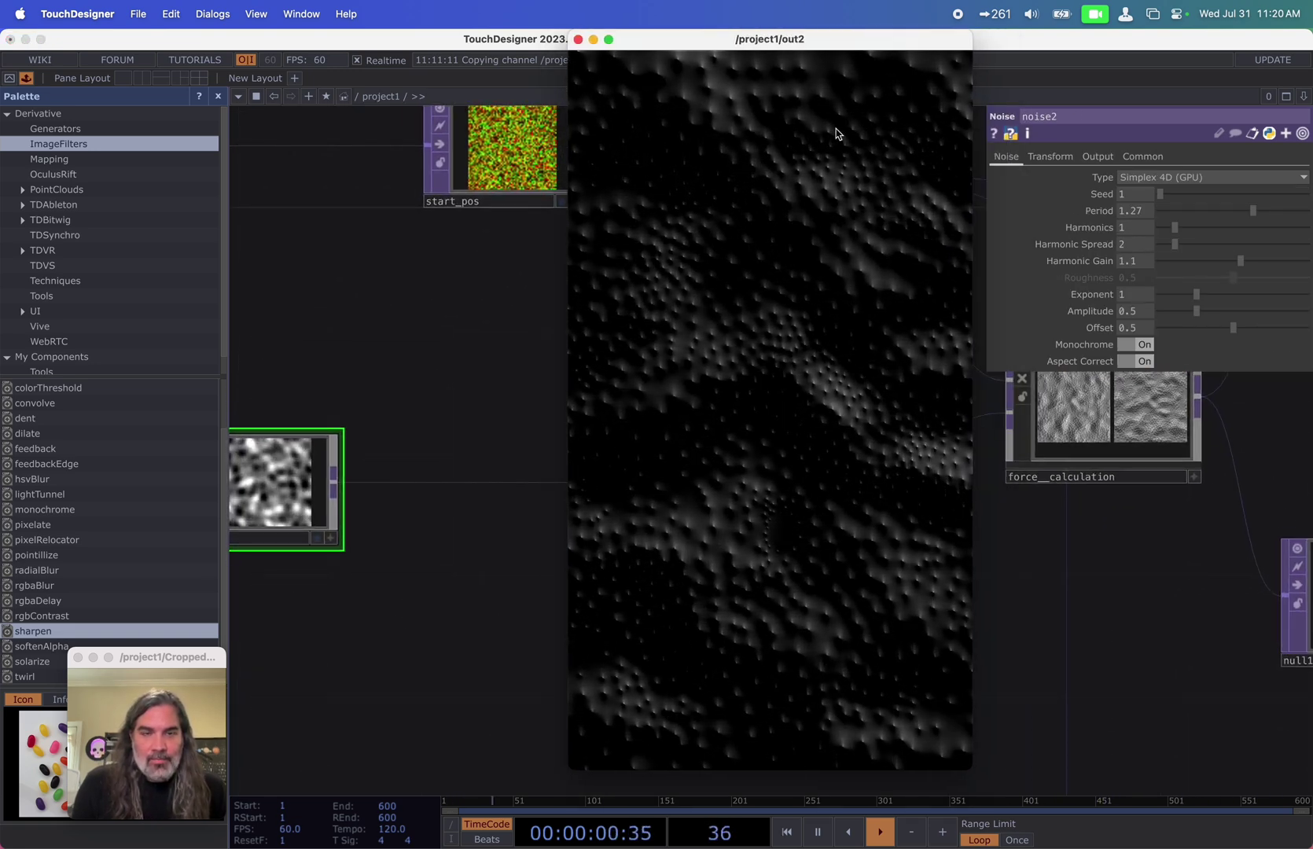
left_click_drag(974, 627, 788, 487)
left_click_drag(648, 204, 235, 97)
left_click_drag(386, 495, 610, 536)
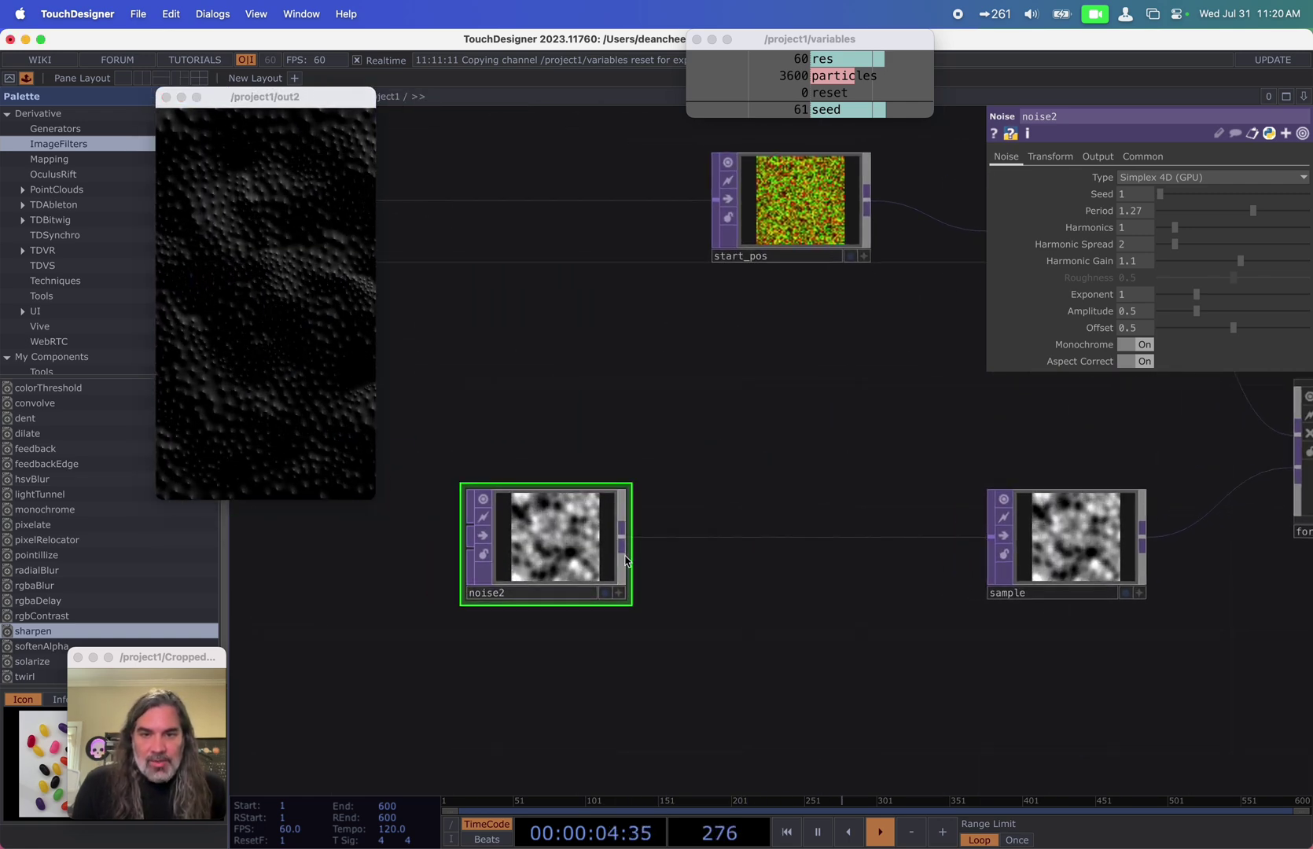
Step: Branch a Ramp TOP off noise2's output and set its Period to 0.24 and Extend Left to Mirror
left_click_drag(694, 653, 694, 653)
type("ra")
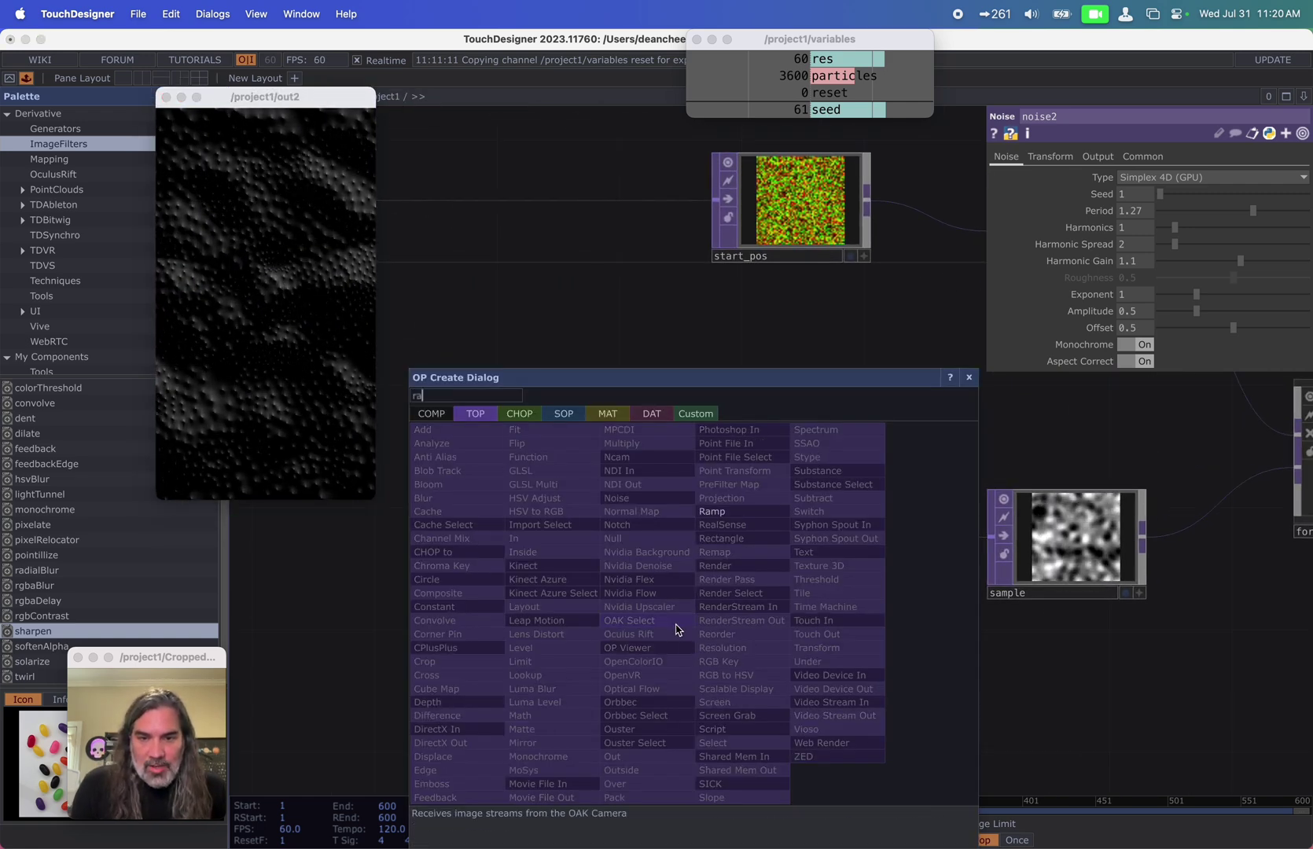
left_click(732, 512)
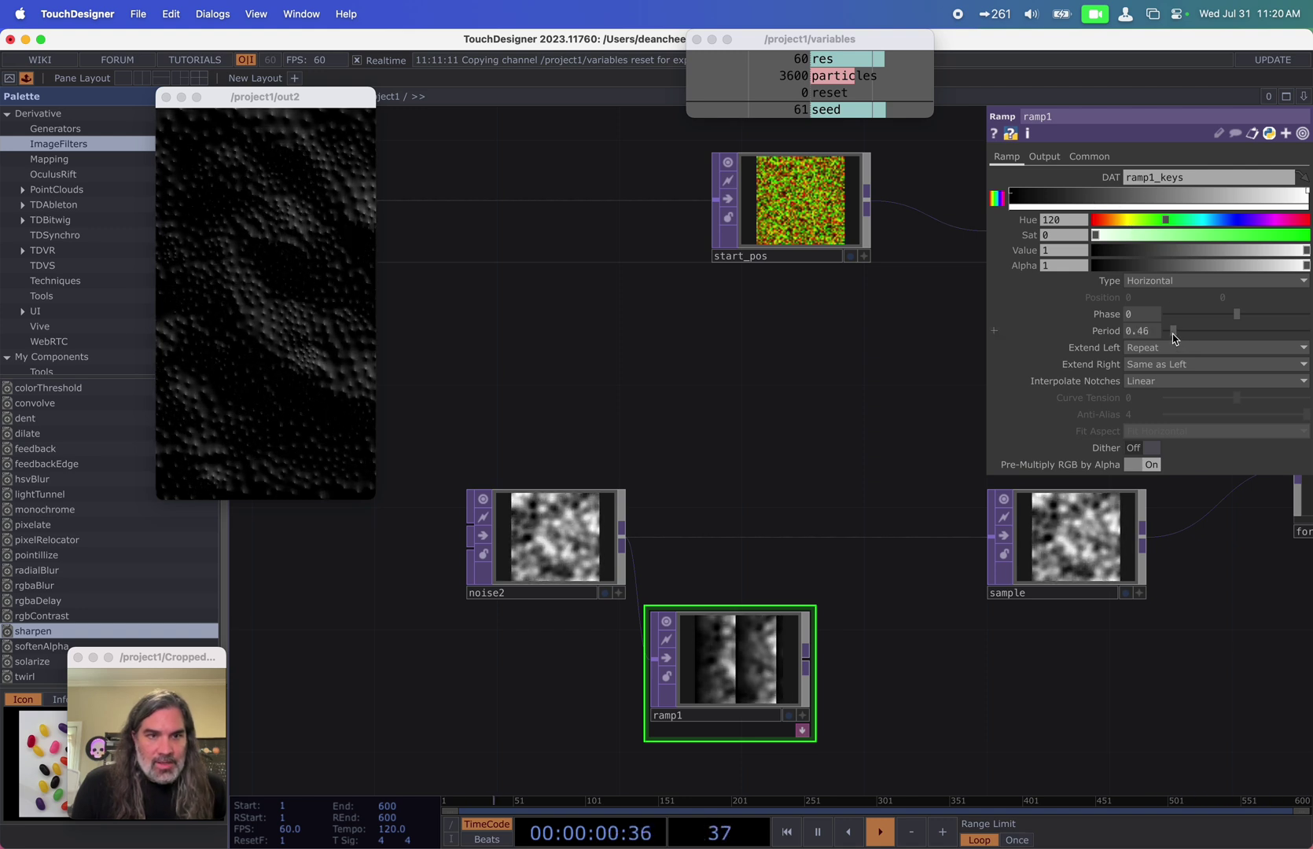
left_click(1138, 425)
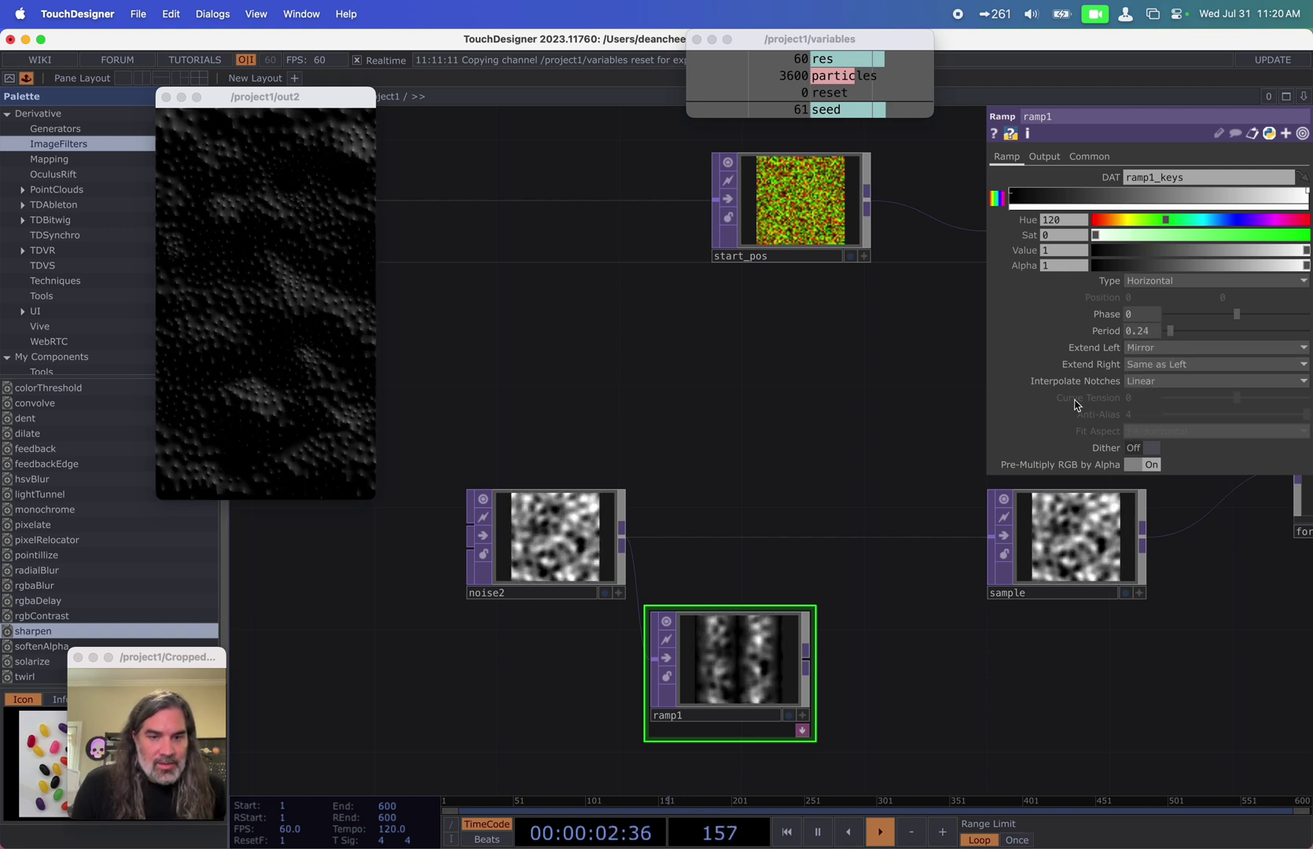
Step: Animate ramp1's Phase with the expression absTime.seconds/5 and connect ramp1's output to sample in place of noise2
left_click_drag(1142, 315, 1168, 310)
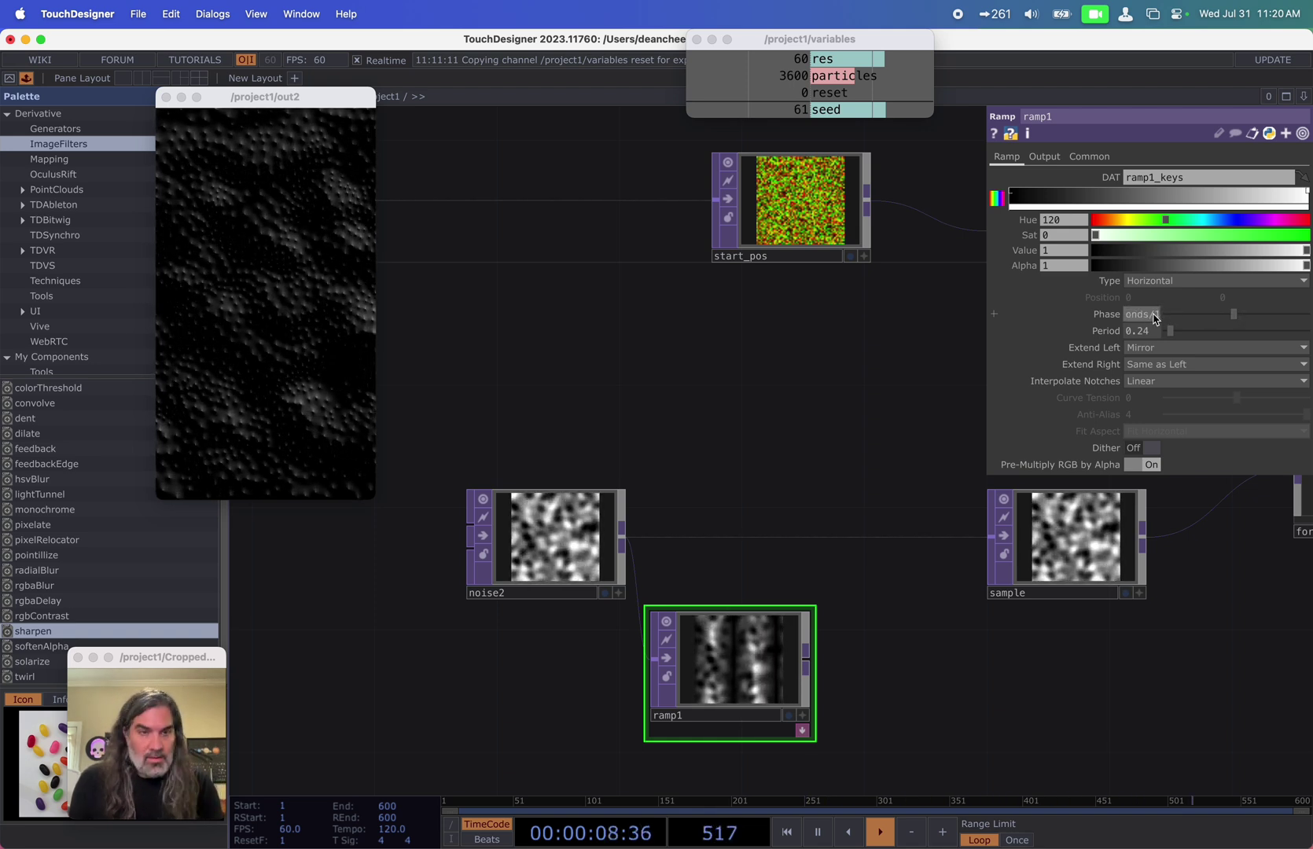
left_click(1101, 317)
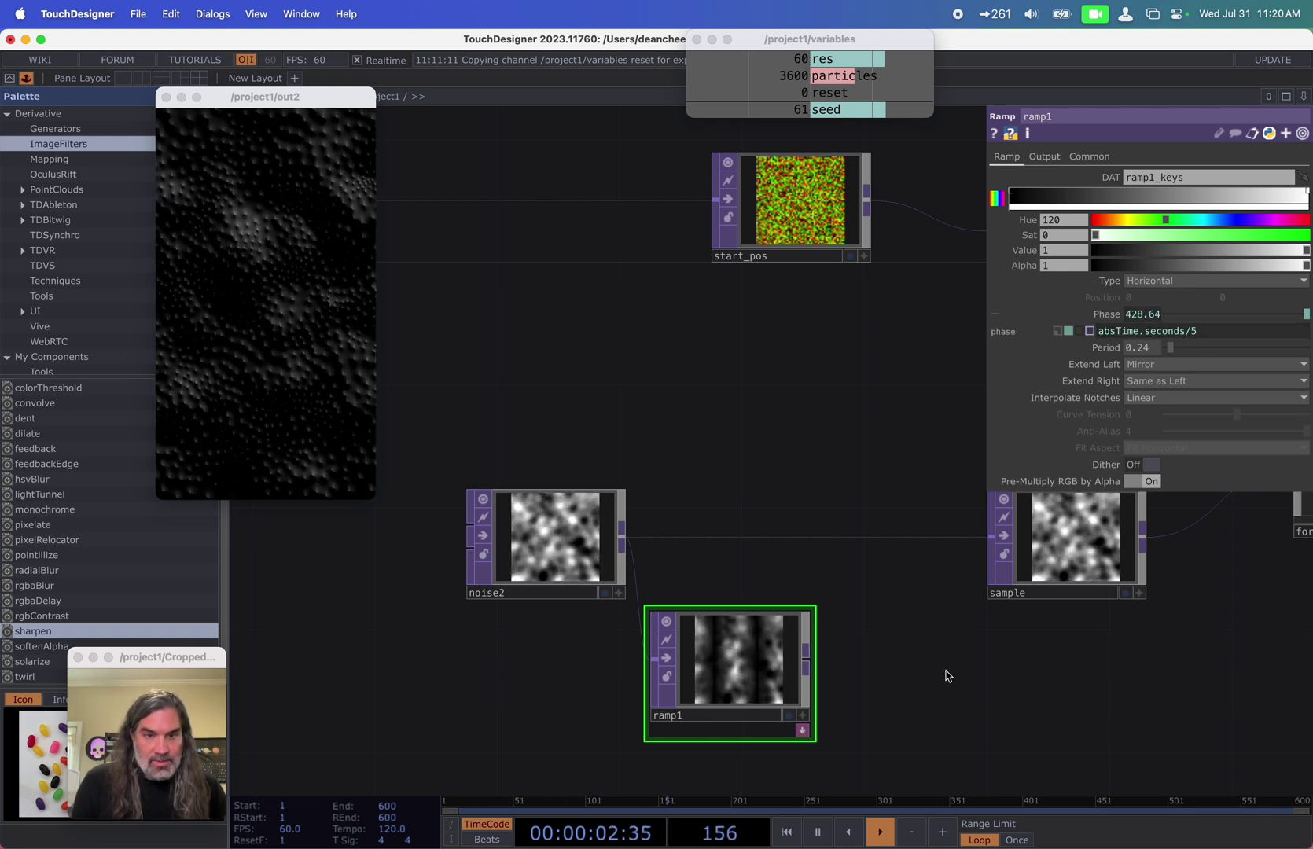
scroll(810, 676, "up", 2)
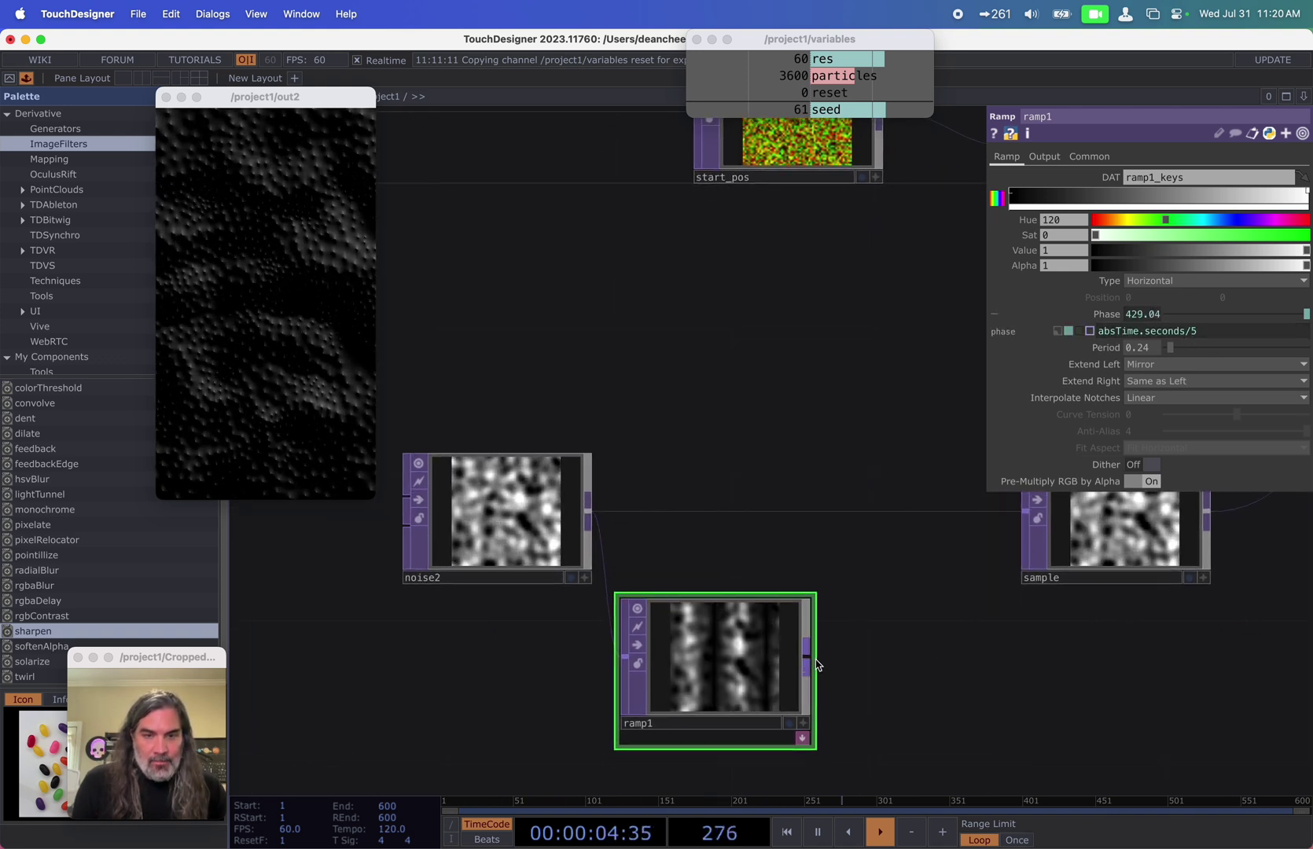
left_click_drag(816, 663, 1027, 511)
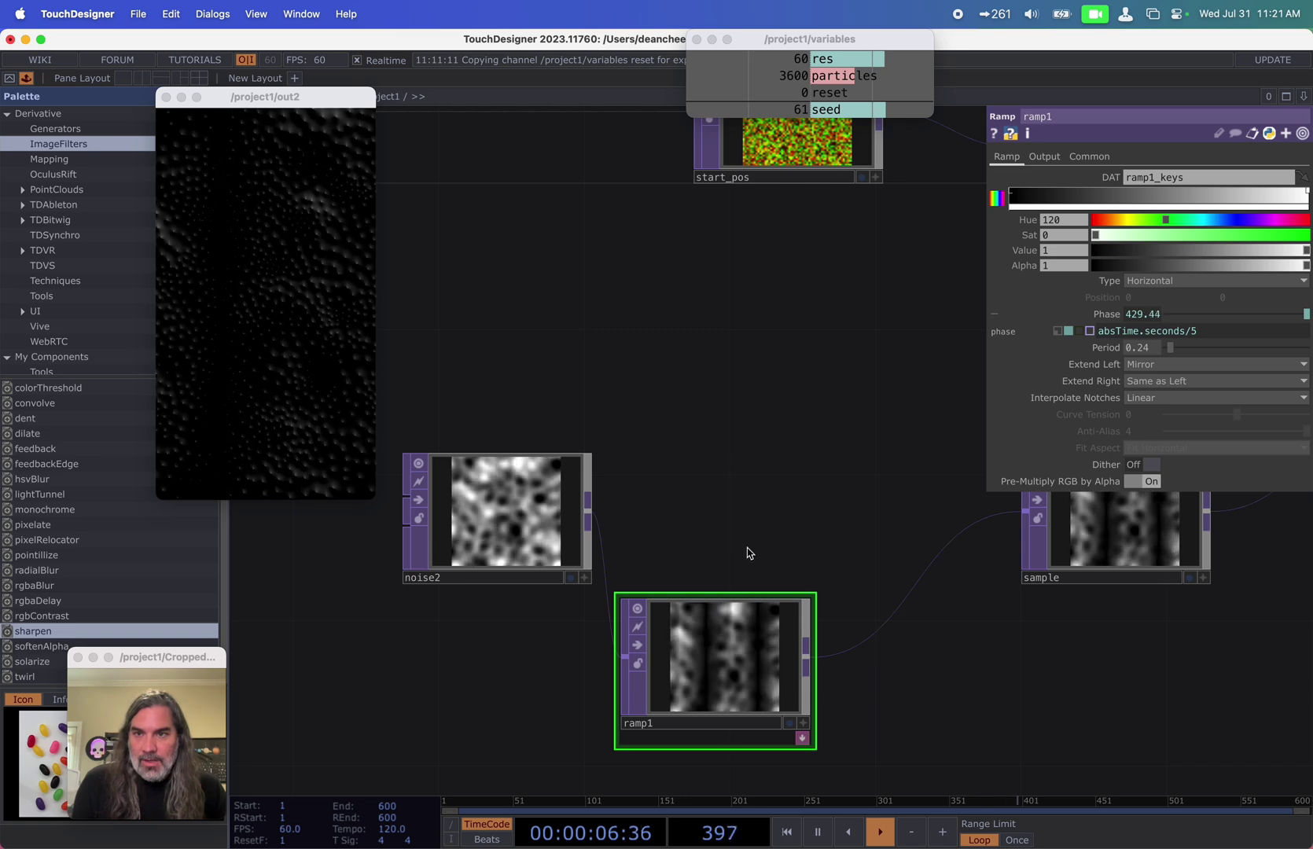
Step: Enlarge the out2 viewer, change ramp1's input compositing operation to Add, and inspect its effect on the output
left_click_drag(378, 501, 717, 772)
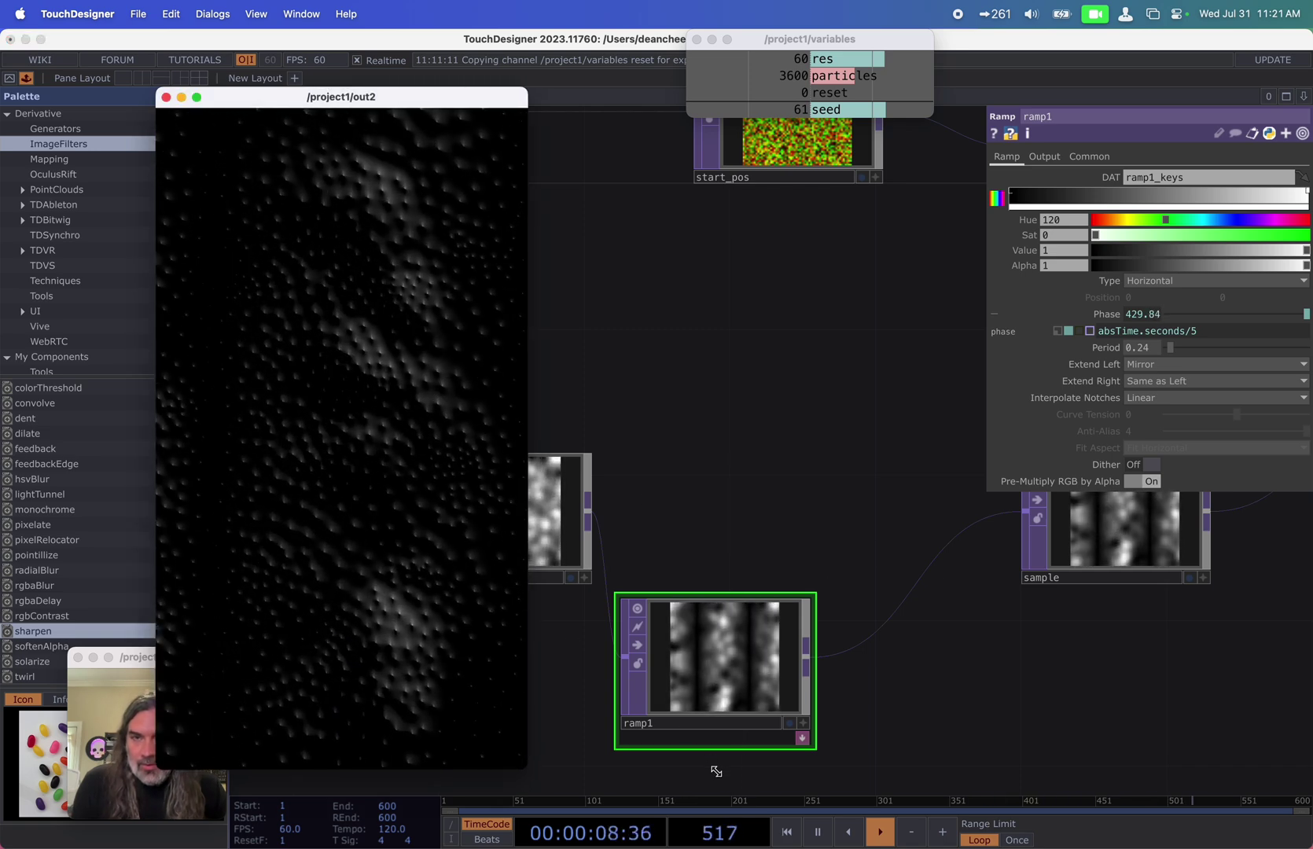
left_click(728, 670)
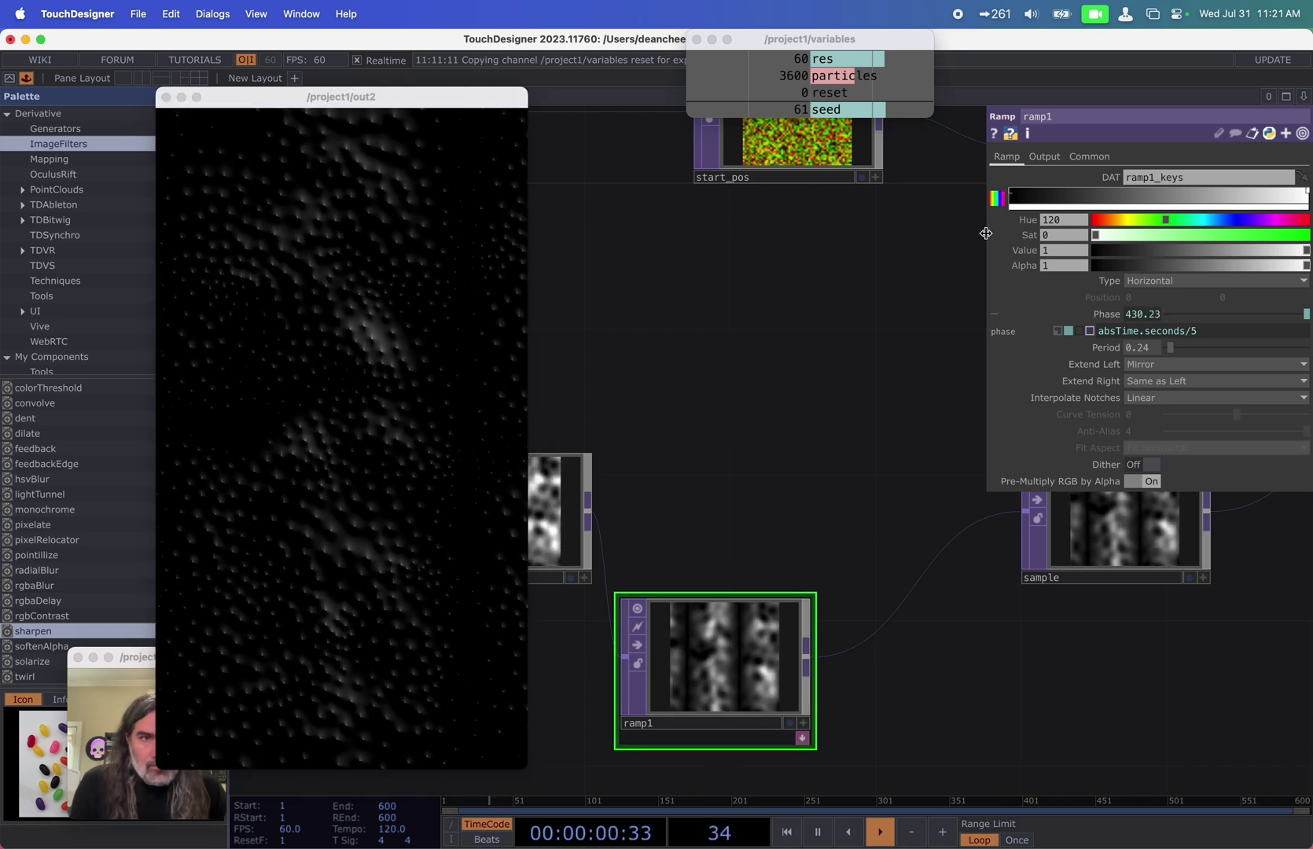
left_click(1040, 156)
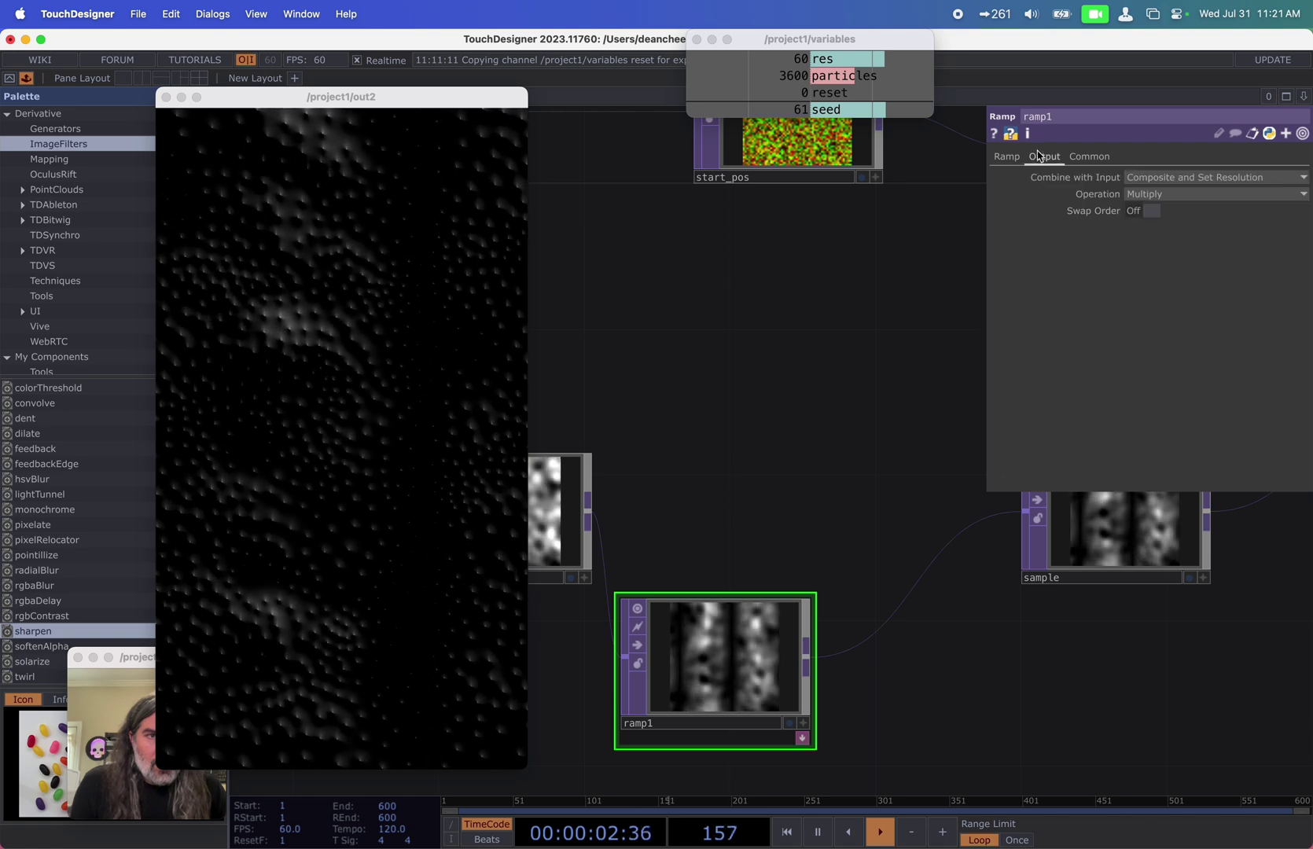
left_click(1172, 195)
left_click(1153, 204)
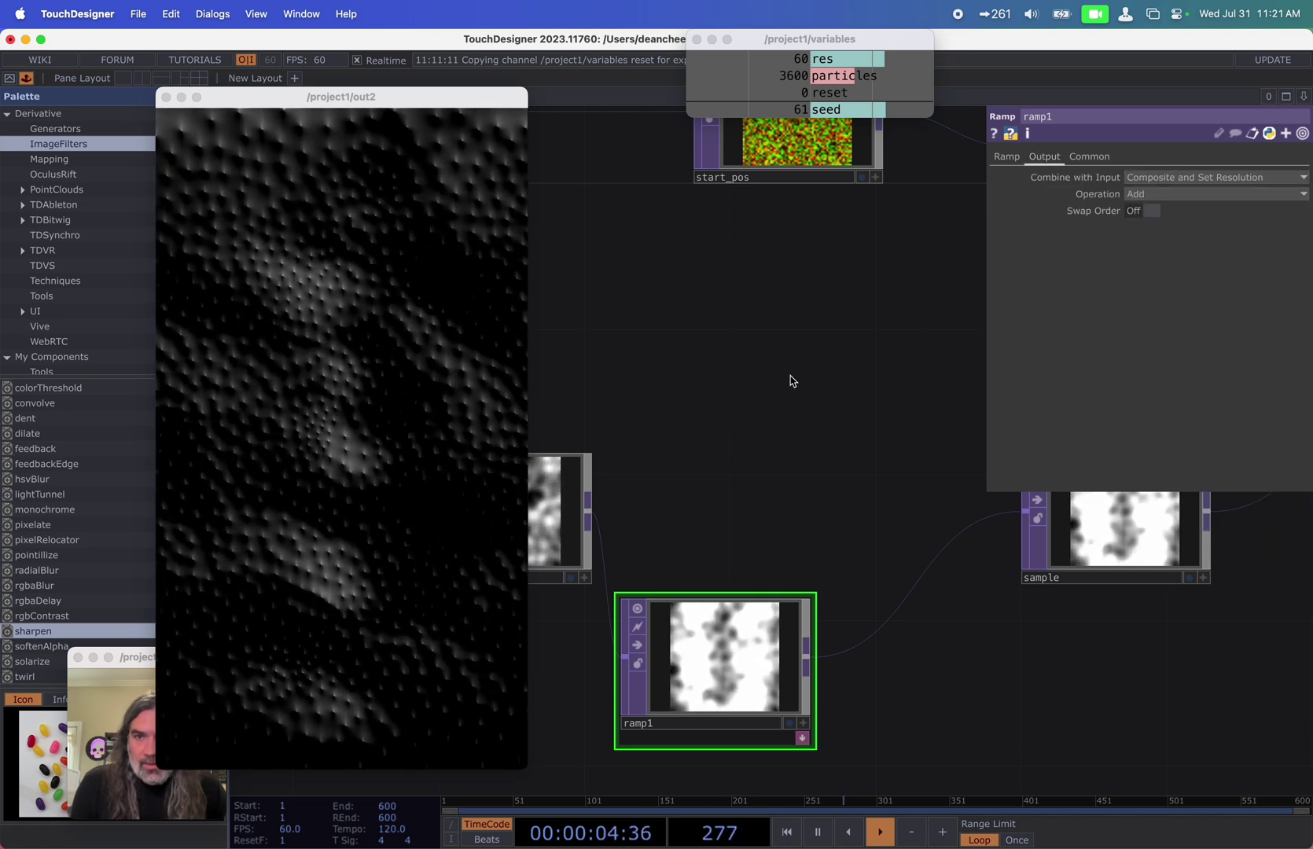
scroll(771, 549, "up", 3)
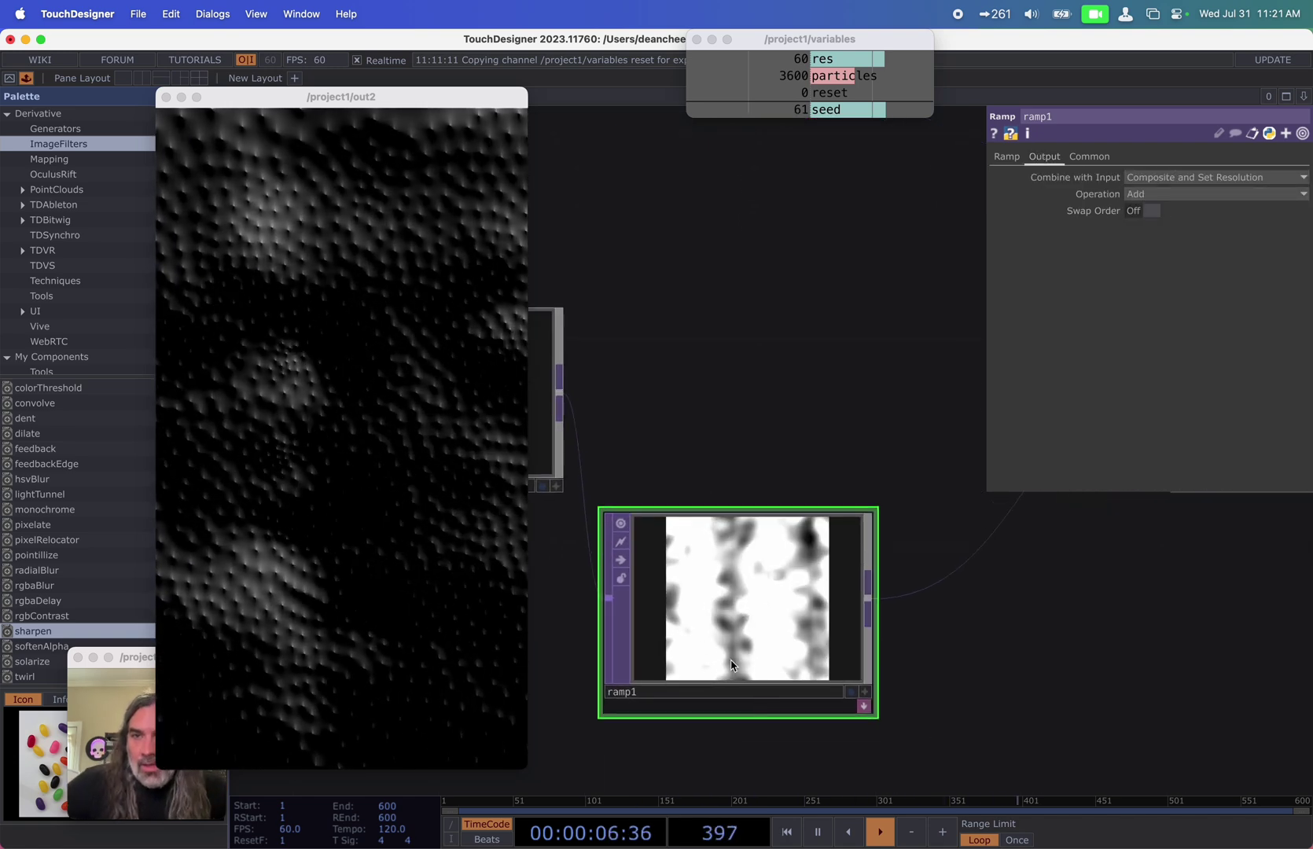
scroll(760, 601, "down", 3)
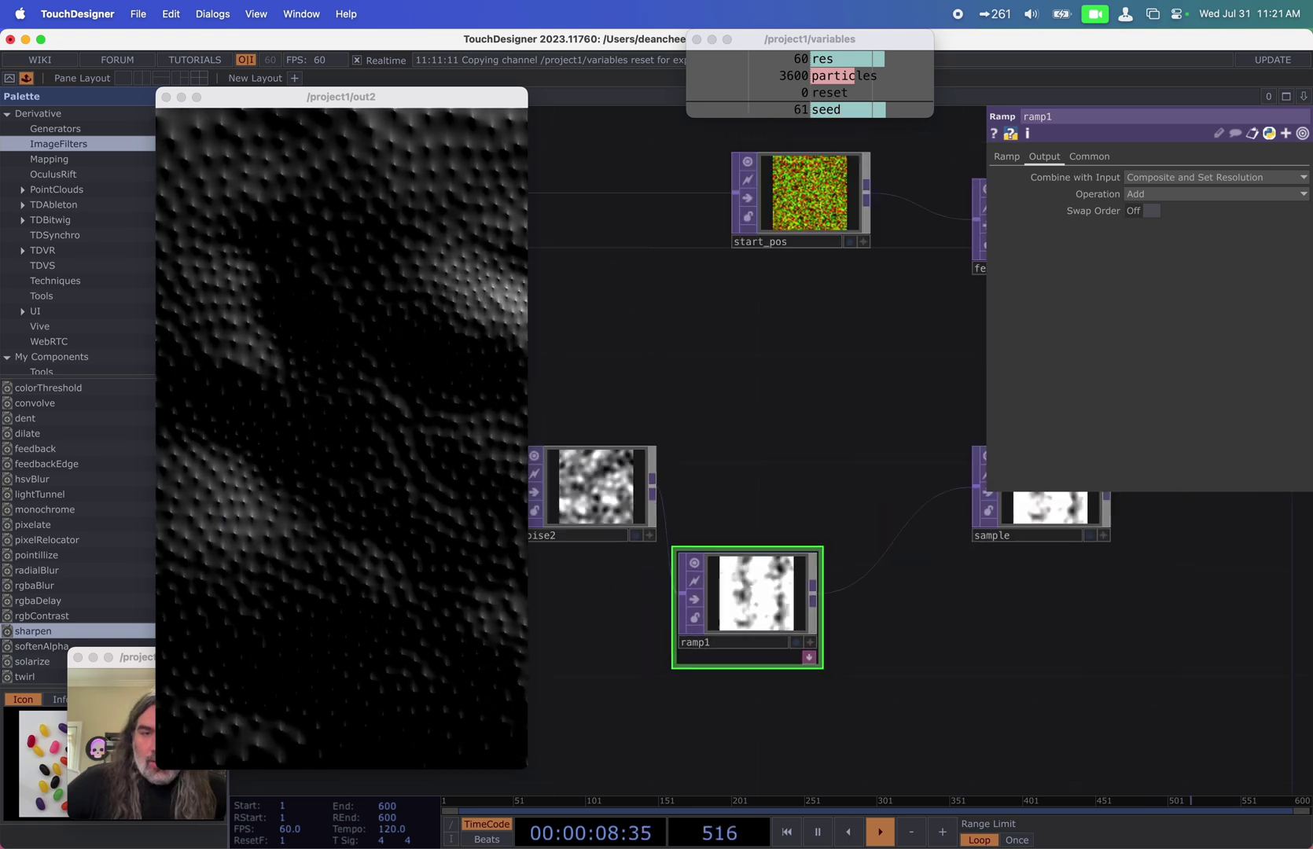
scroll(786, 618, "down", 3)
left_click_drag(899, 639, 851, 617)
scroll(850, 614, "down", 2)
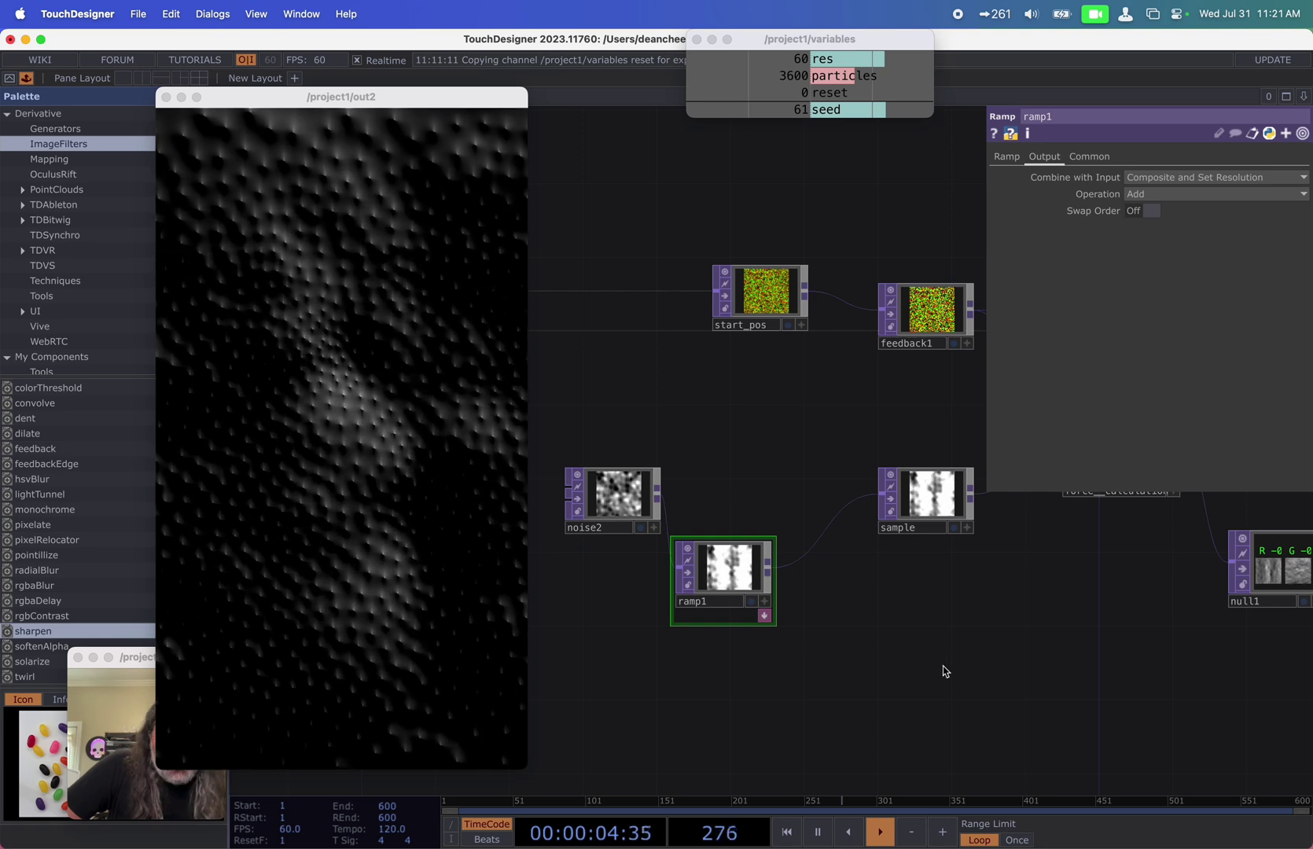
Step: Move the out2 viewer to the middle of the network and enlarge it to the full screen height to inspect the animated output
left_click_drag(947, 672, 741, 633)
scroll(766, 627, "down", 4)
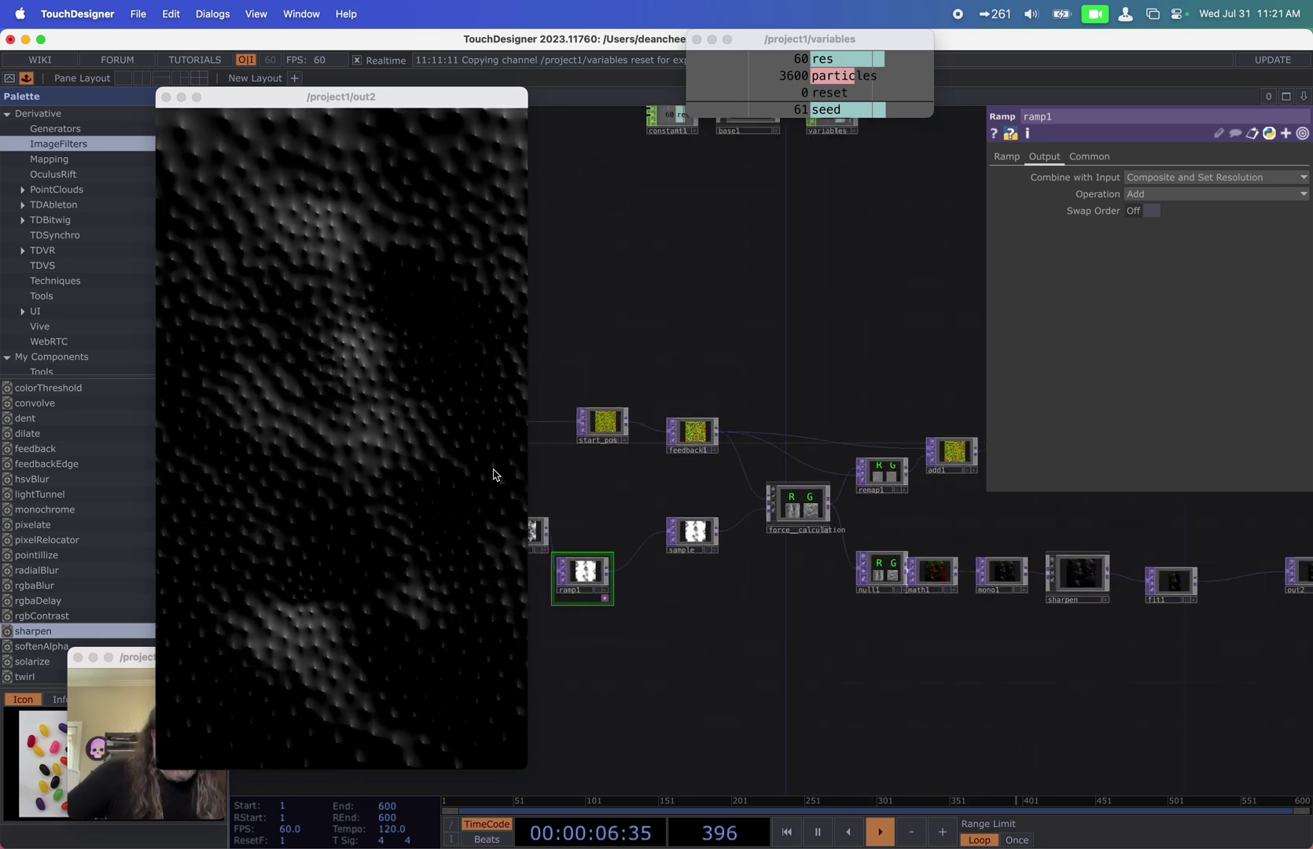
left_click_drag(419, 94, 569, 37)
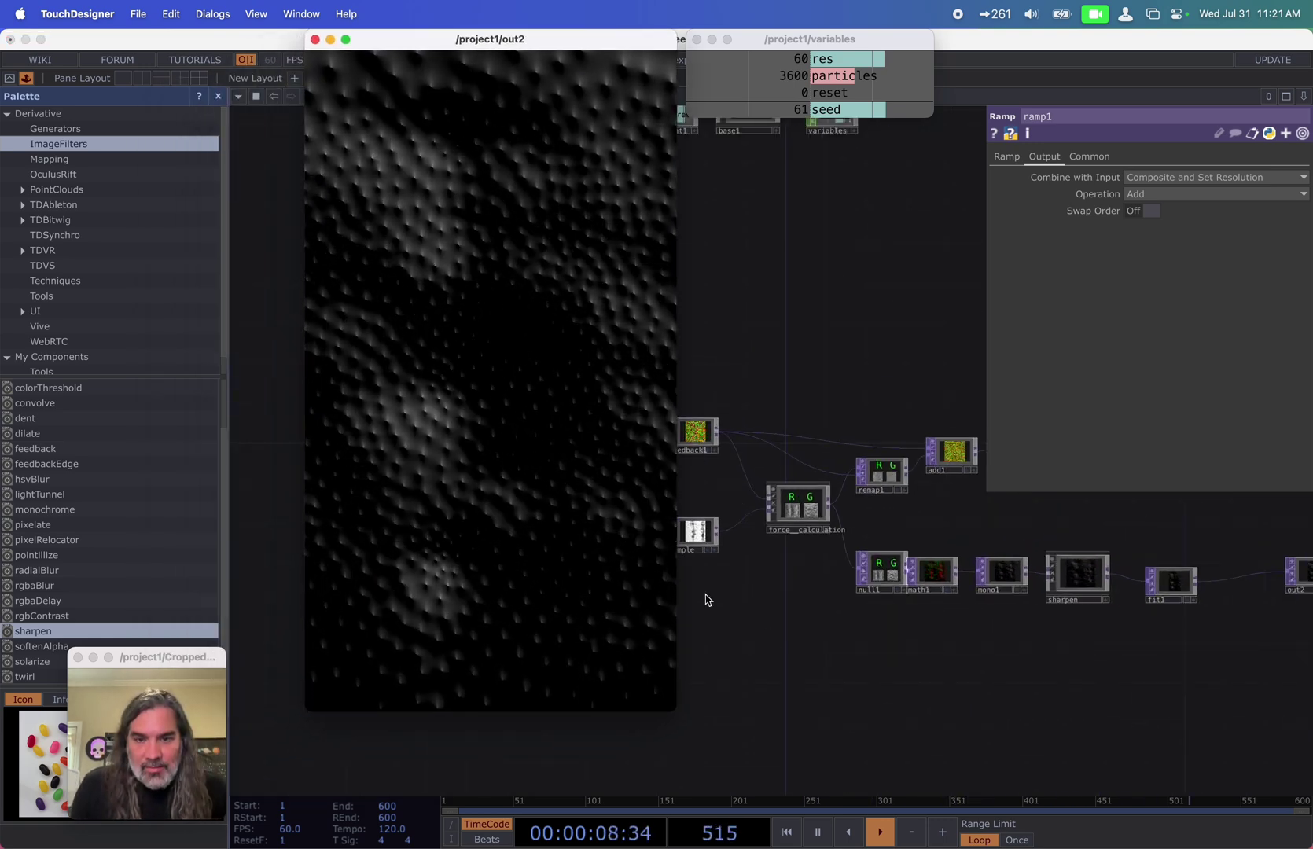
left_click_drag(667, 722, 873, 795)
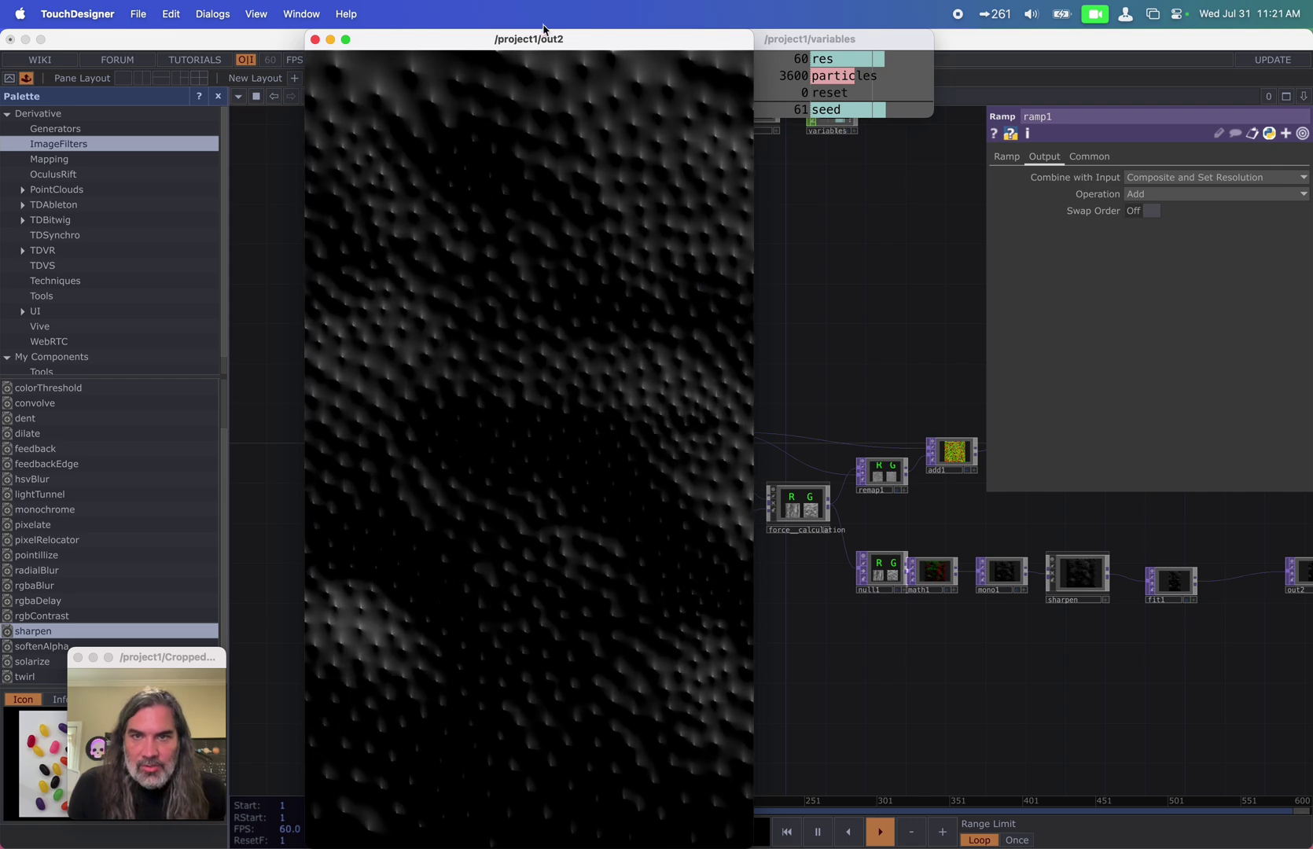
left_click_drag(546, 38, 633, 38)
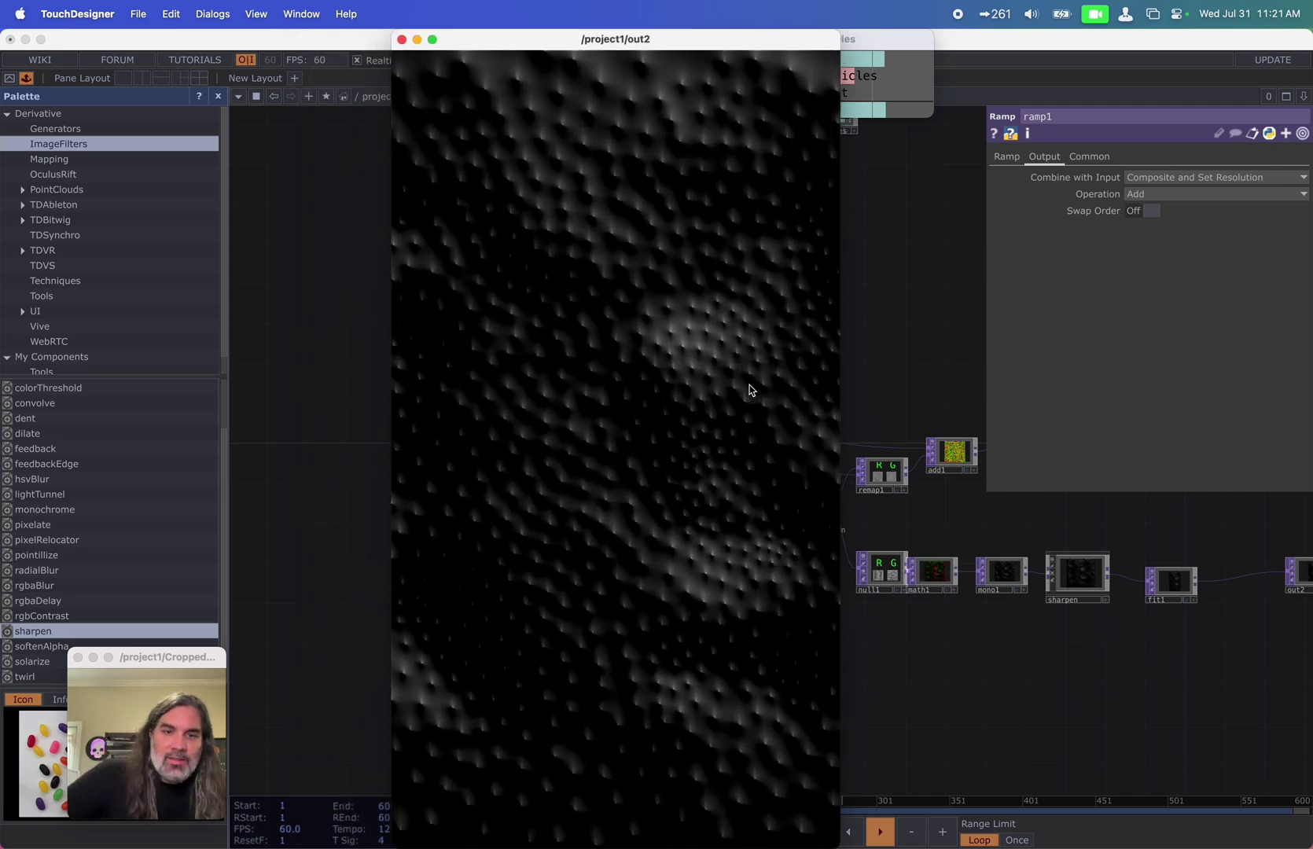
left_click_drag(1084, 701, 1011, 698)
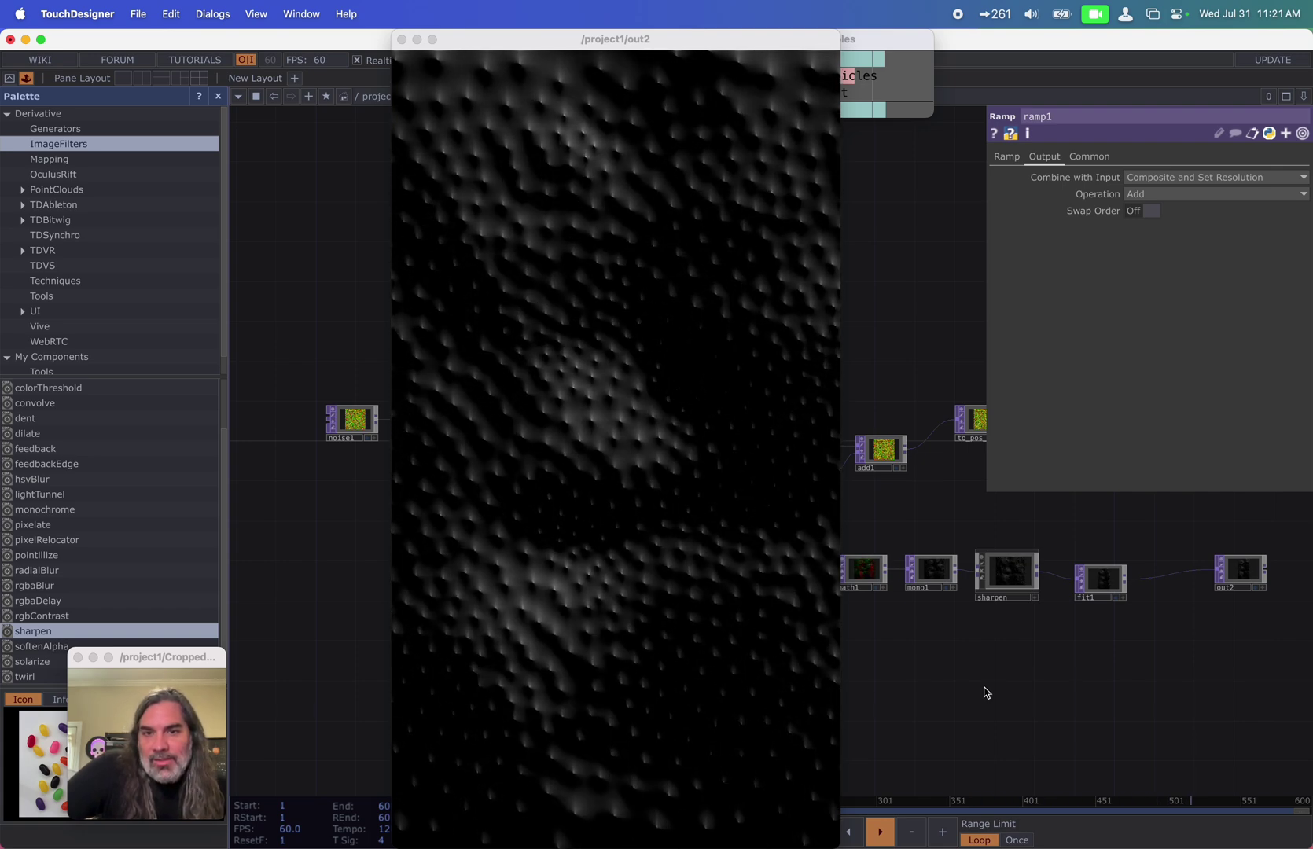
left_click_drag(841, 675, 878, 672)
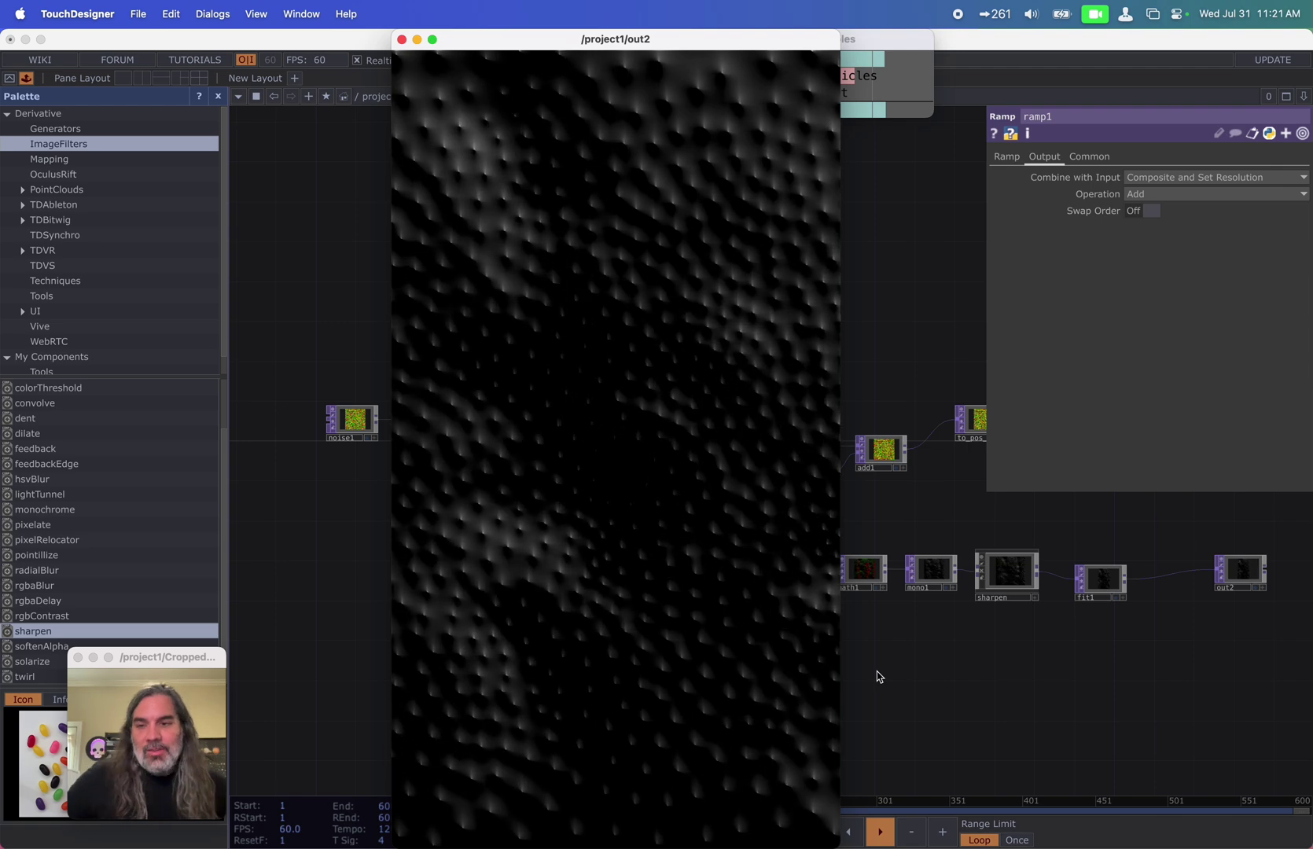